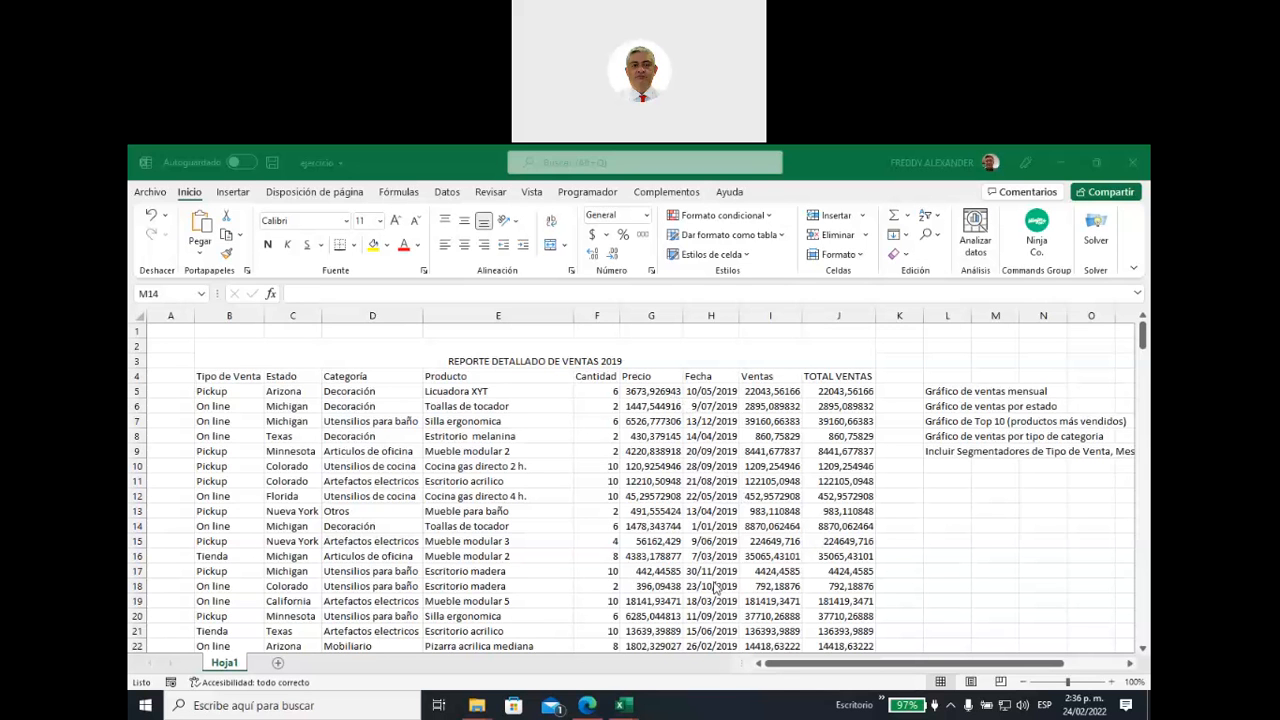
Step: Switch to the listado workbook, enter "ok" under Sesion 4 in row 10, and save the attendance list
{"action": "mouse_move", "coordinate": [621, 710]}
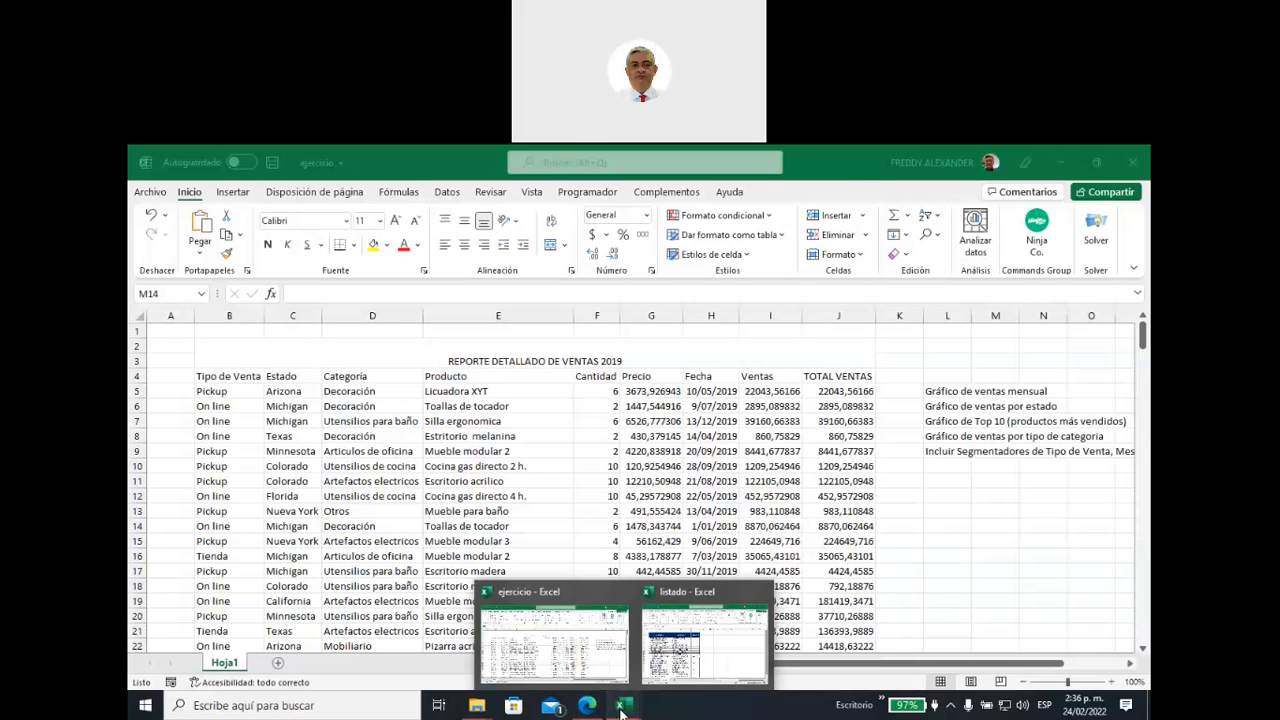
{"action": "left_click", "coordinate": [679, 672]}
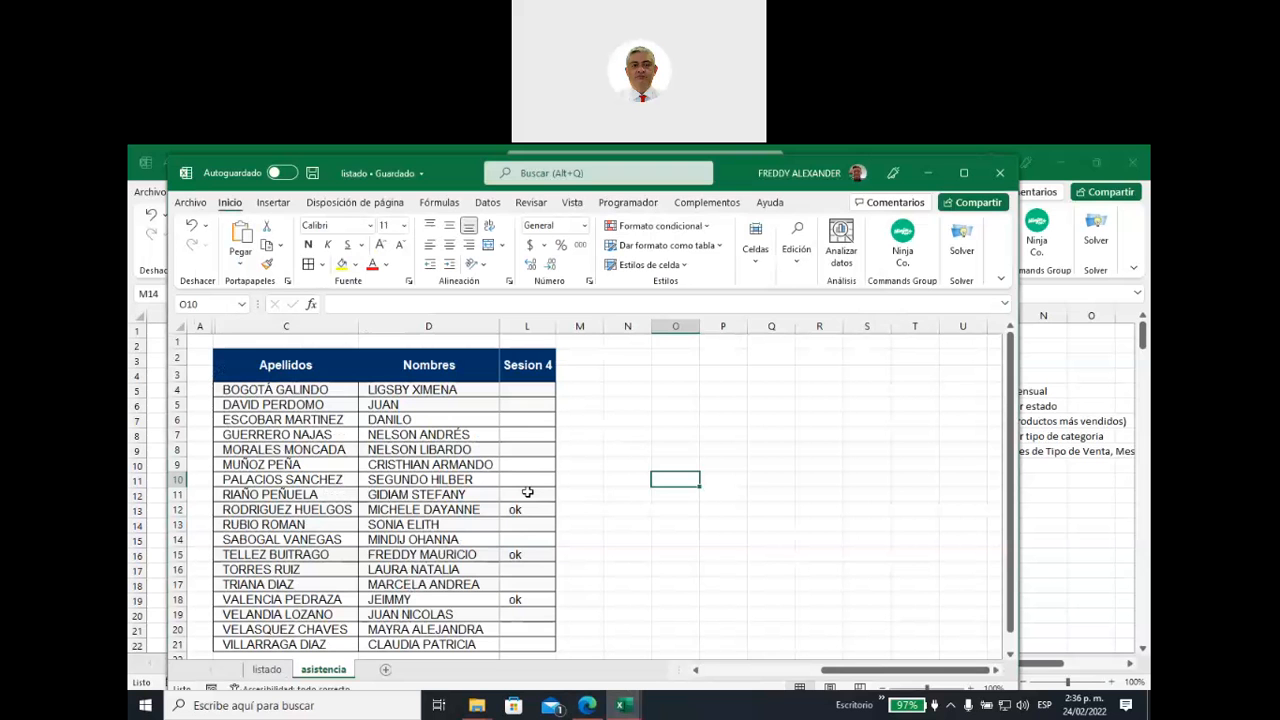
{"action": "left_click", "coordinate": [519, 481]}
{"action": "type", "text": "ok"}
{"action": "left_click", "coordinate": [628, 509]}
{"action": "left_click", "coordinate": [312, 173]}
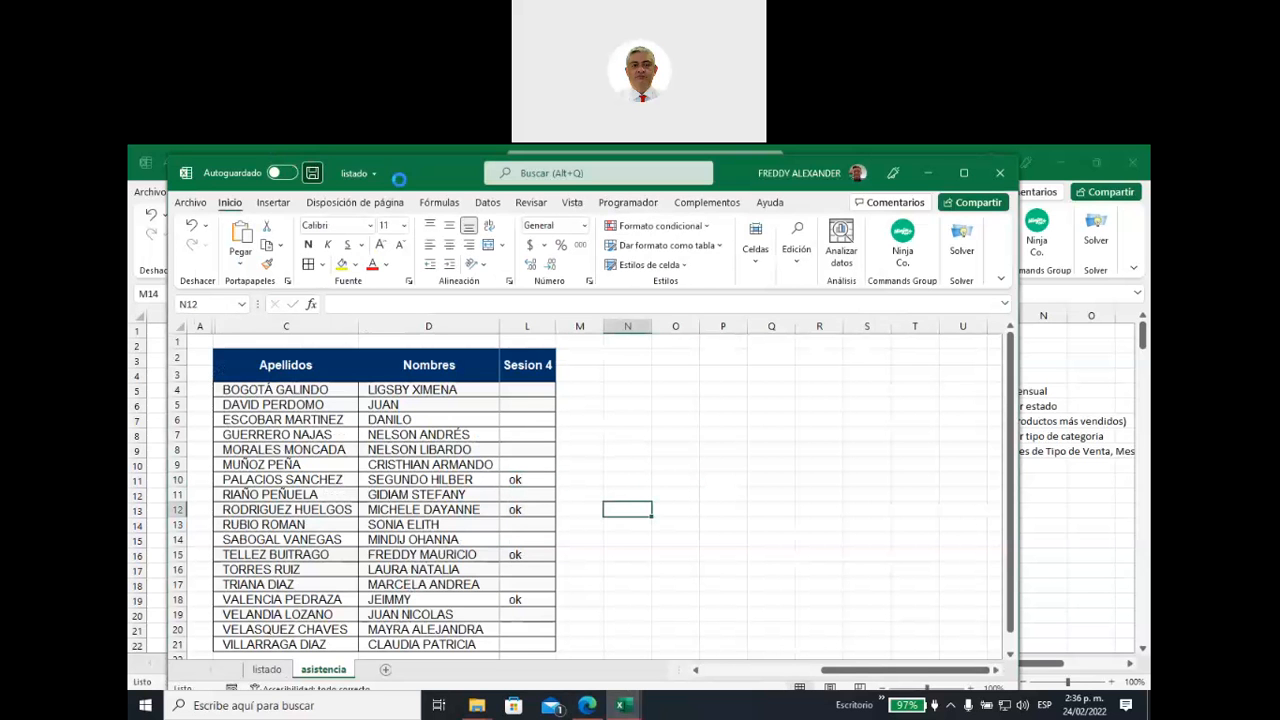
{"action": "left_click", "coordinate": [928, 172]}
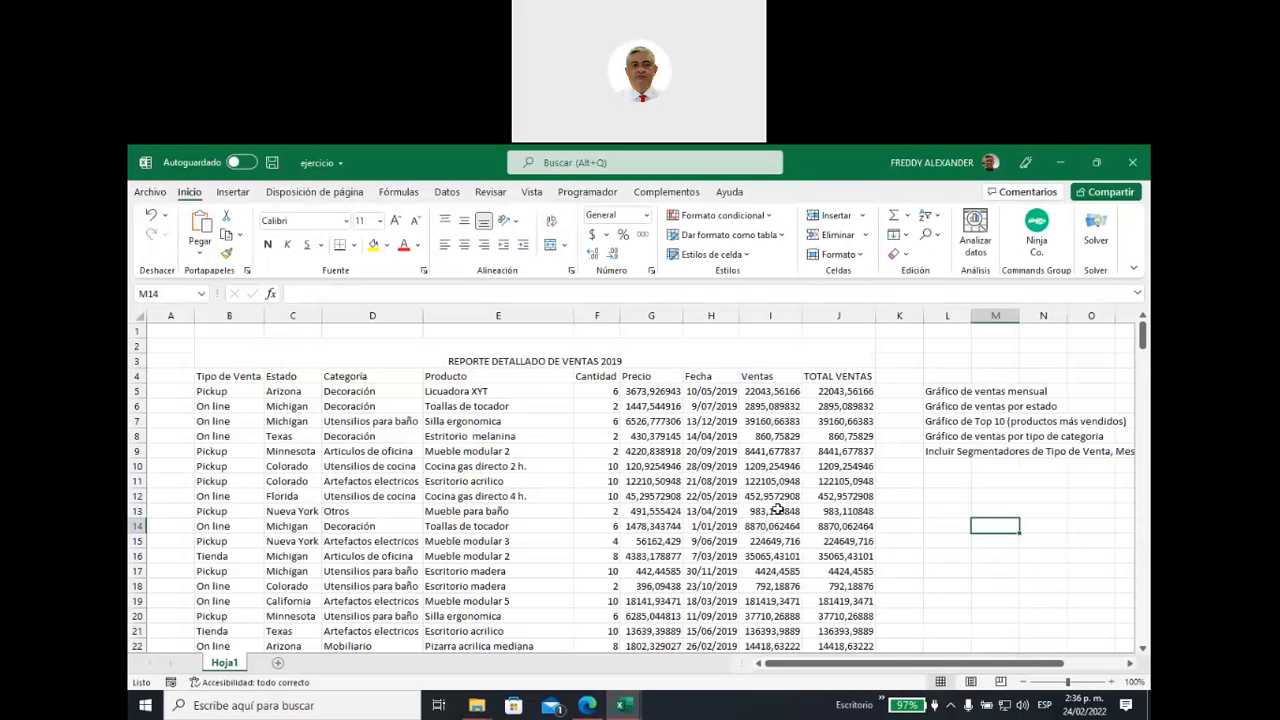
Step: Center the merged REPORTE DETALLADO DE VENTAS 2019 title vertically in the ejercicio workbook
{"action": "left_click", "coordinate": [477, 354]}
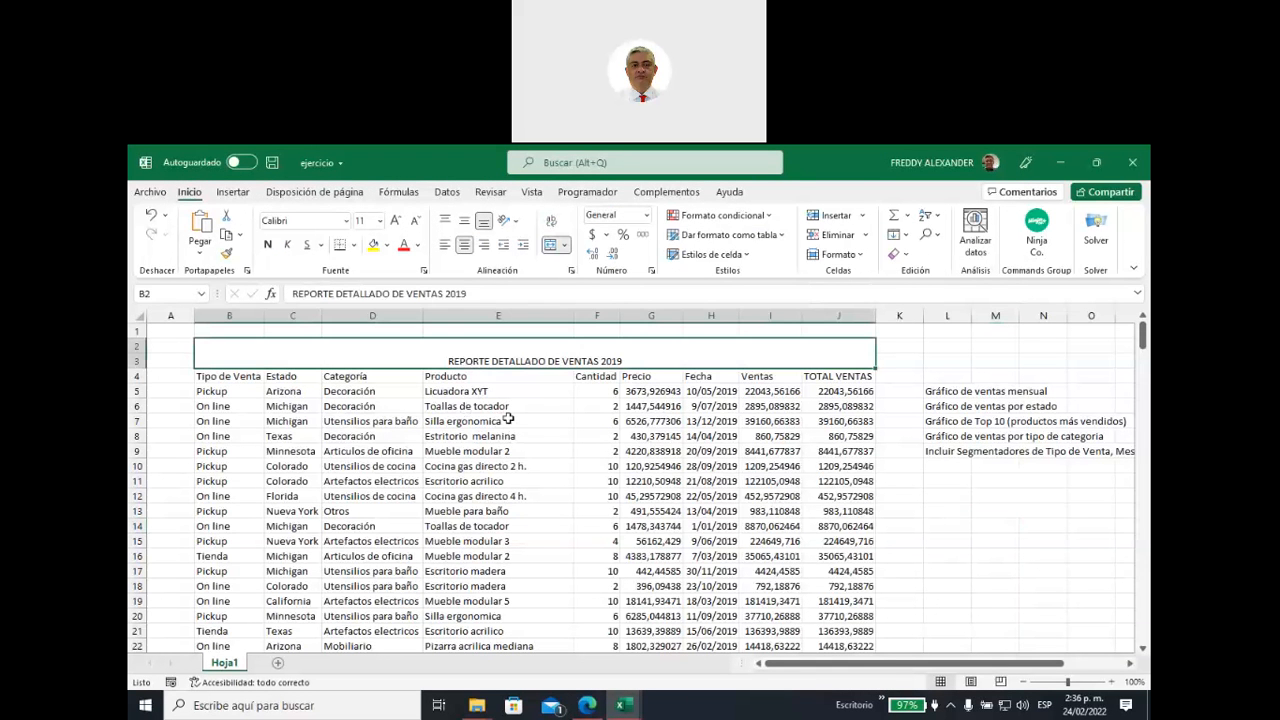
{"action": "left_click", "coordinate": [464, 220]}
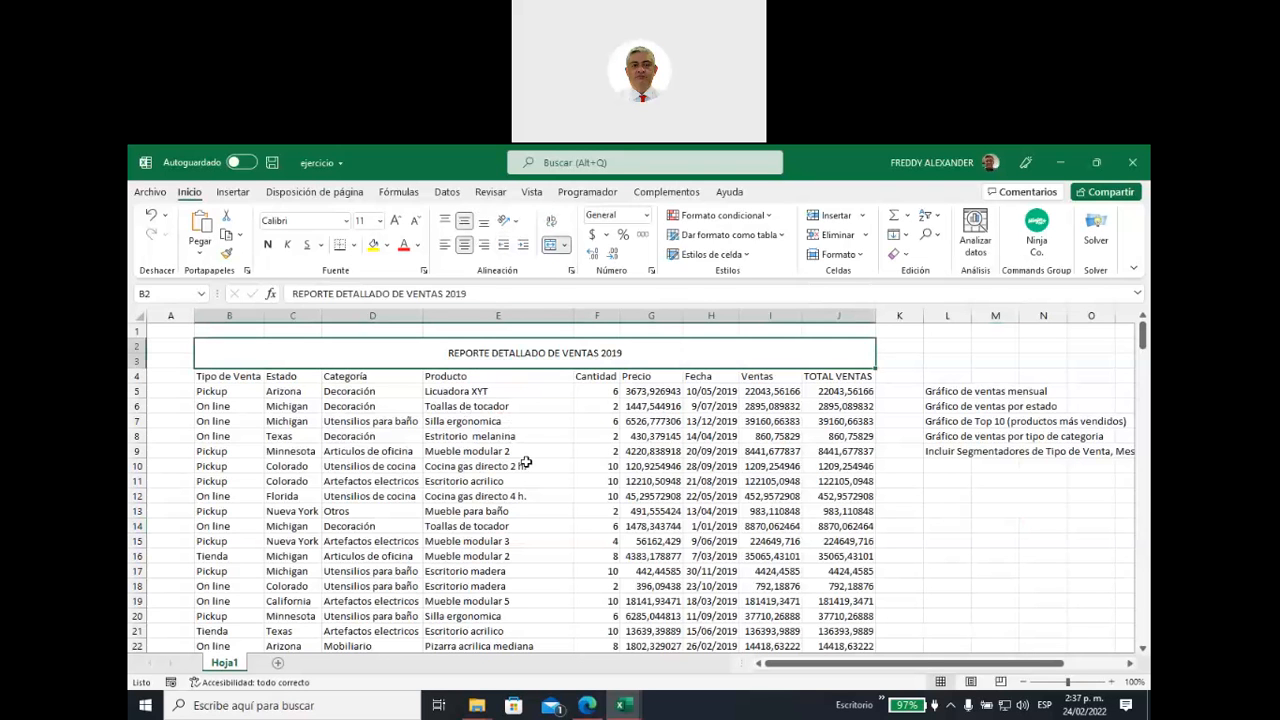
Step: Examine the sales report's columns: date, sale type, state, category, product, quantity, price, sales and total sales
{"action": "left_click_drag", "start_coordinate": [718, 390], "coordinate": [712, 616]}
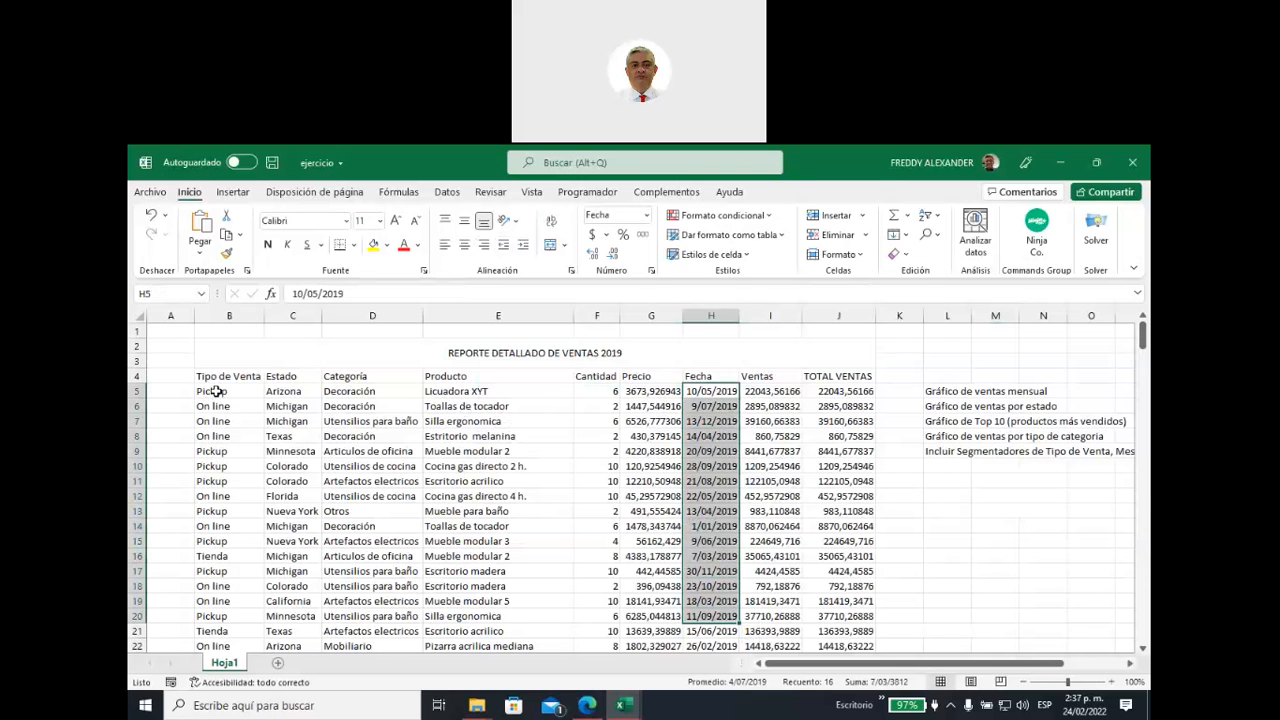
{"action": "left_click_drag", "start_coordinate": [217, 392], "coordinate": [229, 574]}
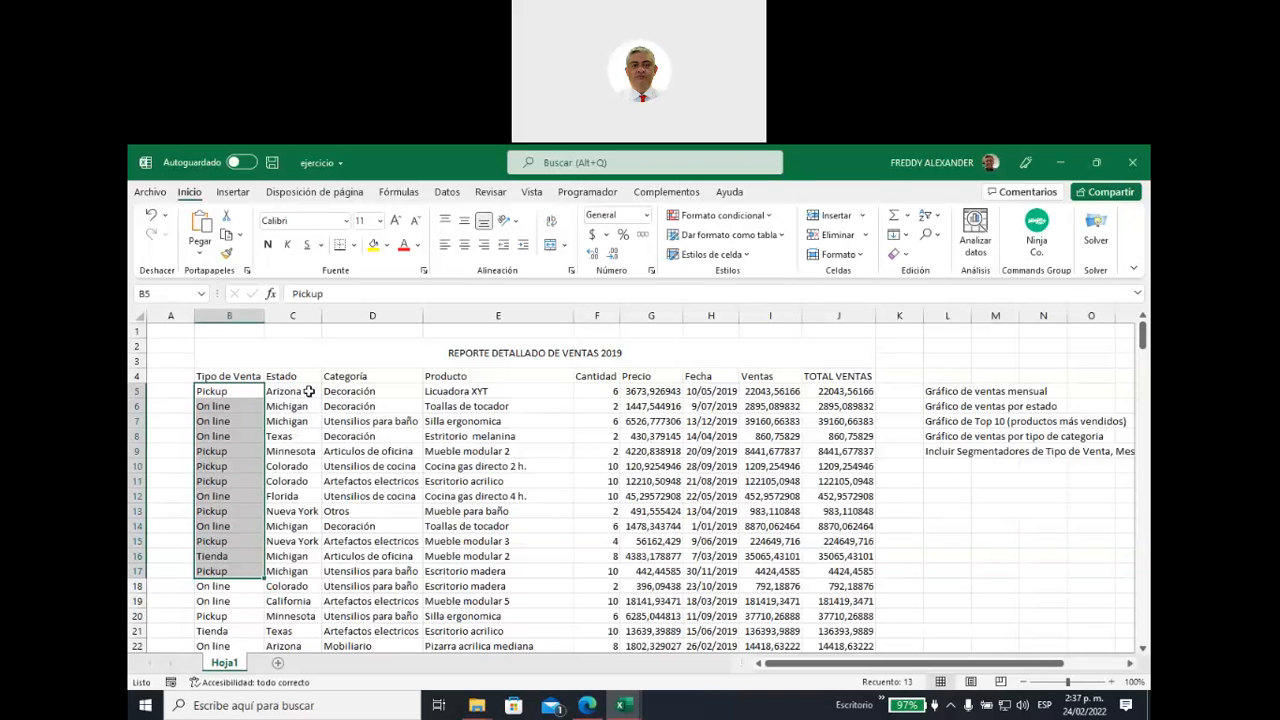
{"action": "left_click_drag", "start_coordinate": [306, 391], "coordinate": [296, 588]}
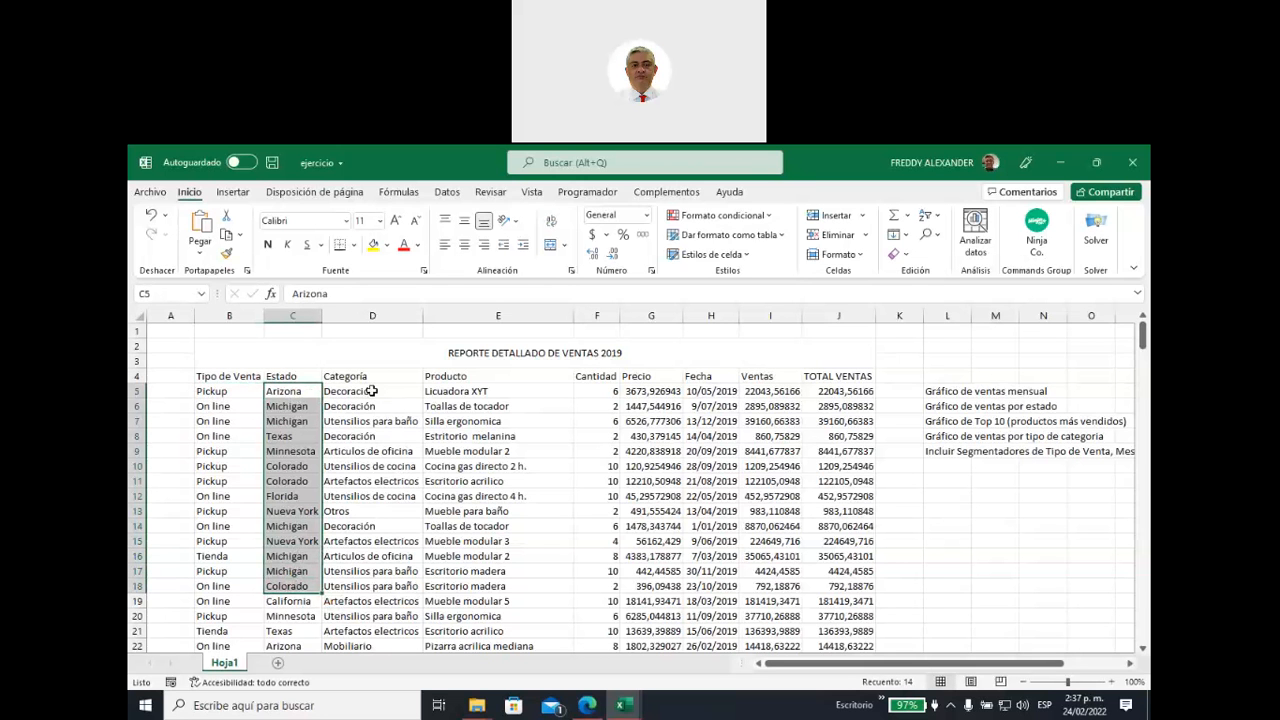
{"action": "left_click_drag", "start_coordinate": [376, 391], "coordinate": [378, 601]}
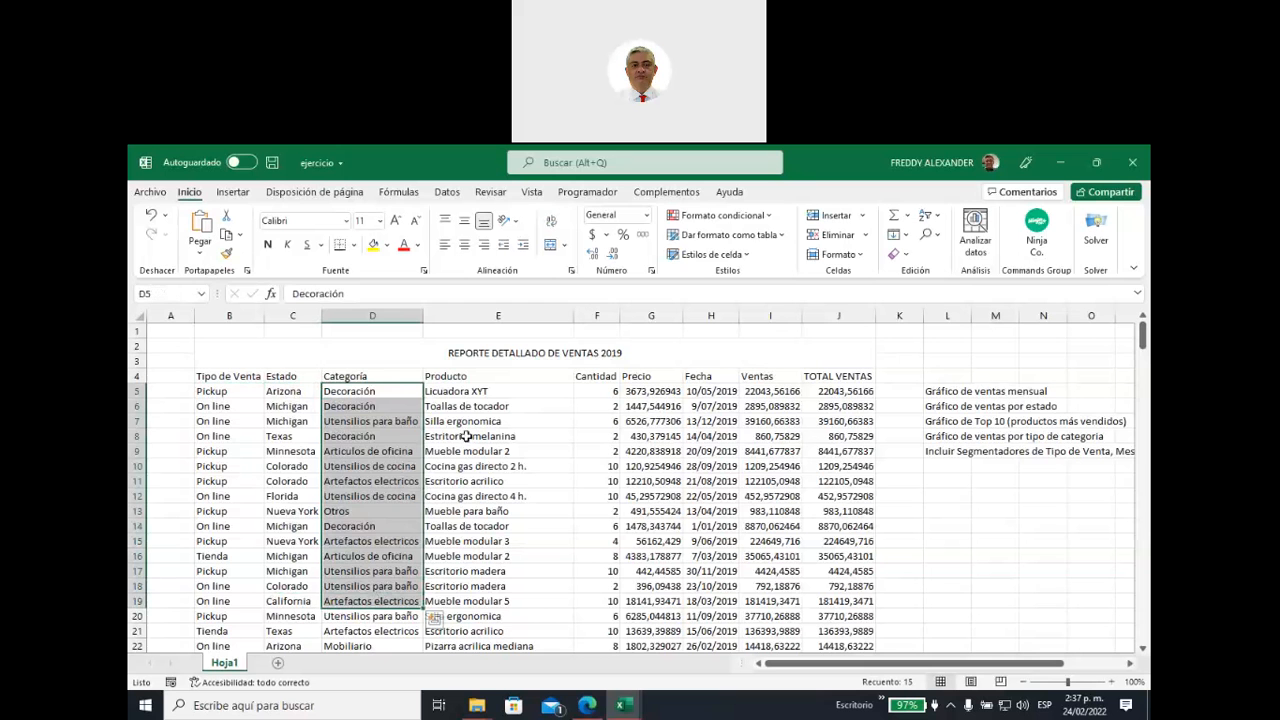
{"action": "left_click_drag", "start_coordinate": [476, 393], "coordinate": [455, 601]}
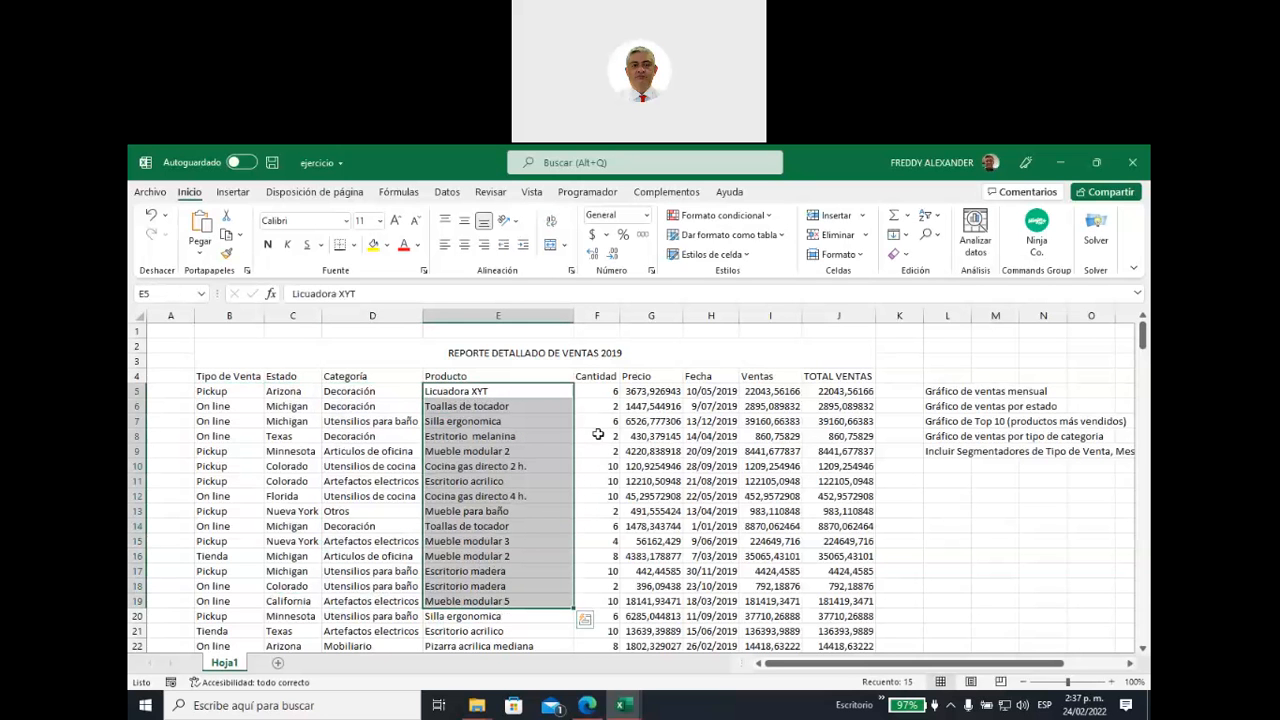
{"action": "left_click_drag", "start_coordinate": [598, 394], "coordinate": [608, 608]}
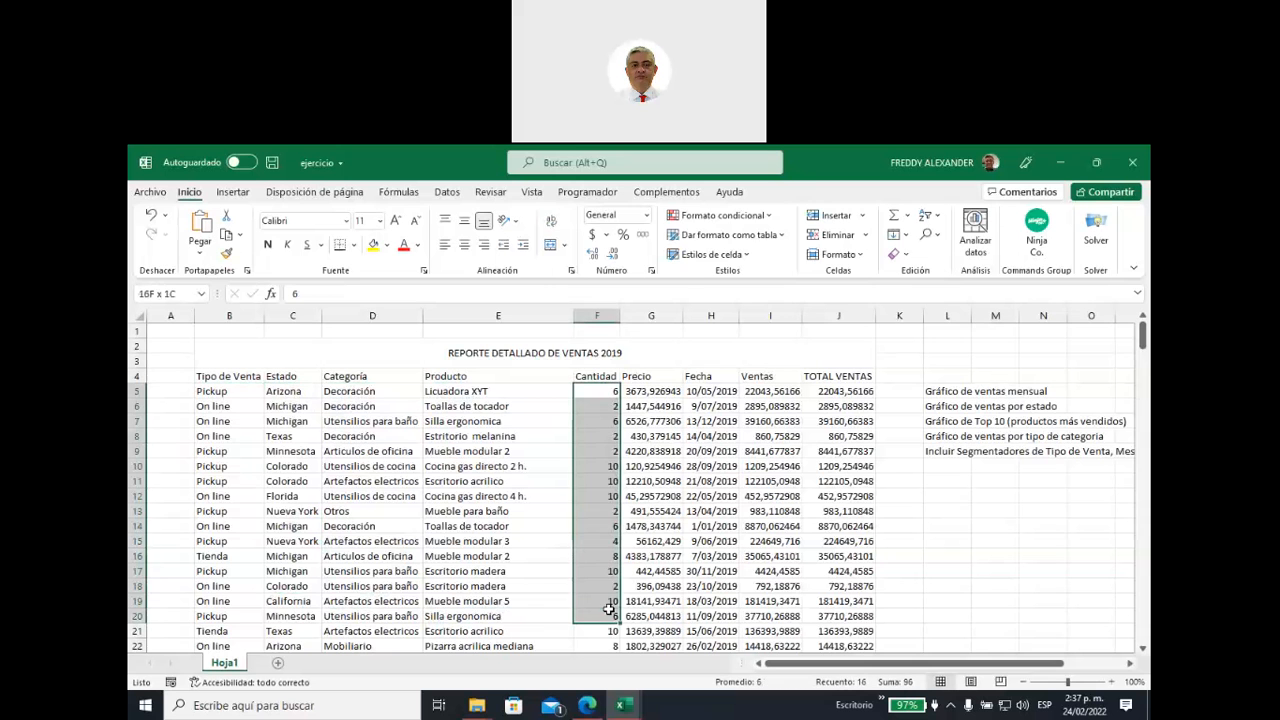
{"action": "left_click", "coordinate": [662, 394]}
{"action": "left_click_drag", "start_coordinate": [662, 394], "coordinate": [670, 599]}
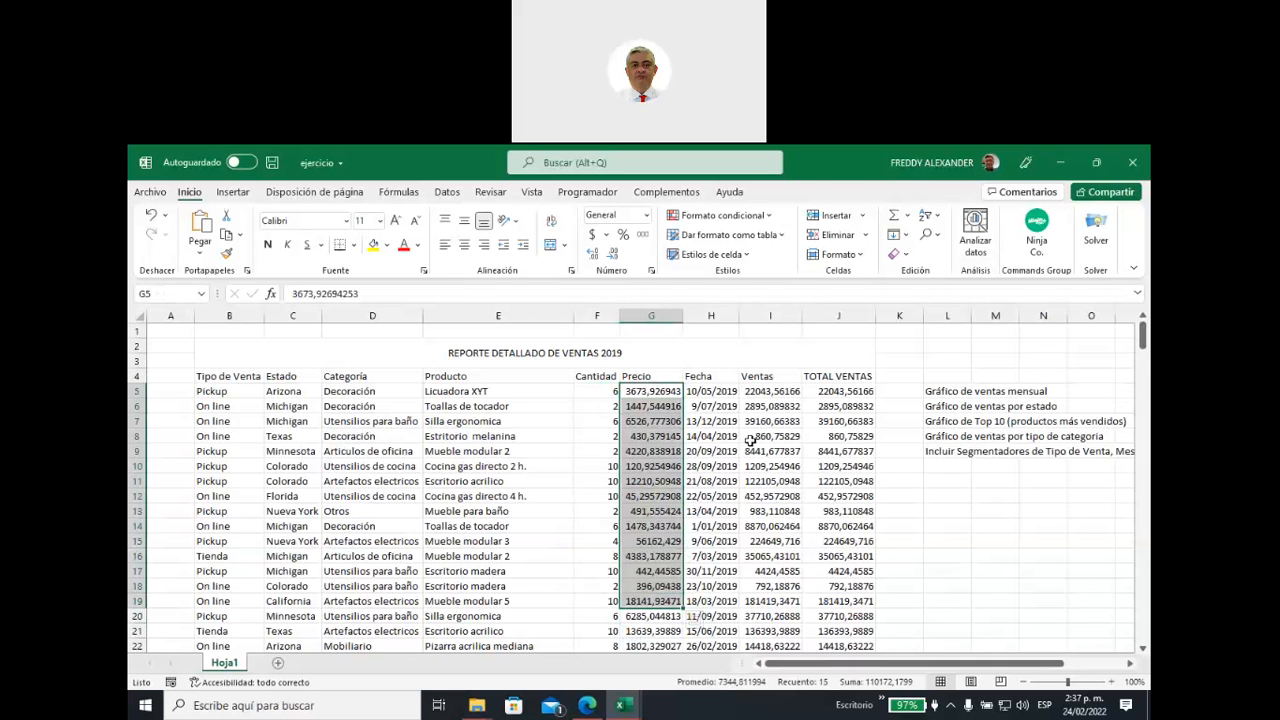
{"action": "left_click_drag", "start_coordinate": [755, 391], "coordinate": [757, 575]}
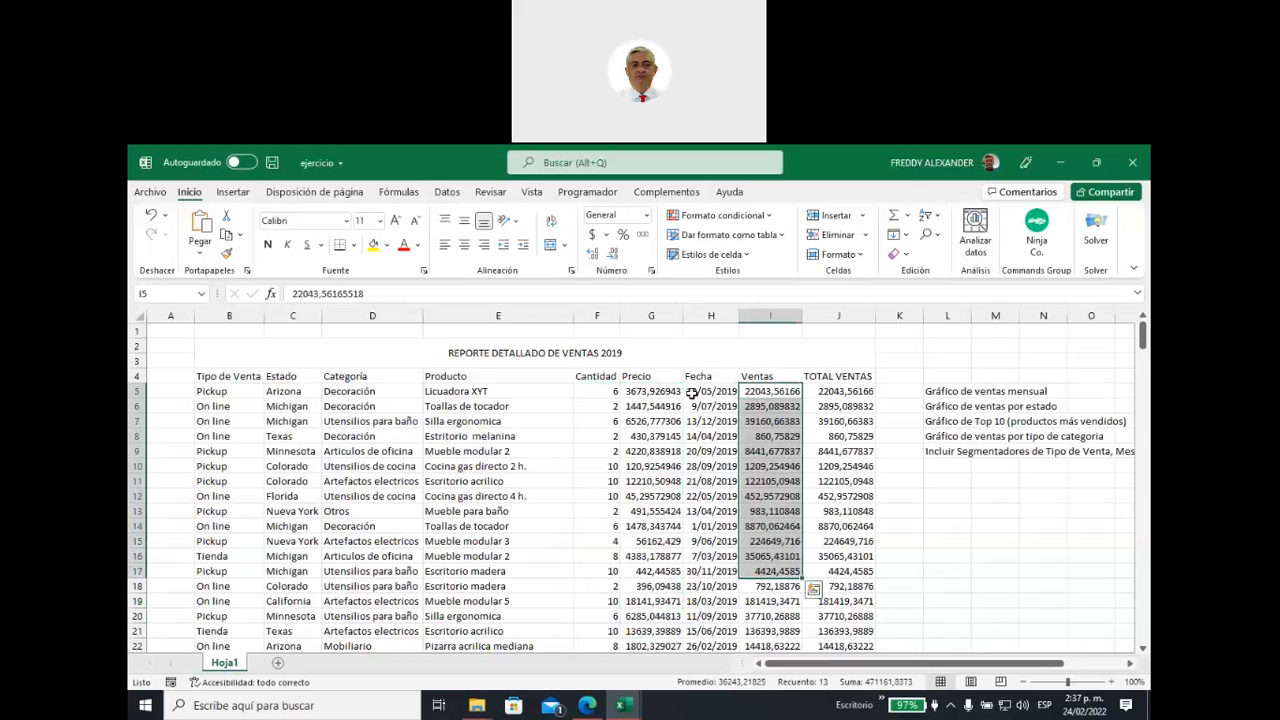
{"action": "left_click_drag", "start_coordinate": [697, 391], "coordinate": [698, 586]}
{"action": "left_click_drag", "start_coordinate": [838, 391], "coordinate": [838, 601]}
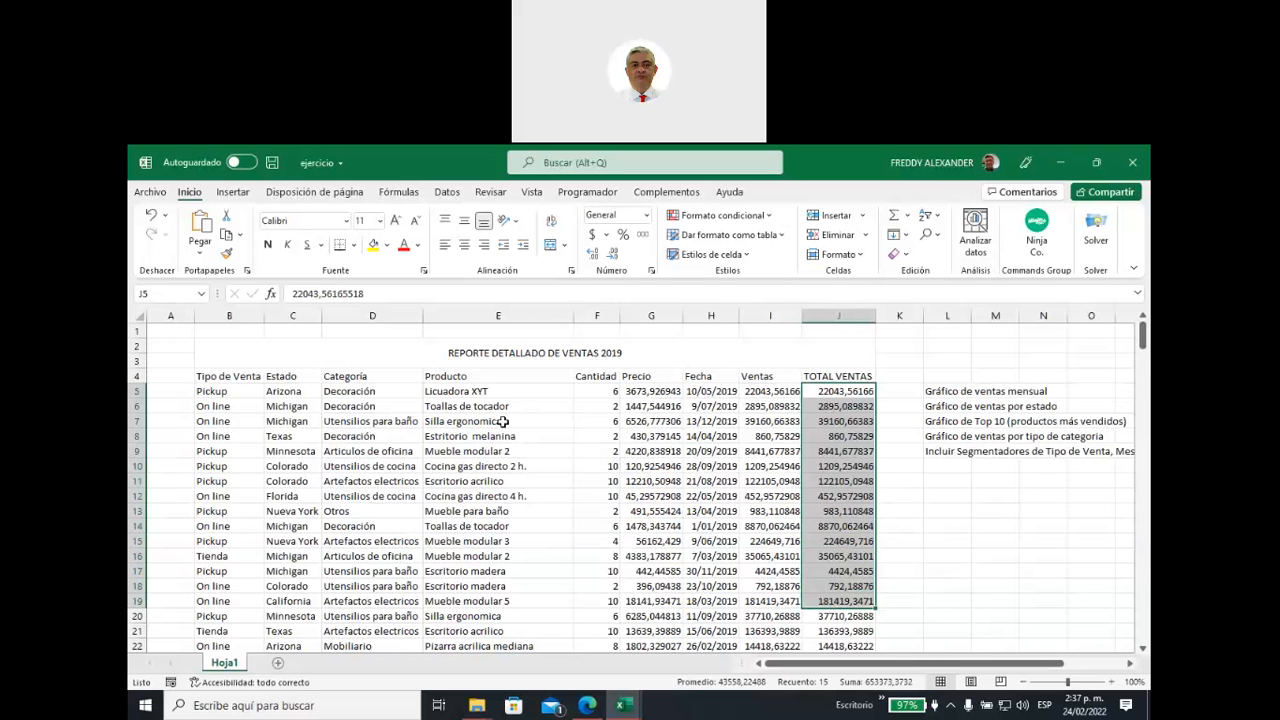
Step: Select the whole contiguous data region from cell C5 to check its extent, including the report title
{"action": "left_click", "coordinate": [282, 393]}
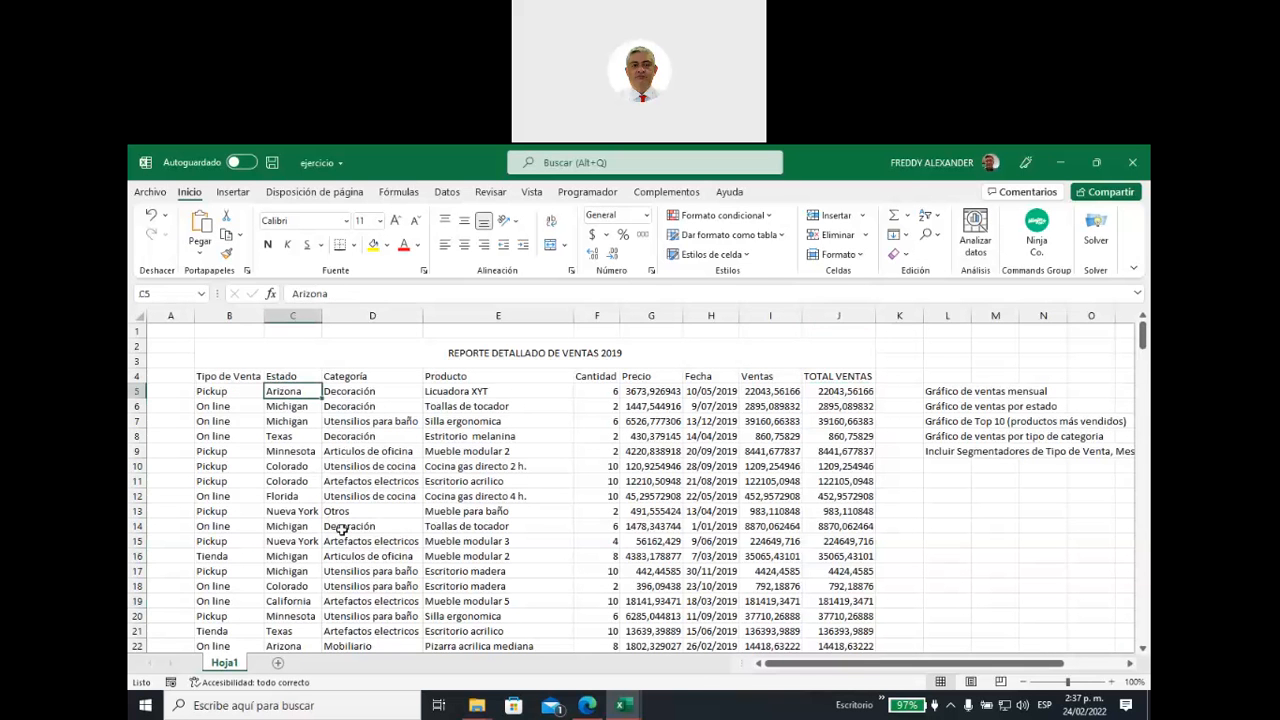
{"action": "key", "text": "ctrl+a"}
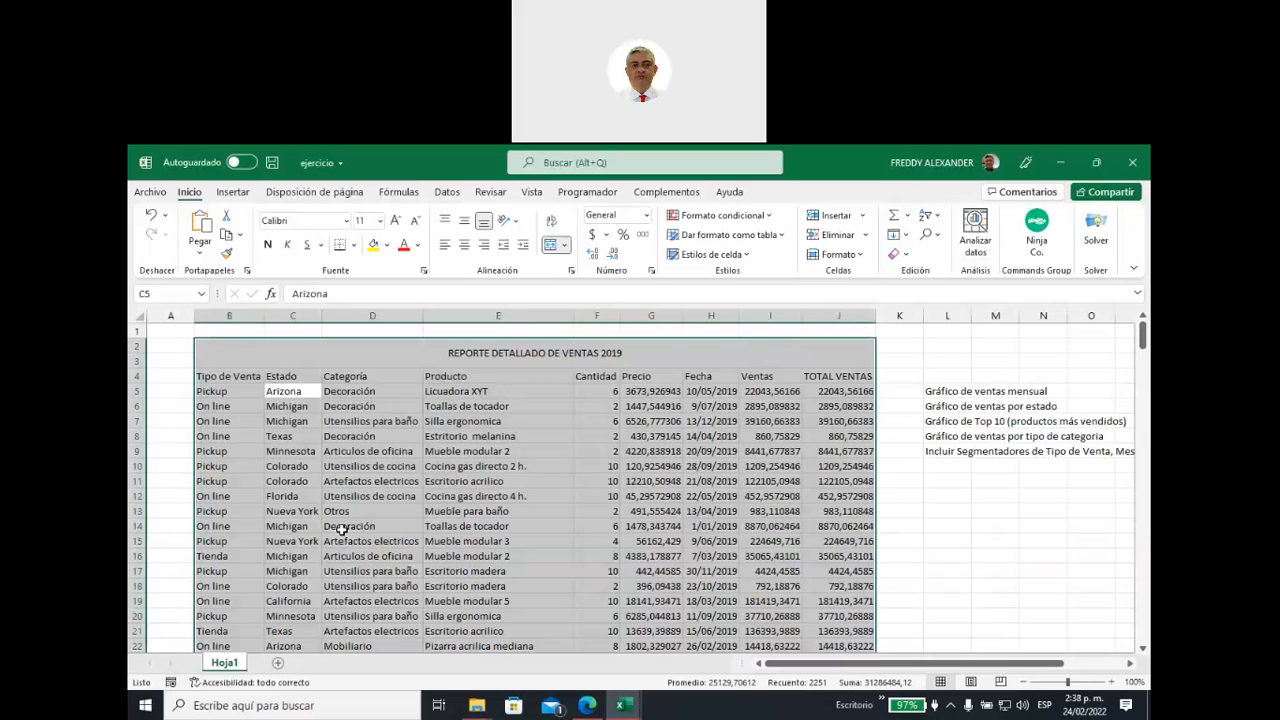
{"action": "left_click", "coordinate": [545, 500]}
{"action": "left_click", "coordinate": [505, 435]}
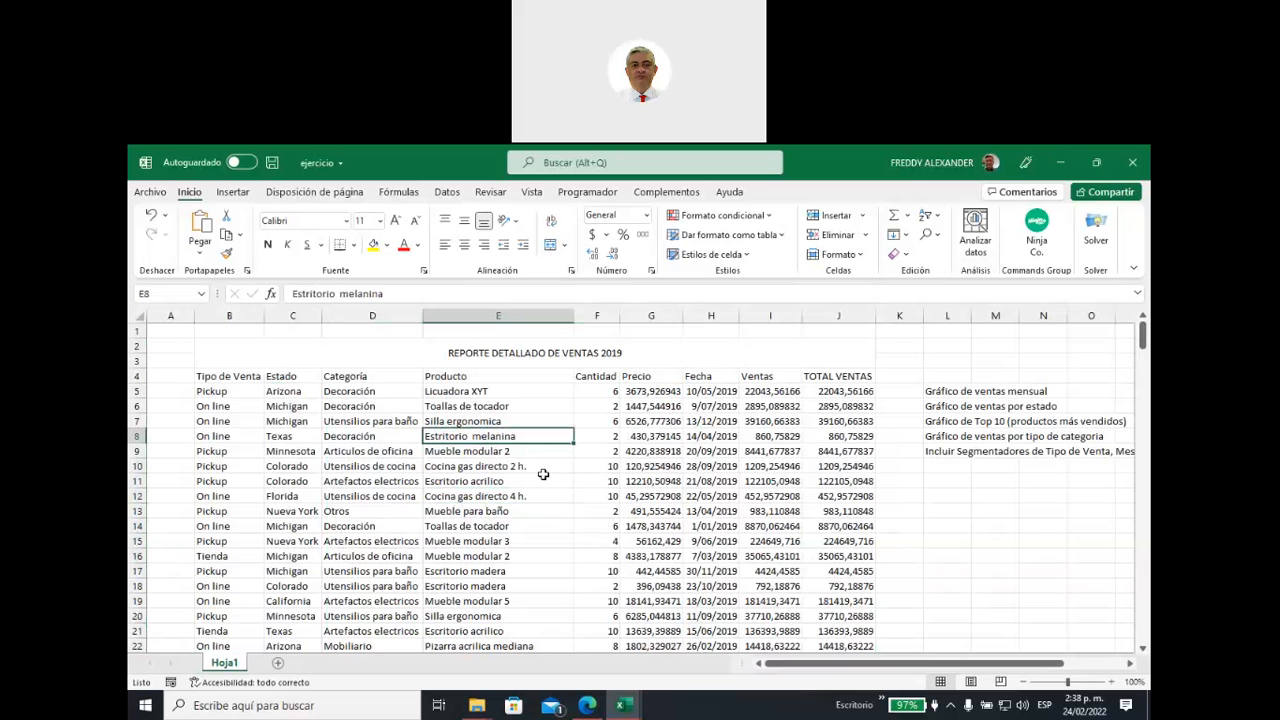
{"action": "left_click", "coordinate": [352, 471]}
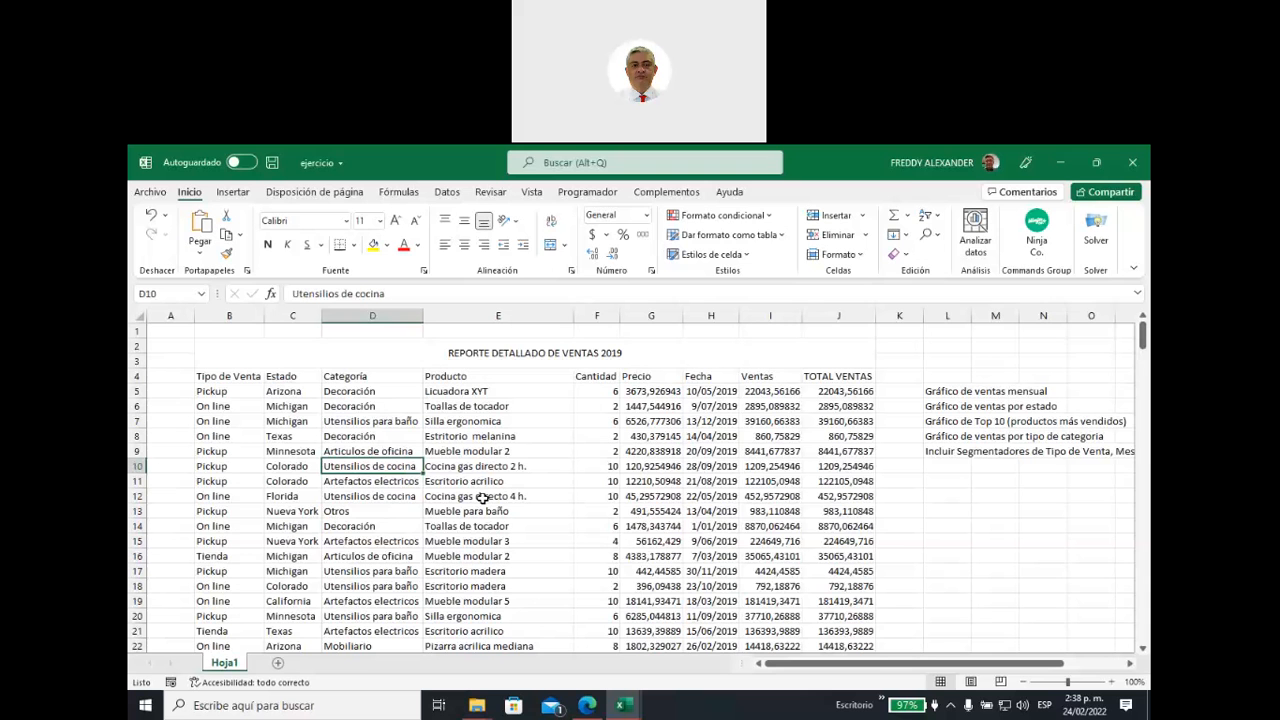
{"action": "key", "text": "ctrl+t"}
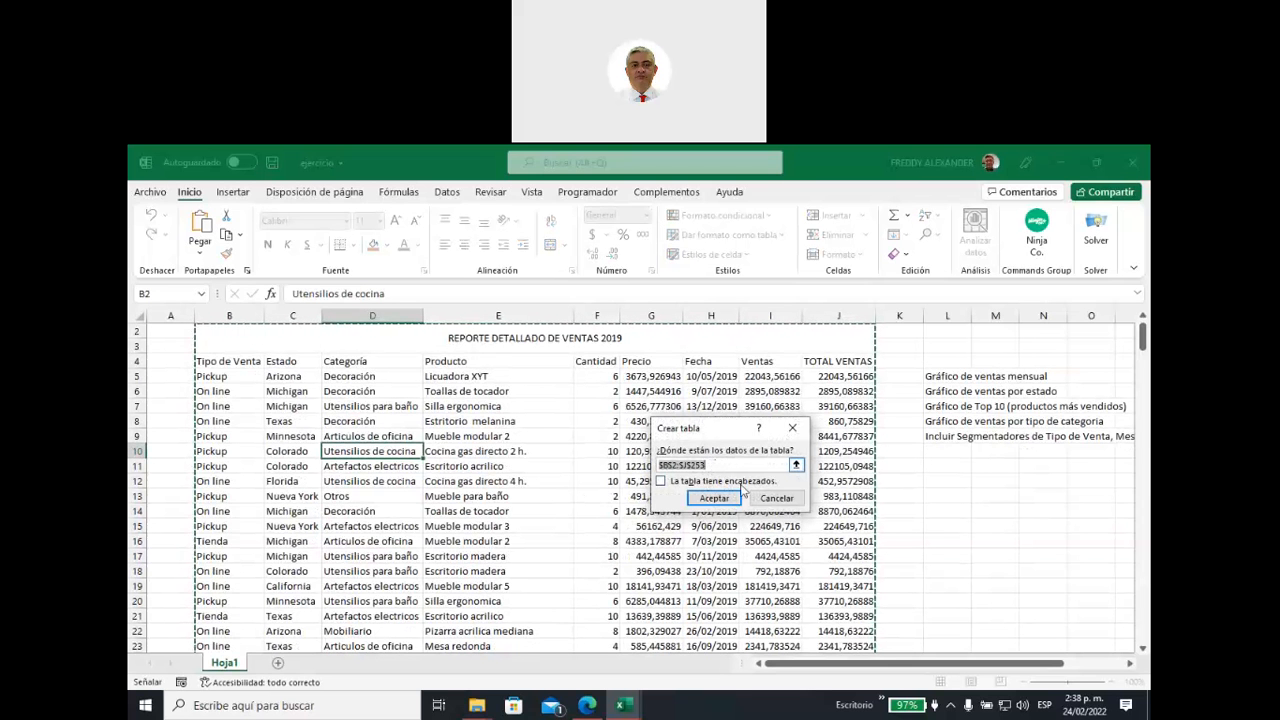
{"action": "left_click", "coordinate": [778, 499]}
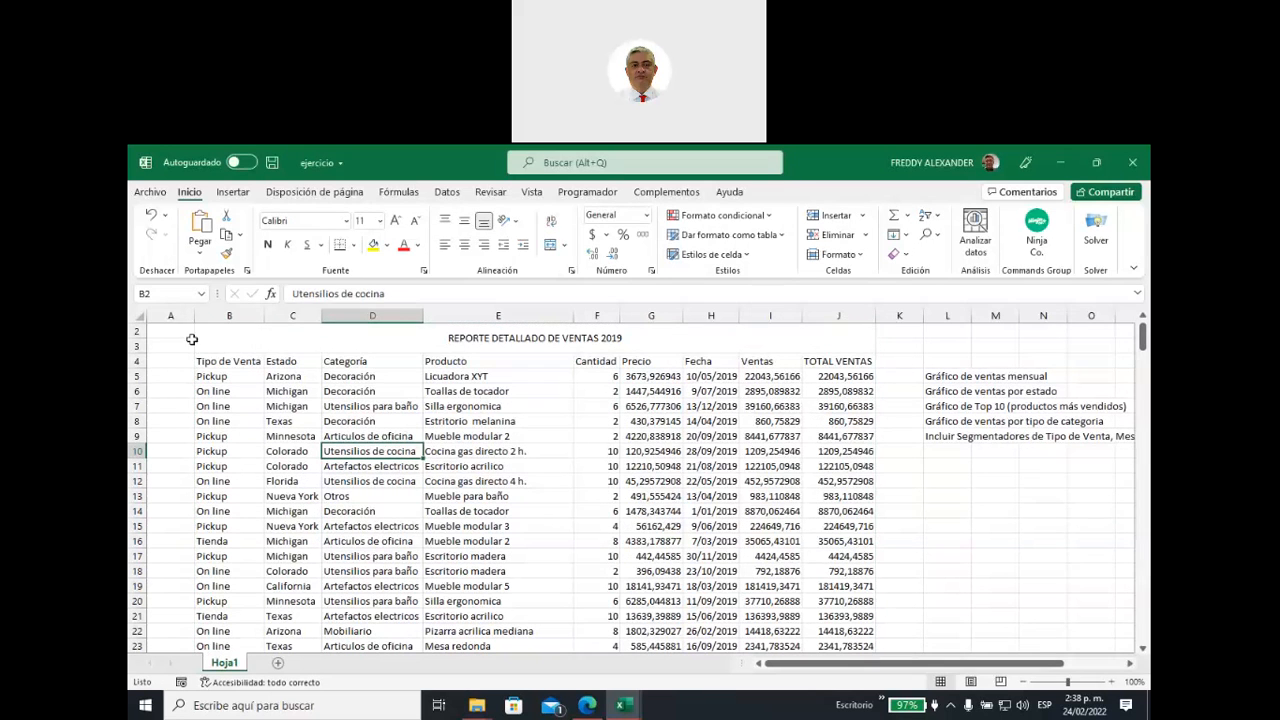
Step: Insert a blank row at row 4 to separate the report title from the column headers
{"action": "left_click", "coordinate": [140, 346]}
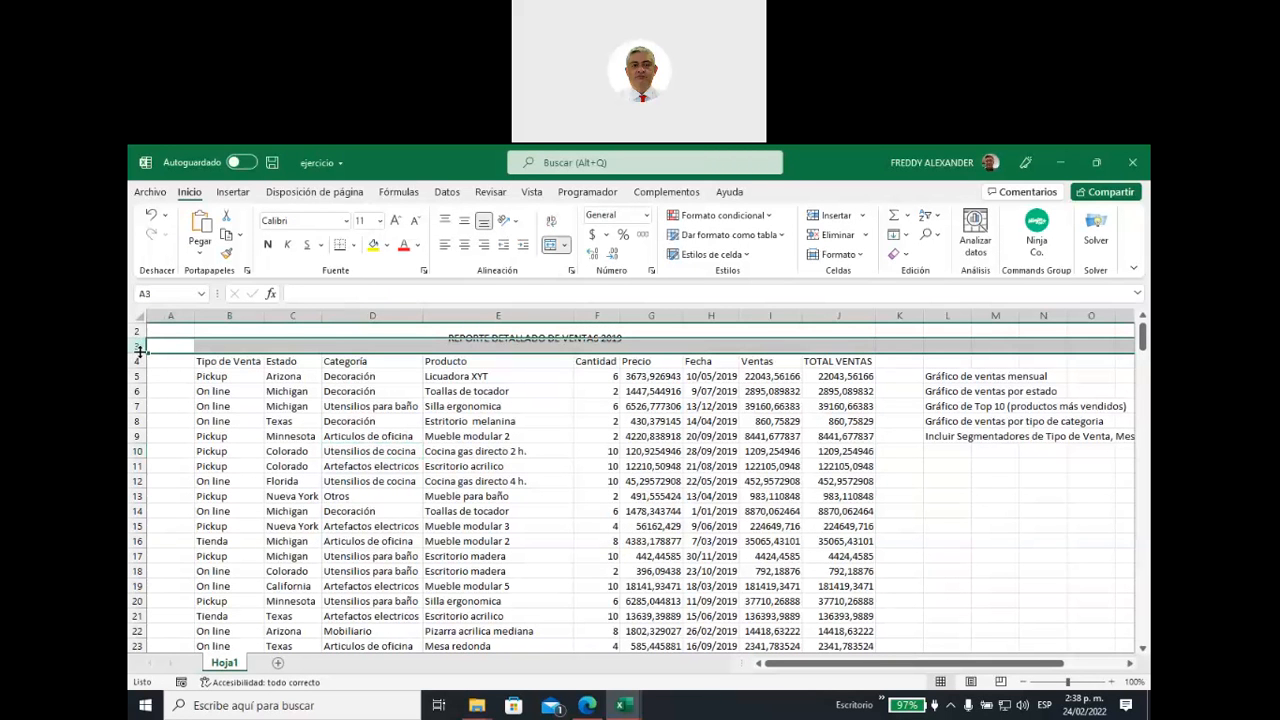
{"action": "right_click", "coordinate": [140, 362]}
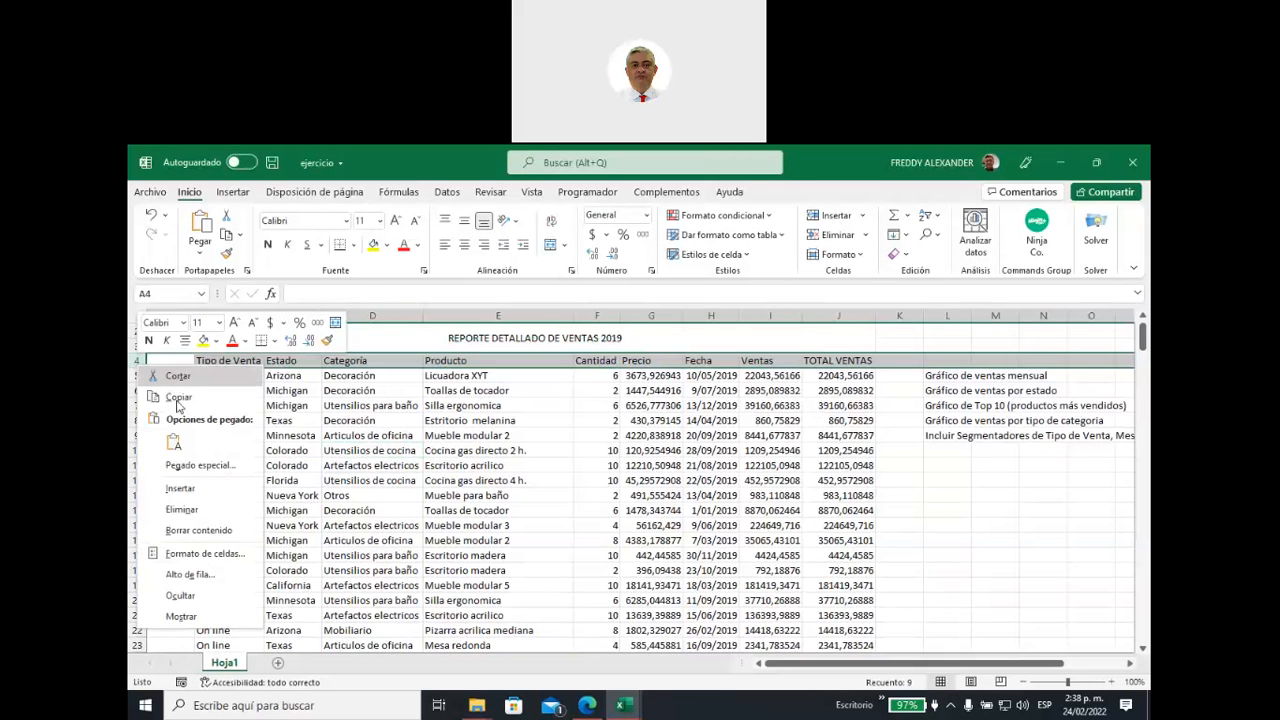
{"action": "left_click", "coordinate": [203, 490]}
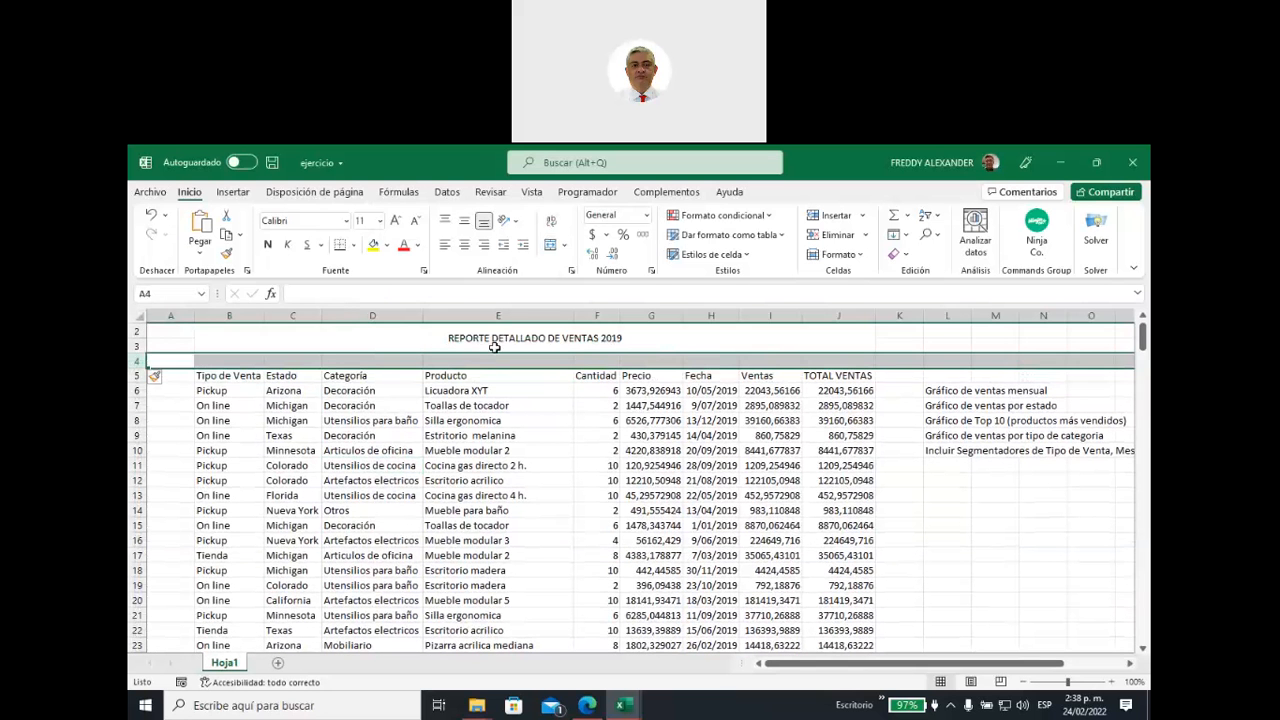
{"action": "left_click", "coordinate": [512, 346]}
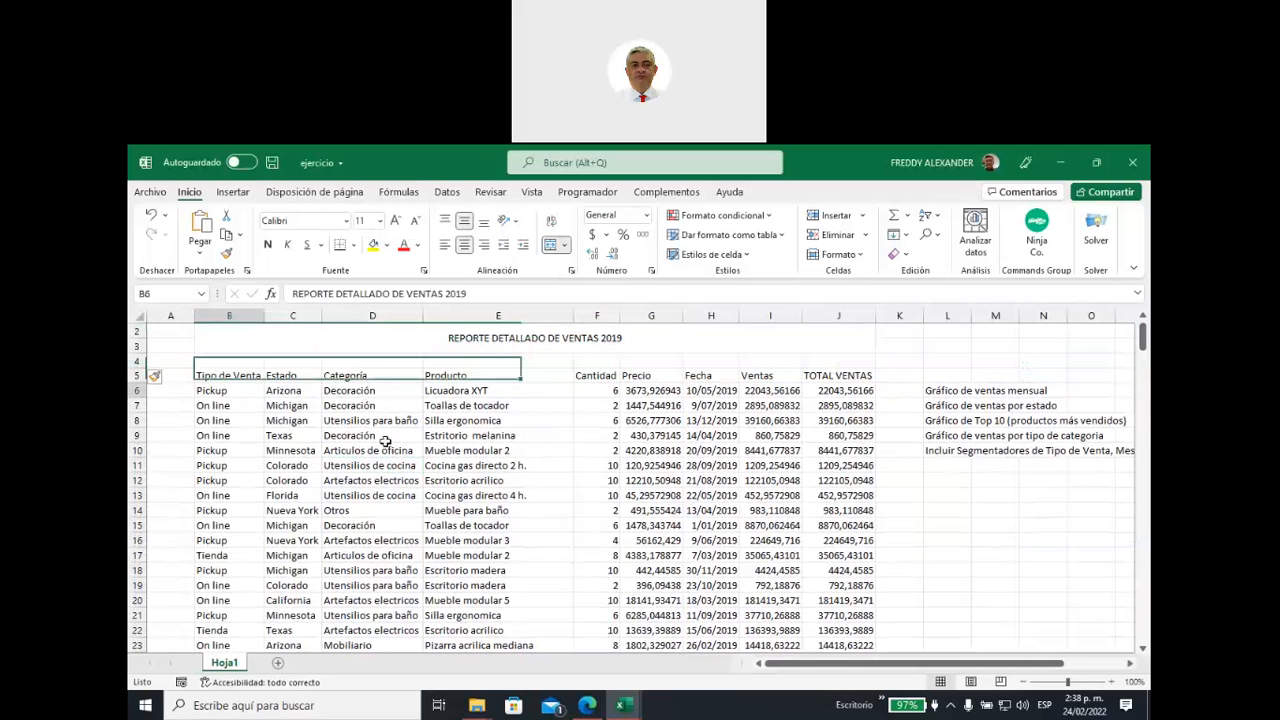
Step: Convert the sales data range B5:J254 into an Excel table with headers, checking that the range reaches the last data row
{"action": "left_click", "coordinate": [483, 522]}
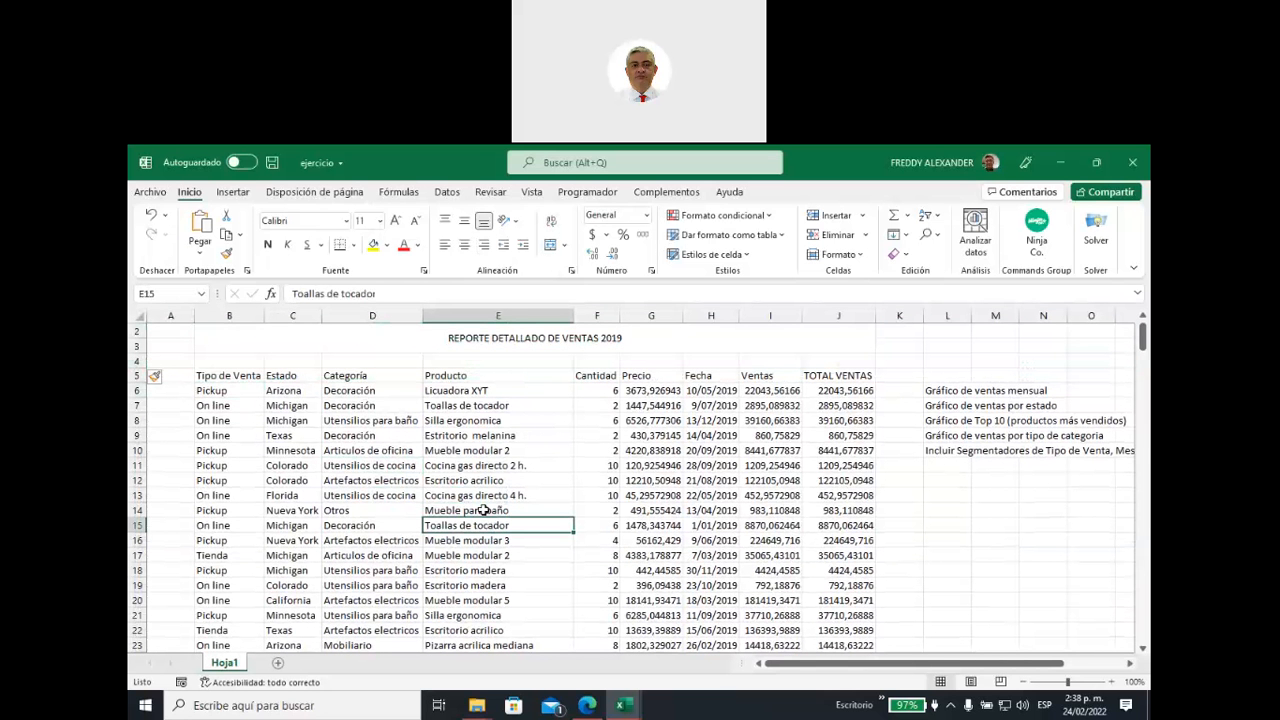
{"action": "key", "text": "ctrl+t"}
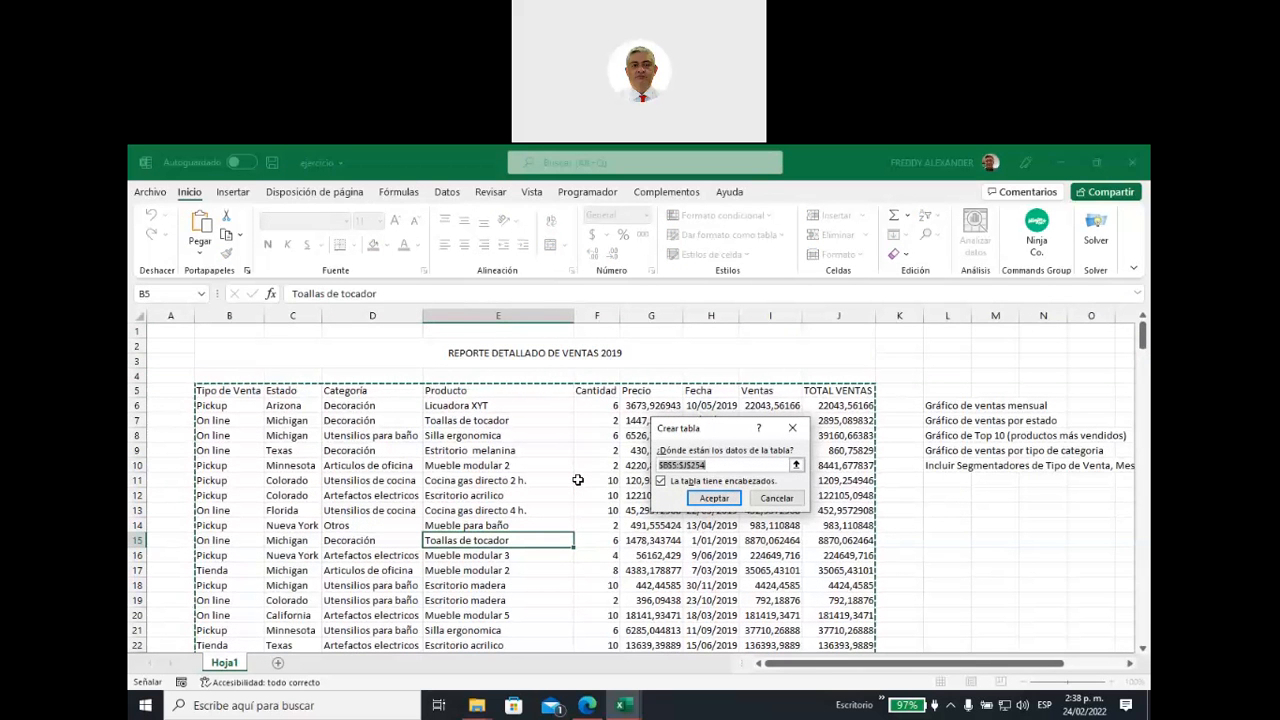
{"action": "scroll", "coordinate": [578, 480], "scroll_direction": "down", "scroll_amount": 1}
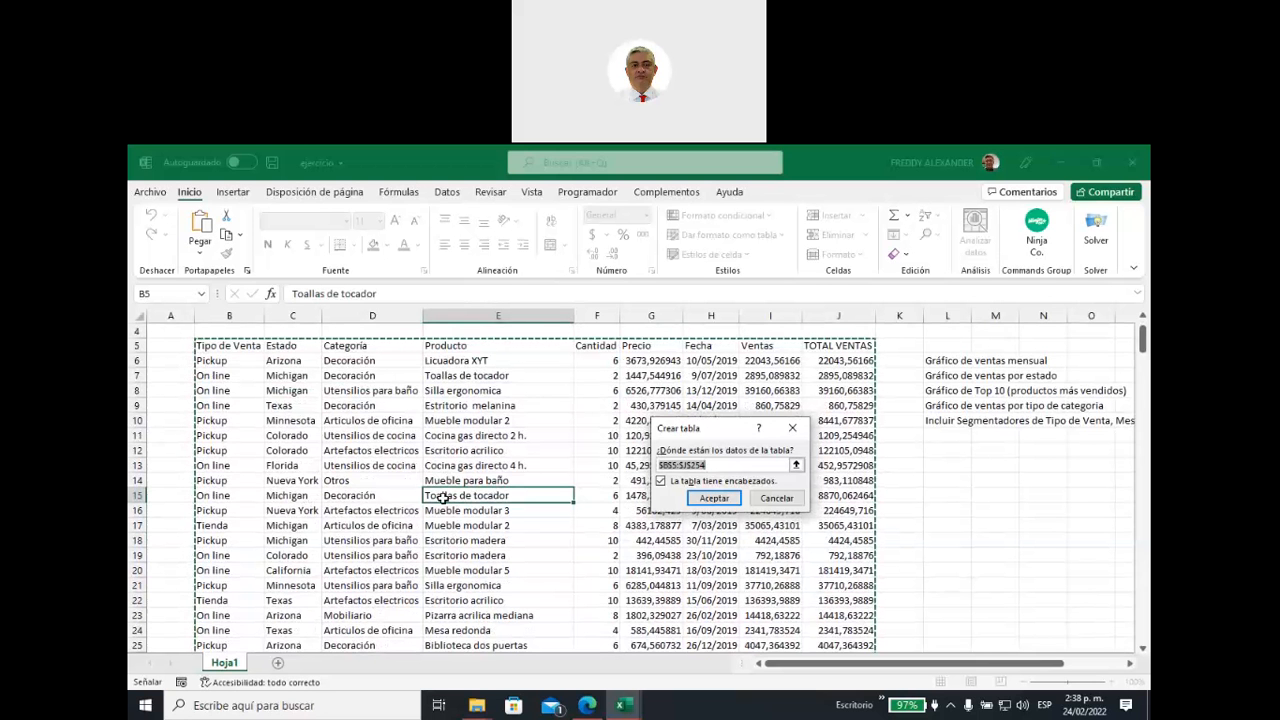
{"action": "scroll", "coordinate": [443, 498], "scroll_direction": "down", "scroll_amount": 20}
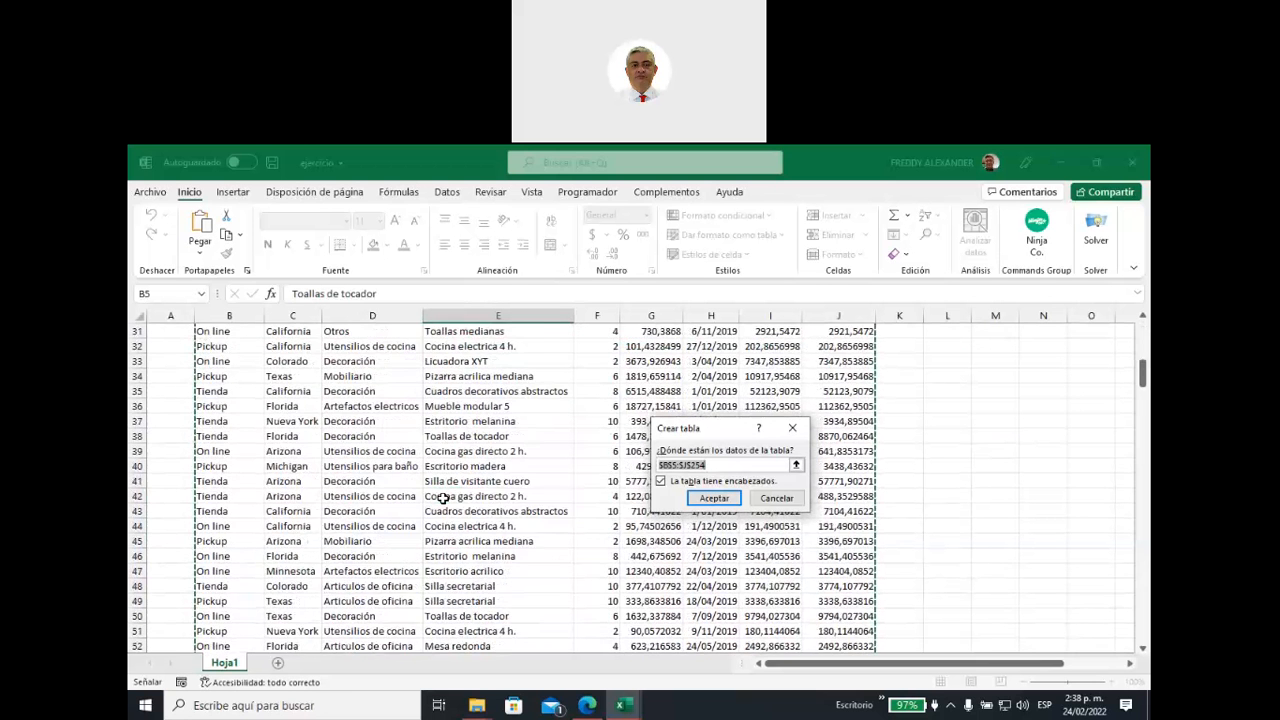
{"action": "scroll", "coordinate": [443, 498], "scroll_direction": "down", "scroll_amount": 20}
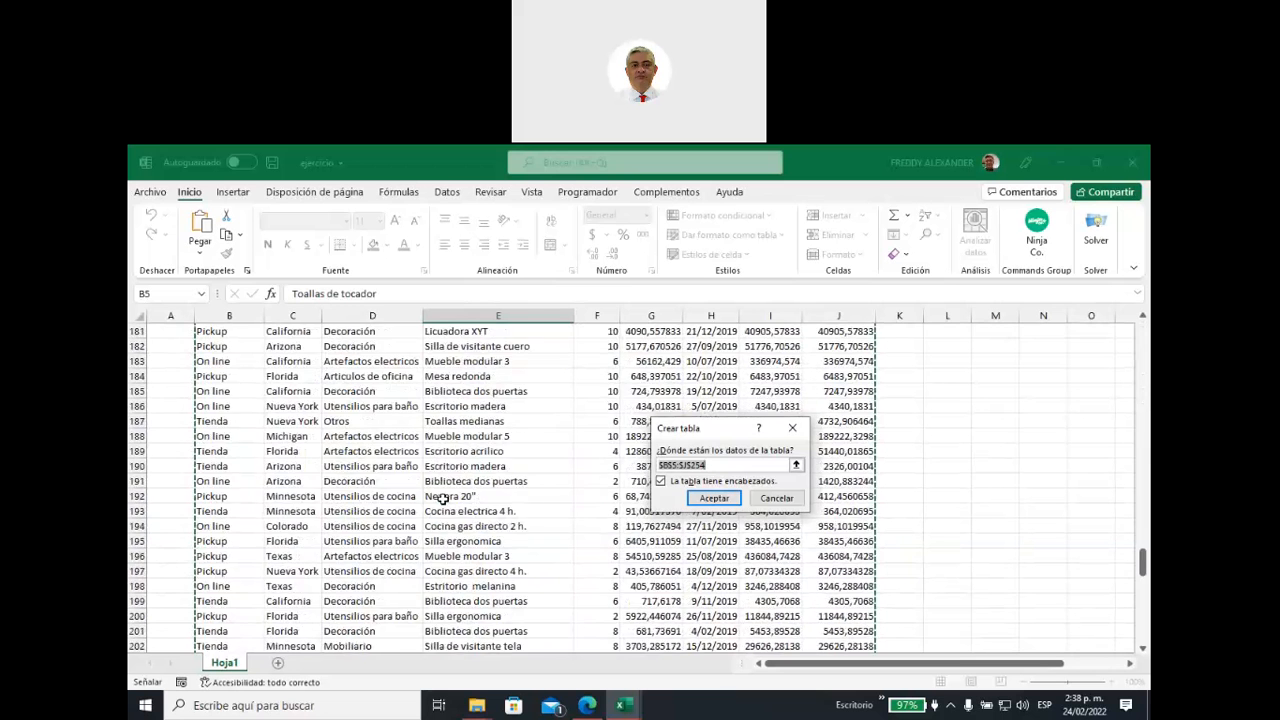
{"action": "scroll", "coordinate": [443, 498], "scroll_direction": "up", "scroll_amount": 9}
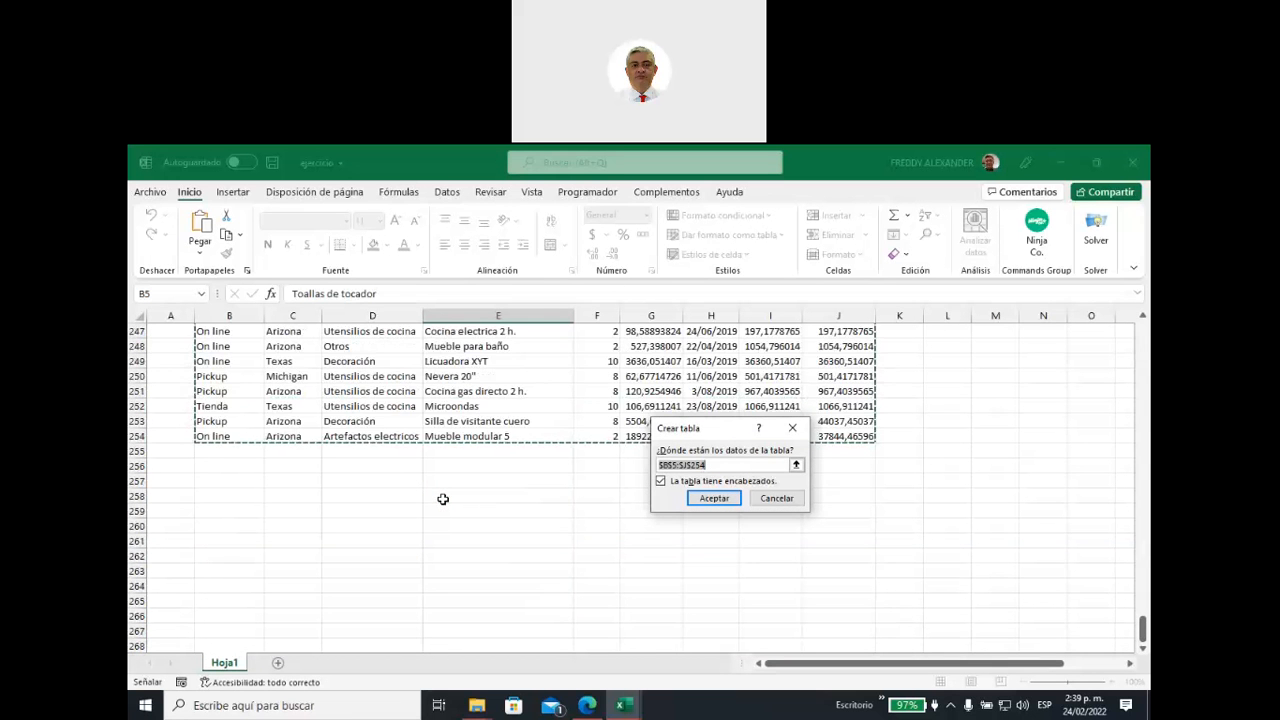
{"action": "scroll", "coordinate": [443, 498], "scroll_direction": "up", "scroll_amount": 3}
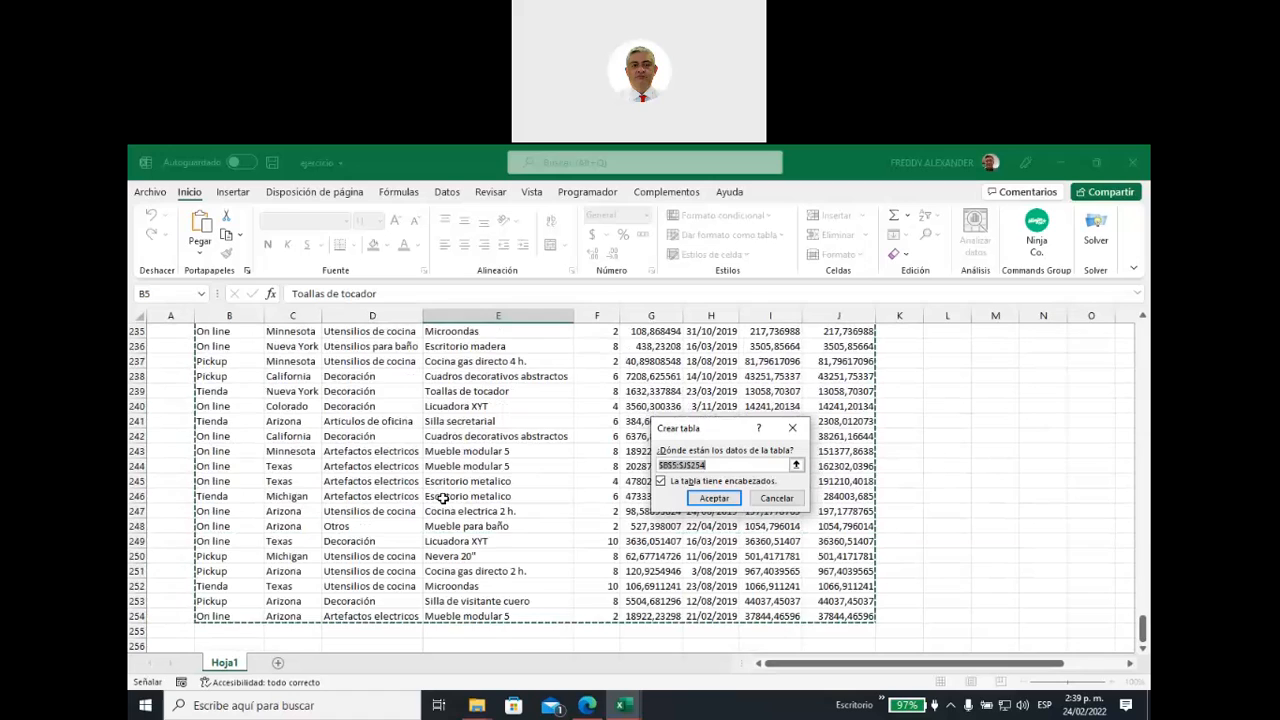
{"action": "scroll", "coordinate": [443, 498], "scroll_direction": "up", "scroll_amount": 20}
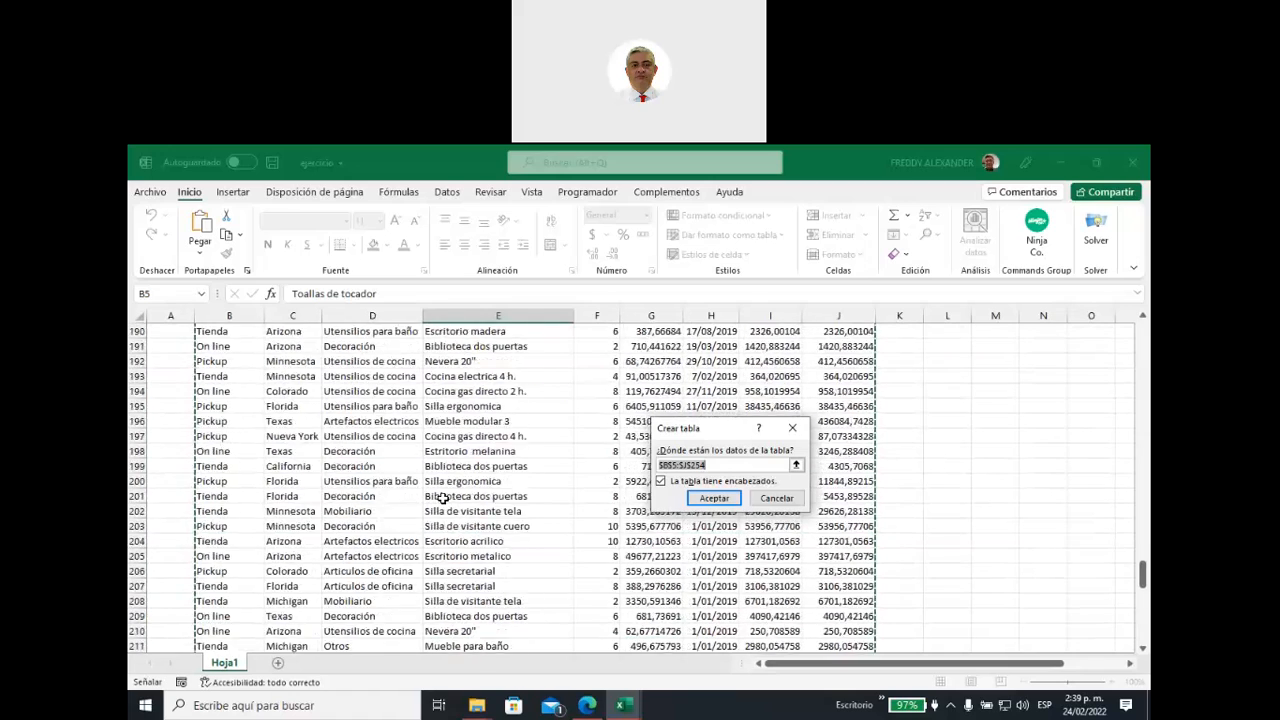
{"action": "scroll", "coordinate": [443, 498], "scroll_direction": "up", "scroll_amount": 20}
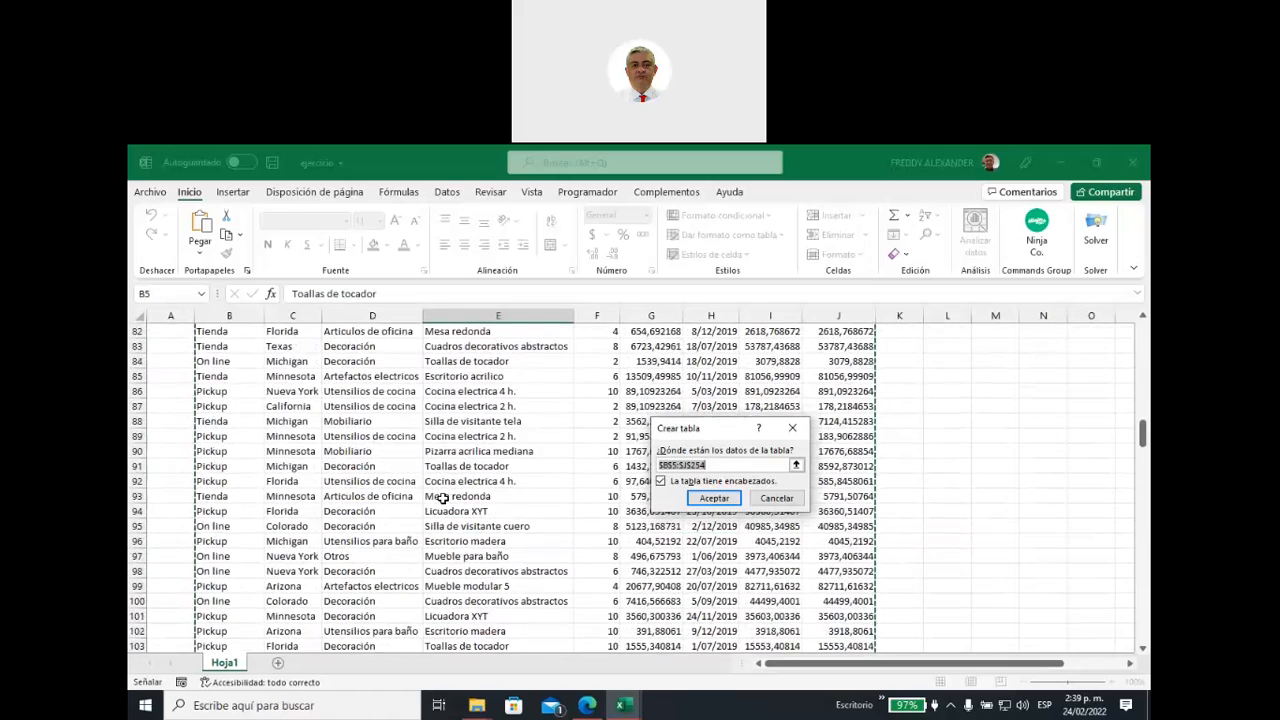
{"action": "scroll", "coordinate": [443, 498], "scroll_direction": "up", "scroll_amount": 7}
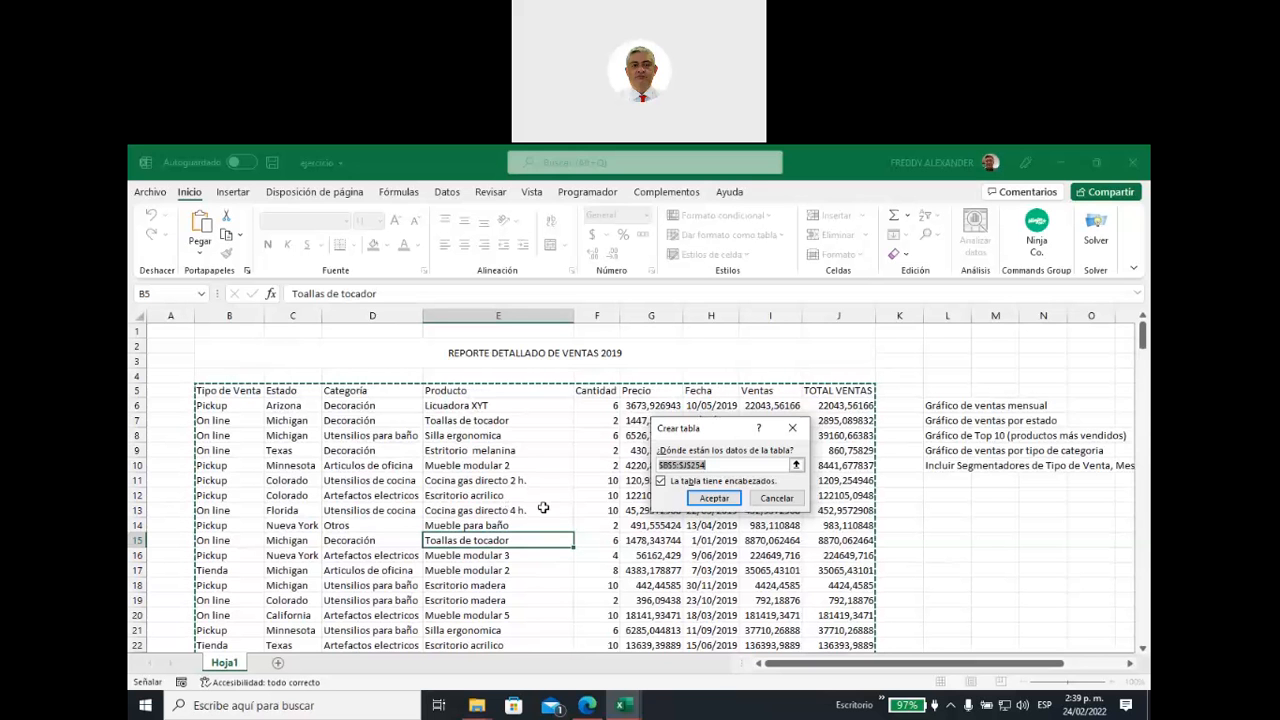
{"action": "left_click", "coordinate": [715, 500]}
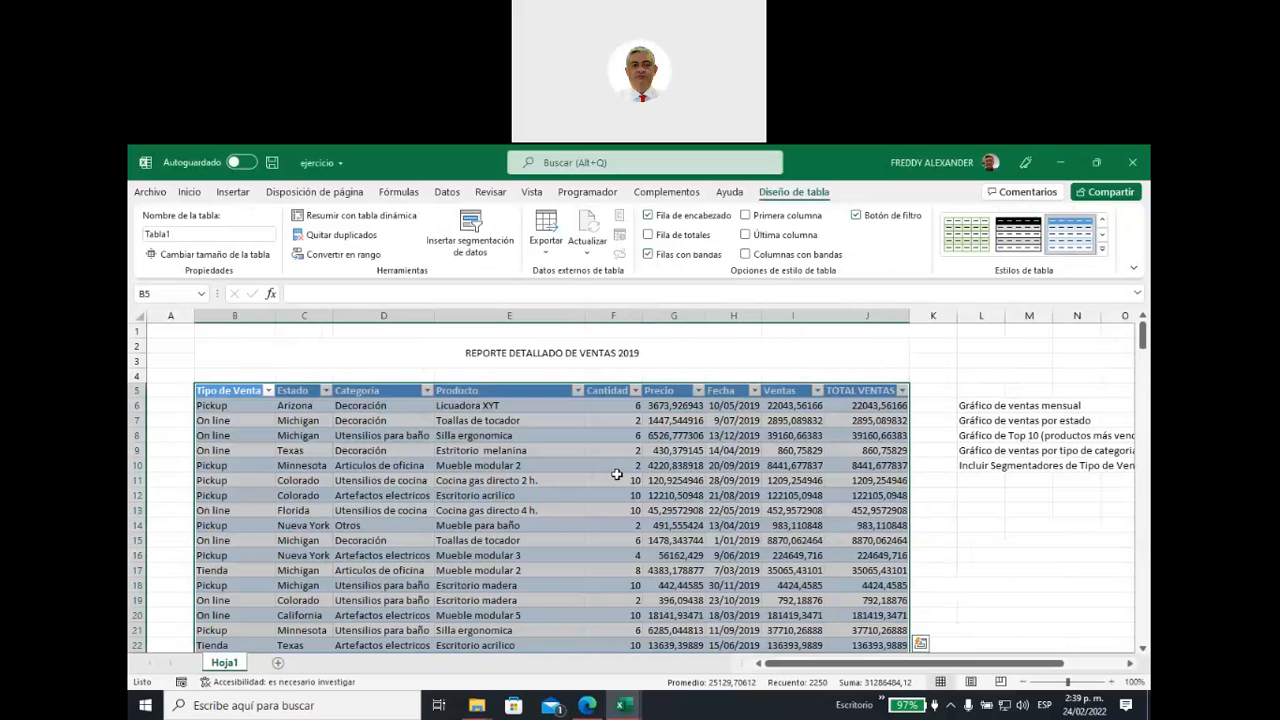
Step: Name the sales data table VENTAS
{"action": "left_click", "coordinate": [181, 231]}
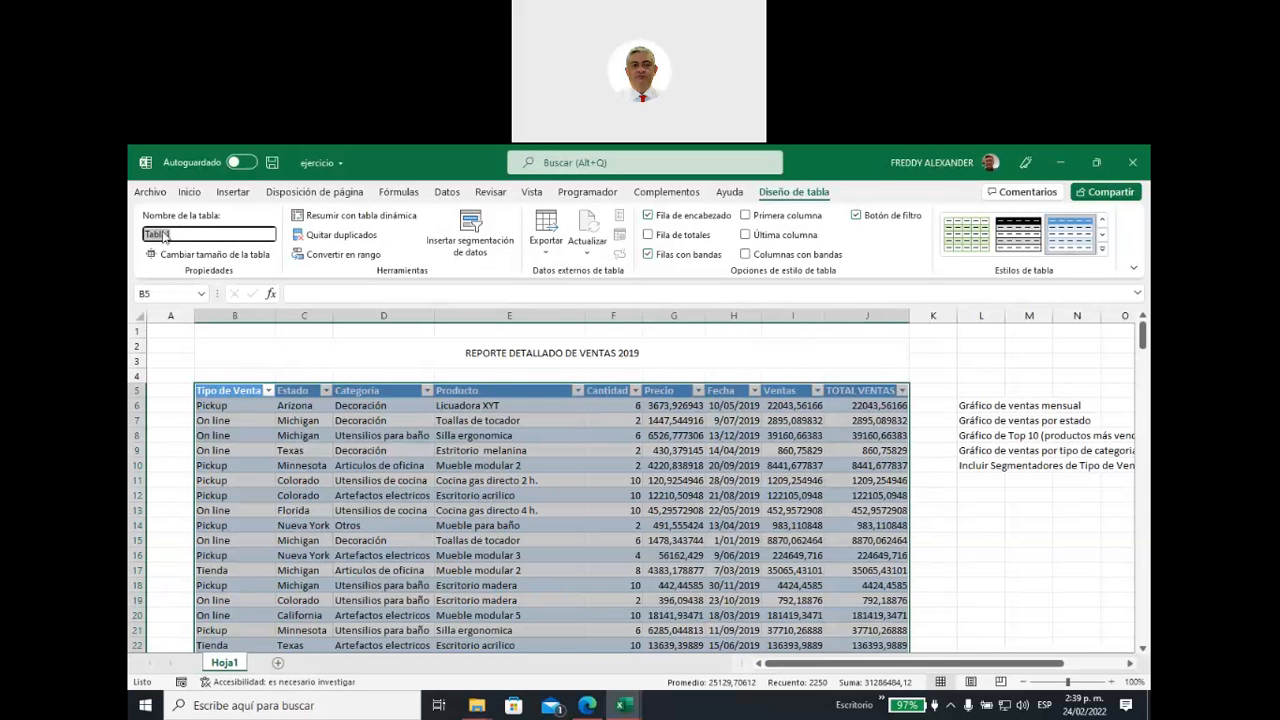
{"action": "double_click", "coordinate": [190, 233]}
{"action": "type", "text": "VENTAS"}
{"action": "key", "text": "Return"}
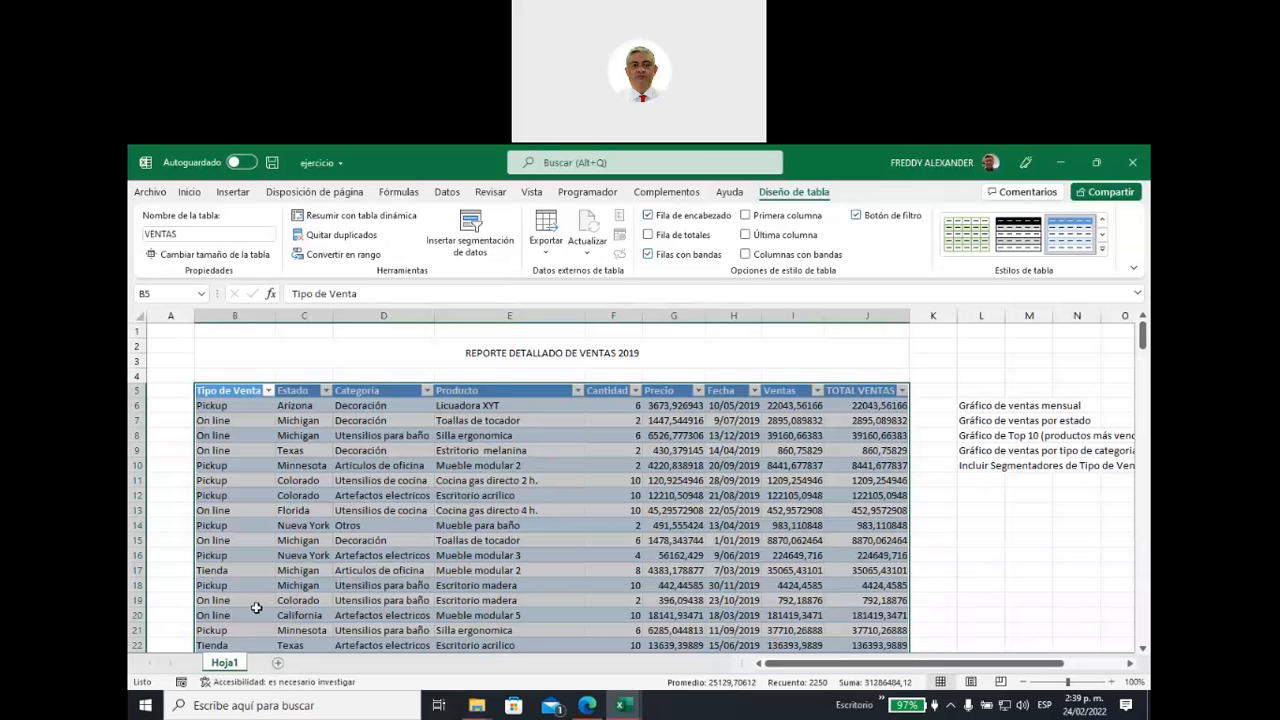
Step: Rename the Hoja1 worksheet as VENTAS
{"action": "right_click", "coordinate": [236, 663]}
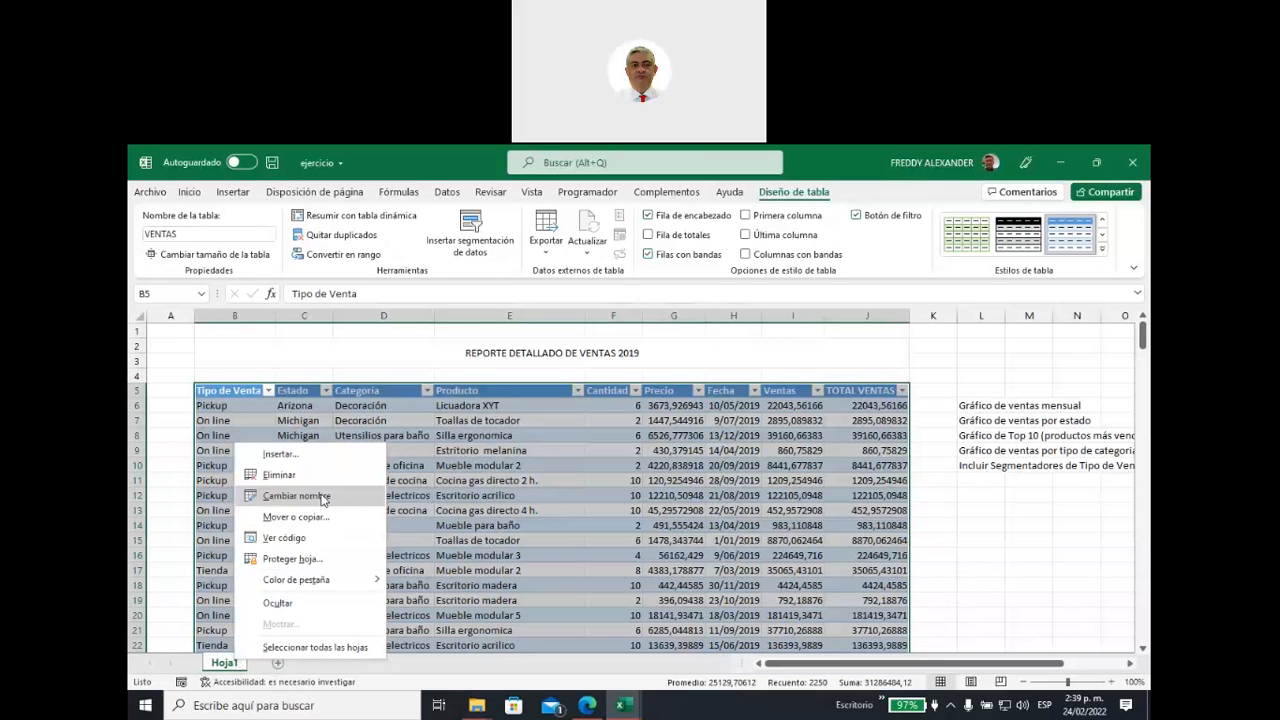
{"action": "left_click", "coordinate": [306, 496]}
{"action": "type", "text": "VENTAS"}
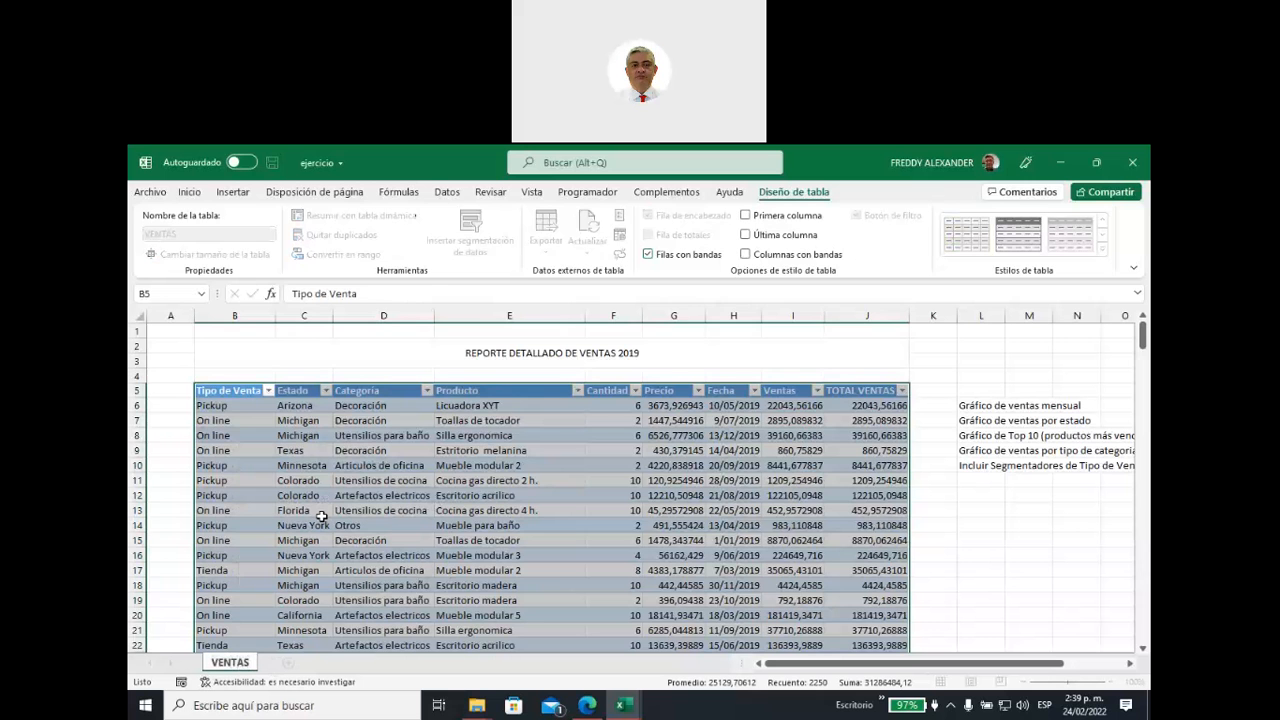
{"action": "key", "text": "Return"}
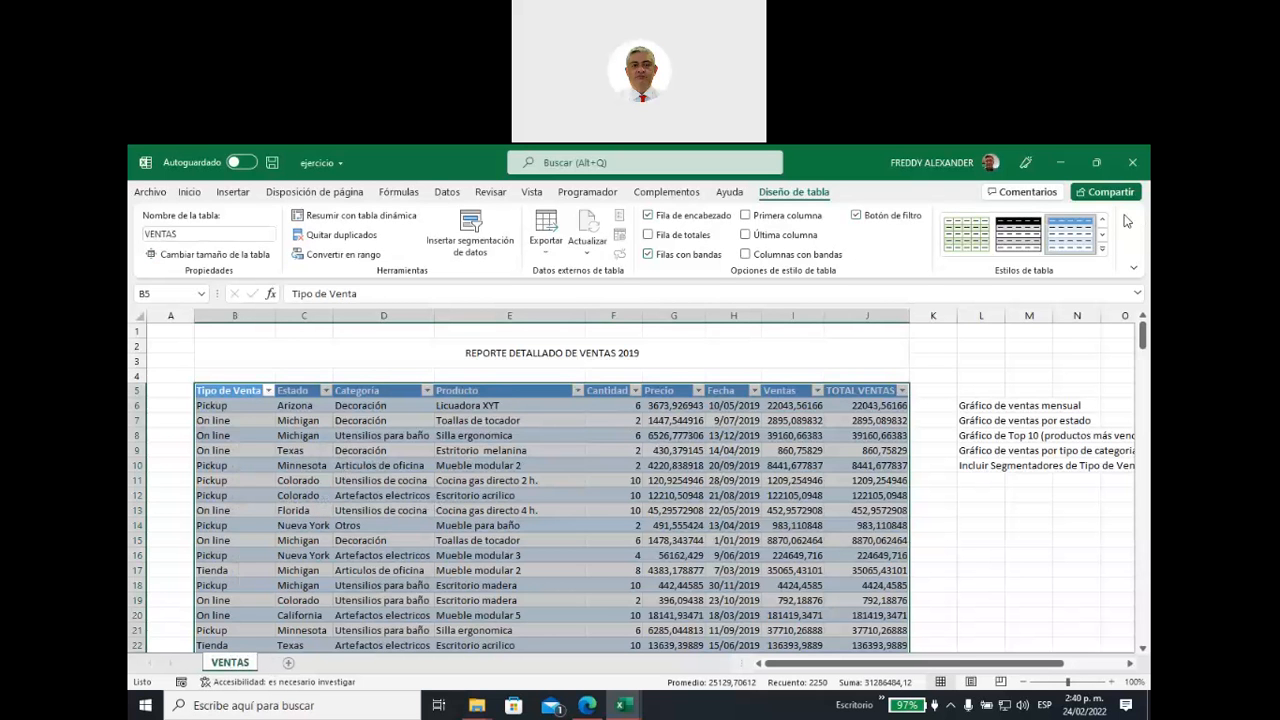
Step: Create a pivot table from the VENTAS table on a new worksheet and place that sheet after the VENTAS sheet
{"action": "left_click", "coordinate": [1067, 241]}
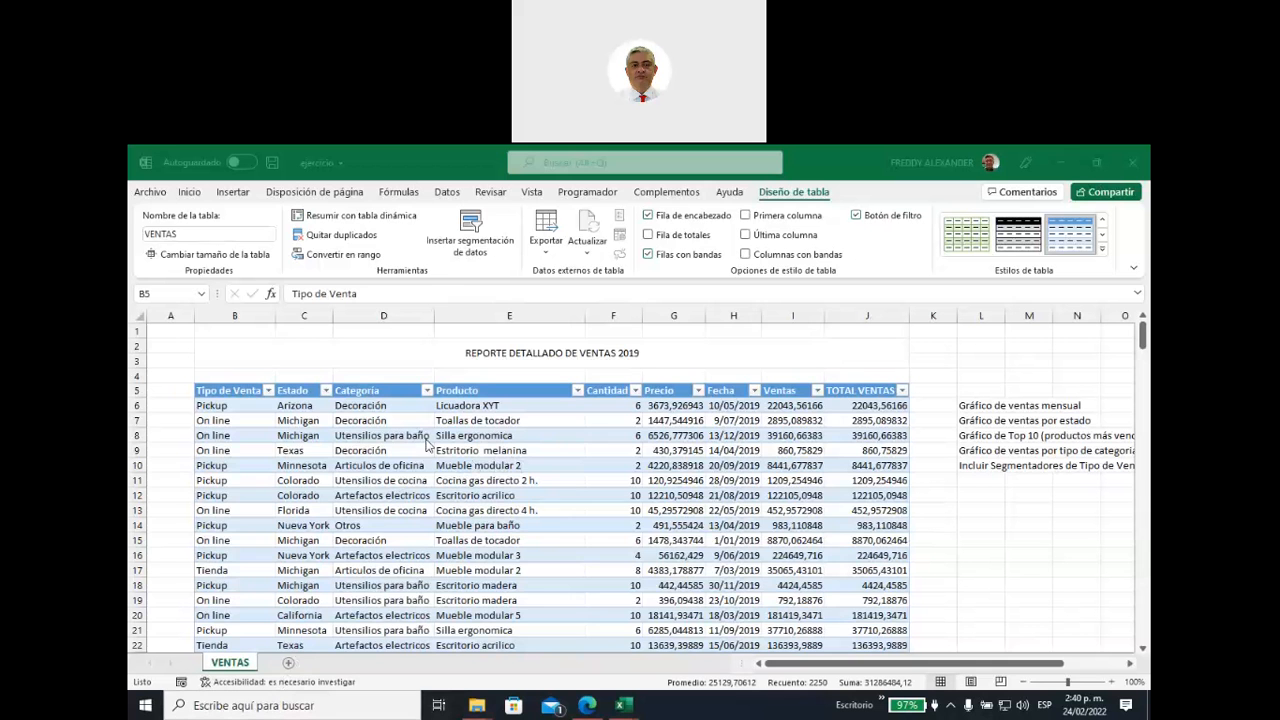
{"action": "left_click", "coordinate": [530, 421]}
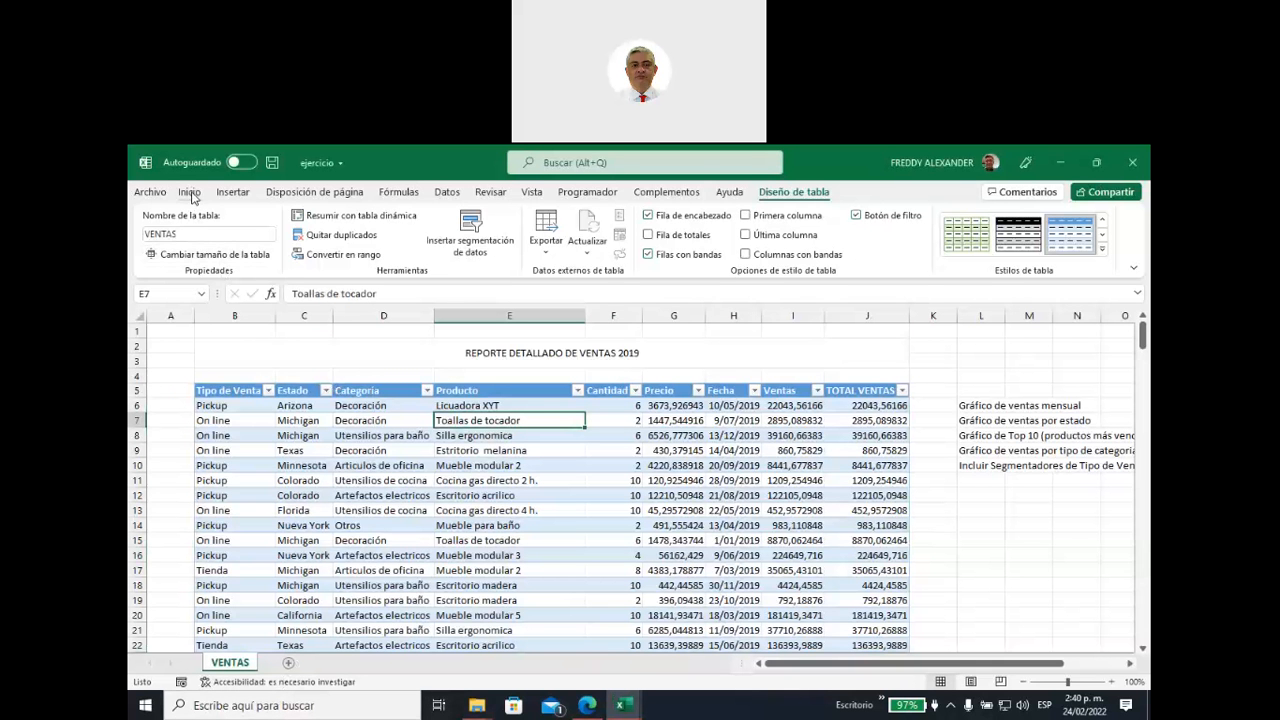
{"action": "left_click", "coordinate": [238, 195]}
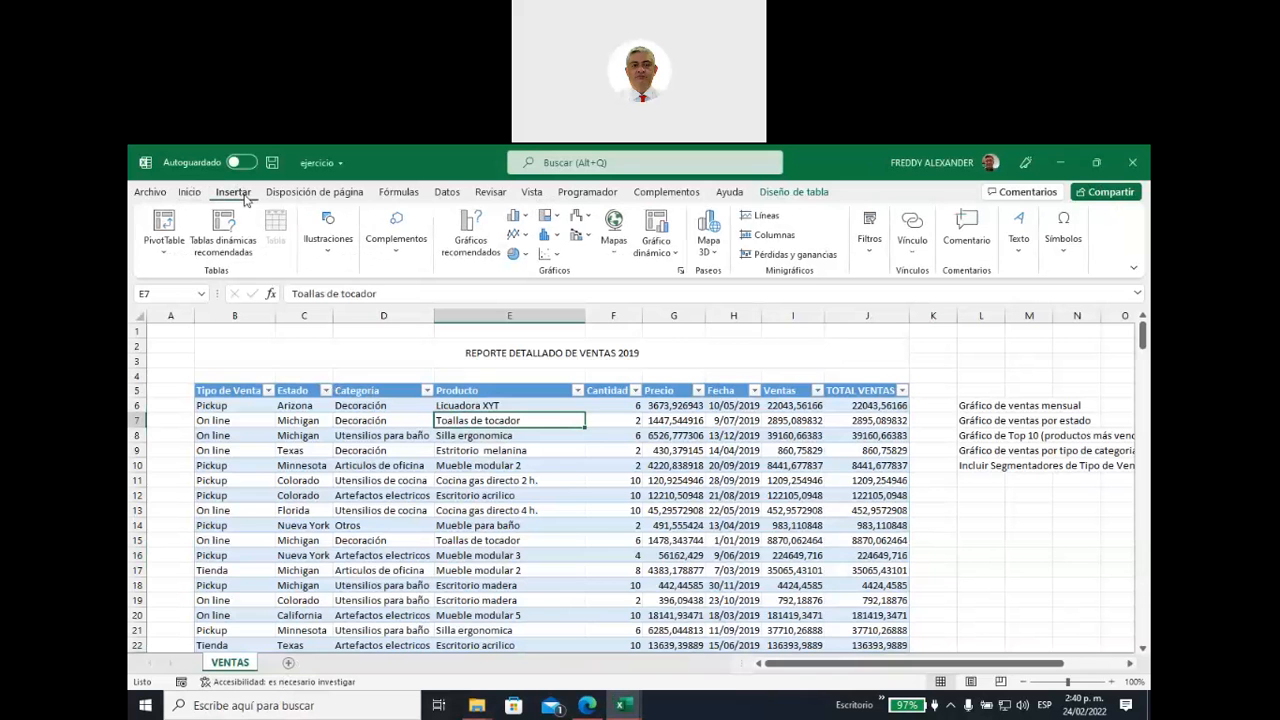
{"action": "left_click", "coordinate": [165, 259]}
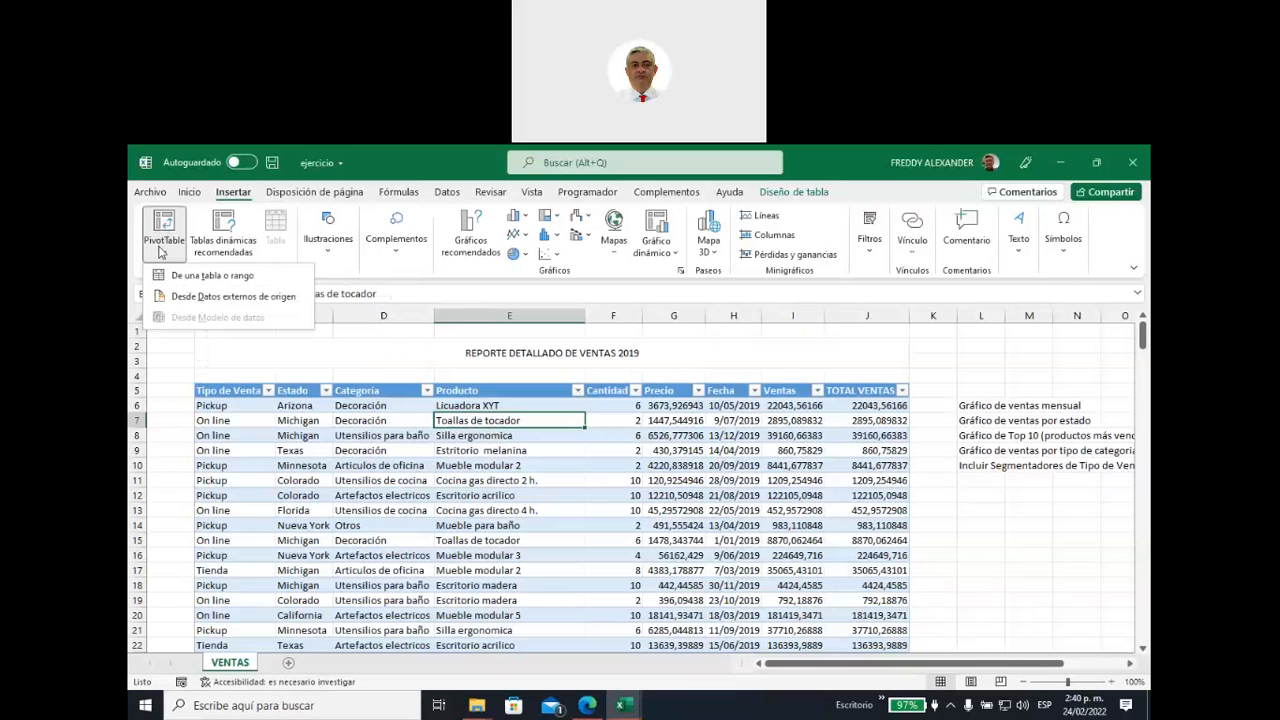
{"action": "left_click", "coordinate": [207, 277]}
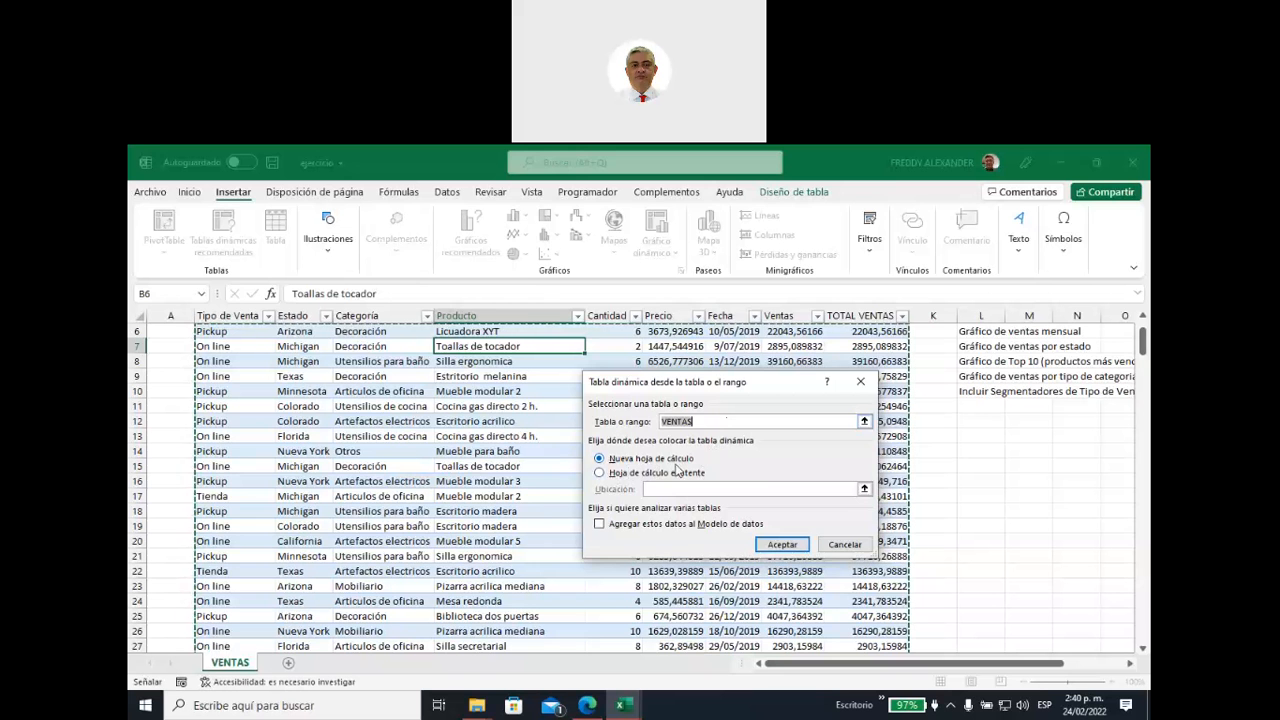
{"action": "left_click", "coordinate": [782, 545]}
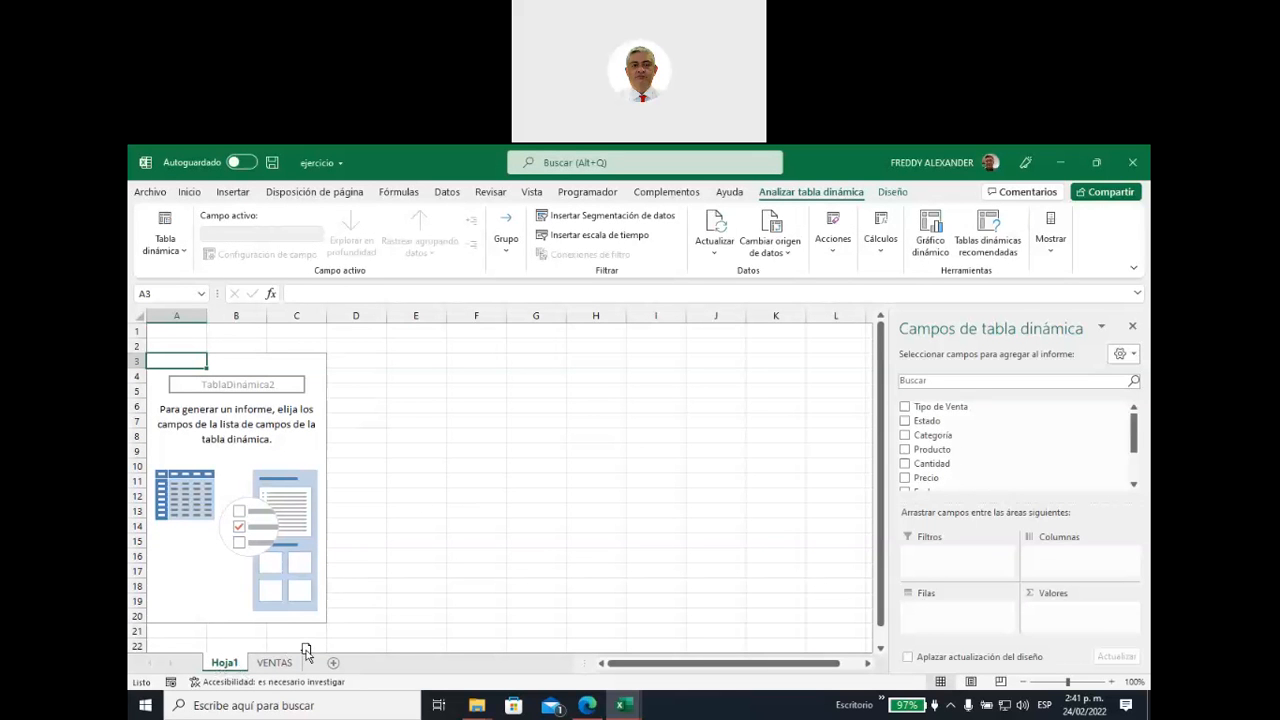
{"action": "left_click_drag", "start_coordinate": [306, 651], "coordinate": [300, 660]}
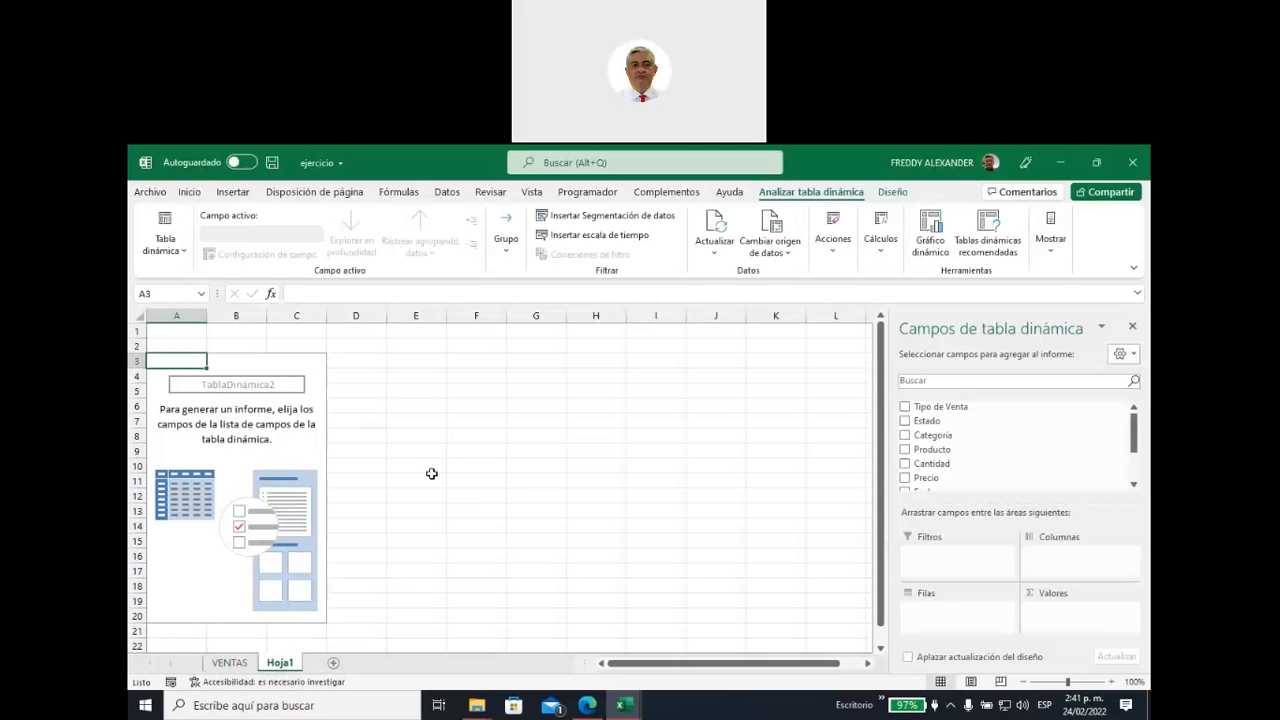
Step: Review the VENTAS sheet's columns and list of requested charts, and return to the empty pivot table on Hoja1
{"action": "left_click", "coordinate": [244, 666]}
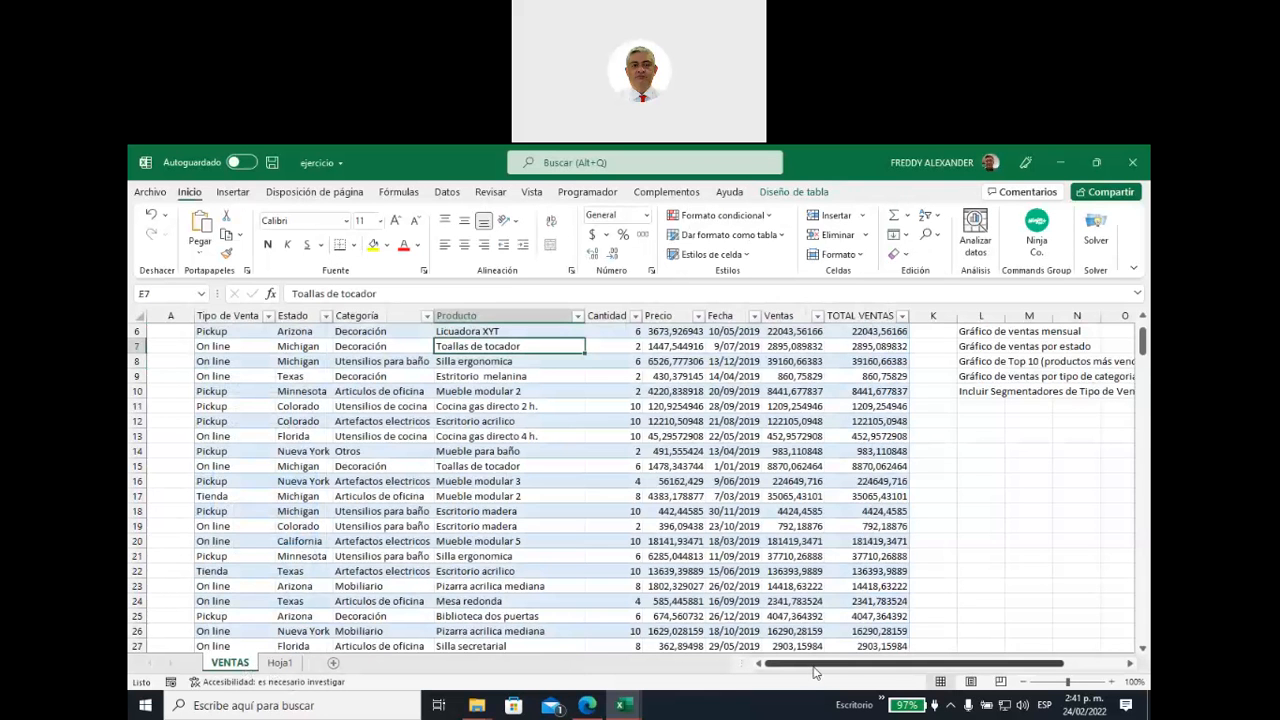
{"action": "mouse_move", "coordinate": [820, 672]}
{"action": "left_mouse_down"}
{"action": "mouse_move", "coordinate": [852, 670]}
{"action": "mouse_move", "coordinate": [816, 668]}
{"action": "left_mouse_up"}
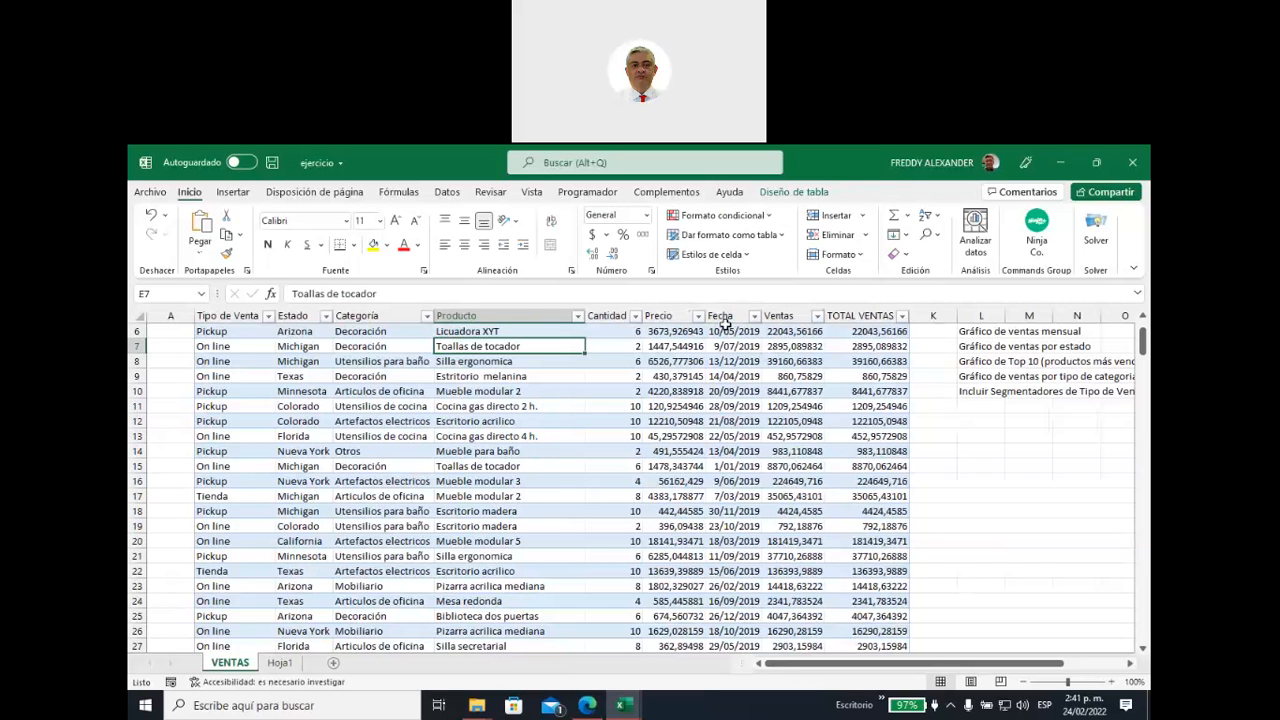
{"action": "left_click", "coordinate": [284, 665]}
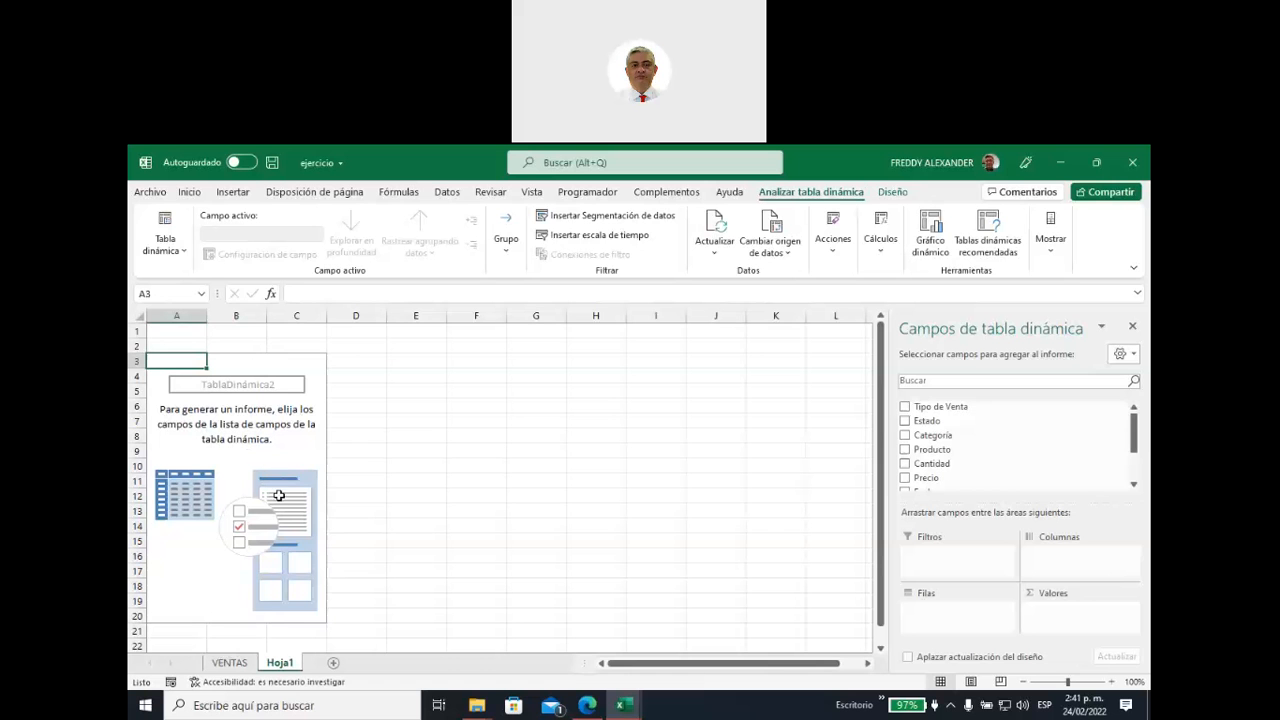
Step: Name the new pivot table on Hoja1 VentasMensuales
{"action": "left_click", "coordinate": [184, 252]}
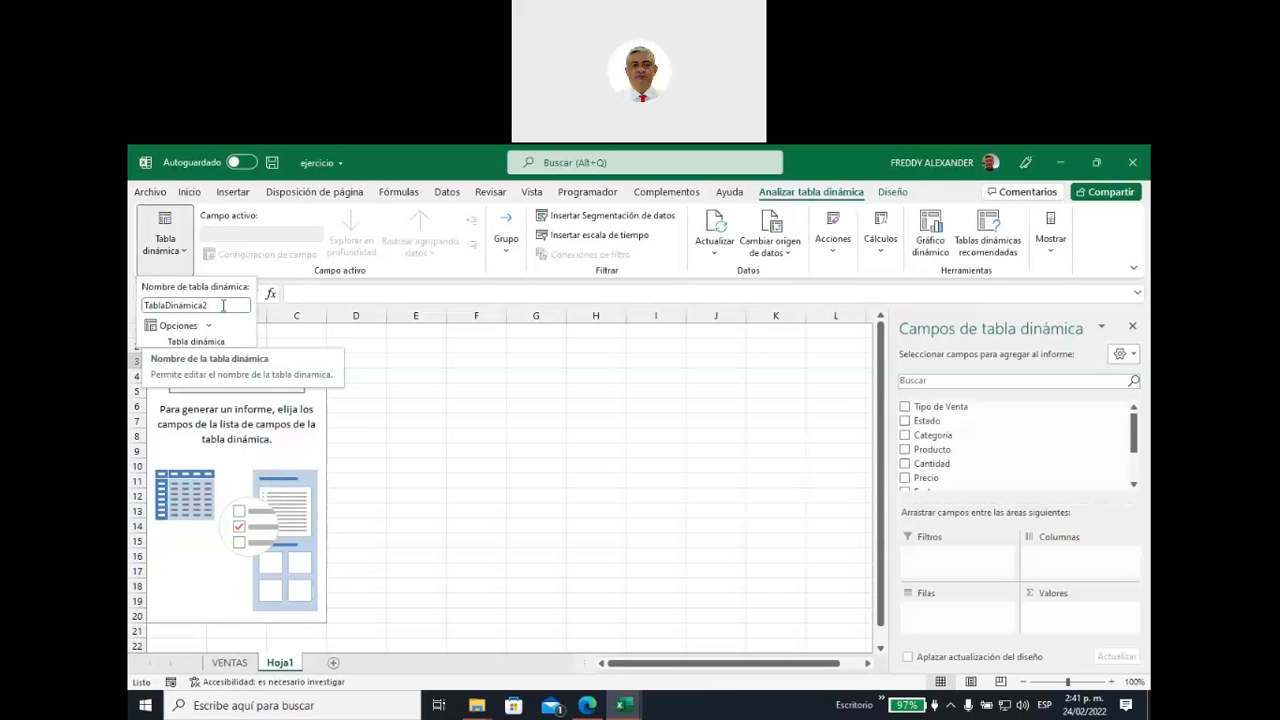
{"action": "left_click", "coordinate": [225, 305]}
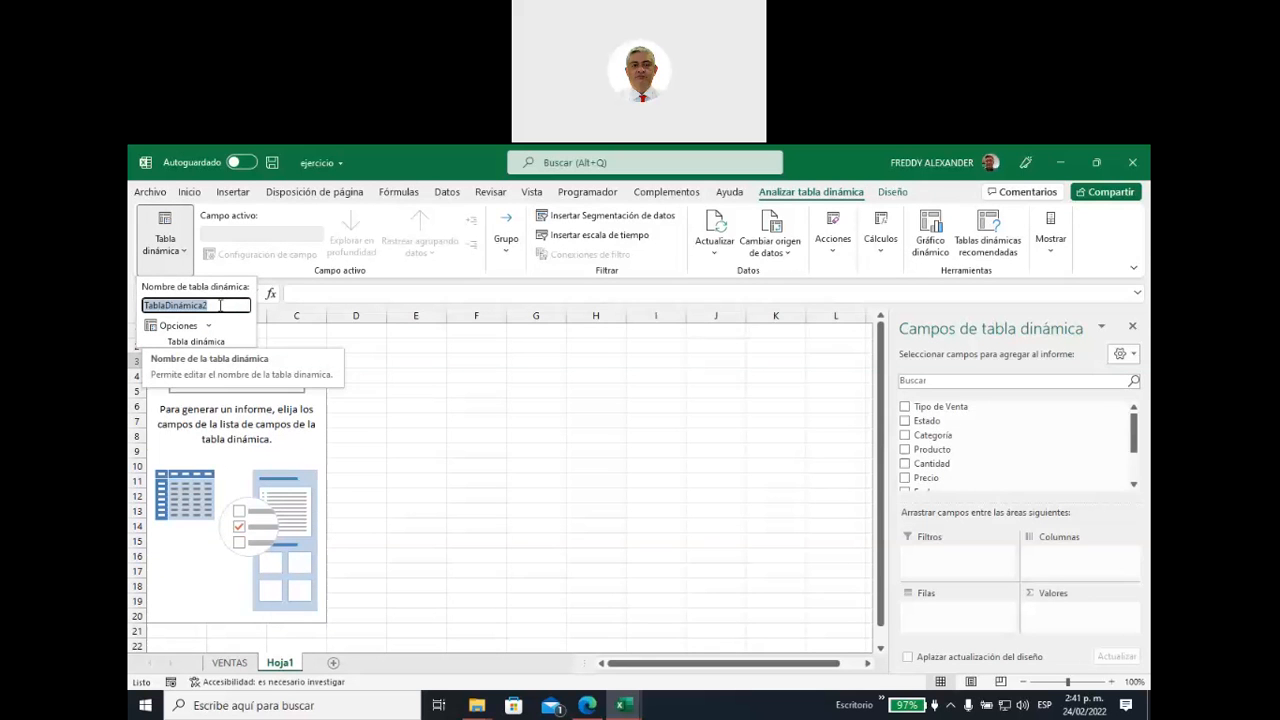
{"action": "type", "text": "VEnta"}
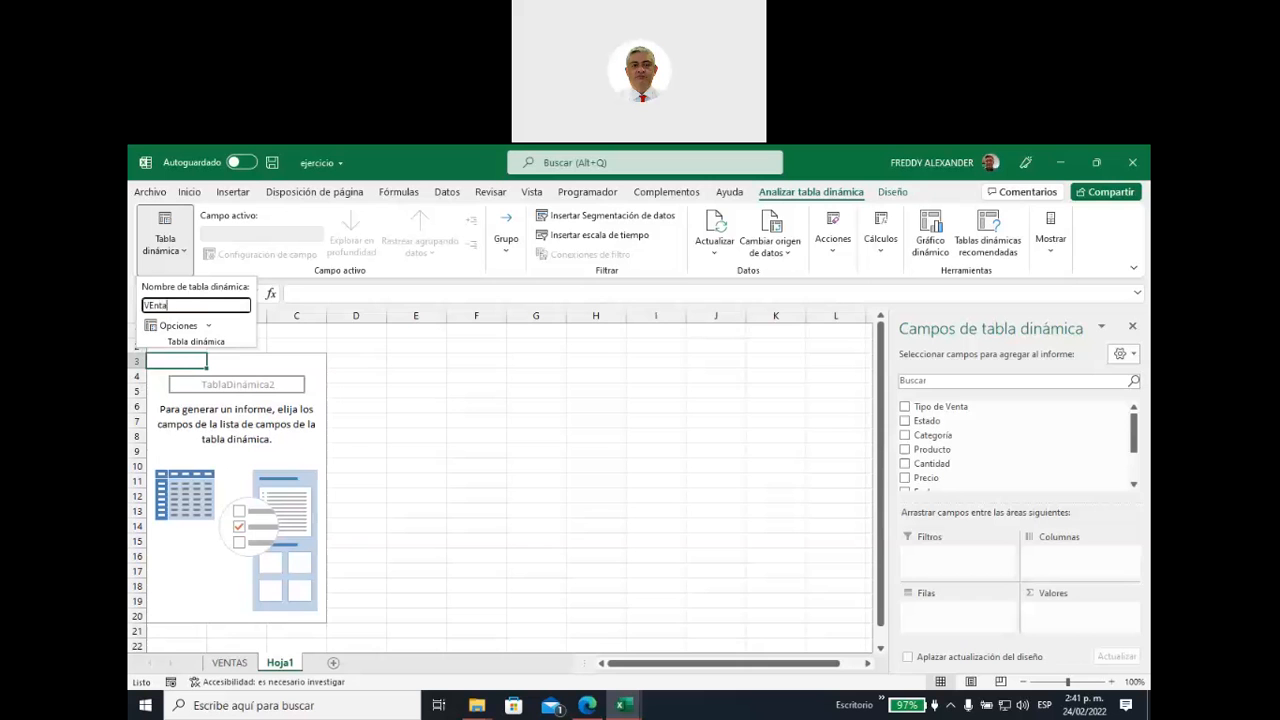
{"action": "key", "text": "BackSpace"}
{"action": "key", "text": "BackSpace"}
{"action": "key", "text": "BackSpace"}
{"action": "key", "text": "BackSpace"}
{"action": "type", "text": "ntasMensuale"}
{"action": "left_click", "coordinate": [209, 326]}
{"action": "left_click", "coordinate": [209, 326]}
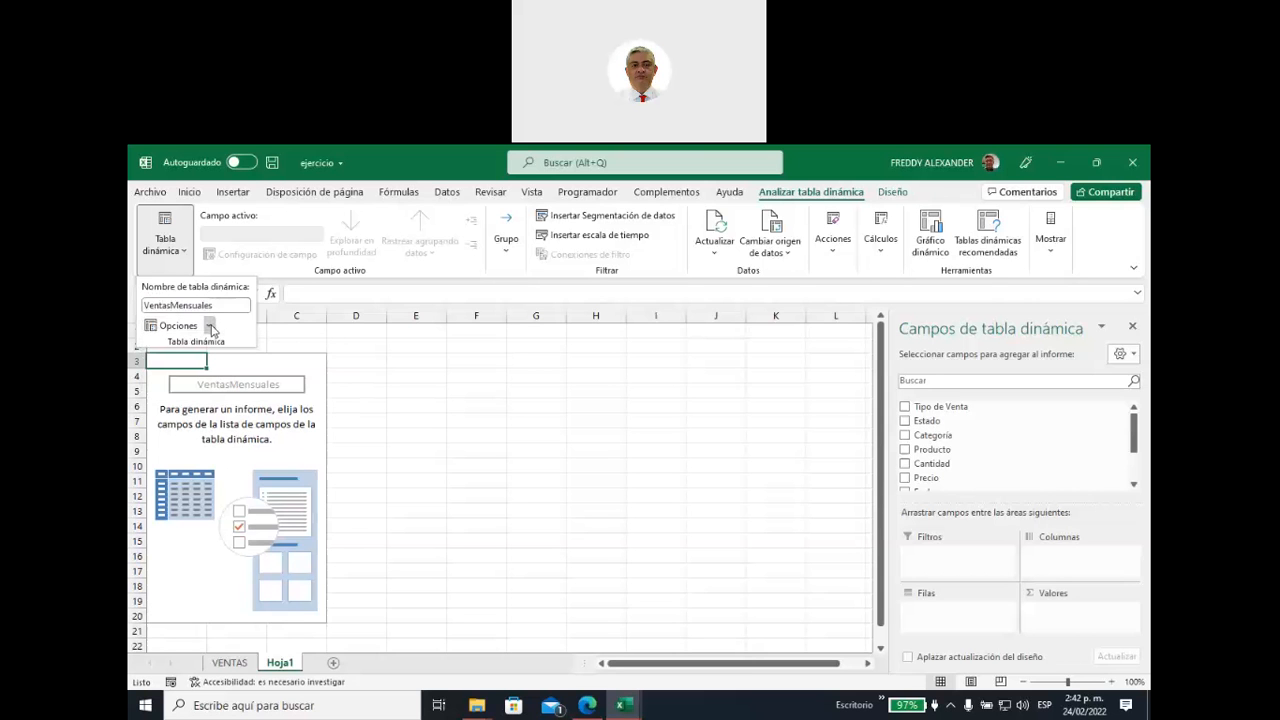
{"action": "left_click", "coordinate": [222, 306]}
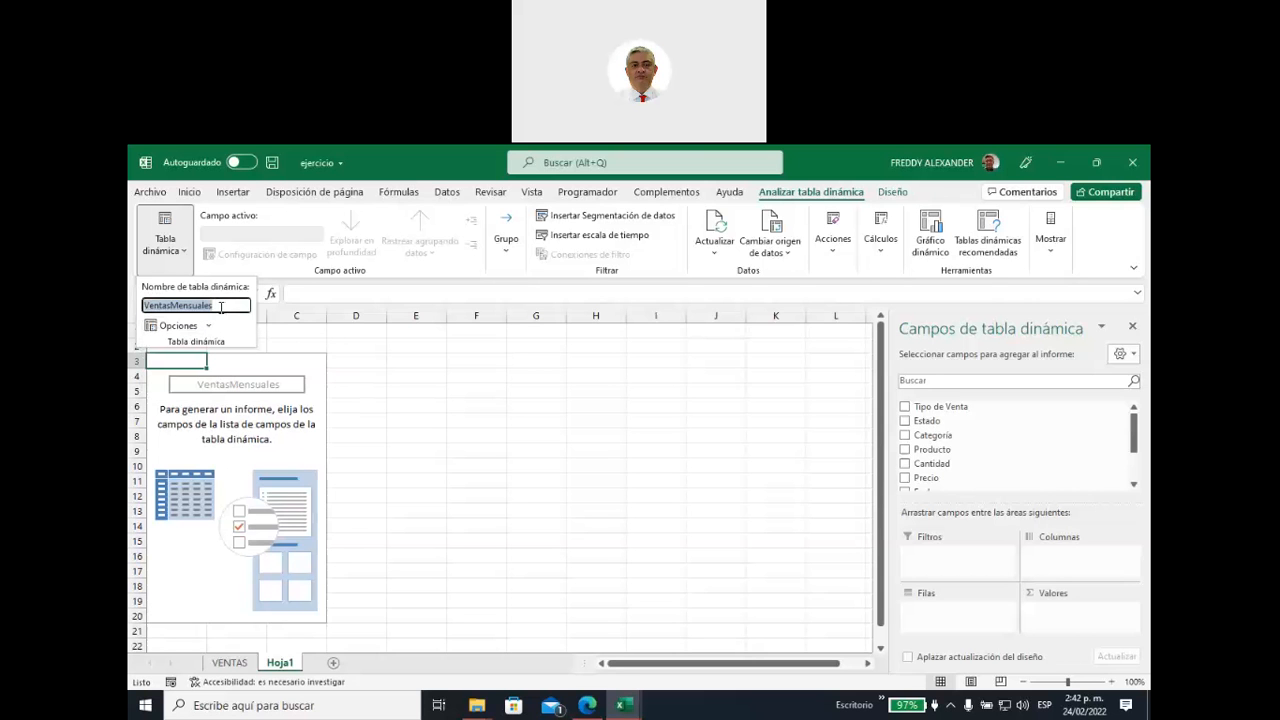
{"action": "key", "text": "Return"}
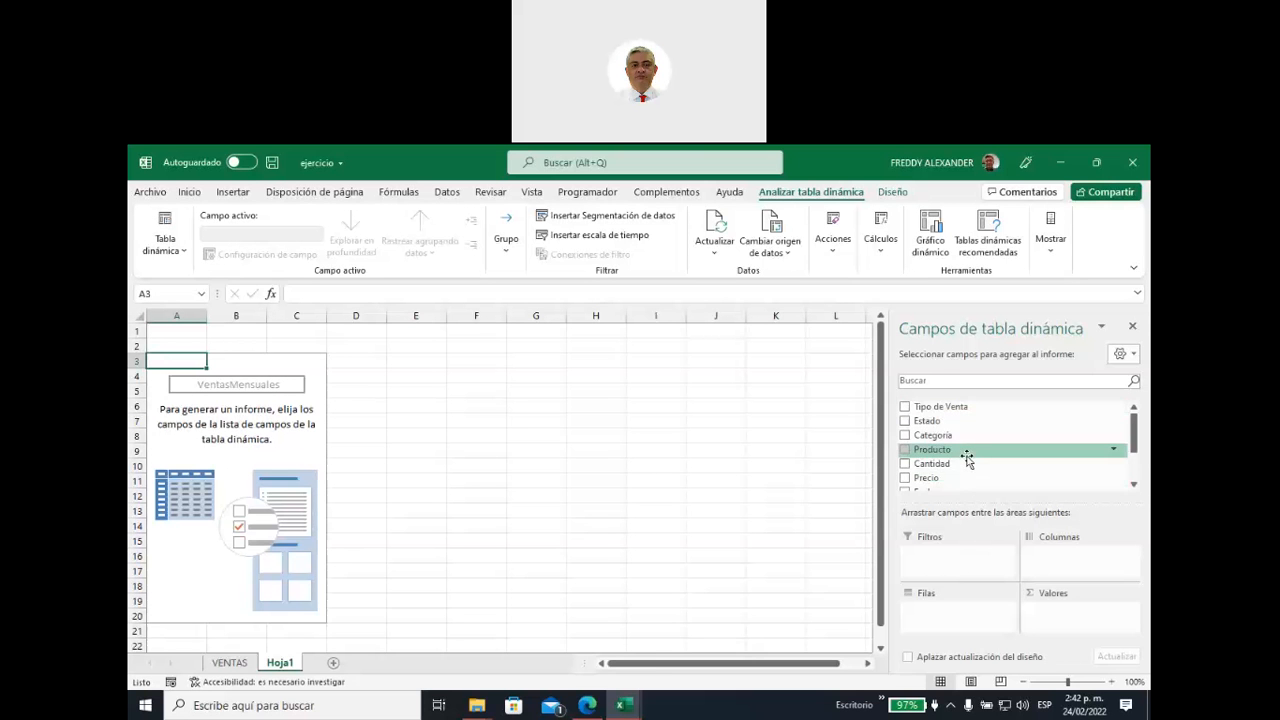
Step: Add the Fecha field to the rows of the VentasMensuales pivot table so the dates are grouped by month
{"action": "scroll", "coordinate": [967, 458], "scroll_direction": "down", "scroll_amount": 1}
{"action": "scroll", "coordinate": [967, 458], "scroll_direction": "up", "scroll_amount": 1}
{"action": "scroll", "coordinate": [967, 458], "scroll_direction": "down", "scroll_amount": 1}
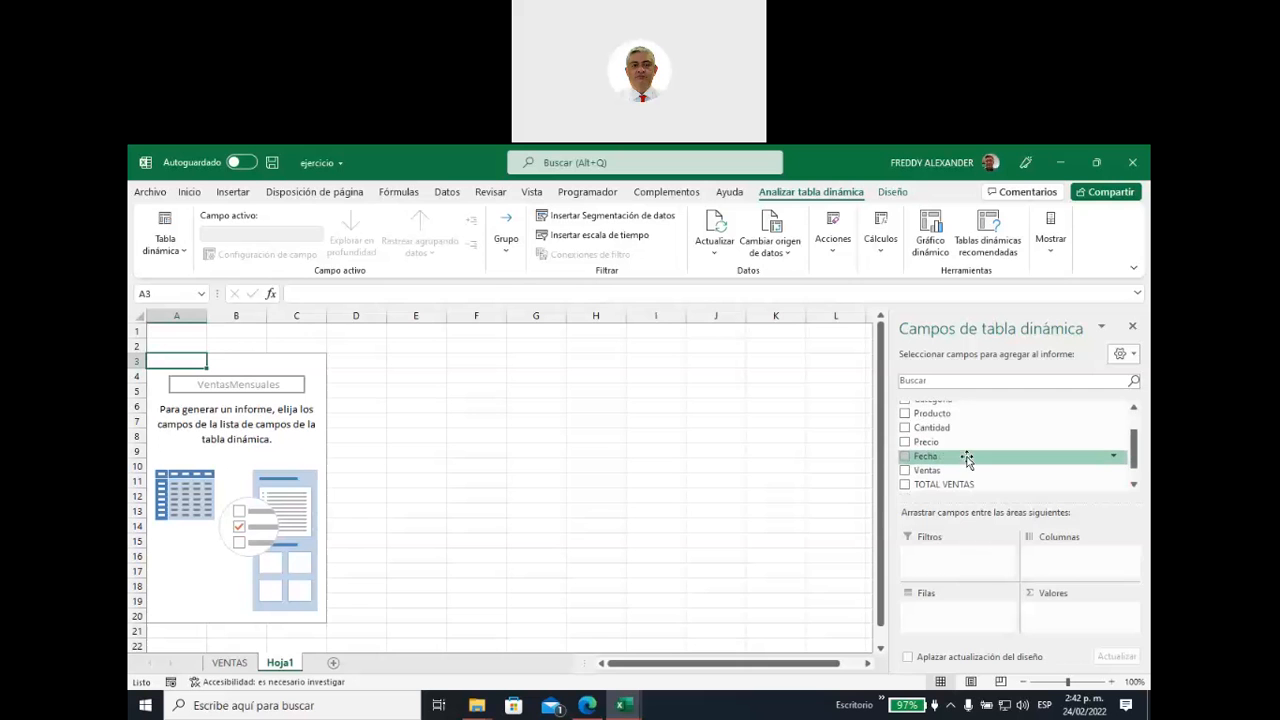
{"action": "scroll", "coordinate": [967, 458], "scroll_direction": "up", "scroll_amount": 1}
{"action": "scroll", "coordinate": [967, 460], "scroll_direction": "down", "scroll_amount": 1}
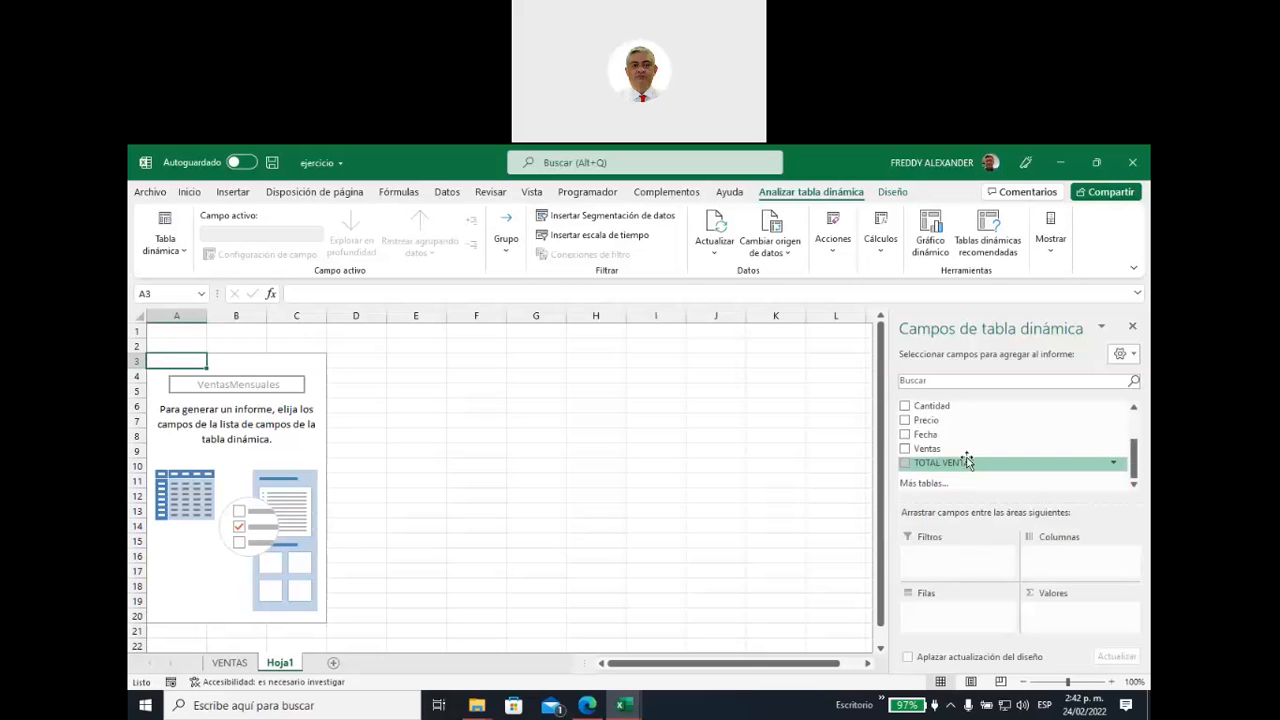
{"action": "scroll", "coordinate": [967, 460], "scroll_direction": "up", "scroll_amount": 1}
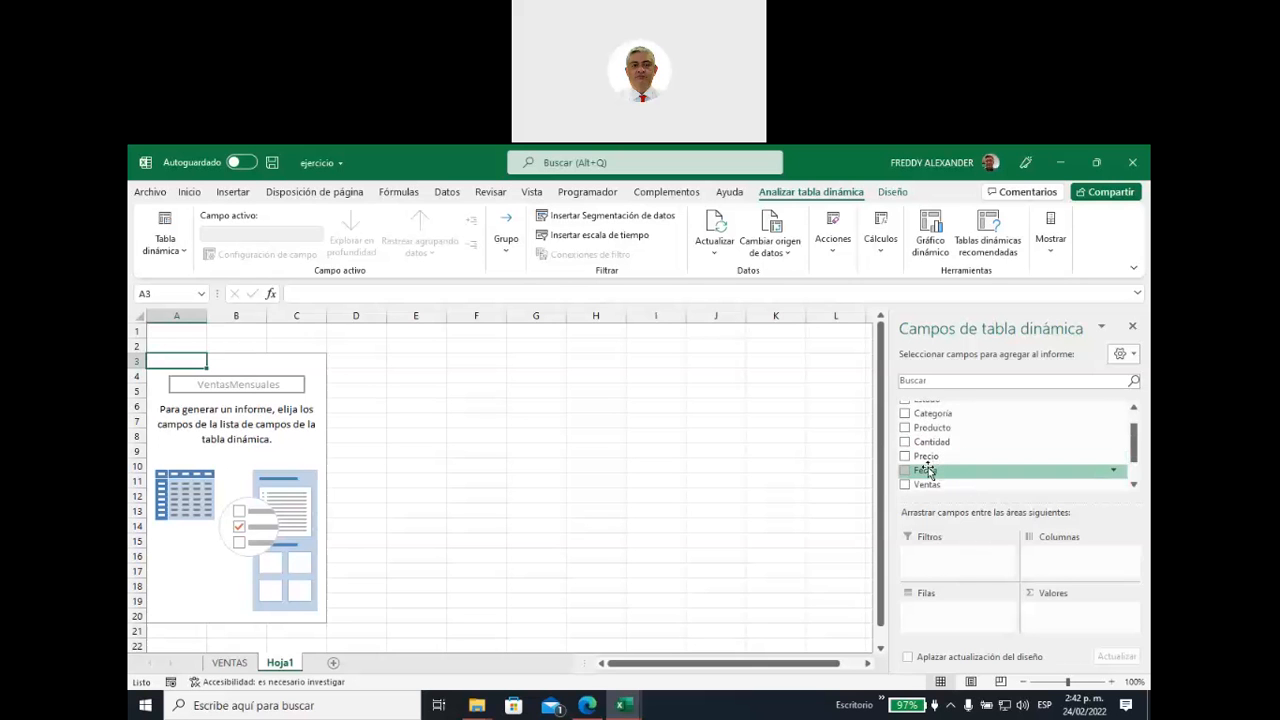
{"action": "left_click", "coordinate": [905, 471]}
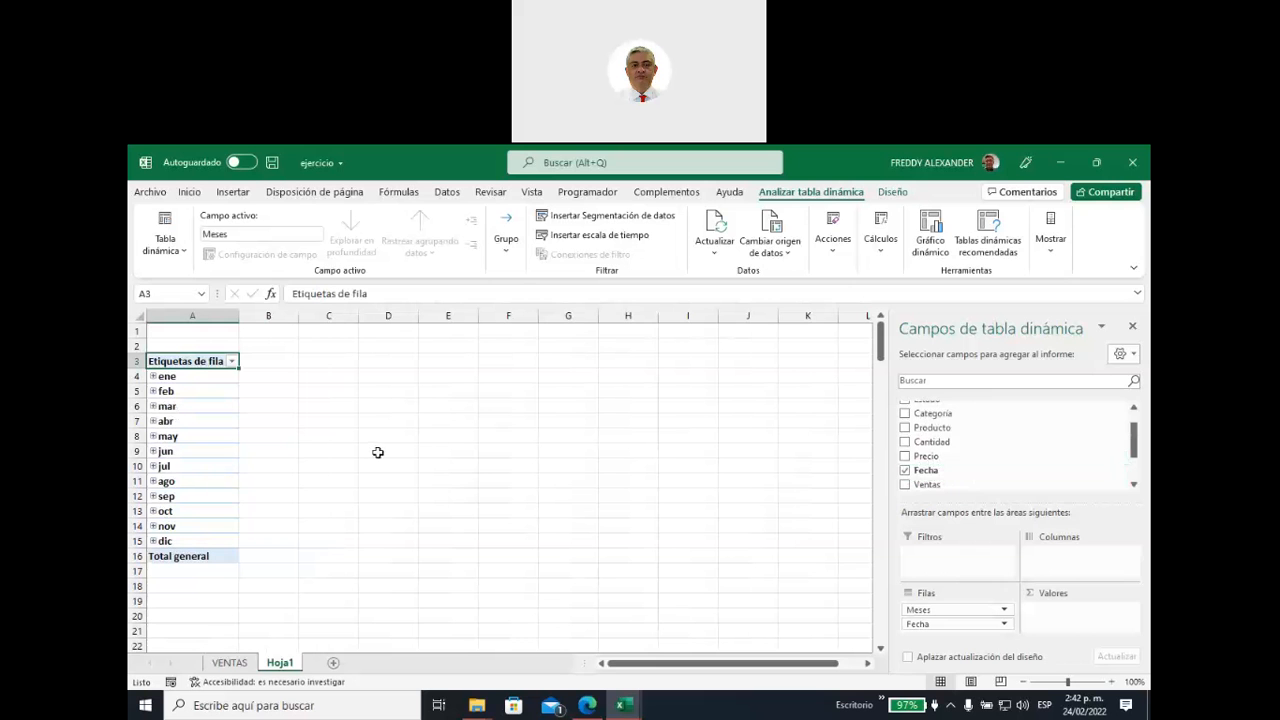
Step: Expand and collapse the ene, feb and mar groups to inspect the dates inside each month
{"action": "left_click", "coordinate": [153, 377]}
{"action": "left_click", "coordinate": [154, 378]}
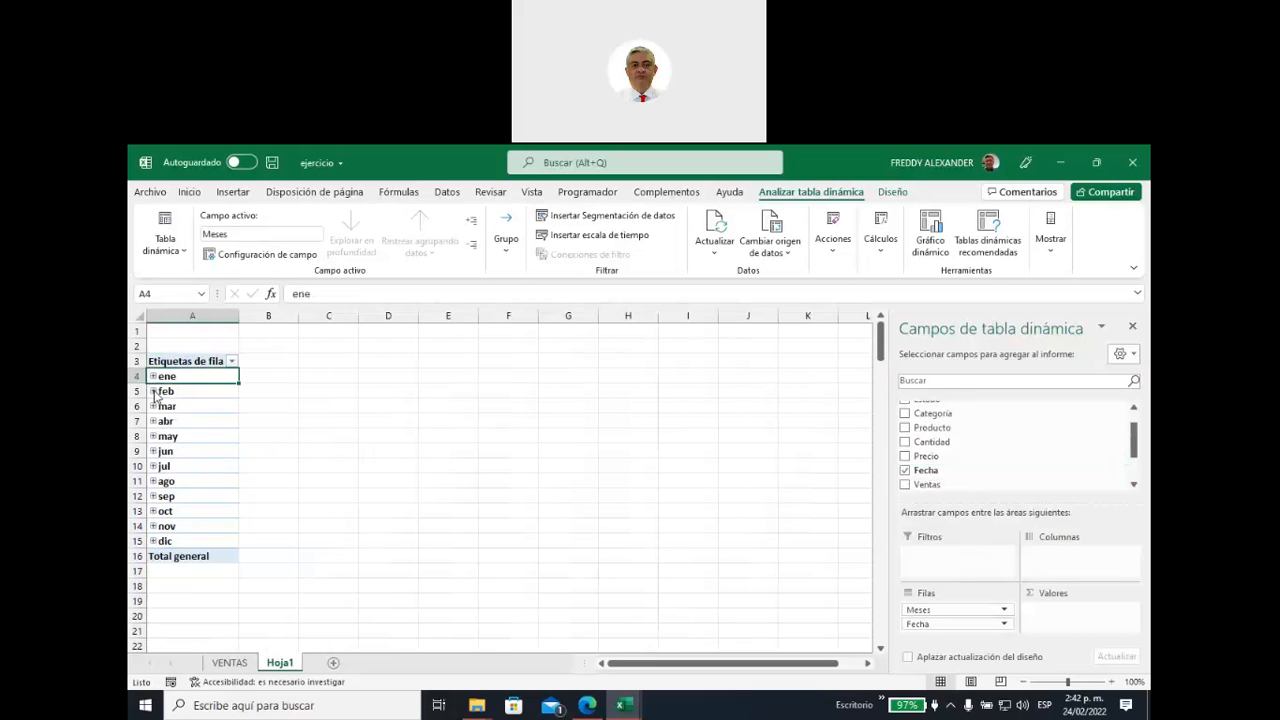
{"action": "left_click", "coordinate": [154, 391]}
{"action": "left_click", "coordinate": [154, 391]}
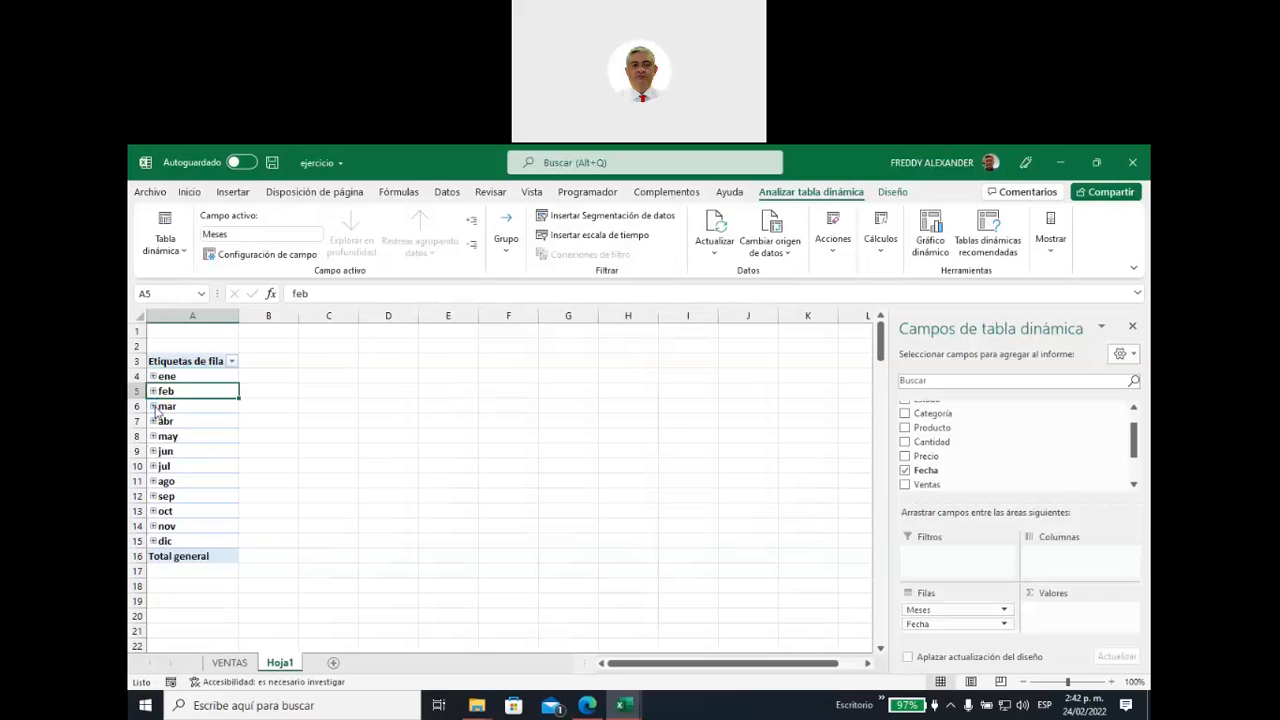
{"action": "left_click", "coordinate": [154, 406]}
{"action": "left_click", "coordinate": [154, 406]}
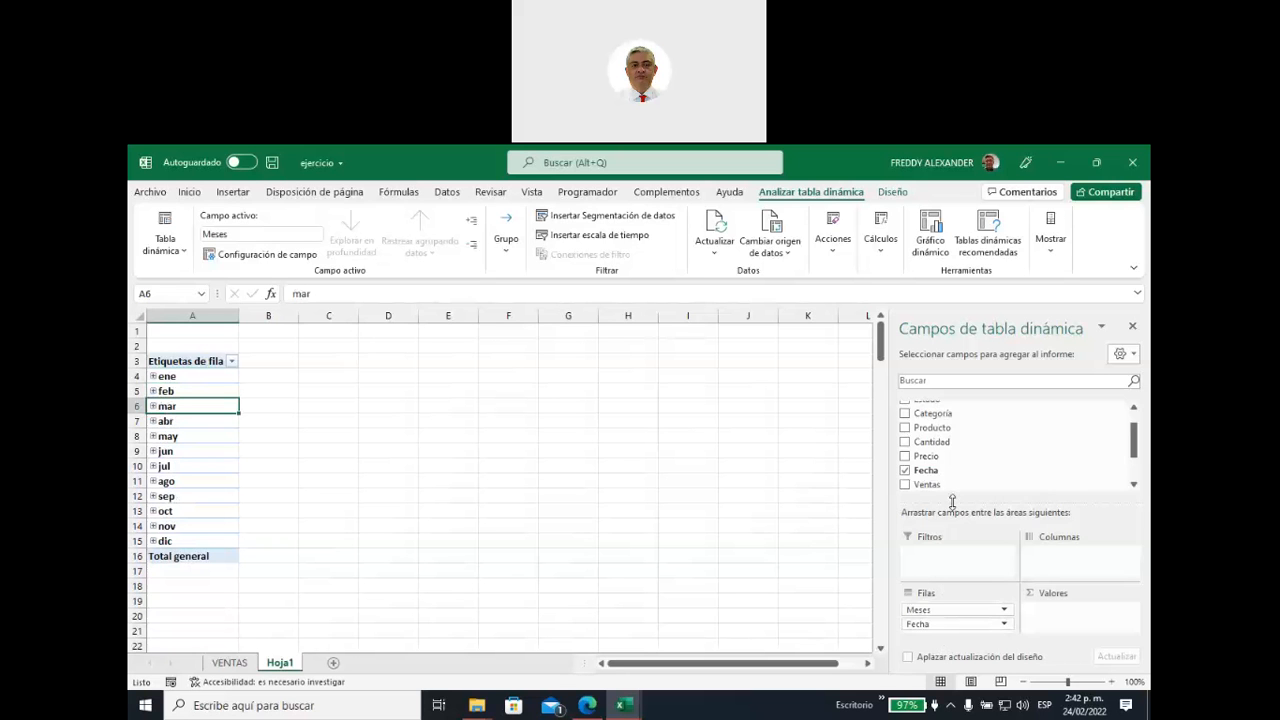
Step: Enlarge the pivot table's field areas and remove Fecha from the rows, keeping only Meses
{"action": "mouse_move", "coordinate": [956, 502]}
{"action": "left_mouse_down"}
{"action": "mouse_move", "coordinate": [958, 425]}
{"action": "mouse_move", "coordinate": [958, 505]}
{"action": "left_mouse_up"}
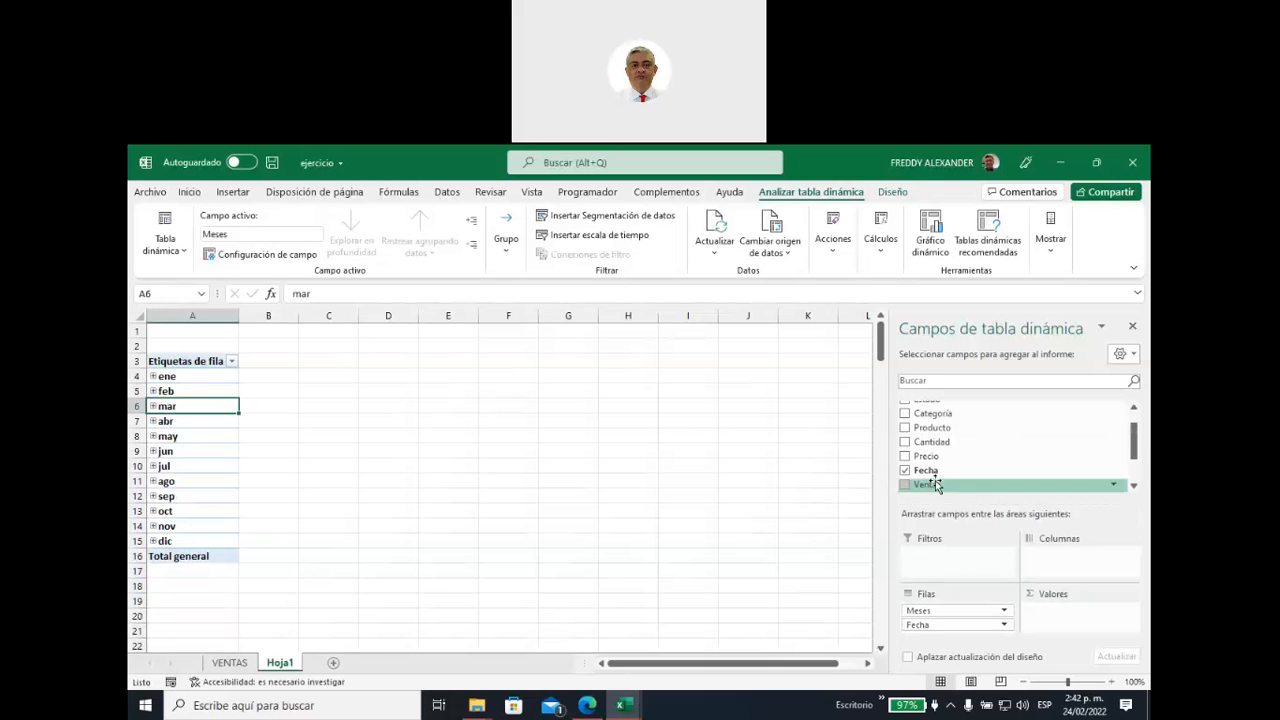
{"action": "left_click", "coordinate": [940, 612]}
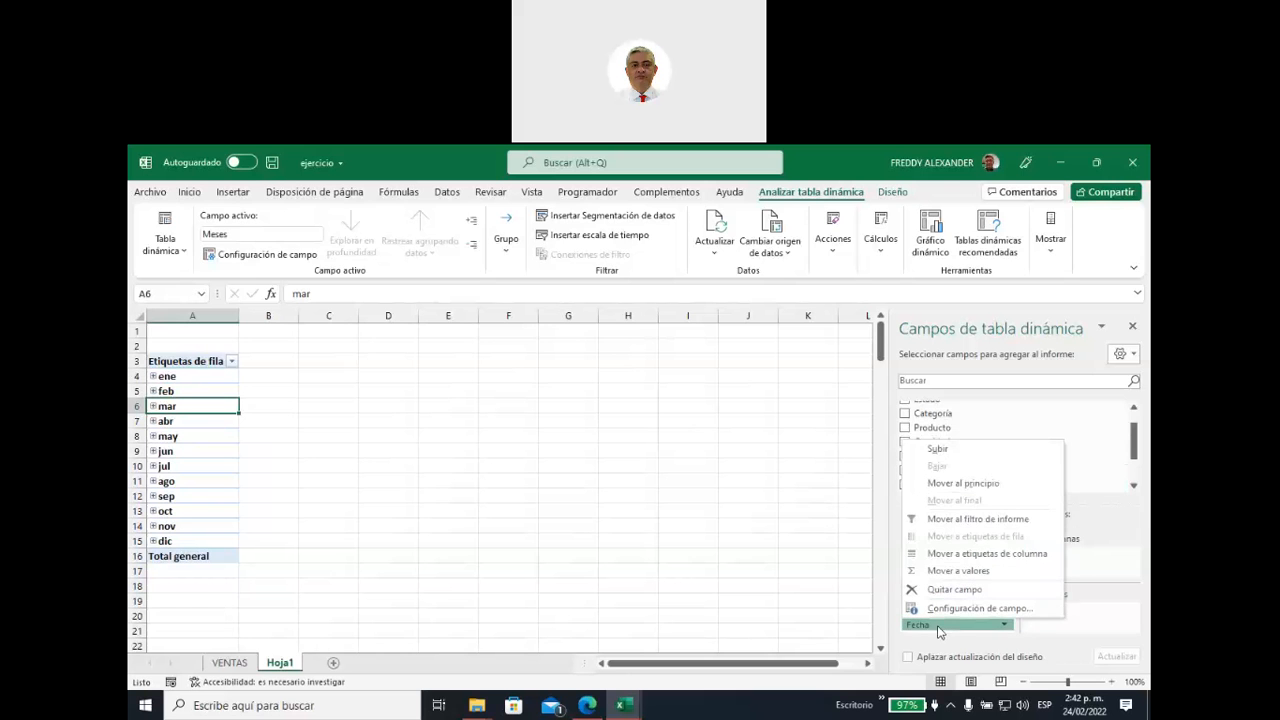
{"action": "scroll", "coordinate": [882, 628], "scroll_direction": "down", "scroll_amount": 5}
{"action": "scroll", "coordinate": [882, 628], "scroll_direction": "down", "scroll_amount": 2}
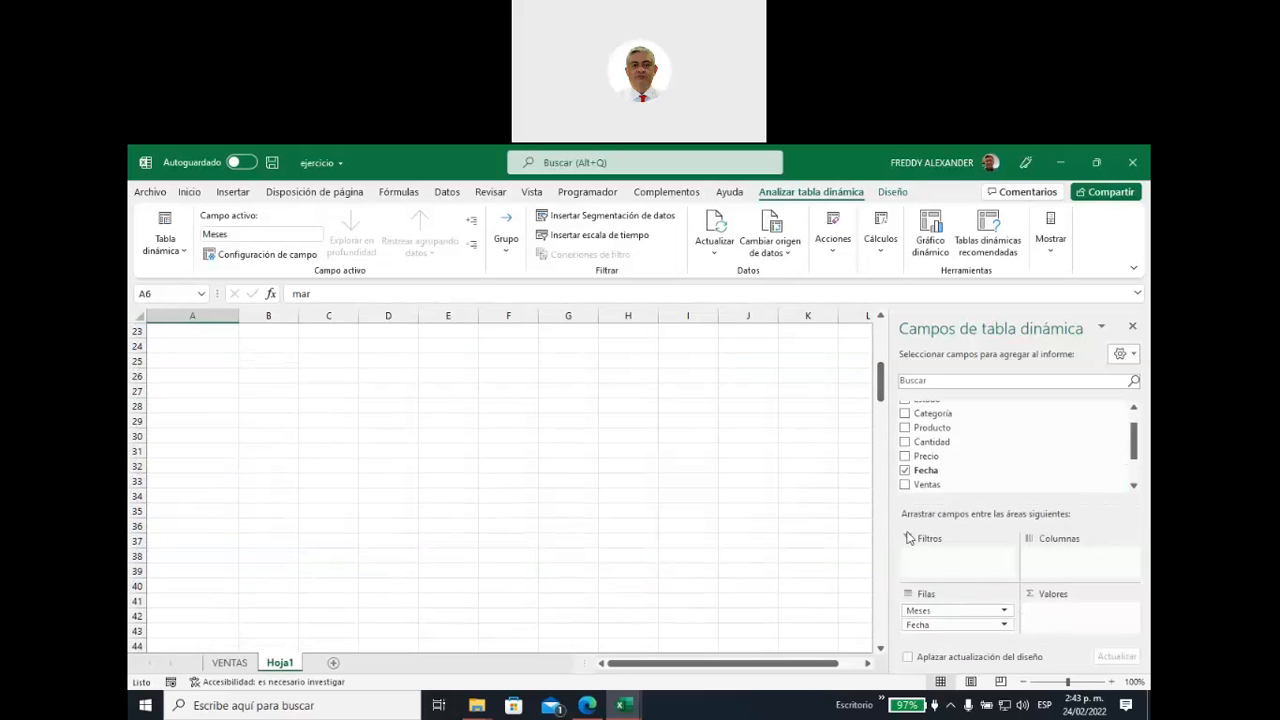
{"action": "left_click_drag", "start_coordinate": [884, 500], "coordinate": [706, 488]}
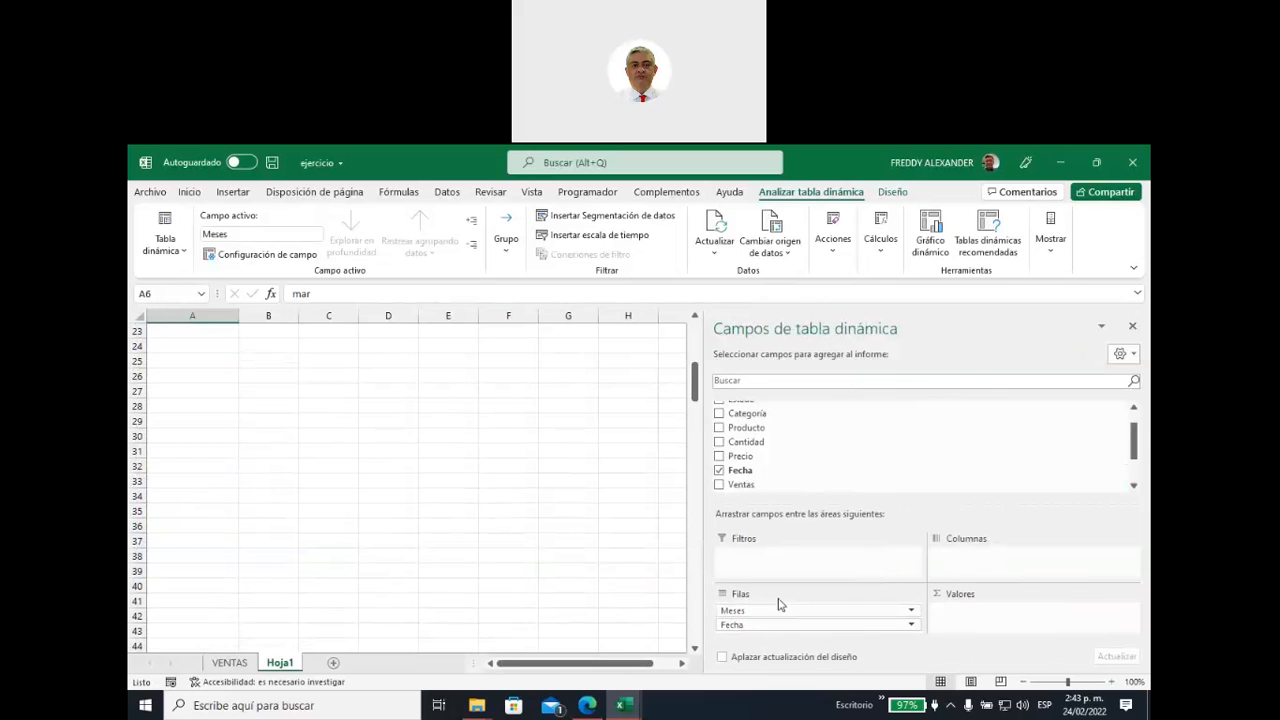
{"action": "left_click_drag", "start_coordinate": [808, 502], "coordinate": [822, 412]}
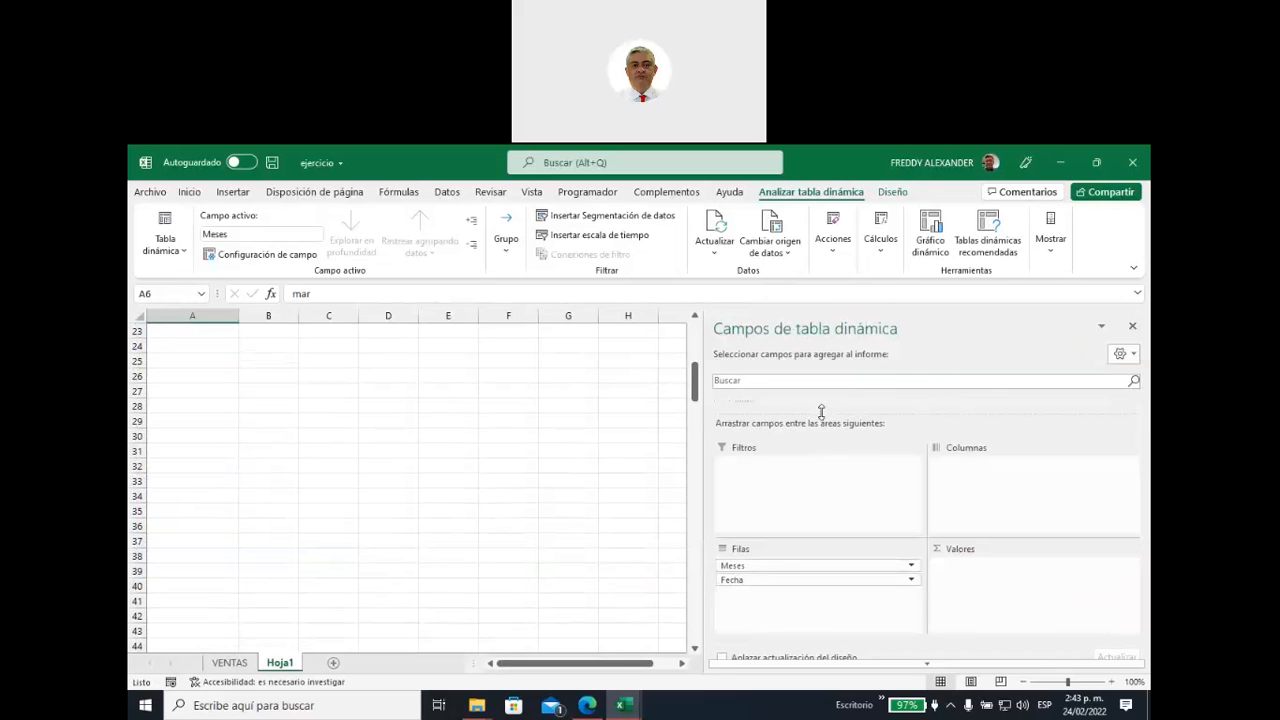
{"action": "left_click", "coordinate": [734, 580]}
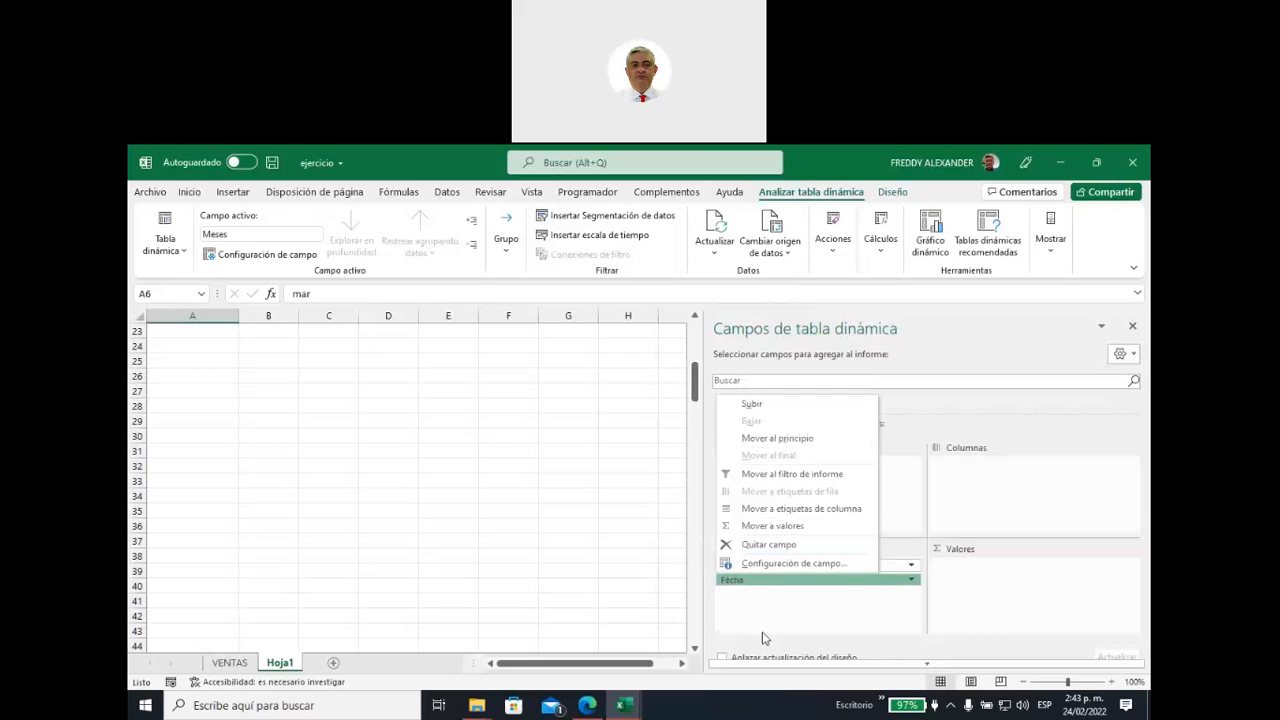
{"action": "left_click_drag", "start_coordinate": [738, 585], "coordinate": [597, 594]}
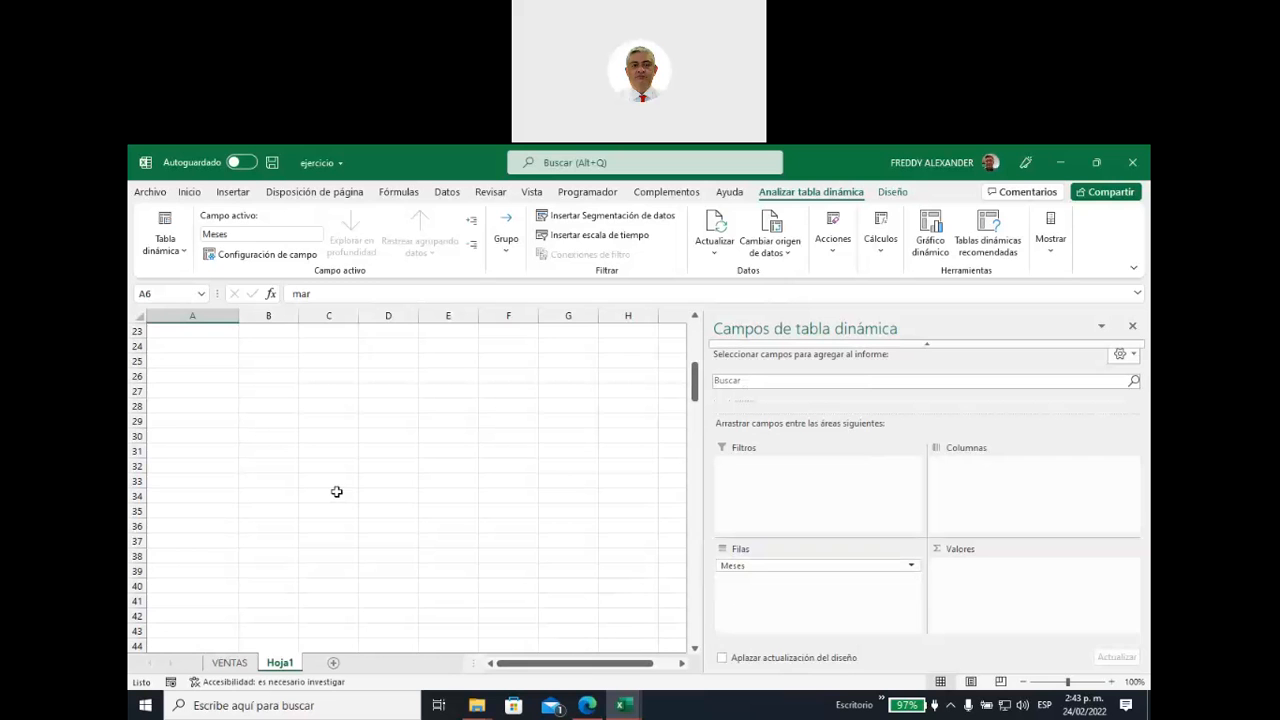
{"action": "scroll", "coordinate": [337, 491], "scroll_direction": "up", "scroll_amount": 8}
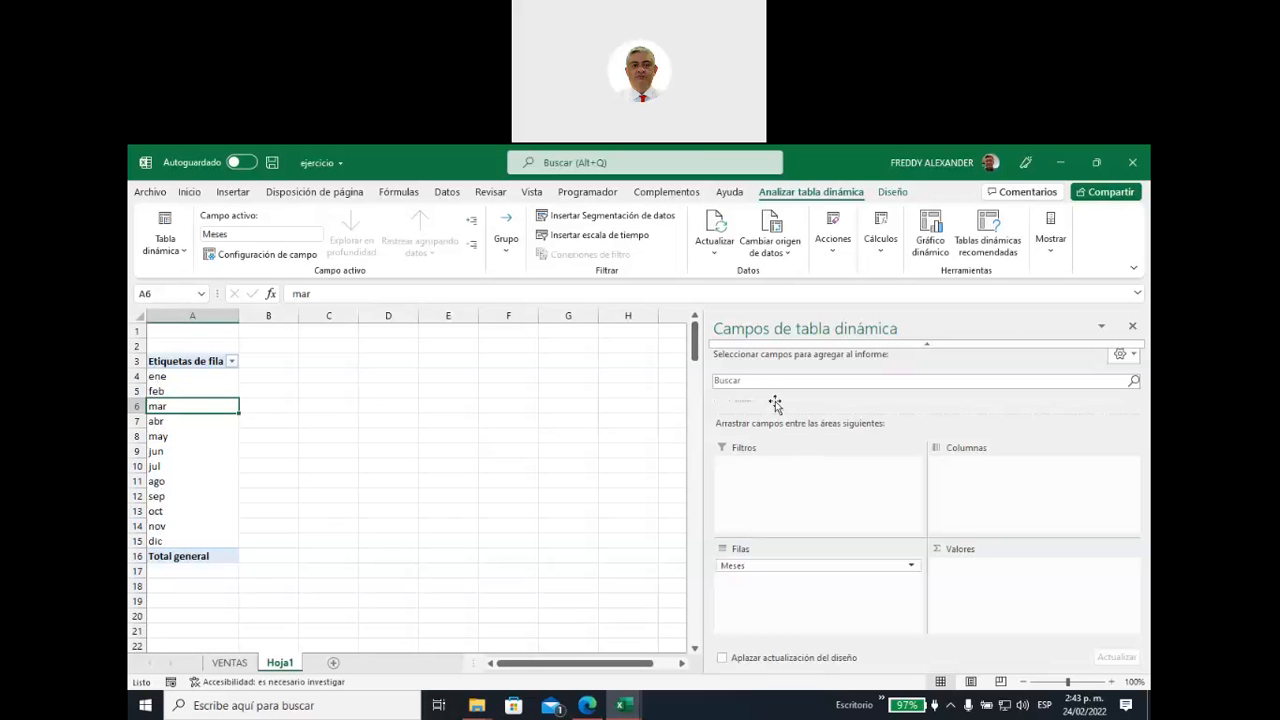
Step: Enlarge the pivot field list and examine the Ventas column on the VENTAS sheet
{"action": "left_click_drag", "start_coordinate": [775, 404], "coordinate": [829, 538]}
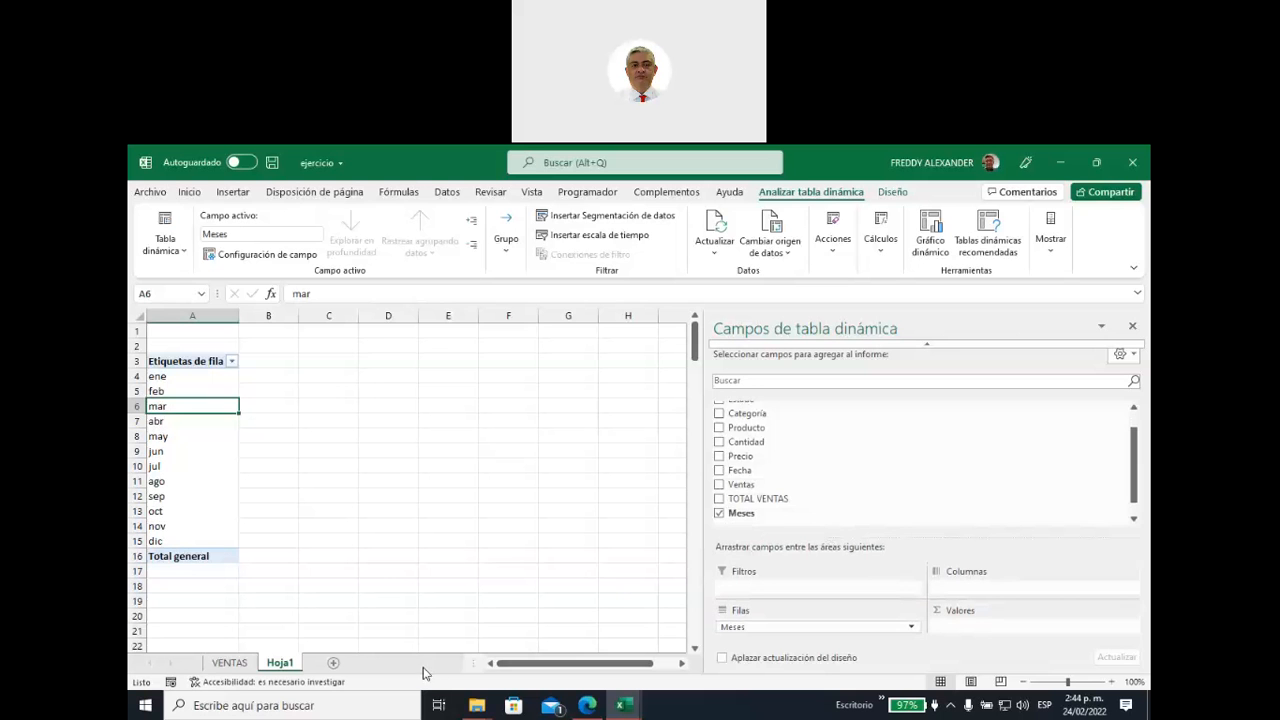
{"action": "left_click", "coordinate": [229, 662]}
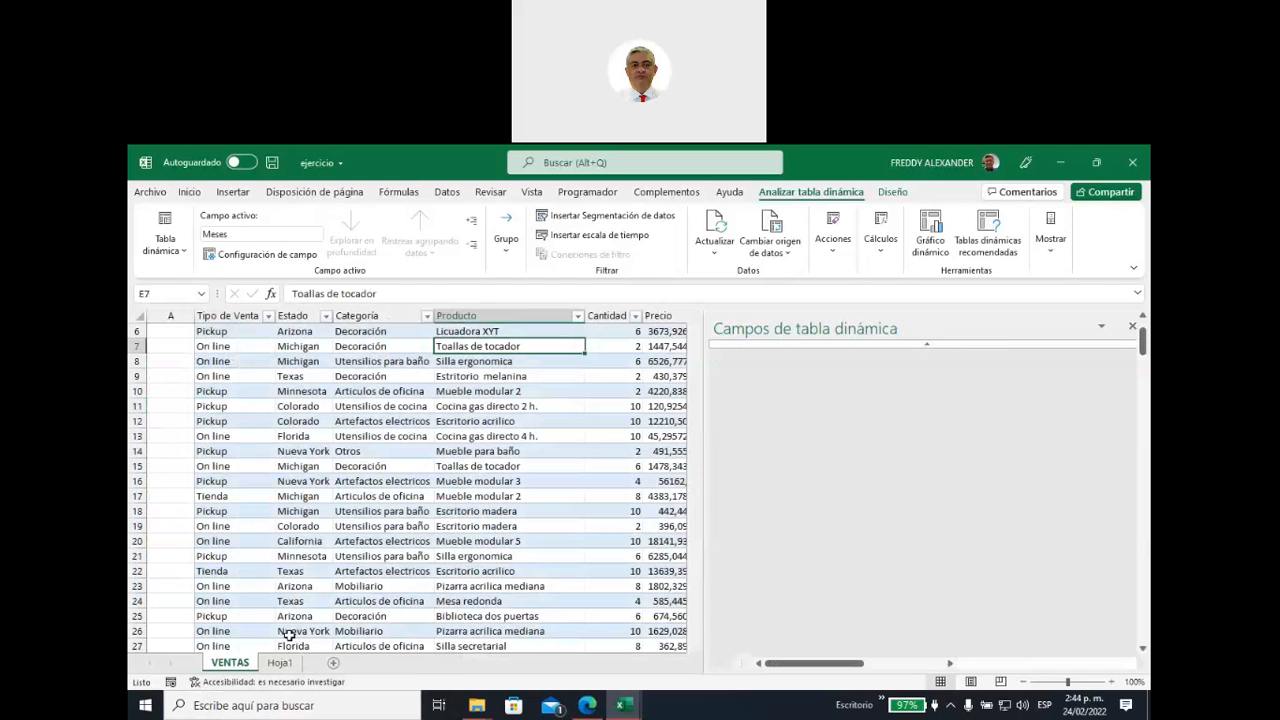
{"action": "left_click", "coordinate": [792, 312]}
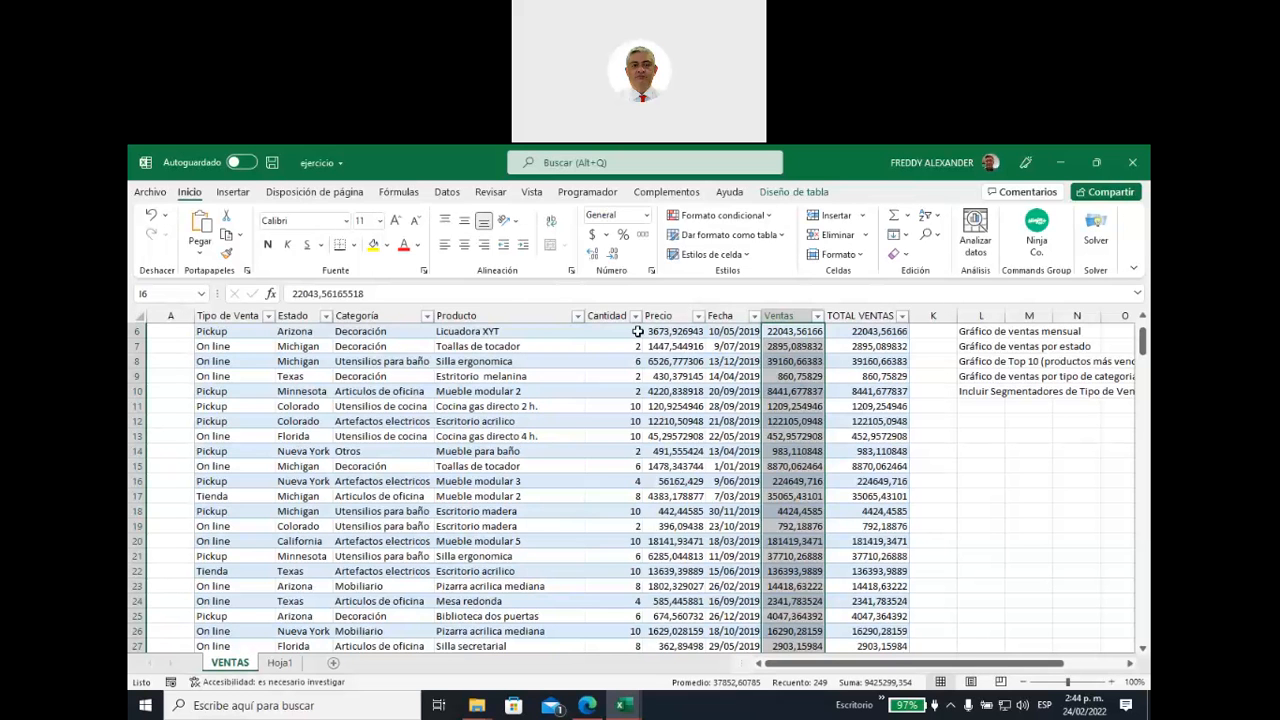
Step: Check the asistencia sheet in the listado workbook and return to Hoja1 in the ejercicio workbook
{"action": "left_click", "coordinate": [588, 706]}
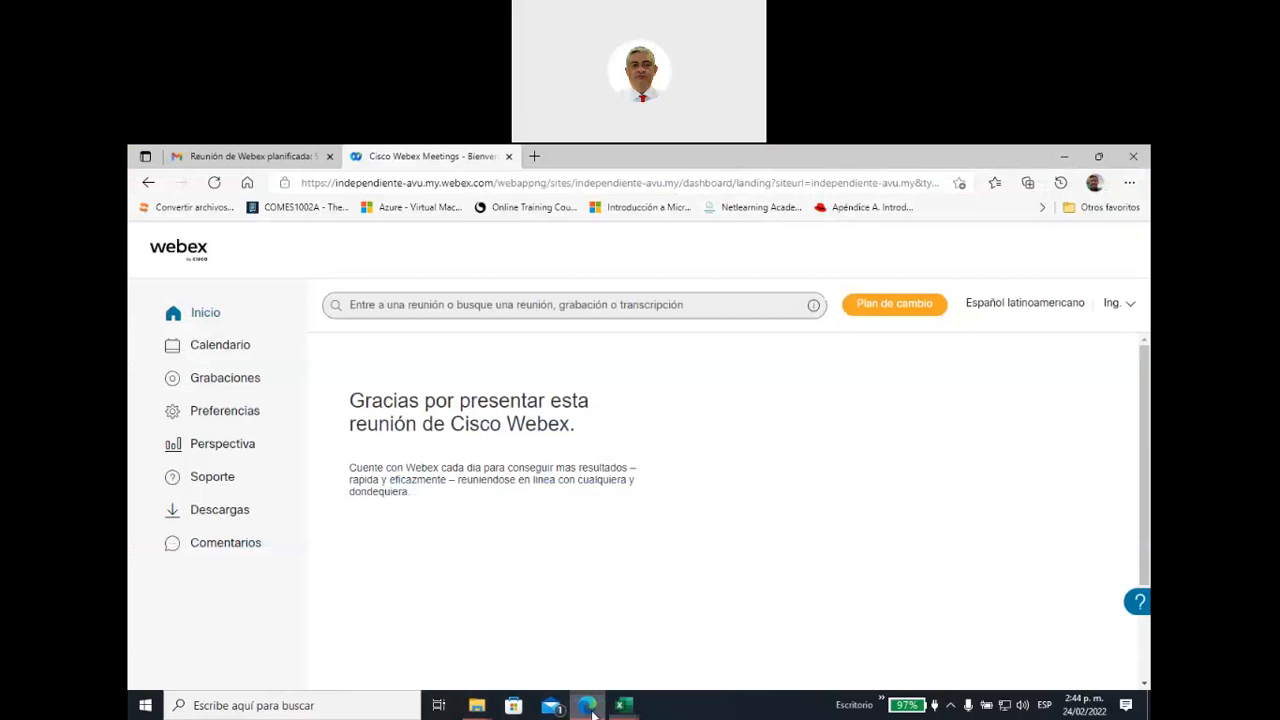
{"action": "left_click", "coordinate": [624, 706]}
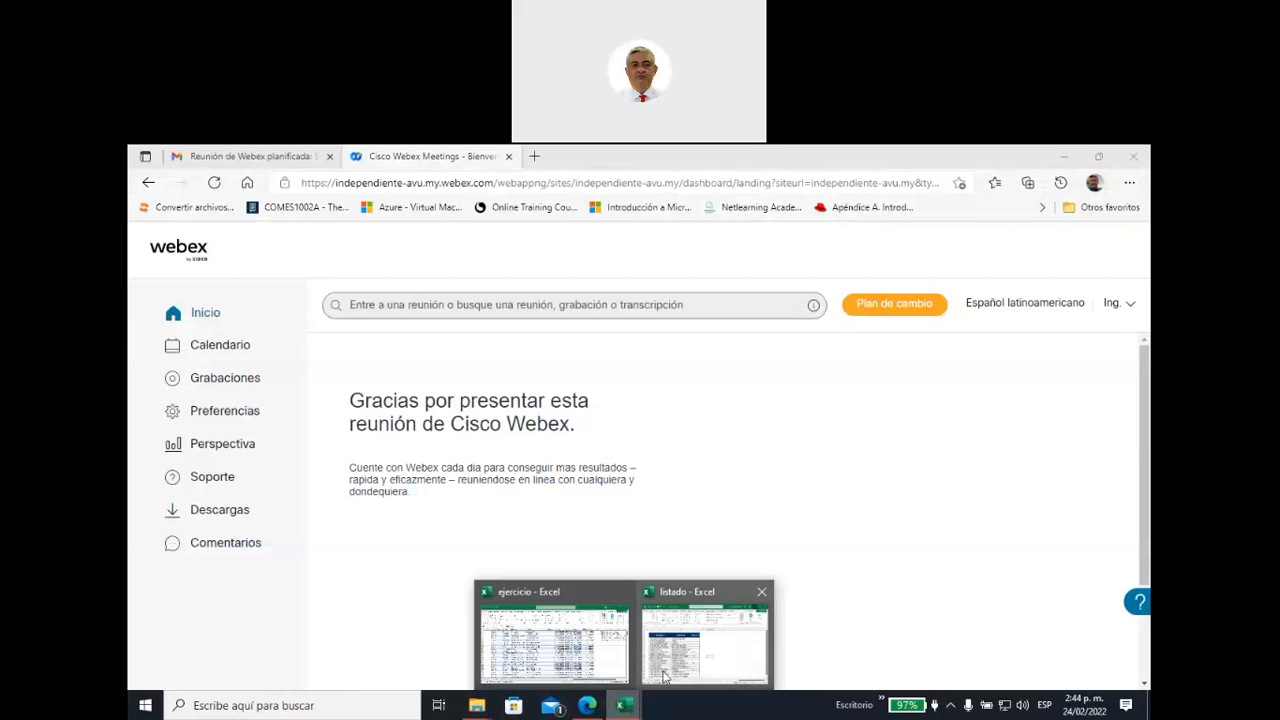
{"action": "left_click", "coordinate": [664, 677]}
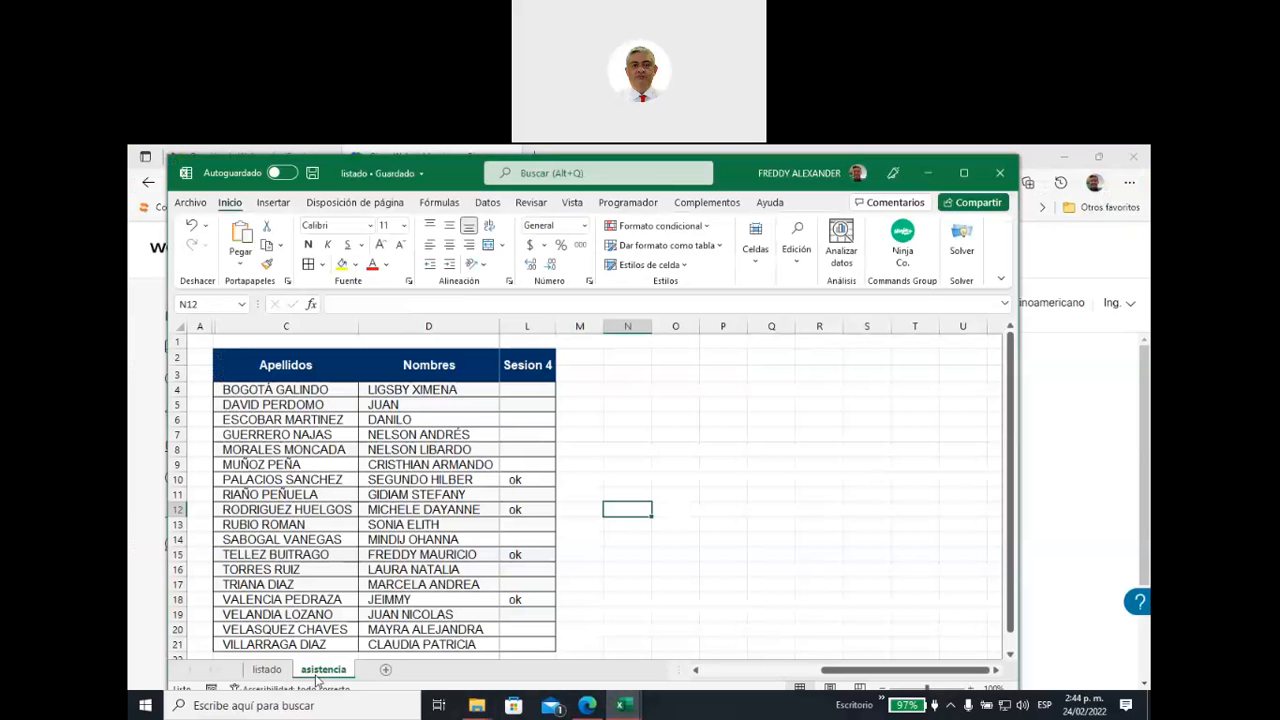
{"action": "left_click", "coordinate": [927, 174]}
{"action": "left_click", "coordinate": [624, 706]}
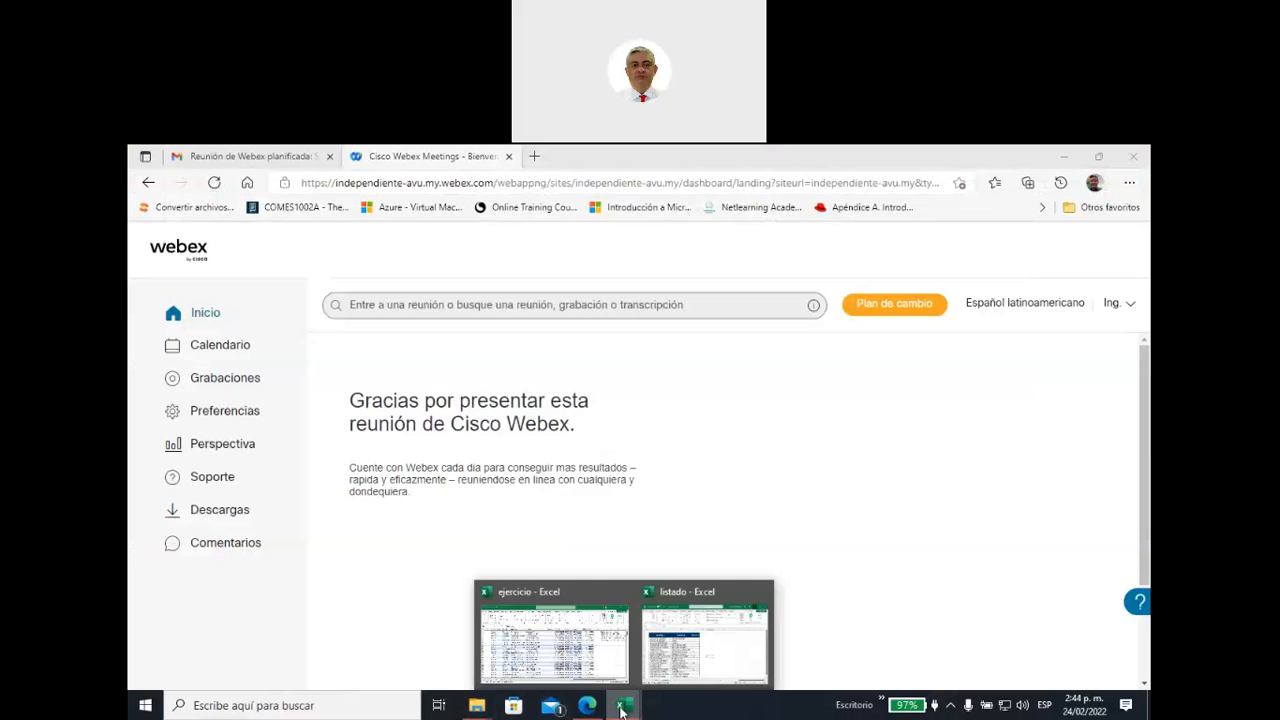
{"action": "left_click", "coordinate": [549, 655]}
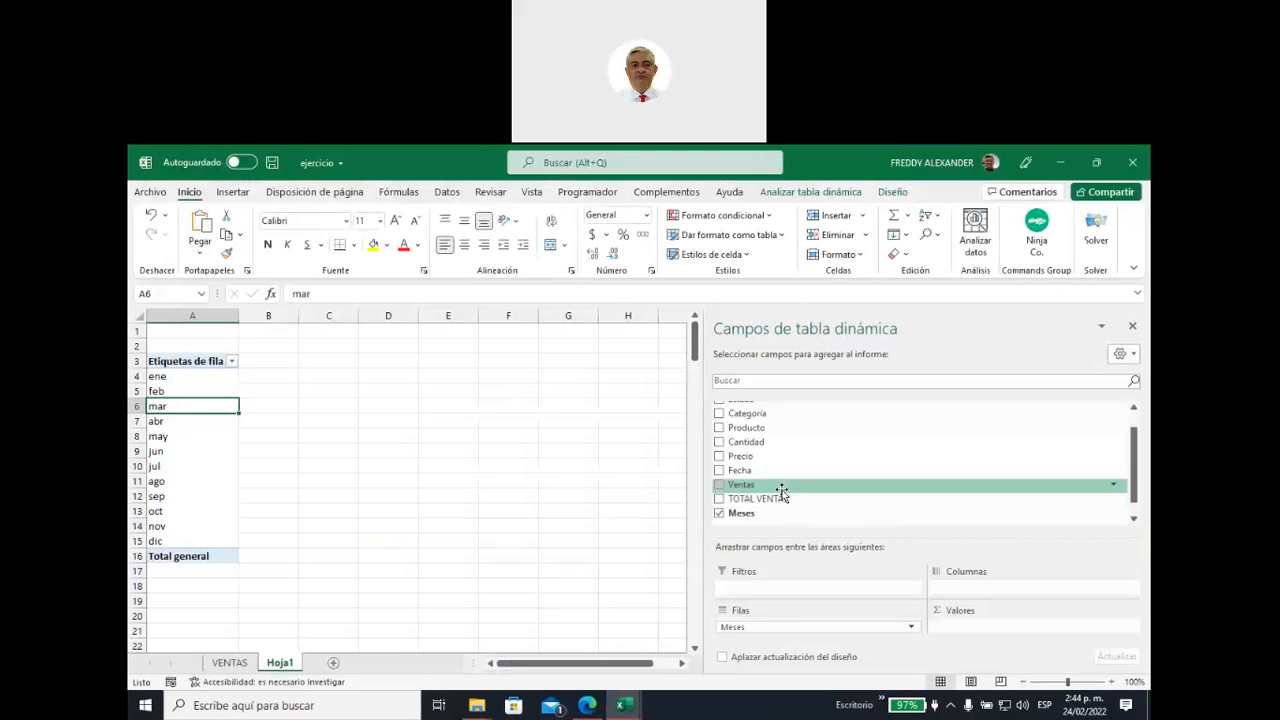
Step: Add the TOTAL VENTAS field to the pivot table's values to sum sales for each month
{"action": "left_click_drag", "start_coordinate": [766, 498], "coordinate": [982, 630]}
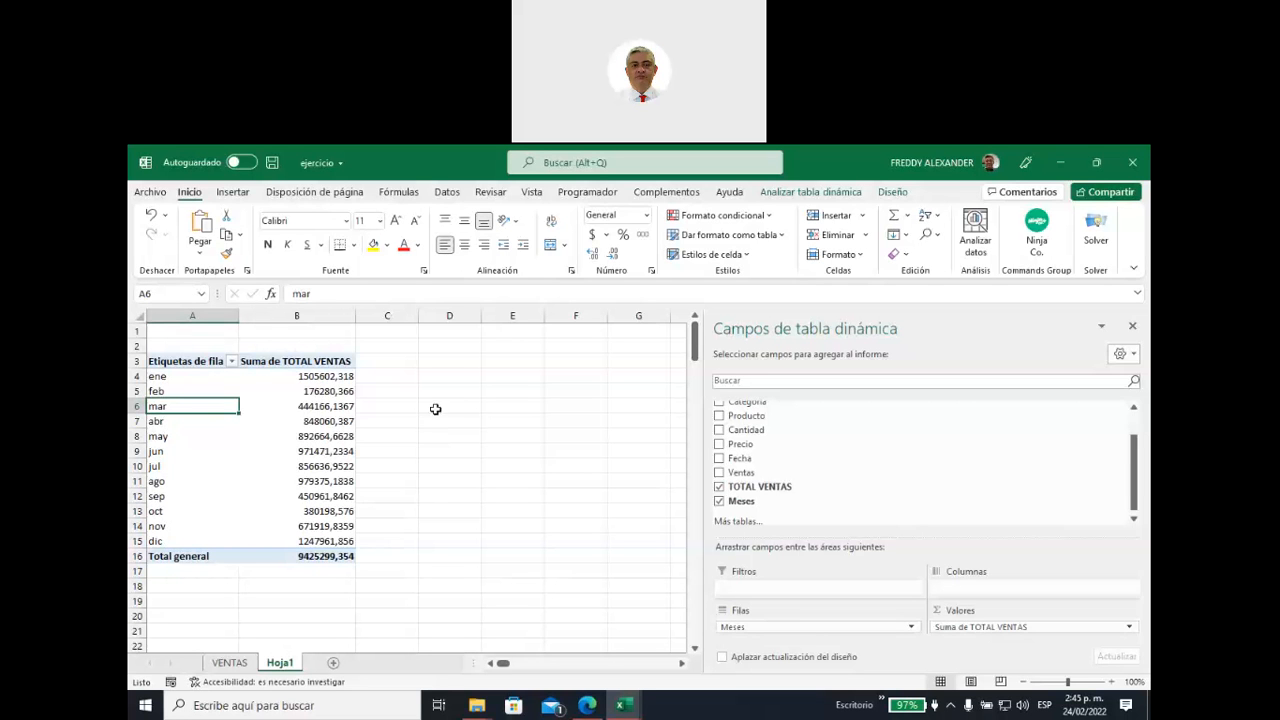
{"action": "left_click", "coordinate": [172, 377]}
{"action": "left_click", "coordinate": [277, 377]}
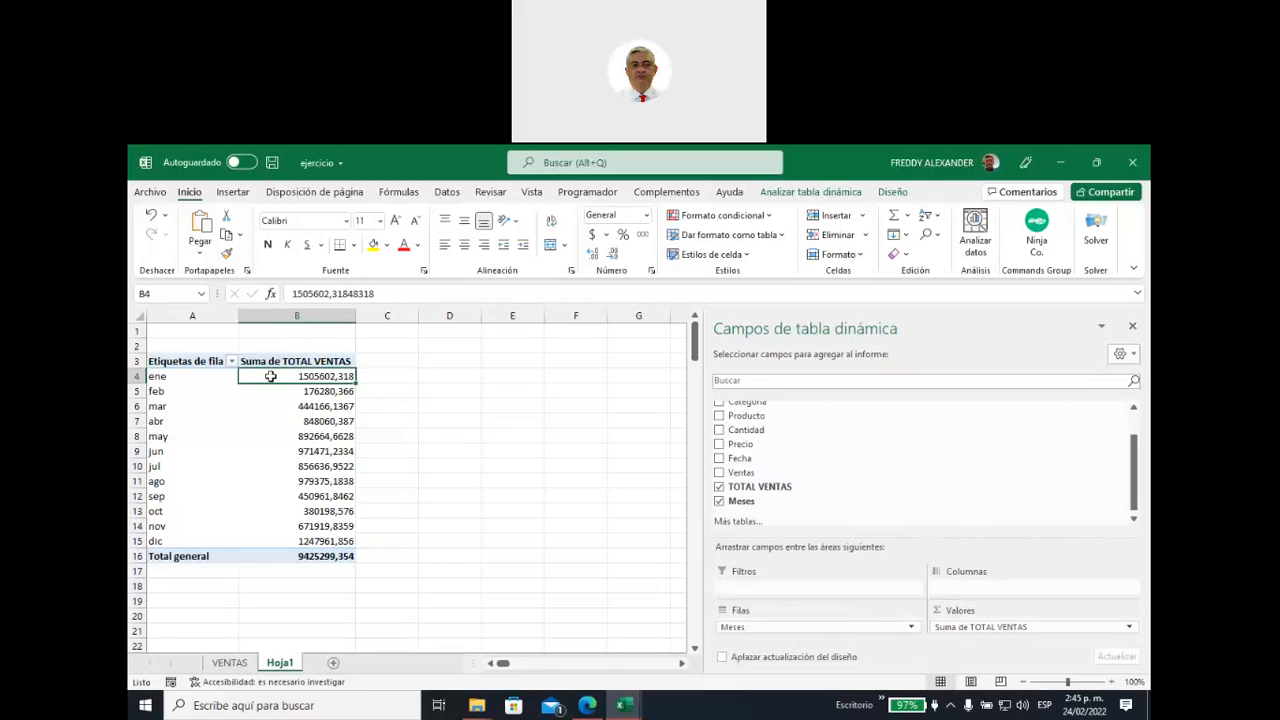
Step: Format the monthly sales and grand total in B4:B16 with thousands separators and the accounting dollar format
{"action": "mouse_move", "coordinate": [270, 376]}
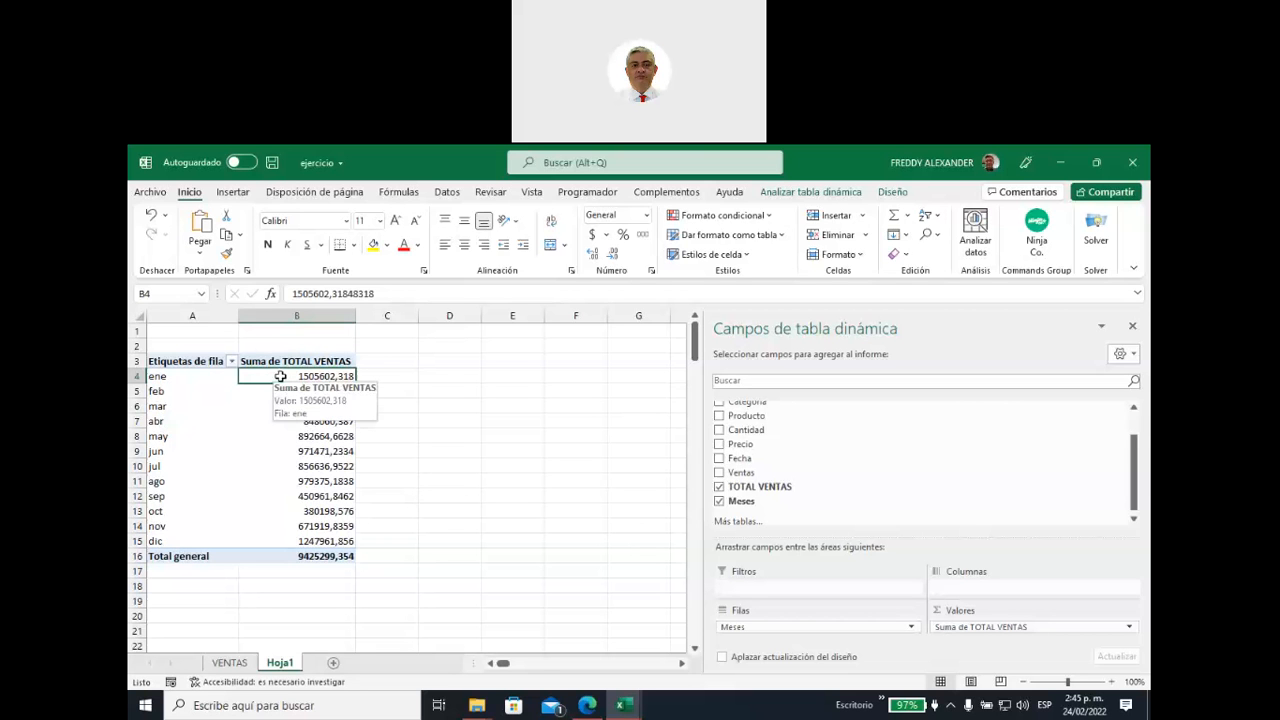
{"action": "left_click_drag", "start_coordinate": [283, 376], "coordinate": [300, 556]}
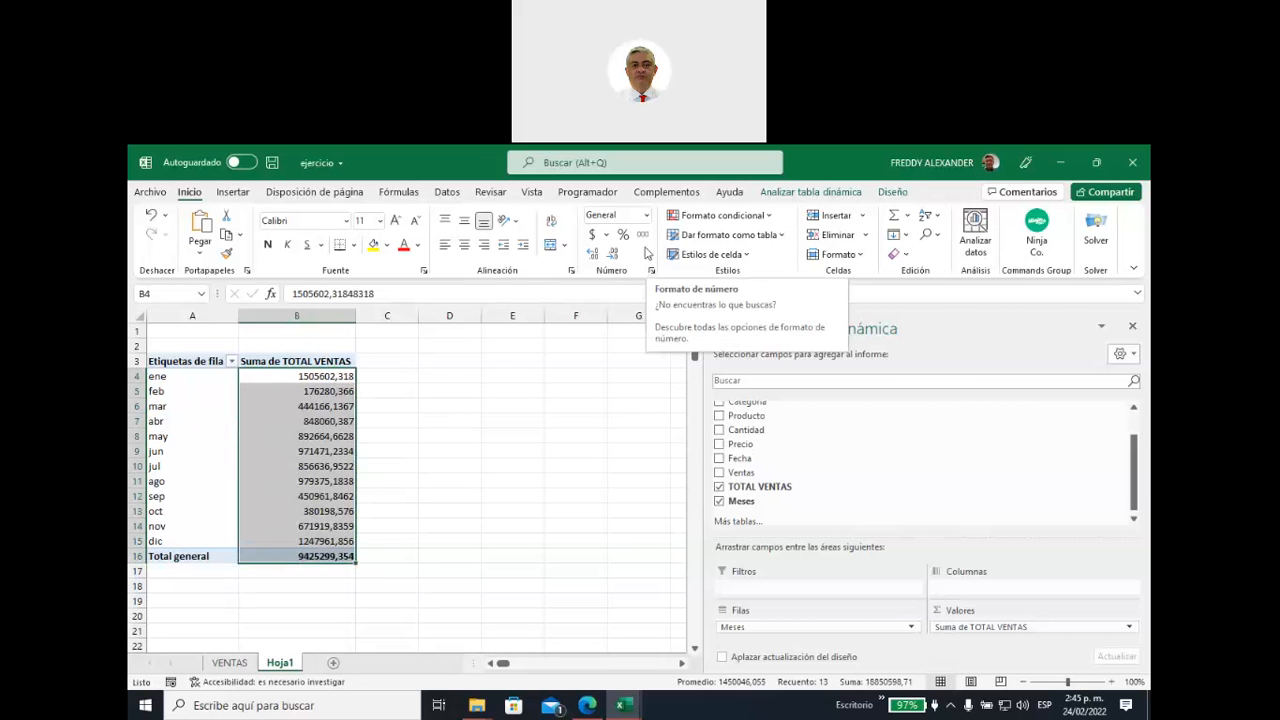
{"action": "left_click", "coordinate": [643, 243]}
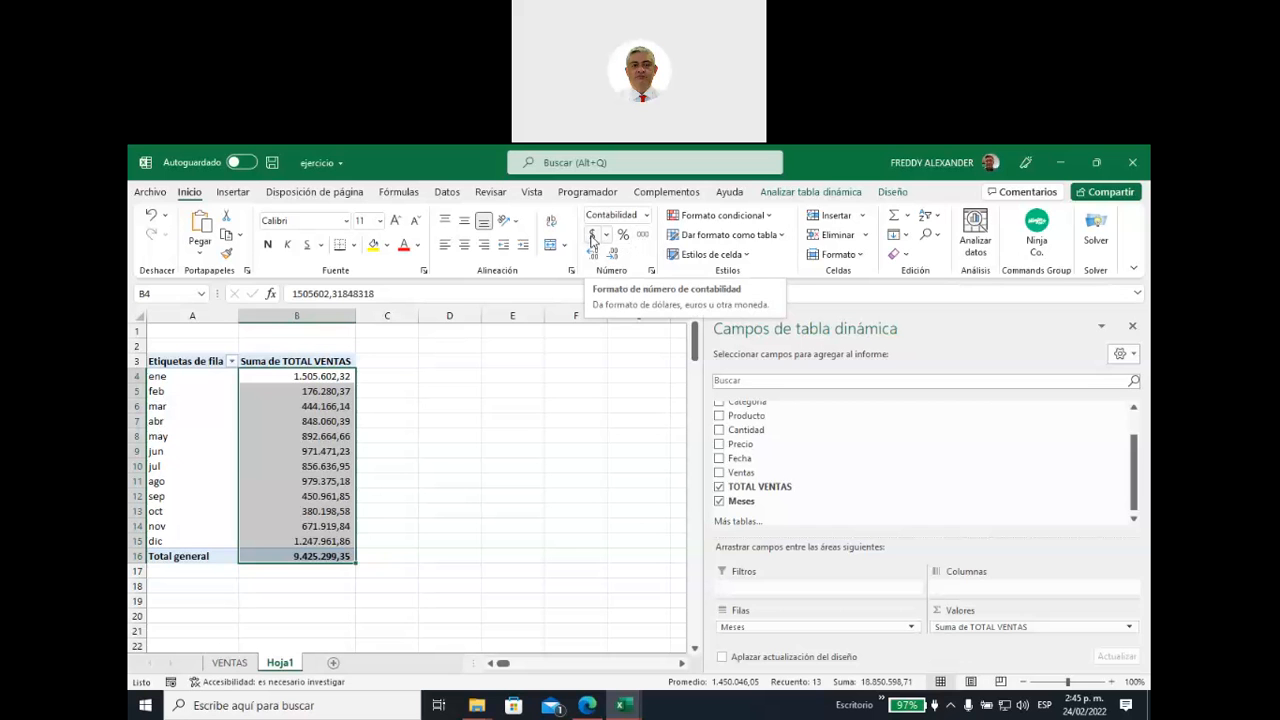
{"action": "left_click", "coordinate": [591, 238]}
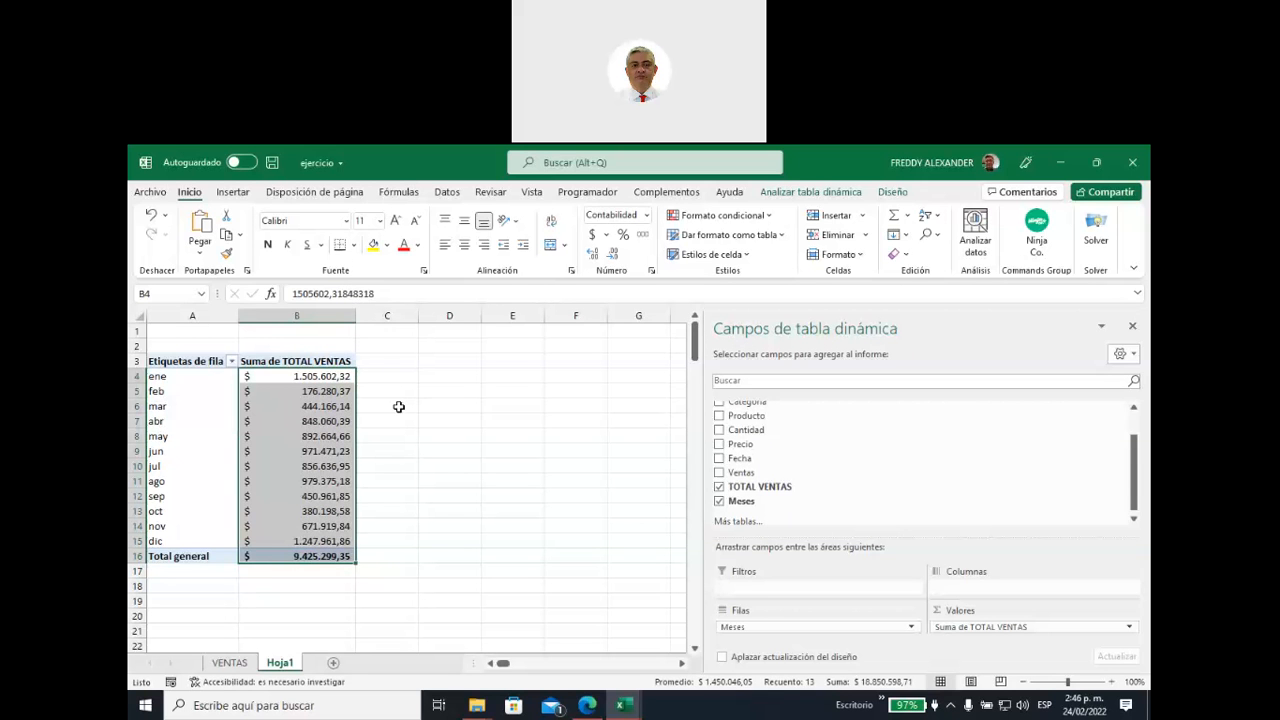
{"action": "left_click", "coordinate": [440, 450]}
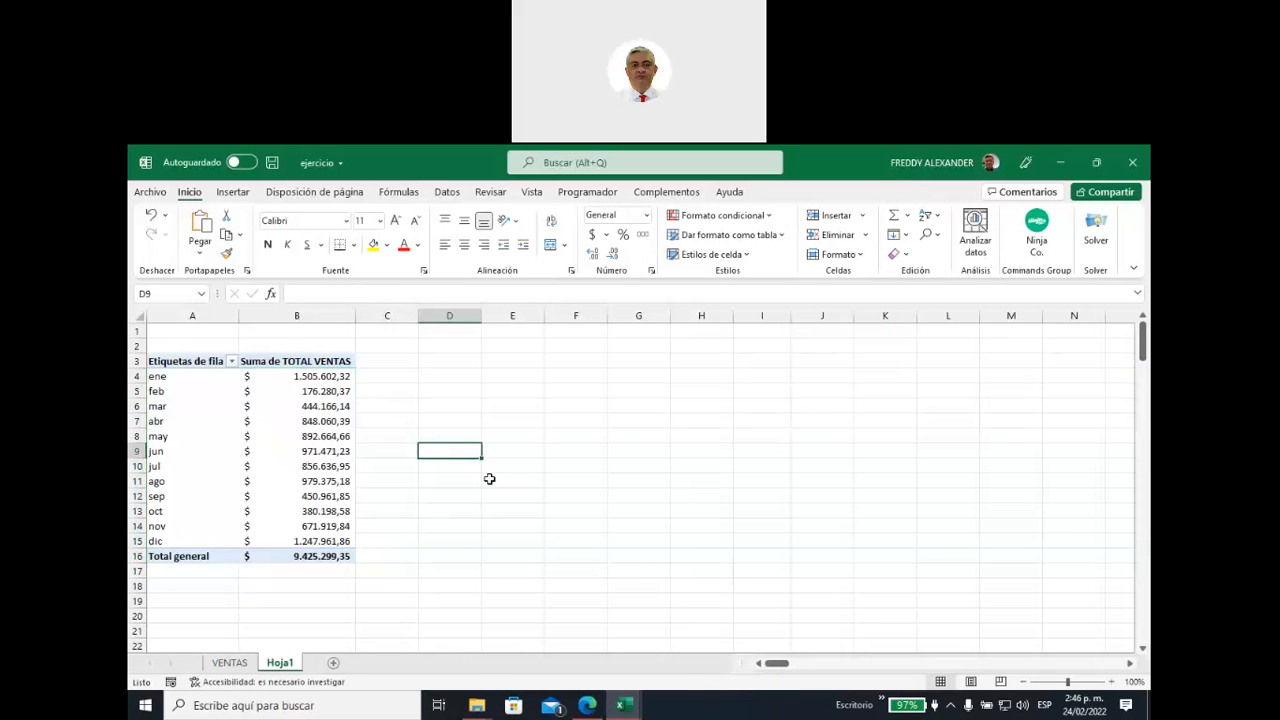
Step: Insert a clustered column pivot chart from the monthly sales pivot table and fit it over cells A1:E17
{"action": "left_click", "coordinate": [189, 378]}
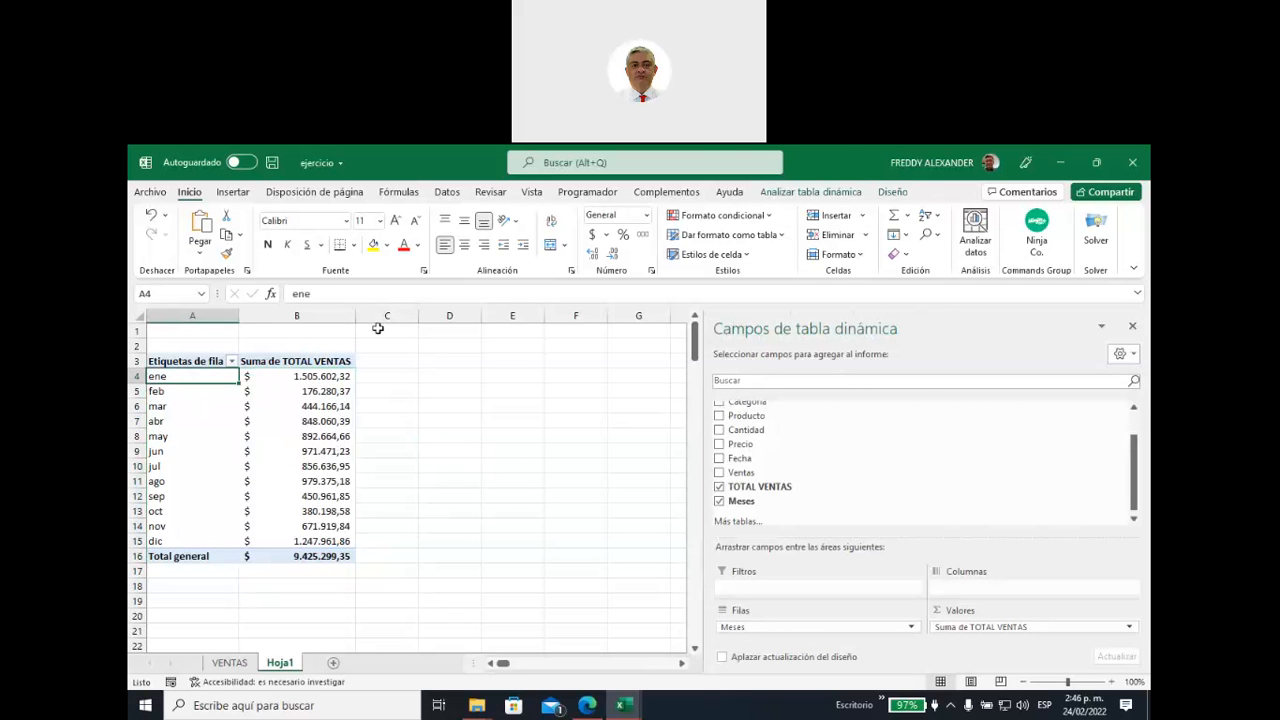
{"action": "left_click", "coordinate": [236, 193]}
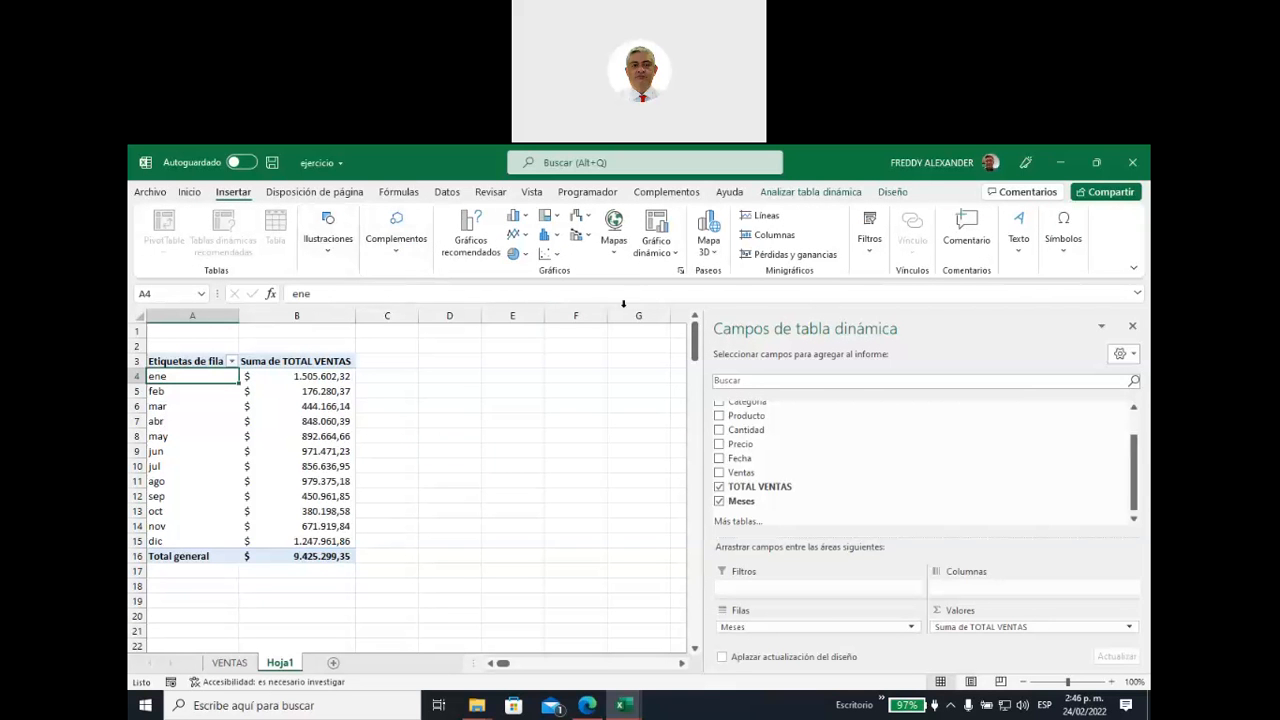
{"action": "left_click", "coordinate": [676, 254]}
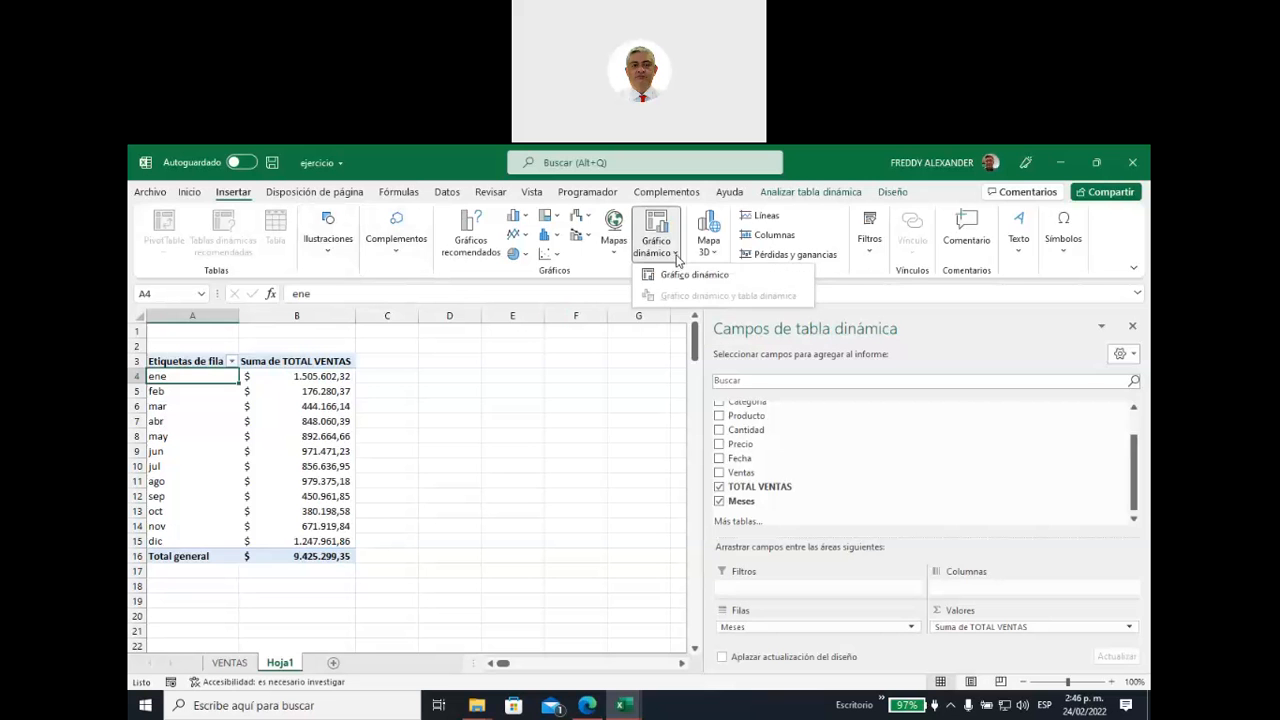
{"action": "left_click", "coordinate": [678, 276]}
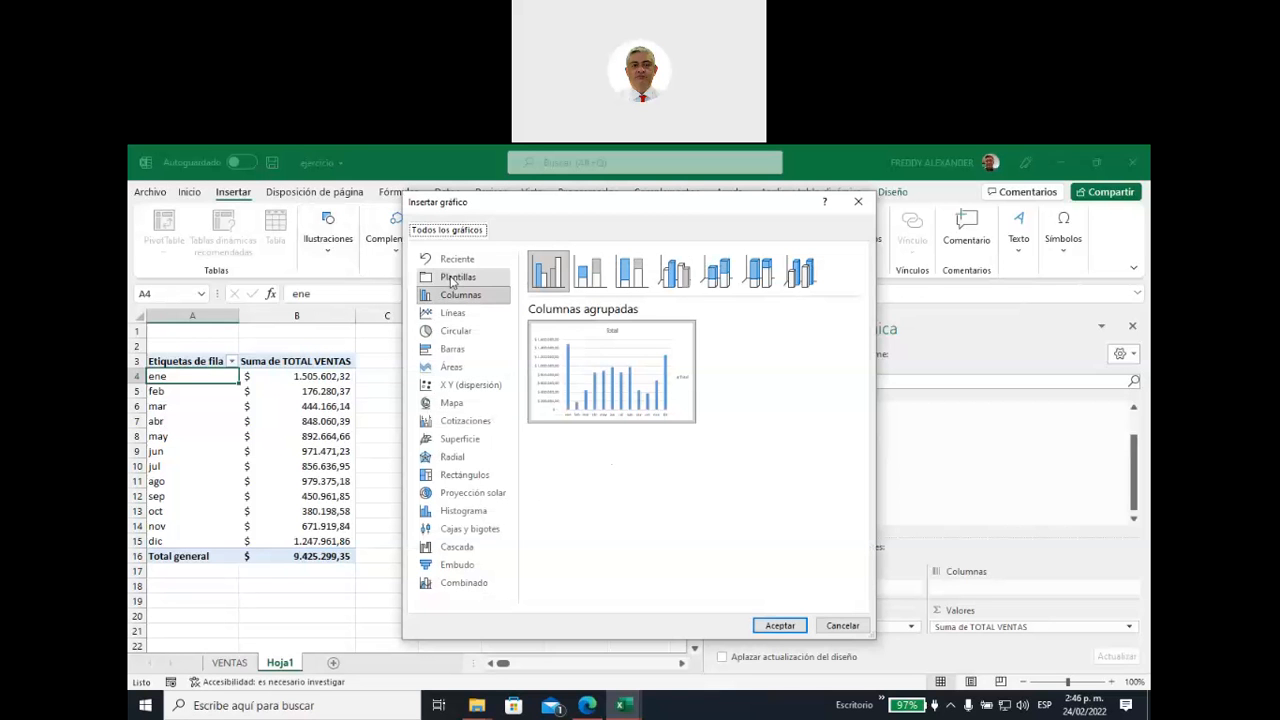
{"action": "left_click", "coordinate": [456, 349]}
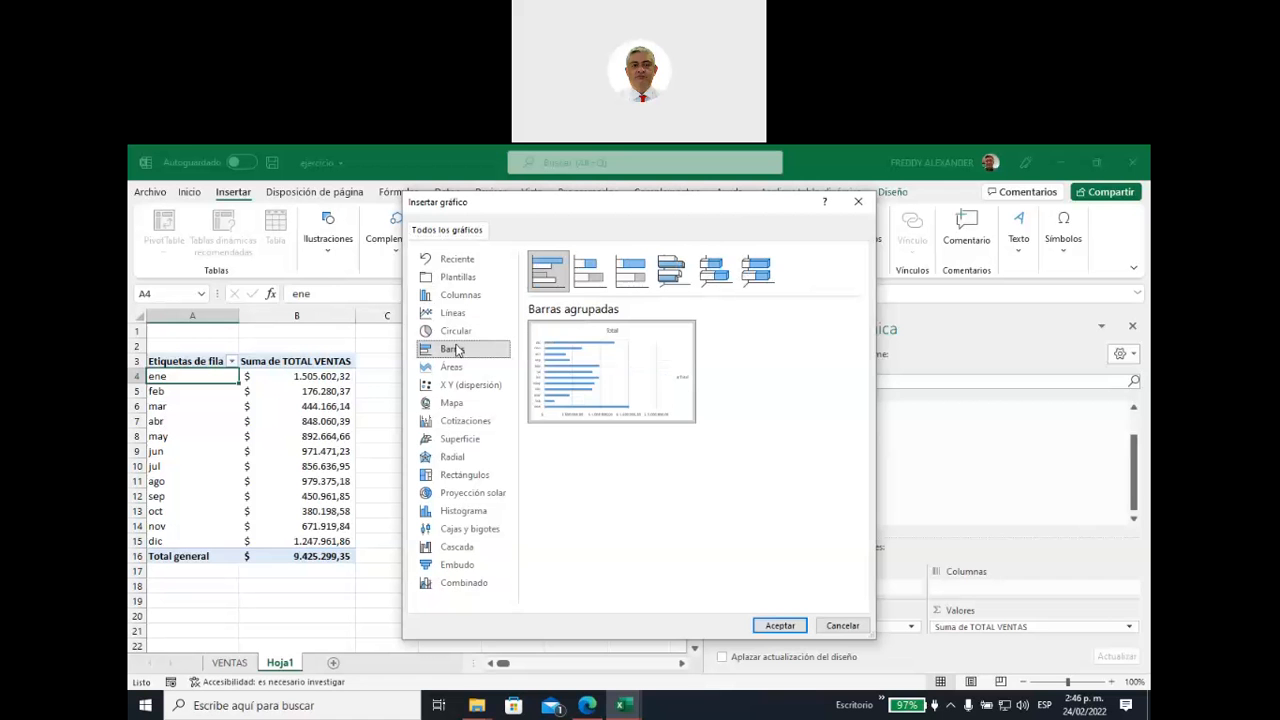
{"action": "left_click", "coordinate": [458, 296]}
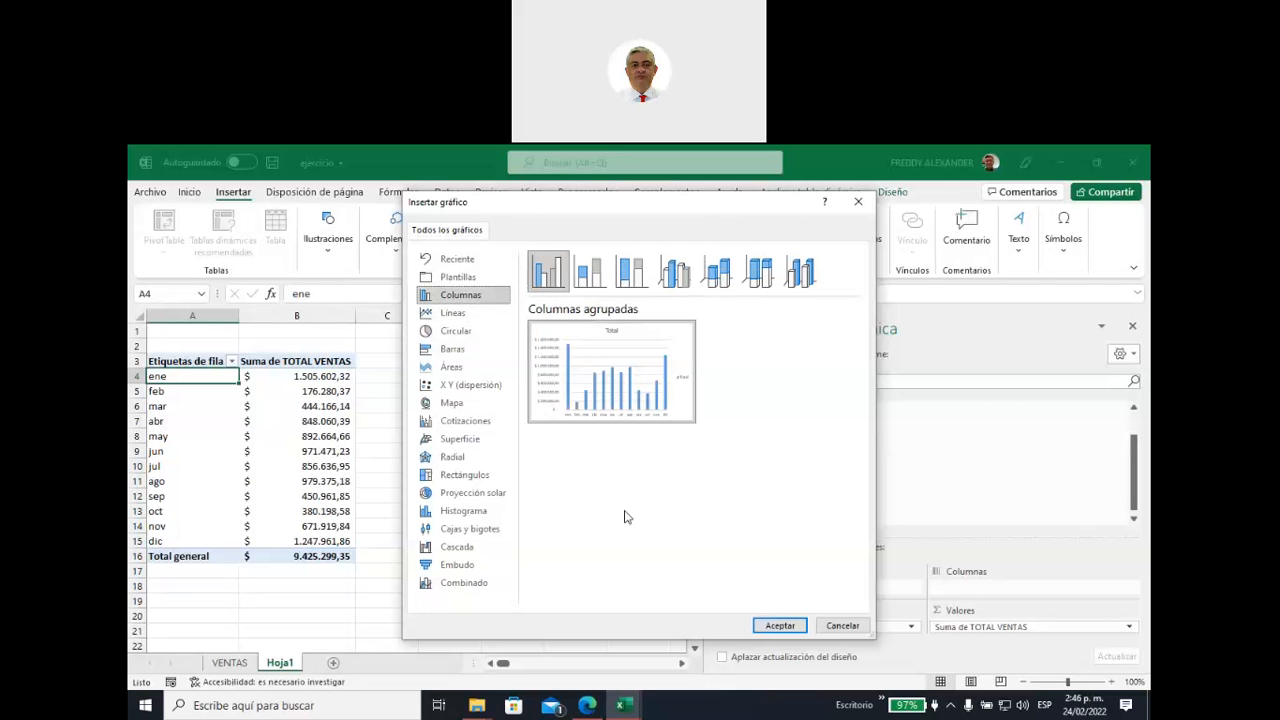
{"action": "left_click", "coordinate": [780, 625]}
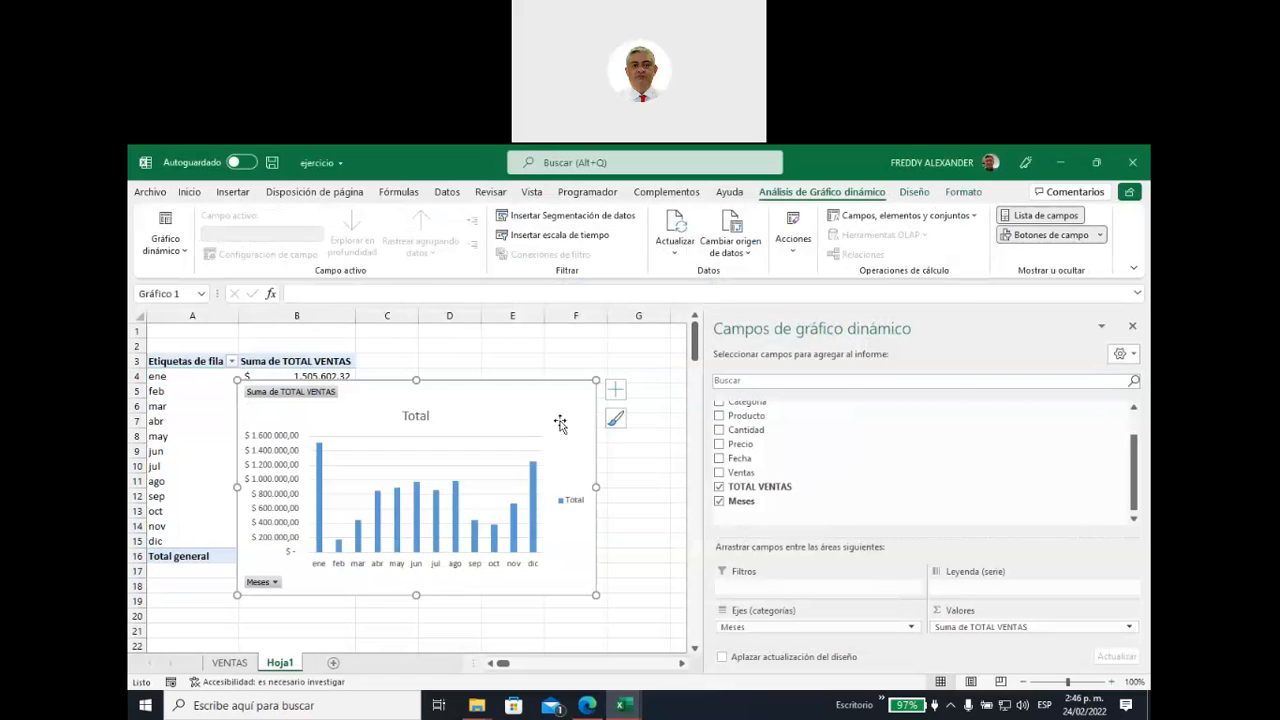
{"action": "left_click_drag", "start_coordinate": [500, 408], "coordinate": [413, 349]}
{"action": "left_click_drag", "start_coordinate": [506, 539], "coordinate": [543, 577]}
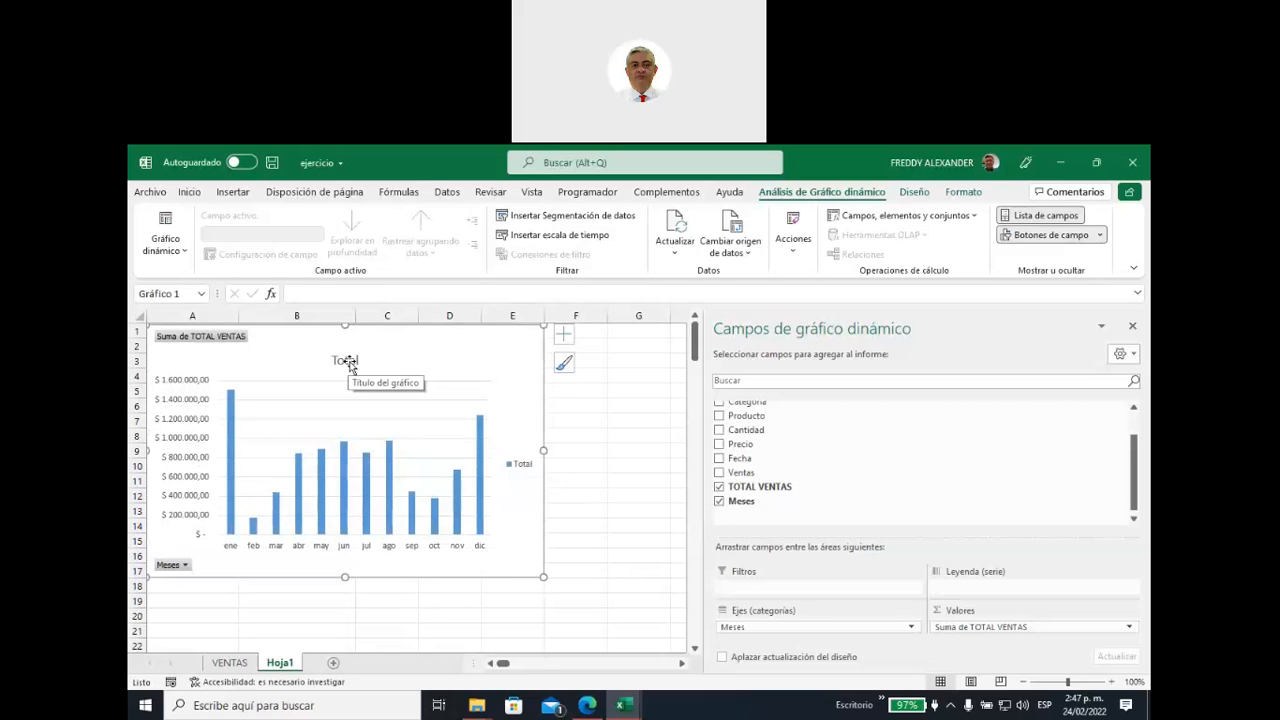
Step: Change the chart title to "Total ventas Mensuales" and hide all field buttons on the chart
{"action": "left_click", "coordinate": [566, 340]}
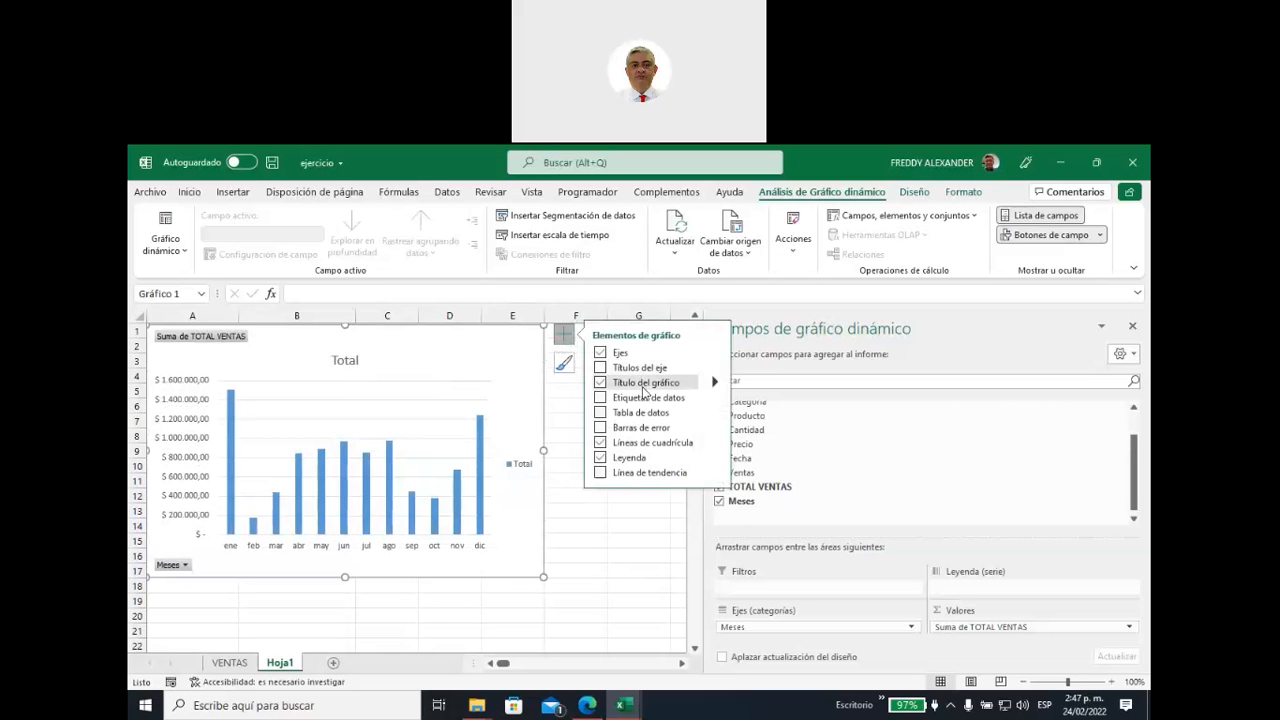
{"action": "left_click", "coordinate": [602, 384]}
{"action": "left_click", "coordinate": [600, 383]}
{"action": "left_click", "coordinate": [346, 360]}
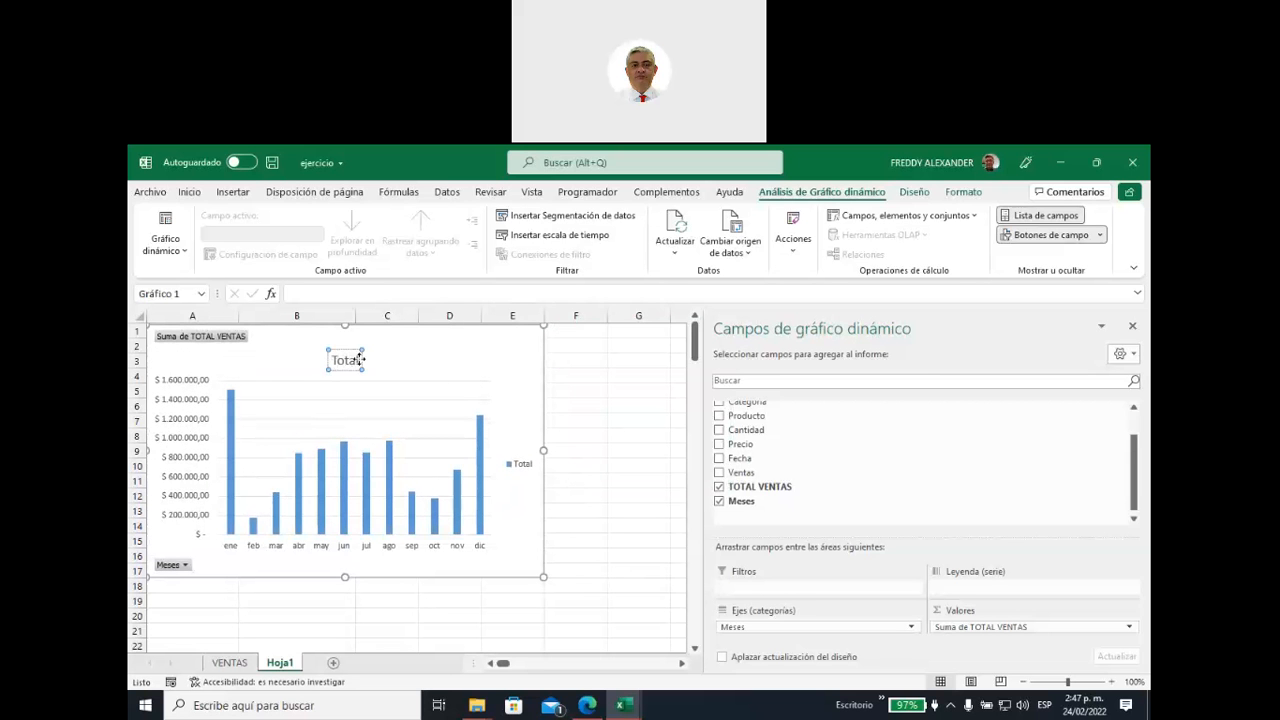
{"action": "left_click", "coordinate": [359, 360]}
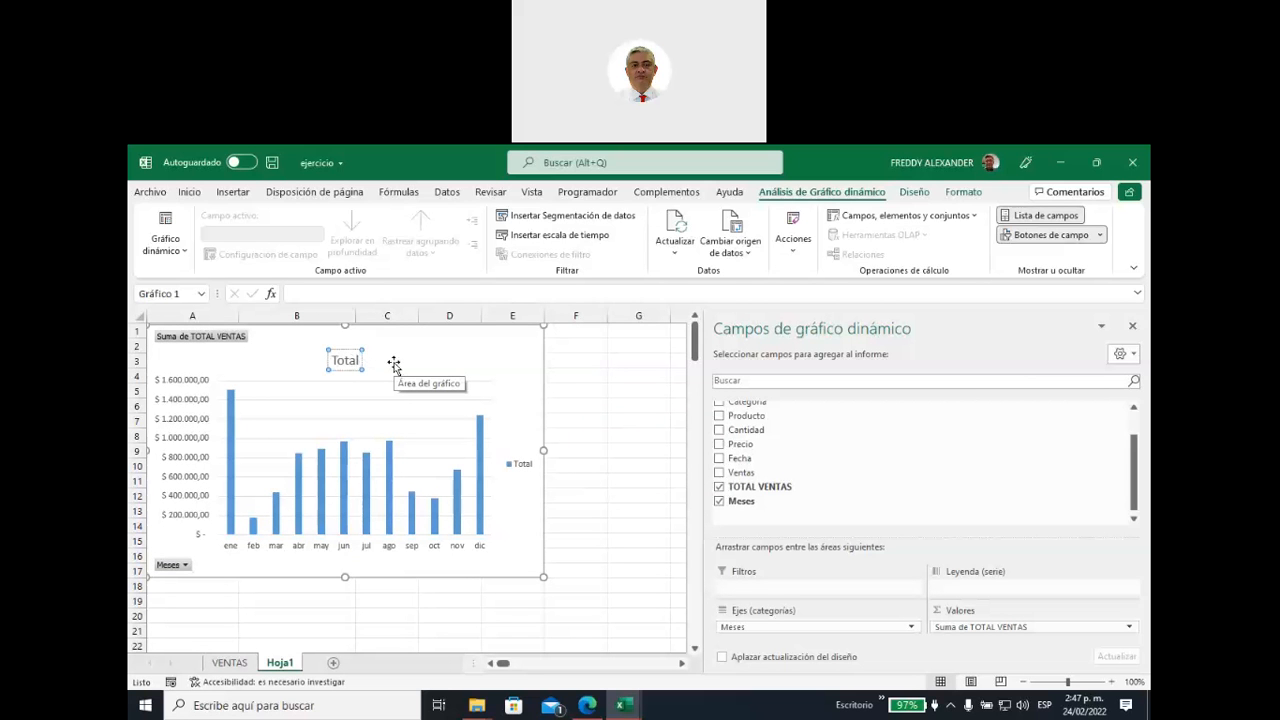
{"action": "type", "text": "ventas Mensuales"}
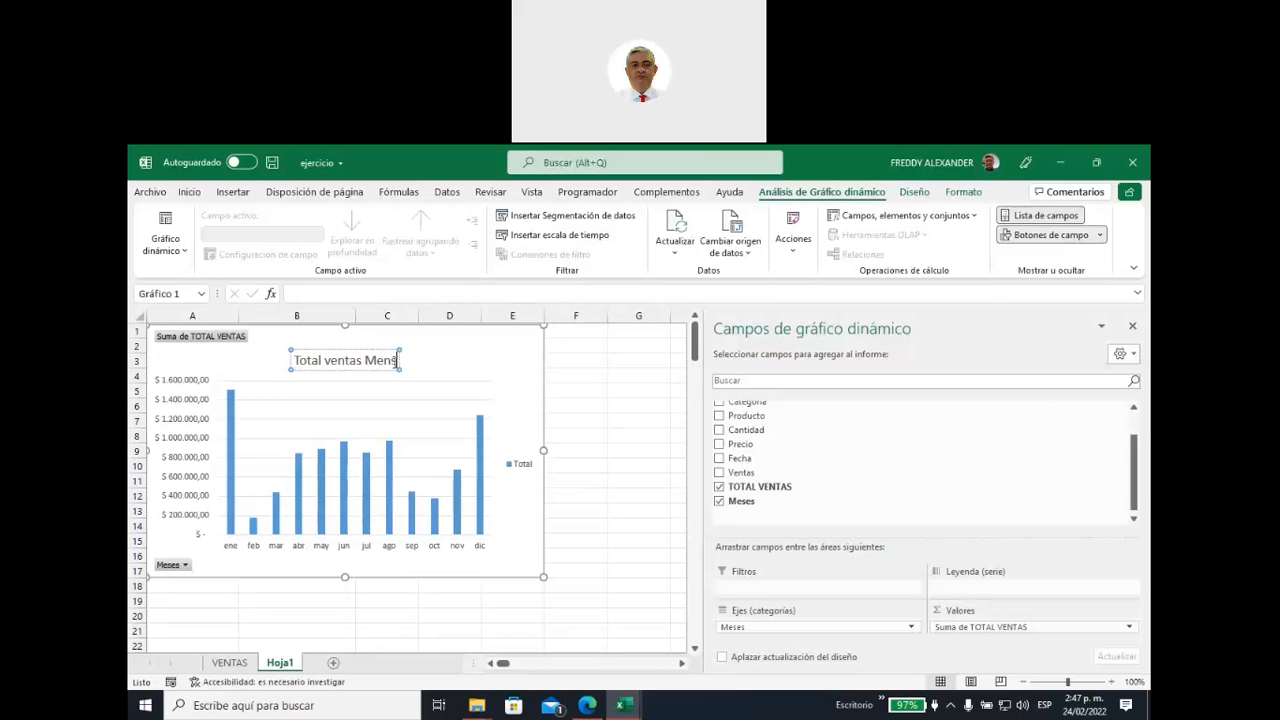
{"action": "left_click", "coordinate": [448, 360]}
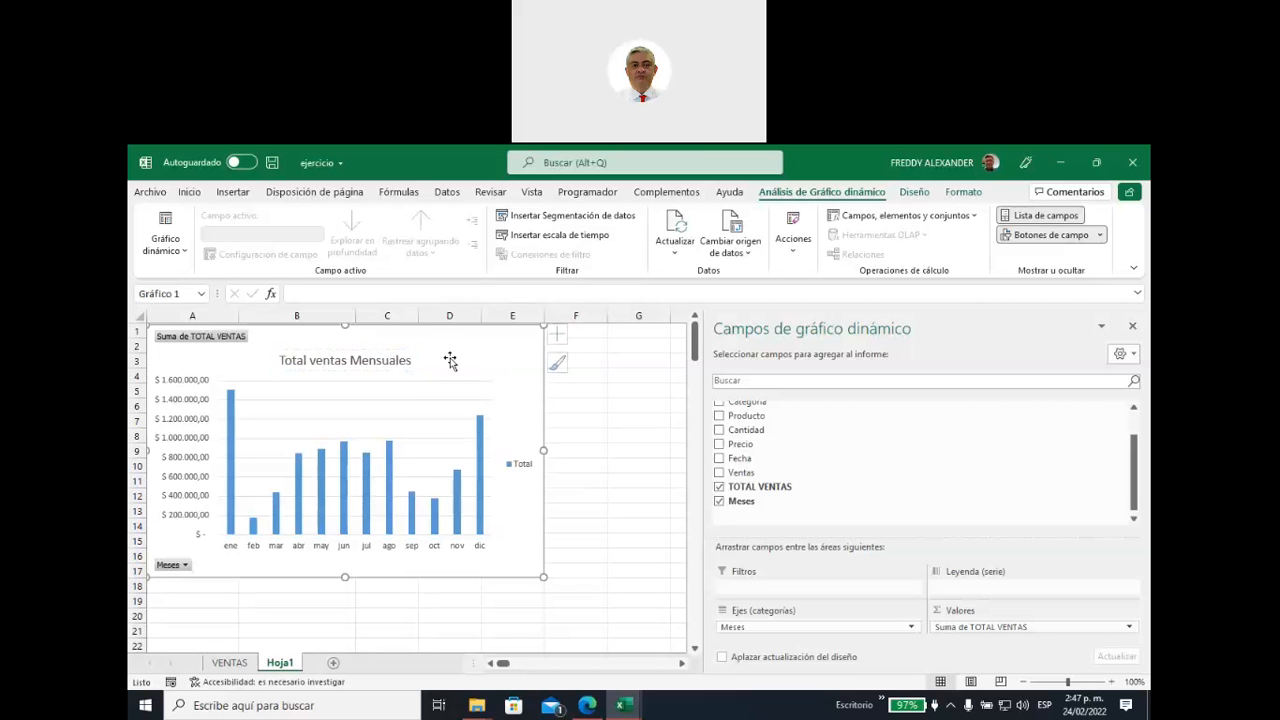
{"action": "right_click", "coordinate": [194, 341]}
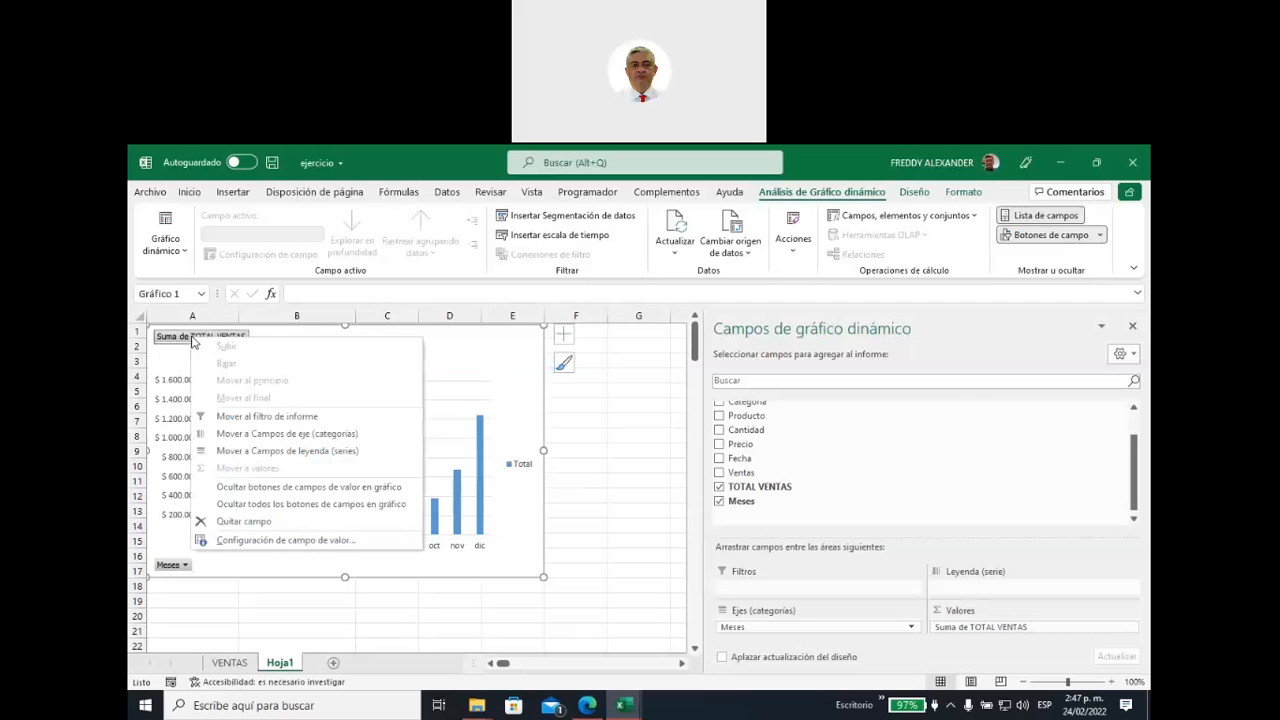
{"action": "left_click", "coordinate": [281, 505]}
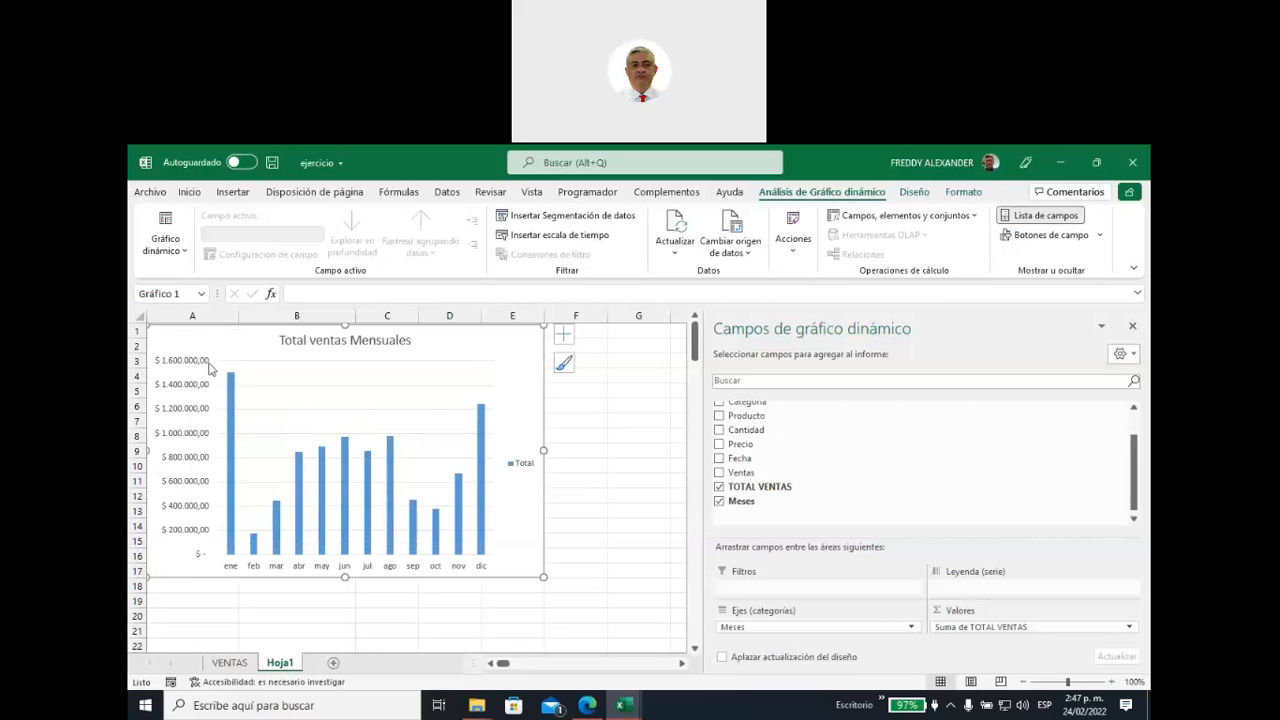
{"action": "left_click", "coordinate": [196, 364]}
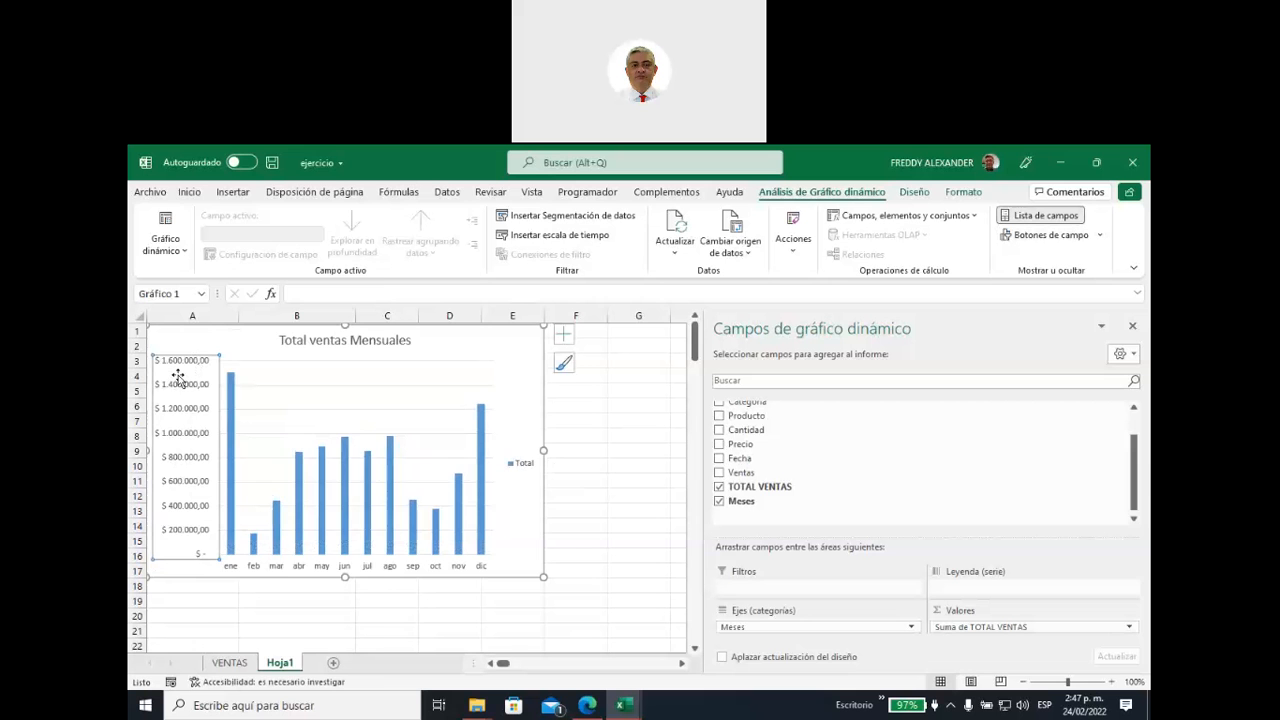
{"action": "right_click", "coordinate": [179, 374]}
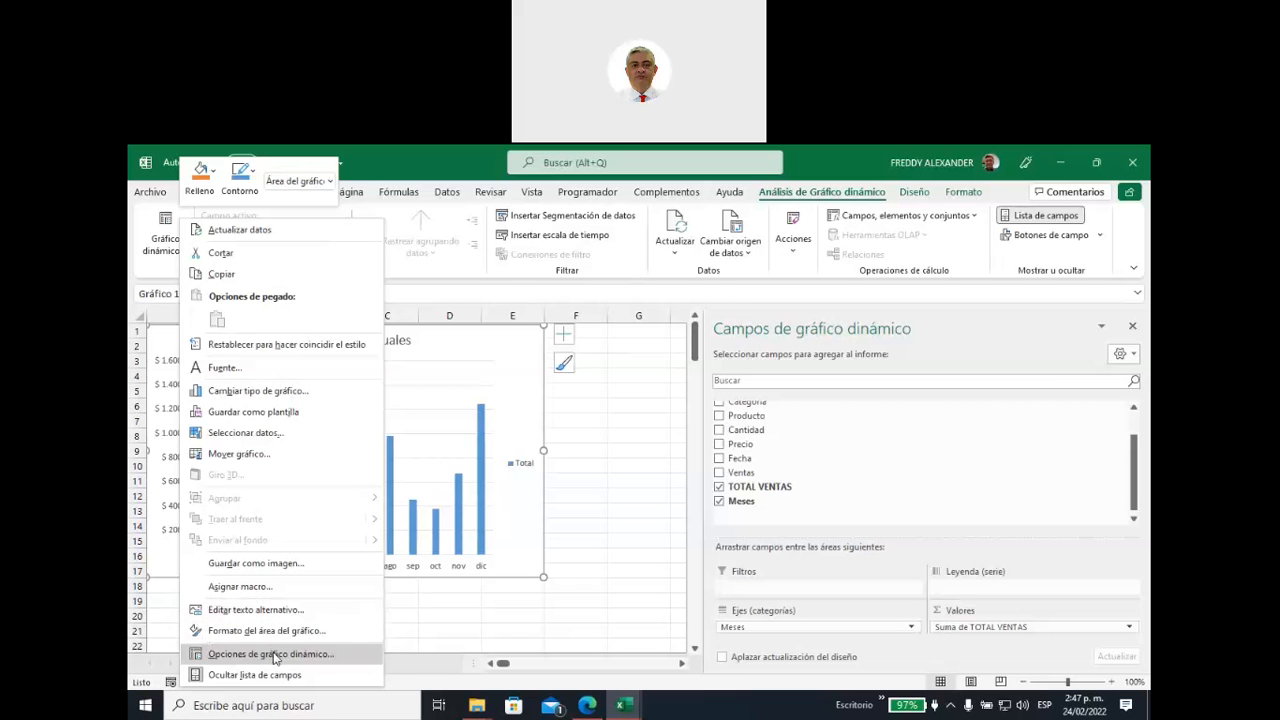
{"action": "key", "text": "Escape"}
{"action": "left_click", "coordinate": [176, 363]}
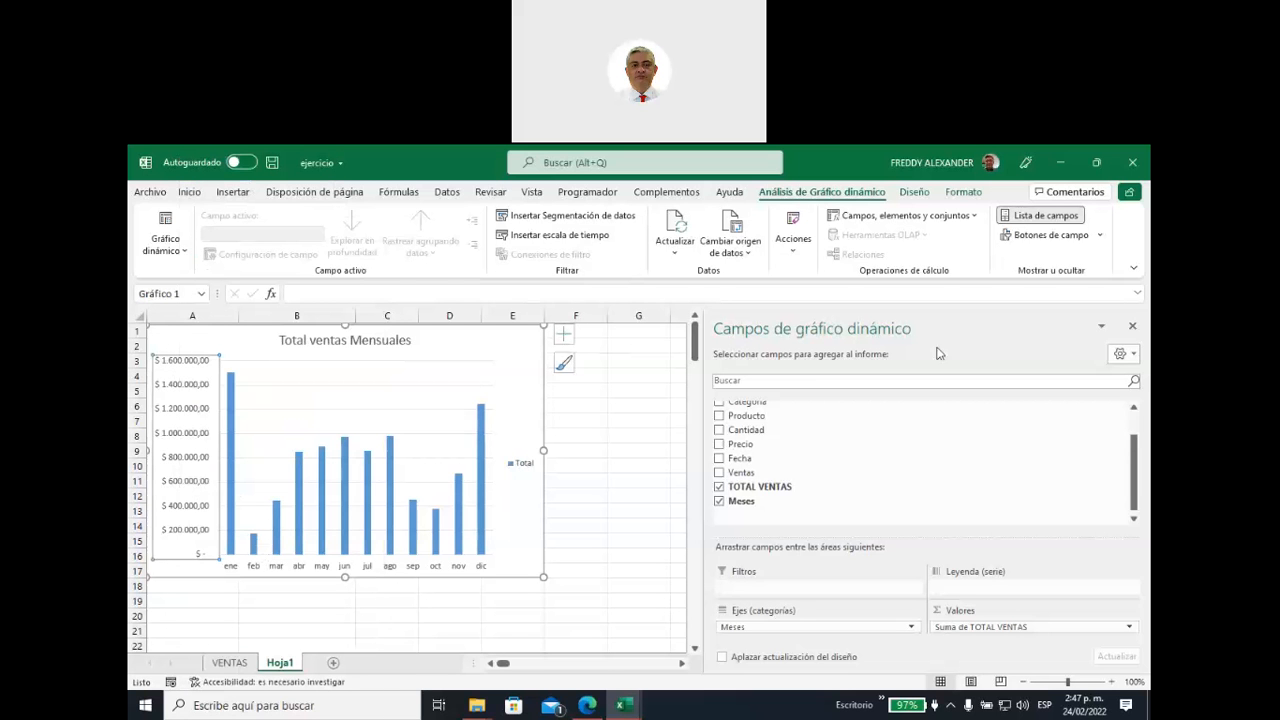
Step: Close the pivot chart field list and keep the whole chart selected
{"action": "left_click", "coordinate": [1130, 204]}
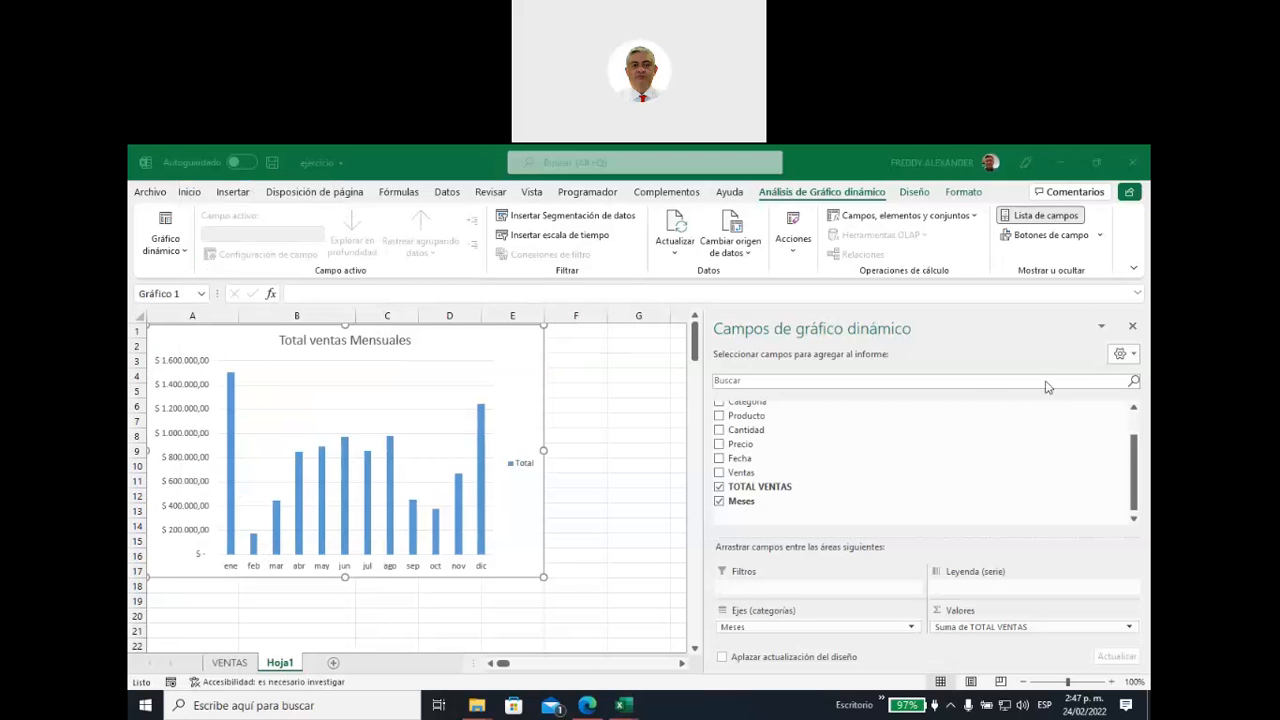
{"action": "left_click", "coordinate": [1133, 329]}
{"action": "left_click", "coordinate": [422, 392]}
{"action": "left_click", "coordinate": [394, 383]}
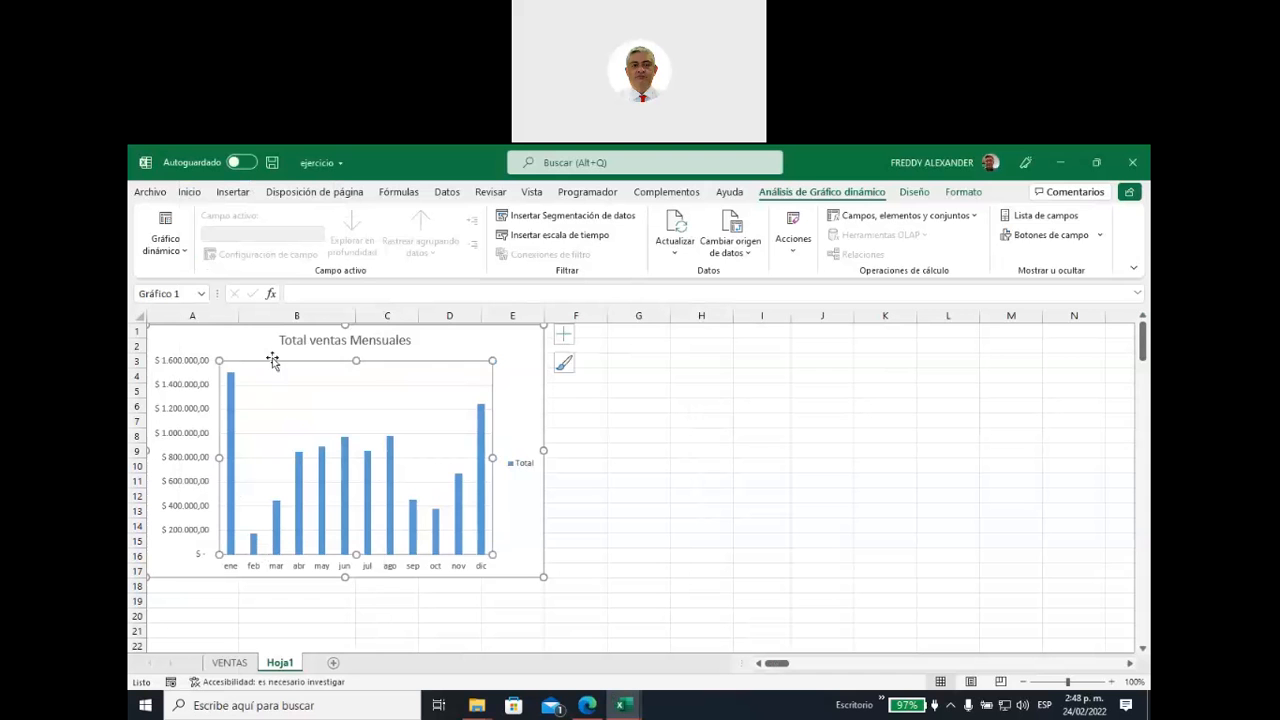
{"action": "left_click", "coordinate": [502, 330]}
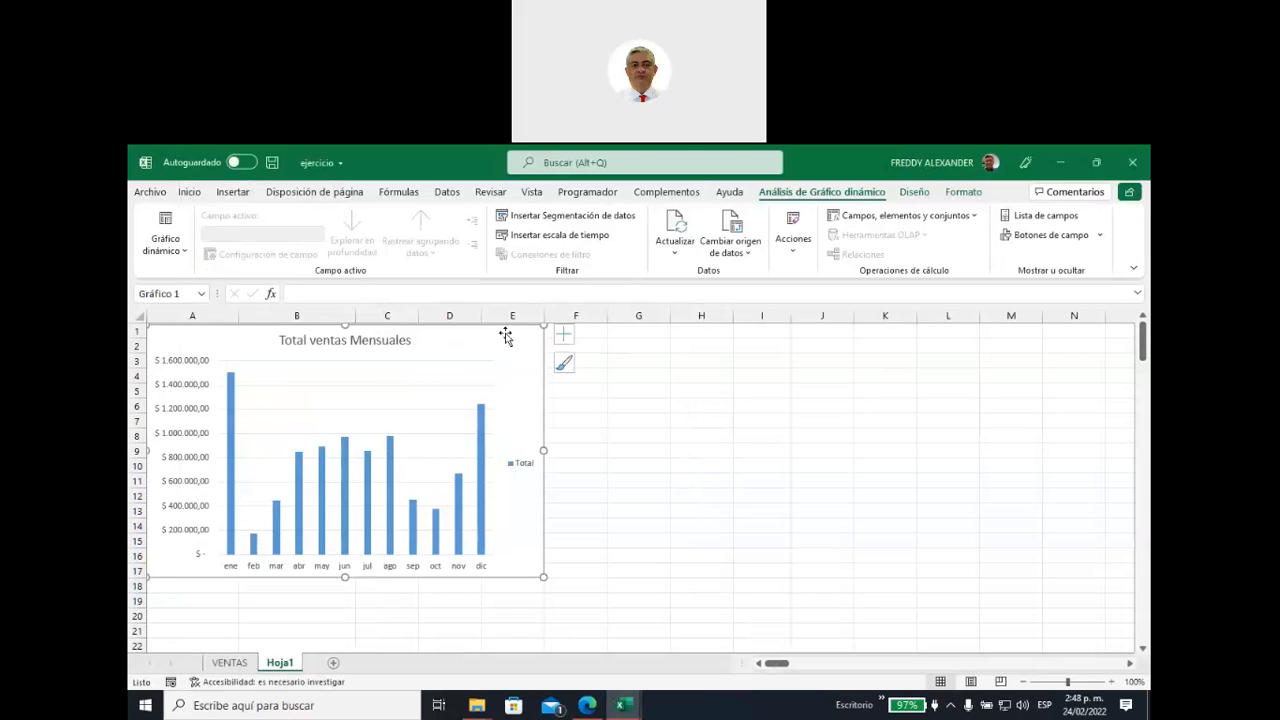
{"action": "left_click", "coordinate": [914, 194]}
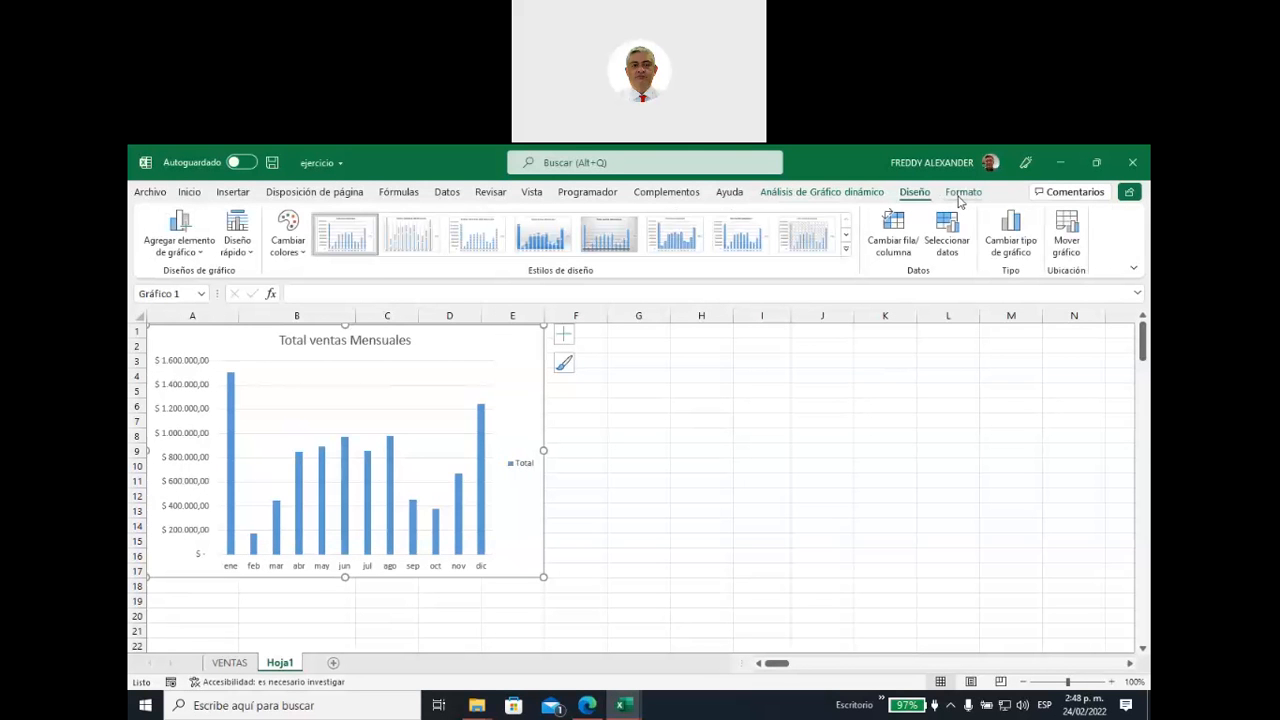
{"action": "left_click", "coordinate": [950, 252]}
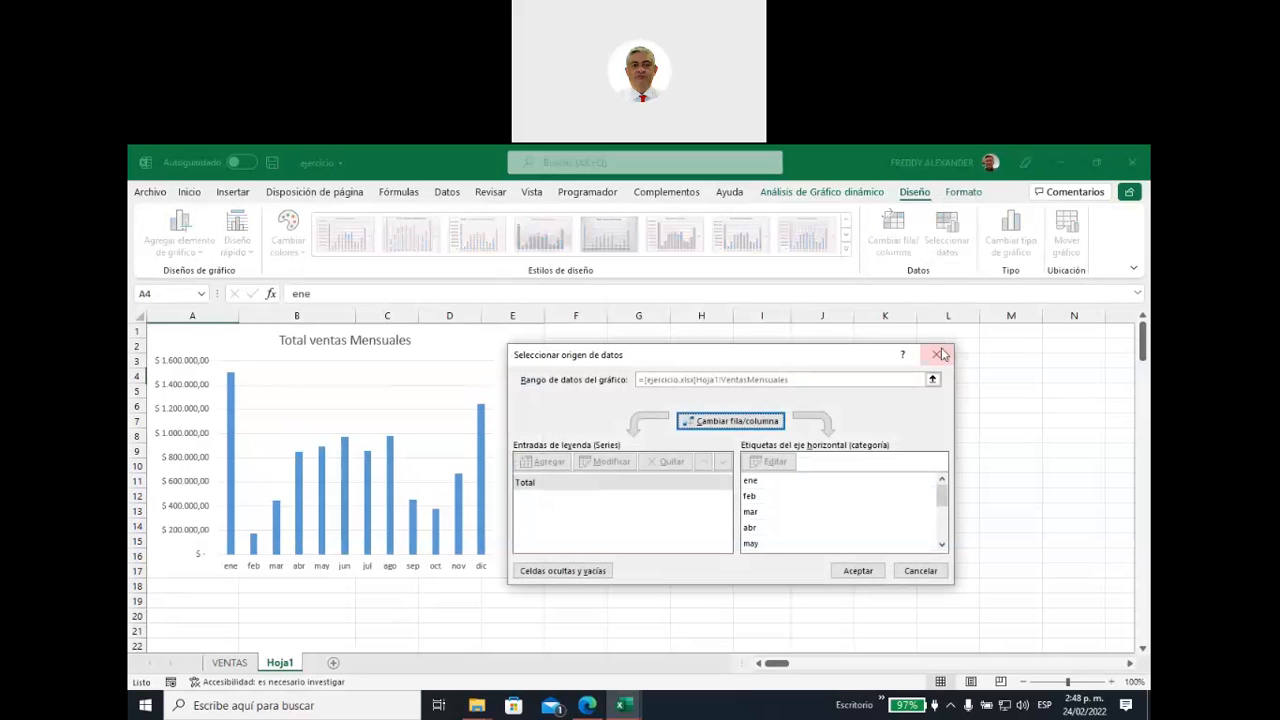
{"action": "left_click", "coordinate": [936, 354]}
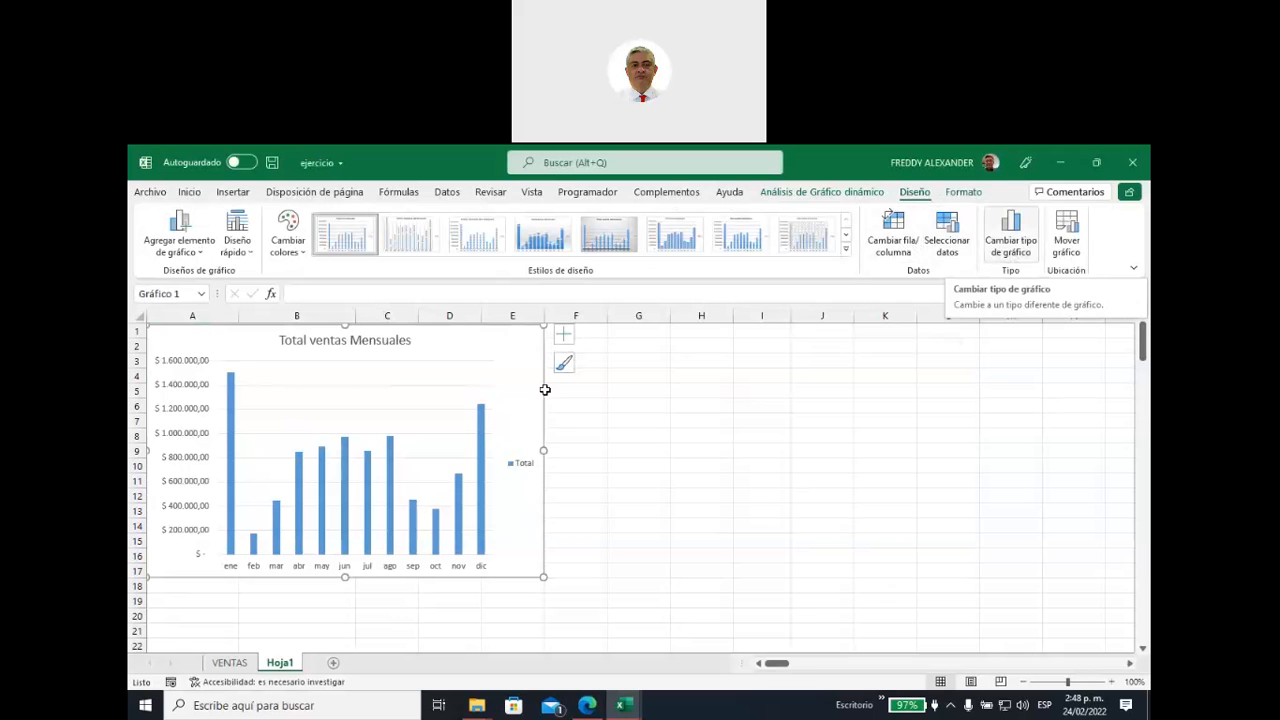
{"action": "right_click", "coordinate": [448, 394]}
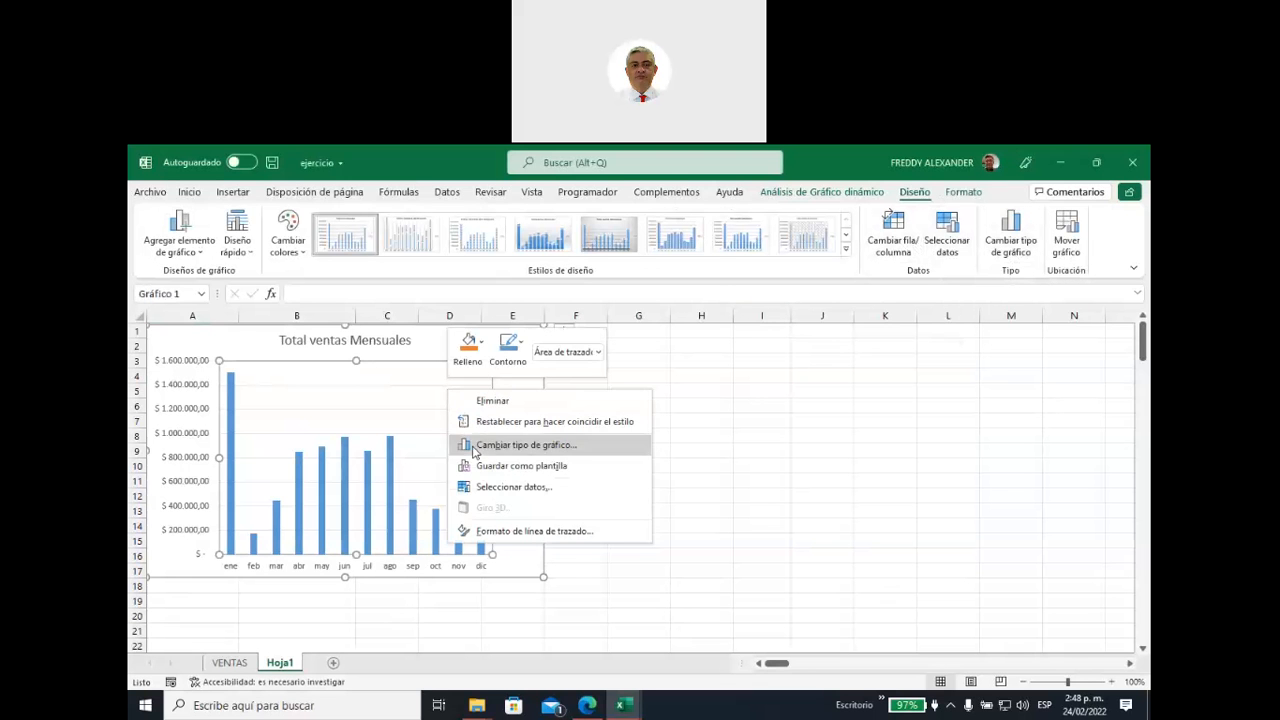
{"action": "left_click", "coordinate": [516, 374]}
Step: Vary the fill colors by point for the monthly sales columns, using the chart's formatting options
{"action": "right_click", "coordinate": [513, 369]}
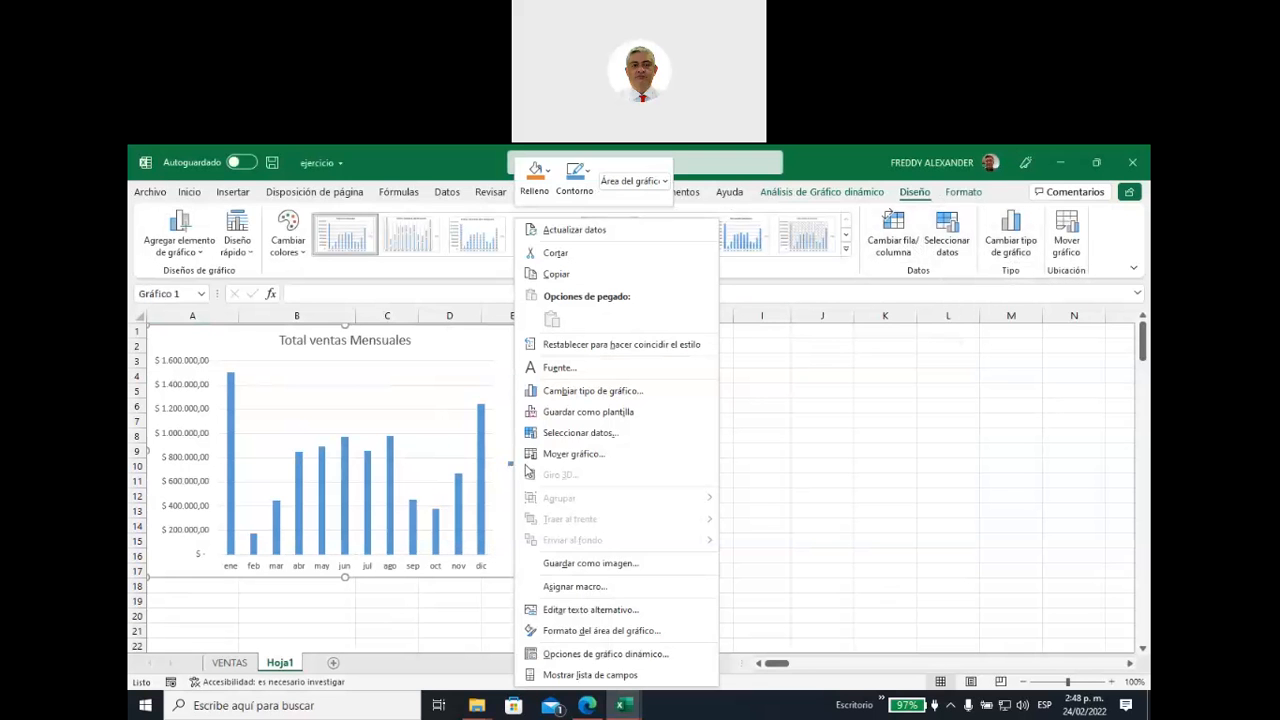
{"action": "left_click", "coordinate": [573, 631]}
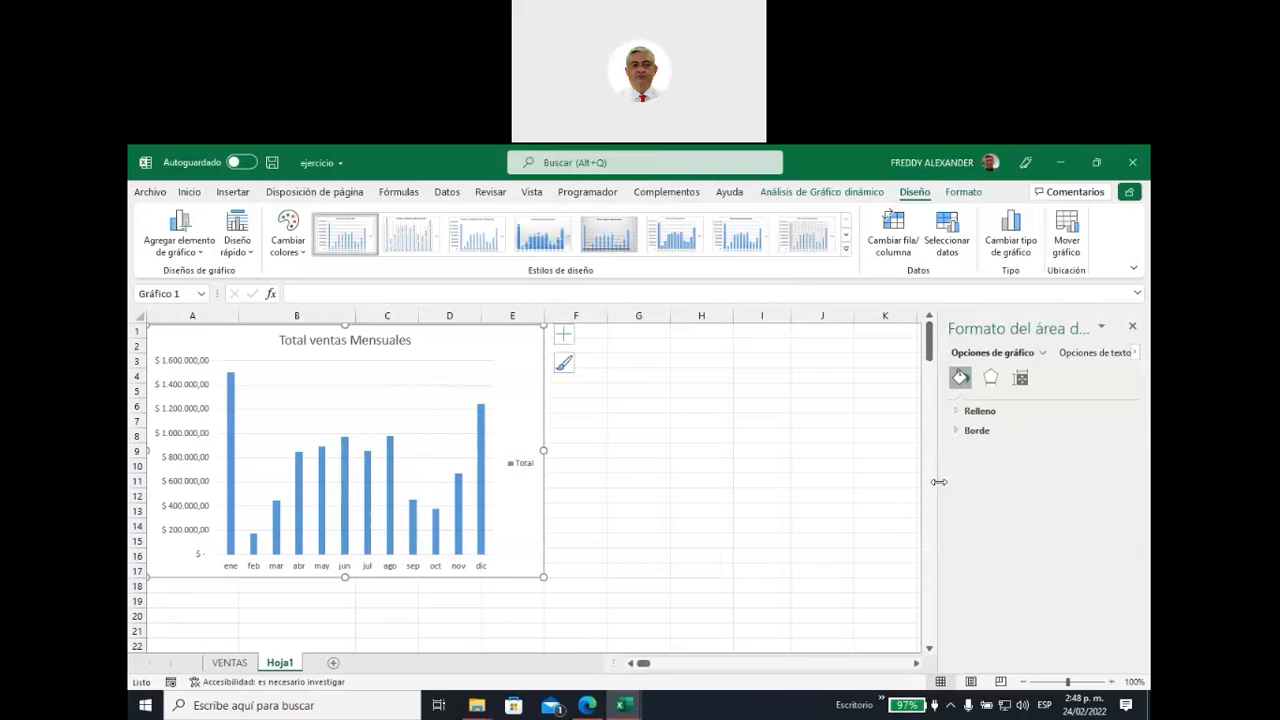
{"action": "left_click_drag", "start_coordinate": [938, 462], "coordinate": [760, 473]}
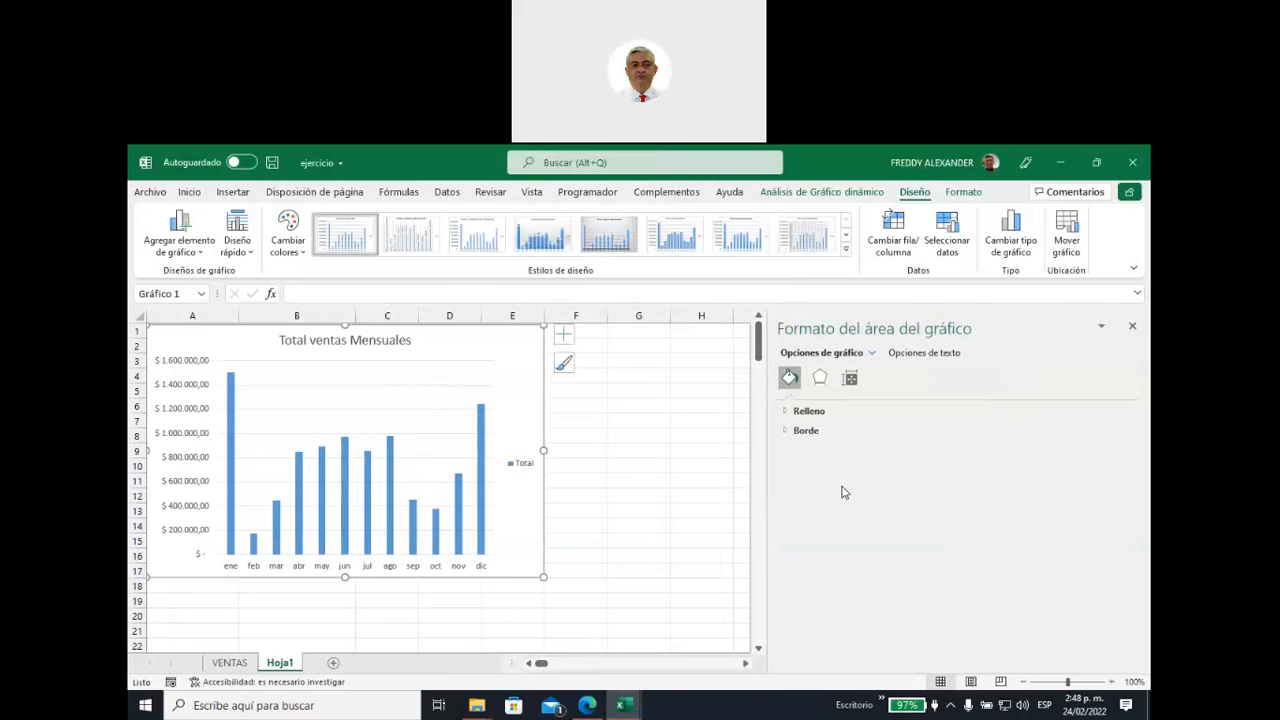
{"action": "left_click", "coordinate": [790, 411]}
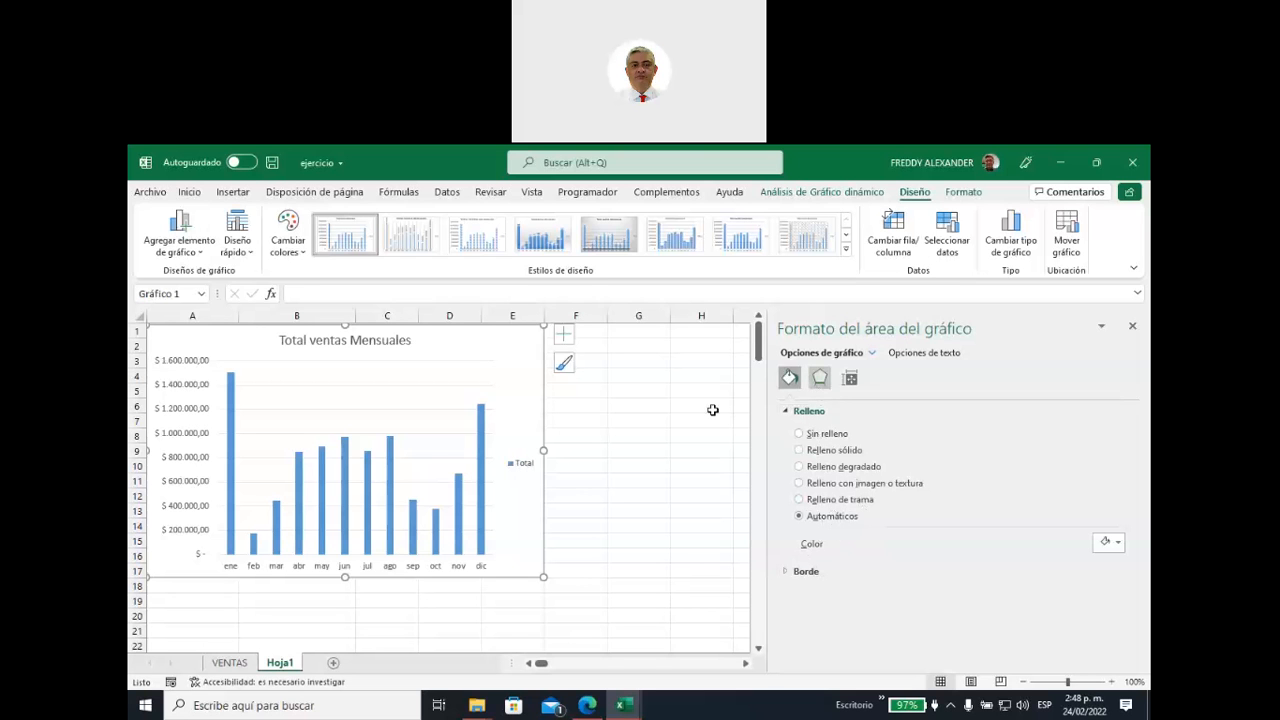
{"action": "left_click", "coordinate": [482, 447]}
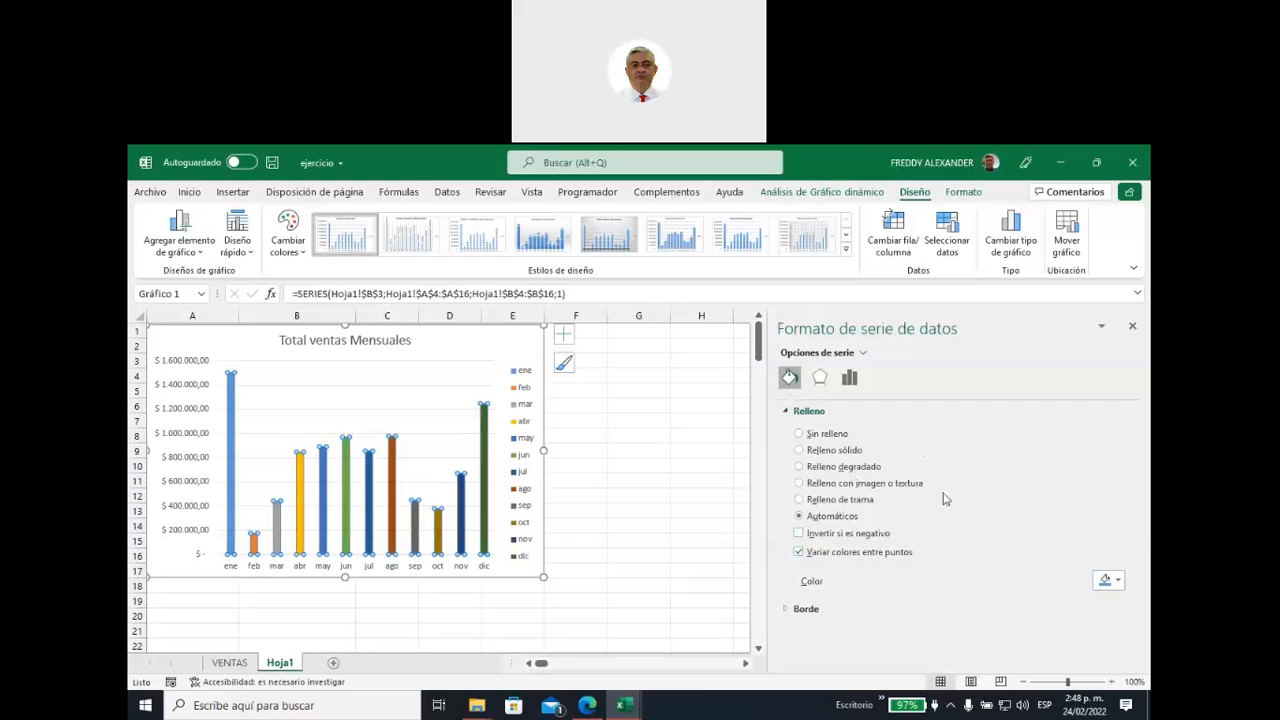
{"action": "left_click_drag", "start_coordinate": [789, 476], "coordinate": [902, 476]}
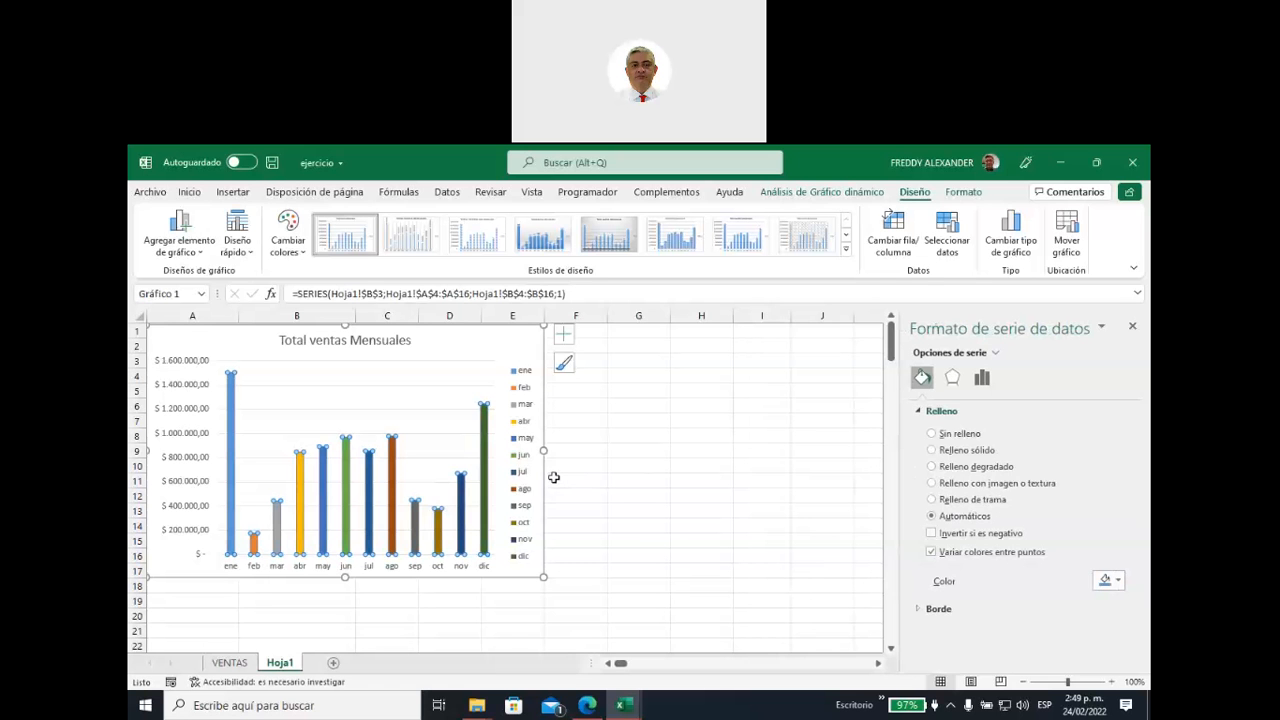
Step: Widen the monthly sales chart slightly into column F and remove its legend
{"action": "left_click_drag", "start_coordinate": [544, 454], "coordinate": [567, 449]}
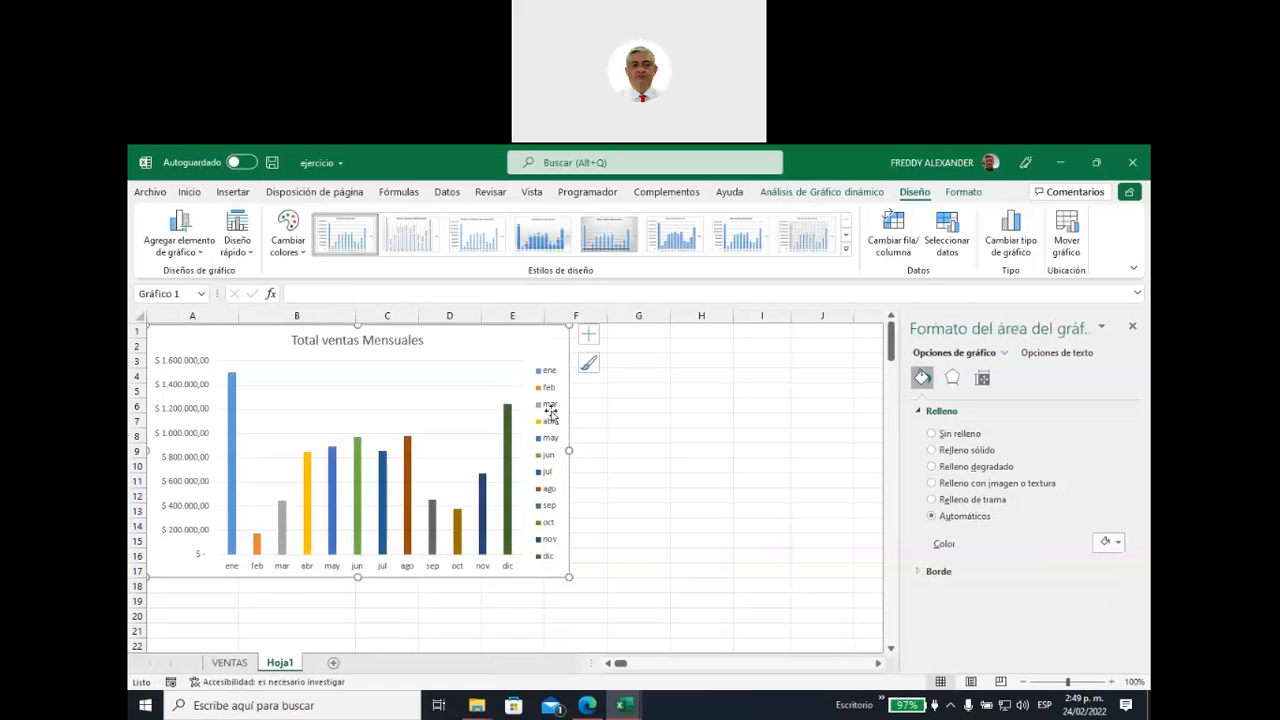
{"action": "left_click", "coordinate": [551, 412]}
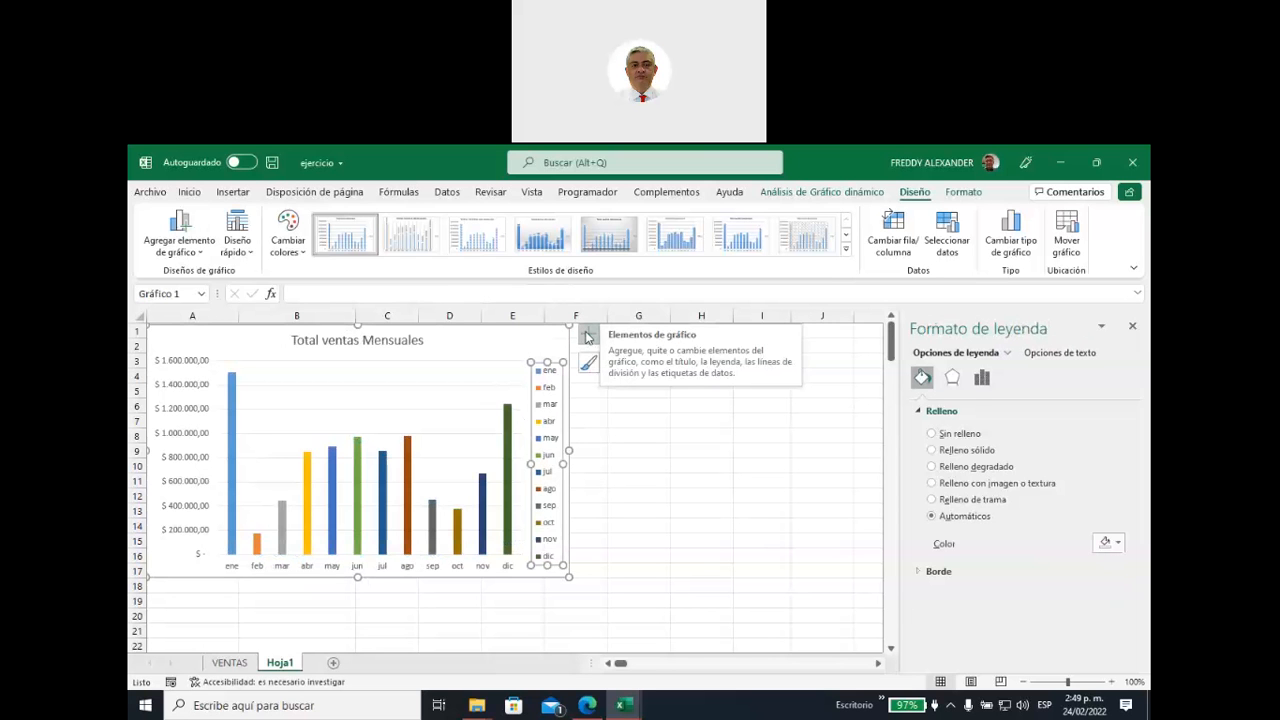
{"action": "left_click", "coordinate": [588, 339]}
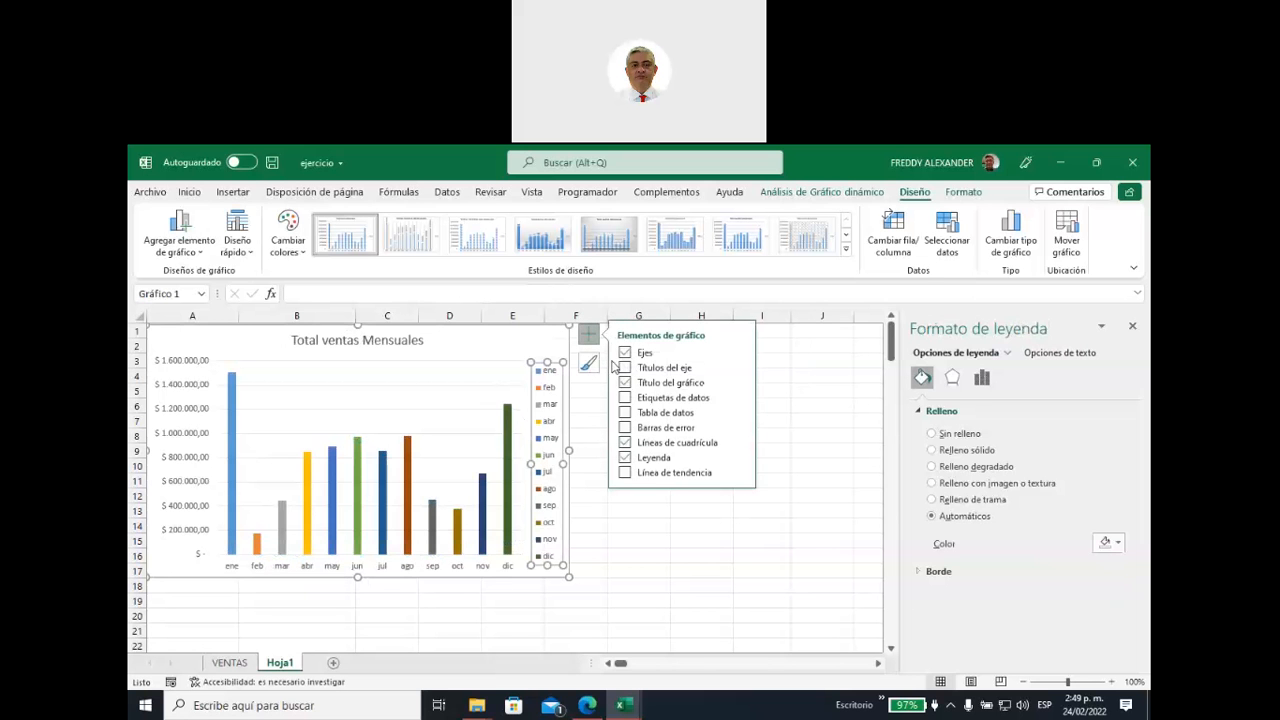
{"action": "left_click", "coordinate": [626, 458]}
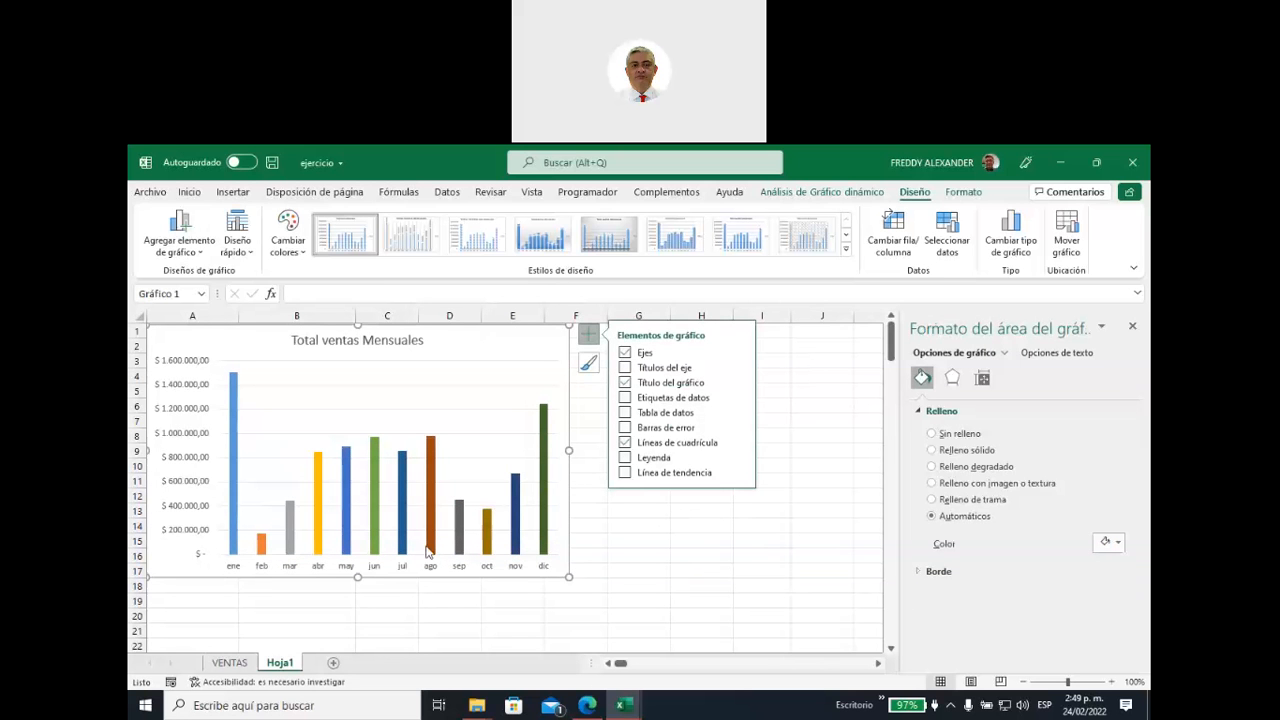
Step: Add axis titles to the monthly sales chart and name the horizontal axis "MESES"
{"action": "left_click", "coordinate": [625, 368]}
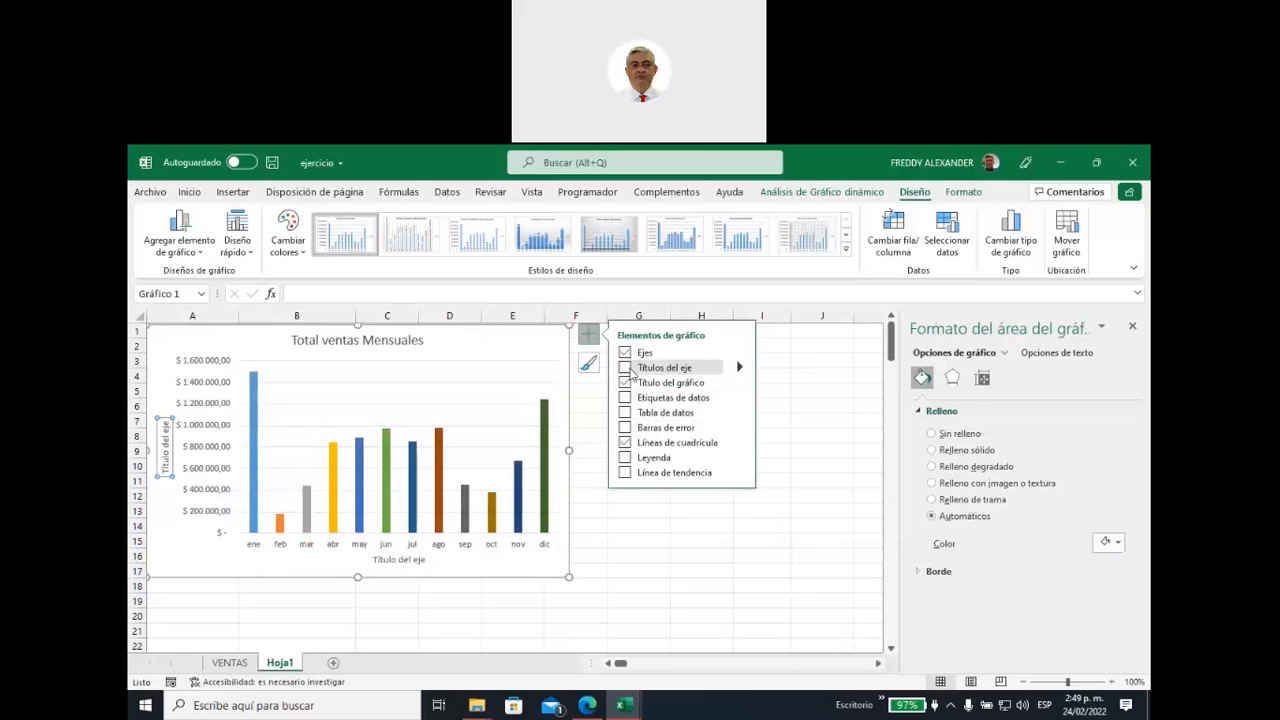
{"action": "left_click", "coordinate": [416, 560]}
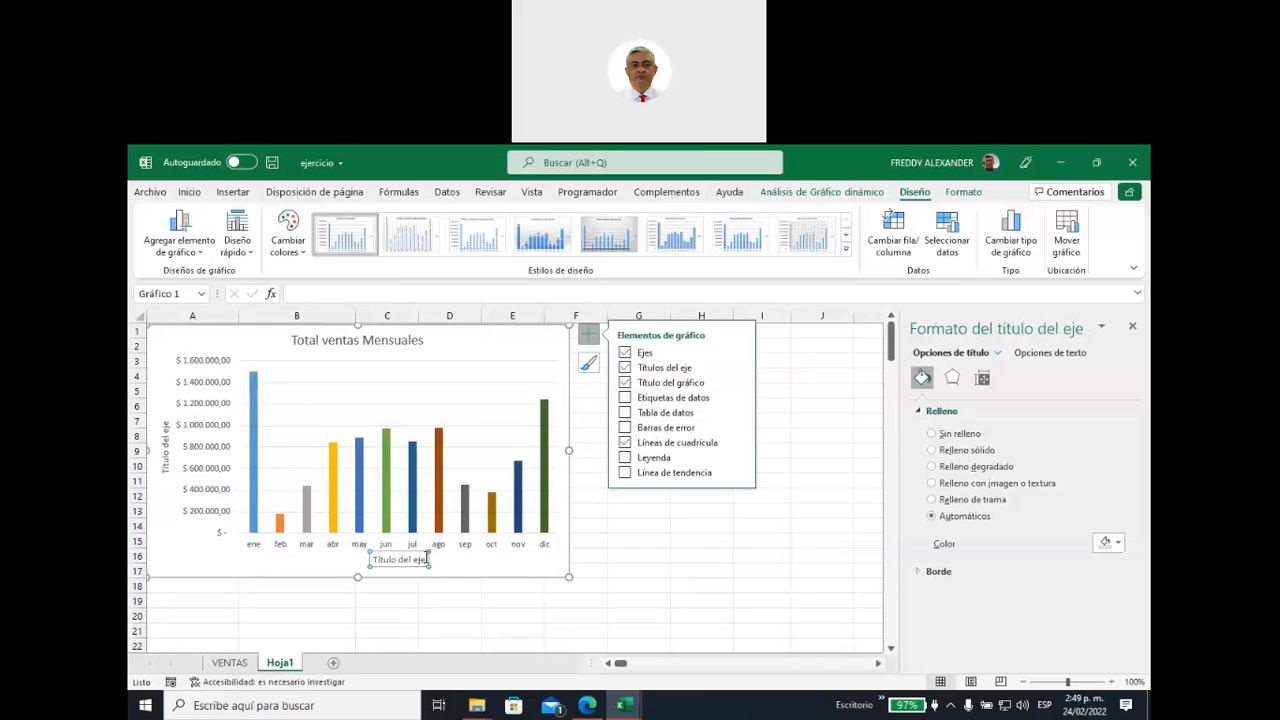
{"action": "left_click_drag", "start_coordinate": [428, 560], "coordinate": [370, 560]}
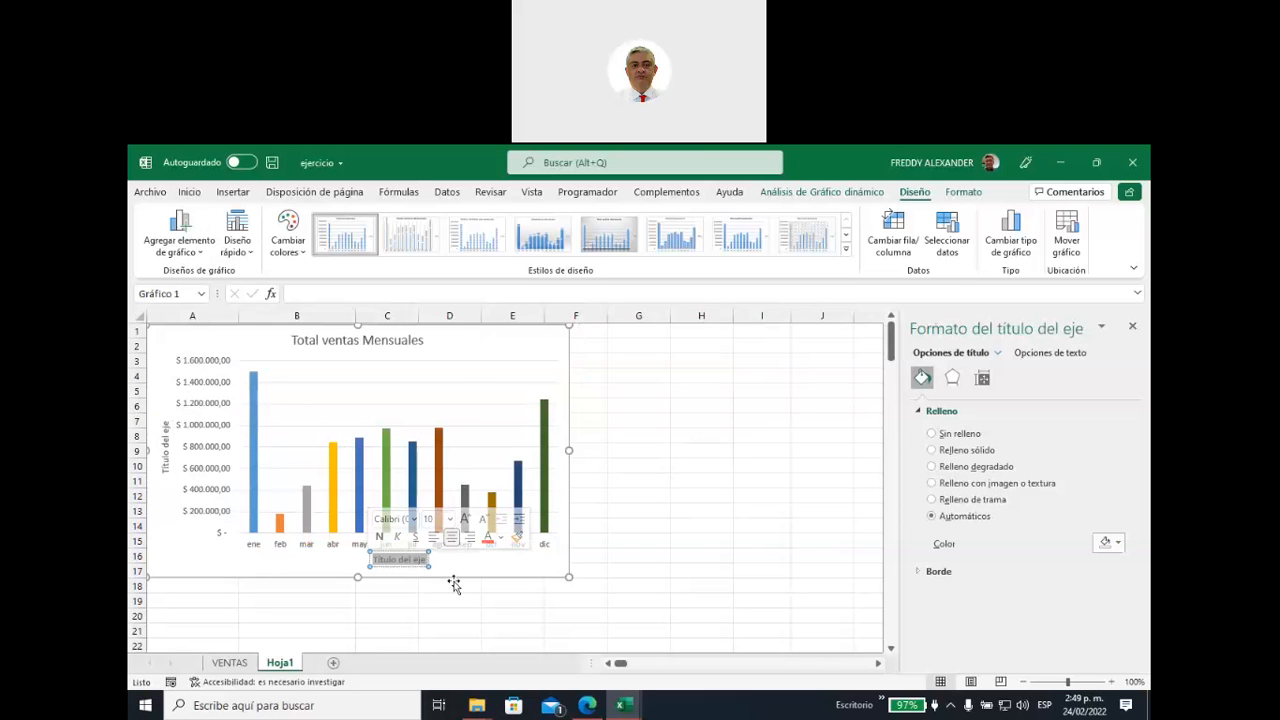
{"action": "type", "text": "MEses"}
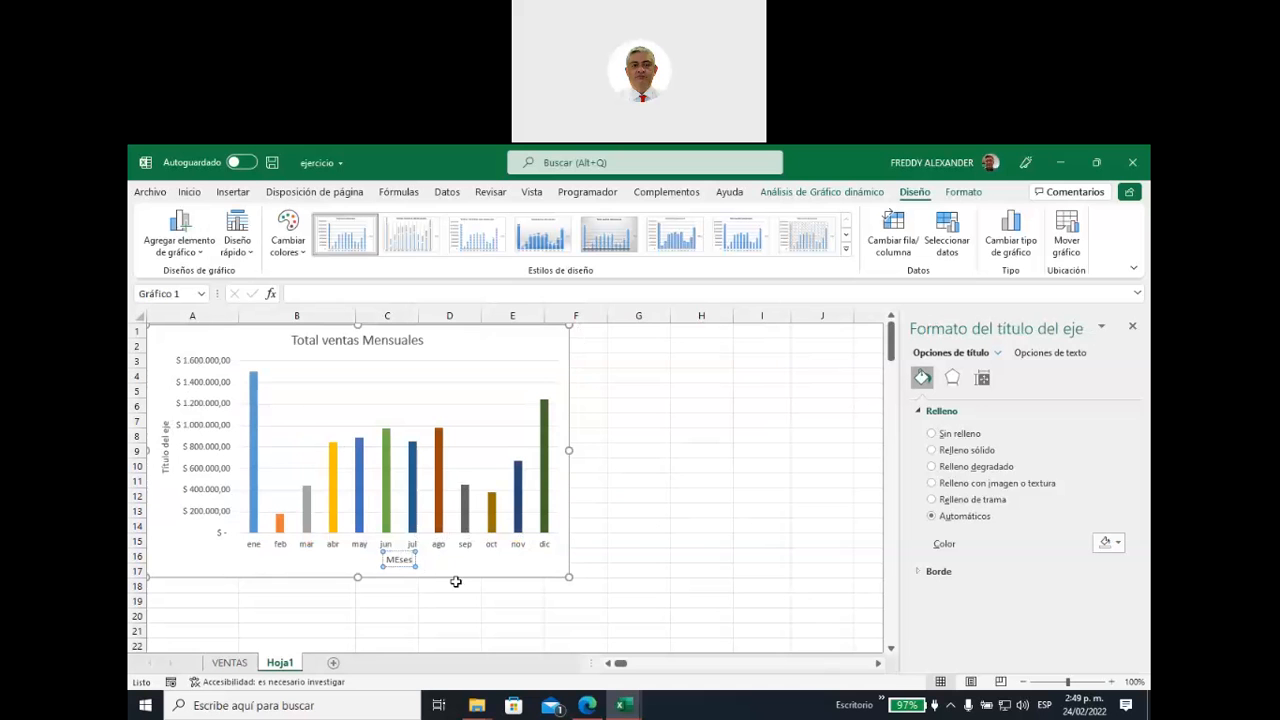
{"action": "key", "text": "BackSpace"}
{"action": "key", "text": "BackSpace"}
{"action": "type", "text": "SES"}
Step: Change the vertical axis title of the monthly sales chart to "VENTAS TOTALES"
{"action": "left_click", "coordinate": [166, 450]}
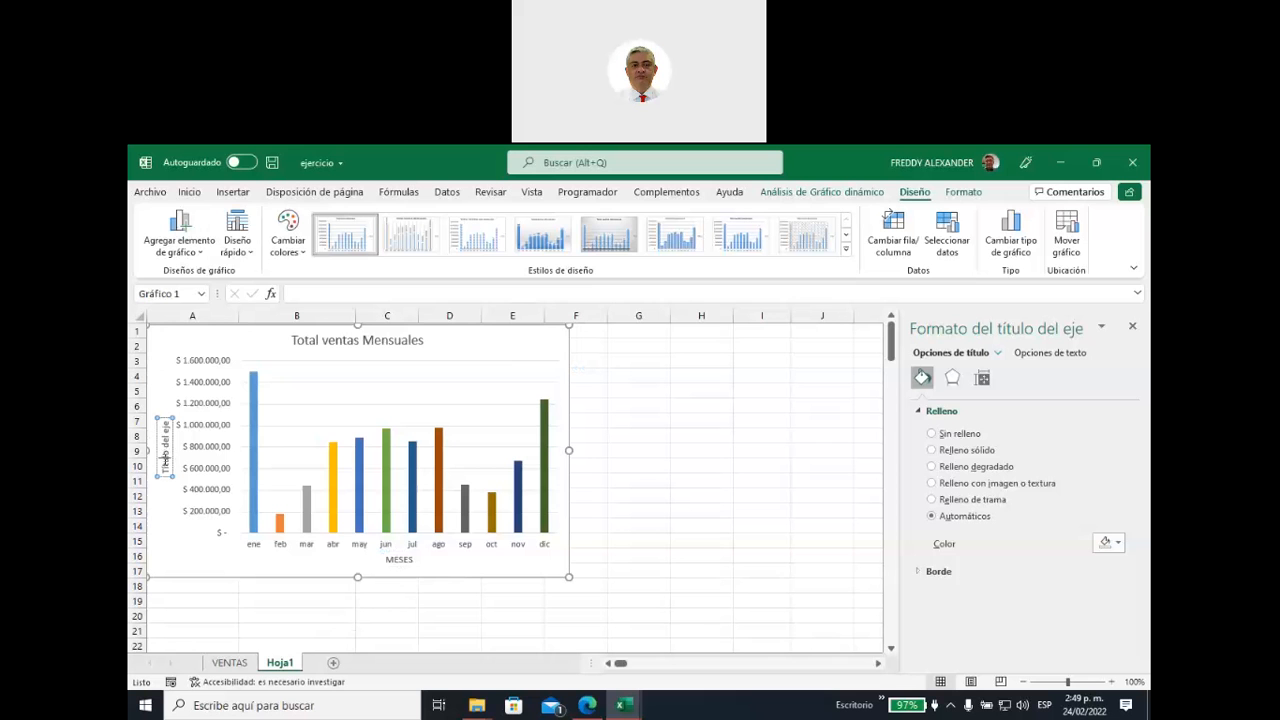
{"action": "triple_click", "coordinate": [167, 456]}
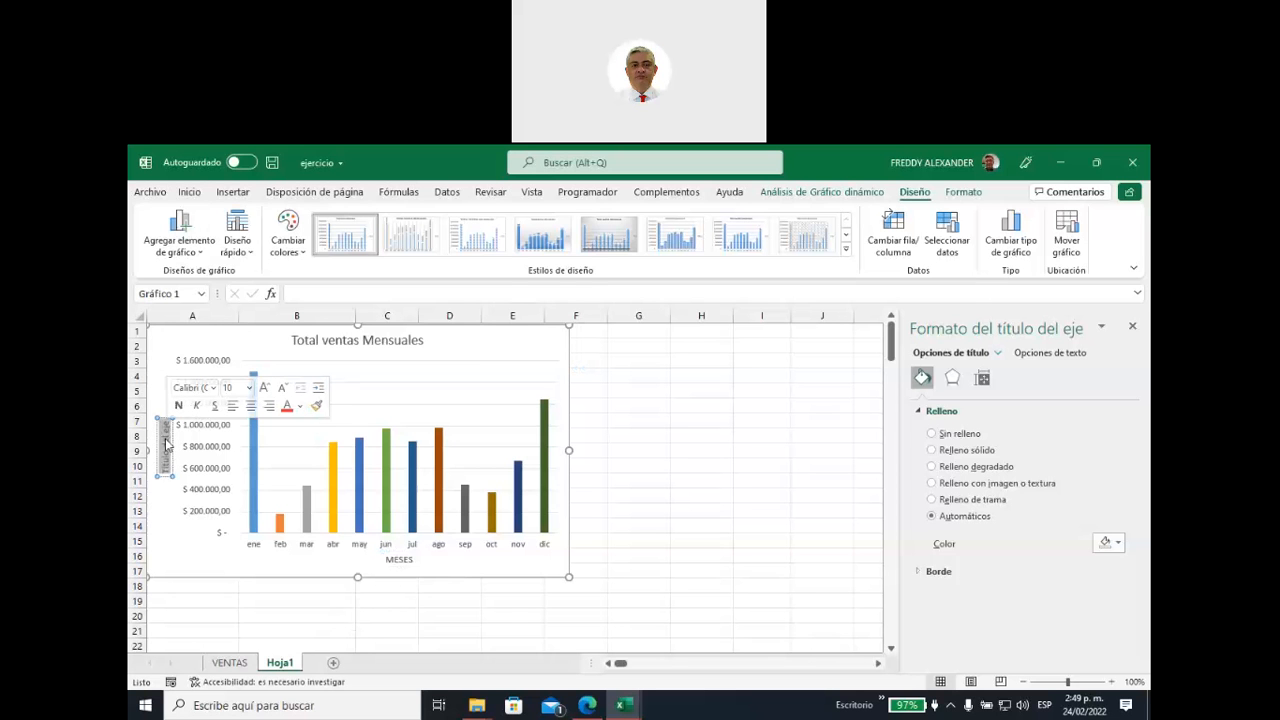
{"action": "type", "text": "VENTAS"}
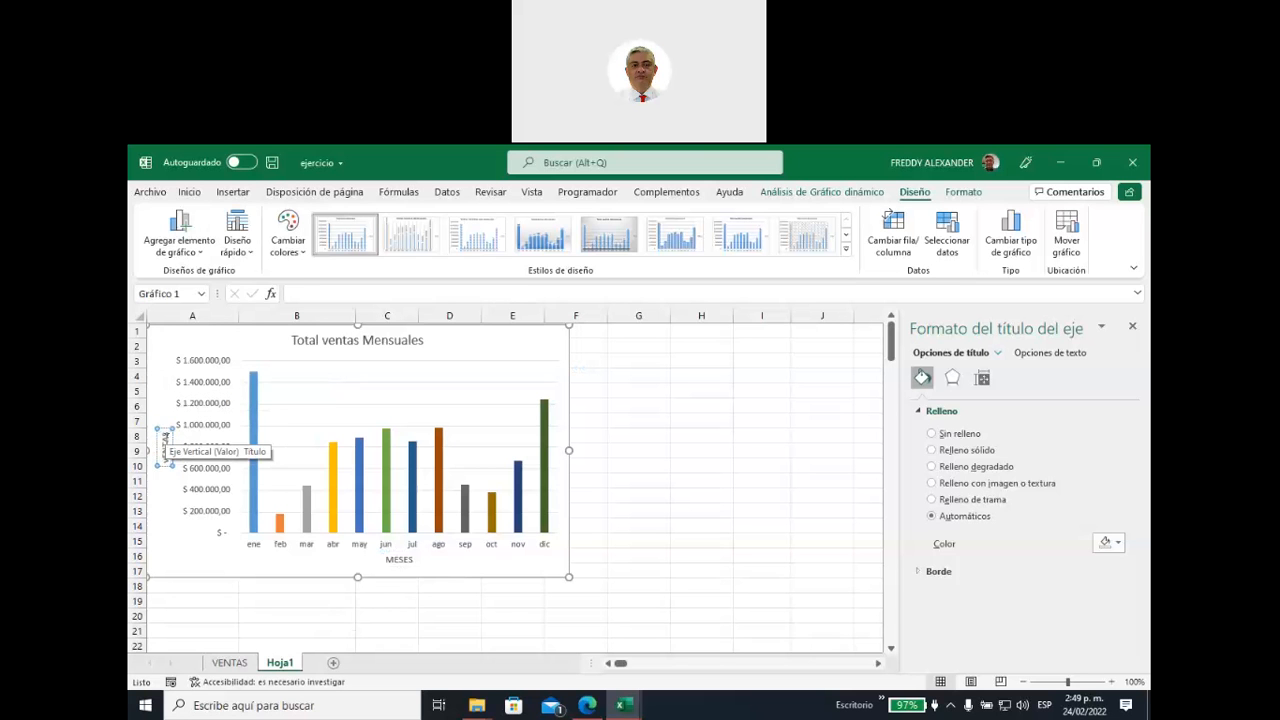
{"action": "type", "text": " TOTALES"}
{"action": "left_click", "coordinate": [588, 467]}
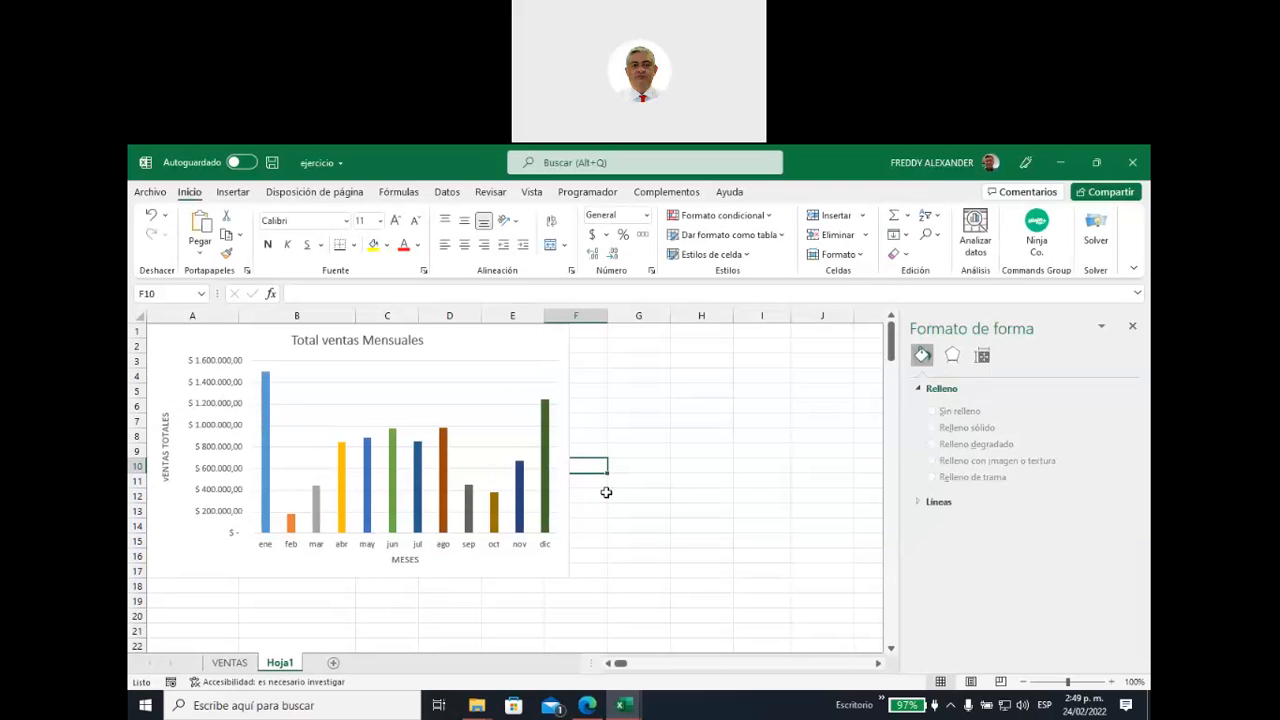
Step: Move the chart aside to view the pivot table beneath it, and place it back over the table
{"action": "left_click_drag", "start_coordinate": [453, 340], "coordinate": [668, 336]}
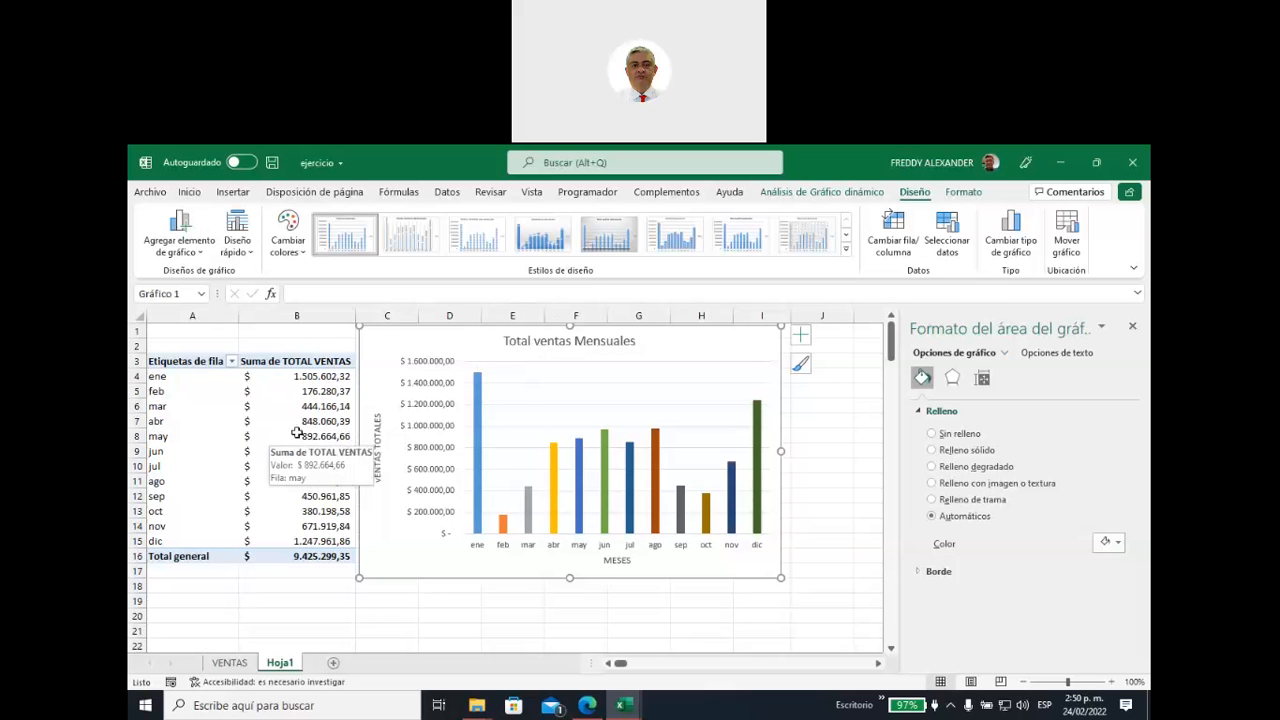
{"action": "left_click_drag", "start_coordinate": [480, 343], "coordinate": [270, 339]}
{"action": "left_click", "coordinate": [638, 436]}
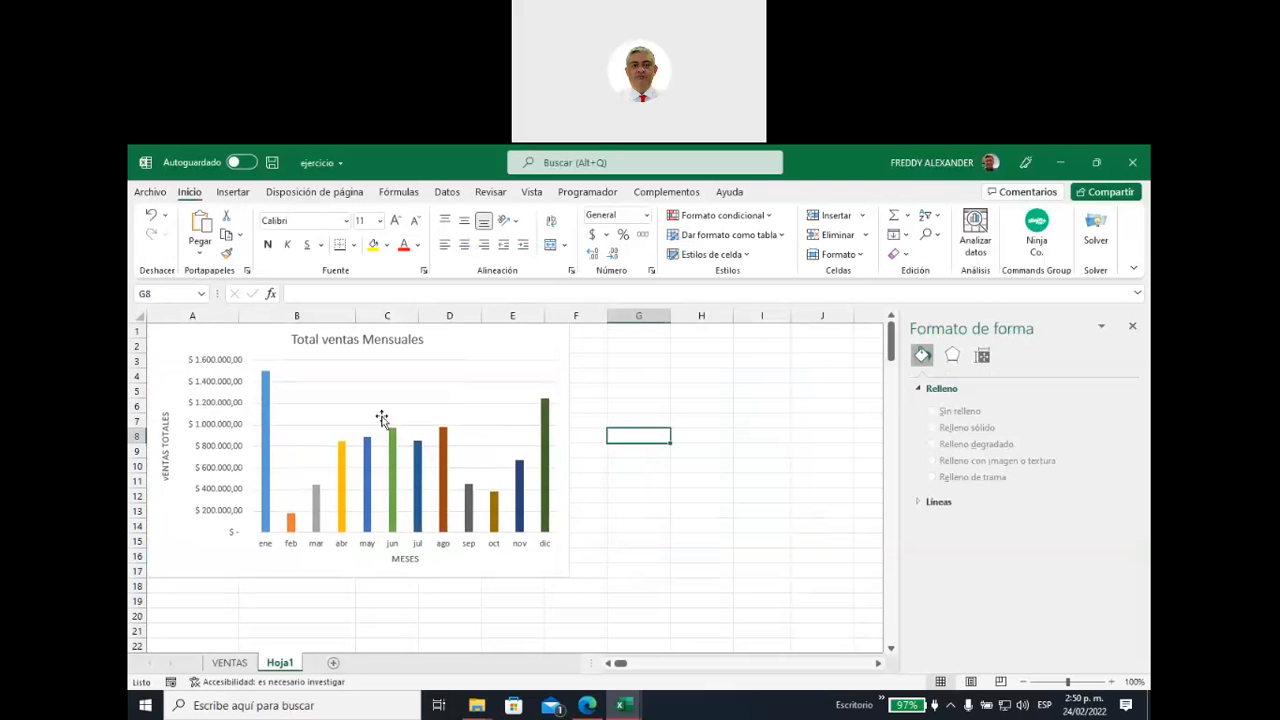
{"action": "left_click", "coordinate": [546, 412]}
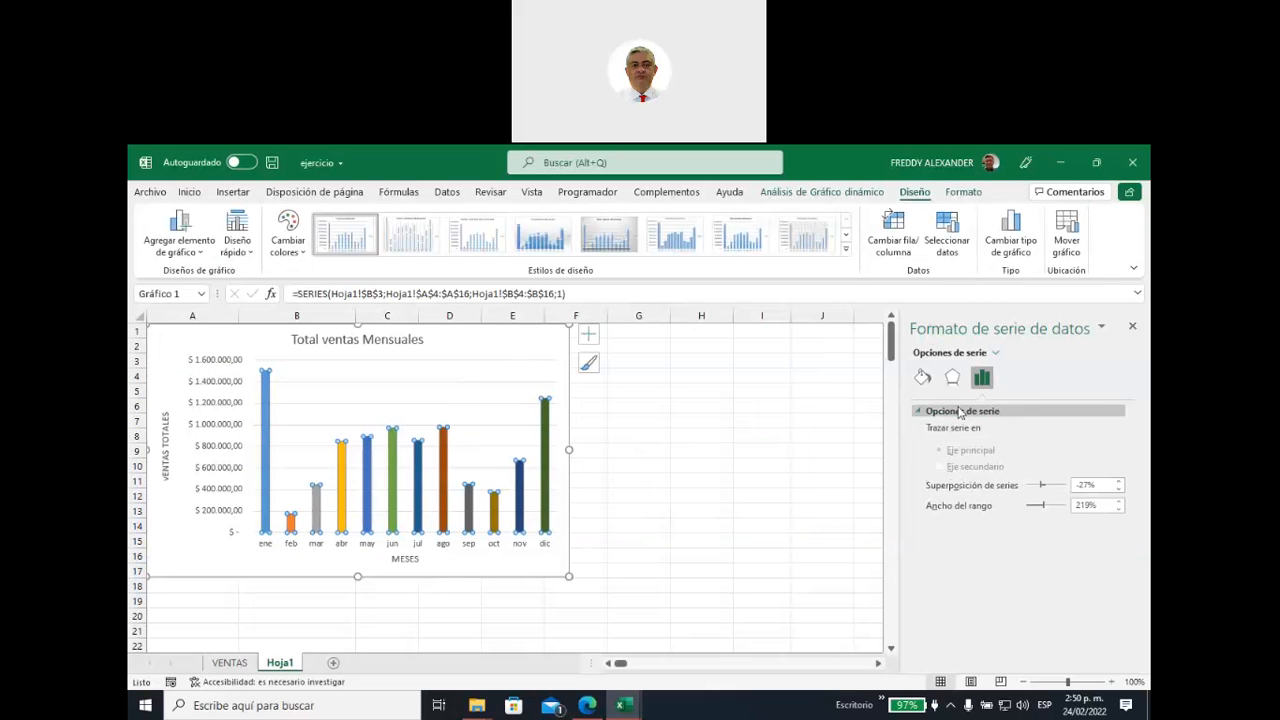
{"action": "left_click", "coordinate": [921, 379]}
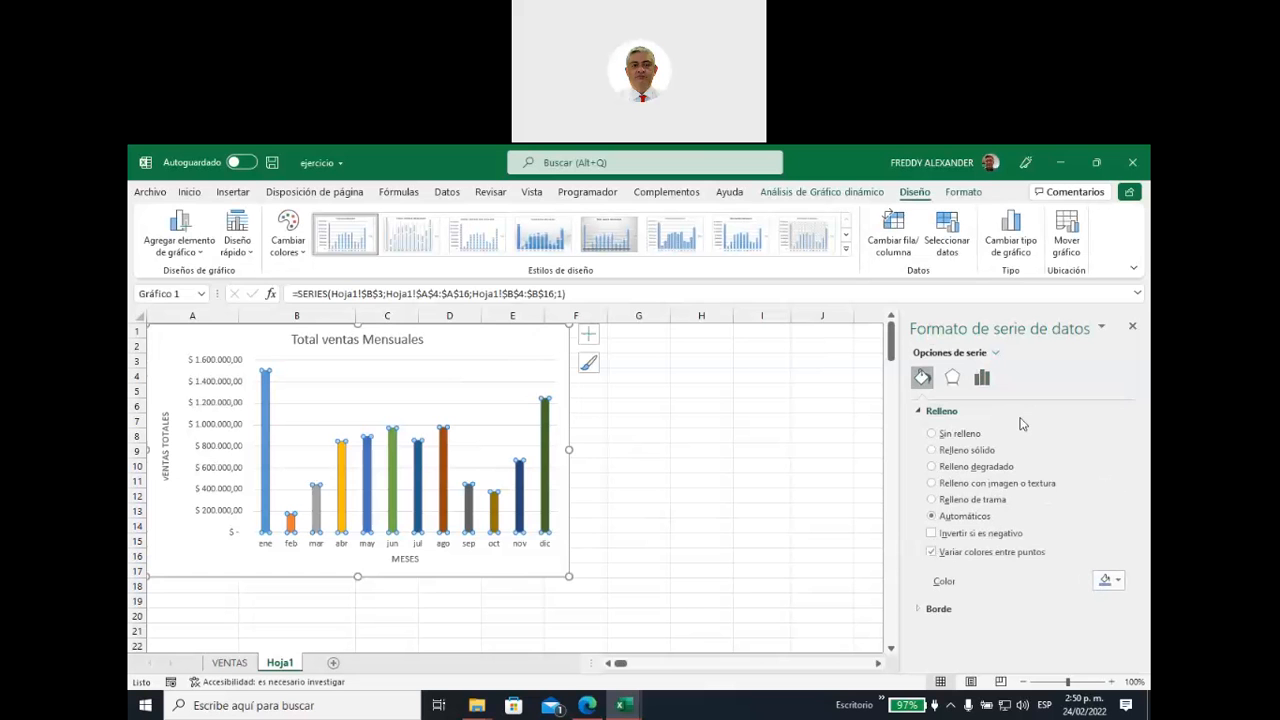
{"action": "left_click", "coordinate": [952, 378]}
{"action": "left_click", "coordinate": [981, 382]}
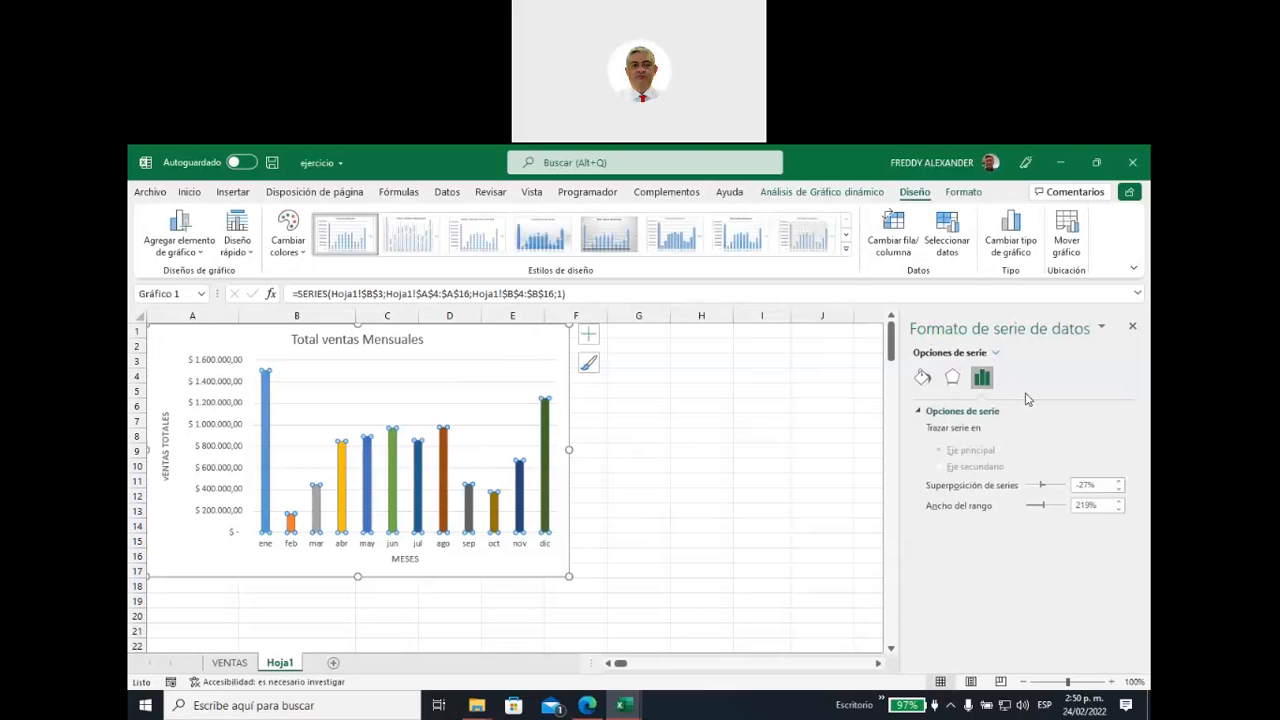
{"action": "left_click", "coordinate": [523, 341]}
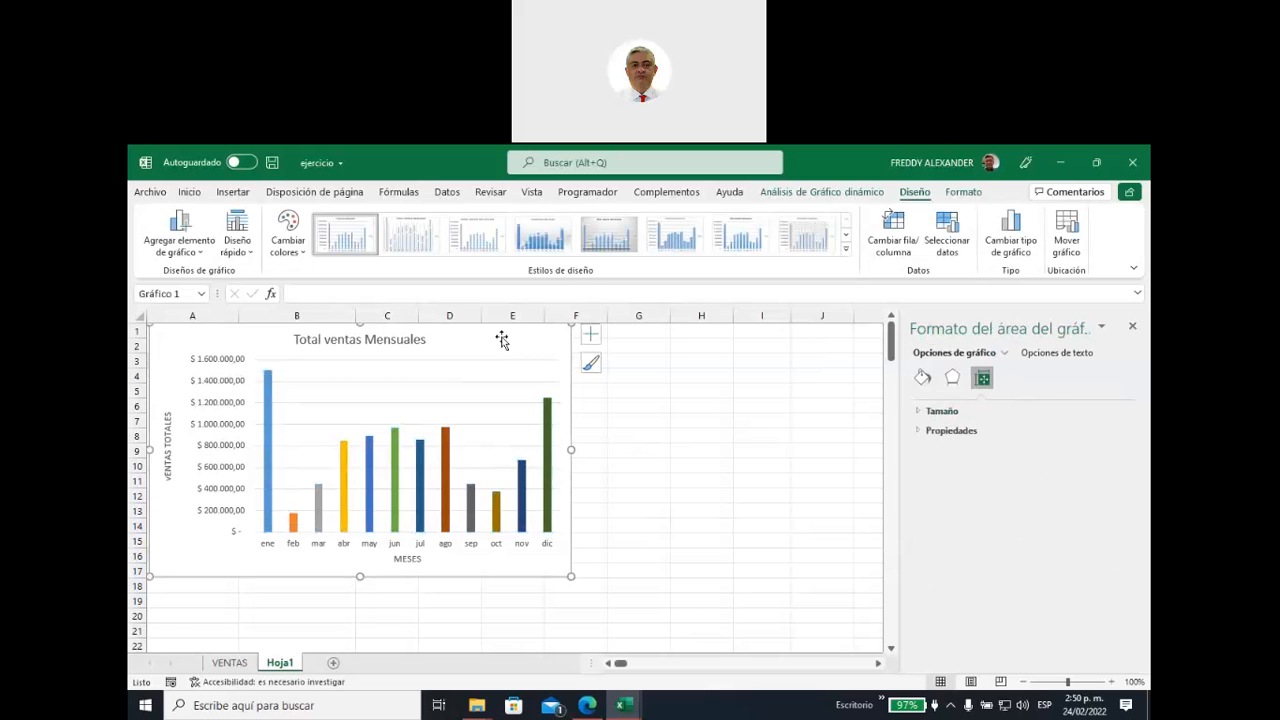
{"action": "left_click", "coordinate": [1055, 358]}
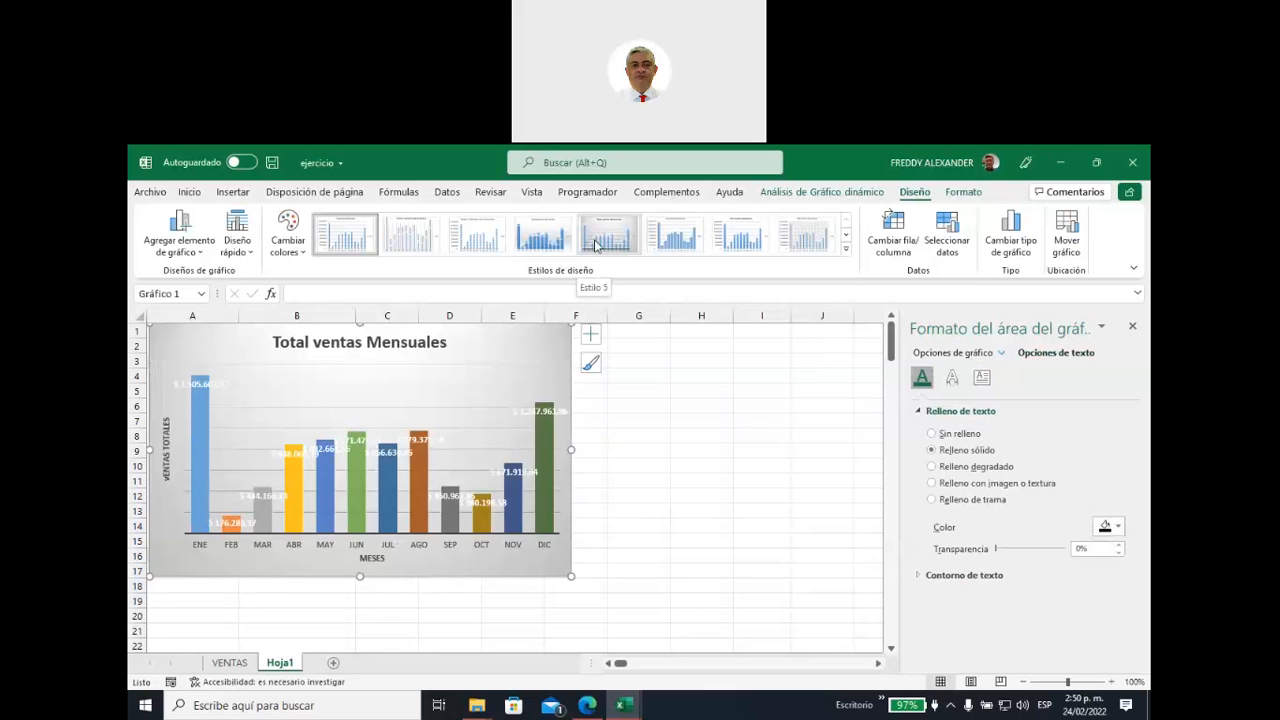
Step: Add data labels to the monthly sales columns at the outside end (Extremo externo)
{"action": "left_click", "coordinate": [590, 334]}
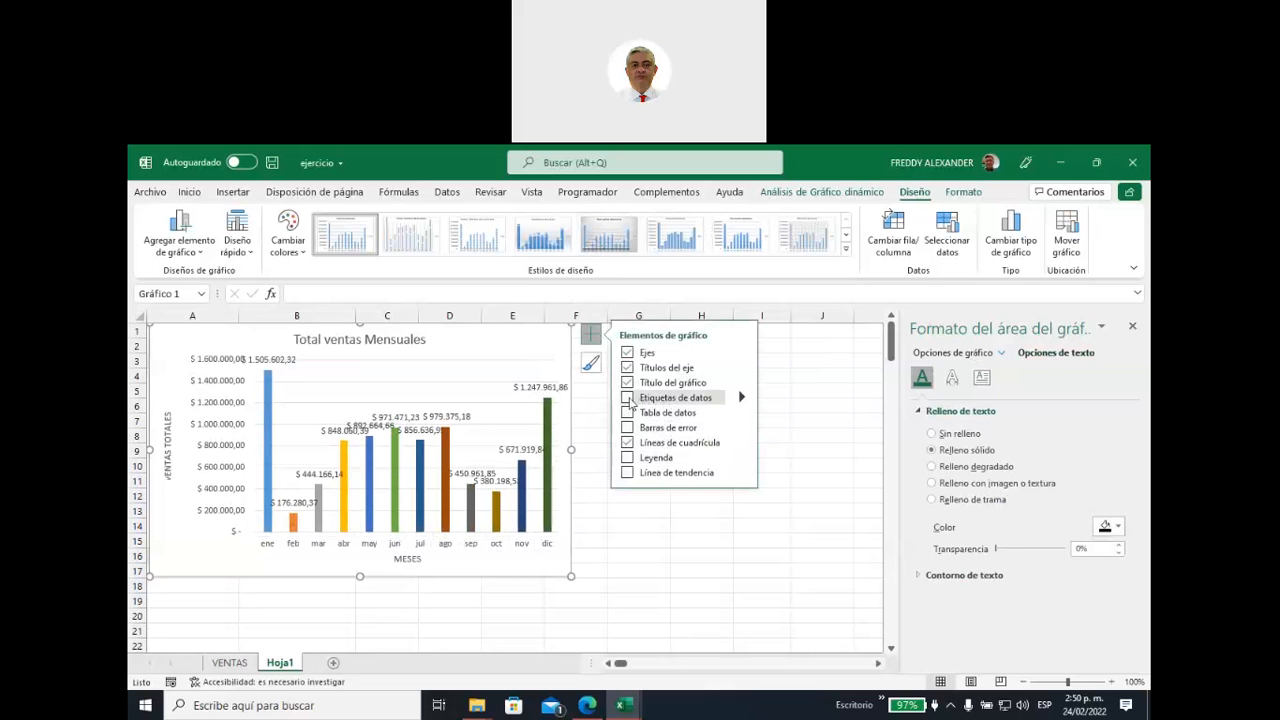
{"action": "left_click", "coordinate": [741, 397]}
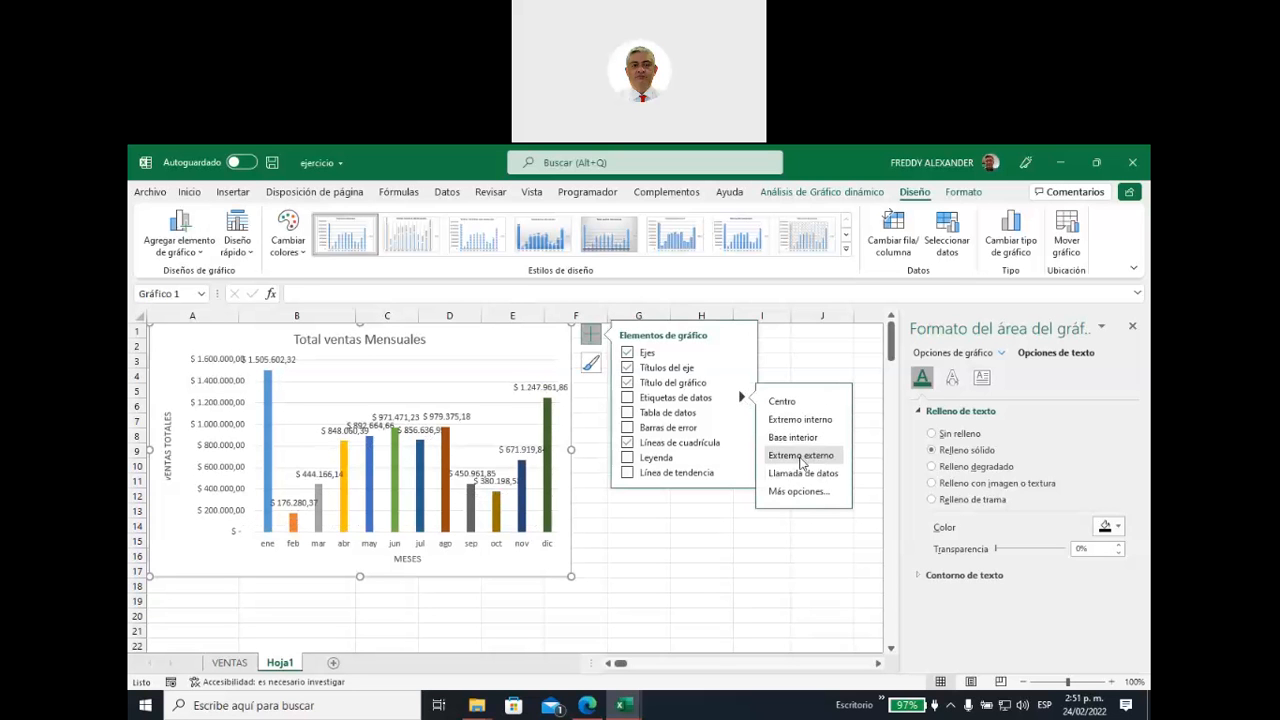
{"action": "left_click", "coordinate": [802, 457]}
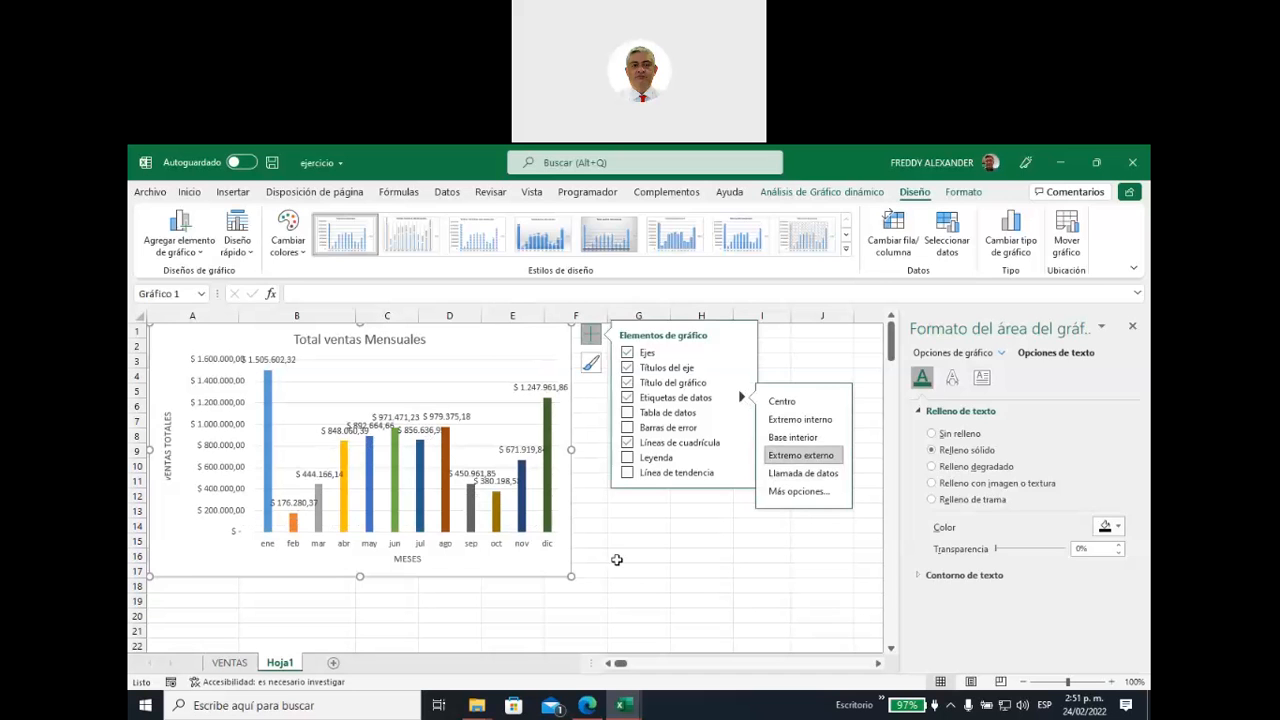
{"action": "left_click", "coordinate": [625, 556]}
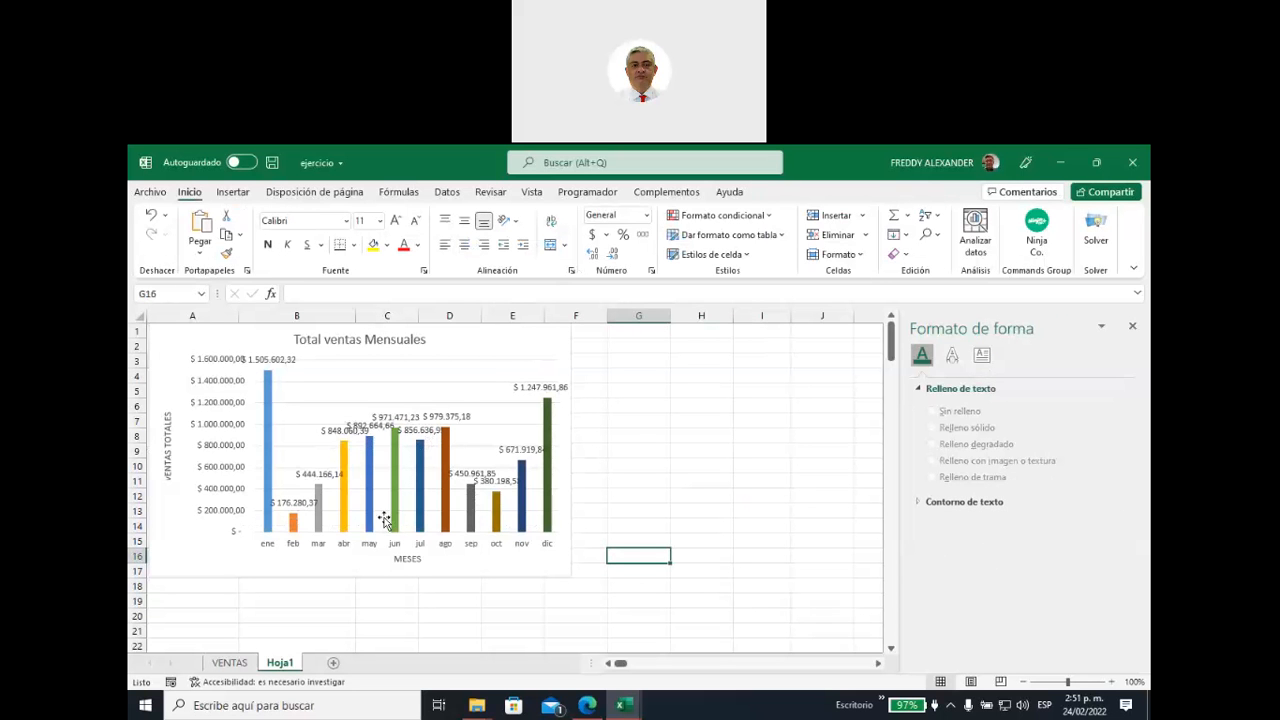
Step: Select the data labels of the monthly columns and show their text box alignment options
{"action": "left_click", "coordinate": [326, 436]}
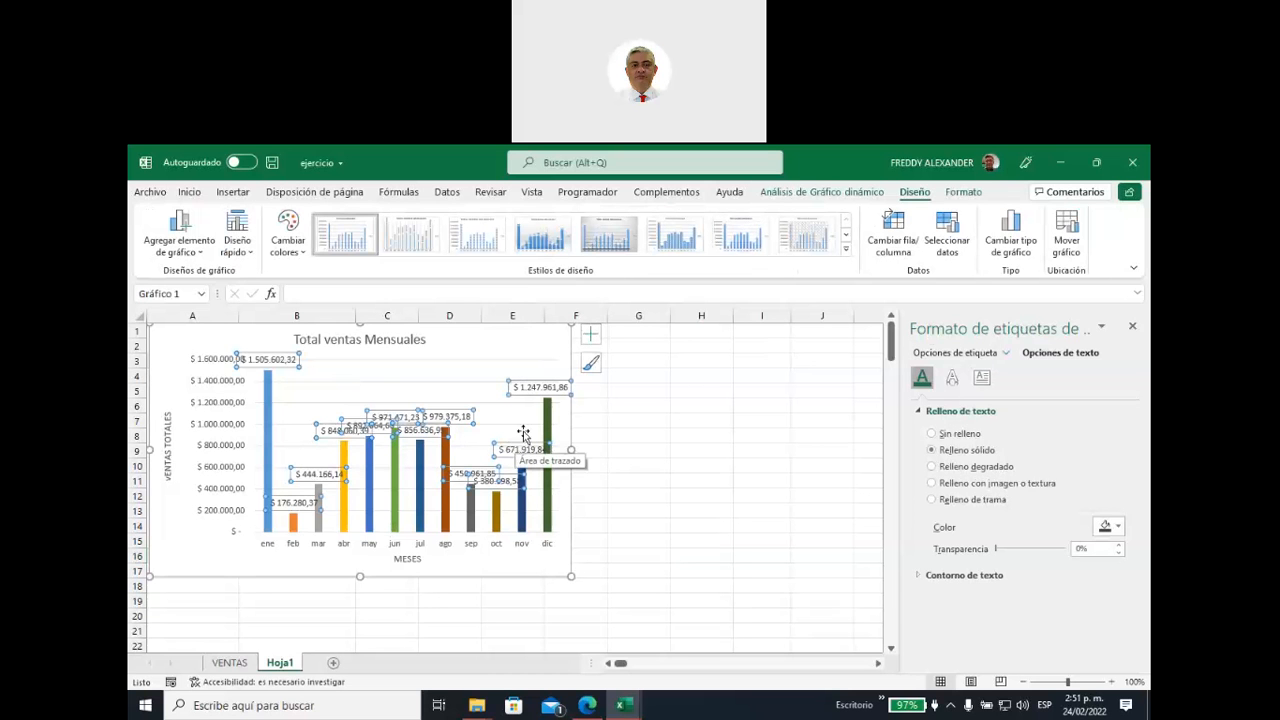
{"action": "left_click", "coordinate": [981, 381]}
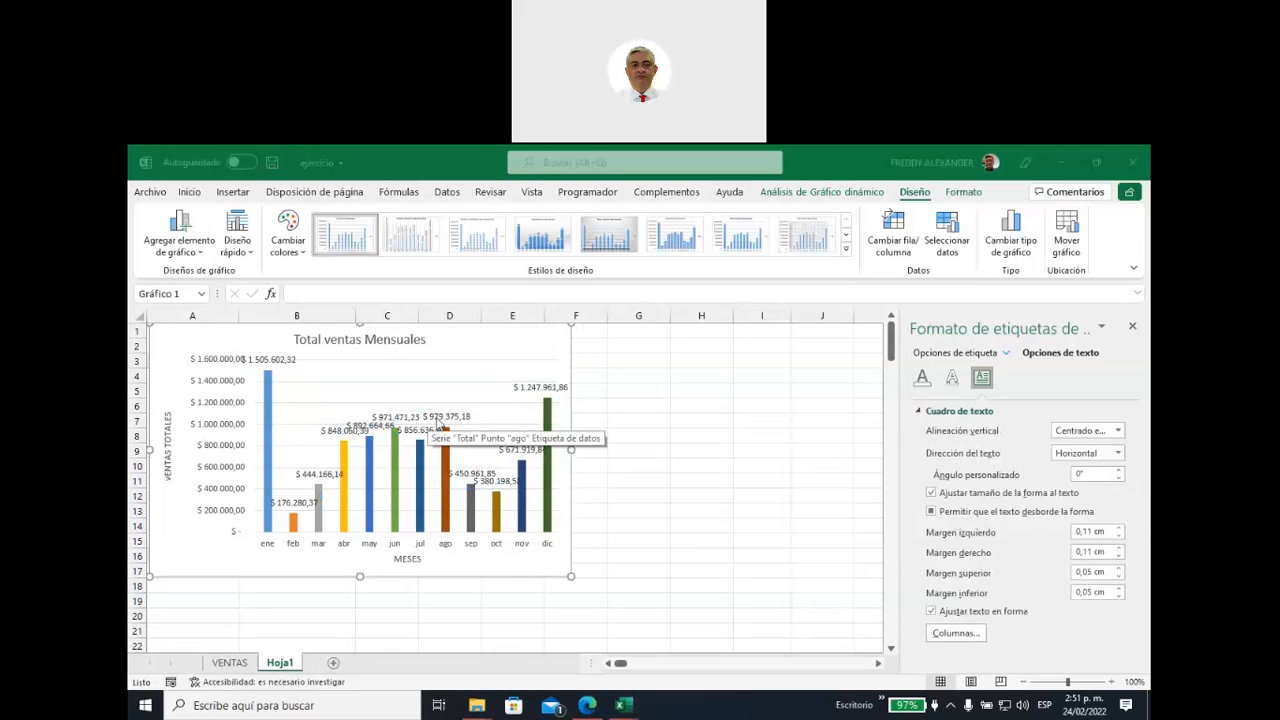
{"action": "left_click", "coordinate": [437, 421]}
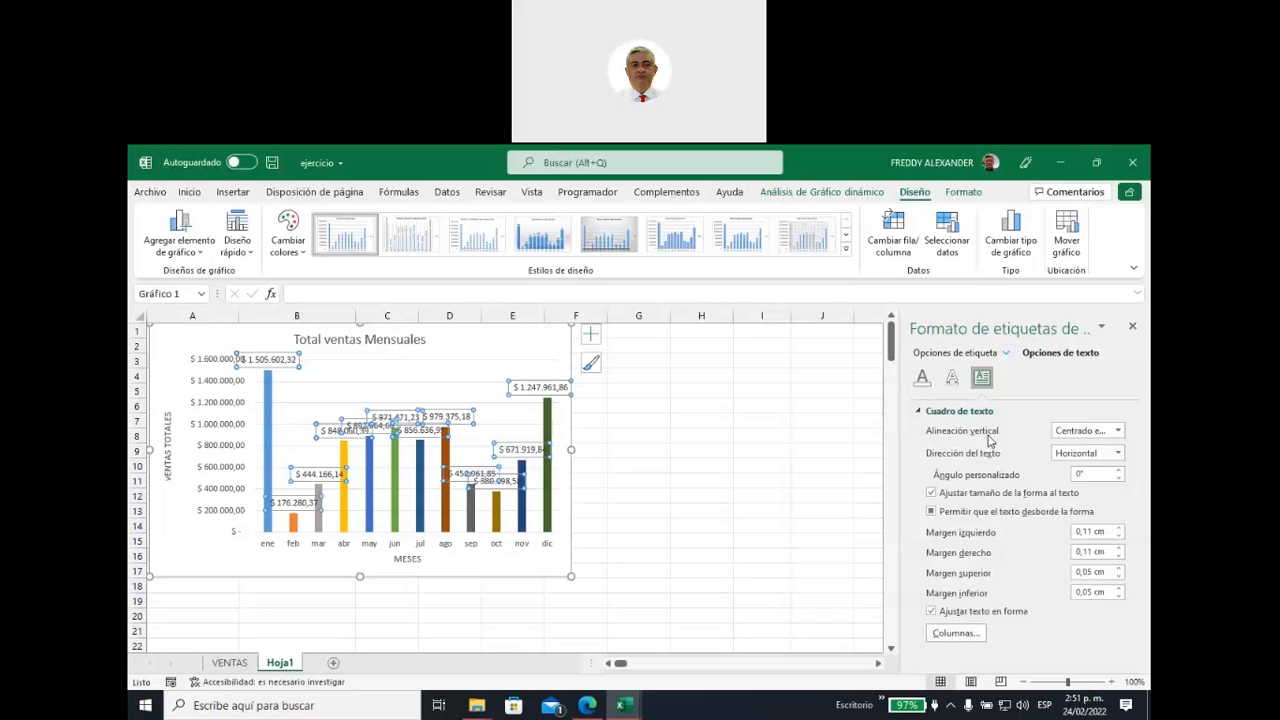
Step: Set the custom text angle of the monthly data labels to -44°
{"action": "left_click", "coordinate": [1118, 453]}
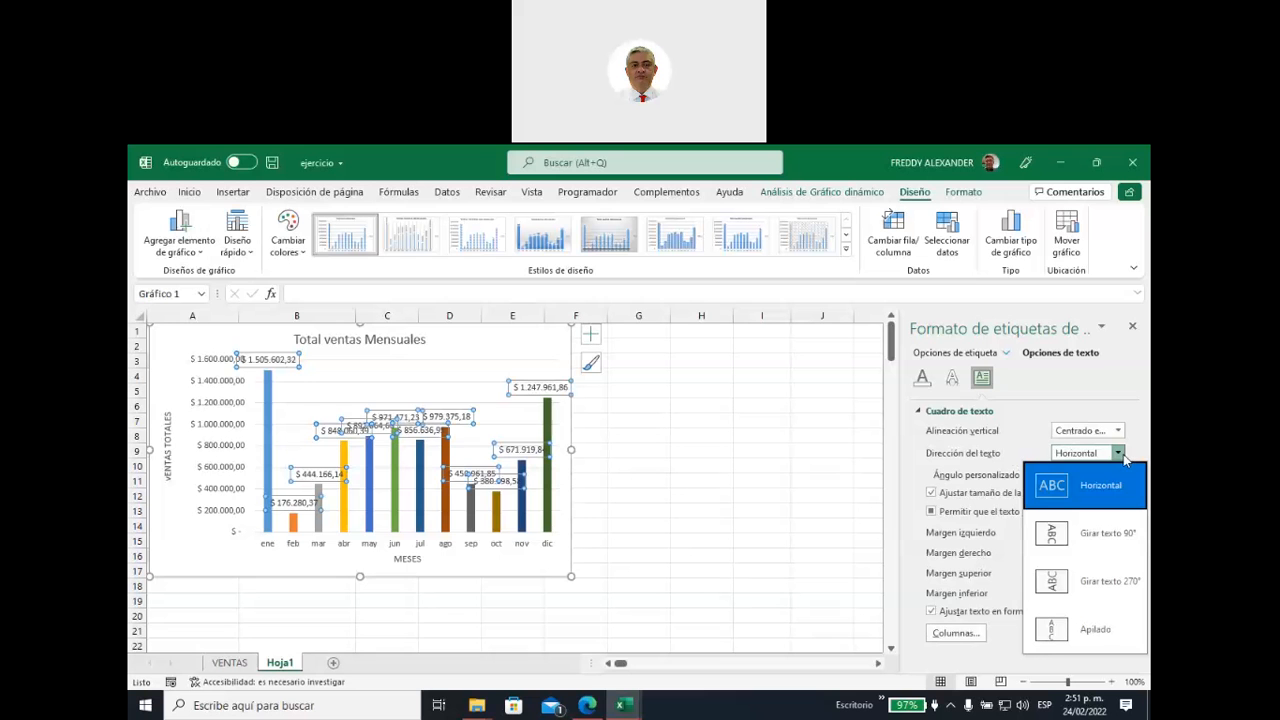
{"action": "left_click", "coordinate": [1134, 433]}
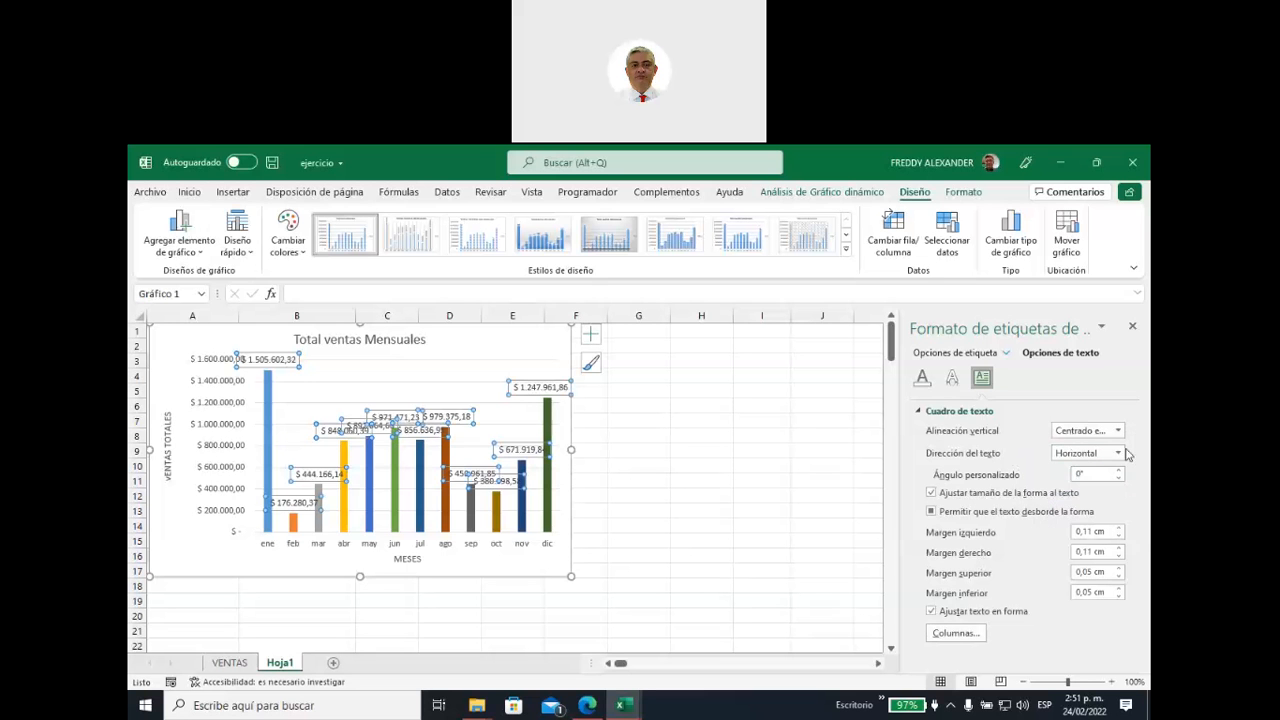
{"action": "left_click", "coordinate": [1119, 471]}
{"action": "left_click", "coordinate": [1119, 471]}
{"action": "left_click", "coordinate": [1119, 471]}
{"action": "left_click", "coordinate": [1119, 471]}
{"action": "left_click", "coordinate": [1119, 471]}
{"action": "left_click", "coordinate": [1119, 471]}
{"action": "left_click", "coordinate": [1119, 471]}
{"action": "left_click", "coordinate": [1119, 482]}
{"action": "left_click", "coordinate": [1119, 482]}
{"action": "left_click", "coordinate": [1119, 482]}
{"action": "left_click", "coordinate": [1119, 482]}
{"action": "left_click", "coordinate": [1119, 482]}
{"action": "left_click", "coordinate": [1119, 482]}
{"action": "left_click", "coordinate": [1119, 482]}
{"action": "left_click", "coordinate": [1119, 482]}
{"action": "left_click", "coordinate": [1119, 482]}
{"action": "left_click", "coordinate": [1119, 482]}
{"action": "left_click", "coordinate": [1119, 482]}
{"action": "left_click", "coordinate": [1119, 482]}
{"action": "left_click", "coordinate": [1119, 482]}
{"action": "left_click", "coordinate": [1119, 482]}
{"action": "left_click", "coordinate": [1119, 482]}
{"action": "left_click", "coordinate": [1119, 482]}
{"action": "left_click", "coordinate": [1119, 482]}
{"action": "left_click", "coordinate": [1119, 482]}
{"action": "left_click", "coordinate": [1119, 482]}
{"action": "left_click", "coordinate": [1119, 482]}
{"action": "left_click", "coordinate": [1119, 482]}
{"action": "left_click", "coordinate": [1119, 482]}
{"action": "left_click", "coordinate": [1119, 482]}
{"action": "left_click", "coordinate": [1119, 482]}
{"action": "left_click", "coordinate": [1119, 482]}
{"action": "left_click", "coordinate": [1119, 482]}
{"action": "left_click", "coordinate": [1119, 482]}
{"action": "left_click", "coordinate": [1119, 482]}
{"action": "left_click", "coordinate": [1119, 482]}
{"action": "left_click", "coordinate": [1119, 482]}
{"action": "left_click", "coordinate": [1119, 482]}
{"action": "left_click", "coordinate": [1119, 482]}
{"action": "left_click", "coordinate": [1119, 482]}
{"action": "left_click", "coordinate": [1119, 482]}
{"action": "left_click", "coordinate": [1119, 482]}
{"action": "left_click", "coordinate": [1119, 482]}
{"action": "left_click", "coordinate": [1119, 482]}
{"action": "left_click", "coordinate": [1119, 482]}
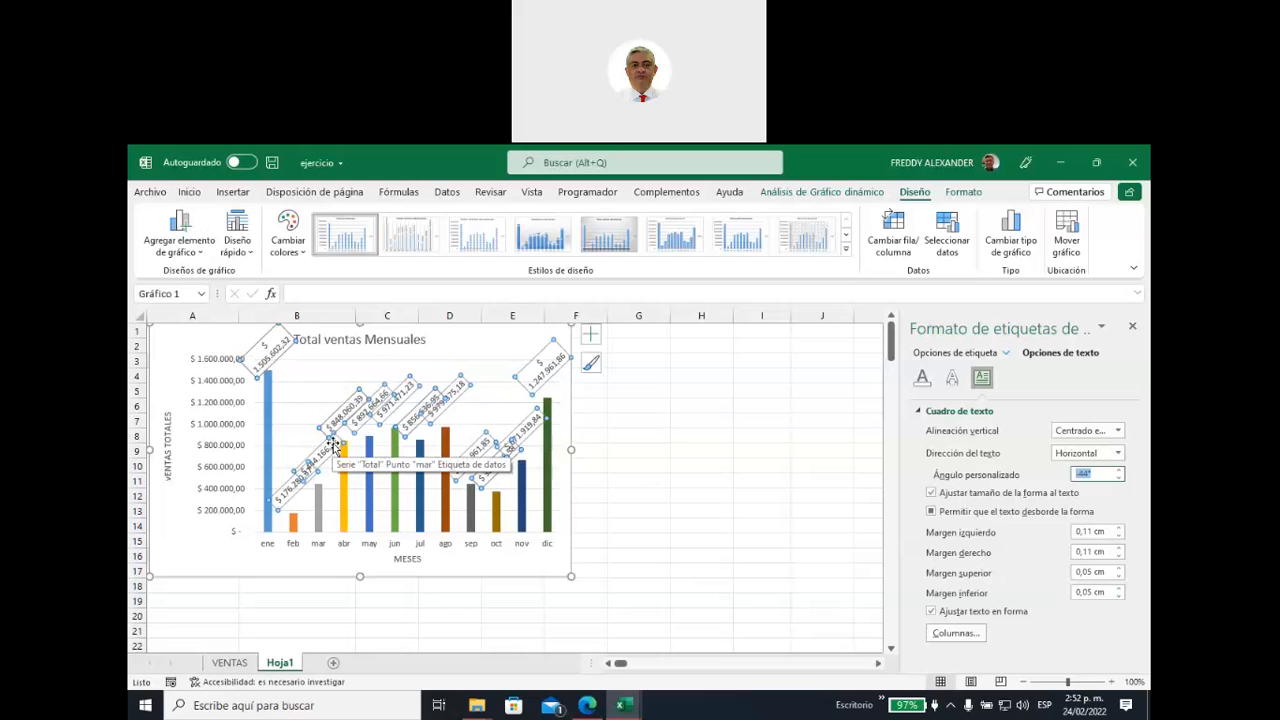
Step: Reduce the font size of the monthly data labels to 8
{"action": "left_click", "coordinate": [190, 193]}
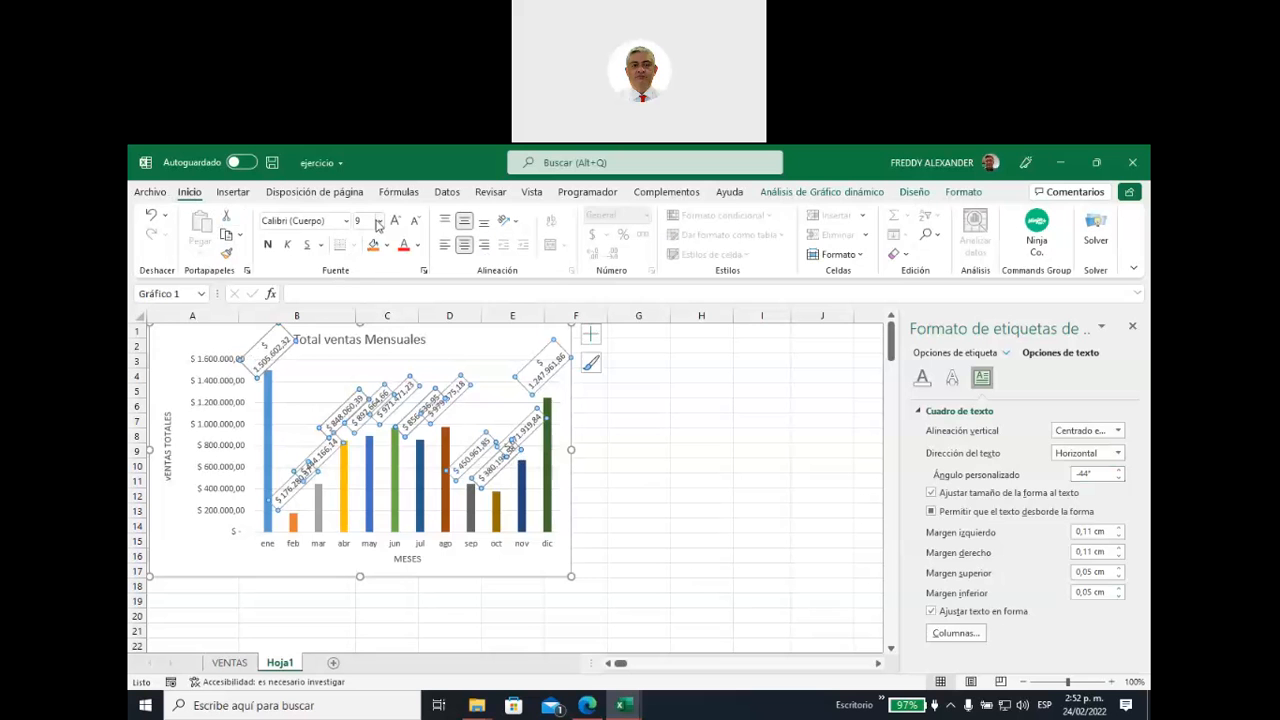
{"action": "left_click", "coordinate": [380, 221]}
{"action": "left_click", "coordinate": [372, 240]}
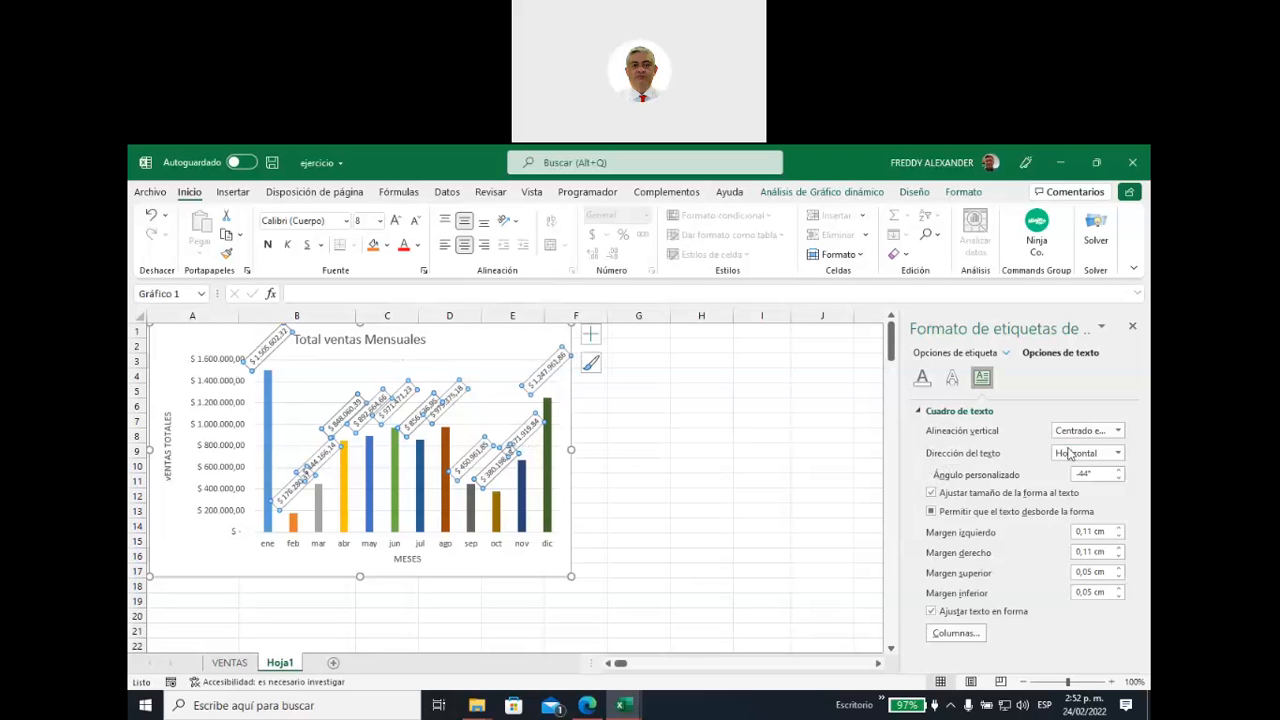
Step: Set the text direction of the monthly data labels to a 270° rotation (Girar texto 270°)
{"action": "left_click", "coordinate": [1118, 454]}
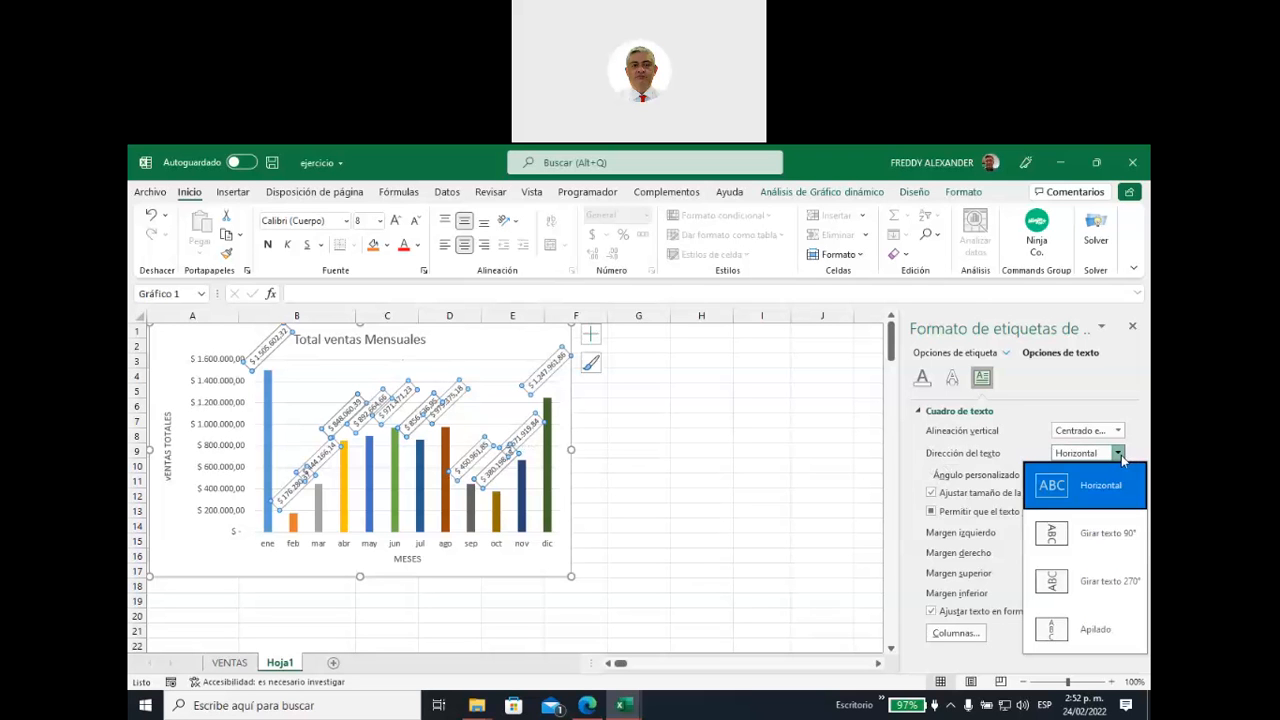
{"action": "left_click", "coordinate": [1128, 583]}
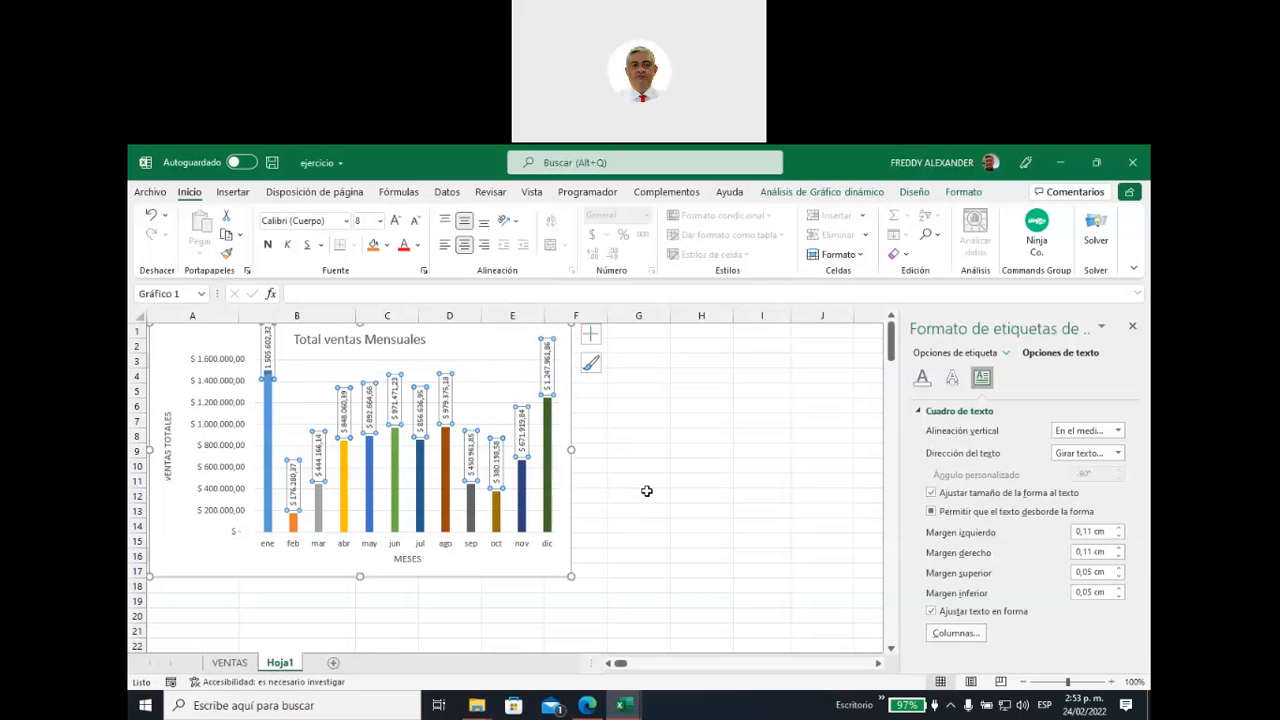
{"action": "left_click", "coordinate": [649, 491]}
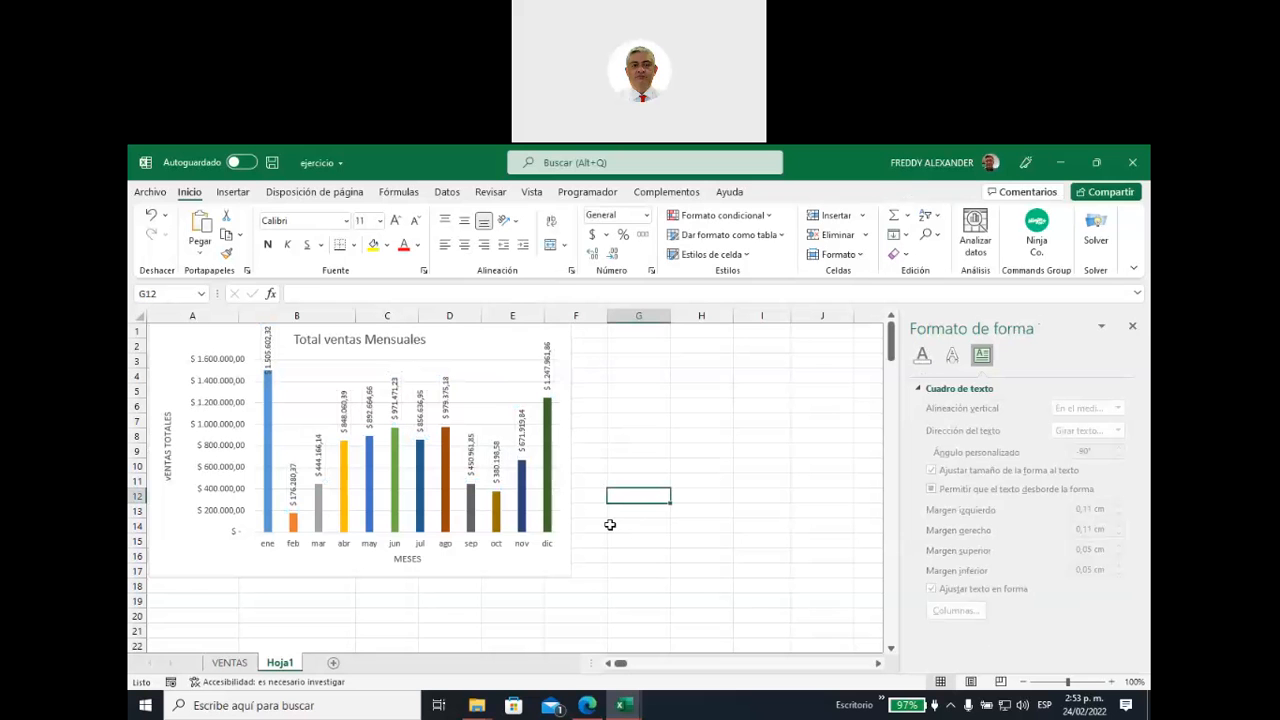
Step: Move the monthly chart beside the pivot table and choose the custom number format $ #.##0;-$ #.##0 for values B4:B16
{"action": "left_click", "coordinate": [226, 391]}
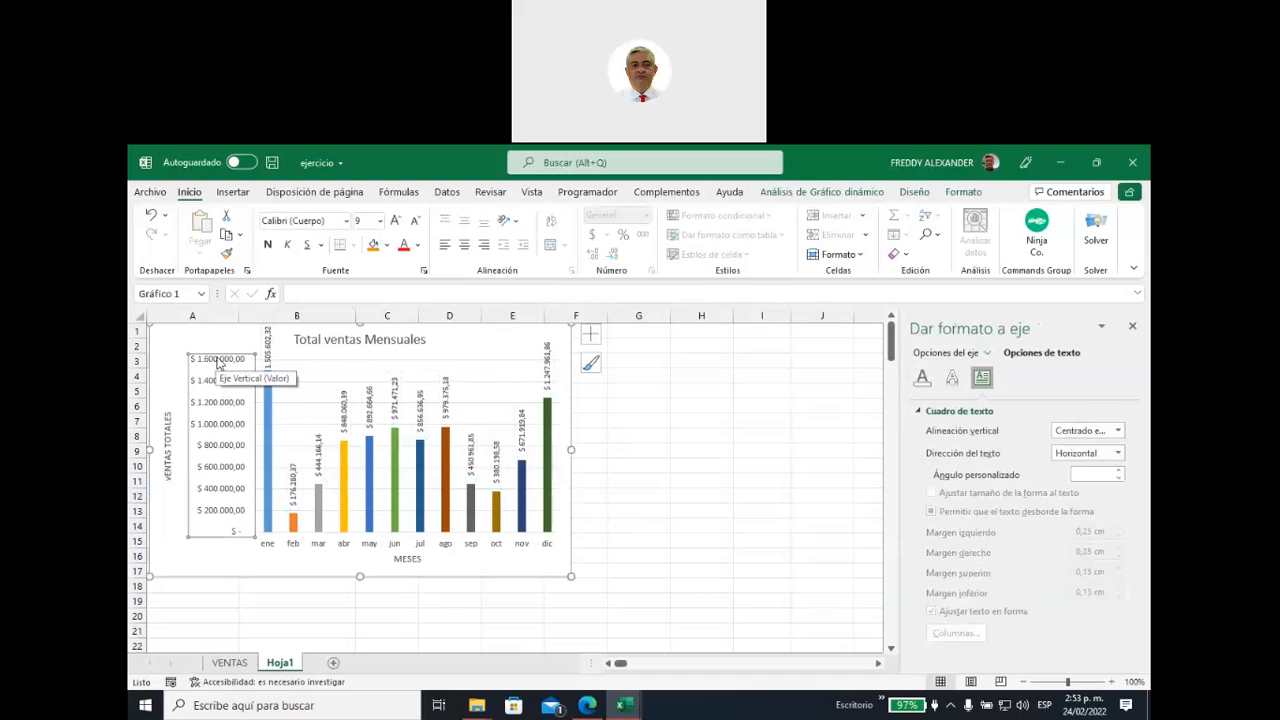
{"action": "left_click_drag", "start_coordinate": [452, 346], "coordinate": [666, 341]}
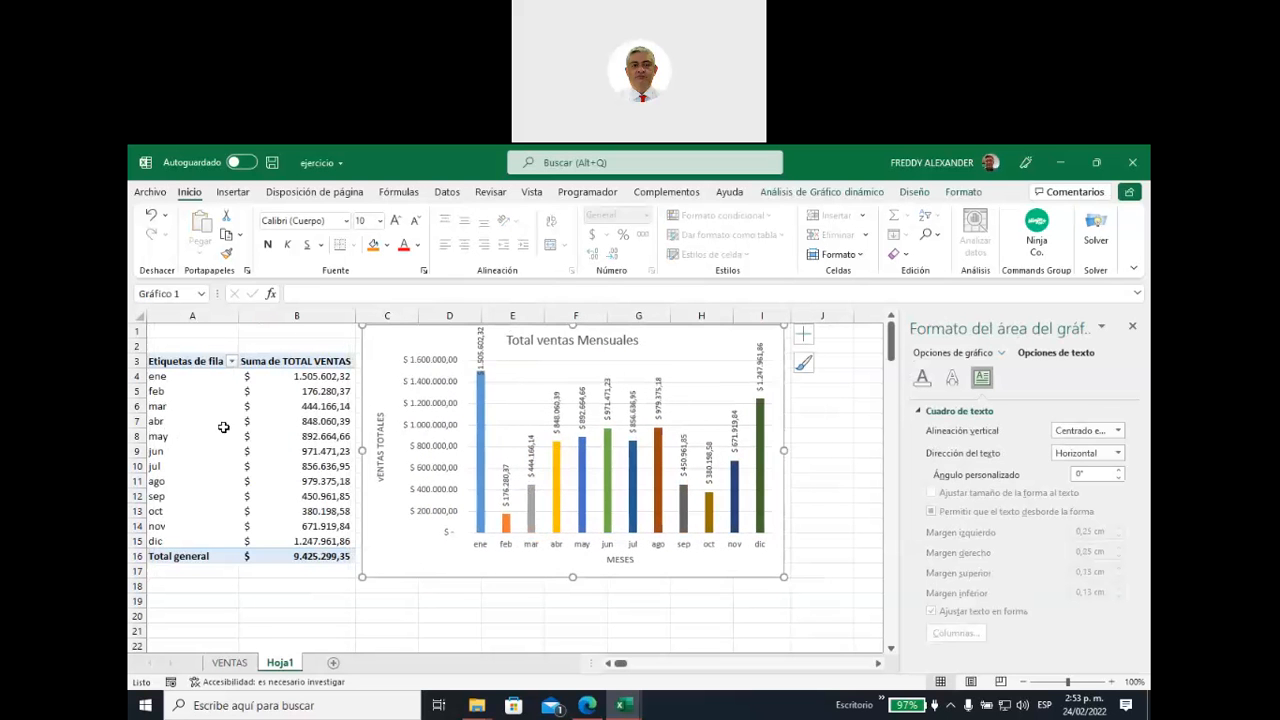
{"action": "left_click_drag", "start_coordinate": [290, 377], "coordinate": [300, 555]}
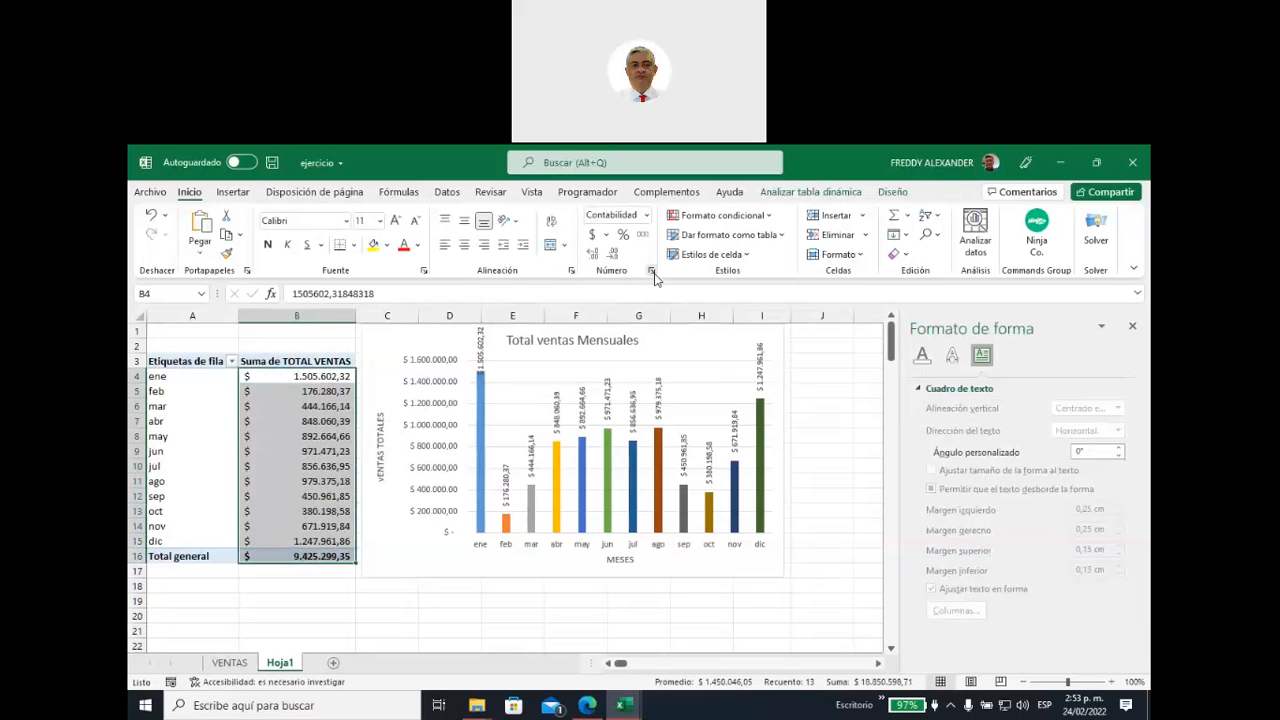
{"action": "left_click", "coordinate": [651, 271]}
{"action": "left_click", "coordinate": [595, 435]}
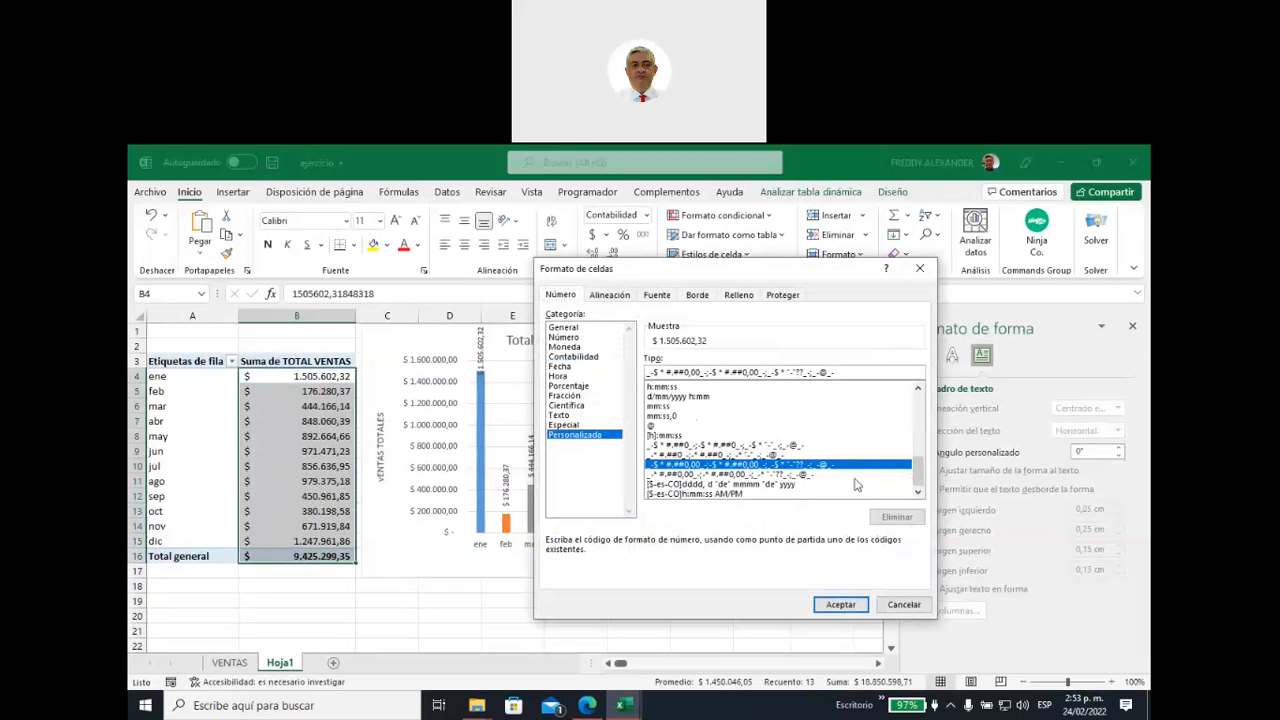
{"action": "scroll", "coordinate": [916, 478], "scroll_direction": "up", "scroll_amount": 2}
{"action": "scroll", "coordinate": [933, 393], "scroll_direction": "up", "scroll_amount": 5}
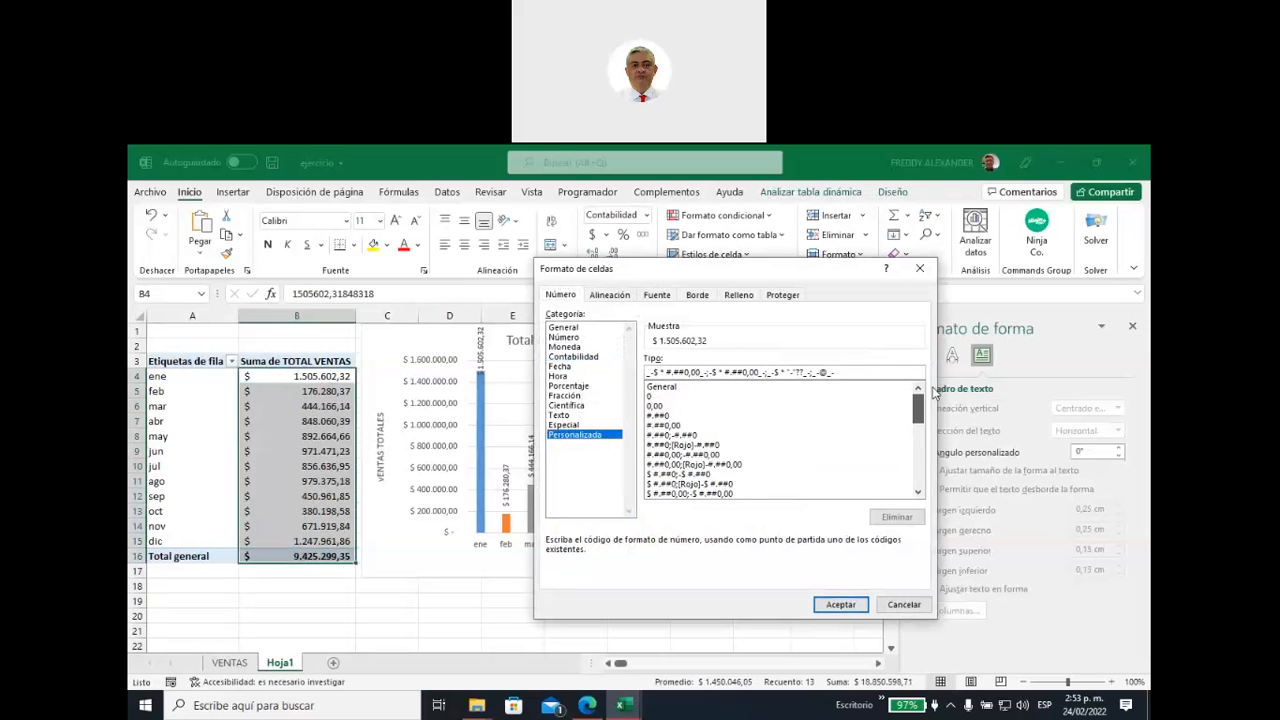
{"action": "left_click", "coordinate": [690, 474]}
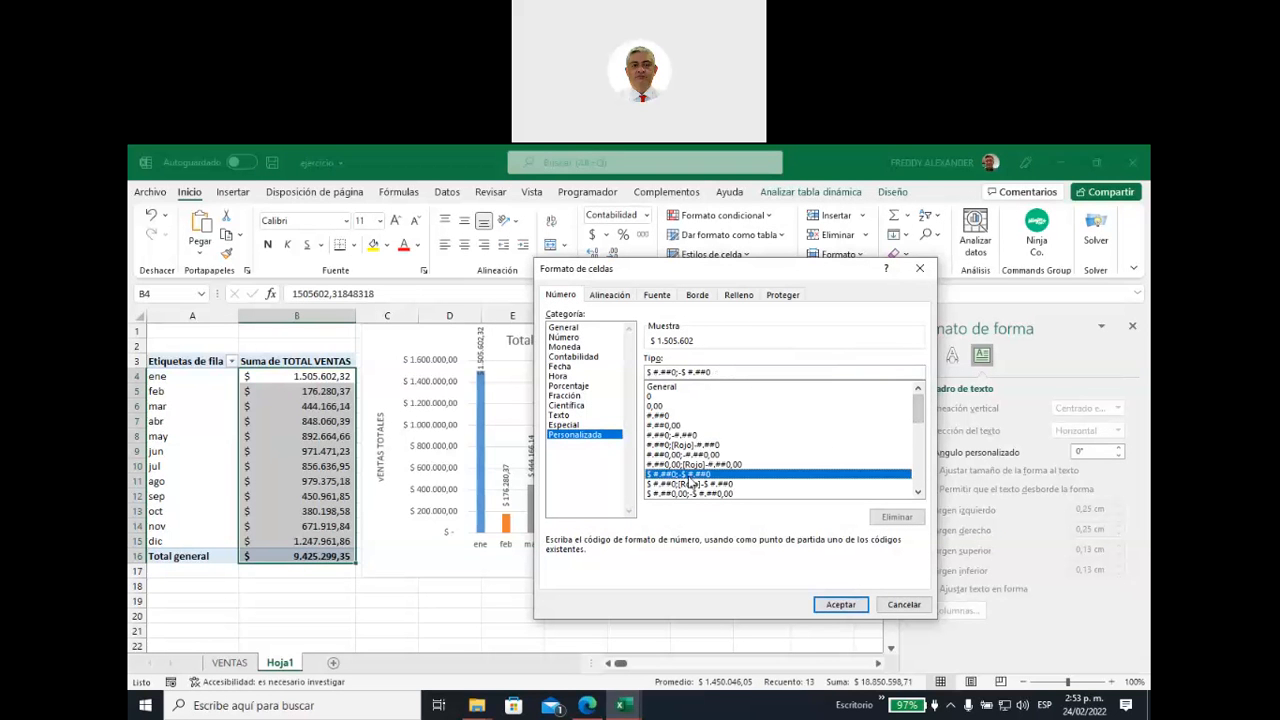
Step: Append a period to both sections of the custom format, giving $ #.##0.;-$ #.##0., and apply it to display thousands
{"action": "left_click", "coordinate": [677, 372]}
{"action": "type", "text": "."}
{"action": "left_click", "coordinate": [714, 372]}
{"action": "type", "text": "."}
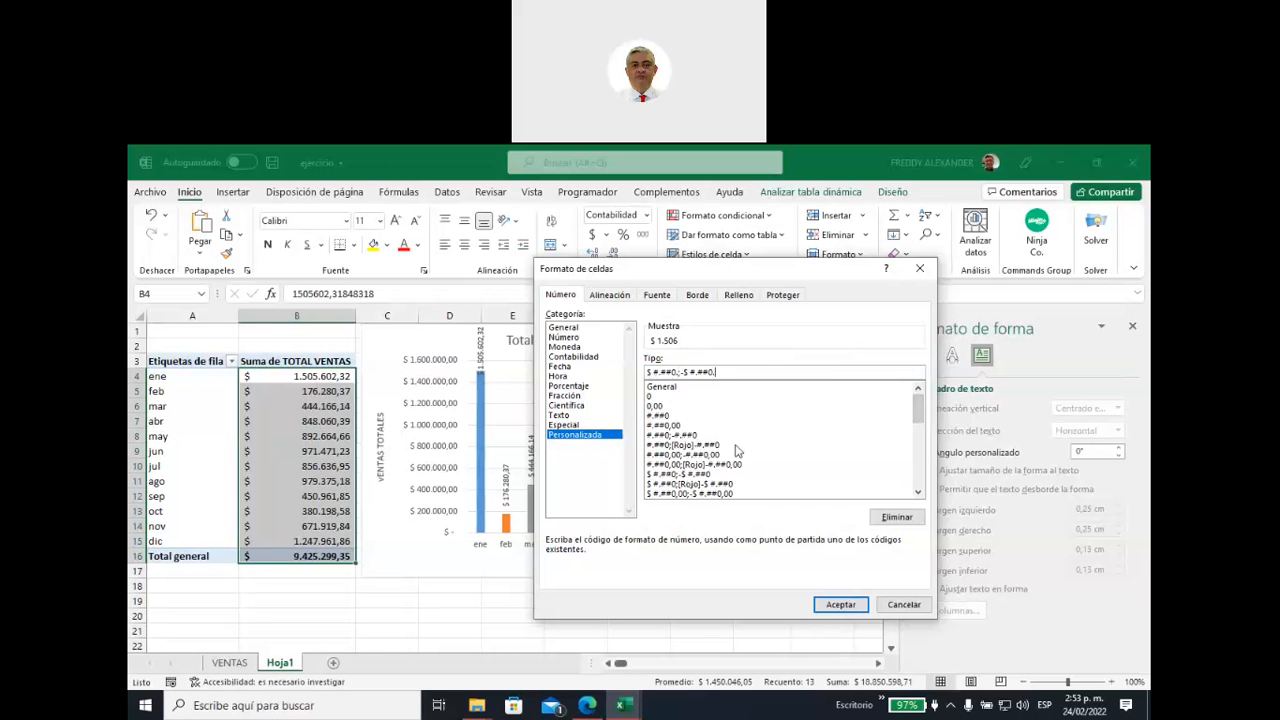
{"action": "left_click", "coordinate": [840, 605]}
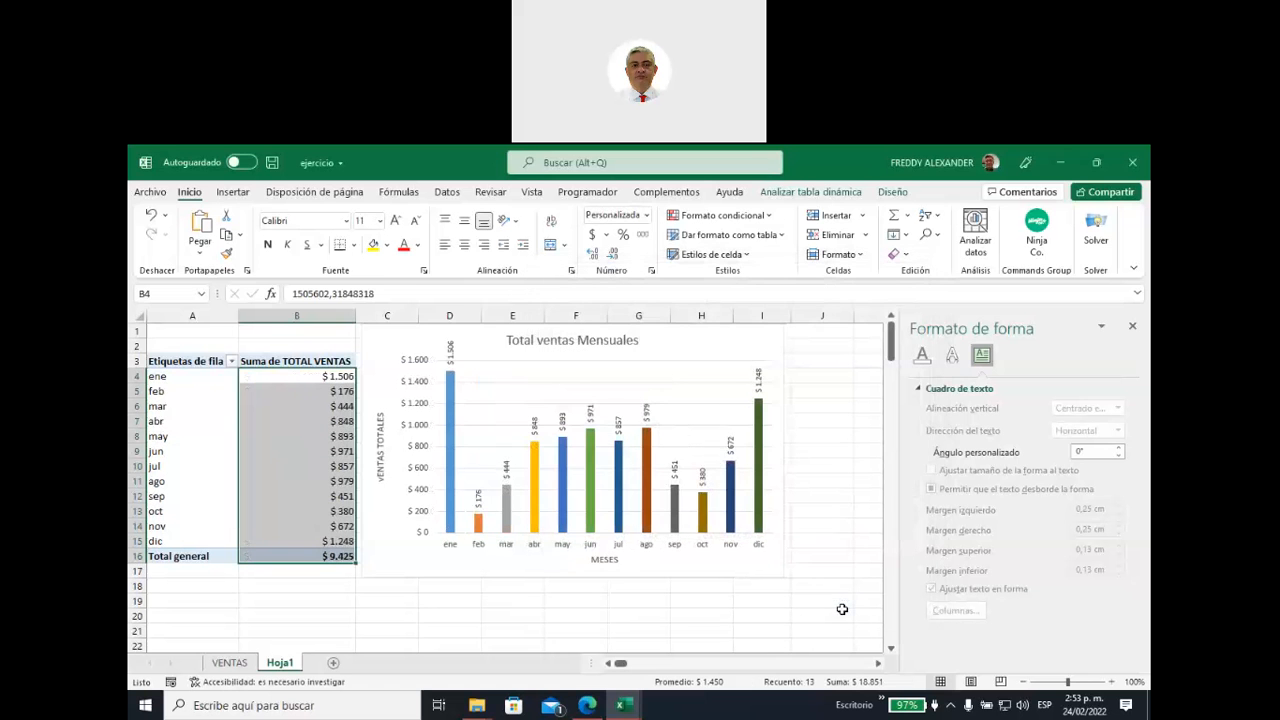
Step: Check the ene and dic sales values in the pivot table and move the monthly chart back over the table
{"action": "left_click", "coordinate": [286, 380]}
{"action": "left_click_drag", "start_coordinate": [286, 380], "coordinate": [276, 551]}
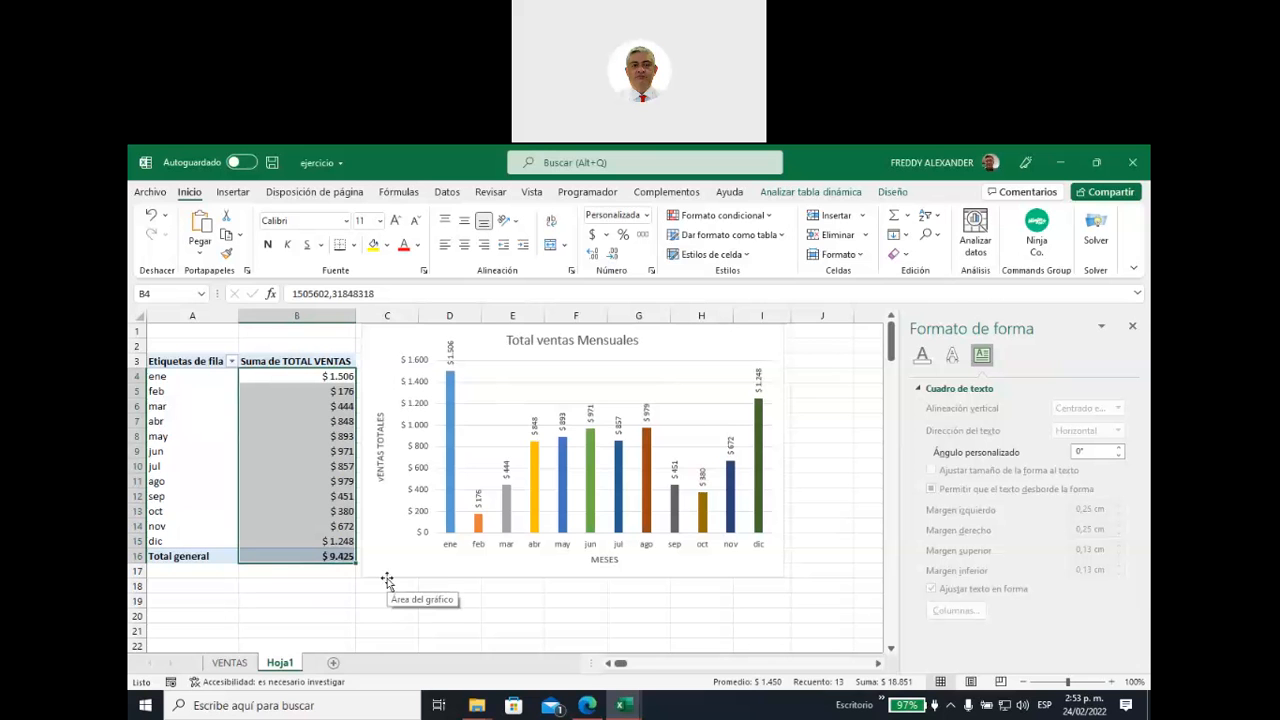
{"action": "left_click", "coordinate": [297, 379]}
{"action": "left_click", "coordinate": [296, 543]}
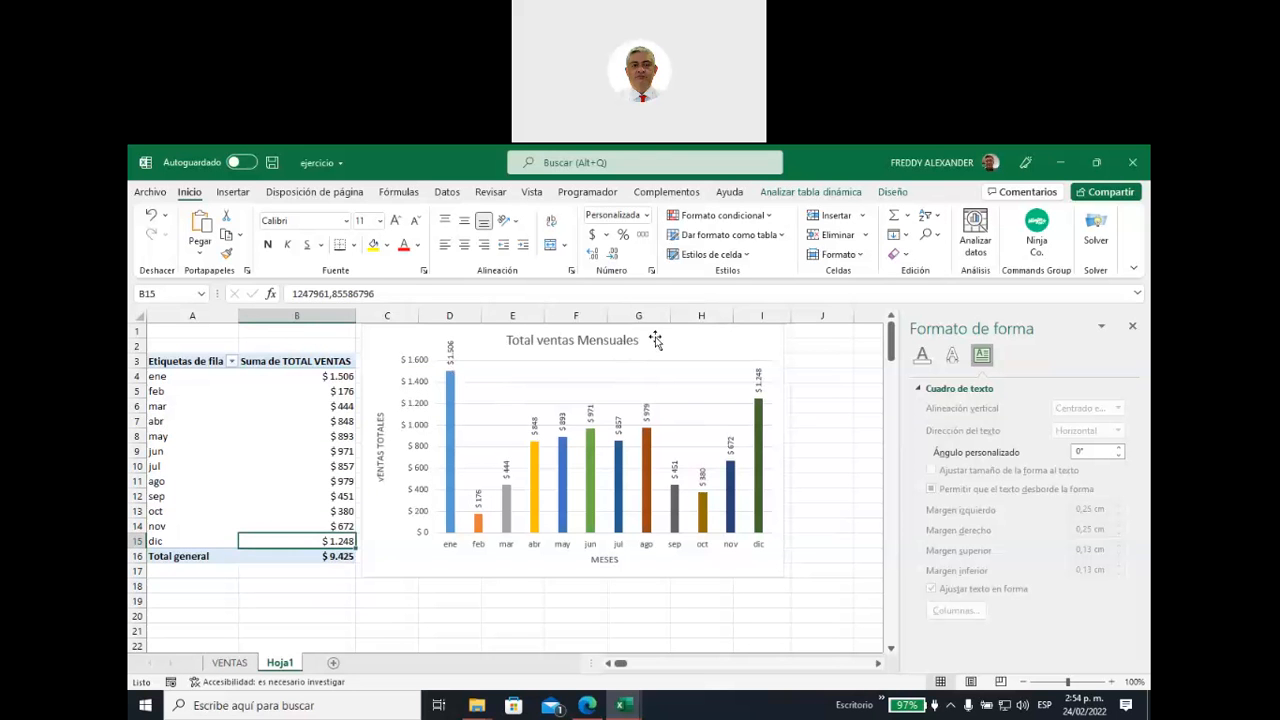
{"action": "left_click_drag", "start_coordinate": [655, 340], "coordinate": [656, 339]}
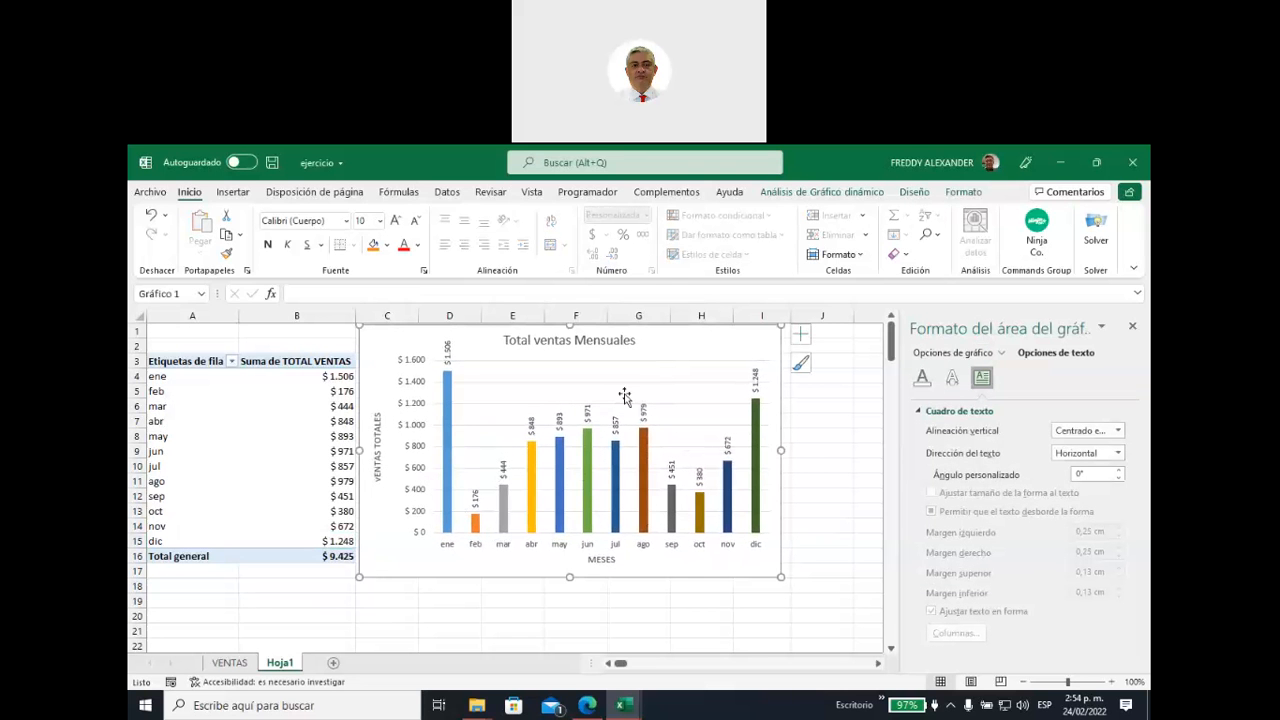
{"action": "mouse_move", "coordinate": [683, 340]}
{"action": "left_mouse_down"}
{"action": "mouse_move", "coordinate": [489, 360]}
{"action": "mouse_move", "coordinate": [471, 336]}
{"action": "left_mouse_up"}
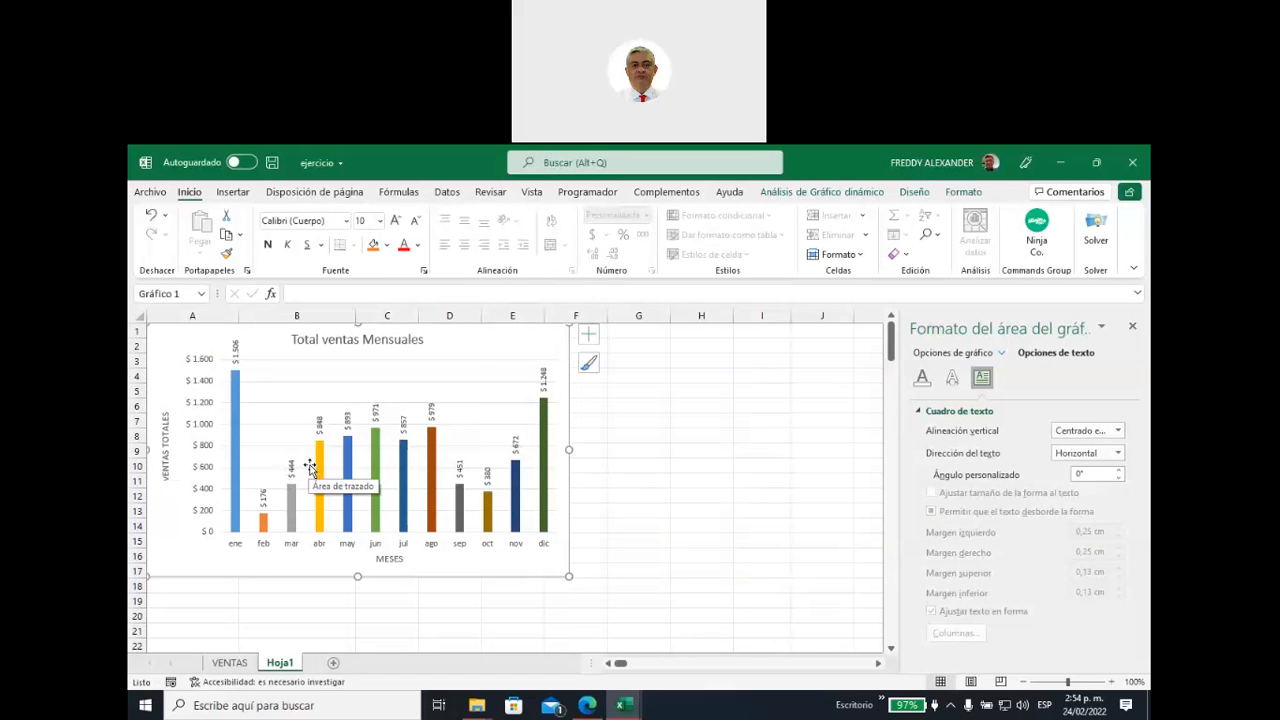
Step: Add "(miles)" on a second line below VENTAS TOTALES in the monthly chart's vertical axis title
{"action": "left_click", "coordinate": [165, 462]}
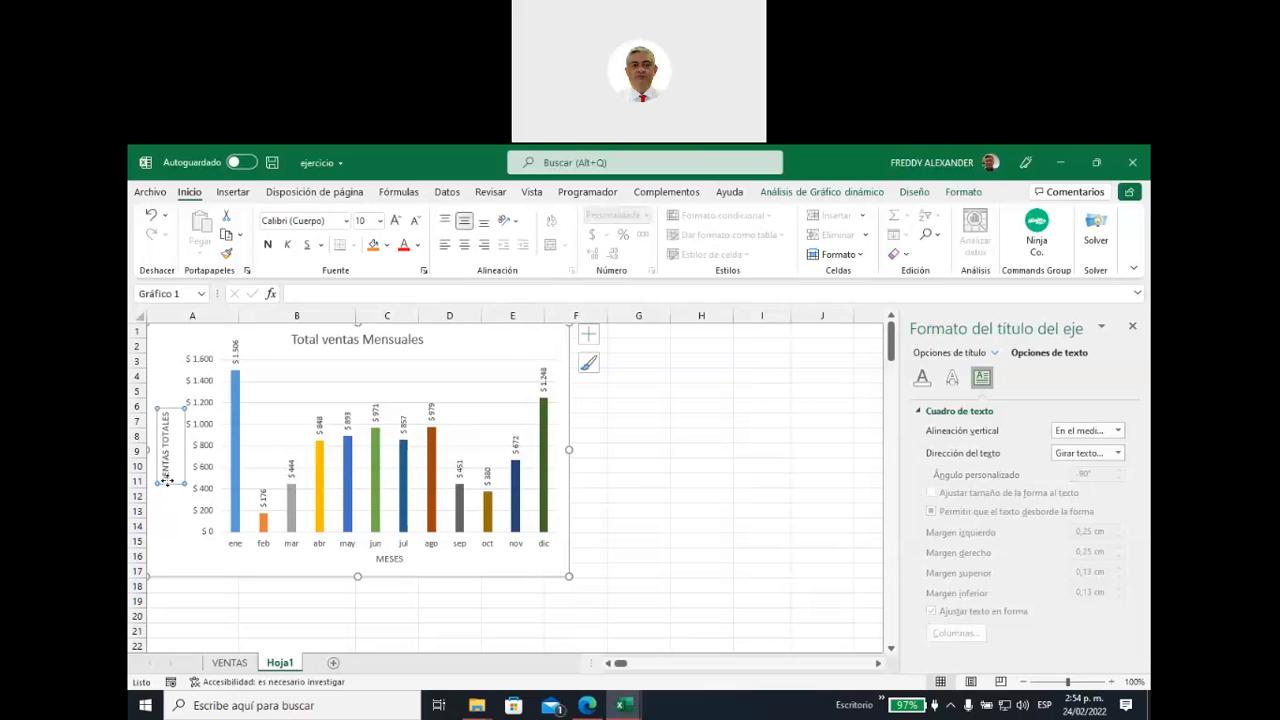
{"action": "double_click", "coordinate": [167, 473]}
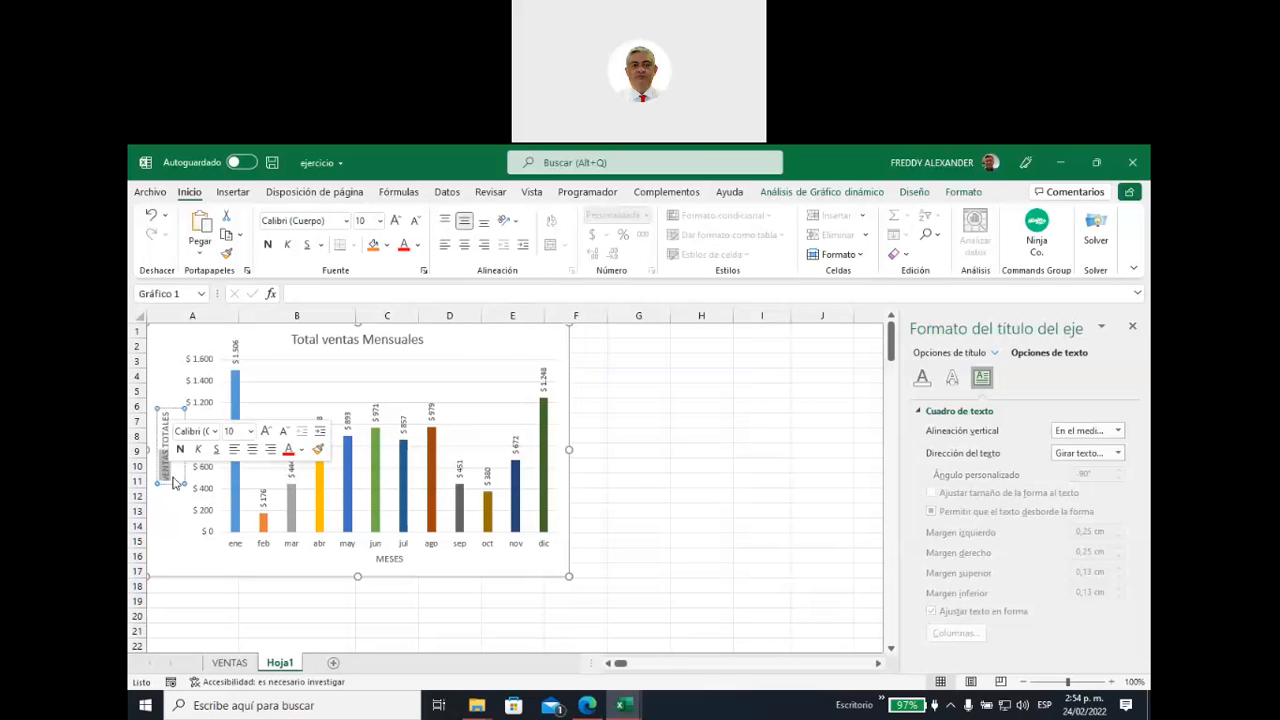
{"action": "left_click", "coordinate": [173, 478]}
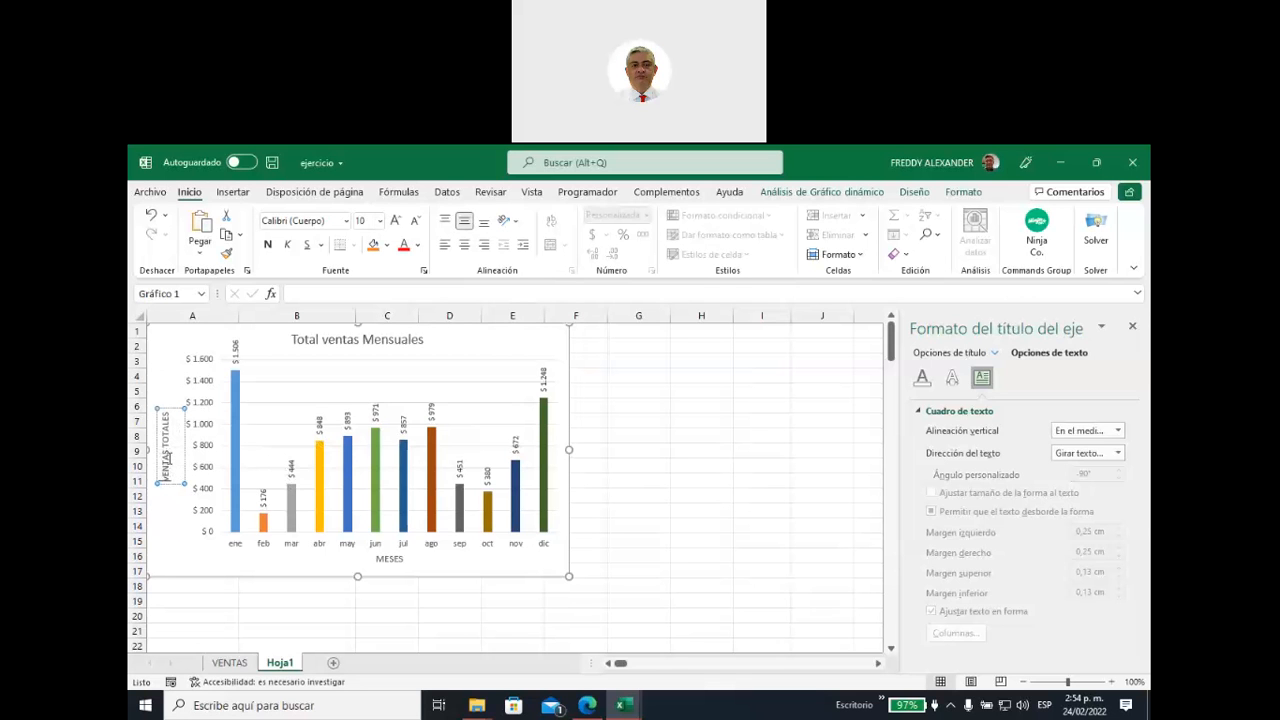
{"action": "key", "text": "Right"}
{"action": "type", "text": "les)"}
{"action": "left_click", "coordinate": [292, 600]}
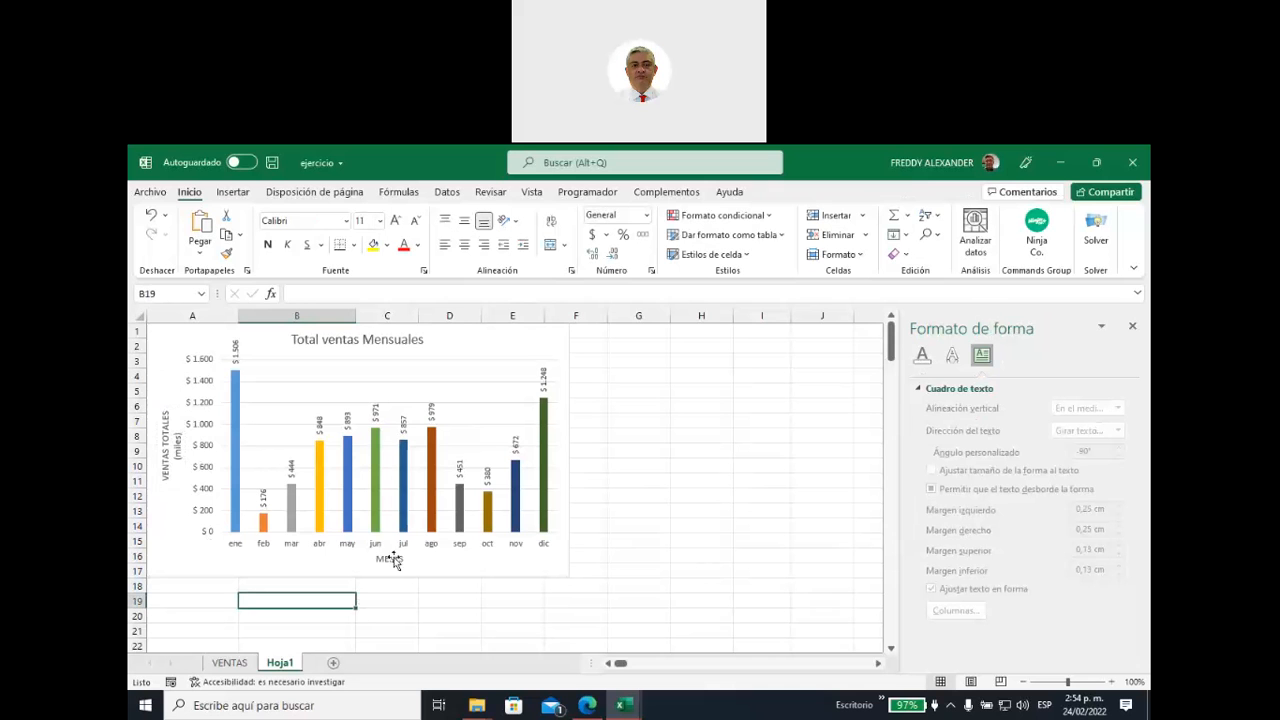
Step: Look up the next required chart, "Gráfico de ventas por estado", in the task list on the VENTAS sheet
{"action": "mouse_move", "coordinate": [432, 528]}
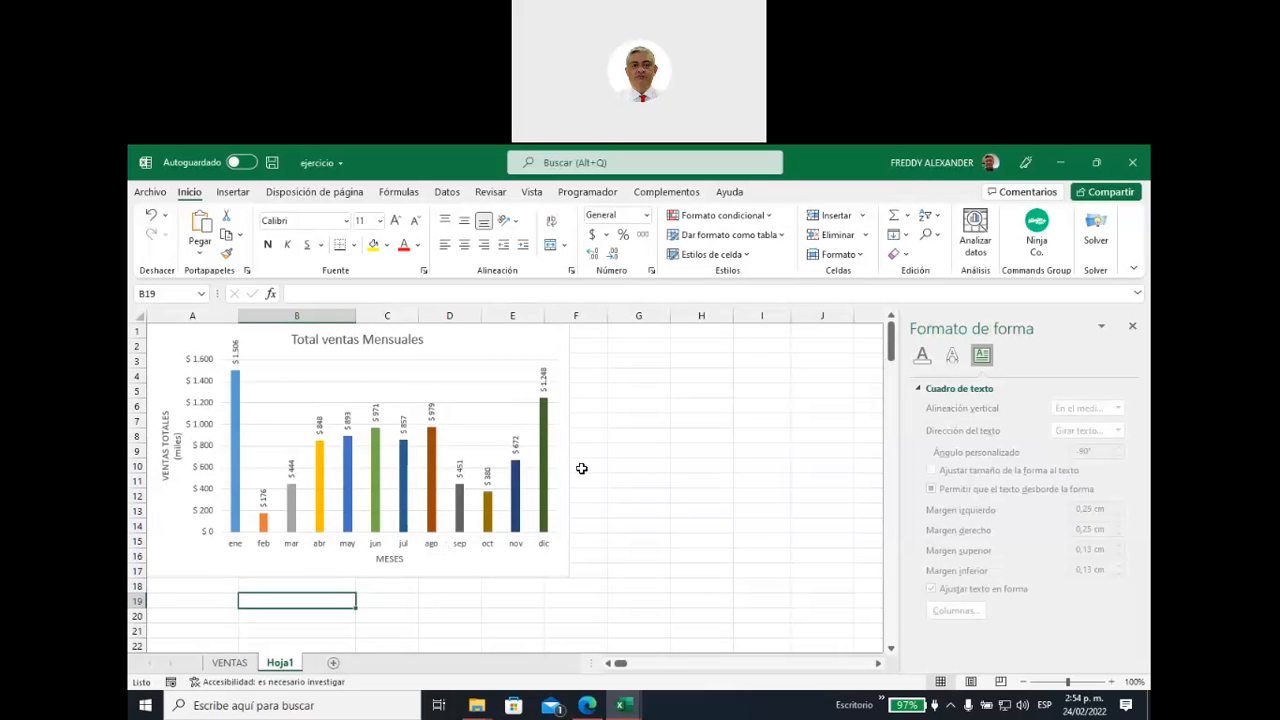
{"action": "left_click", "coordinate": [476, 347]}
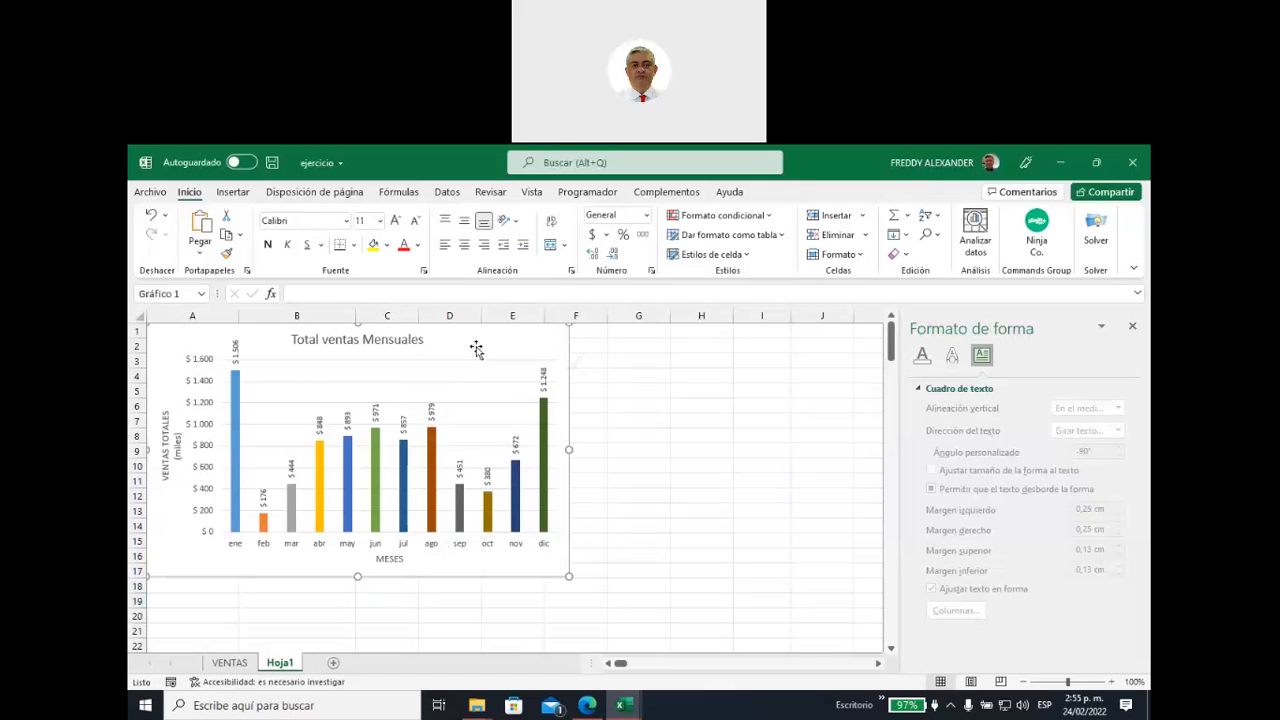
{"action": "left_click", "coordinate": [657, 454]}
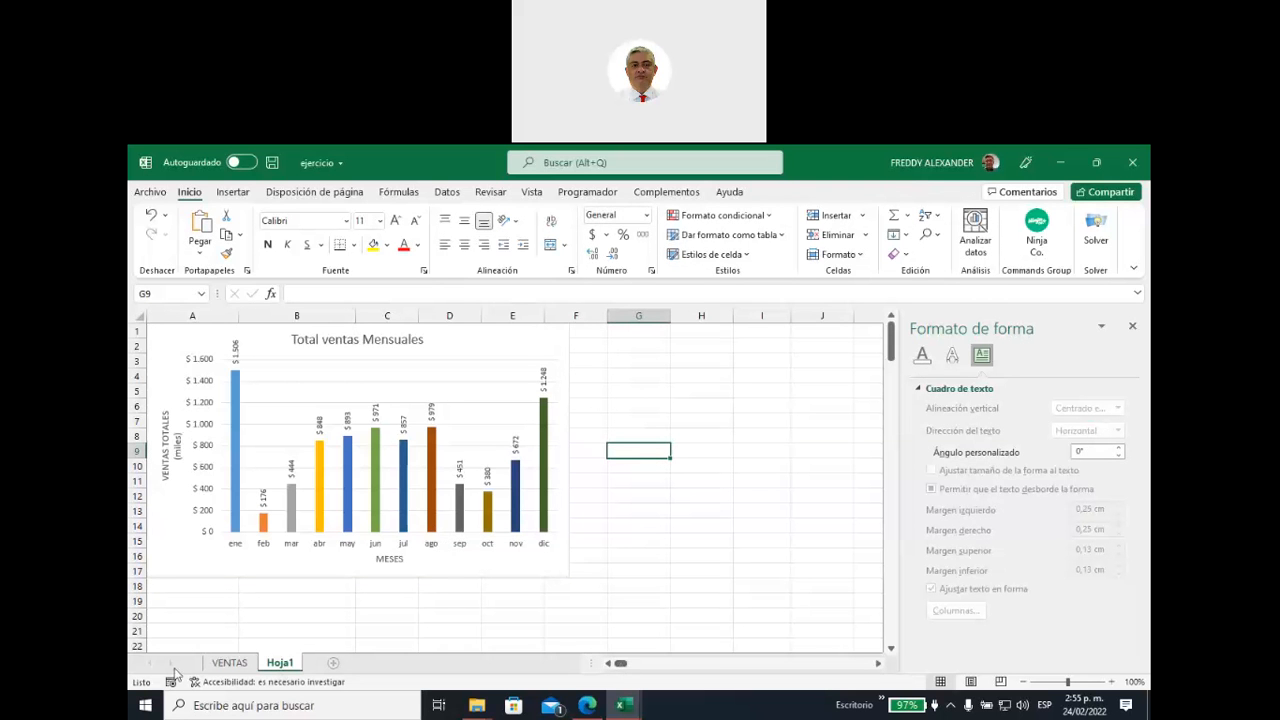
{"action": "left_click", "coordinate": [229, 663]}
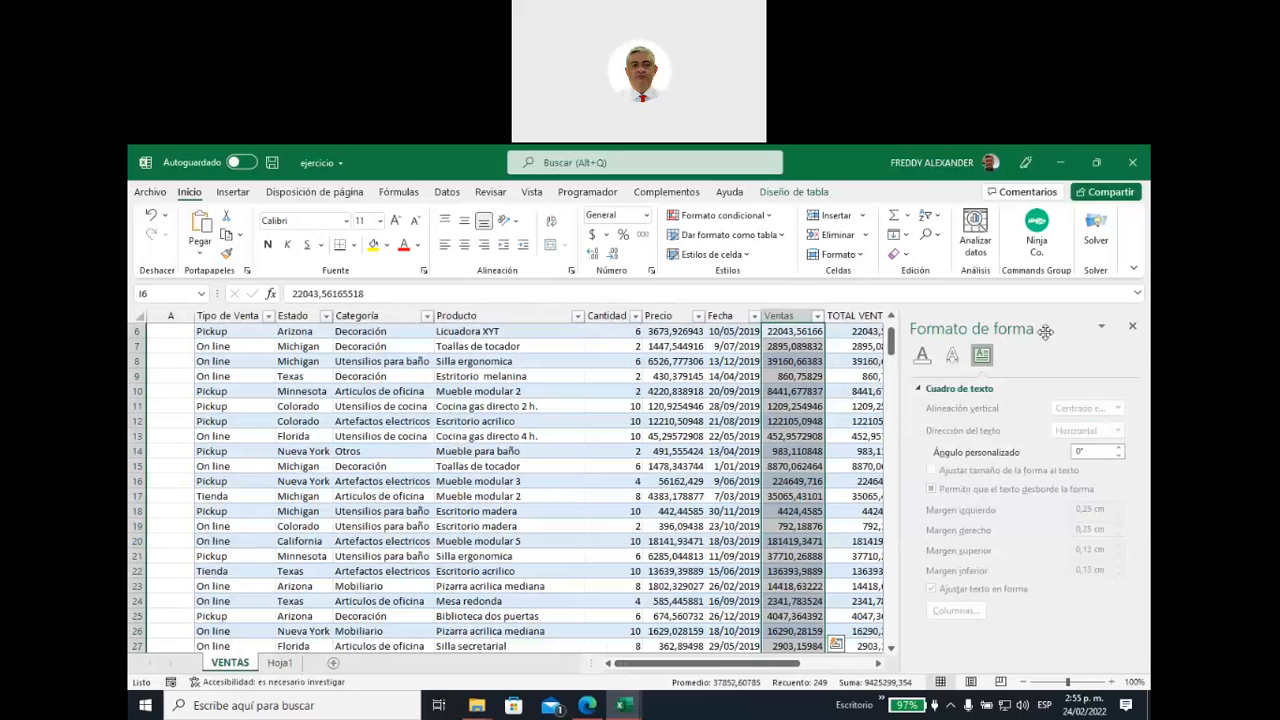
{"action": "left_click", "coordinate": [1134, 325]}
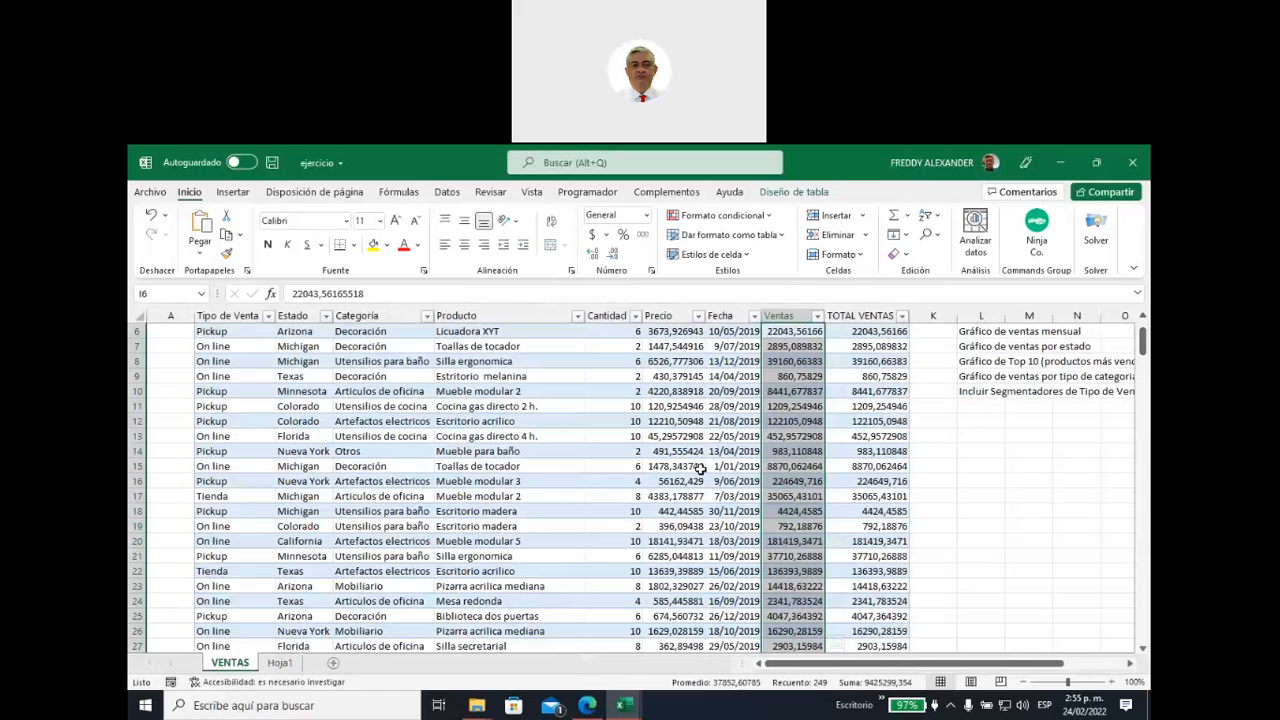
{"action": "left_click", "coordinate": [965, 348]}
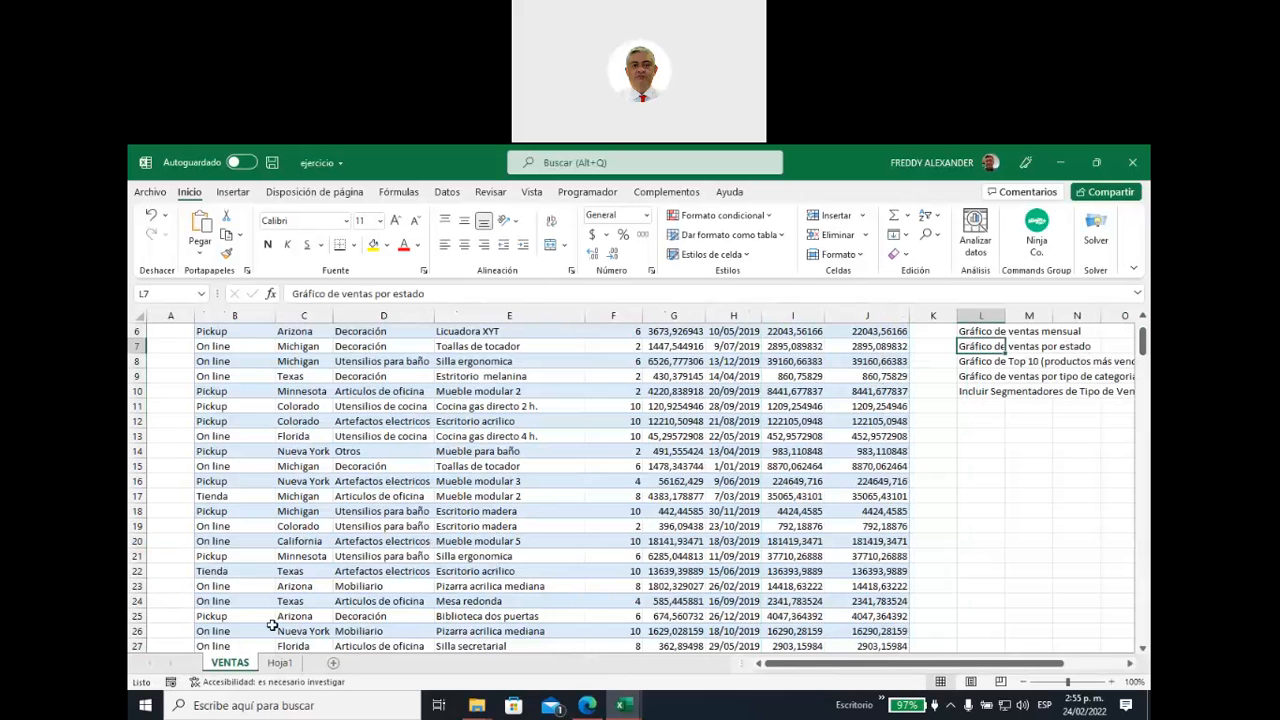
Step: Place the monthly chart on Hoja1 so it covers its pivot table and narrow it to end at column E
{"action": "left_click", "coordinate": [279, 664]}
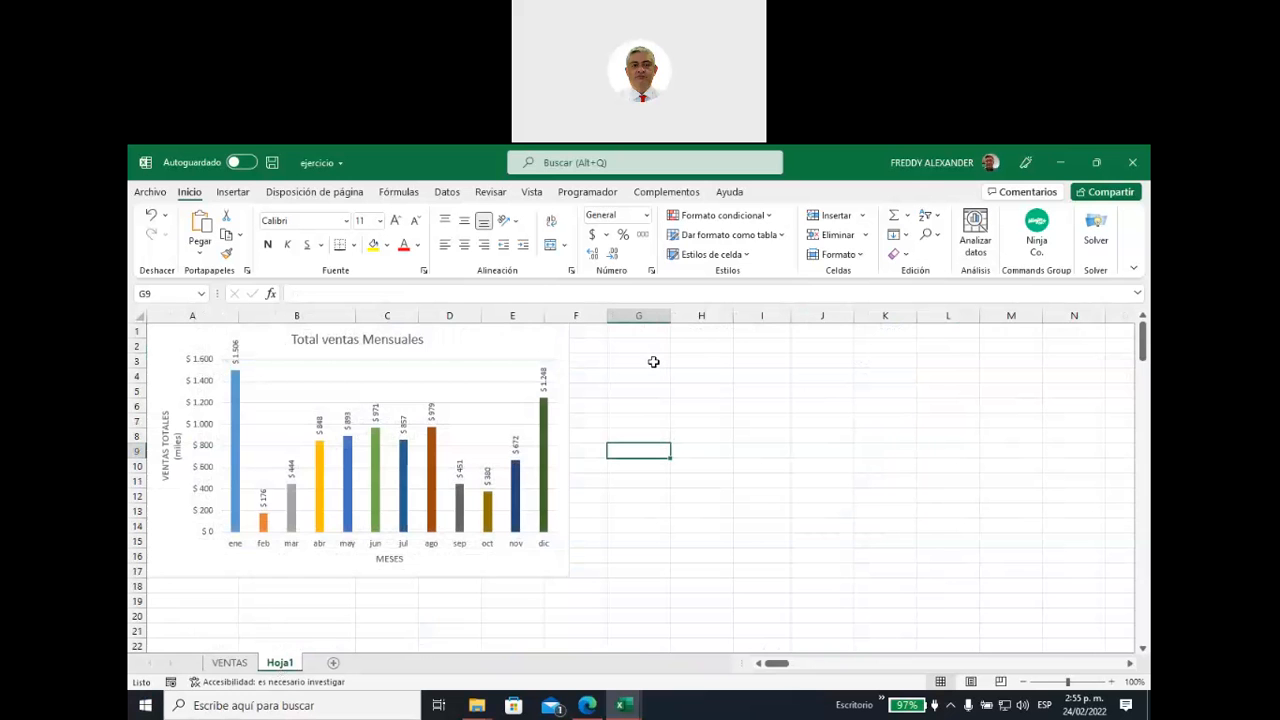
{"action": "left_click_drag", "start_coordinate": [464, 340], "coordinate": [461, 577]}
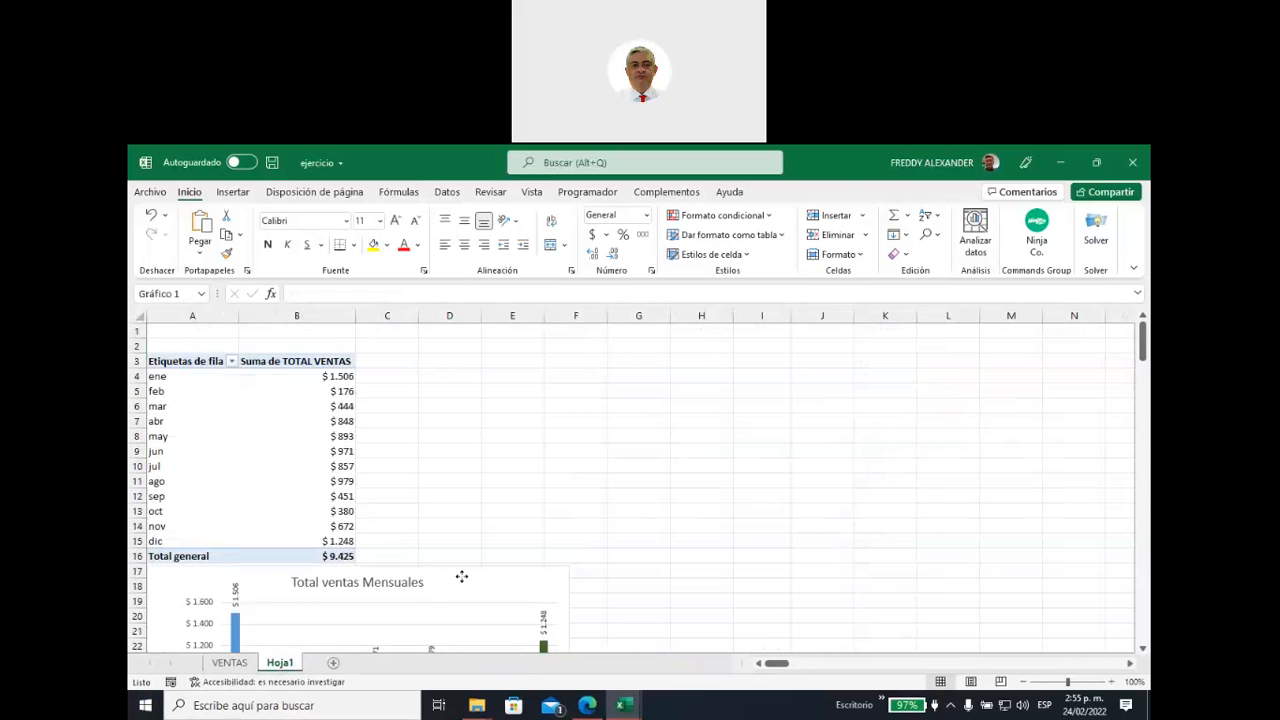
{"action": "left_click_drag", "start_coordinate": [462, 577], "coordinate": [464, 333]}
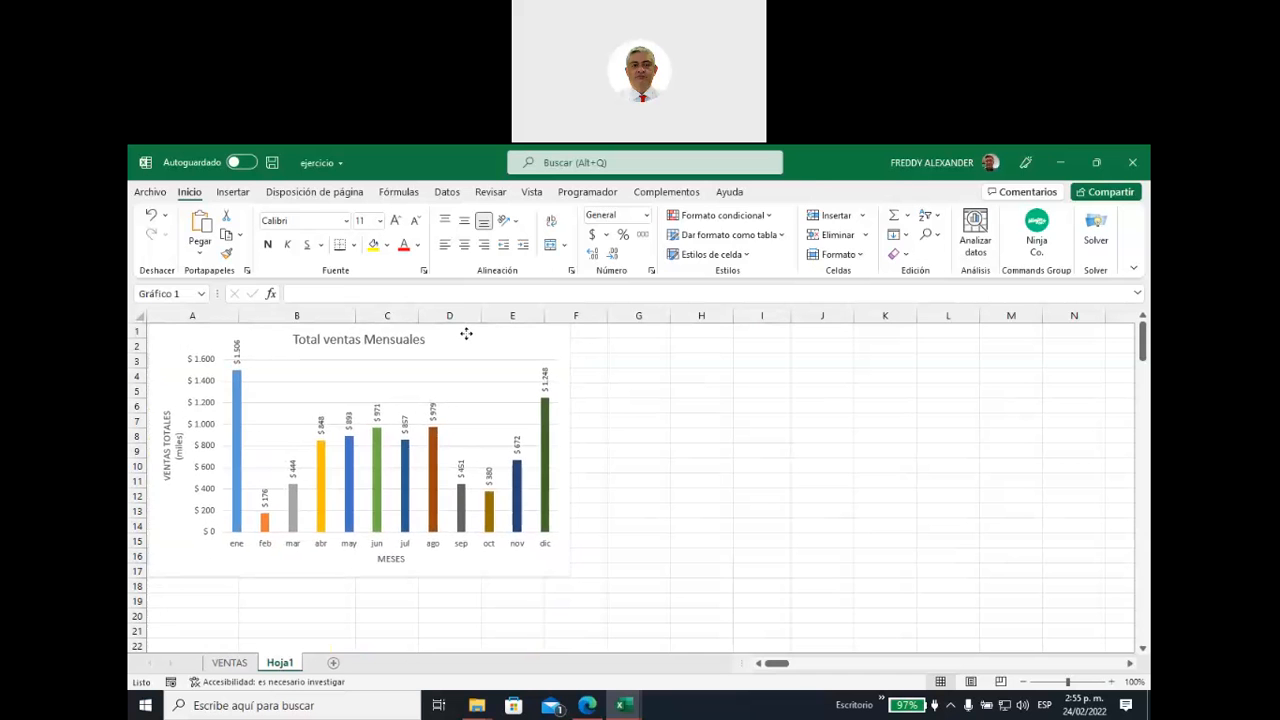
{"action": "left_click_drag", "start_coordinate": [570, 449], "coordinate": [544, 450]}
Step: Insert a pivot table from the VENTAS table at cell G4 of Hoja1
{"action": "left_click", "coordinate": [618, 377]}
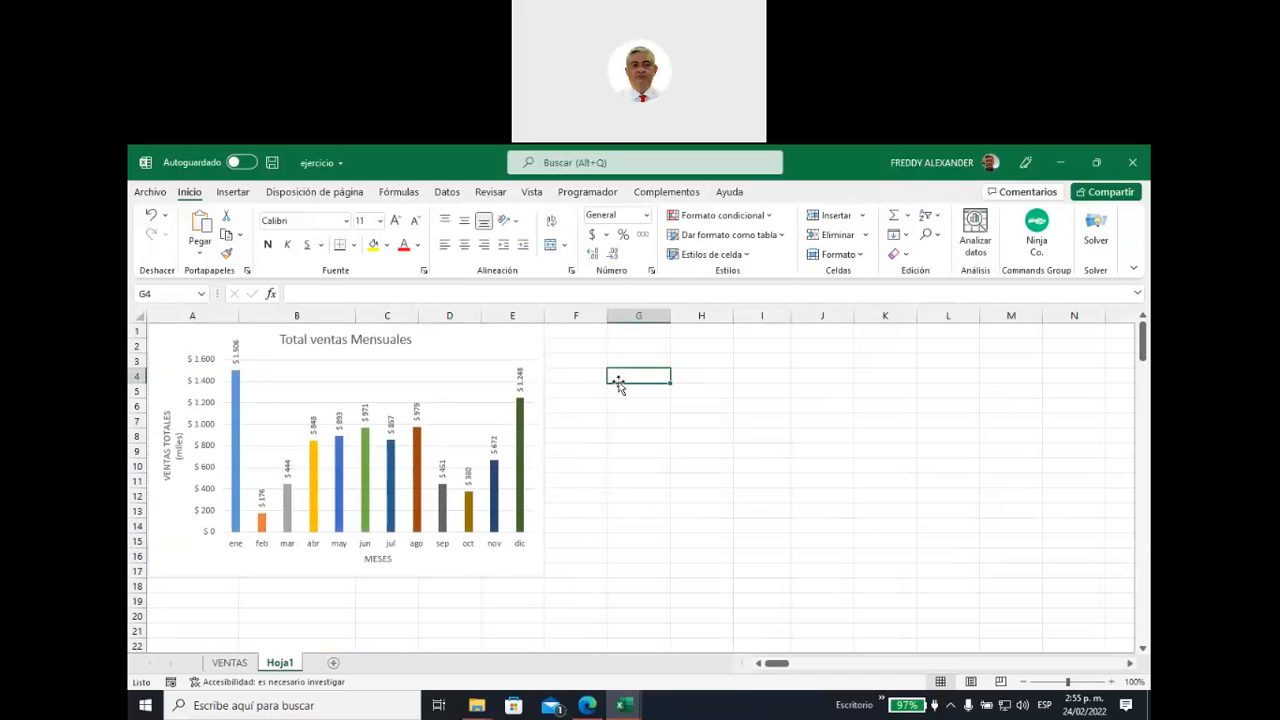
{"action": "left_click", "coordinate": [236, 193]}
{"action": "left_click", "coordinate": [164, 253]}
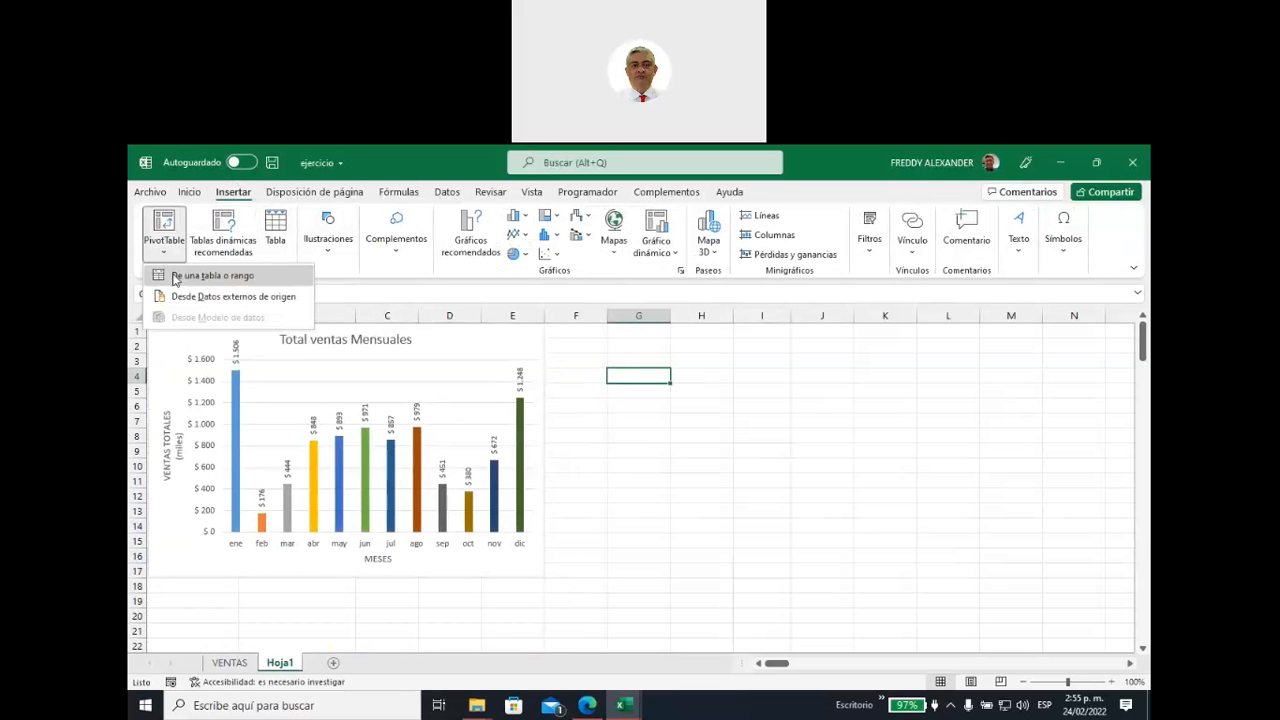
{"action": "left_click", "coordinate": [176, 278]}
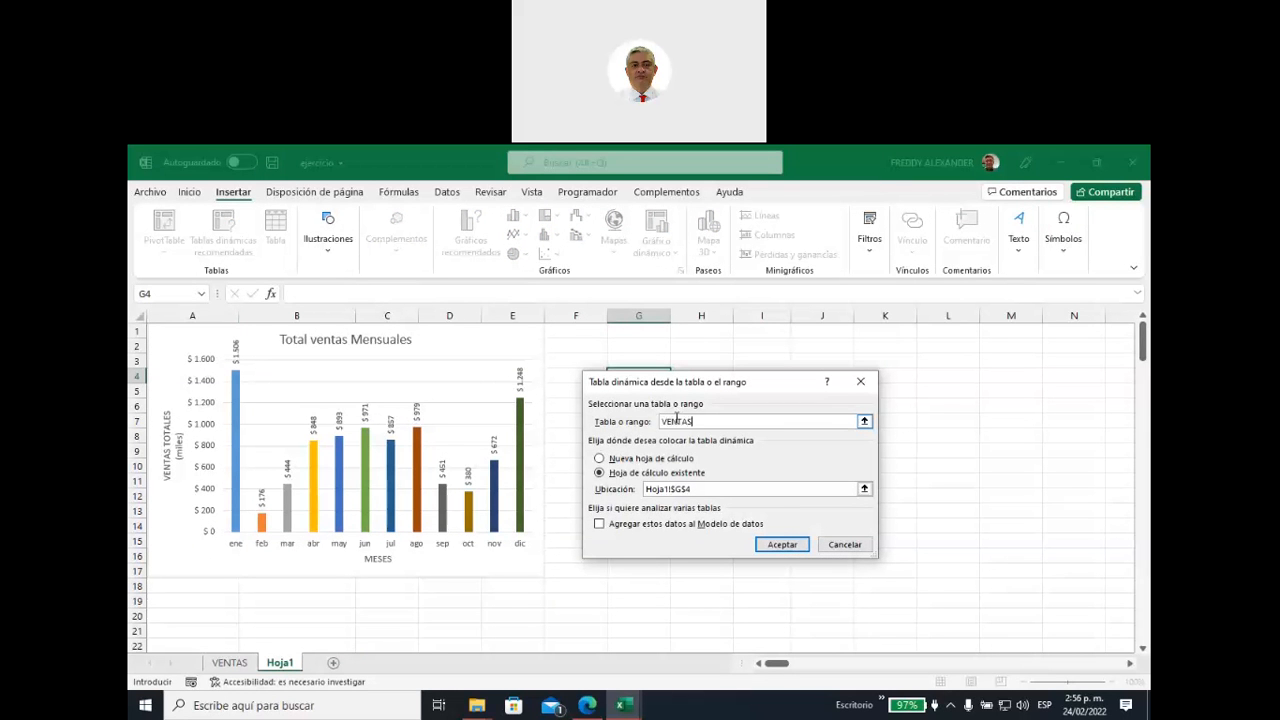
{"action": "left_click", "coordinate": [783, 549]}
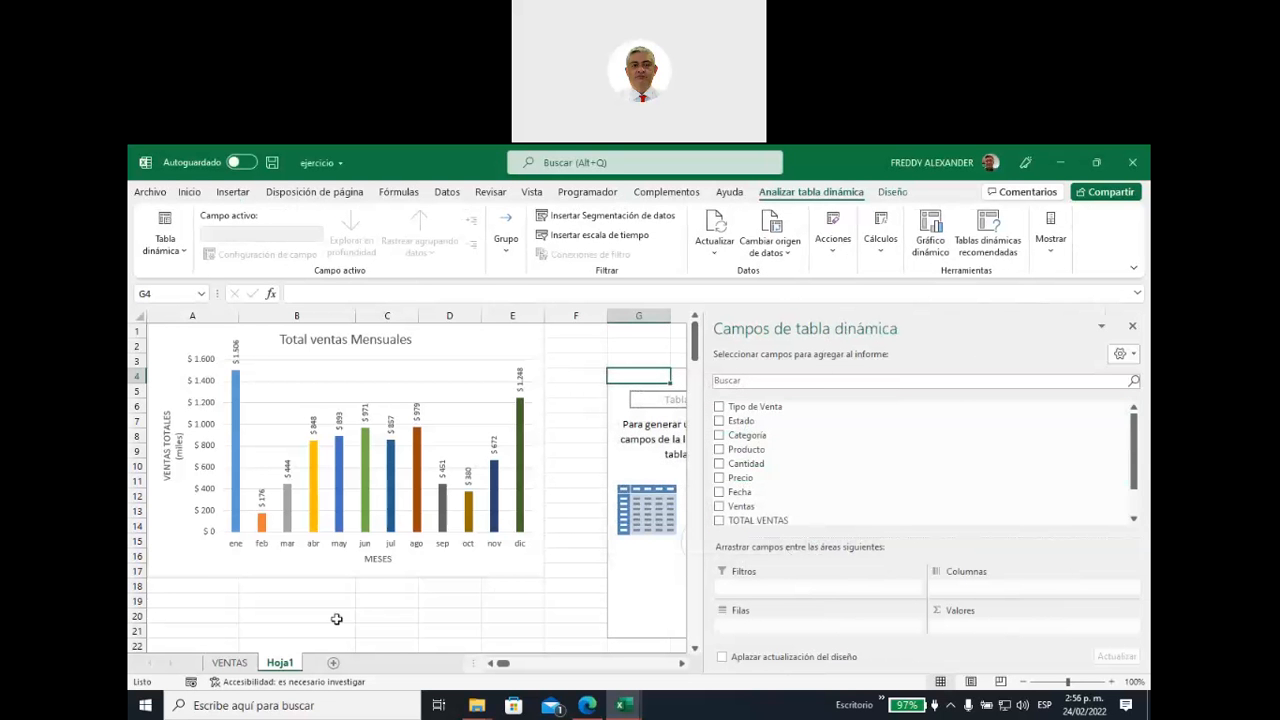
Step: Check the requested state chart on the VENTAS sheet and name the new pivot table on Hoja1 VentasPorEstado
{"action": "left_click", "coordinate": [231, 664]}
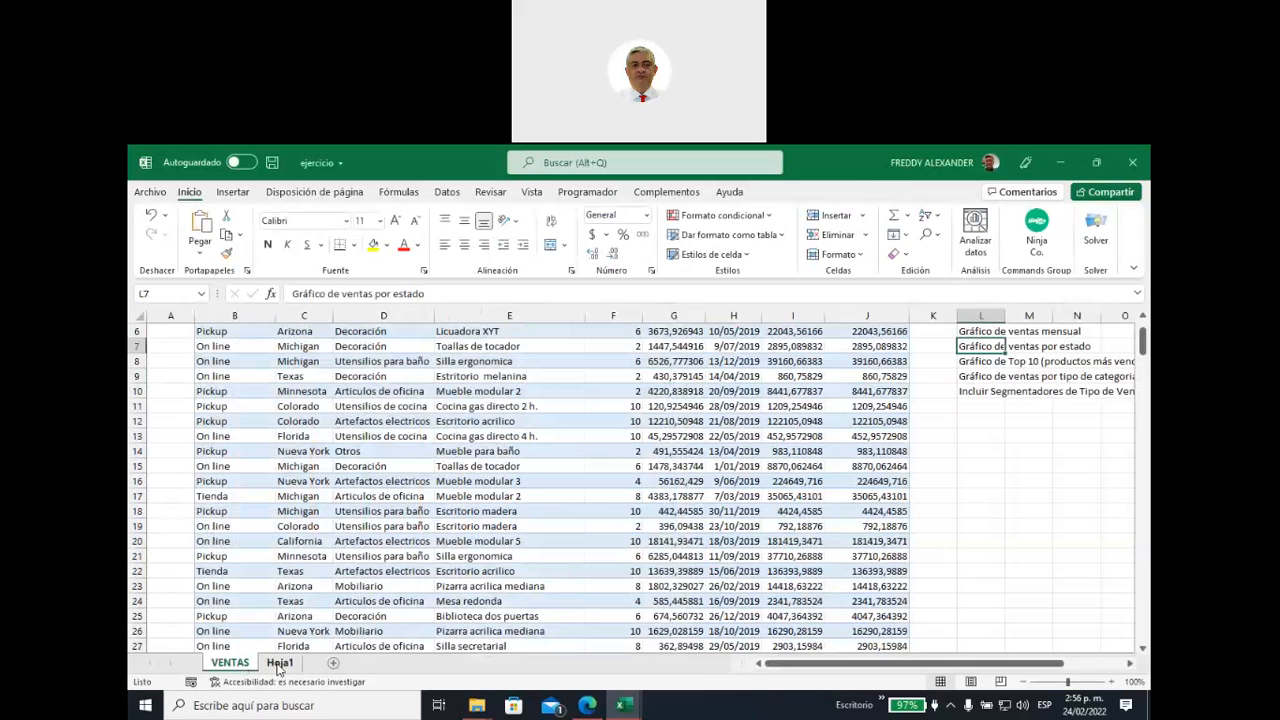
{"action": "left_click", "coordinate": [280, 665]}
{"action": "left_click", "coordinate": [184, 256]}
{"action": "left_click", "coordinate": [220, 305]}
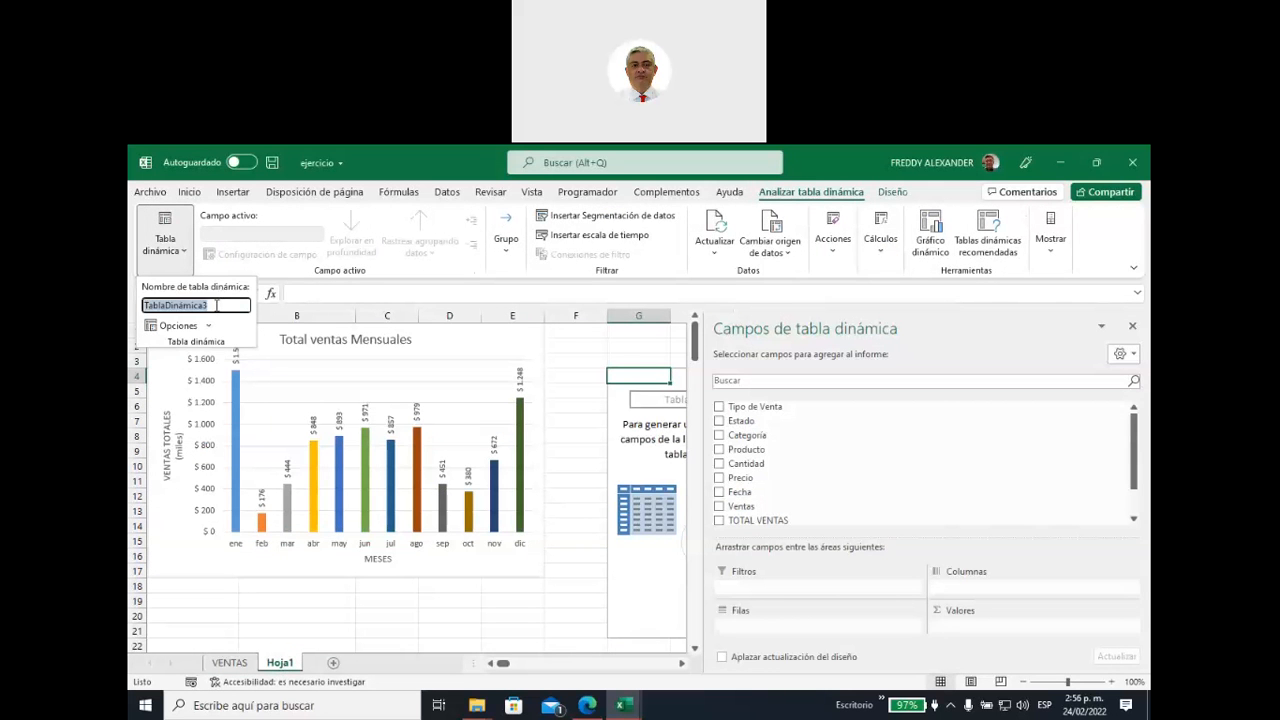
{"action": "left_click_drag", "start_coordinate": [141, 322], "coordinate": [130, 332]}
{"action": "type", "text": "VE"}
{"action": "key", "text": "BackSpace"}
{"action": "key", "text": "BackSpace"}
{"action": "key", "text": "BackSpace"}
{"action": "key", "text": "BackSpace"}
{"action": "key", "text": "Return"}
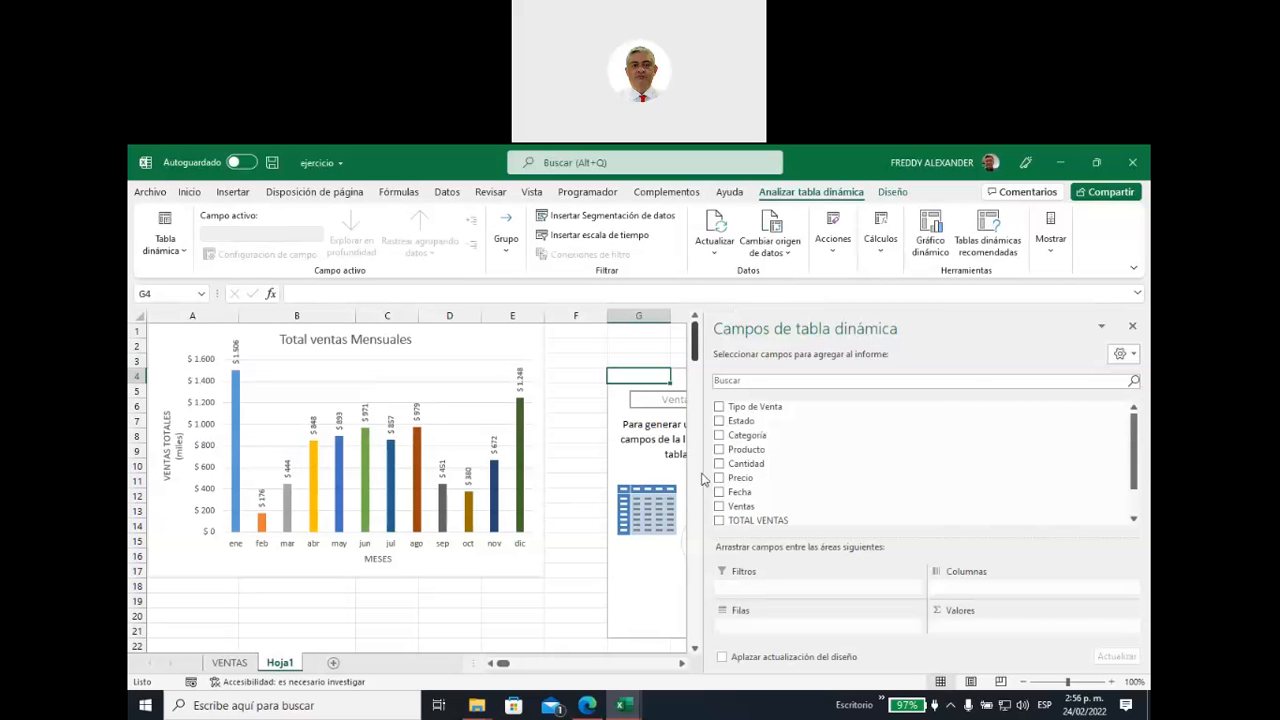
Step: Add Estado as the row field and the sum of TOTAL VENTAS as the values in the VentasPorEstado pivot table
{"action": "left_click_drag", "start_coordinate": [705, 477], "coordinate": [908, 476]}
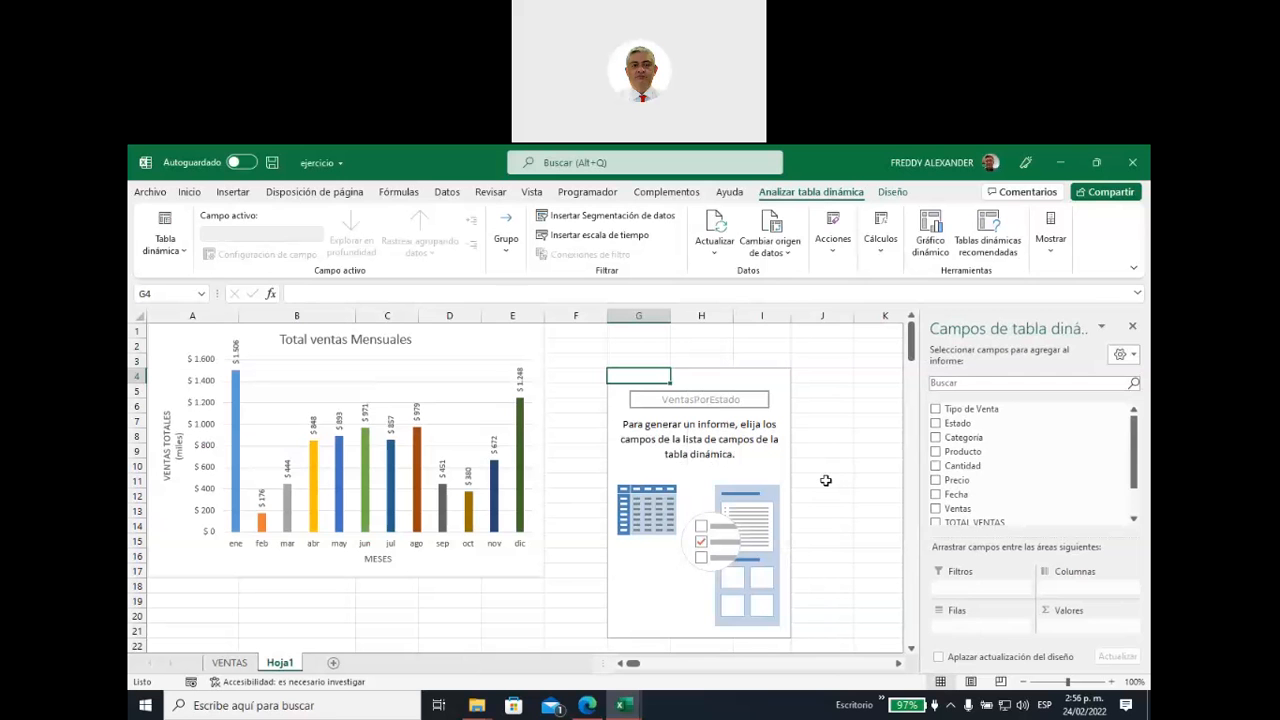
{"action": "left_click", "coordinate": [937, 423]}
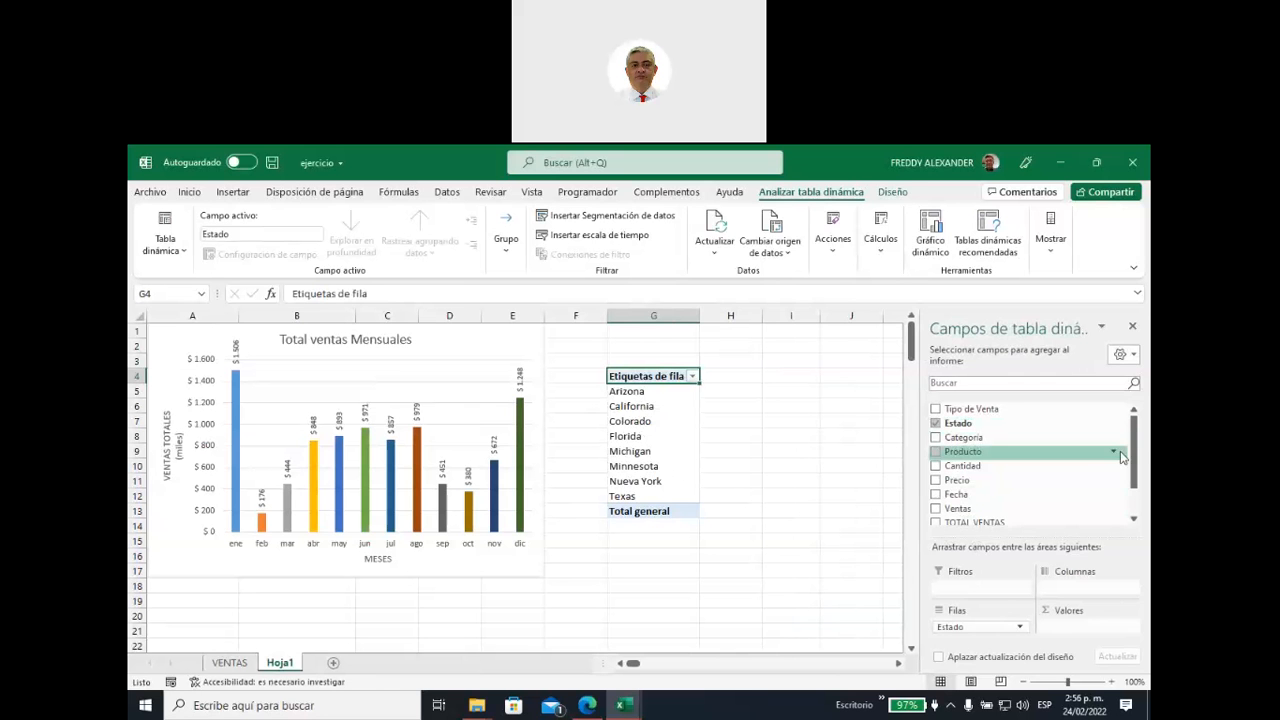
{"action": "scroll", "coordinate": [1141, 440], "scroll_direction": "down", "scroll_amount": 1}
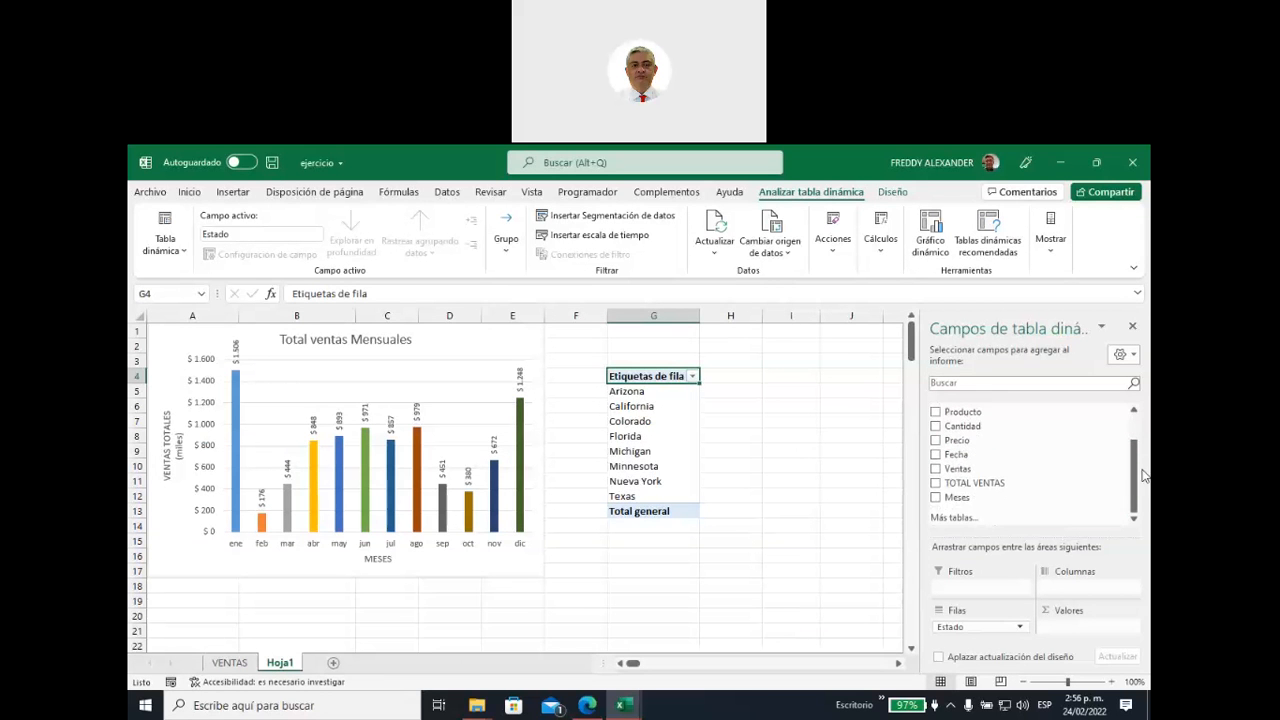
{"action": "left_click_drag", "start_coordinate": [966, 487], "coordinate": [1076, 630]}
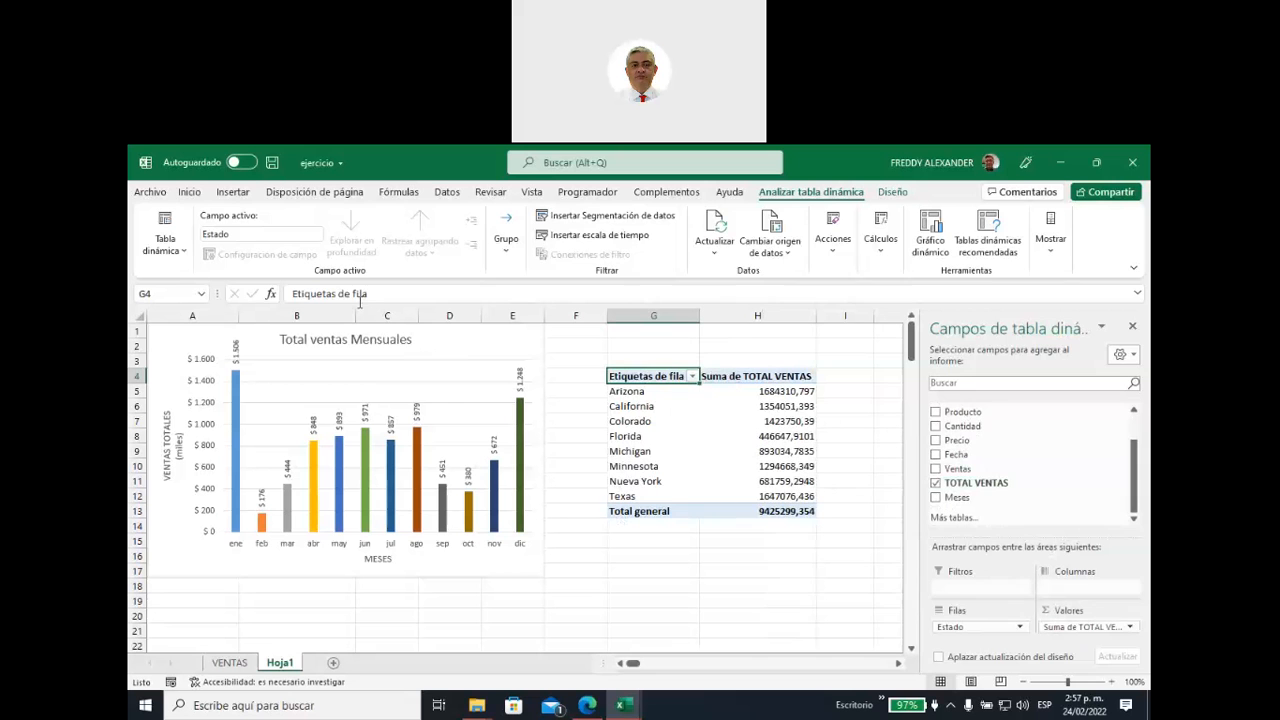
Step: Rename the row labels header in cell G4 as Estados
{"action": "left_click_drag", "start_coordinate": [385, 294], "coordinate": [303, 293]}
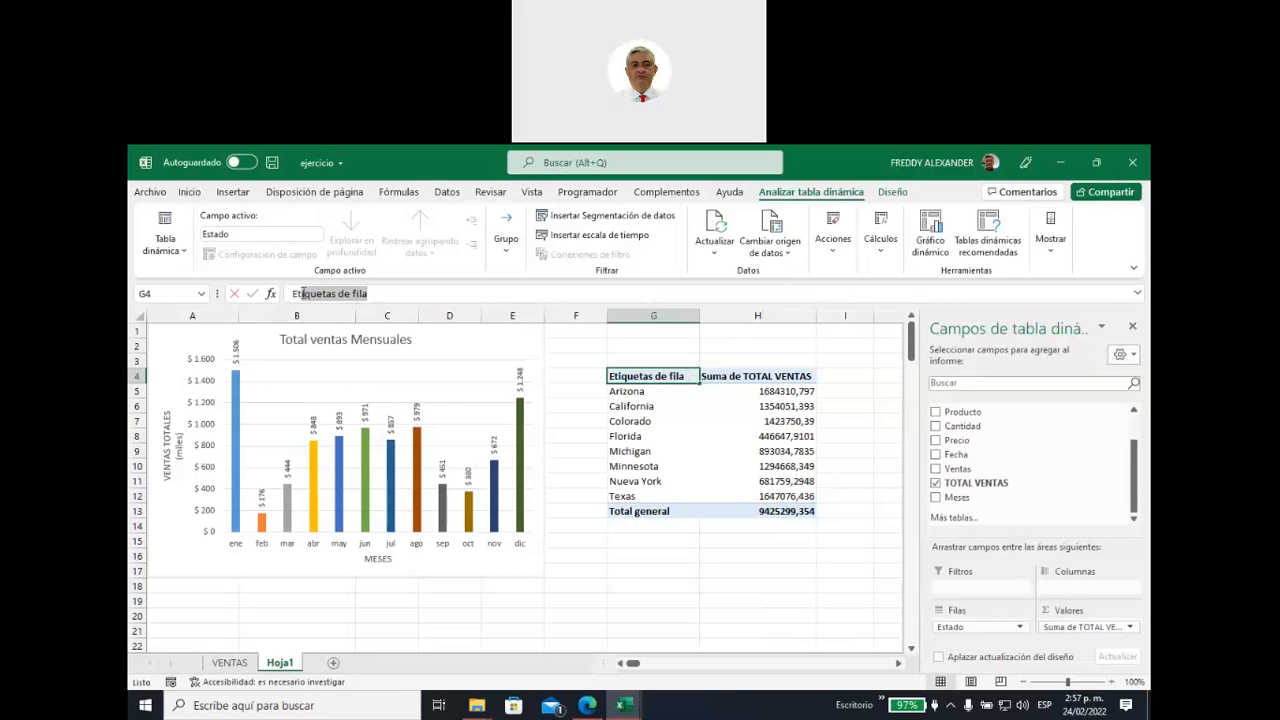
{"action": "type", "text": "sta"}
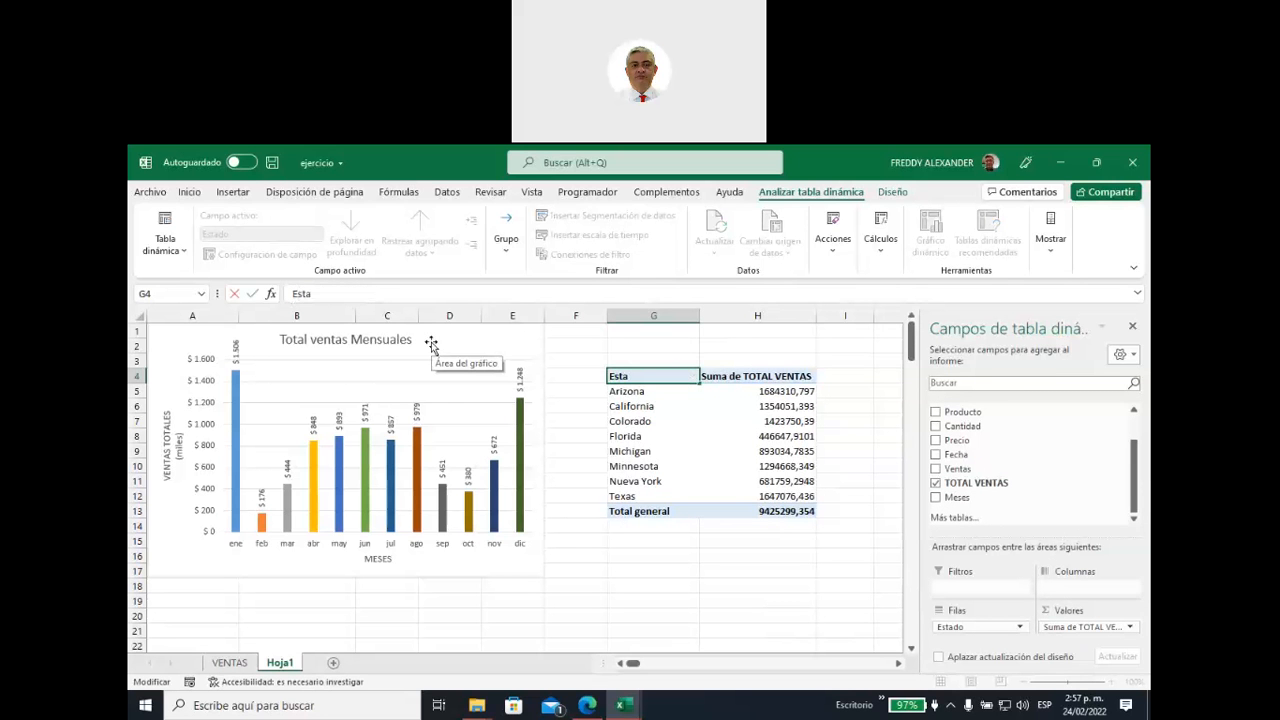
{"action": "type", "text": "dos"}
{"action": "left_click", "coordinate": [878, 455]}
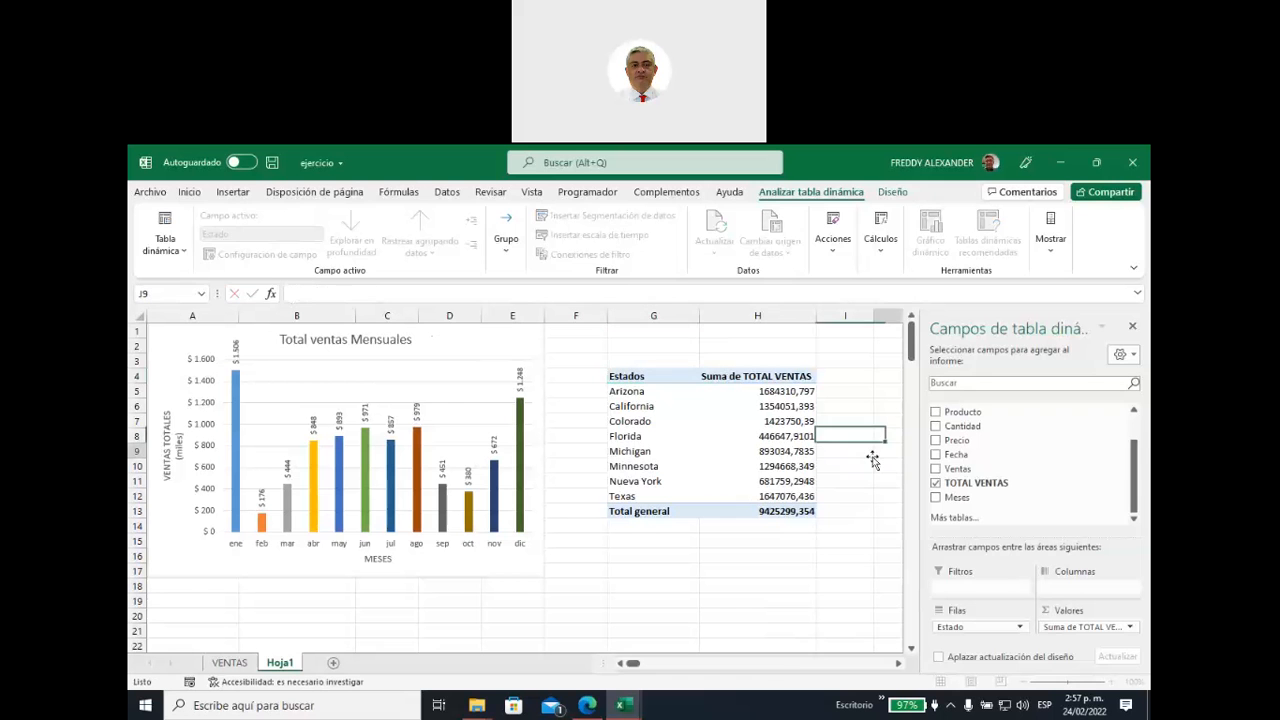
Step: Try to shorten the values column header in cell H4 to TOTAL VENTAS by removing its prefix
{"action": "left_click", "coordinate": [764, 378]}
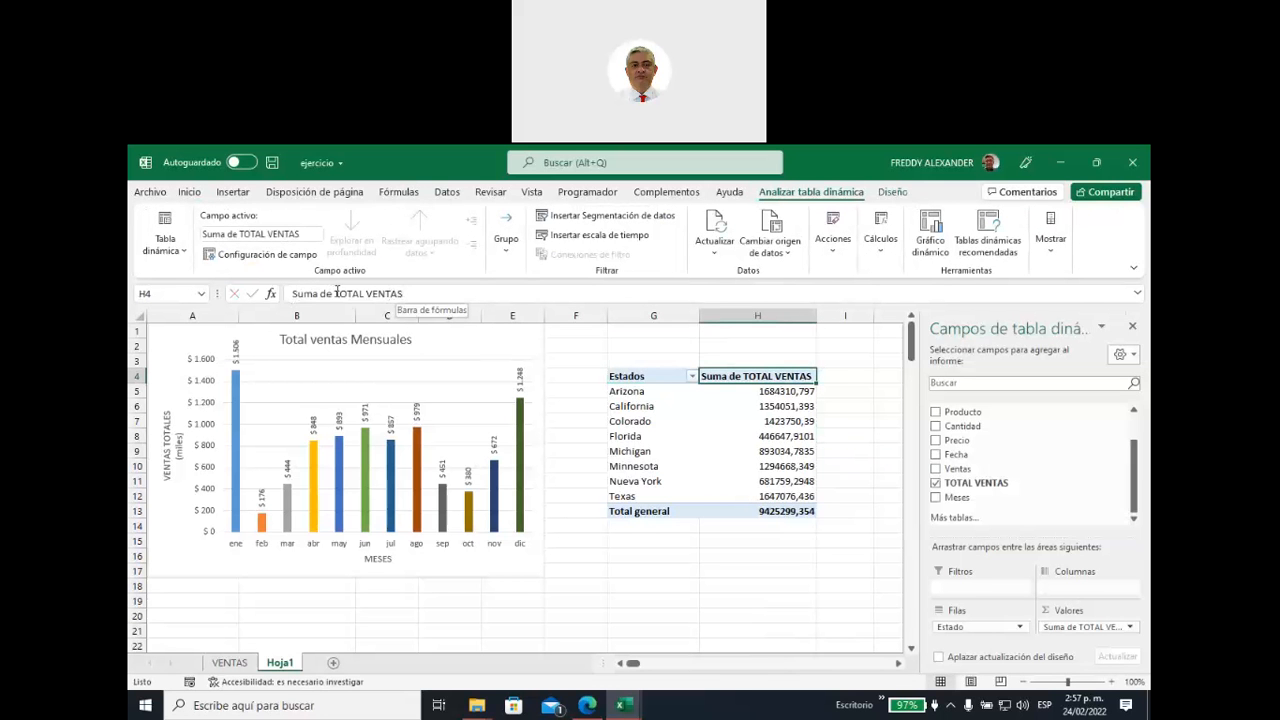
{"action": "left_click_drag", "start_coordinate": [337, 293], "coordinate": [268, 305]}
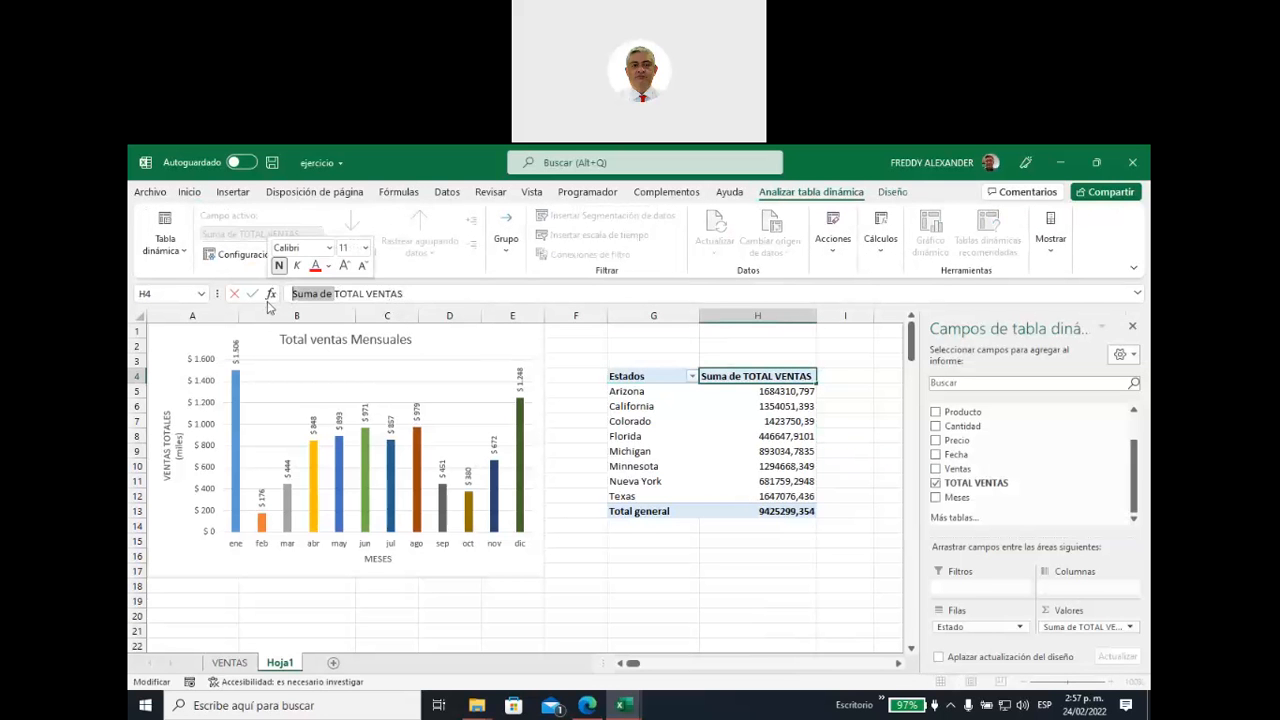
{"action": "key", "text": "BackSpace"}
{"action": "left_click", "coordinate": [752, 598]}
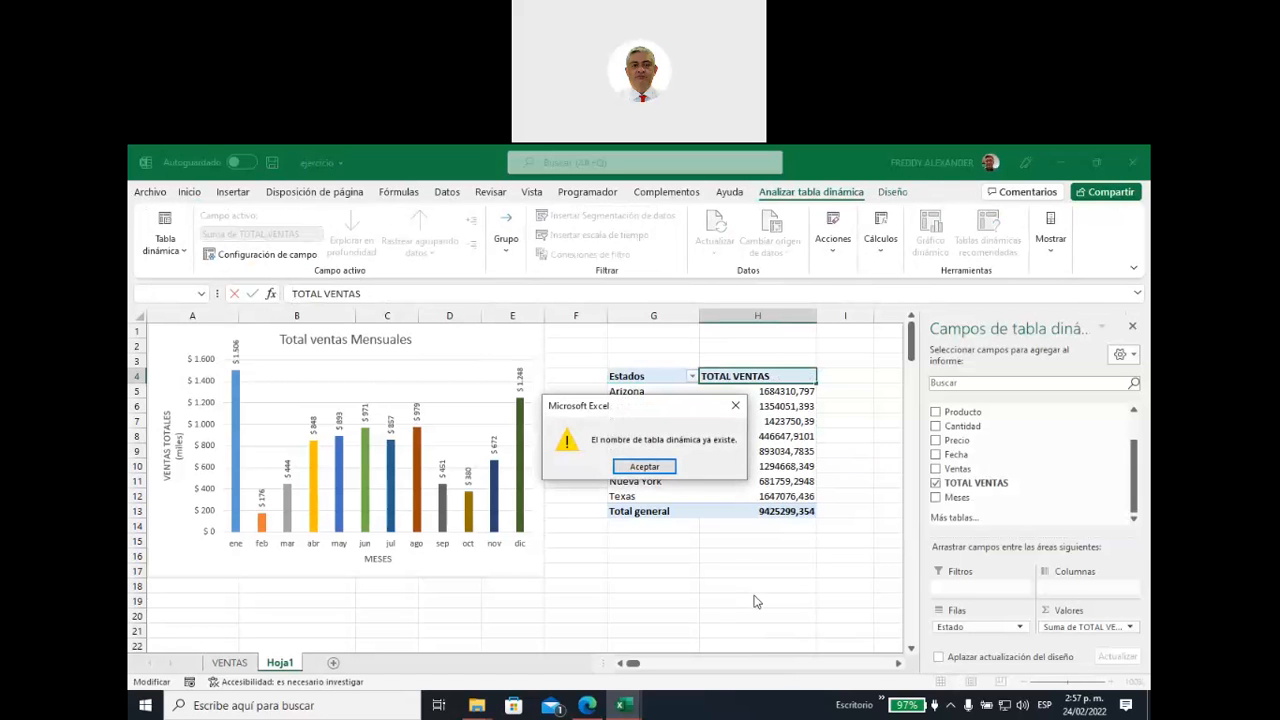
{"action": "left_click", "coordinate": [650, 470]}
{"action": "left_click", "coordinate": [790, 403]}
{"action": "left_click", "coordinate": [644, 467]}
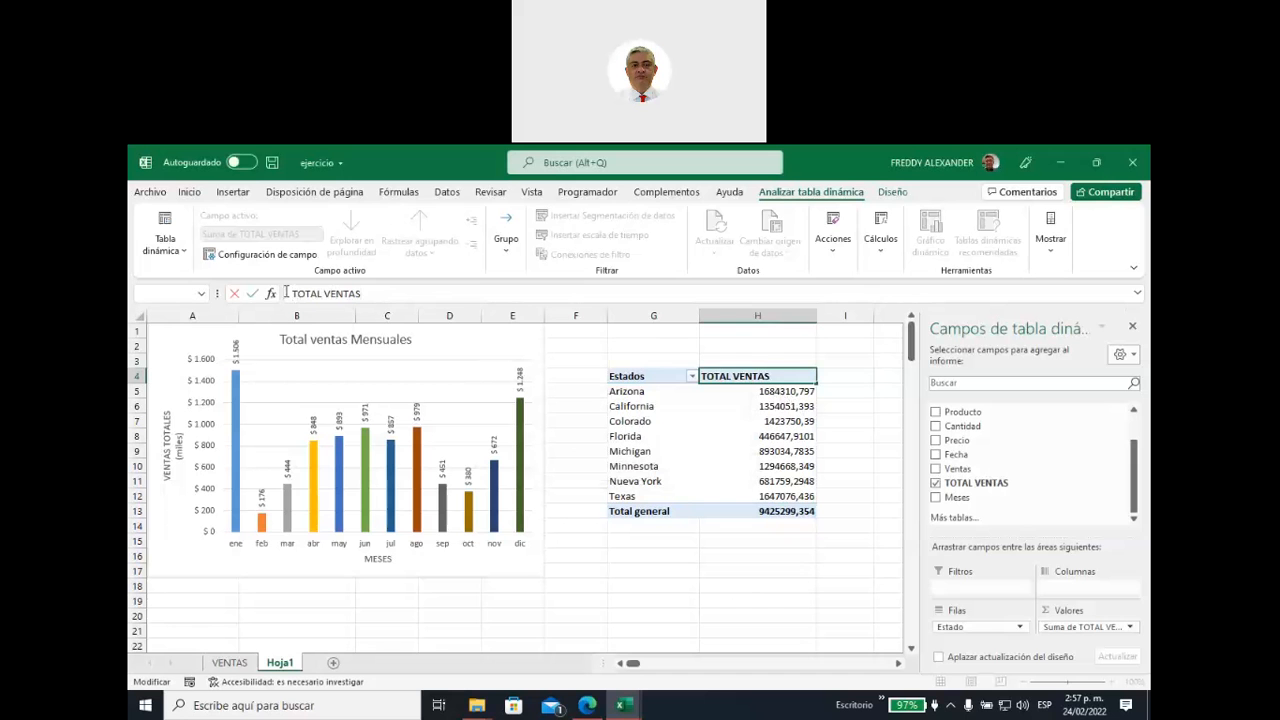
Step: Extend the values column header in cell H4 to TOTAL VENTAS POR ESTADO
{"action": "type", "text": "por erstado"}
{"action": "key", "text": "BackSpace"}
{"action": "key", "text": "BackSpace"}
{"action": "key", "text": "BackSpace"}
{"action": "key", "text": "BackSpace"}
{"action": "key", "text": "BackSpace"}
{"action": "key", "text": "BackSpace"}
{"action": "key", "text": "BackSpace"}
{"action": "key", "text": "BackSpace"}
{"action": "key", "text": "BackSpace"}
{"action": "key", "text": "BackSpace"}
{"action": "key", "text": "BackSpace"}
{"action": "type", "text": "POR ESTADO"}
{"action": "key", "text": "Return"}
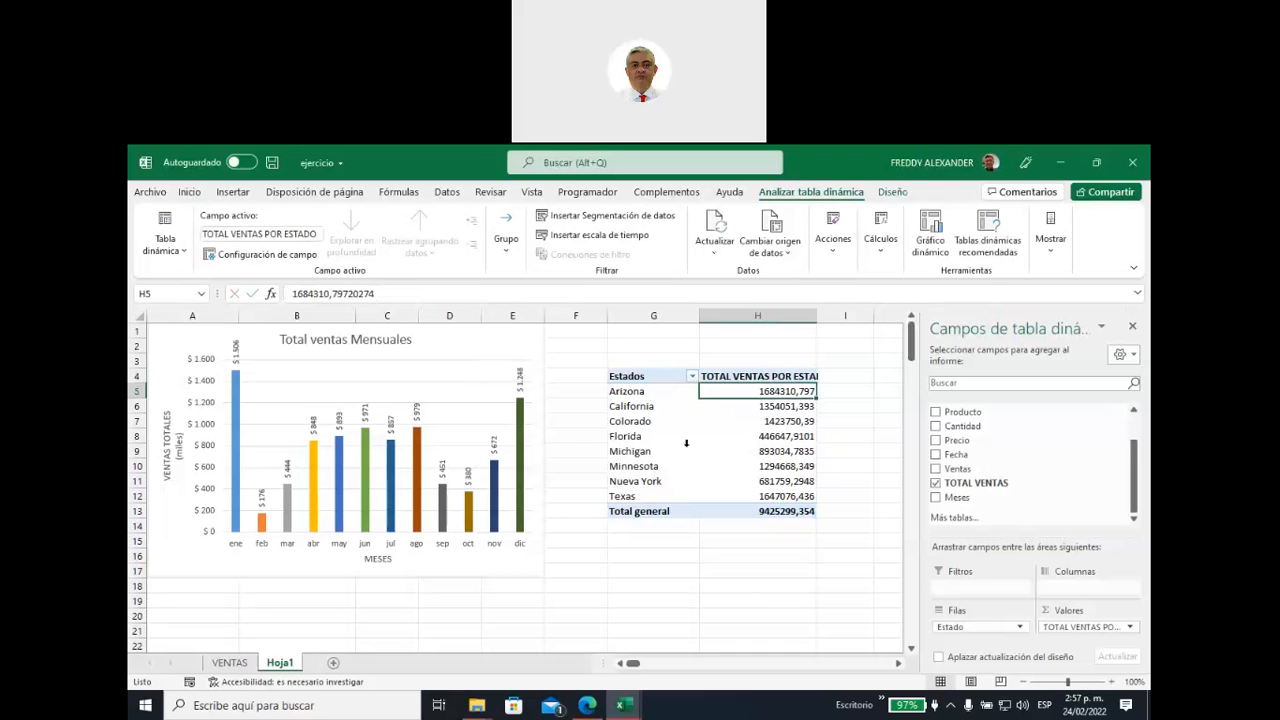
Step: Format the sales values in H5:H13 with the custom thousands currency format $ #.##0.;-$ #.##0
{"action": "left_click_drag", "start_coordinate": [762, 390], "coordinate": [756, 512]}
{"action": "left_click", "coordinate": [189, 191]}
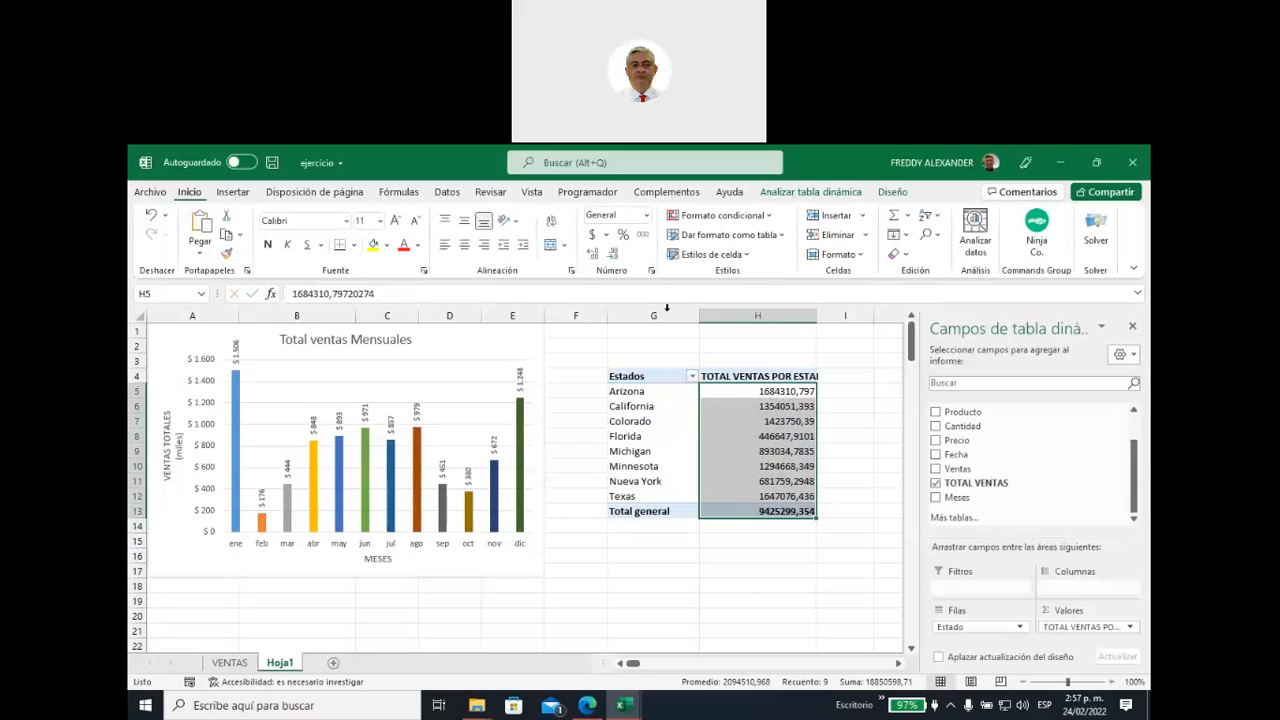
{"action": "left_click", "coordinate": [642, 236]}
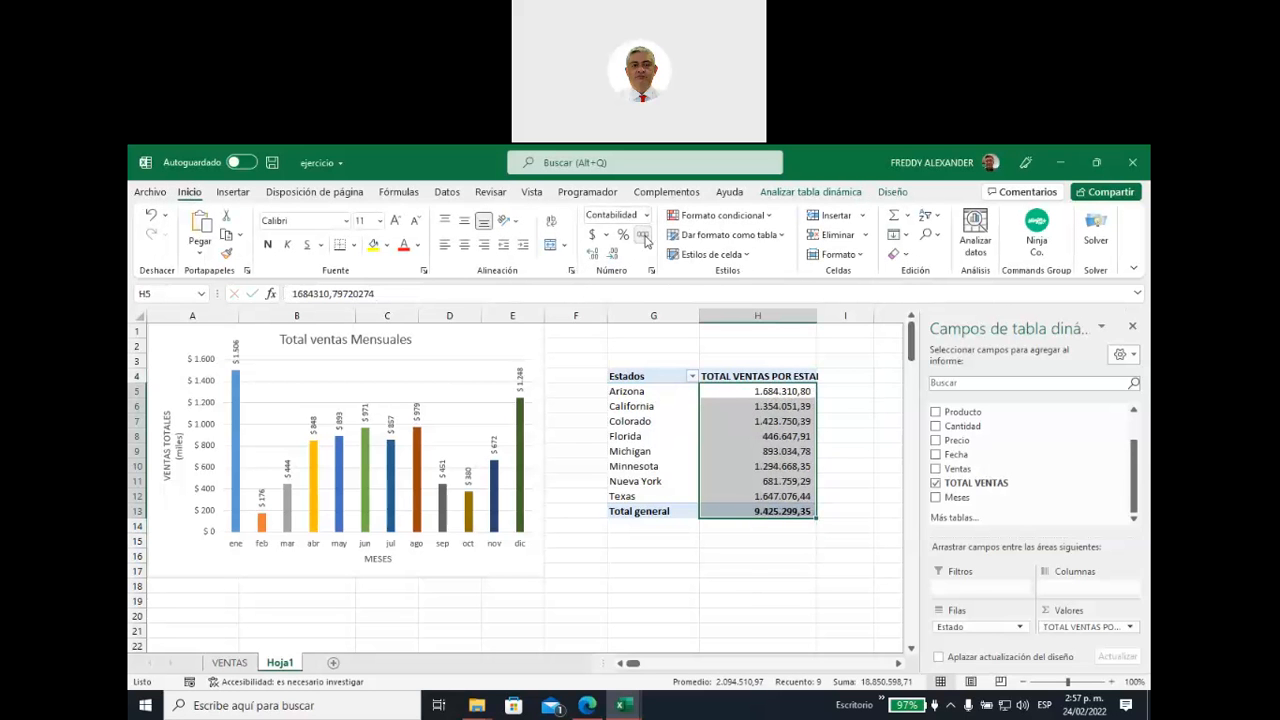
{"action": "left_click", "coordinate": [592, 237]}
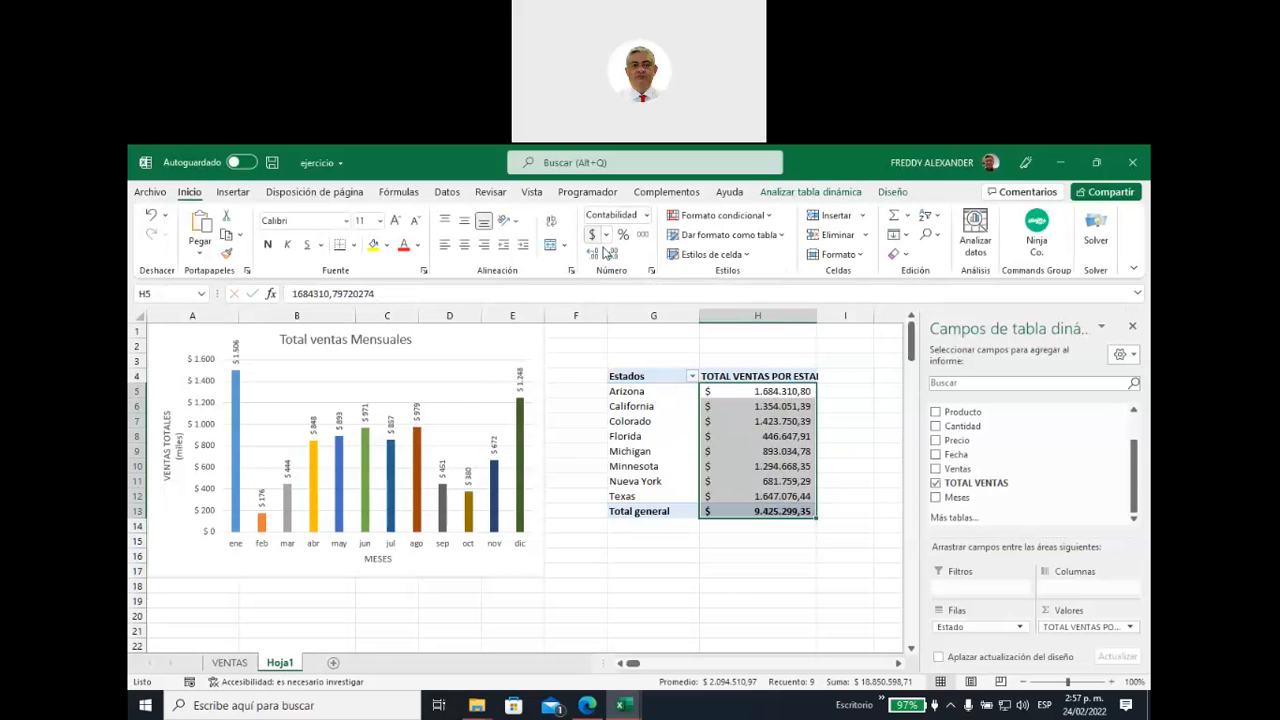
{"action": "left_click", "coordinate": [652, 273]}
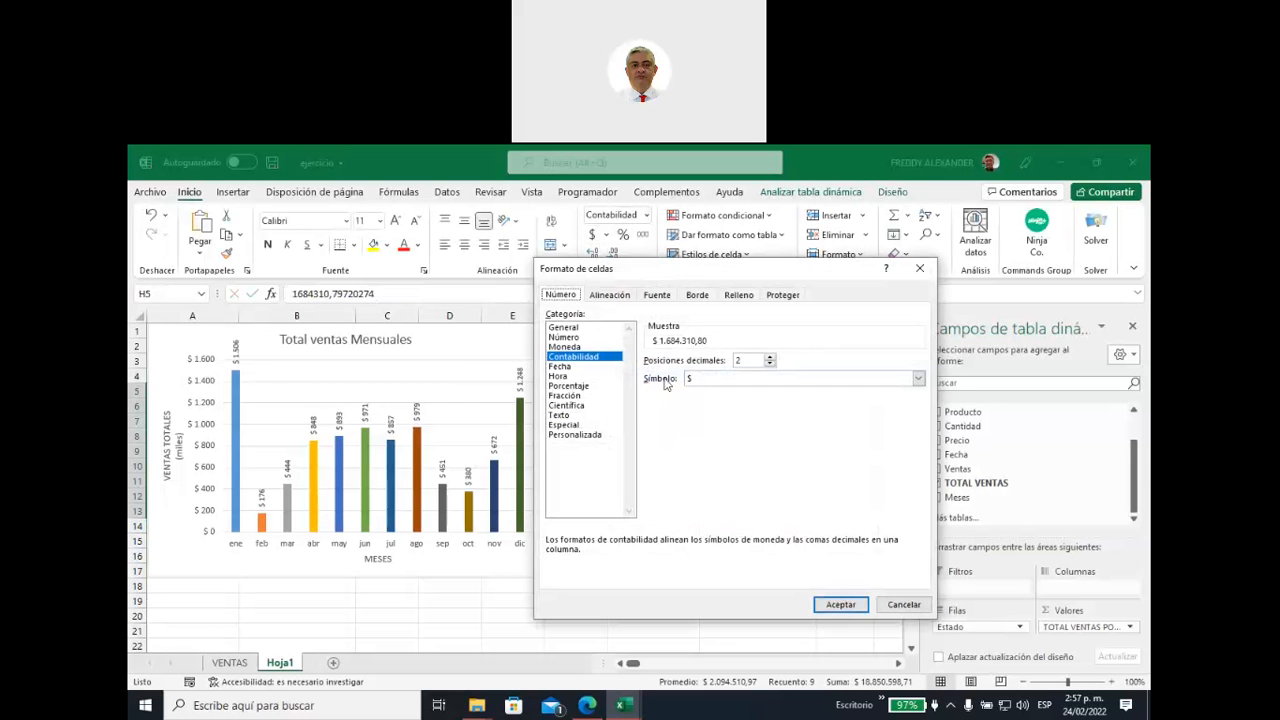
{"action": "left_click", "coordinate": [572, 435]}
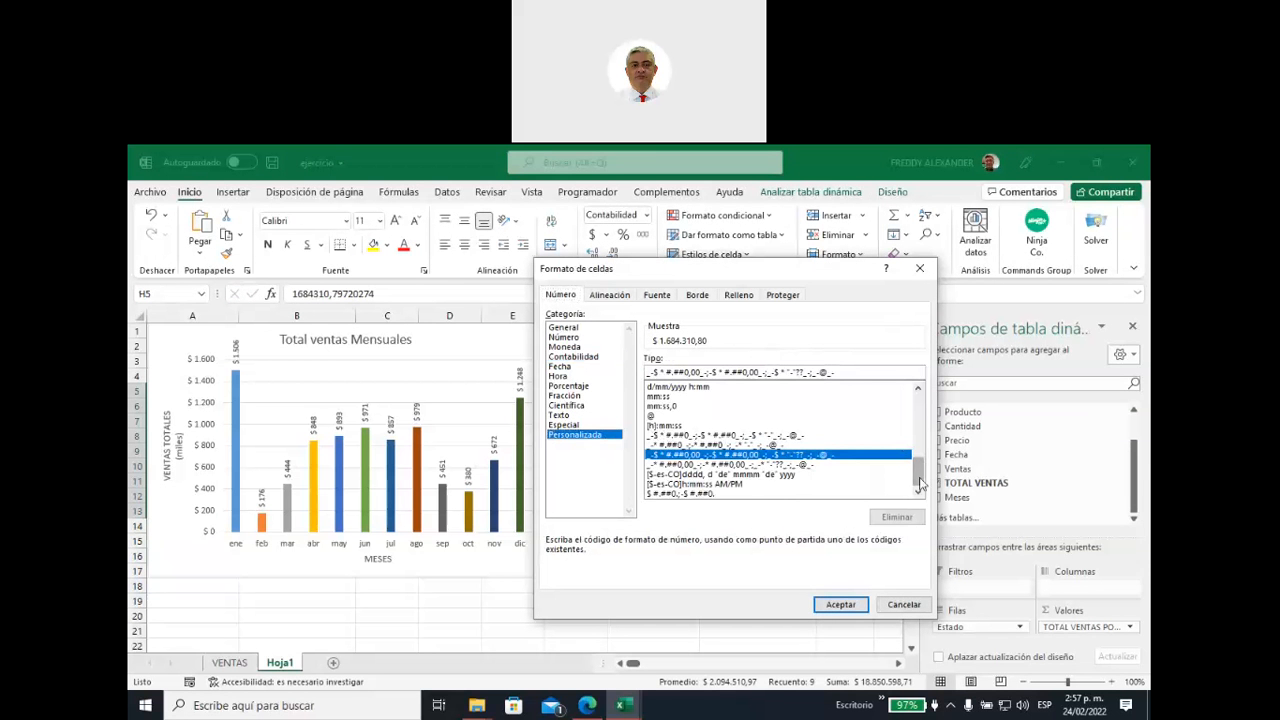
{"action": "left_click", "coordinate": [679, 494]}
{"action": "left_click", "coordinate": [840, 604]}
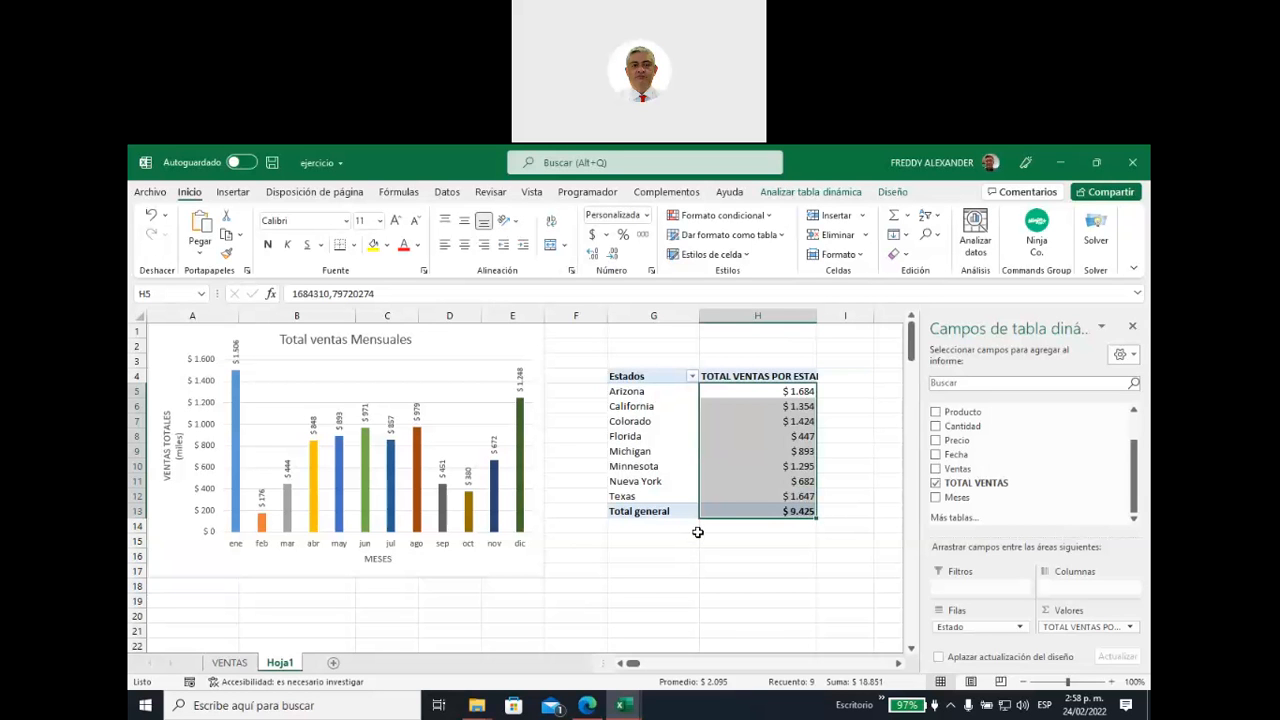
Step: Sort the states in the pivot table by total sales from largest to smallest
{"action": "left_click_drag", "start_coordinate": [686, 390], "coordinate": [768, 499]}
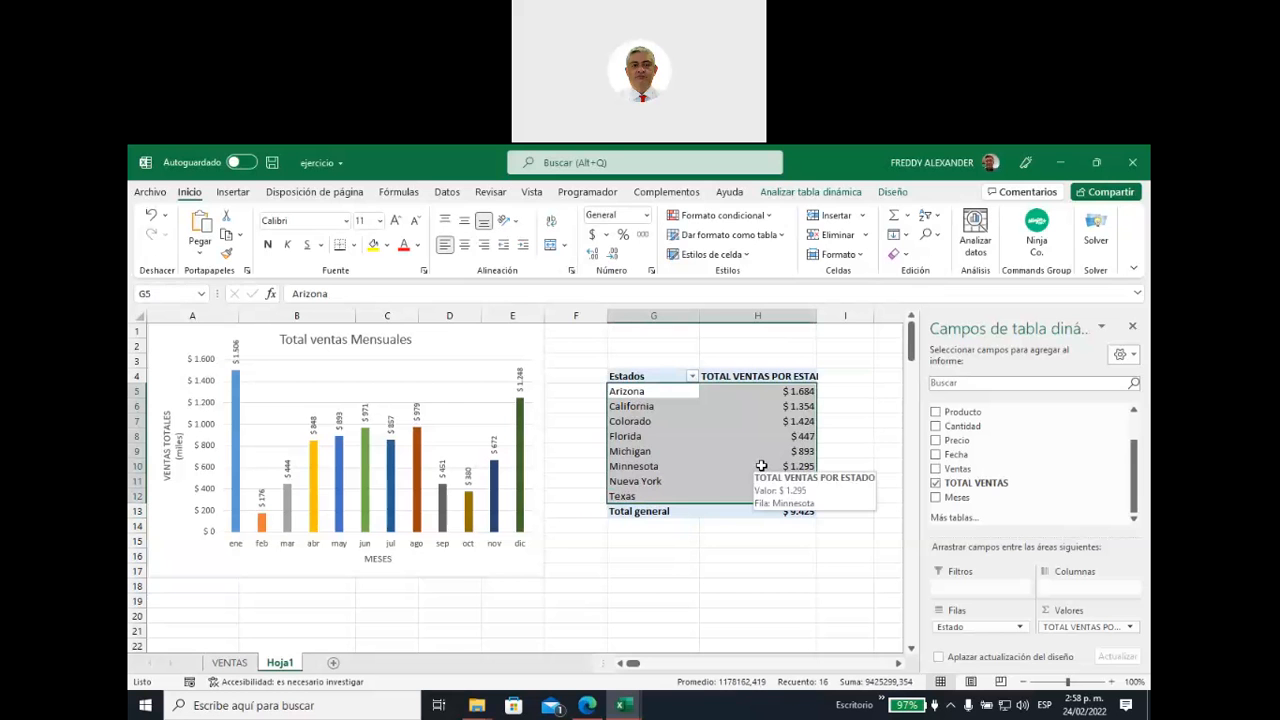
{"action": "left_click", "coordinate": [452, 192]}
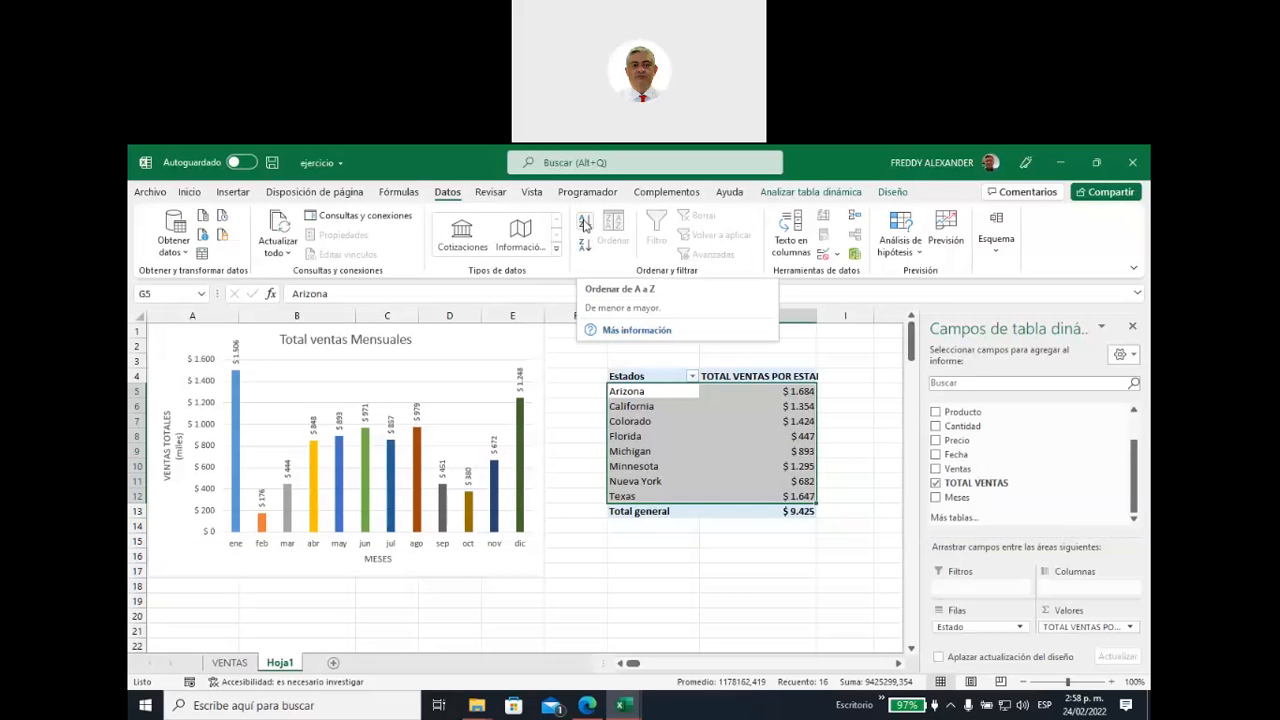
{"action": "left_click", "coordinate": [790, 392]}
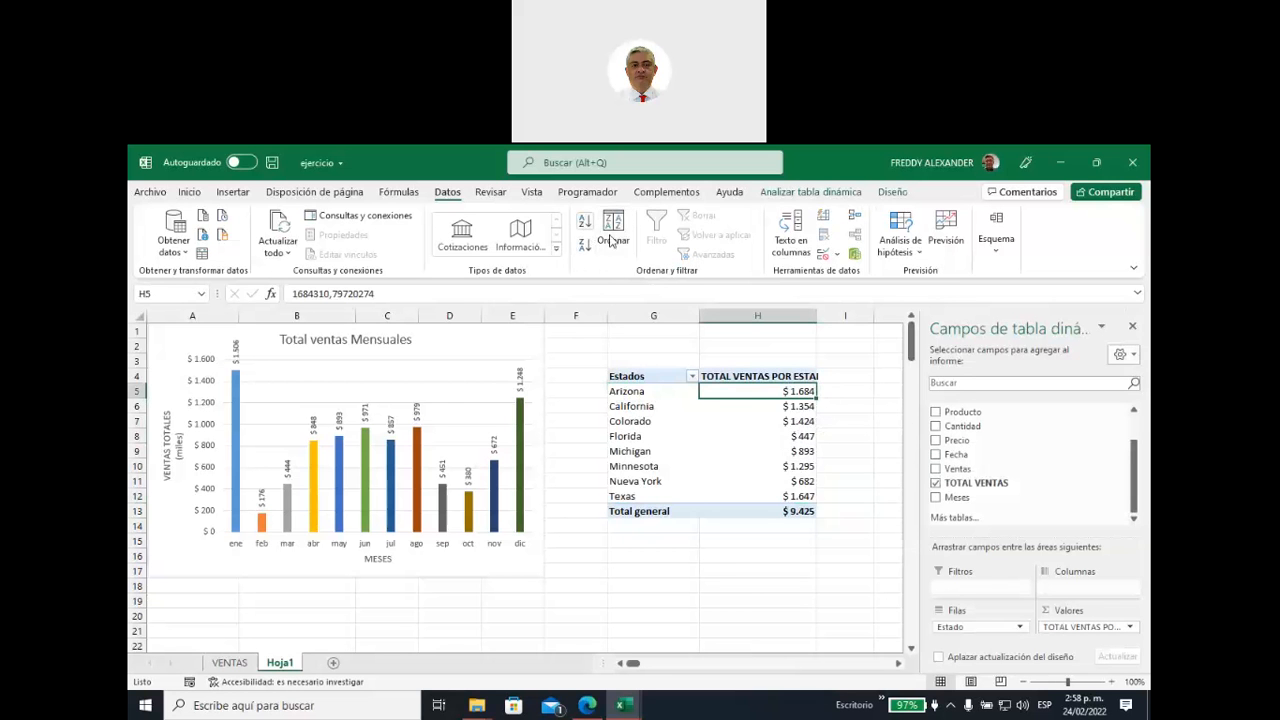
{"action": "left_click", "coordinate": [613, 240]}
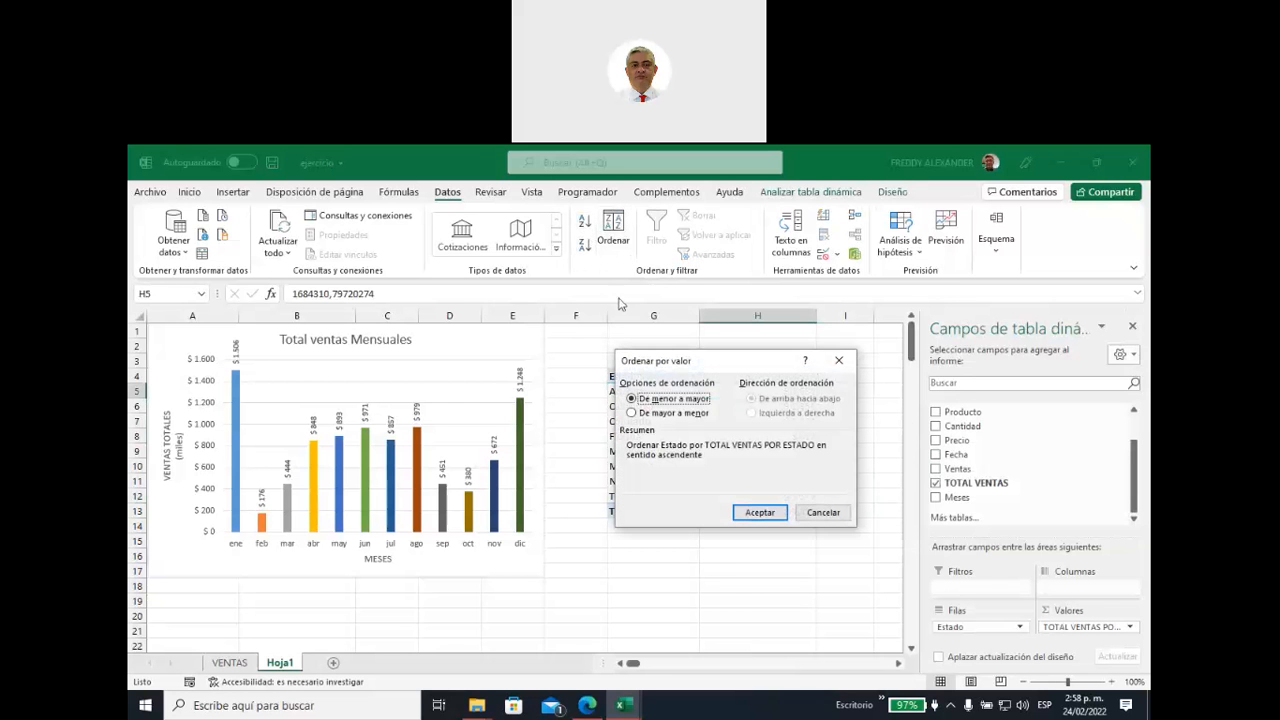
{"action": "left_click", "coordinate": [631, 413]}
{"action": "left_click", "coordinate": [760, 513]}
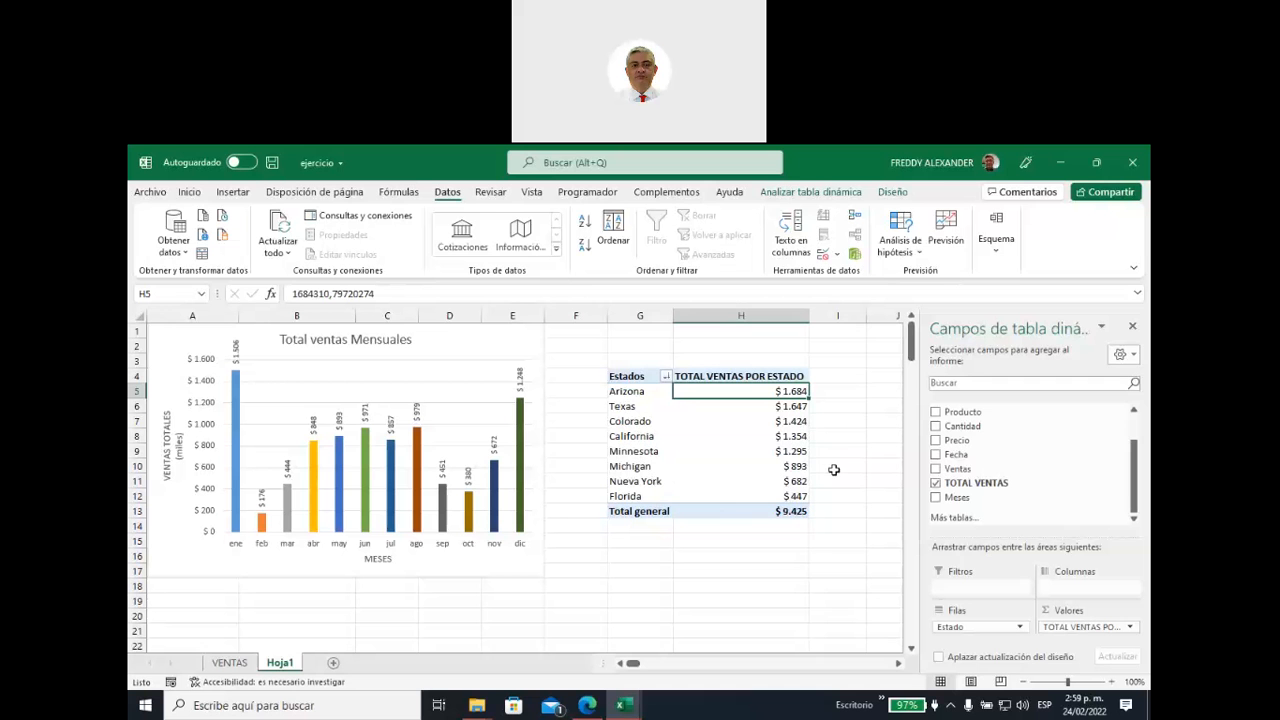
Step: Insert a clustered column pivot chart from the sales-by-state pivot table
{"action": "left_click_drag", "start_coordinate": [632, 399], "coordinate": [636, 394]}
{"action": "left_click", "coordinate": [641, 394]}
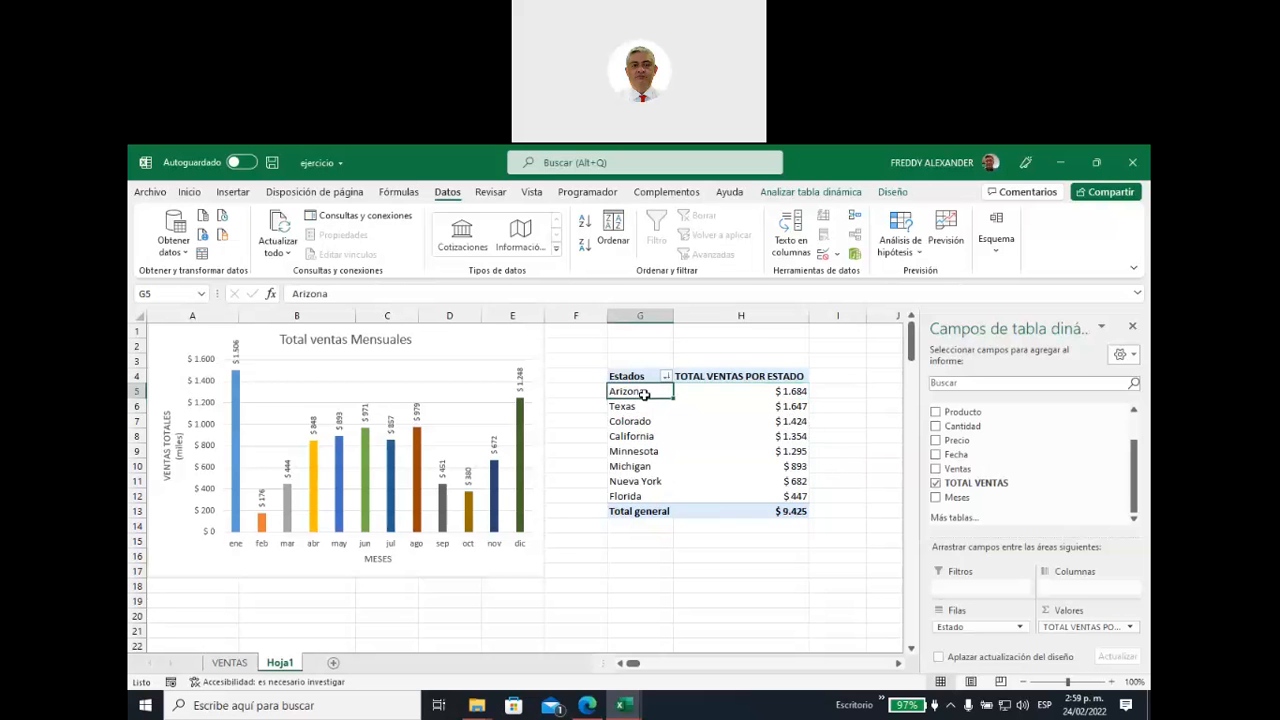
{"action": "left_click", "coordinate": [828, 196]}
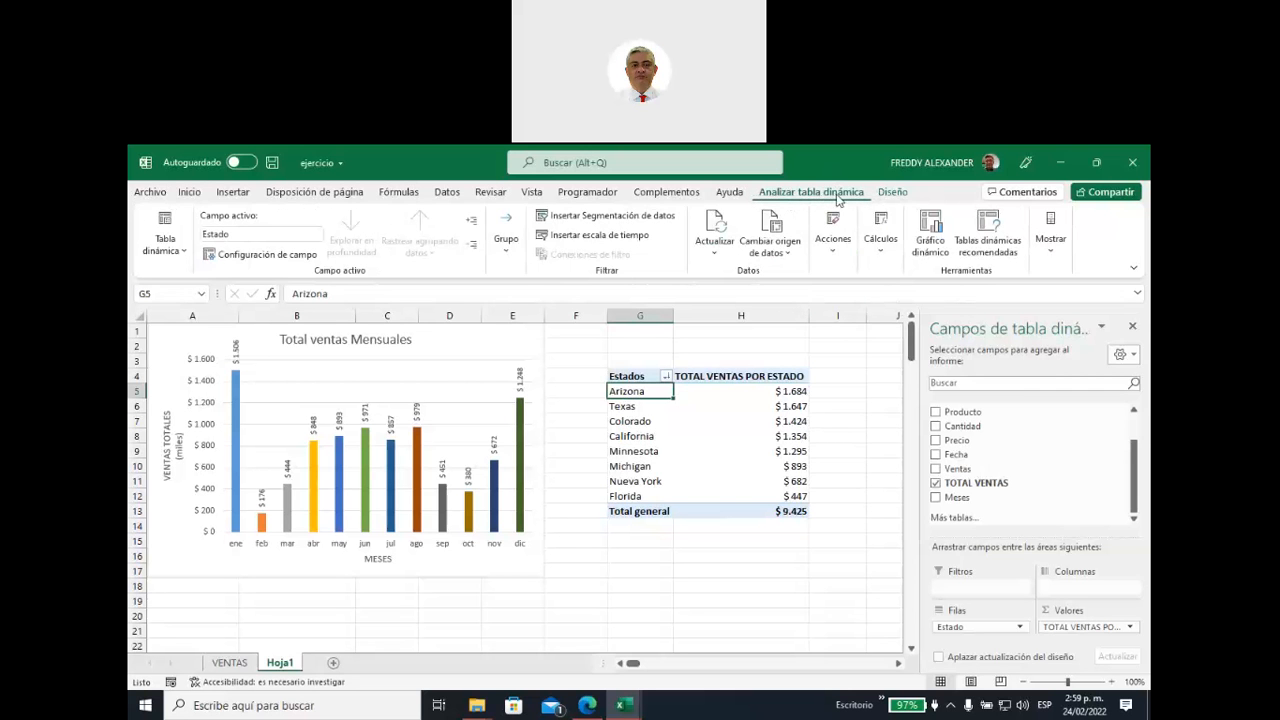
{"action": "left_click", "coordinate": [933, 254]}
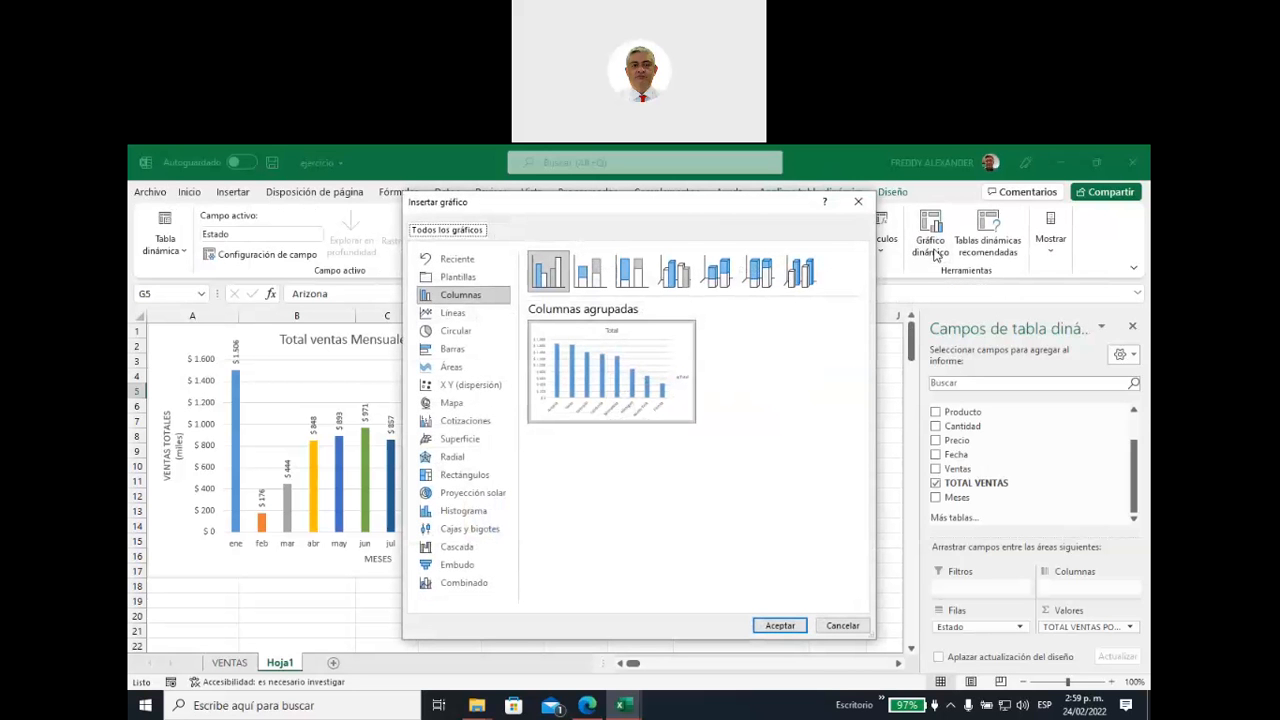
{"action": "left_click_drag", "start_coordinate": [728, 209], "coordinate": [740, 277]}
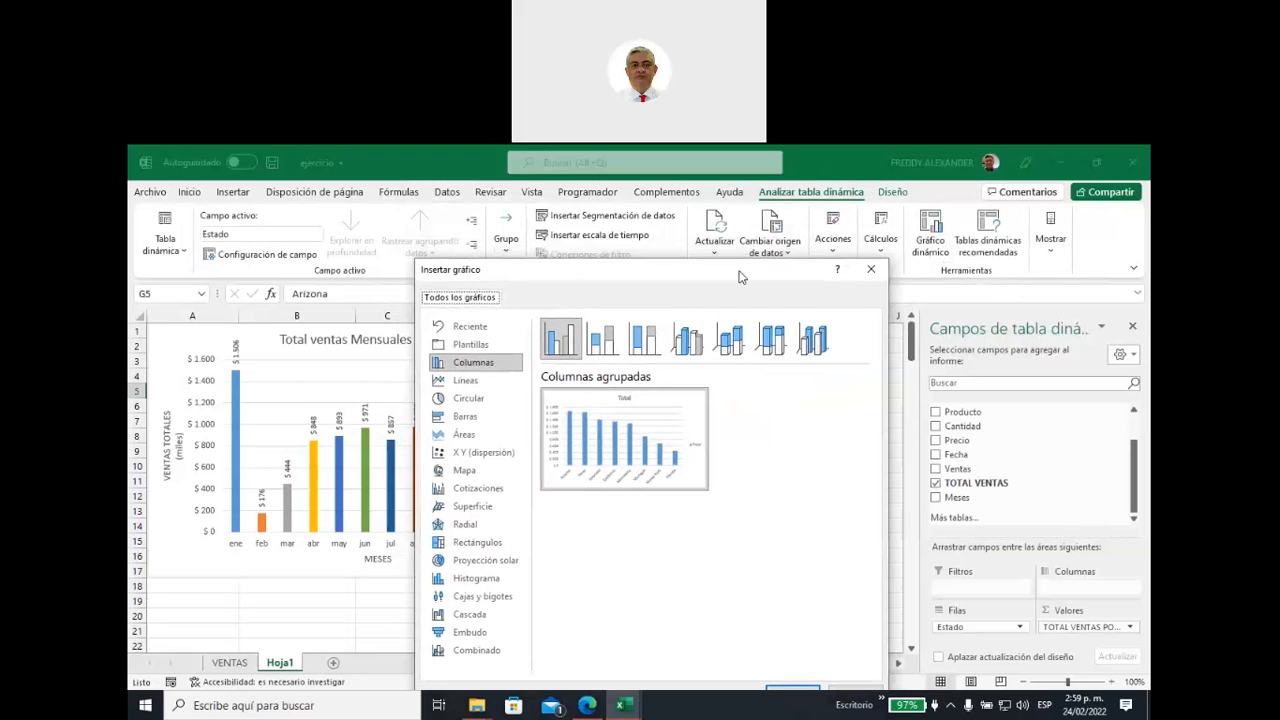
{"action": "mouse_move", "coordinate": [651, 471]}
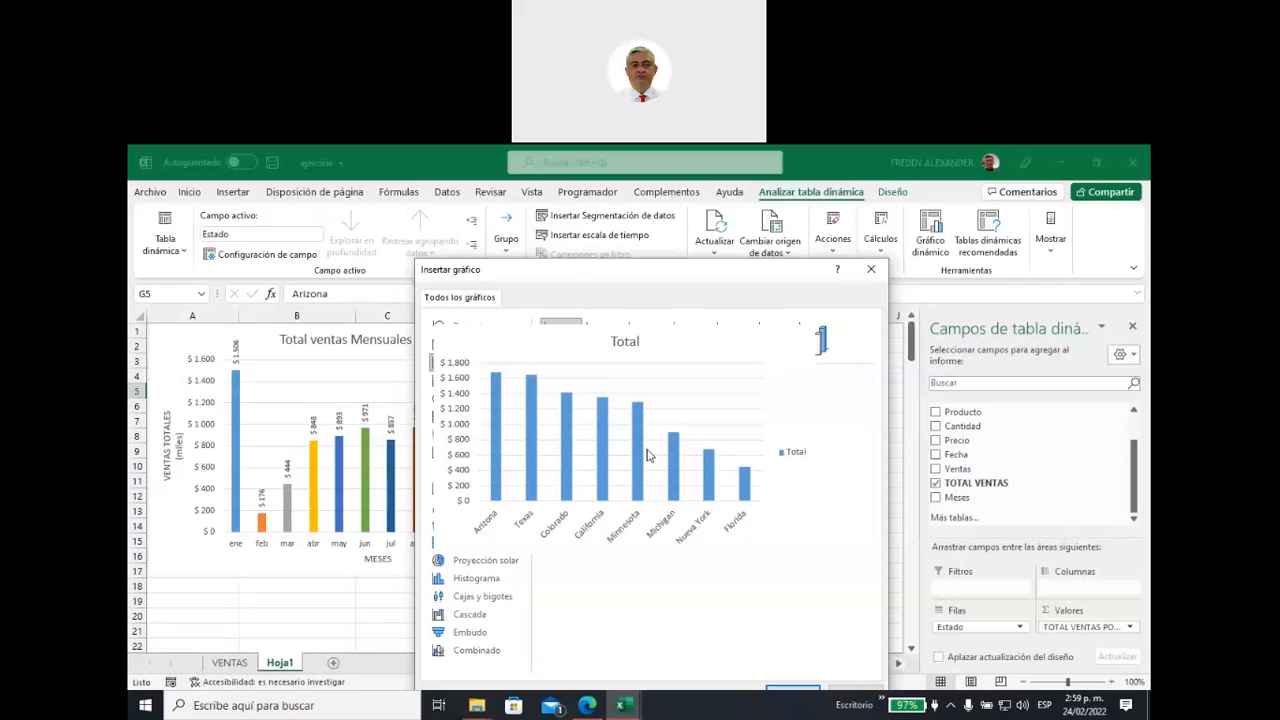
{"action": "double_click", "coordinate": [647, 455]}
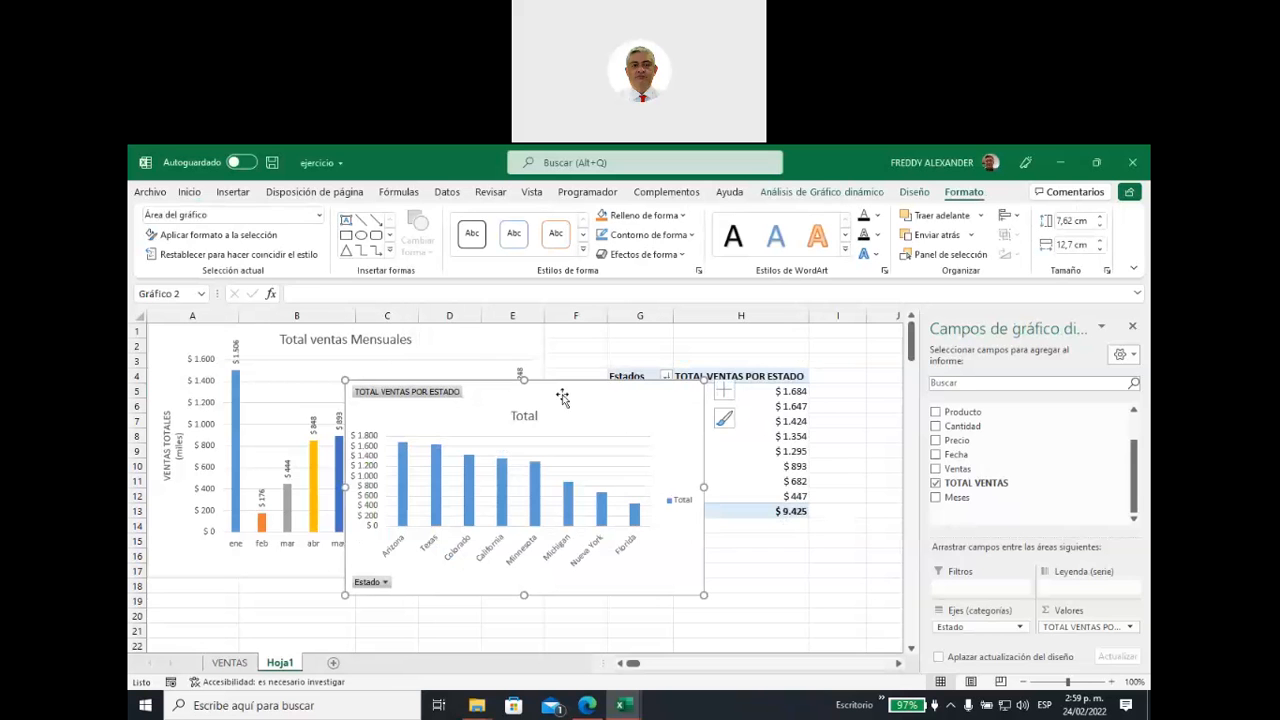
Step: Place the state chart over its pivot table beside the monthly chart and stretch it to a height of about 8,96 cm
{"action": "left_click_drag", "start_coordinate": [551, 388], "coordinate": [753, 334]}
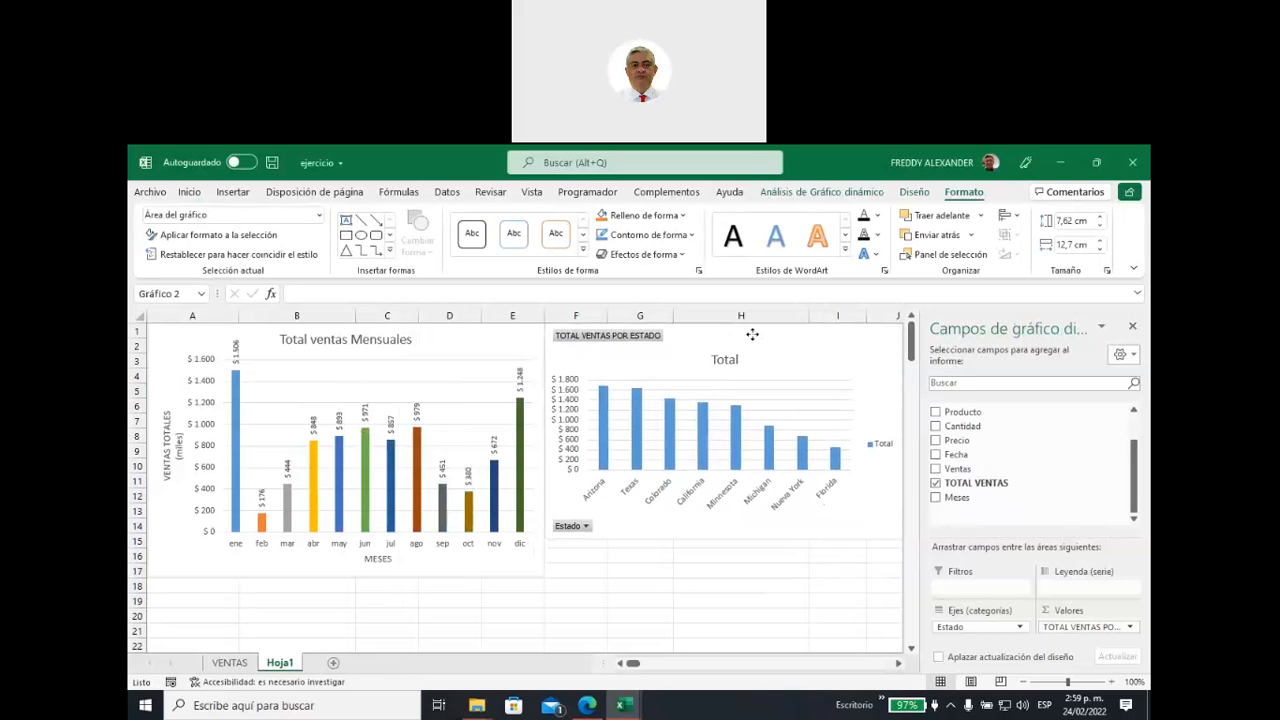
{"action": "left_click_drag", "start_coordinate": [725, 535], "coordinate": [726, 577]}
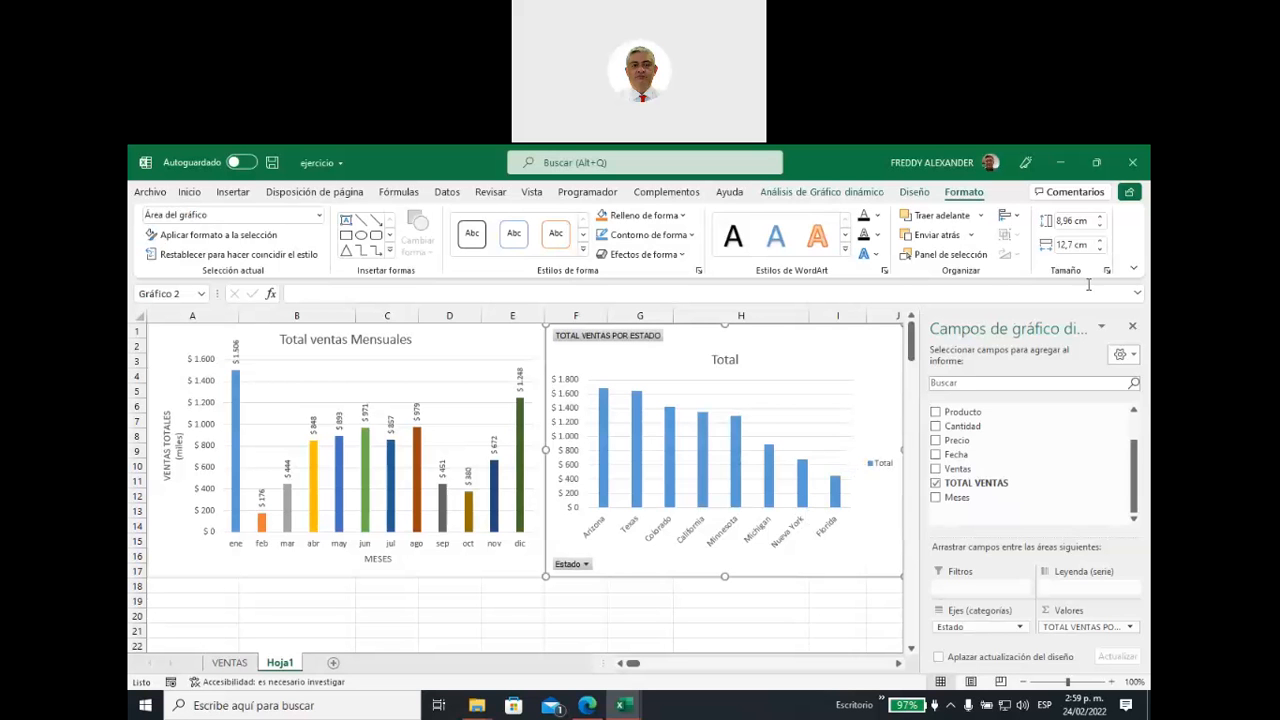
Step: Close the chart's field list and remove the legend from the state chart
{"action": "left_click", "coordinate": [1132, 326]}
{"action": "left_click", "coordinate": [924, 334]}
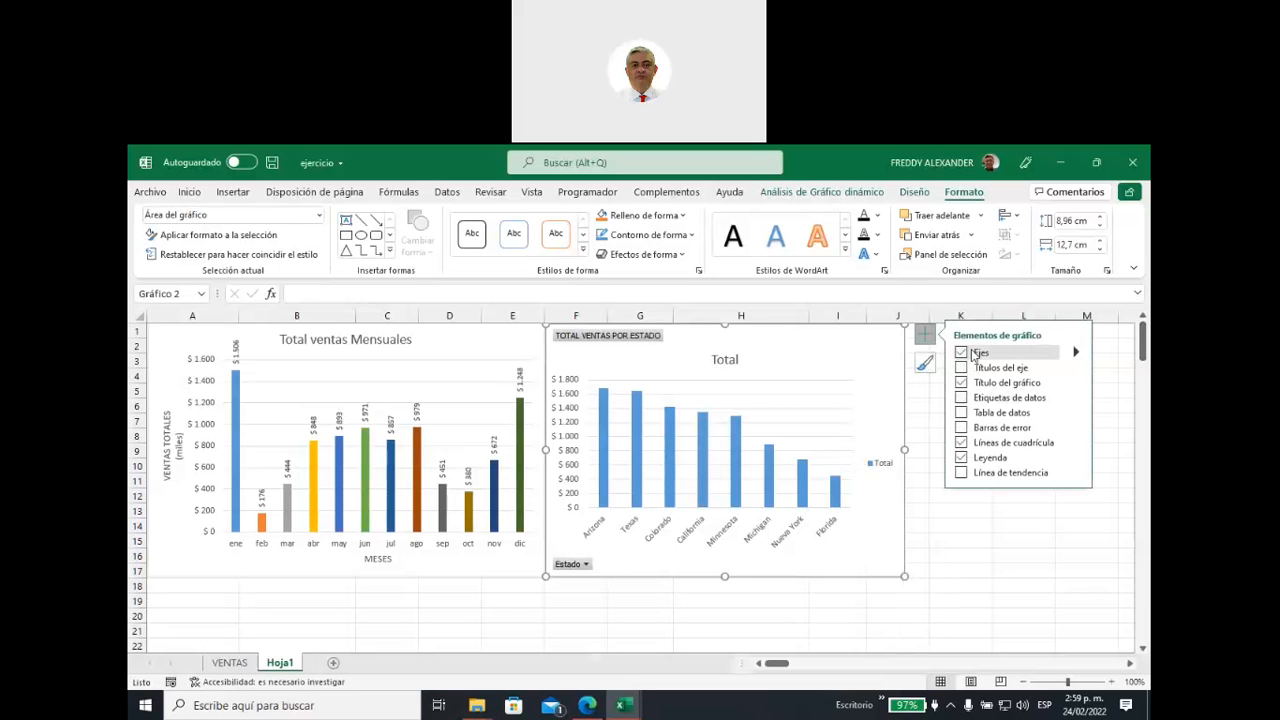
{"action": "left_click", "coordinate": [961, 457]}
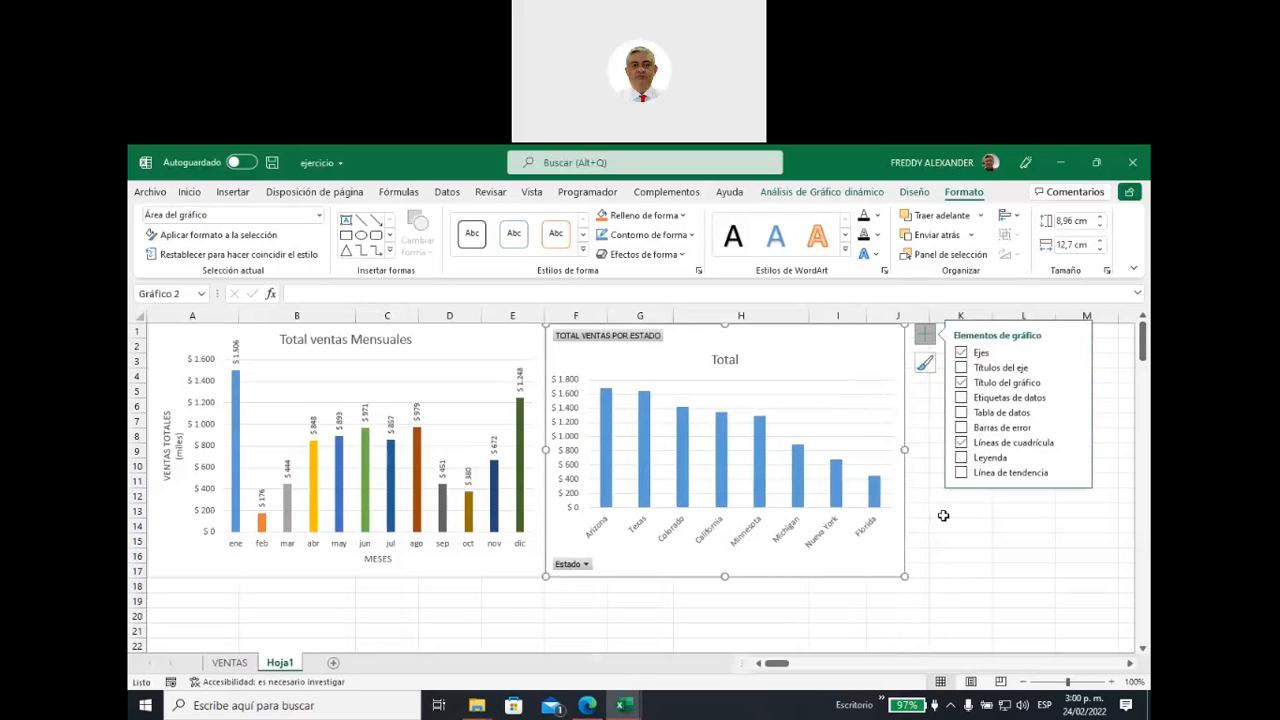
Step: Replace the state chart's title with "Total Ventas por Estado"
{"action": "double_click", "coordinate": [725, 359]}
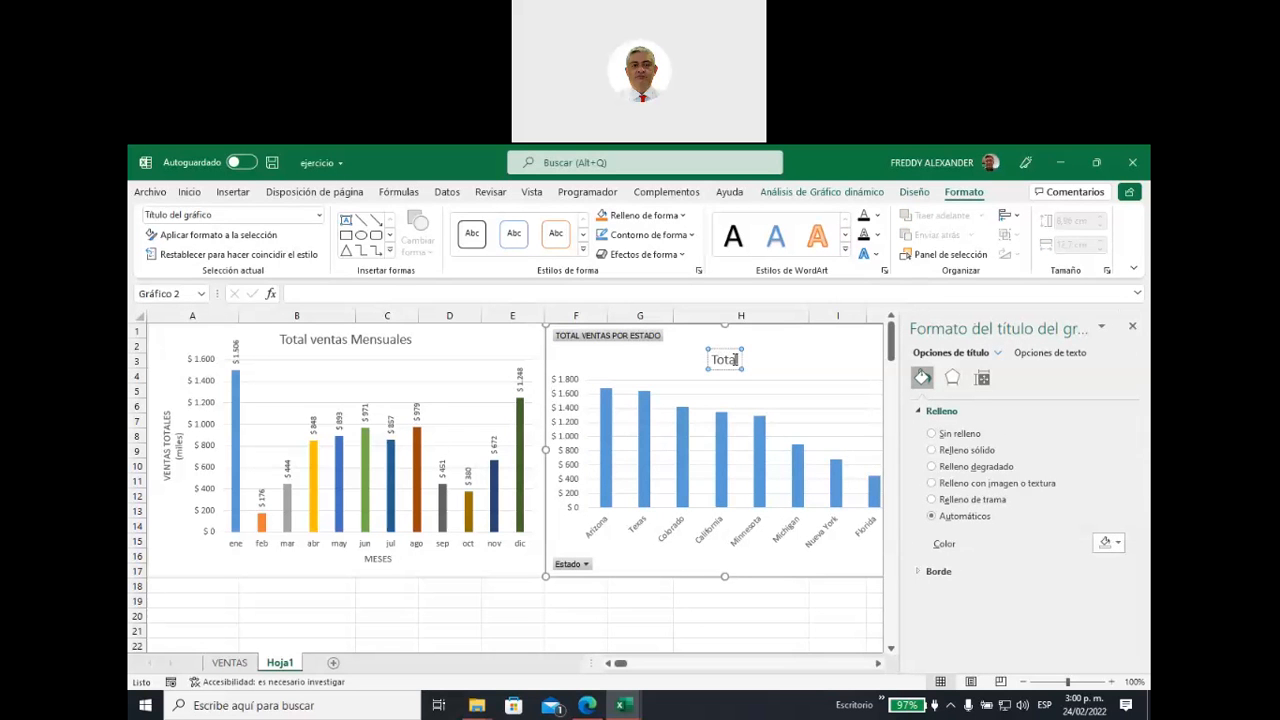
{"action": "key", "text": "BackSpace"}
{"action": "key", "text": "BackSpace"}
{"action": "key", "text": "BackSpace"}
{"action": "key", "text": "BackSpace"}
{"action": "key", "text": "BackSpace"}
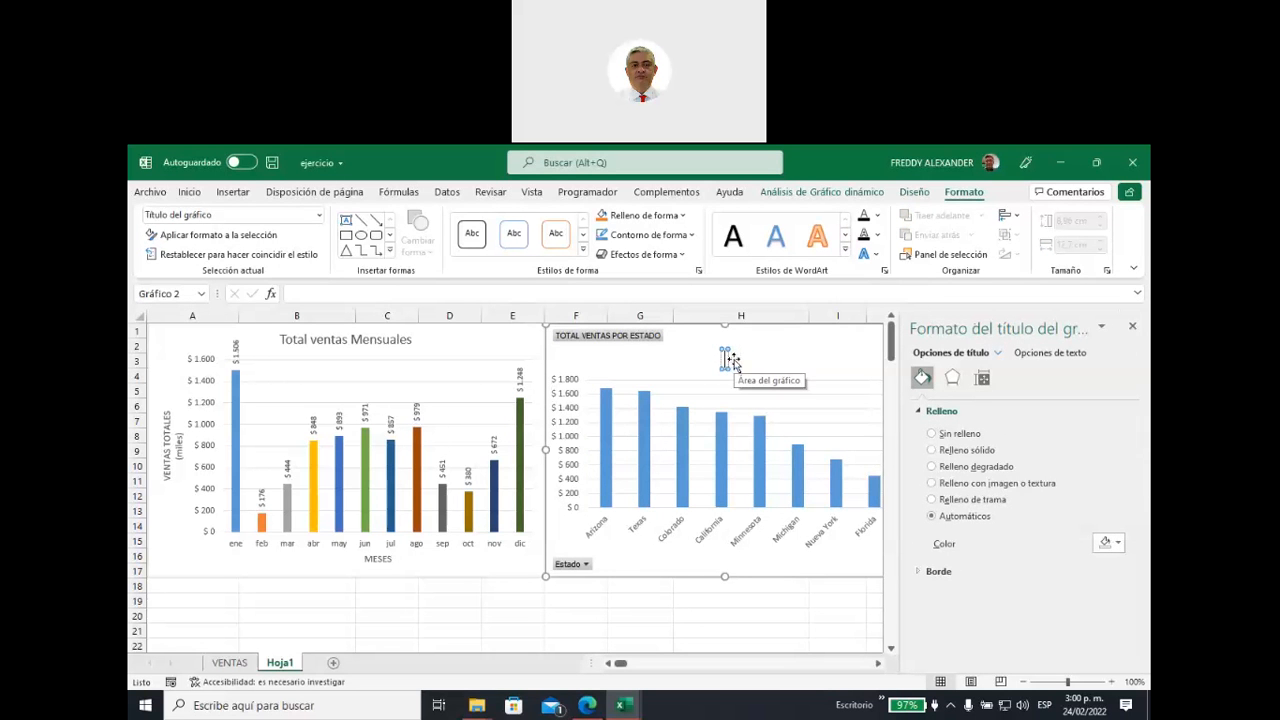
{"action": "type", "text": "T"}
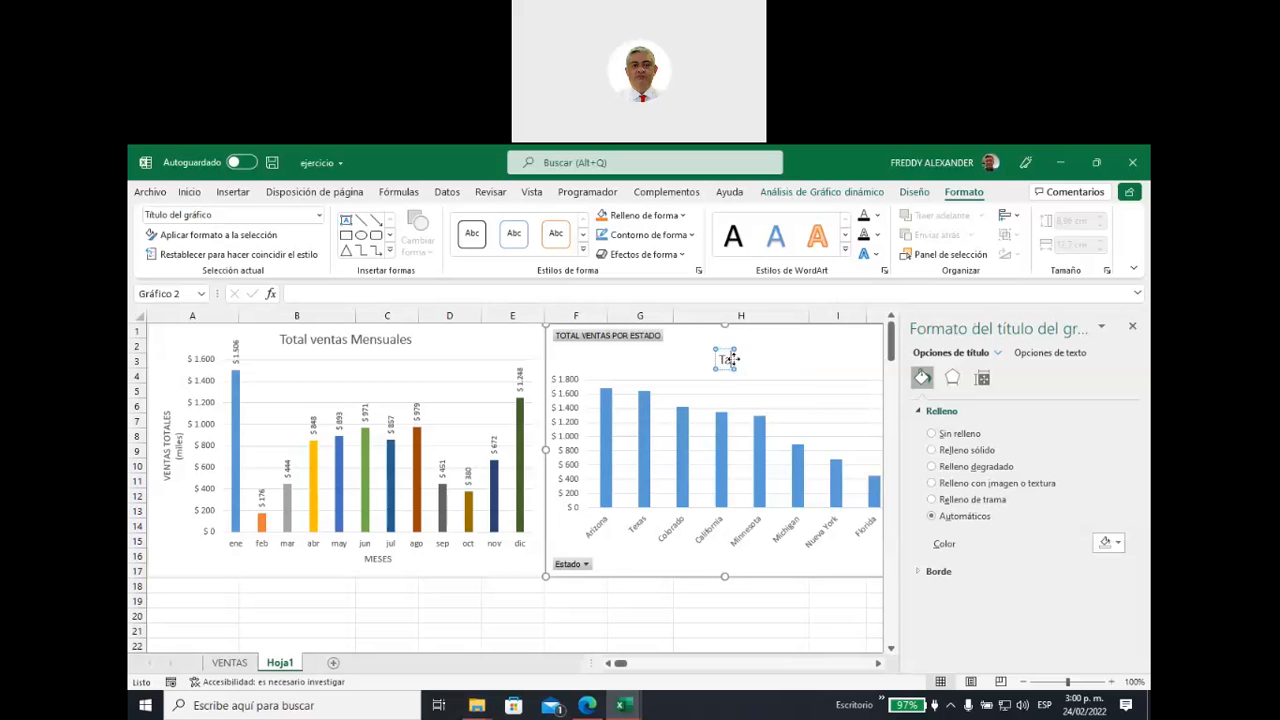
{"action": "type", "text": "ota"}
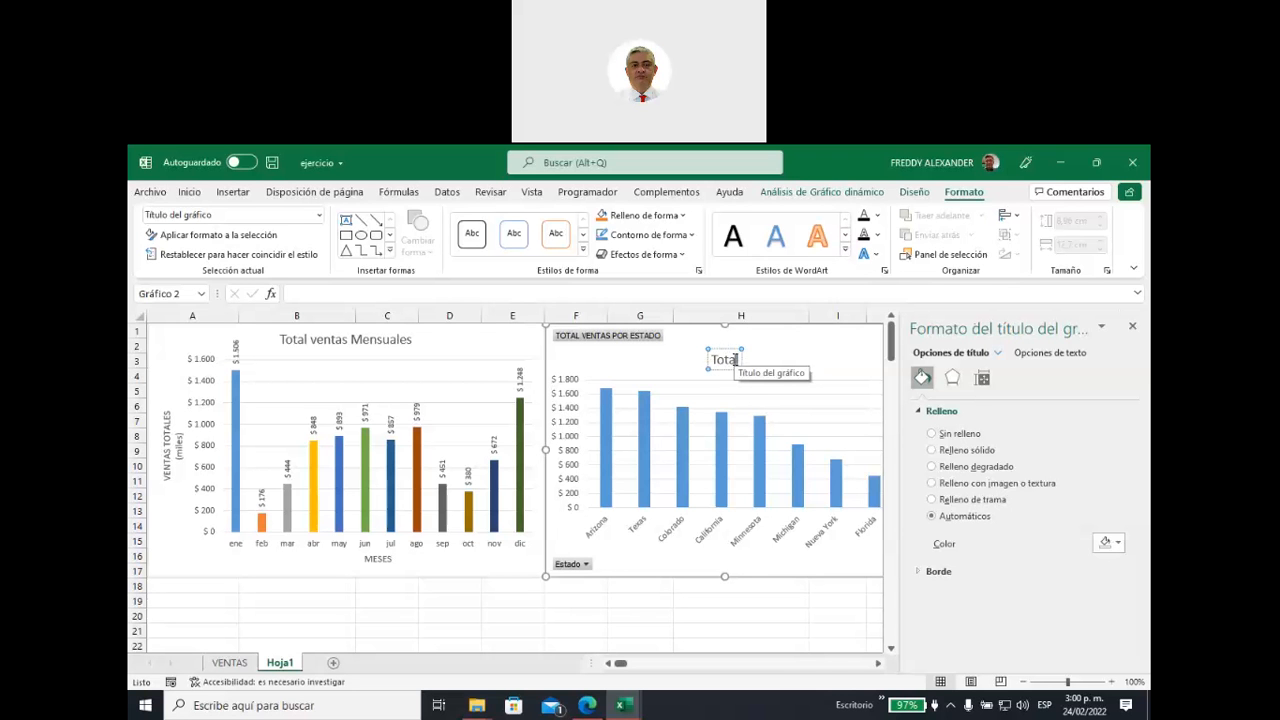
{"action": "type", "text": "l Ventas por Estado"}
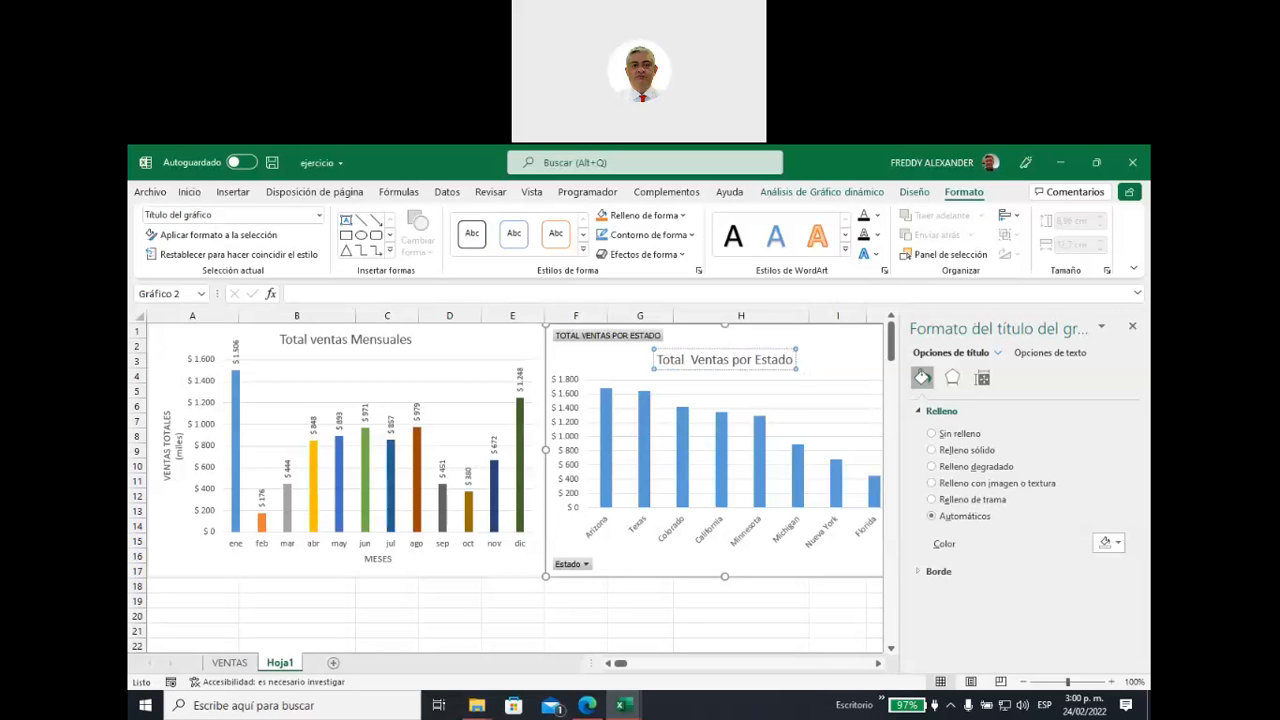
Step: Hide all field buttons on the state chart and close the formatting pane
{"action": "right_click", "coordinate": [593, 340]}
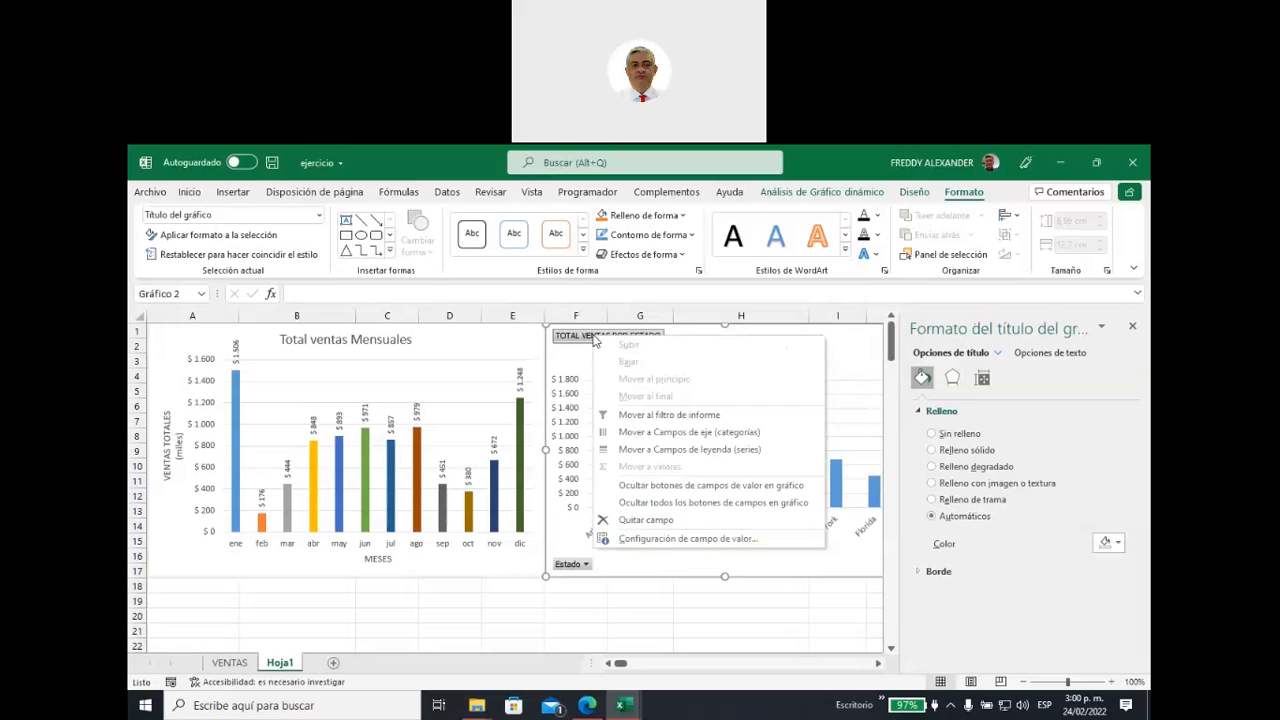
{"action": "left_click", "coordinate": [690, 503]}
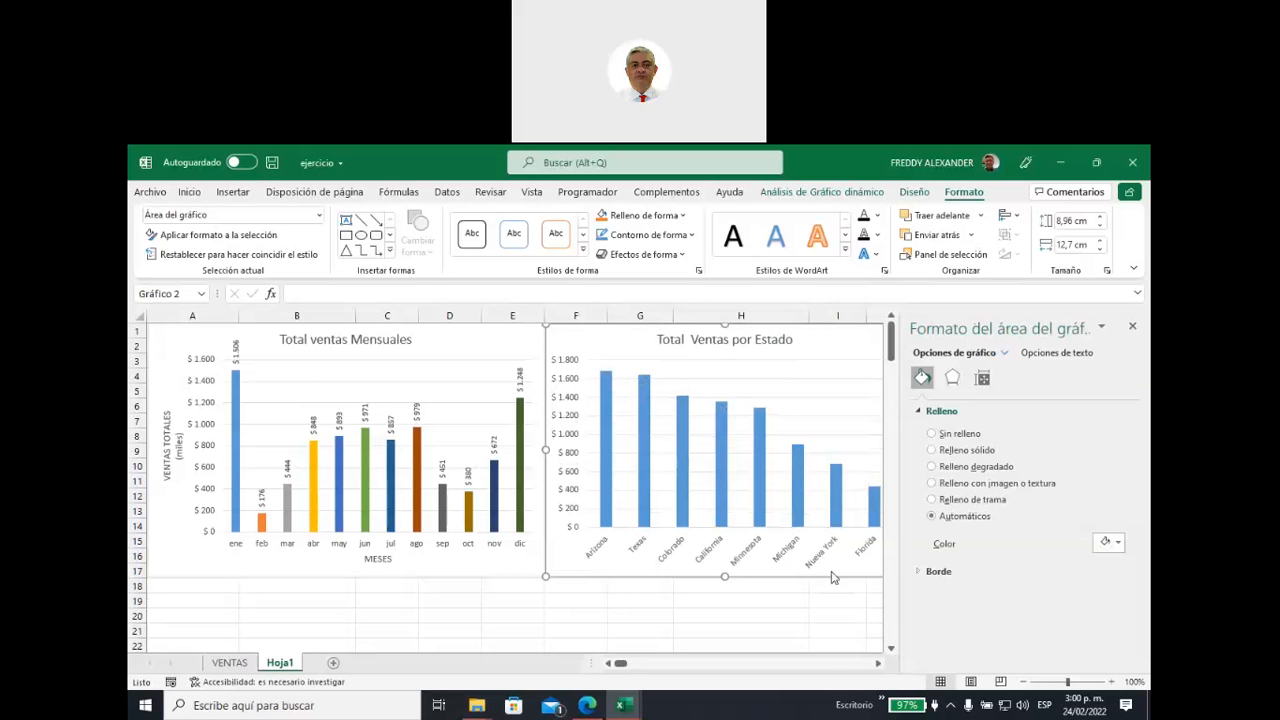
{"action": "left_click", "coordinate": [1132, 327]}
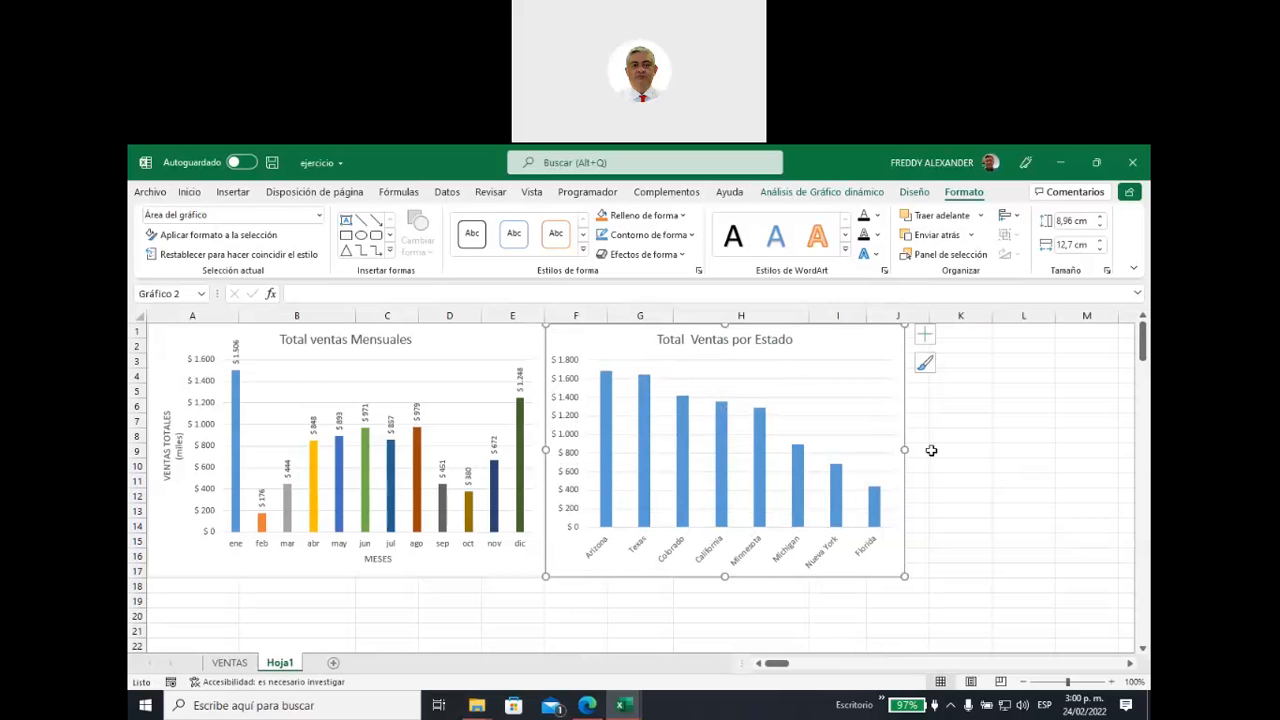
Step: Check the Top 10 chart request on the VENTAS sheet and insert a pivot table from the VENTAS table at Hoja1 cell B19
{"action": "left_click", "coordinate": [230, 663]}
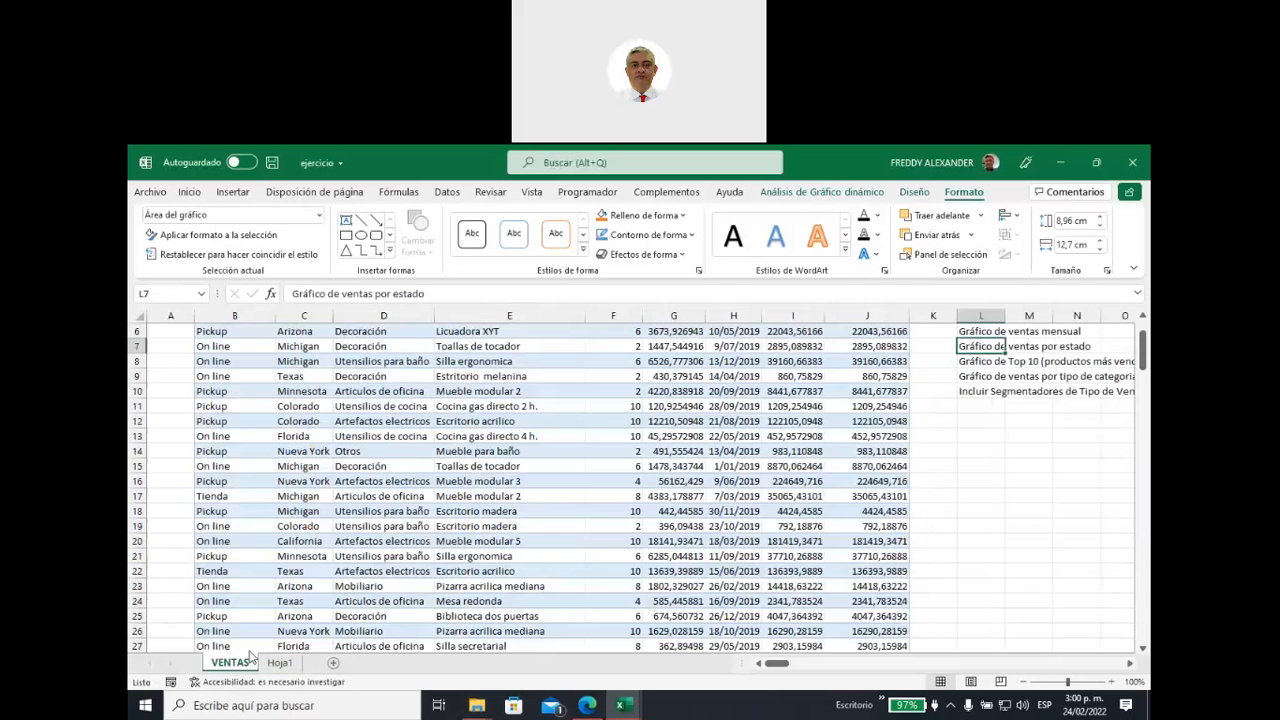
{"action": "left_click", "coordinate": [983, 364]}
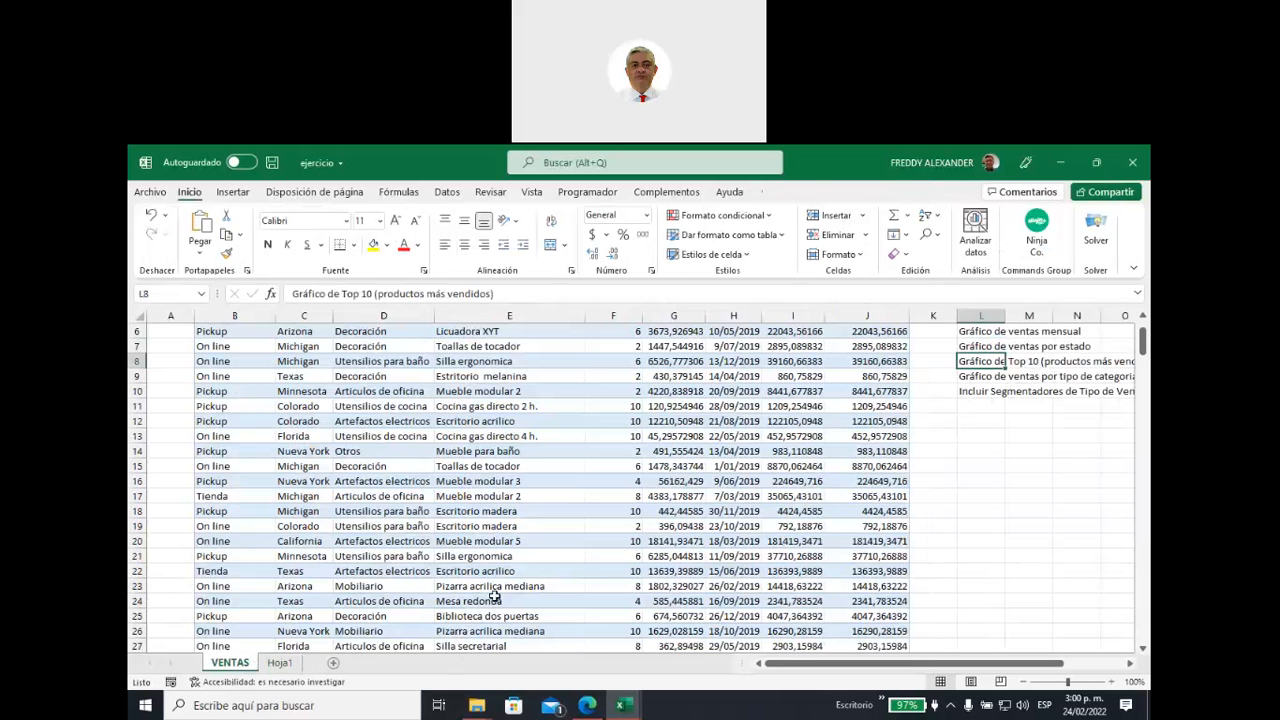
{"action": "left_click", "coordinate": [277, 664]}
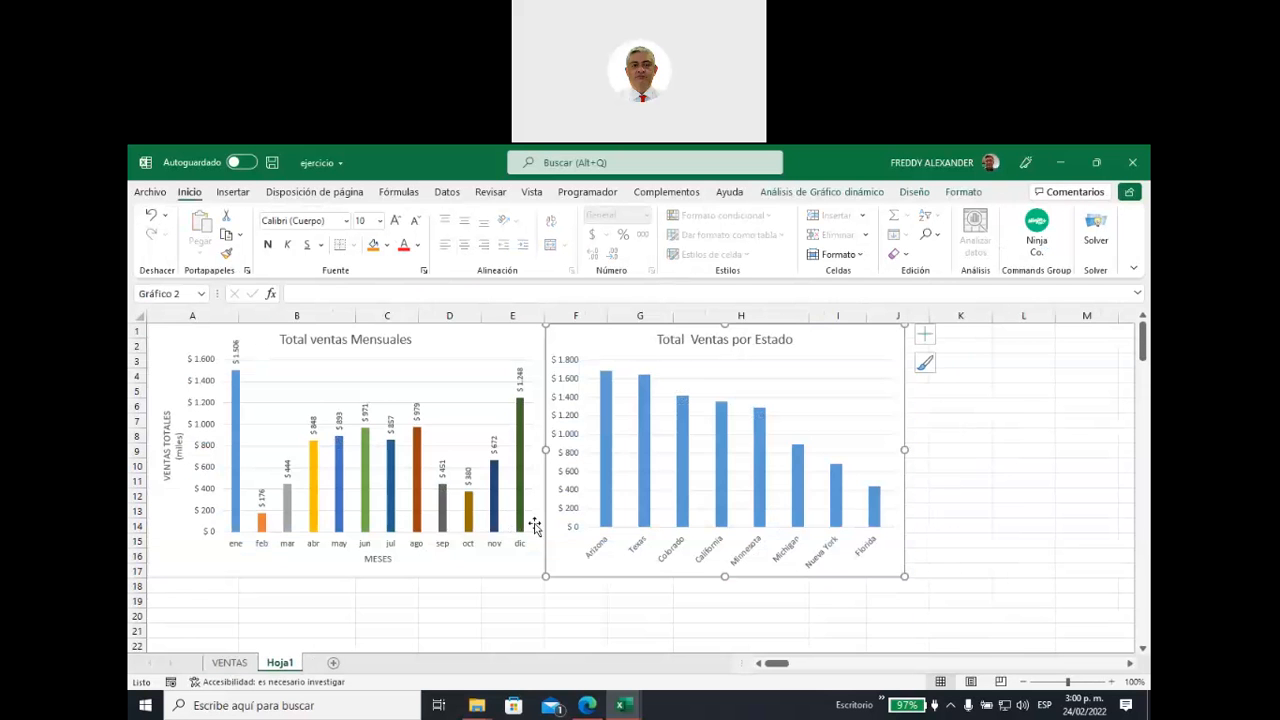
{"action": "scroll", "coordinate": [536, 527], "scroll_direction": "down", "scroll_amount": 3}
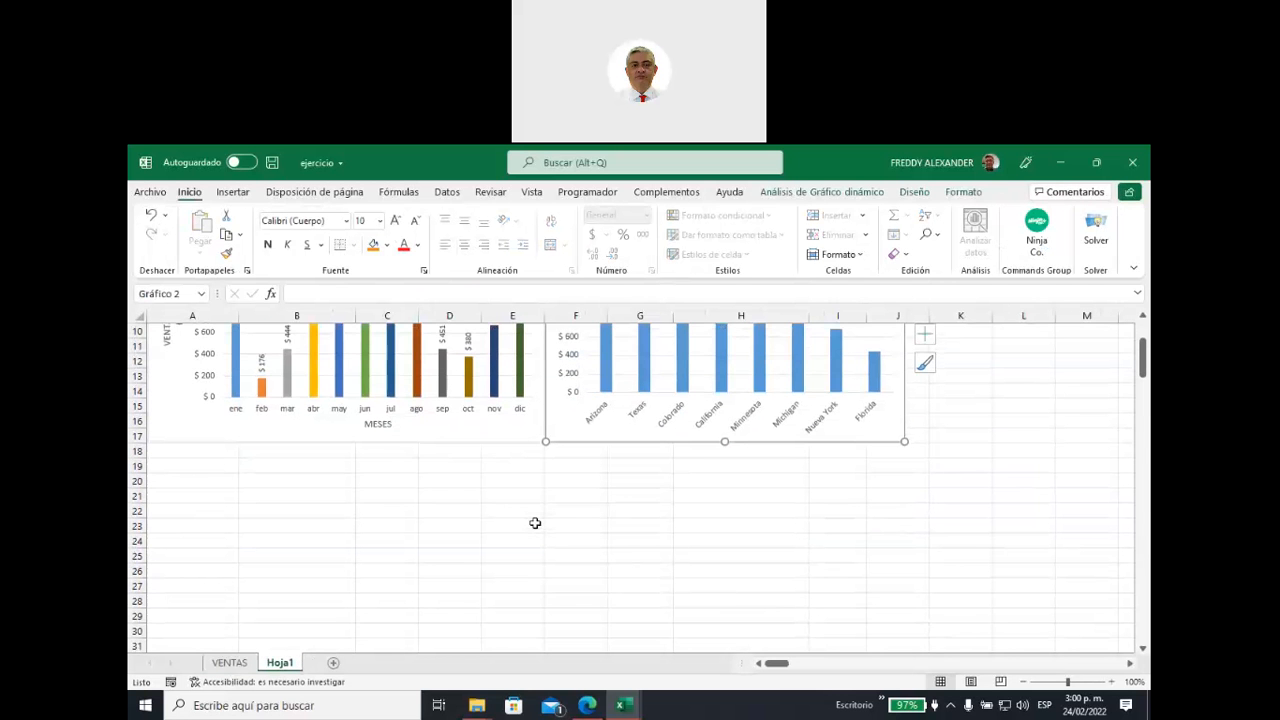
{"action": "scroll", "coordinate": [535, 523], "scroll_direction": "up", "scroll_amount": 1}
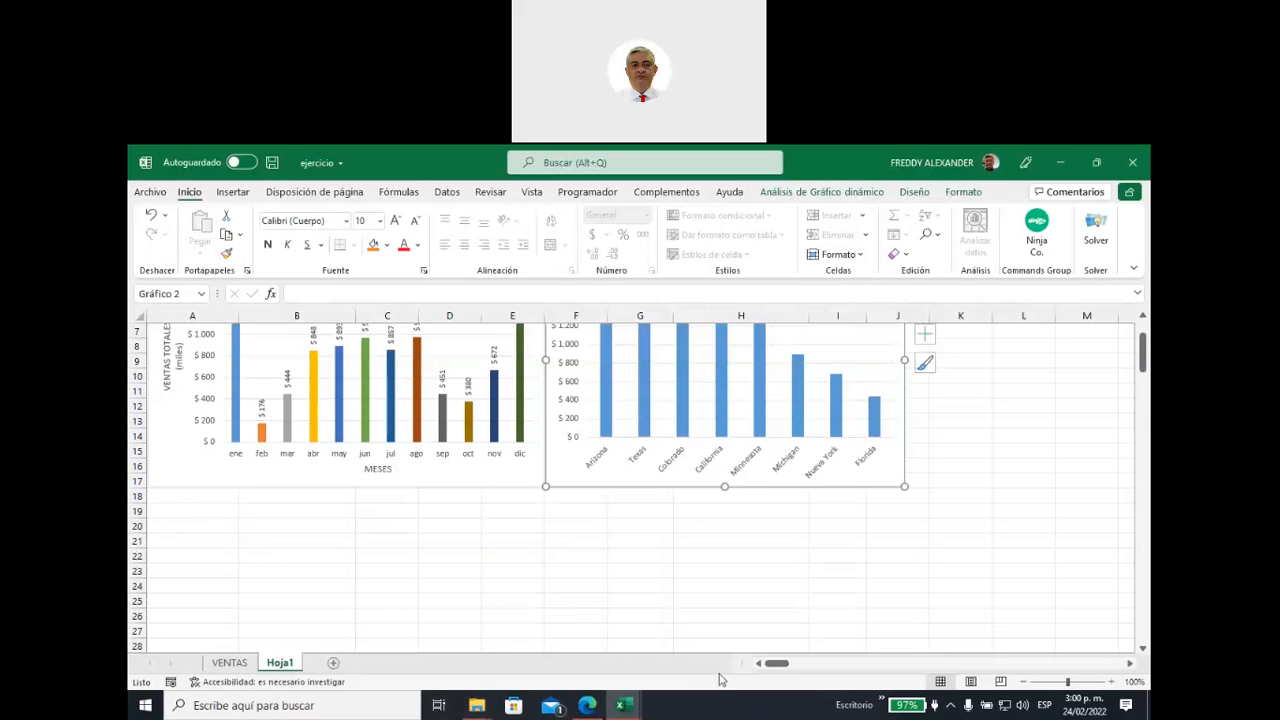
{"action": "left_click", "coordinate": [255, 515]}
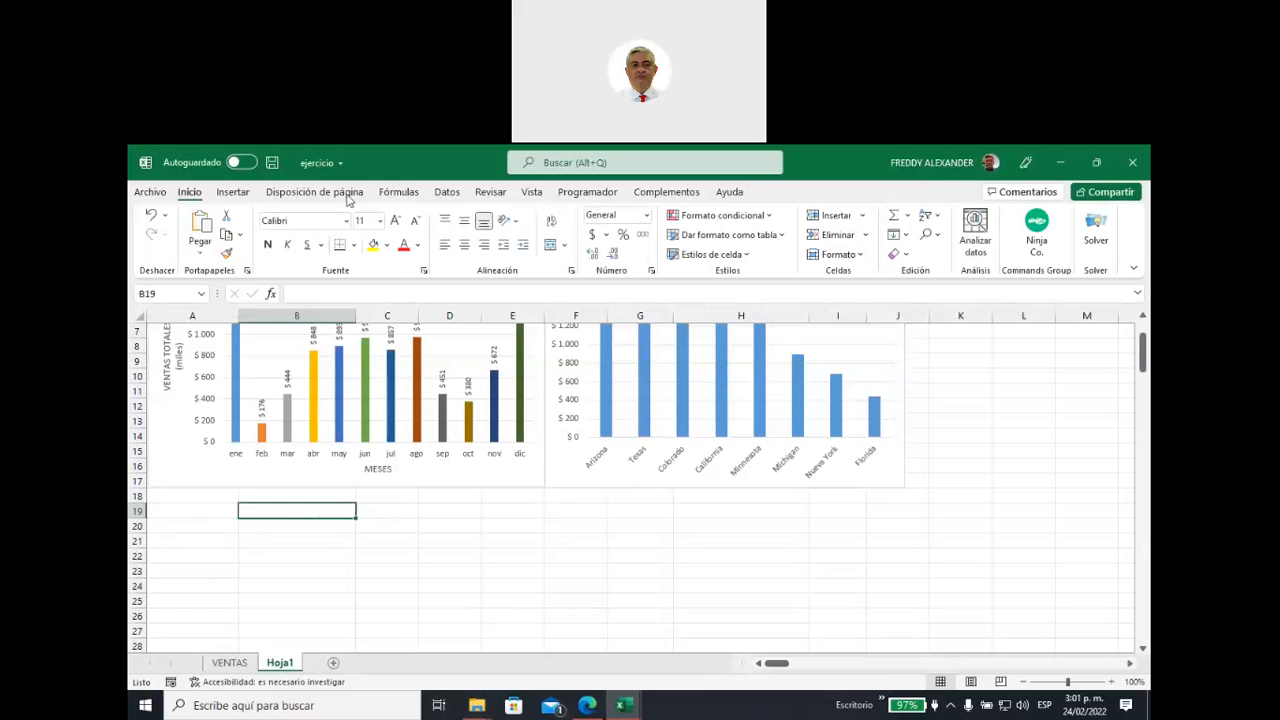
{"action": "left_click", "coordinate": [233, 192]}
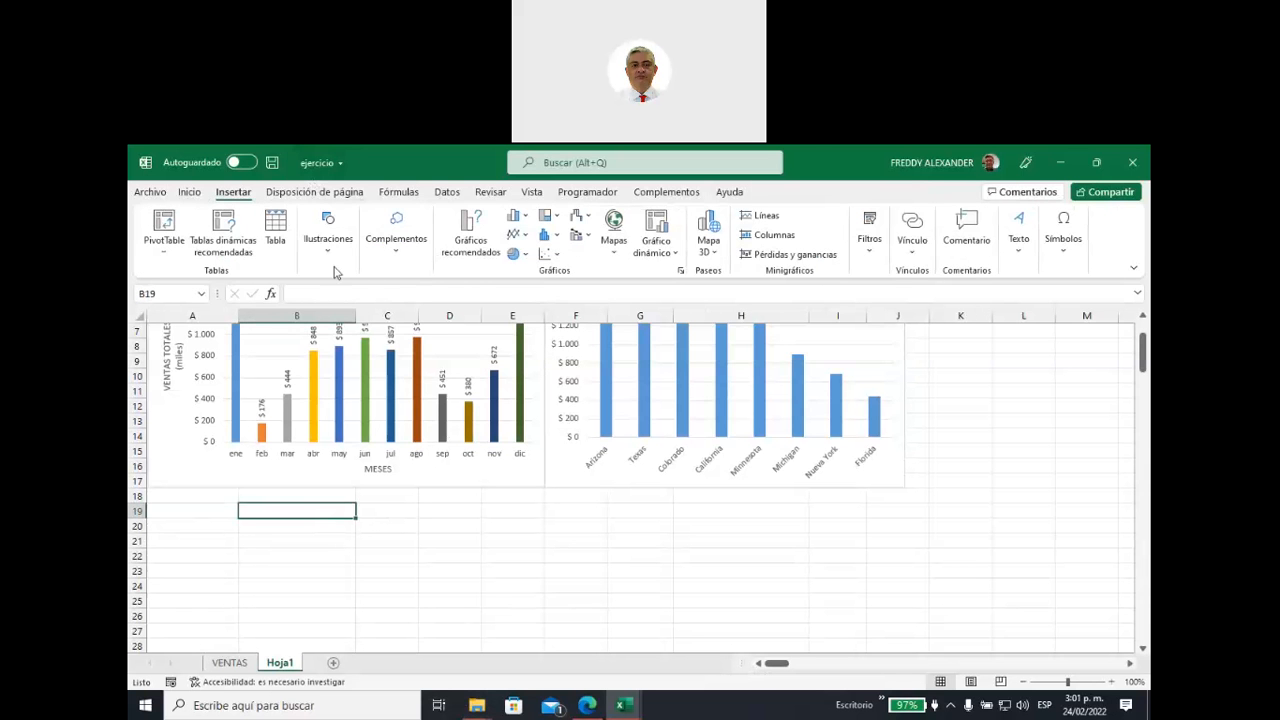
{"action": "left_click", "coordinate": [164, 244]}
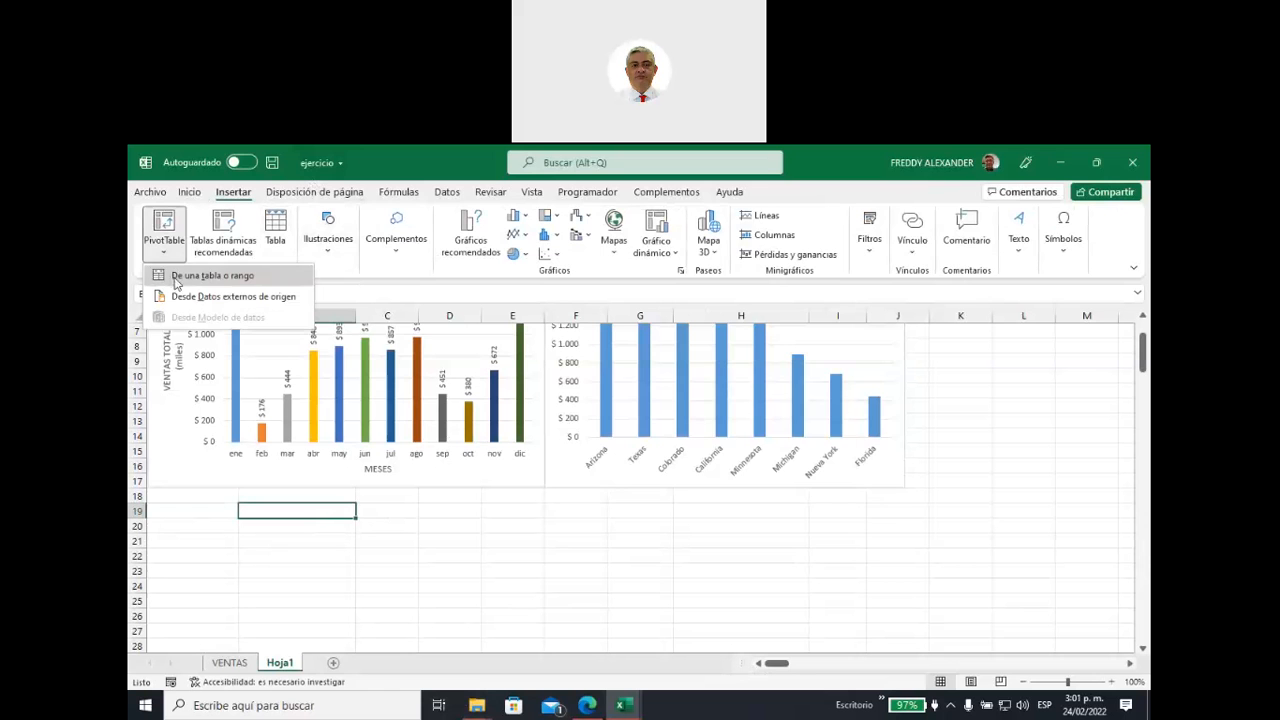
{"action": "left_click", "coordinate": [167, 277]}
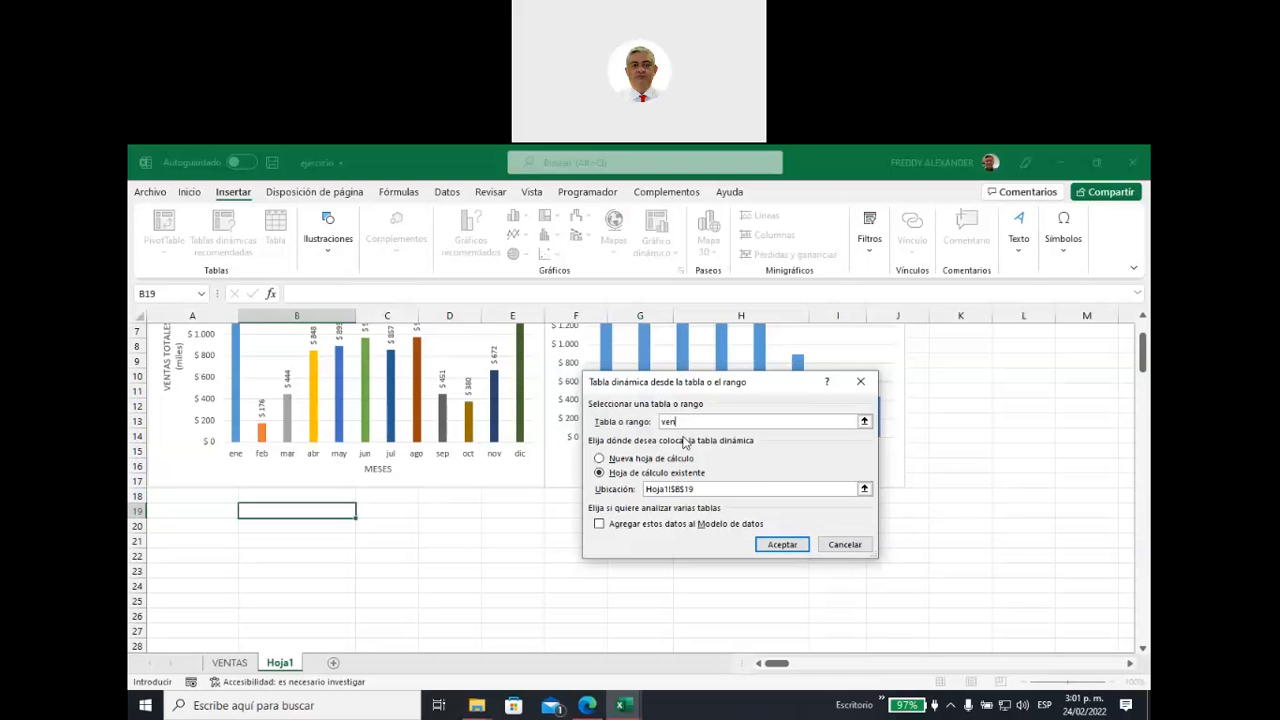
{"action": "type", "text": "VENTAS"}
{"action": "left_click", "coordinate": [782, 545]}
{"action": "scroll", "coordinate": [494, 520], "scroll_direction": "down", "scroll_amount": 4}
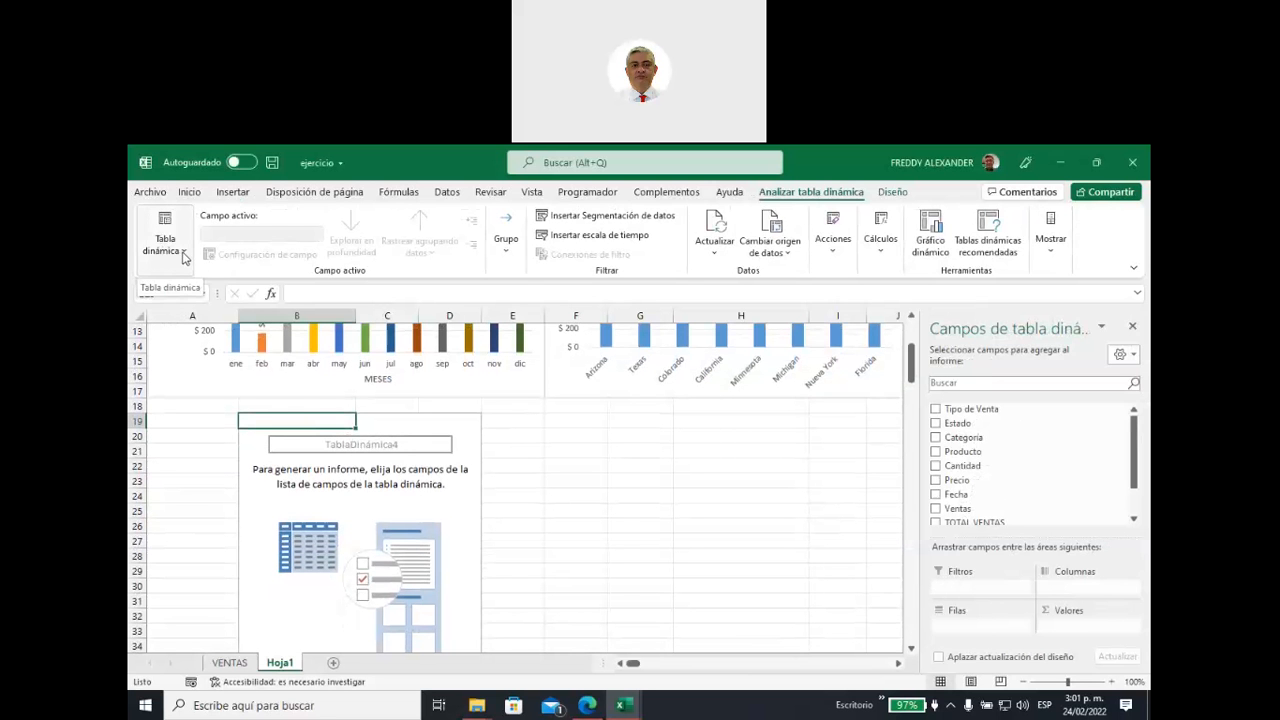
Step: Rename the new pivot table as Top10Ventas
{"action": "left_click", "coordinate": [229, 663]}
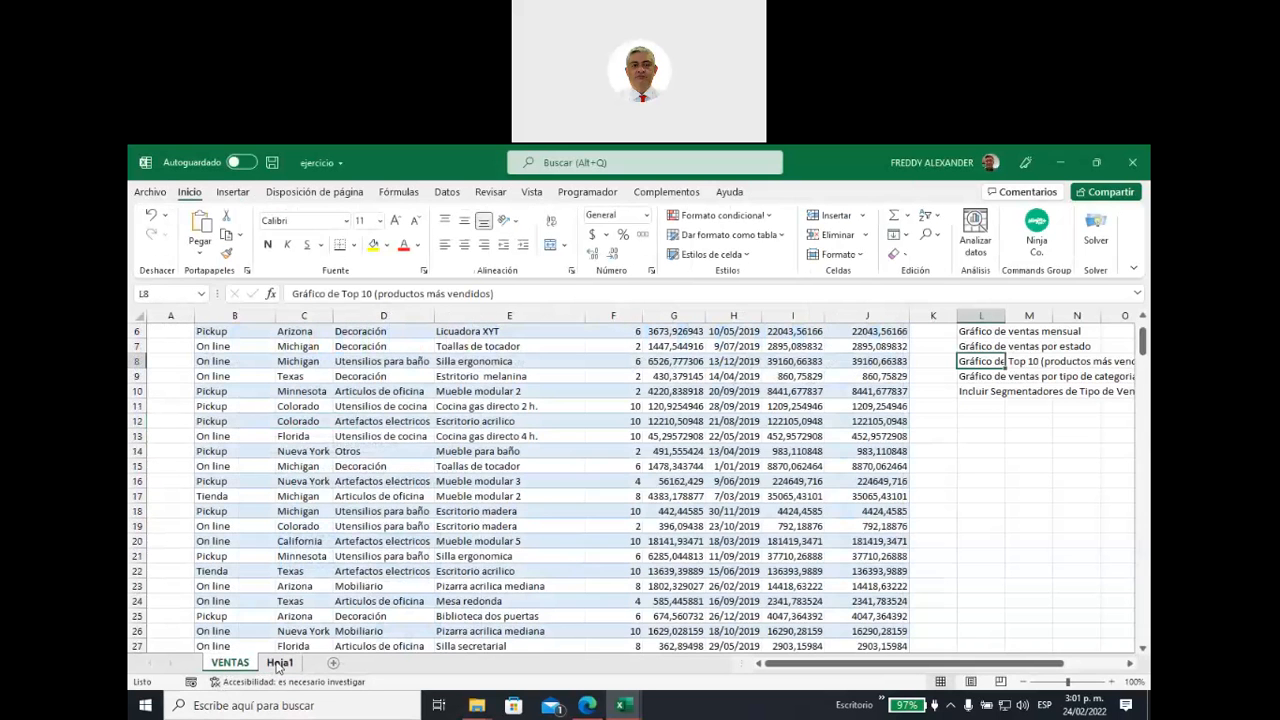
{"action": "left_click", "coordinate": [280, 663]}
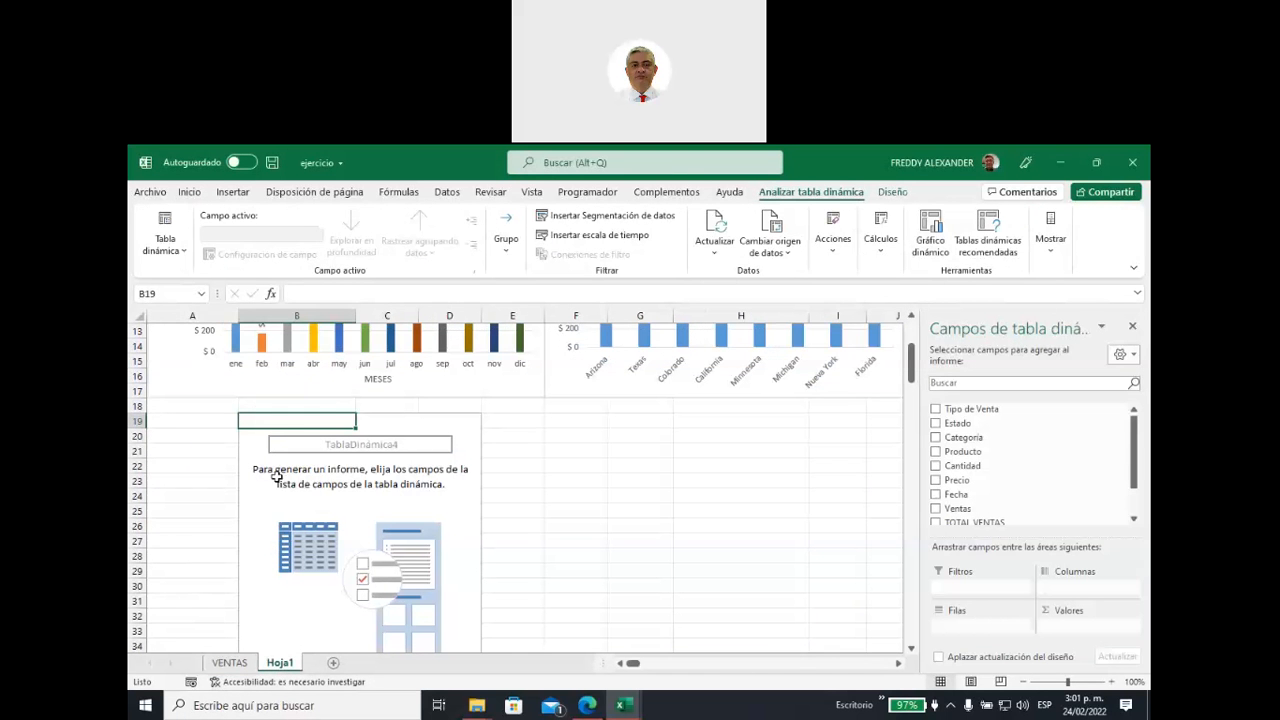
{"action": "left_click", "coordinate": [165, 240]}
{"action": "double_click", "coordinate": [219, 305]}
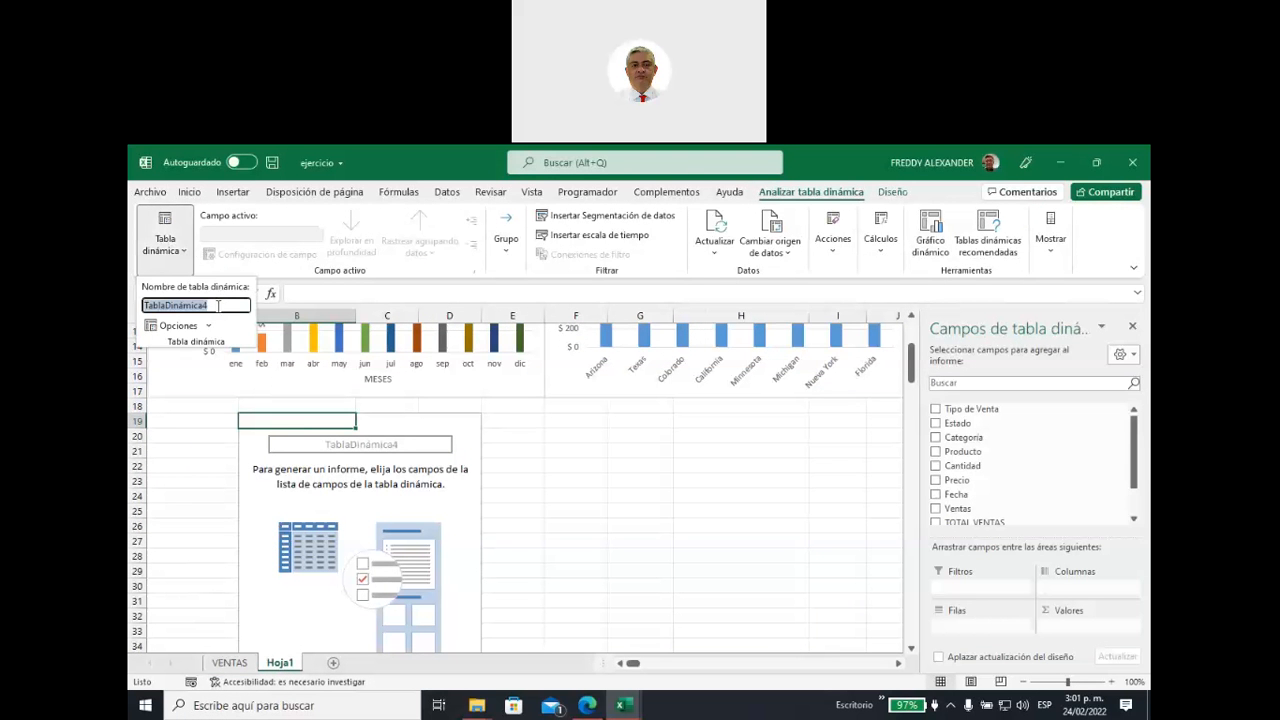
{"action": "type", "text": "T"}
{"action": "type", "text": "op10VENTAS"}
{"action": "key", "text": "BackSpace"}
{"action": "key", "text": "BackSpace"}
{"action": "key", "text": "BackSpace"}
{"action": "key", "text": "BackSpace"}
{"action": "key", "text": "Return"}
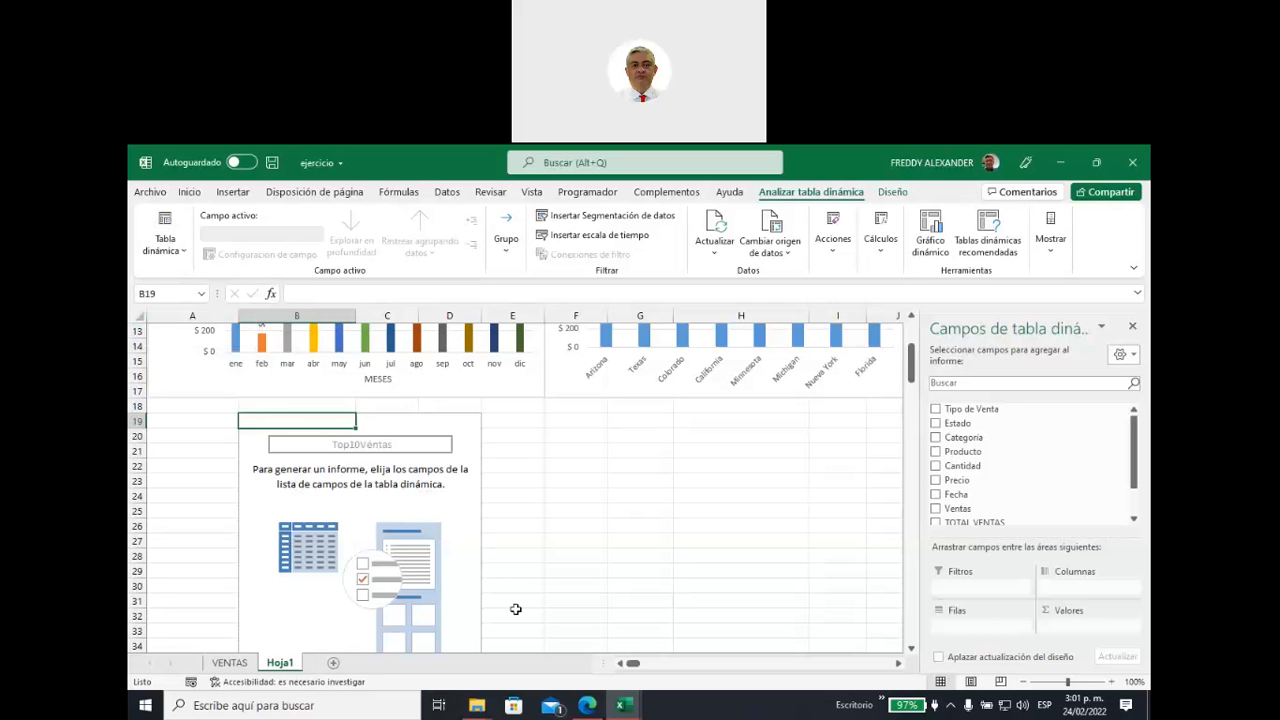
Step: Add Producto to the rows and TOTAL VENTAS to the values of the Top10Ventas pivot table
{"action": "left_click", "coordinate": [229, 663]}
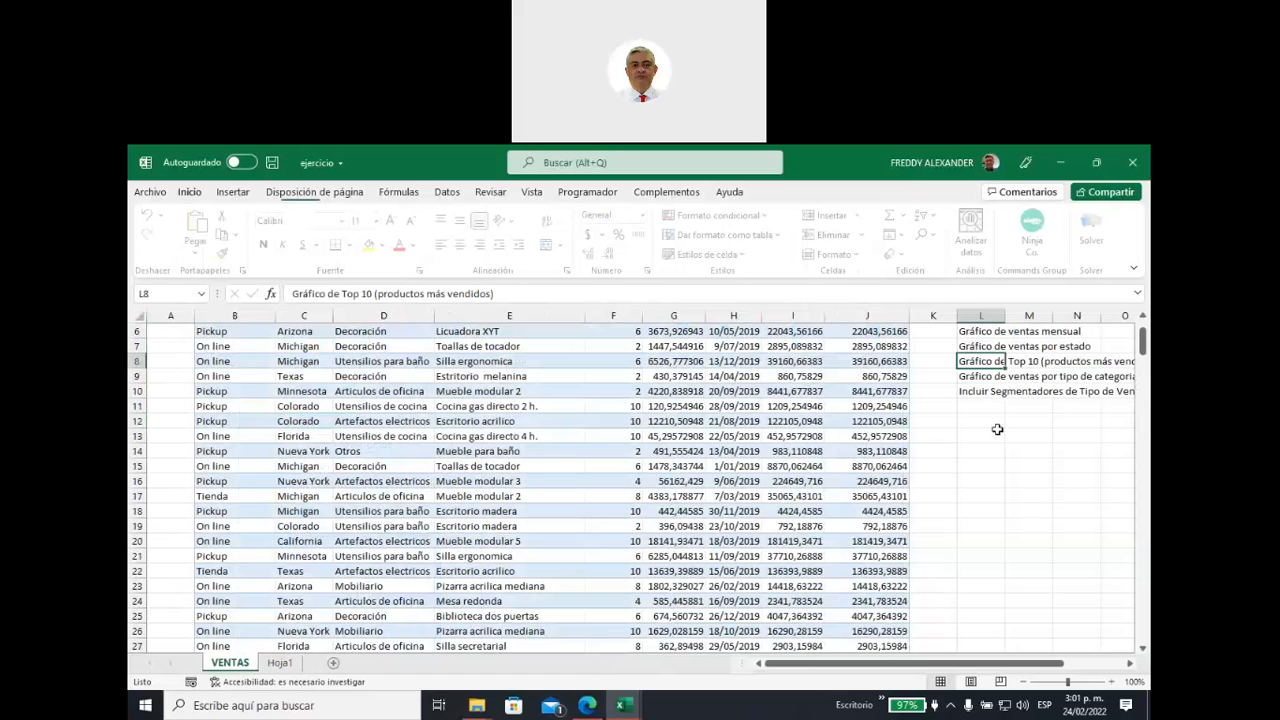
{"action": "left_click", "coordinate": [1076, 362]}
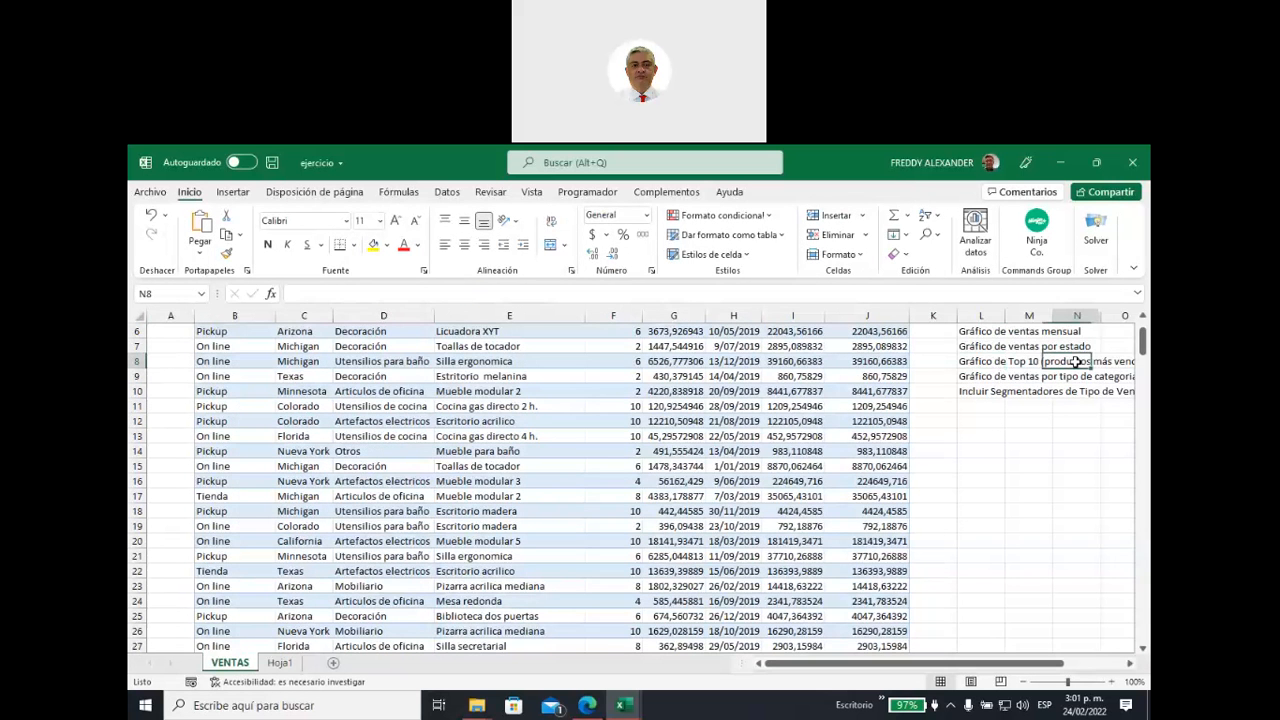
{"action": "left_click", "coordinate": [279, 664]}
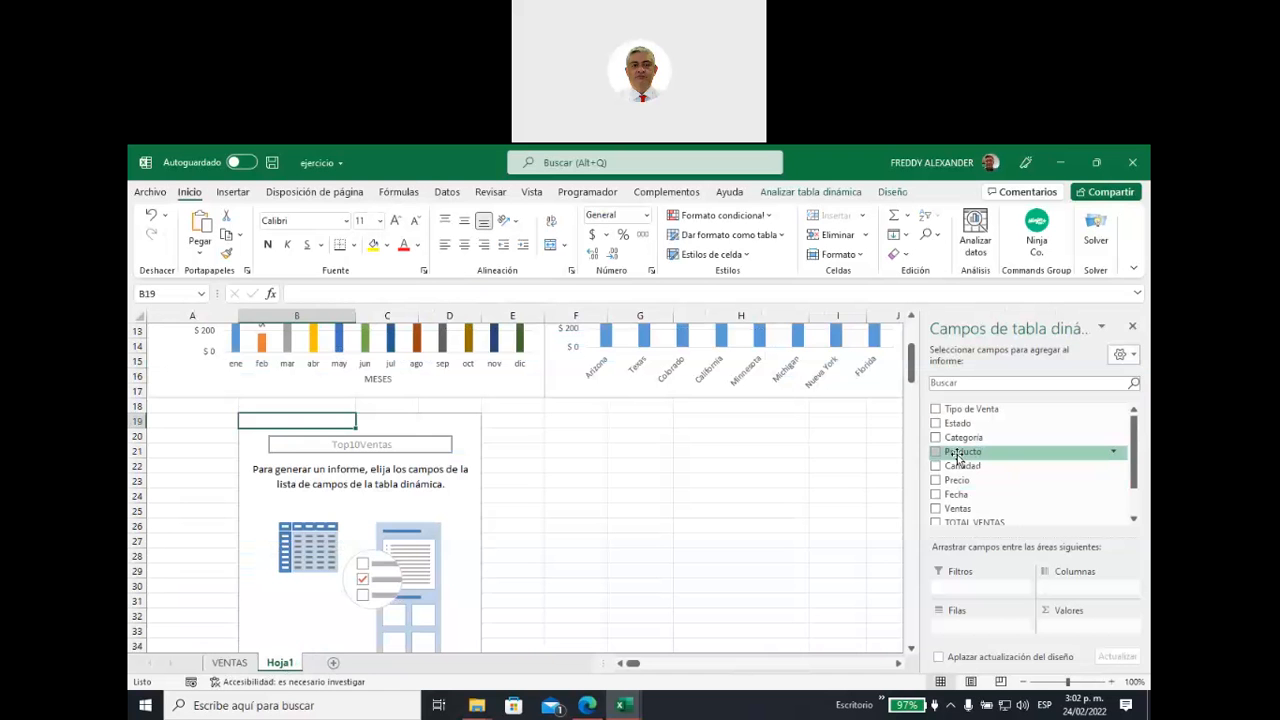
{"action": "left_click", "coordinate": [936, 451]}
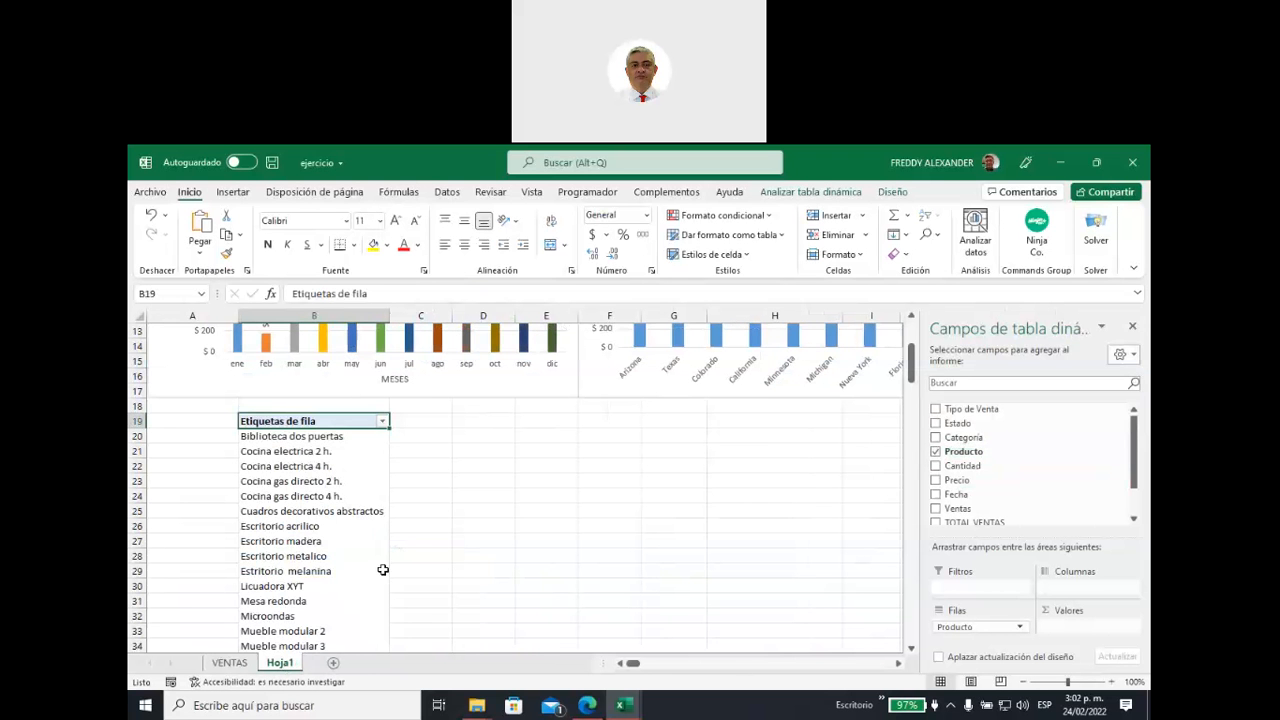
{"action": "scroll", "coordinate": [404, 580], "scroll_direction": "down", "scroll_amount": 2}
{"action": "scroll", "coordinate": [404, 580], "scroll_direction": "down", "scroll_amount": 1}
{"action": "scroll", "coordinate": [404, 580], "scroll_direction": "up", "scroll_amount": 3}
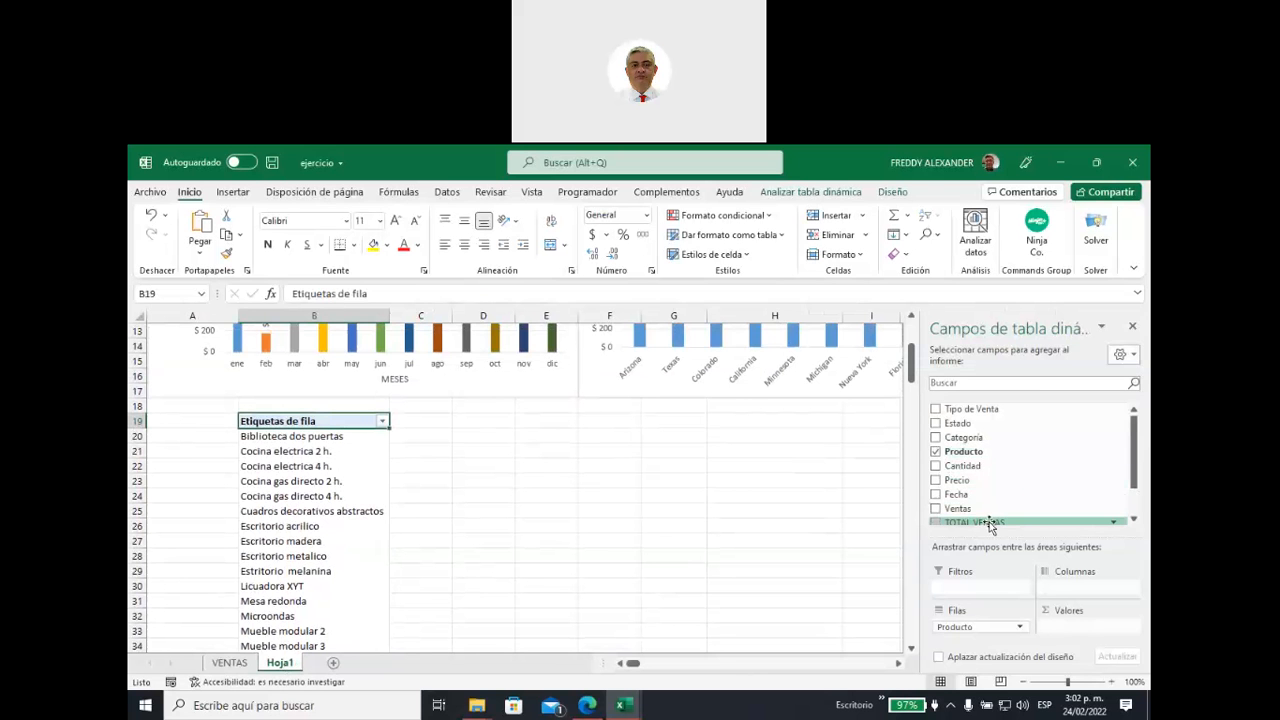
{"action": "left_click_drag", "start_coordinate": [990, 527], "coordinate": [1070, 632]}
{"action": "left_click", "coordinate": [592, 466]}
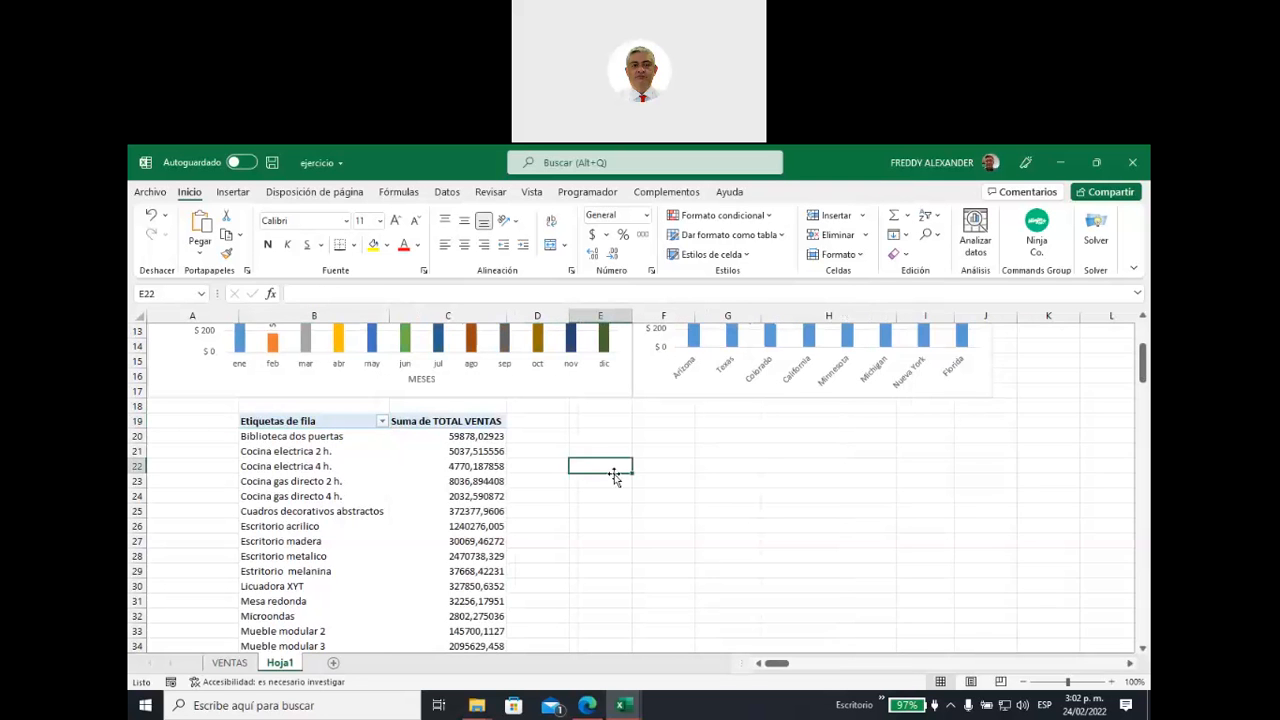
{"action": "scroll", "coordinate": [637, 474], "scroll_direction": "down", "scroll_amount": 5}
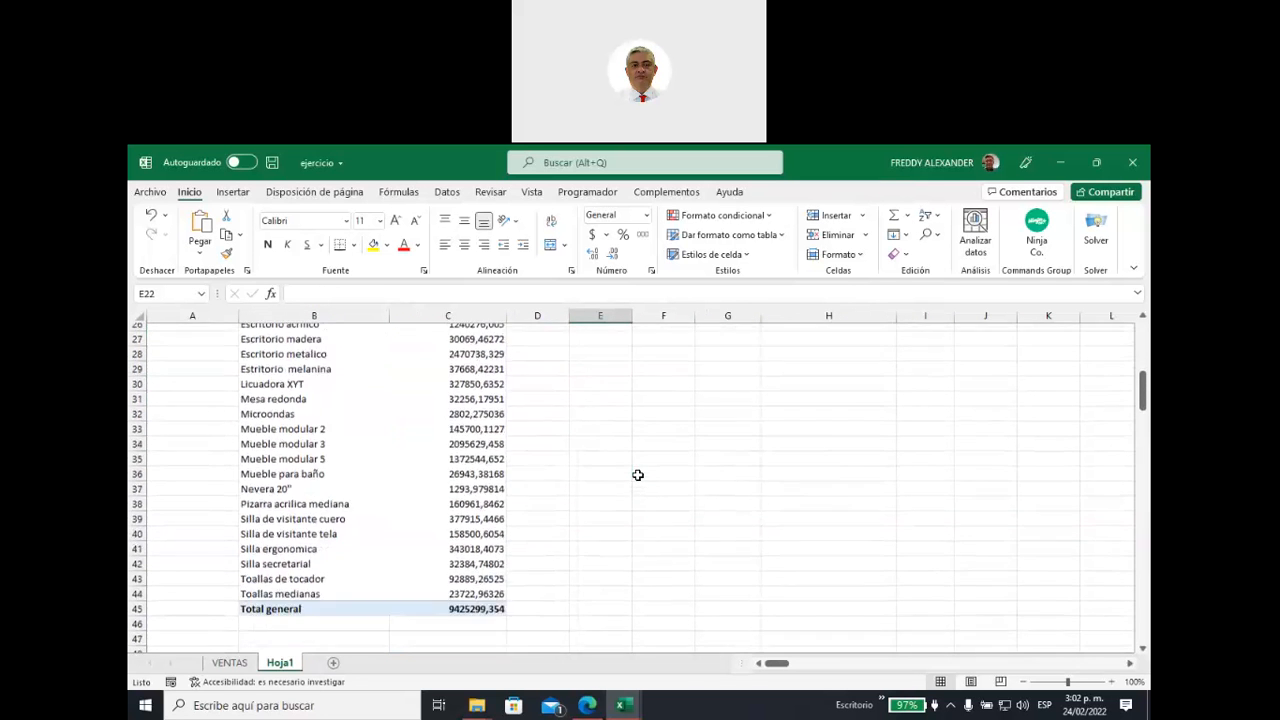
{"action": "scroll", "coordinate": [637, 474], "scroll_direction": "up", "scroll_amount": 3}
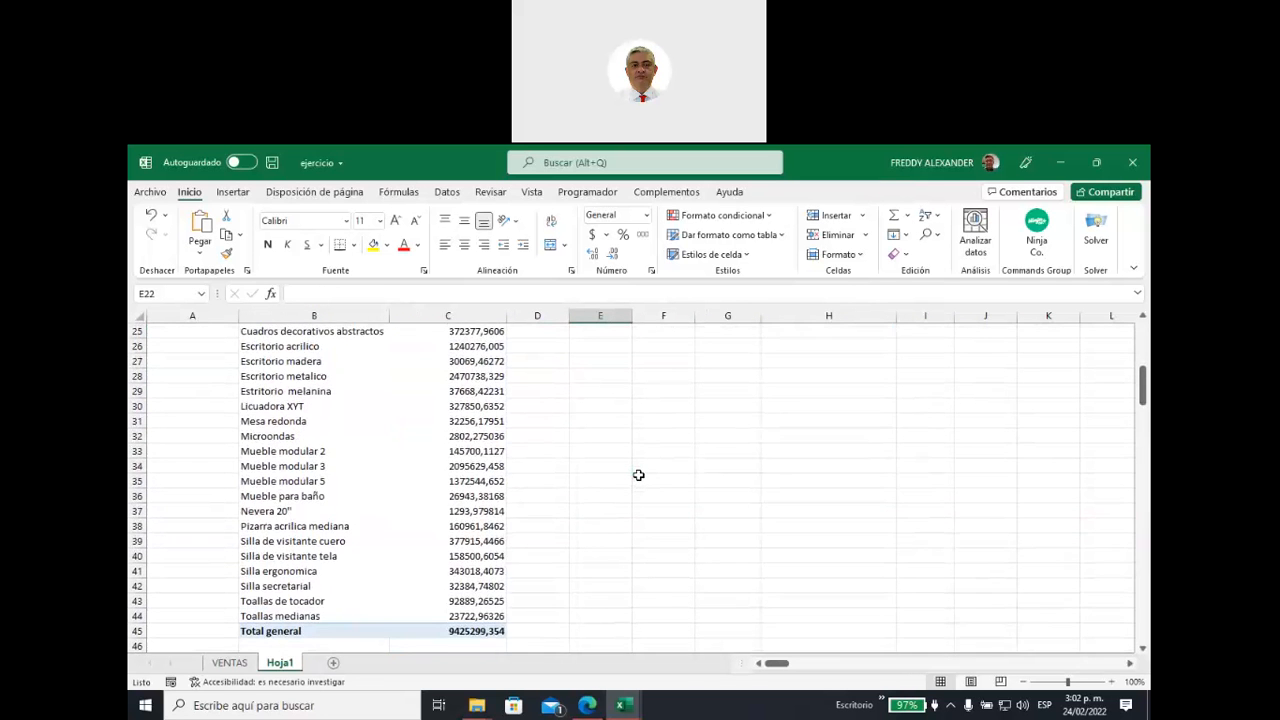
Step: Turn off grand totals for both rows and columns in the Top10Ventas pivot table
{"action": "left_click", "coordinate": [355, 364]}
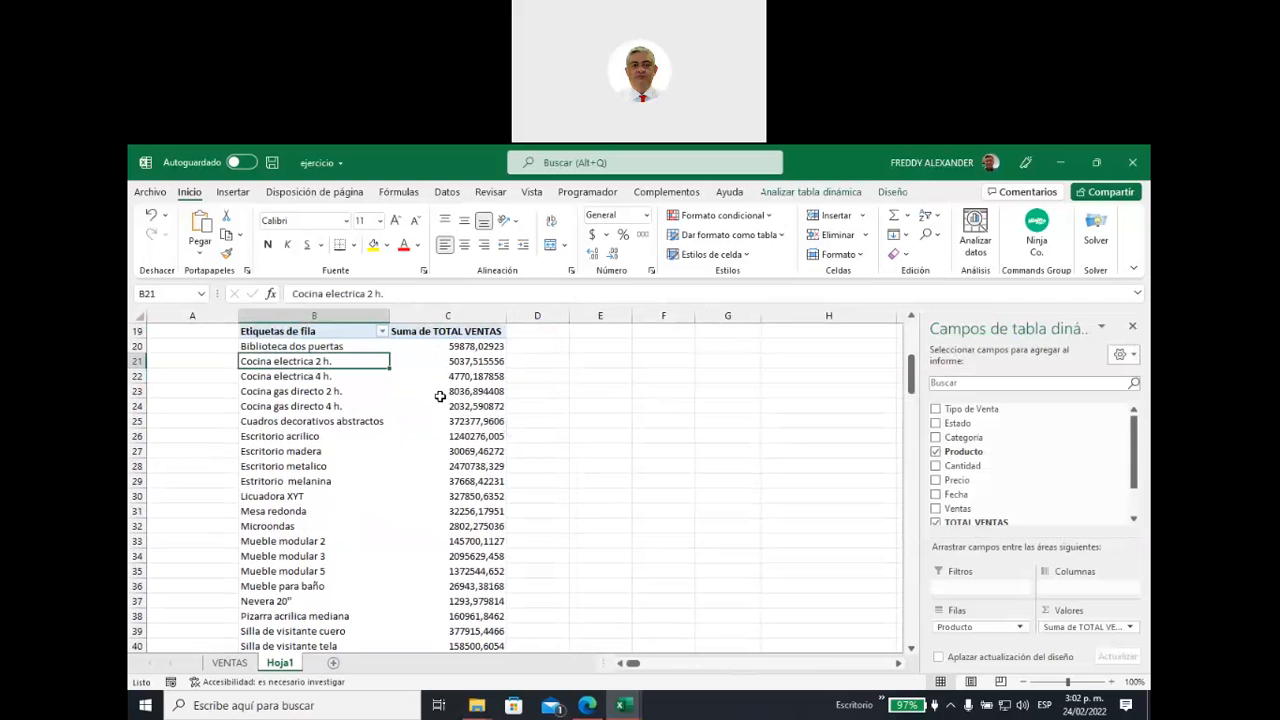
{"action": "scroll", "coordinate": [440, 397], "scroll_direction": "up", "scroll_amount": 2}
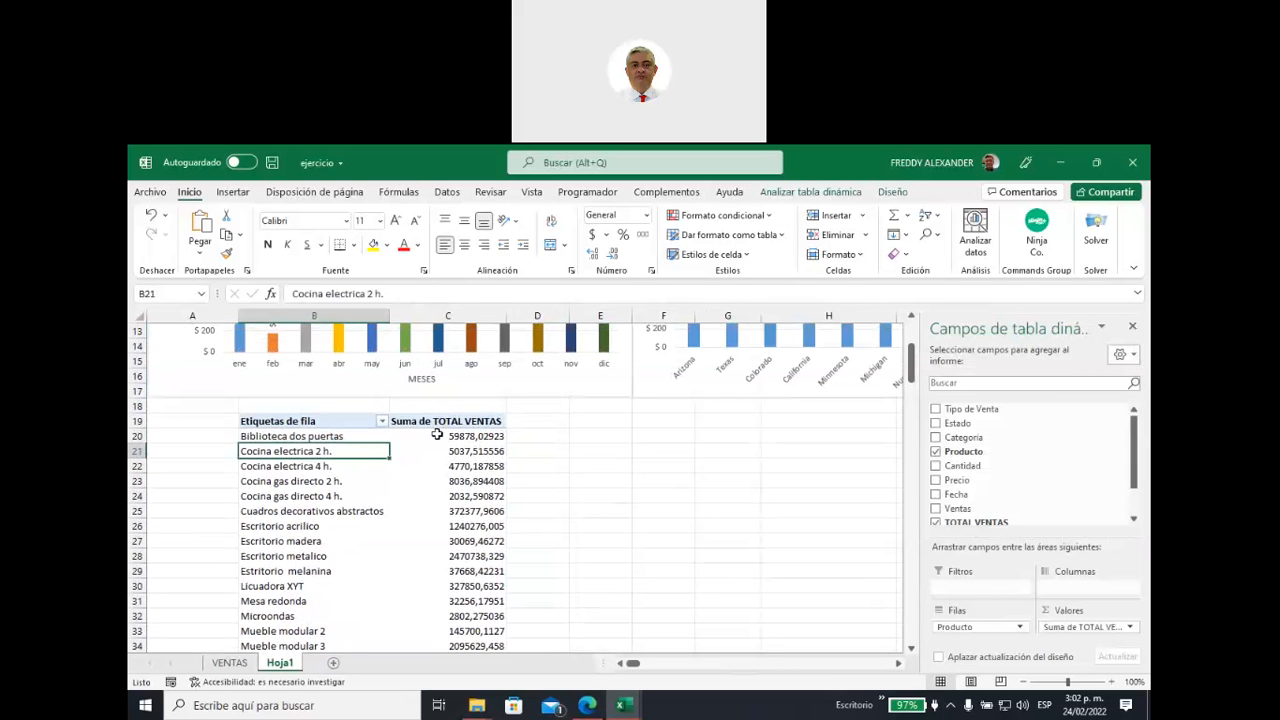
{"action": "left_click", "coordinate": [780, 193]}
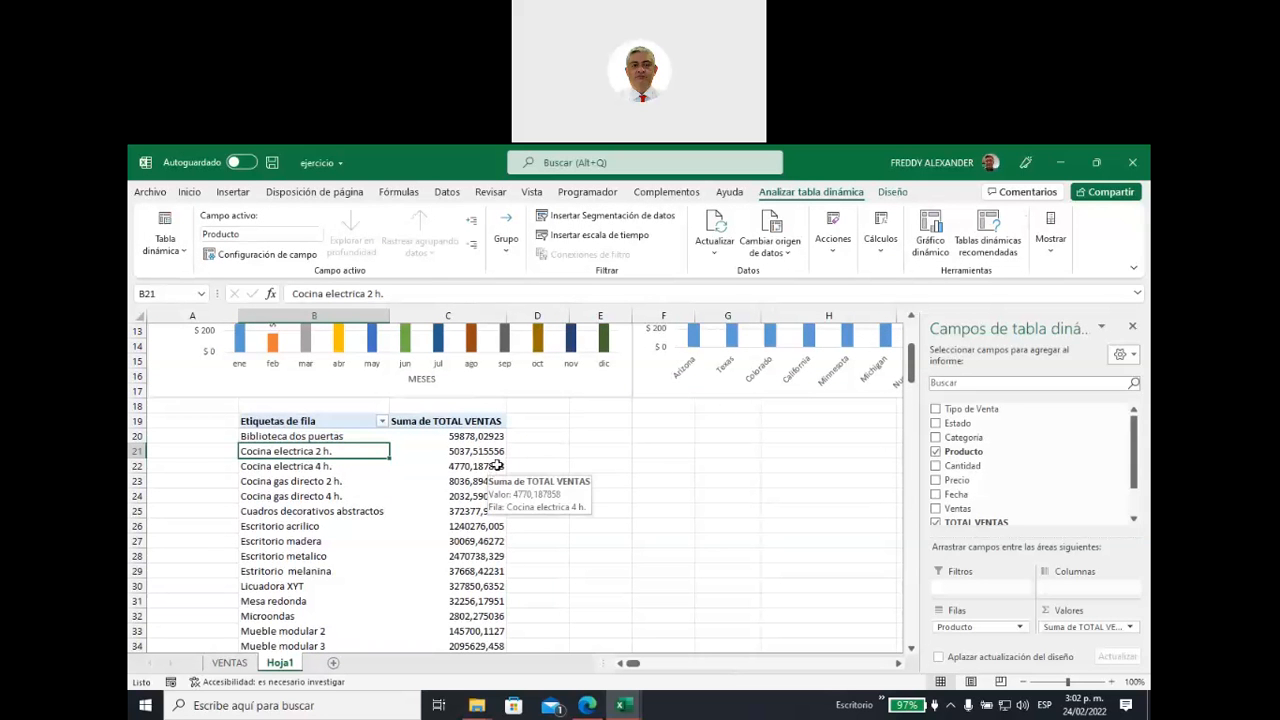
{"action": "left_click", "coordinate": [895, 193]}
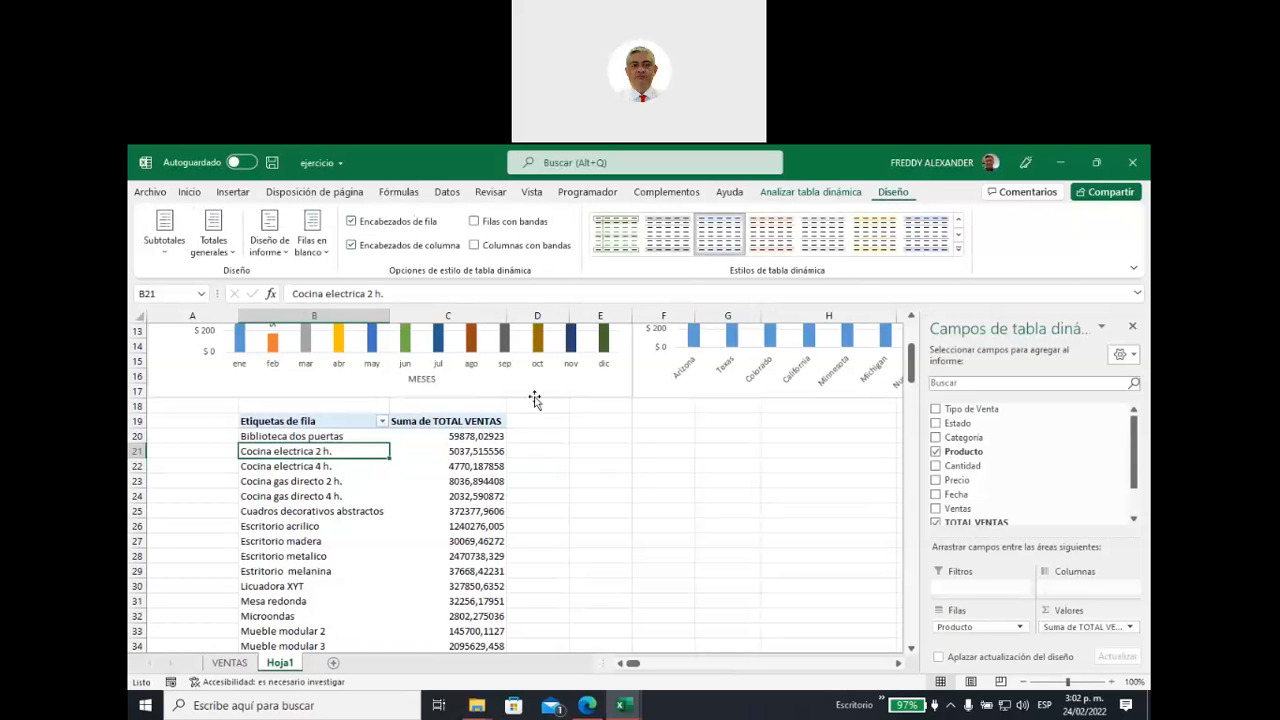
{"action": "left_click", "coordinate": [234, 256]}
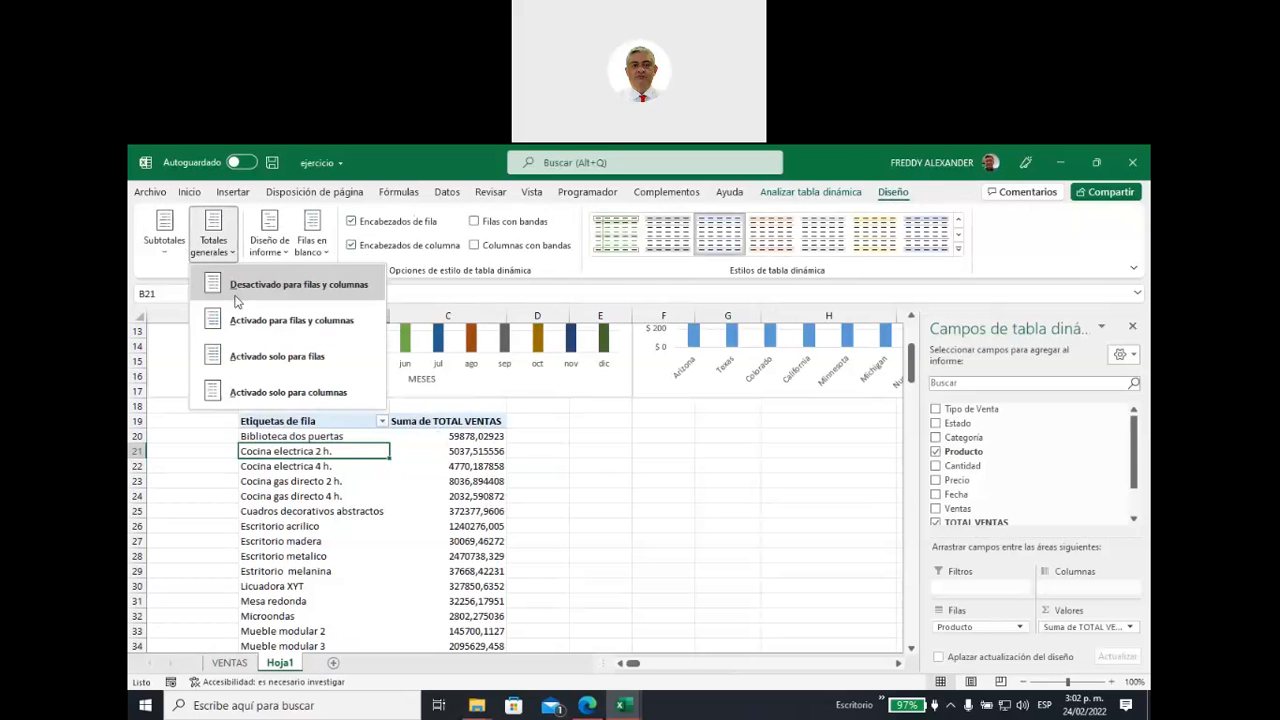
{"action": "left_click", "coordinate": [240, 292]}
{"action": "left_click", "coordinate": [541, 509]}
{"action": "scroll", "coordinate": [447, 527], "scroll_direction": "down", "scroll_amount": 6}
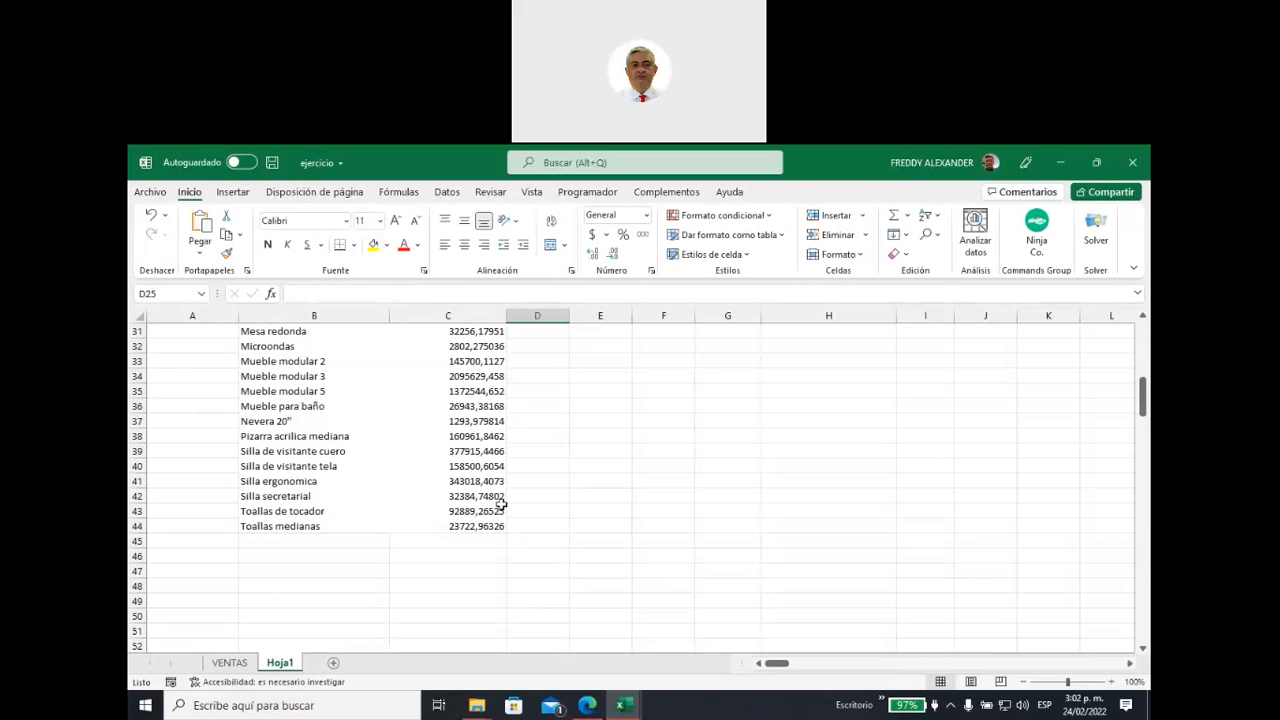
{"action": "scroll", "coordinate": [476, 525], "scroll_direction": "up", "scroll_amount": 4}
Step: Apply the comma style followed by the $ accounting format to the product sales values in C20:C44
{"action": "left_click", "coordinate": [455, 347]}
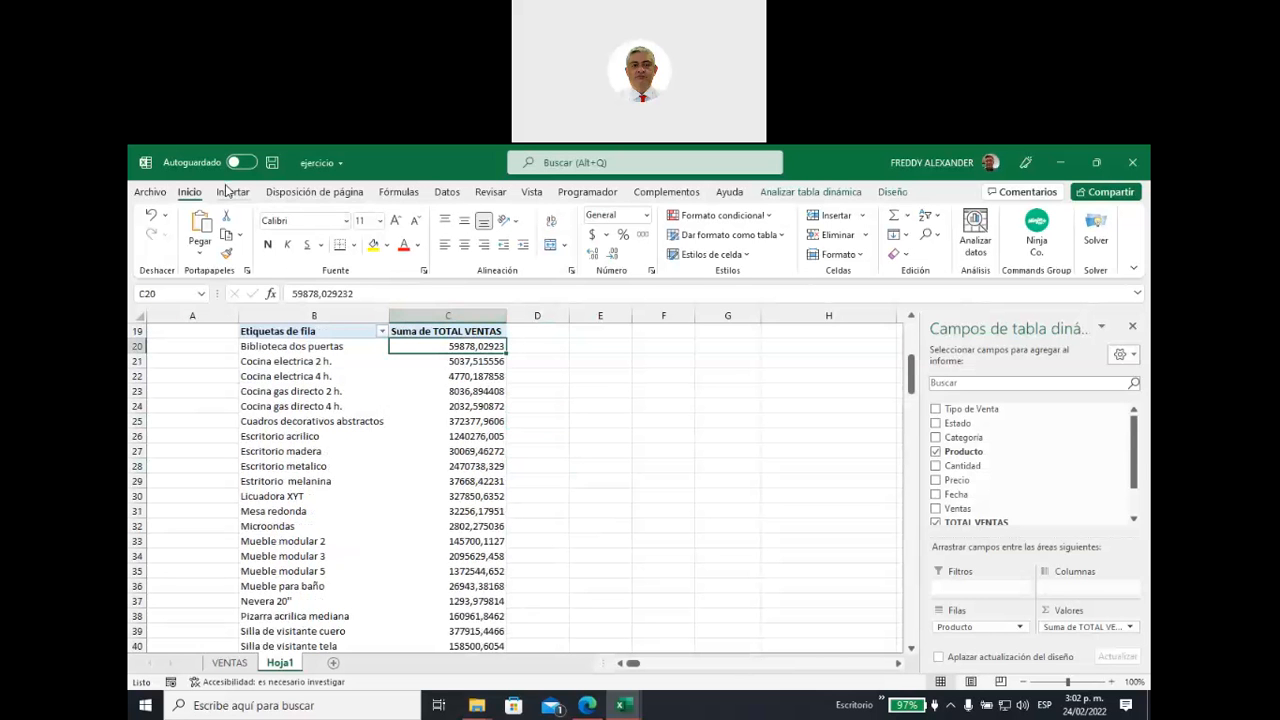
{"action": "left_click", "coordinate": [643, 234]}
{"action": "left_click_drag", "start_coordinate": [440, 347], "coordinate": [433, 632]}
{"action": "left_click", "coordinate": [643, 234]}
{"action": "scroll", "coordinate": [536, 498], "scroll_direction": "up", "scroll_amount": 5}
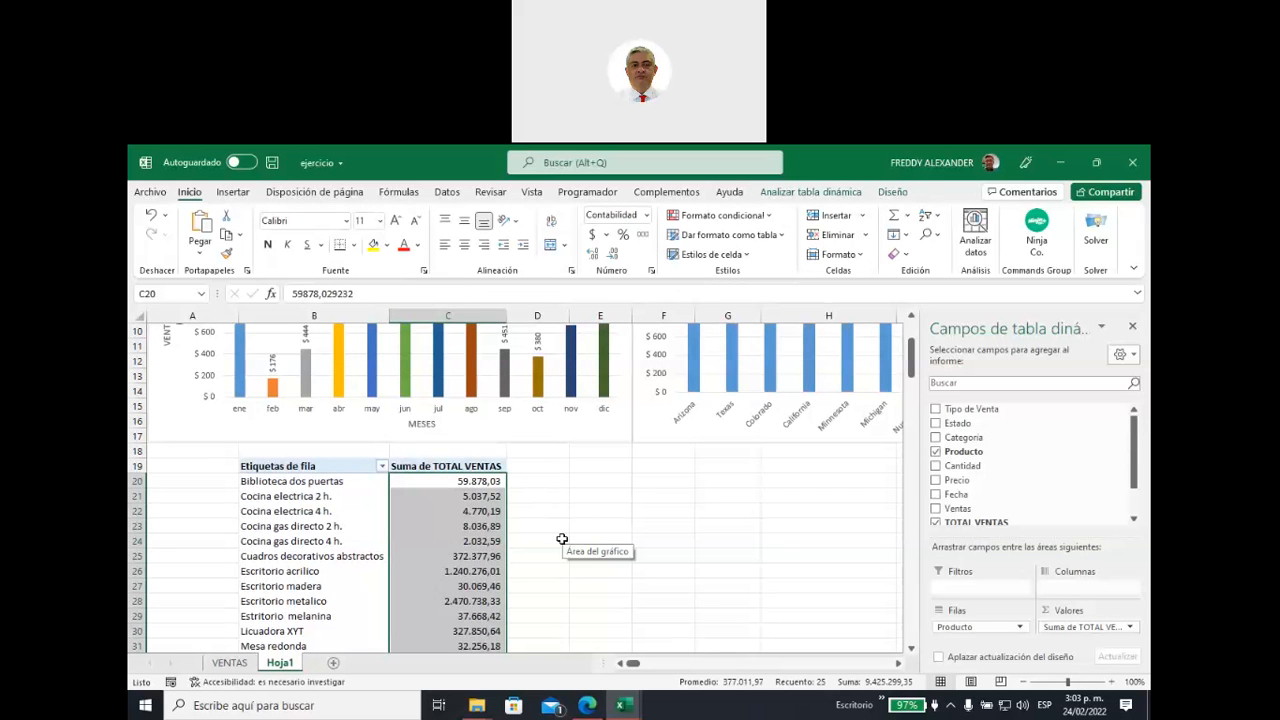
{"action": "left_click", "coordinate": [592, 236]}
Step: Apply the existing custom thousands format $ #.##0.;-$ #.##0. to the product sales values and look through the reformatted rows
{"action": "left_click", "coordinate": [646, 215]}
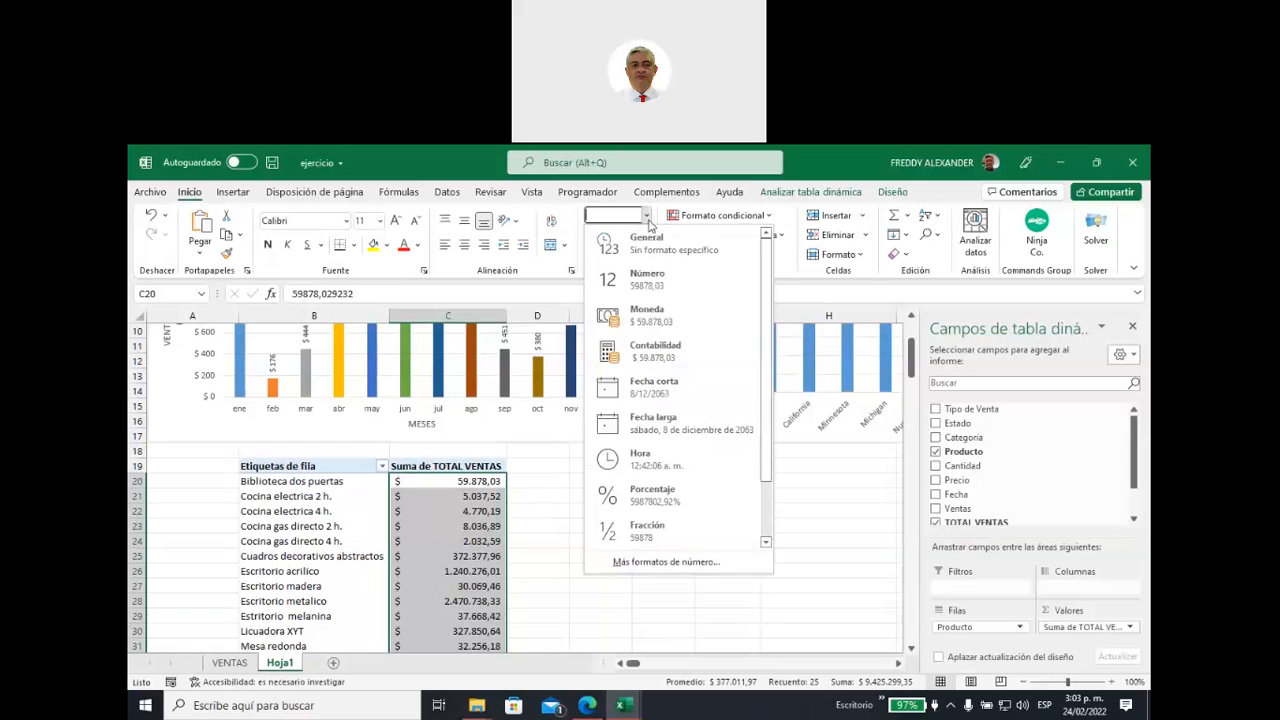
{"action": "left_click", "coordinate": [694, 569]}
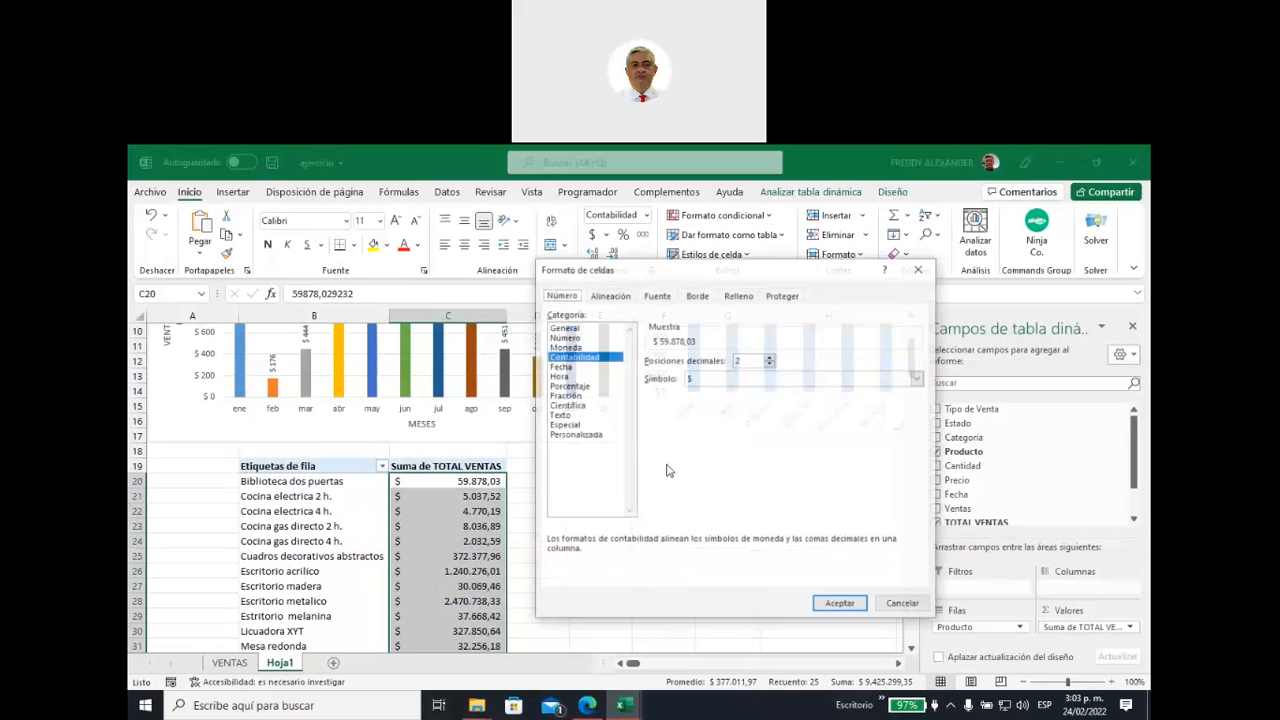
{"action": "left_click", "coordinate": [598, 434]}
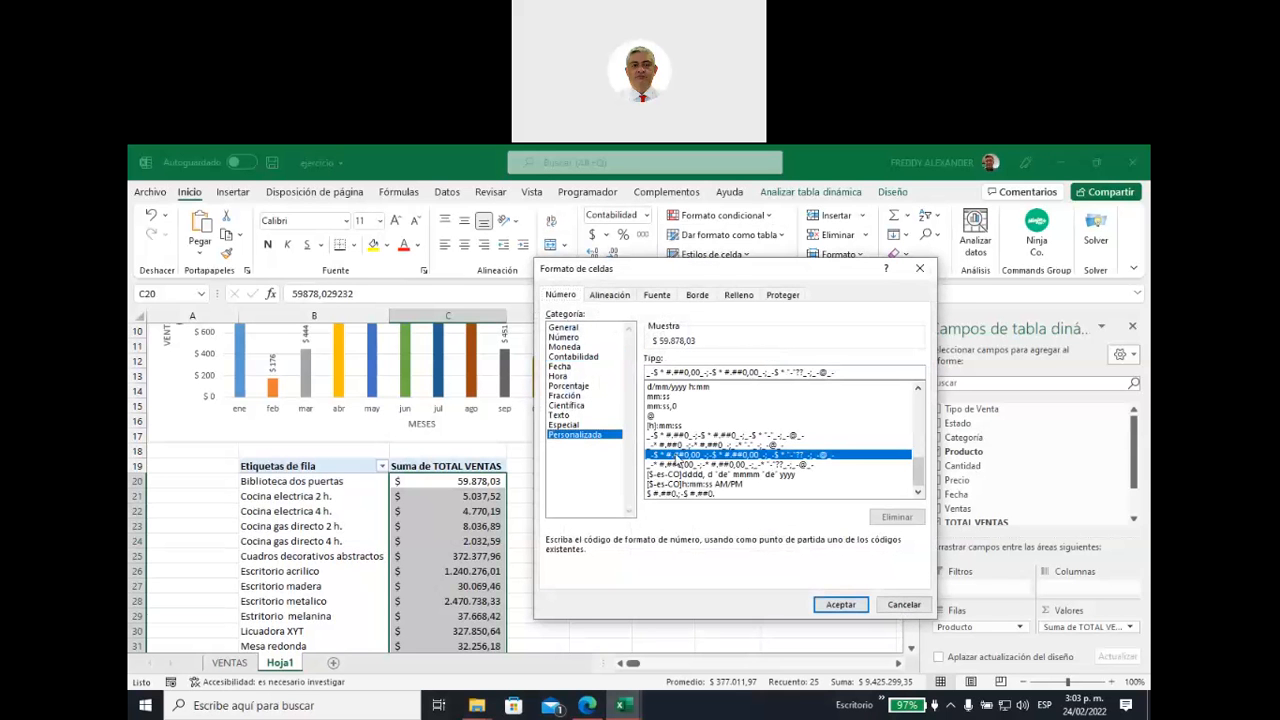
{"action": "left_click", "coordinate": [690, 494]}
{"action": "left_click", "coordinate": [838, 605]}
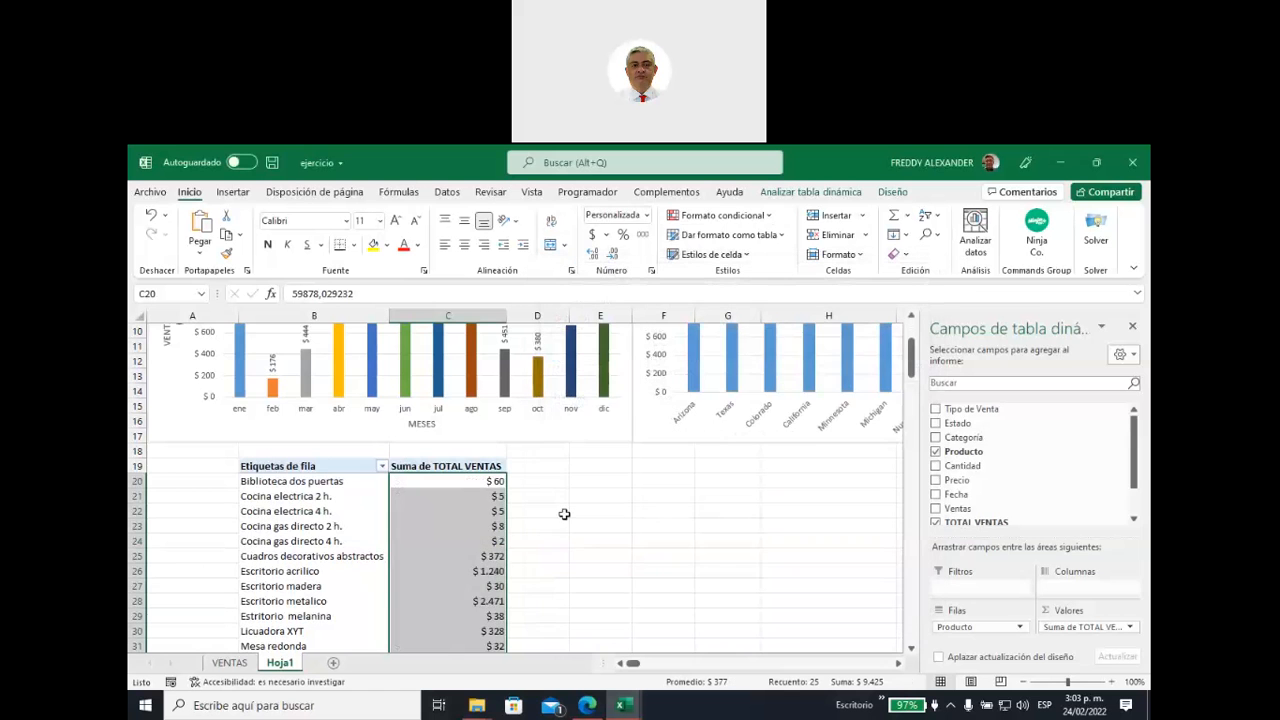
{"action": "scroll", "coordinate": [565, 509], "scroll_direction": "down", "scroll_amount": 3}
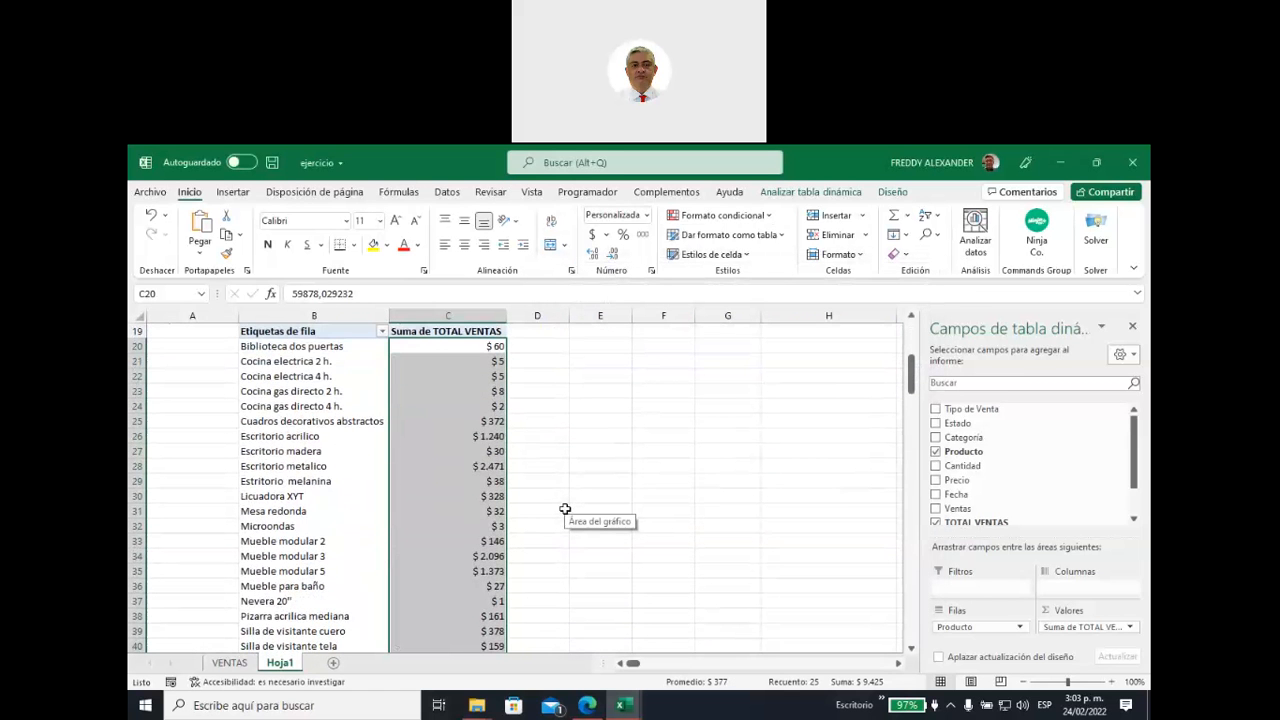
{"action": "scroll", "coordinate": [562, 509], "scroll_direction": "down", "scroll_amount": 2}
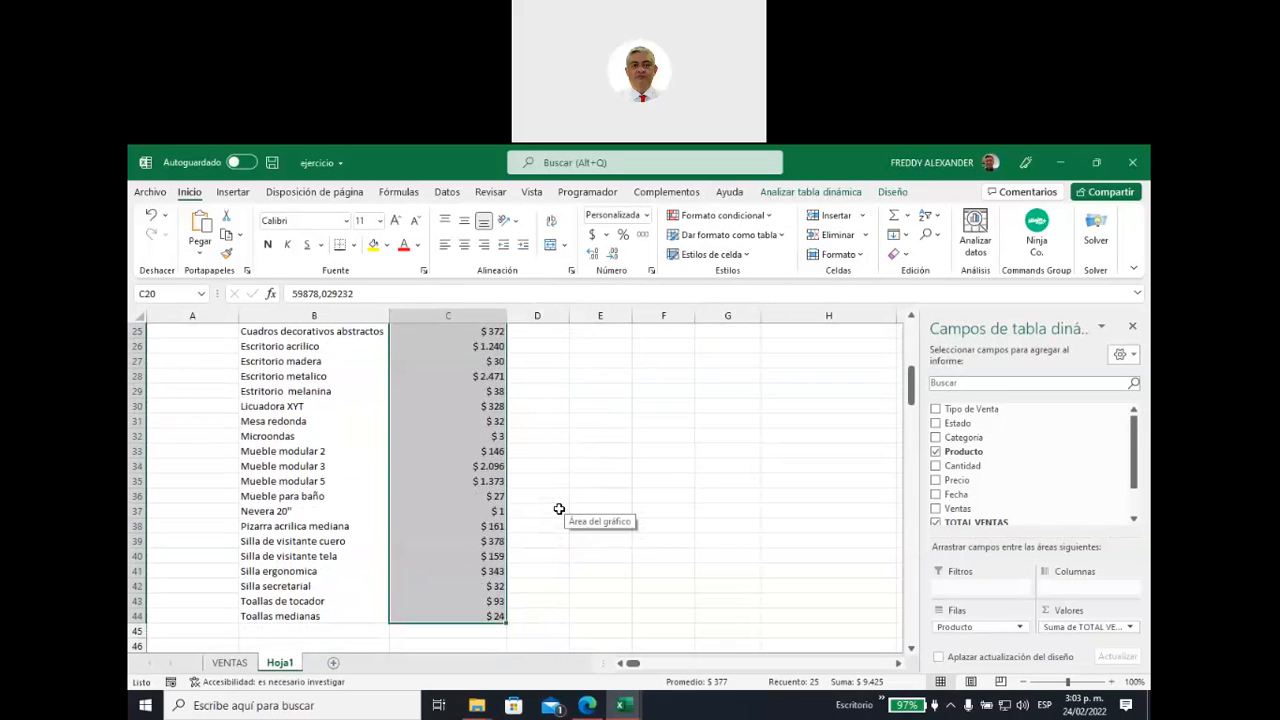
{"action": "scroll", "coordinate": [558, 509], "scroll_direction": "up", "scroll_amount": 3}
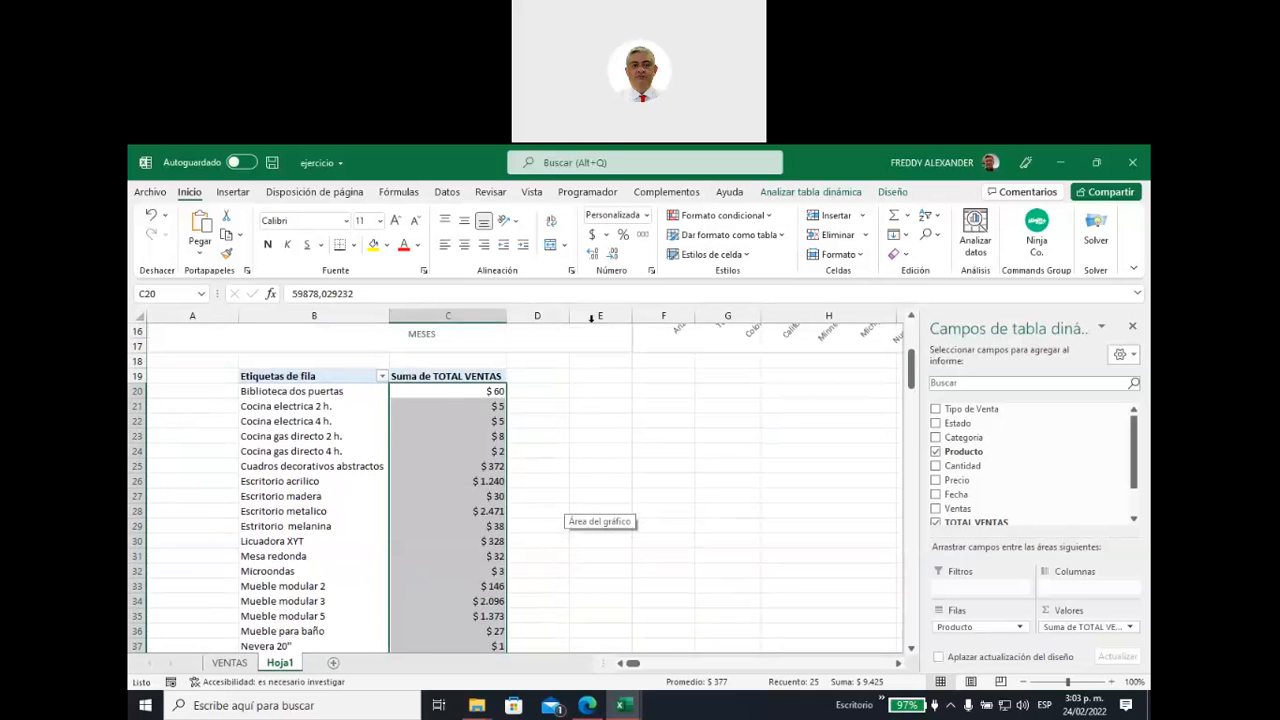
Step: Set the product sales values in C20:C44 to the Contabilidad number format
{"action": "left_click", "coordinate": [647, 216]}
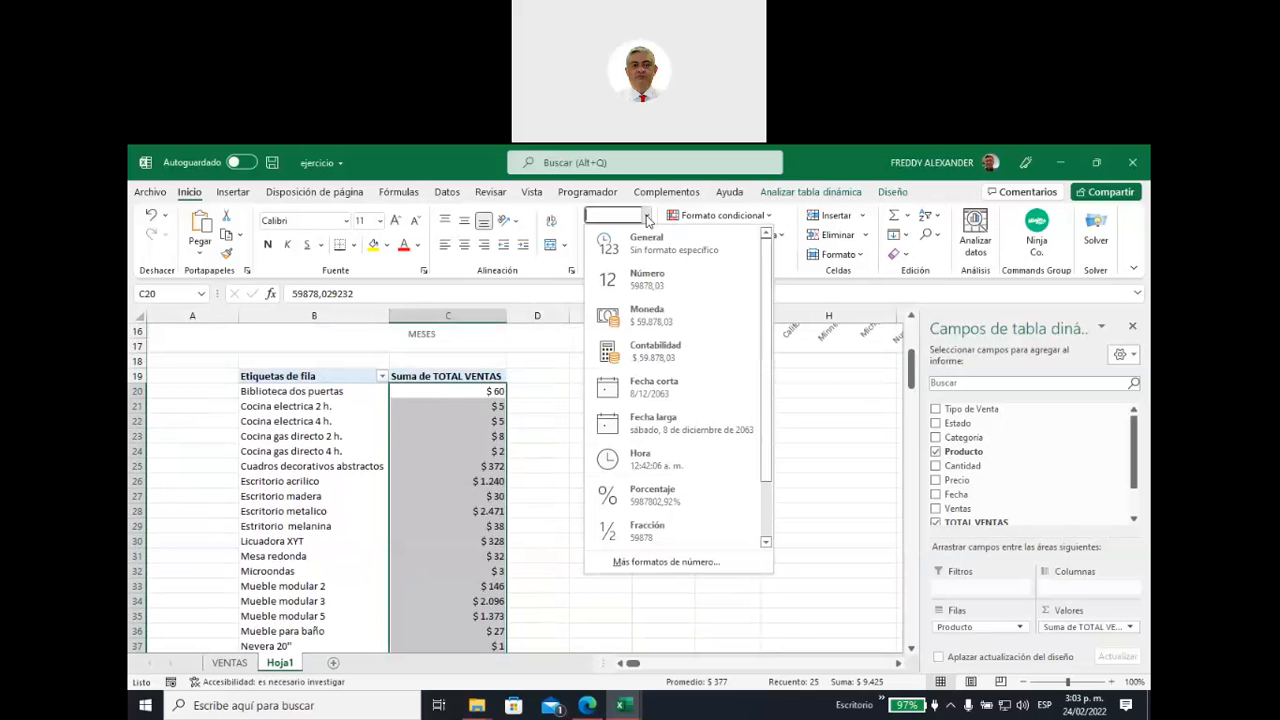
{"action": "left_click", "coordinate": [653, 352]}
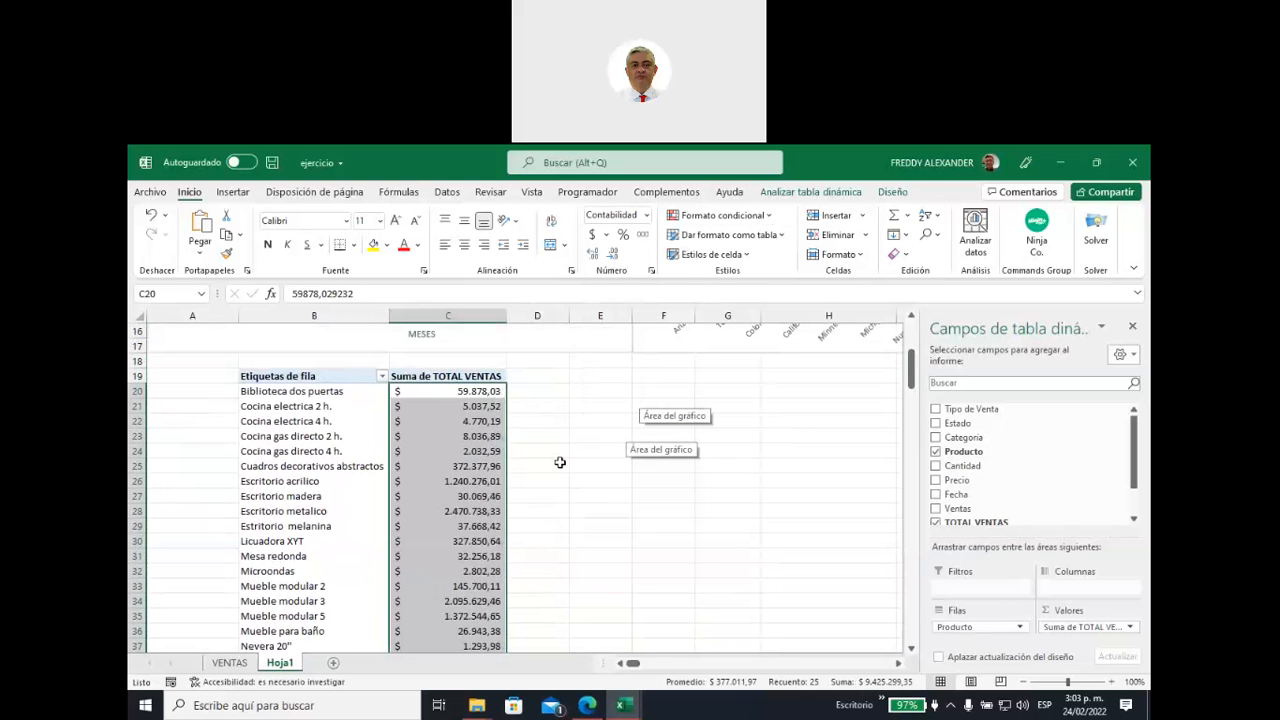
{"action": "scroll", "coordinate": [548, 462], "scroll_direction": "down", "scroll_amount": 3}
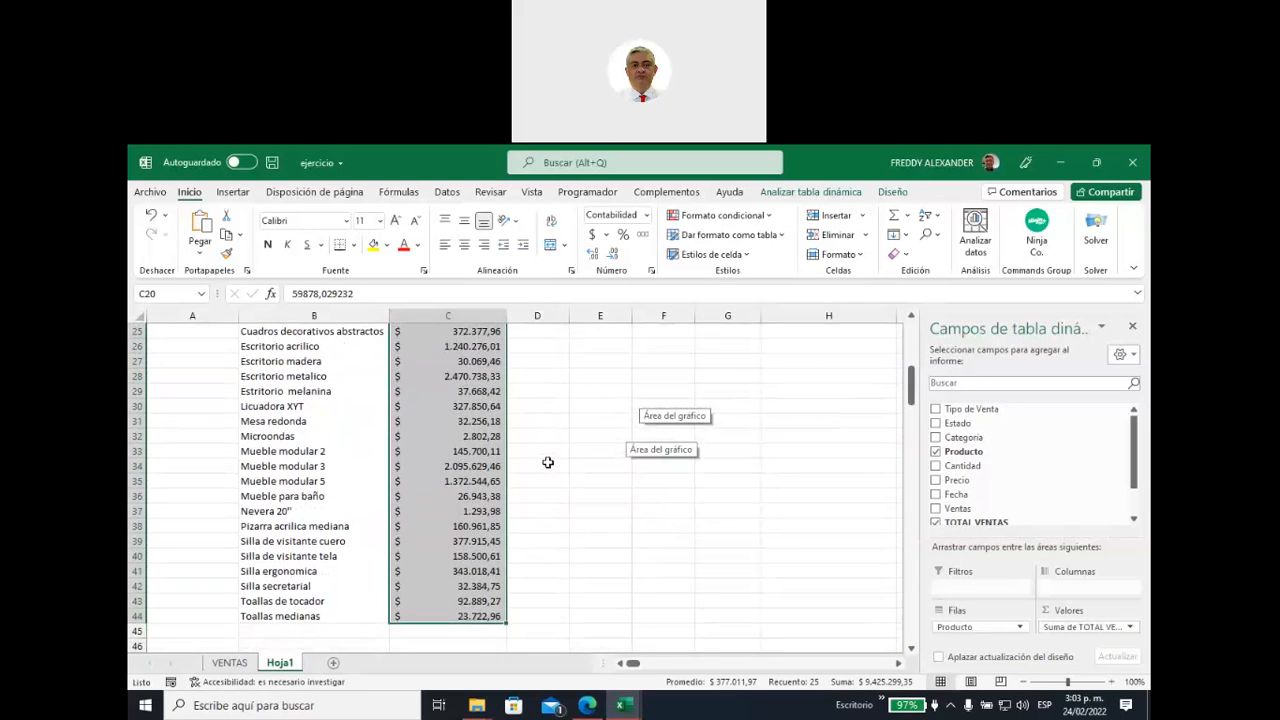
{"action": "scroll", "coordinate": [548, 462], "scroll_direction": "up", "scroll_amount": 2}
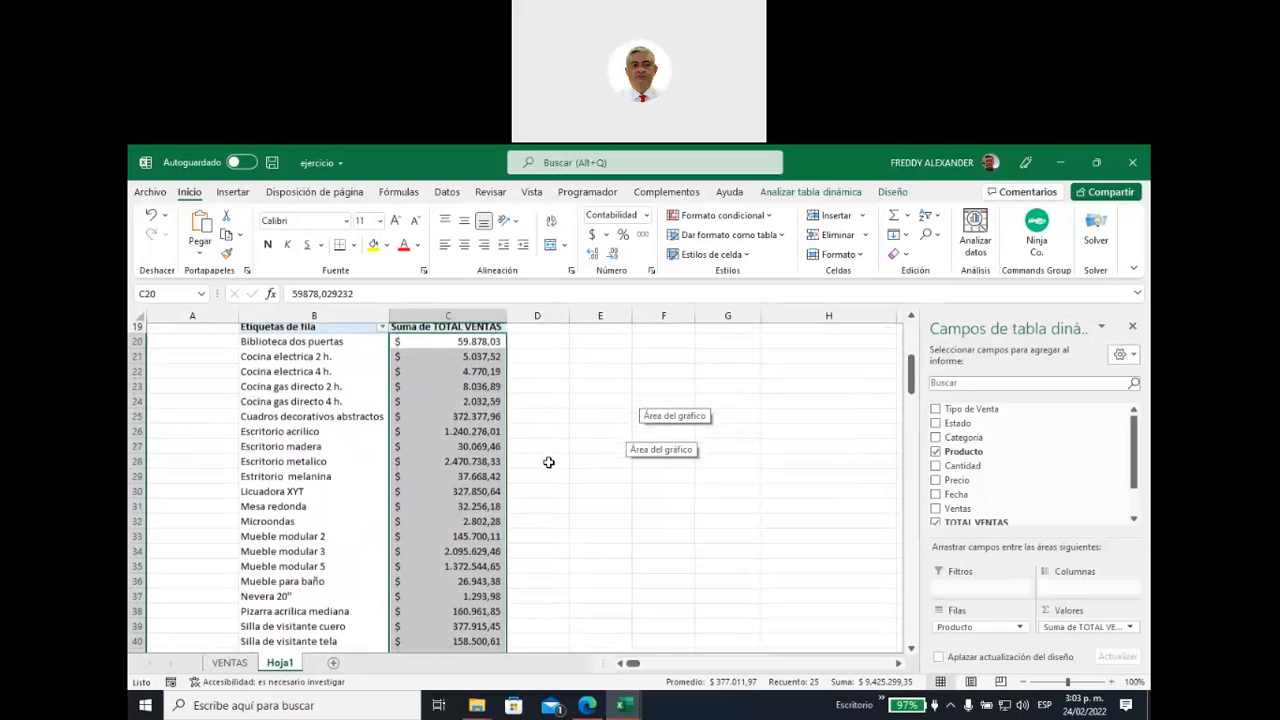
{"action": "scroll", "coordinate": [548, 462], "scroll_direction": "down", "scroll_amount": 1}
{"action": "scroll", "coordinate": [548, 462], "scroll_direction": "up", "scroll_amount": 2}
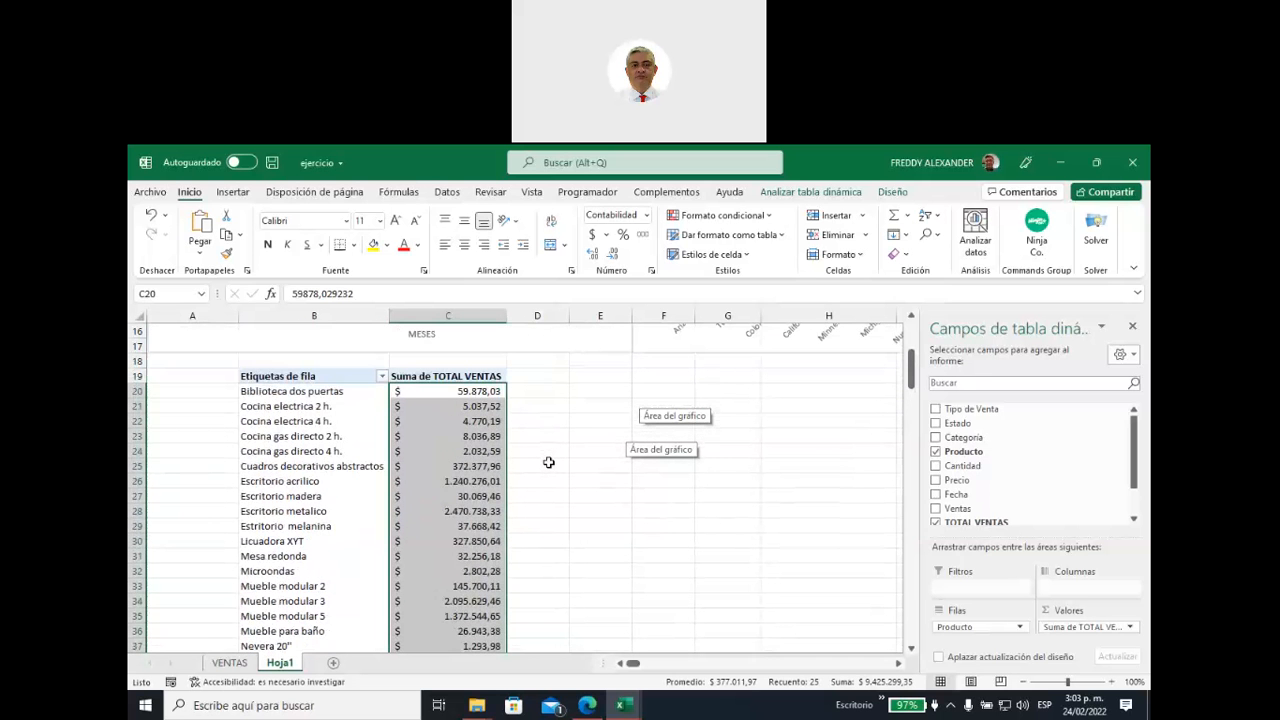
Step: Sort the products in the pivot table by Suma de TOTAL VENTAS from largest to smallest
{"action": "left_click", "coordinate": [562, 422]}
{"action": "left_click", "coordinate": [452, 393]}
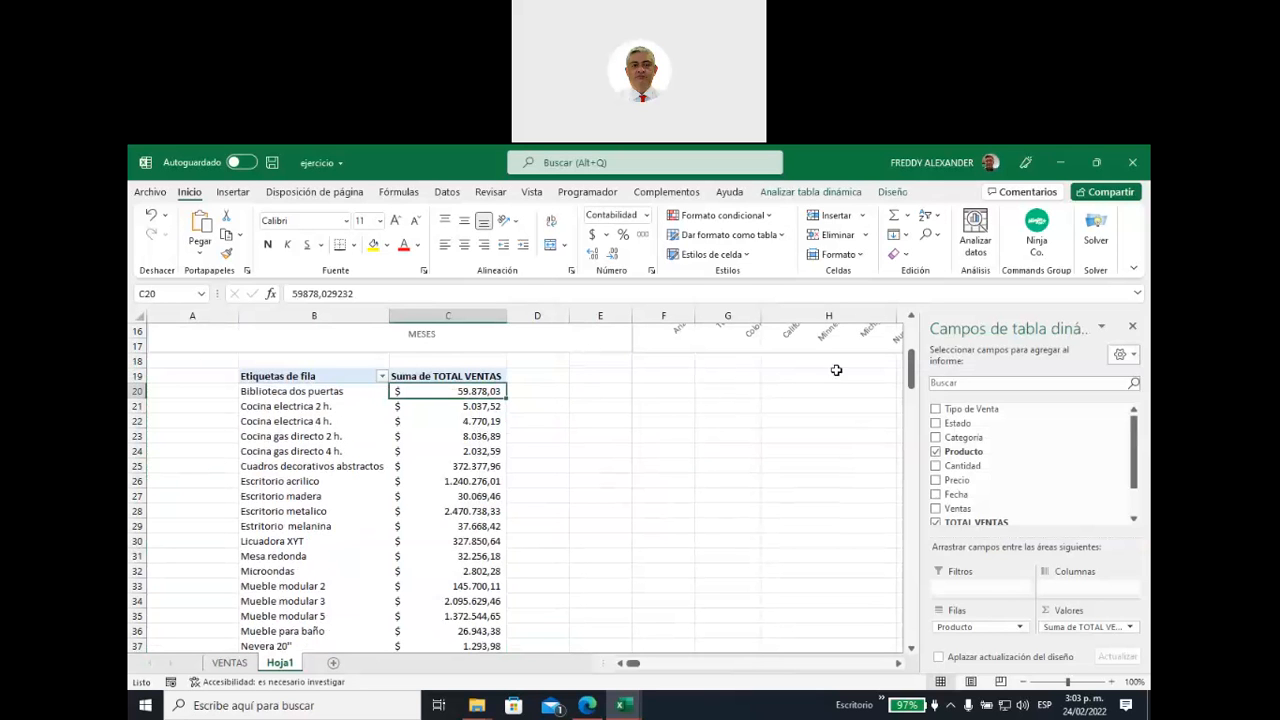
{"action": "left_click", "coordinate": [940, 224]}
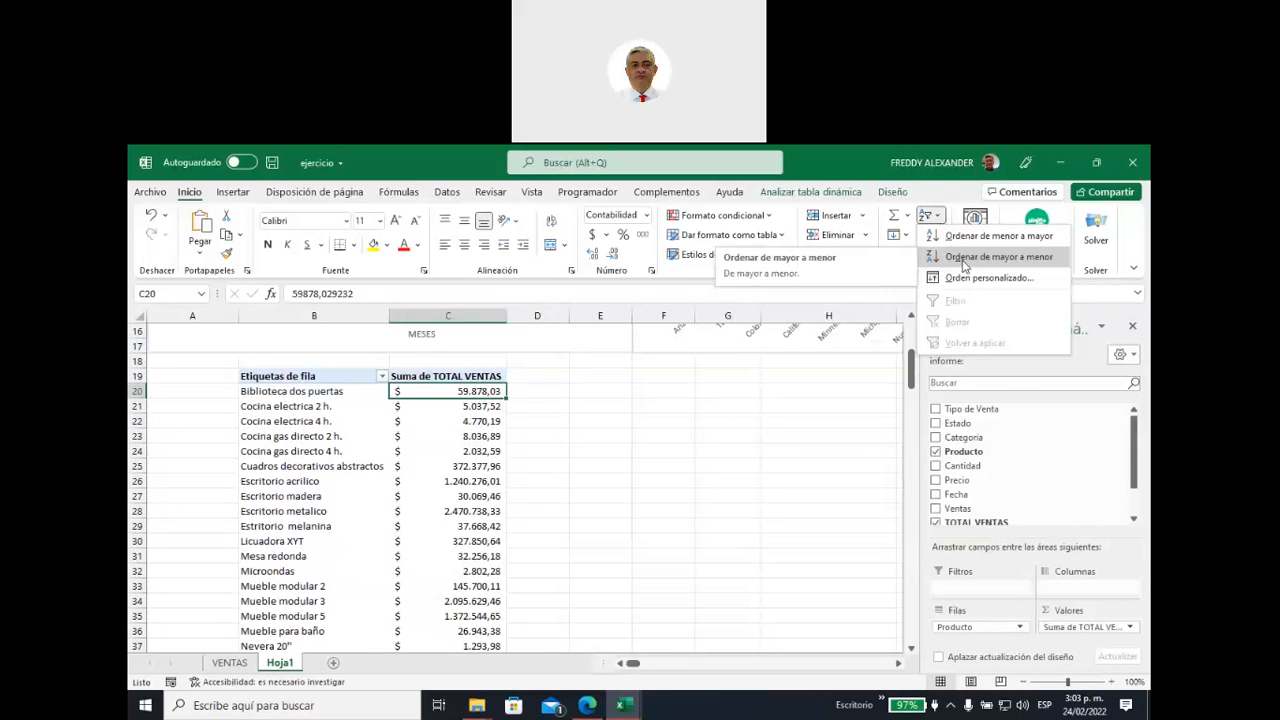
{"action": "left_click", "coordinate": [998, 257]}
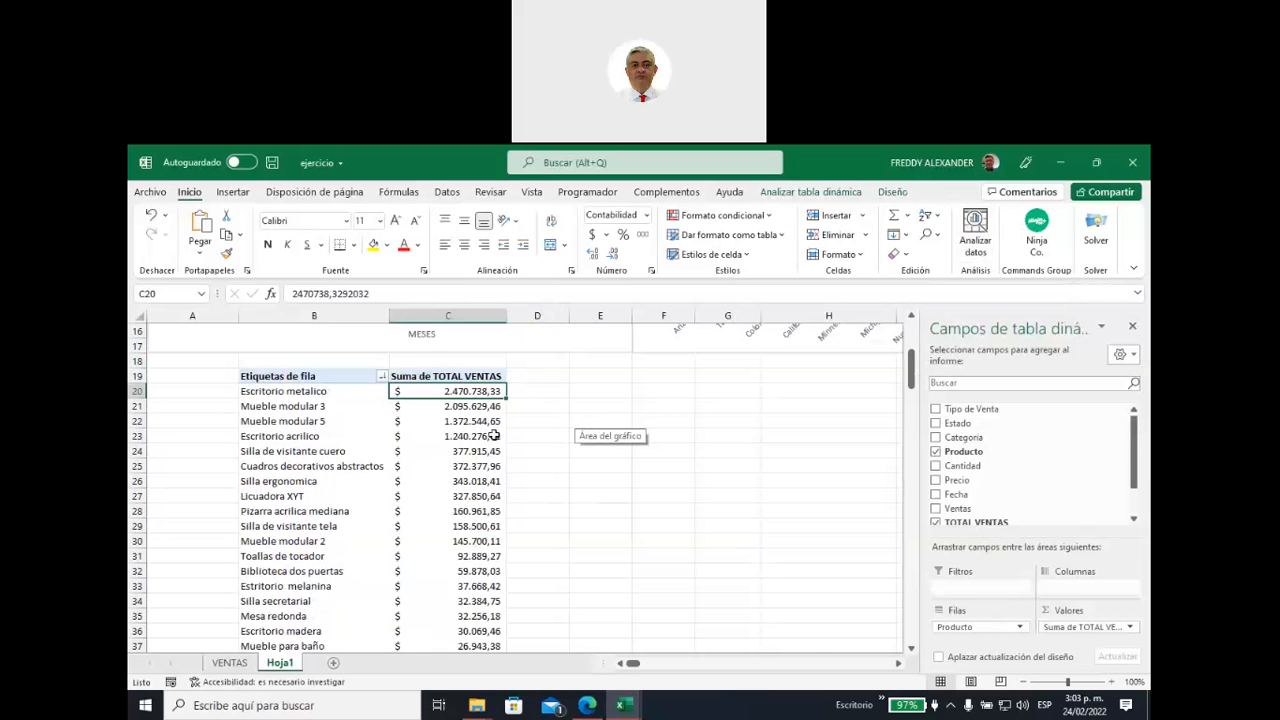
{"action": "left_click_drag", "start_coordinate": [333, 391], "coordinate": [437, 631]}
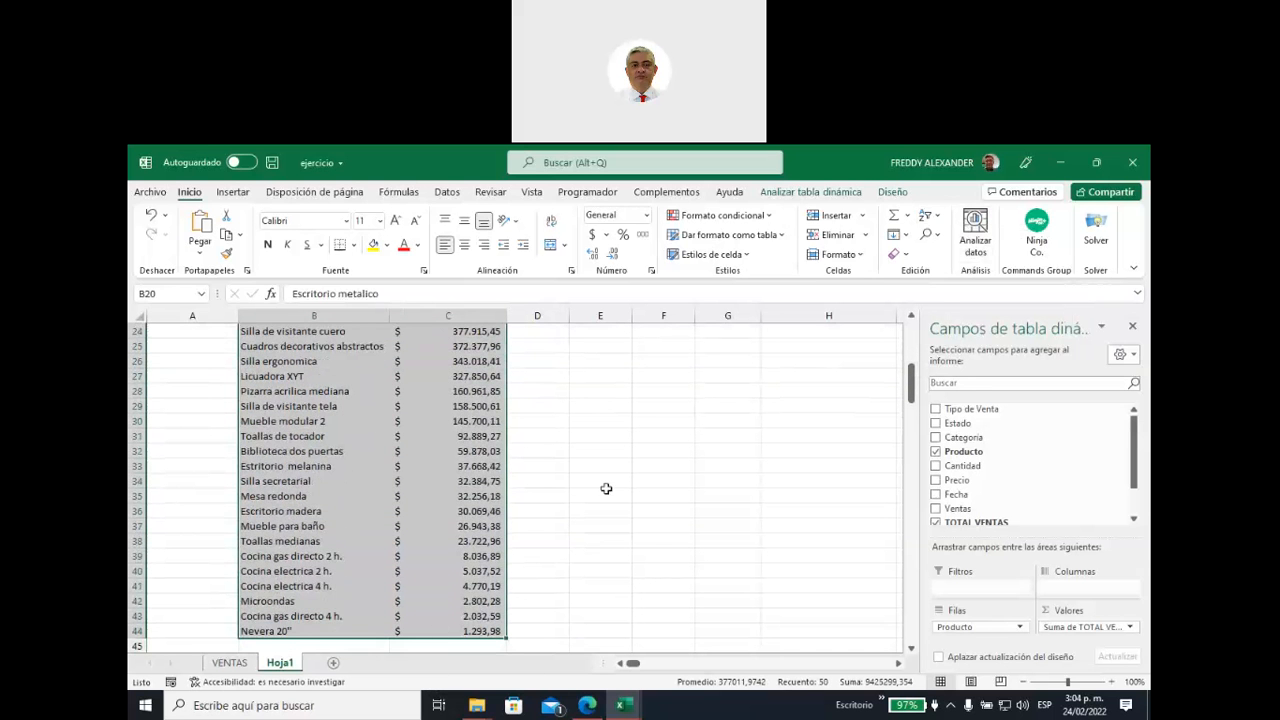
{"action": "scroll", "coordinate": [608, 488], "scroll_direction": "up", "scroll_amount": 2}
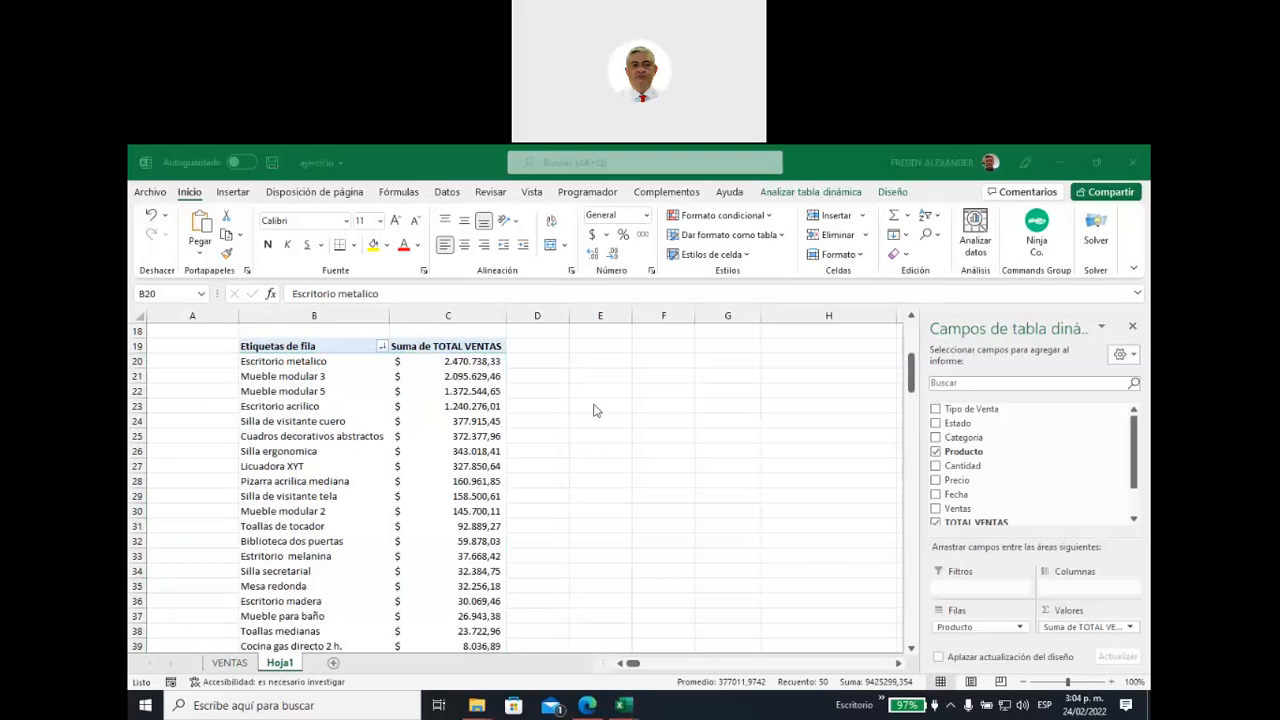
{"action": "left_click", "coordinate": [382, 346]}
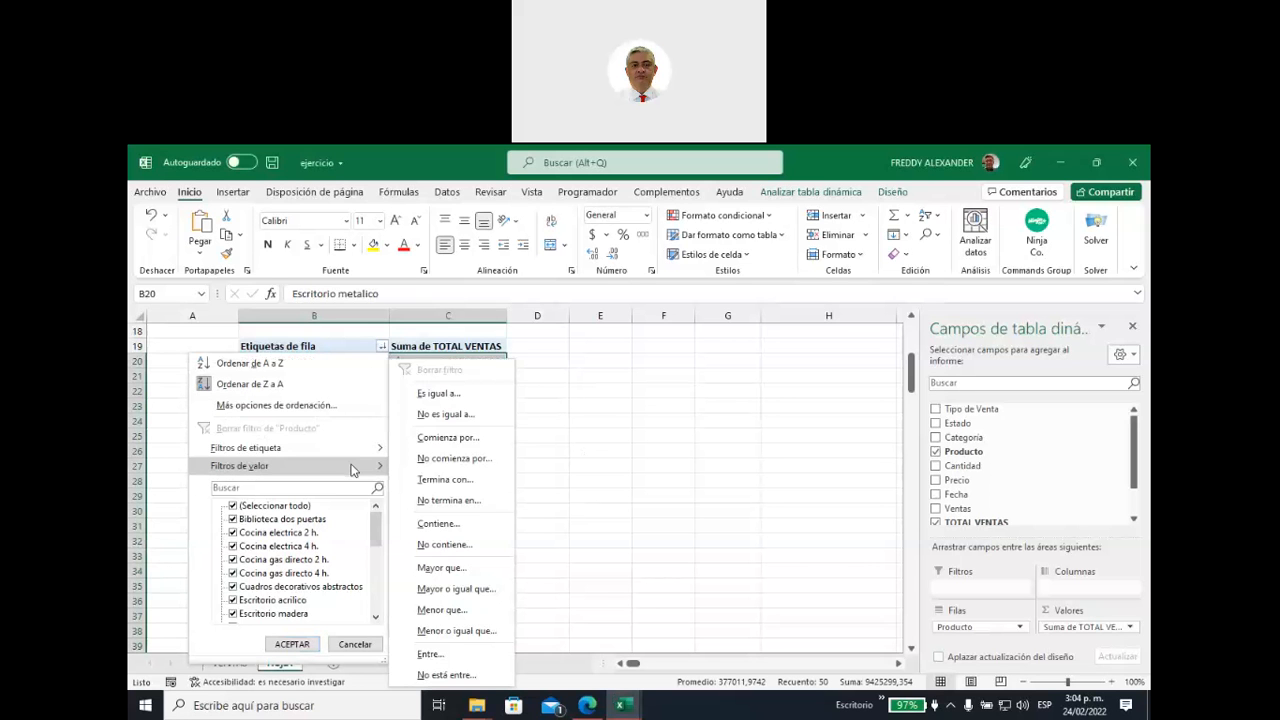
{"action": "mouse_move", "coordinate": [352, 470]}
{"action": "left_click", "coordinate": [570, 452]}
Step: Reapply the largest-to-smallest sort to the Suma de TOTAL VENTAS column
{"action": "left_click", "coordinate": [449, 365]}
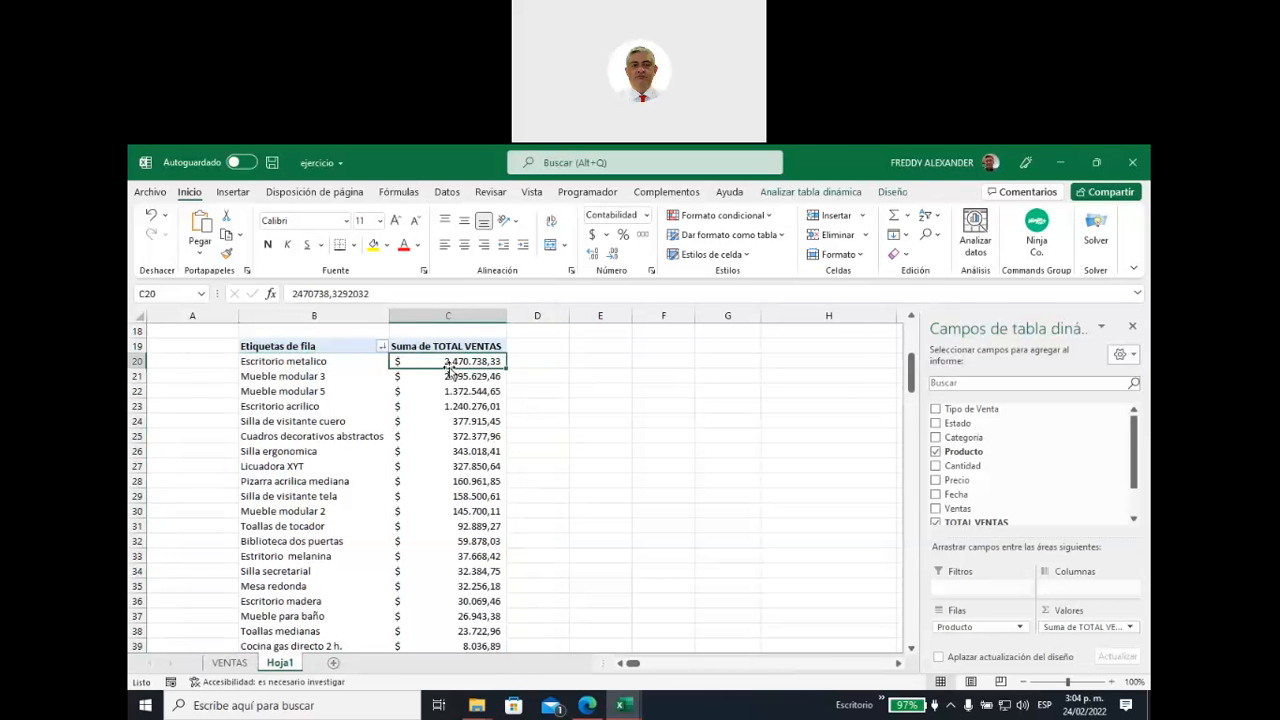
{"action": "left_click", "coordinate": [939, 221]}
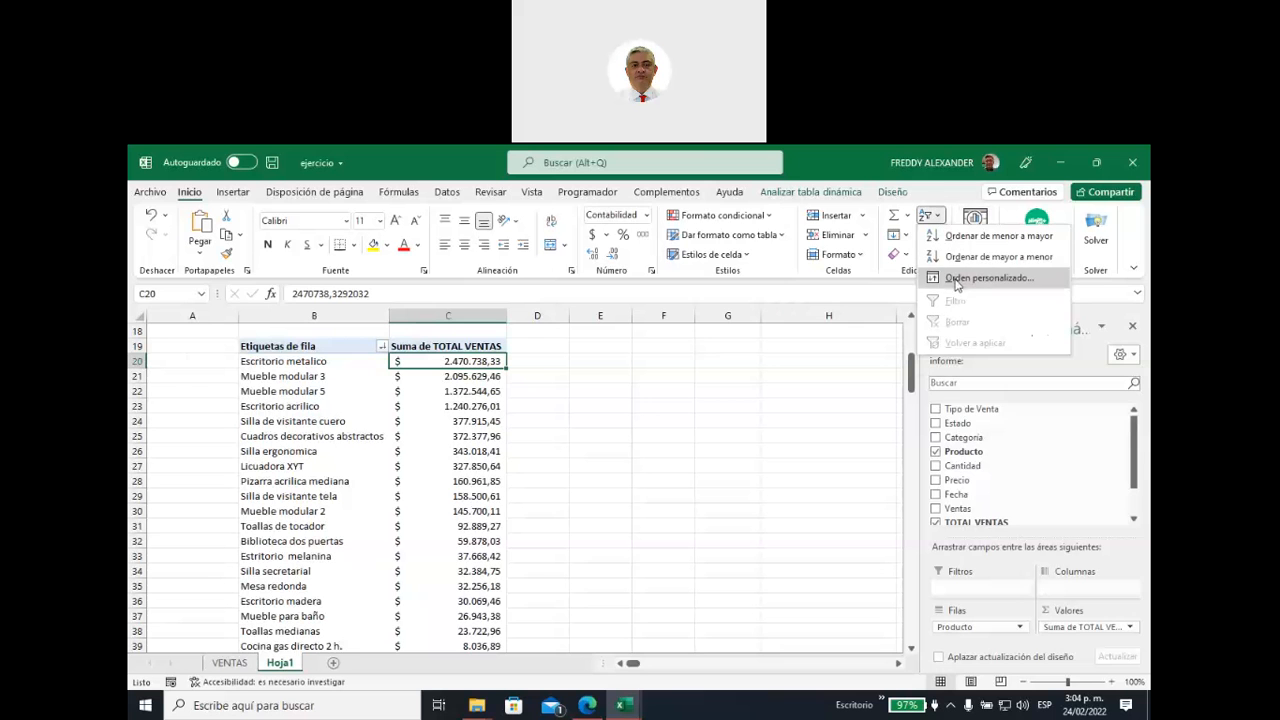
{"action": "left_click", "coordinate": [960, 262]}
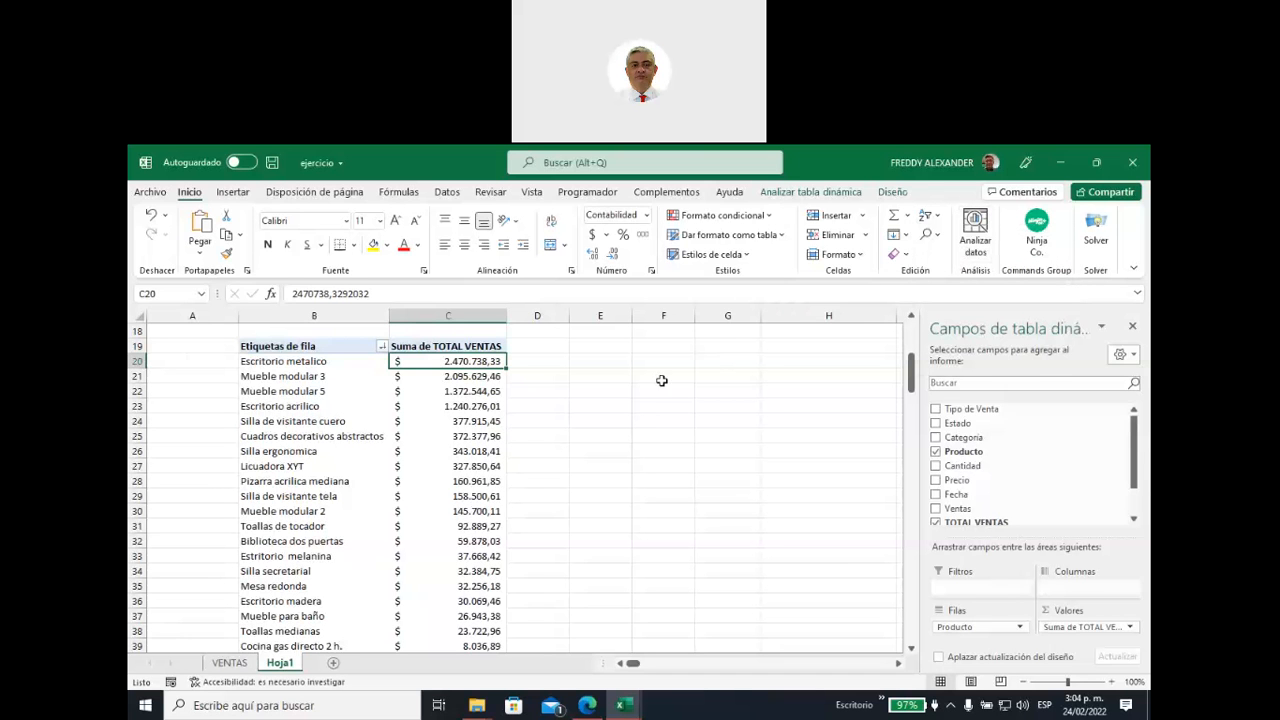
{"action": "left_click", "coordinate": [930, 217]}
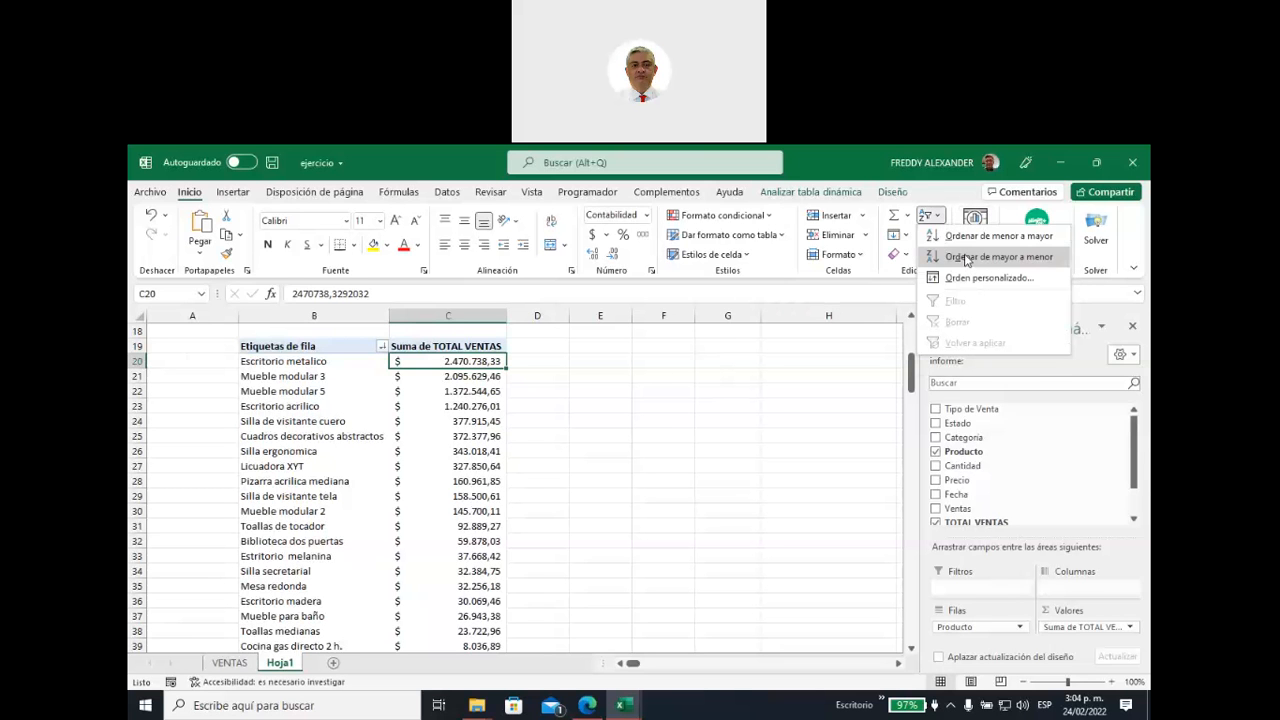
{"action": "key", "text": "Escape"}
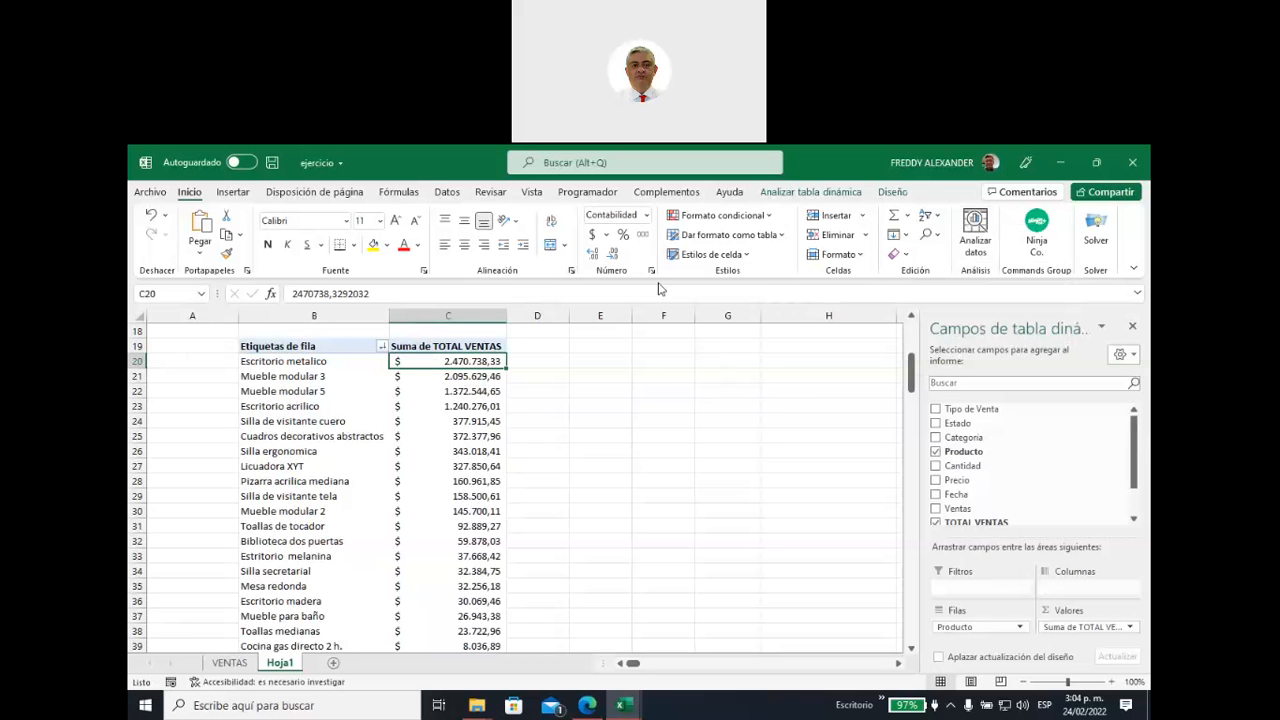
Step: Filter the product pivot table with a Top 10 value filter showing the 10 superior Elementos by Suma de TOTAL VENTAS
{"action": "left_click", "coordinate": [442, 198]}
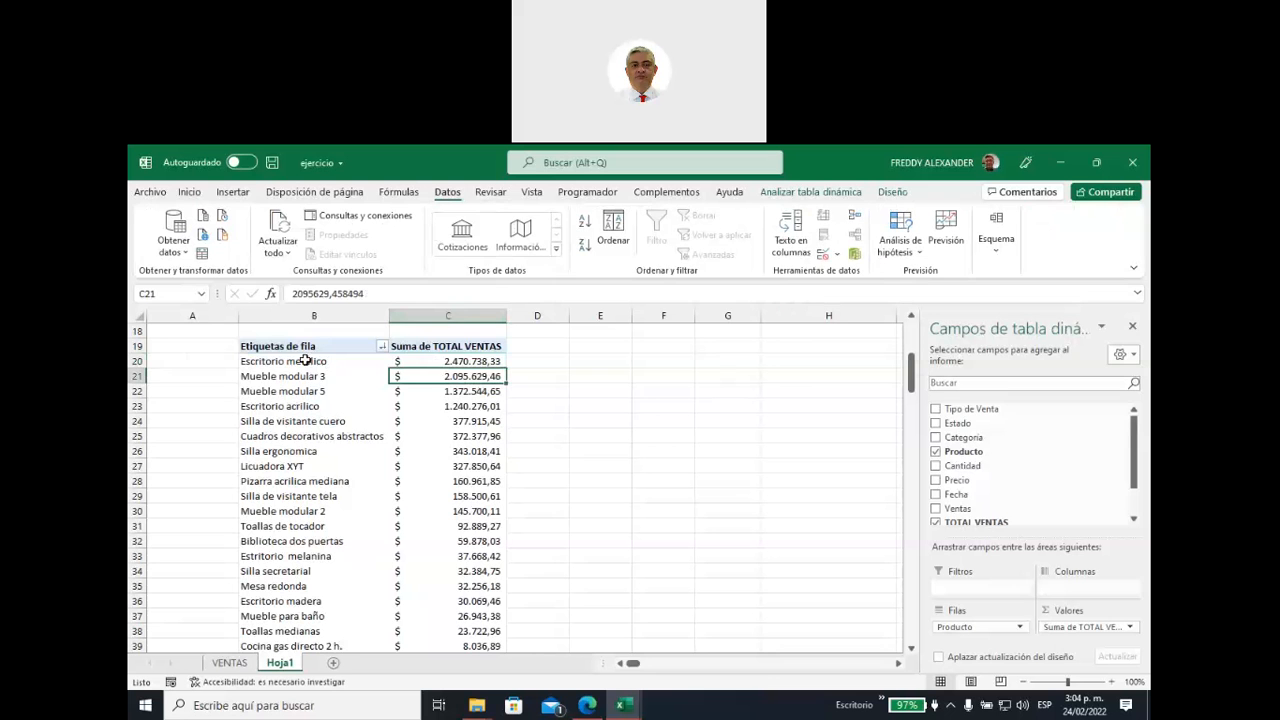
{"action": "left_click_drag", "start_coordinate": [304, 362], "coordinate": [455, 632]}
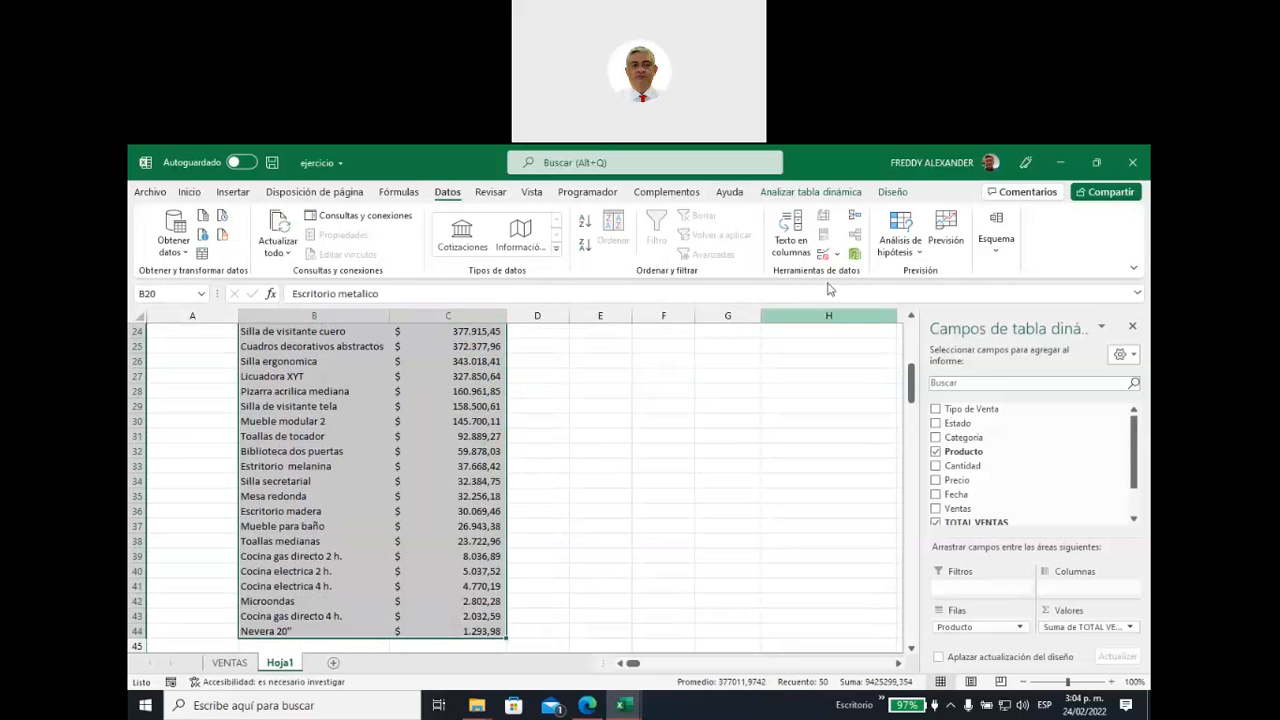
{"action": "scroll", "coordinate": [481, 357], "scroll_direction": "up", "scroll_amount": 3}
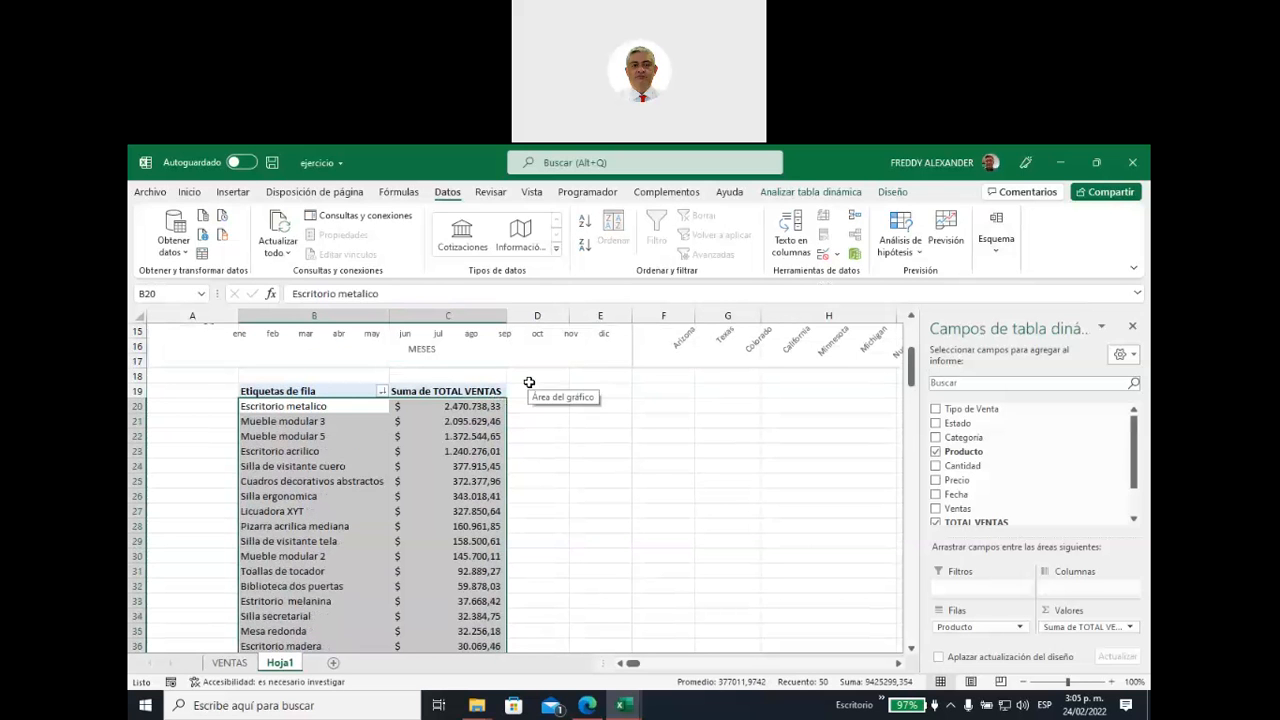
{"action": "left_click", "coordinate": [382, 392]}
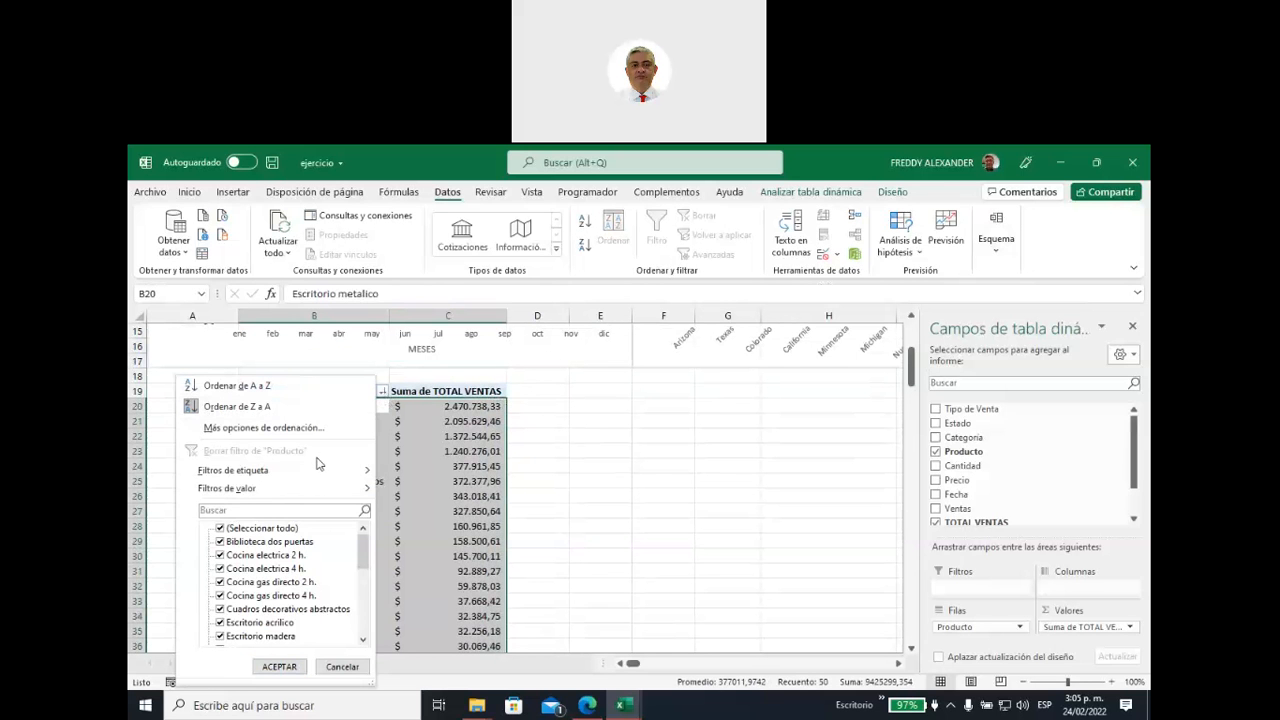
{"action": "mouse_move", "coordinate": [313, 482]}
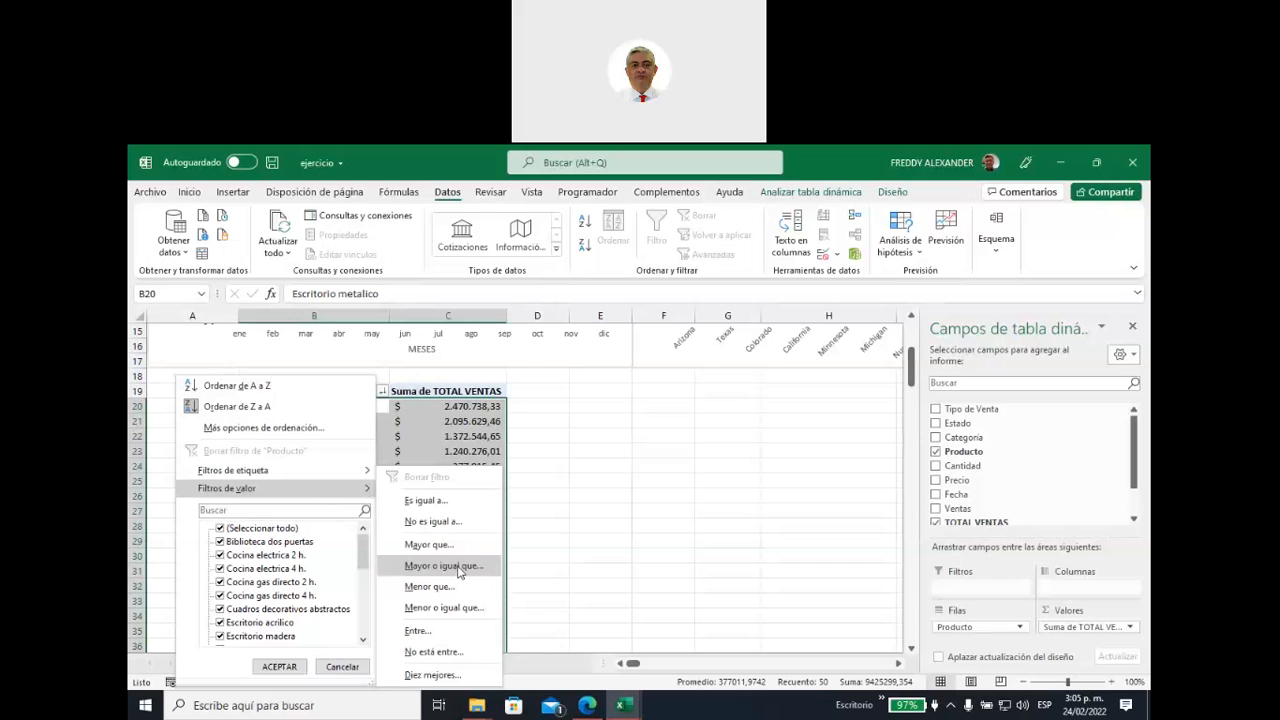
{"action": "mouse_move", "coordinate": [363, 563]}
{"action": "left_mouse_down"}
{"action": "mouse_move", "coordinate": [363, 632]}
{"action": "mouse_move", "coordinate": [363, 555]}
{"action": "left_mouse_up"}
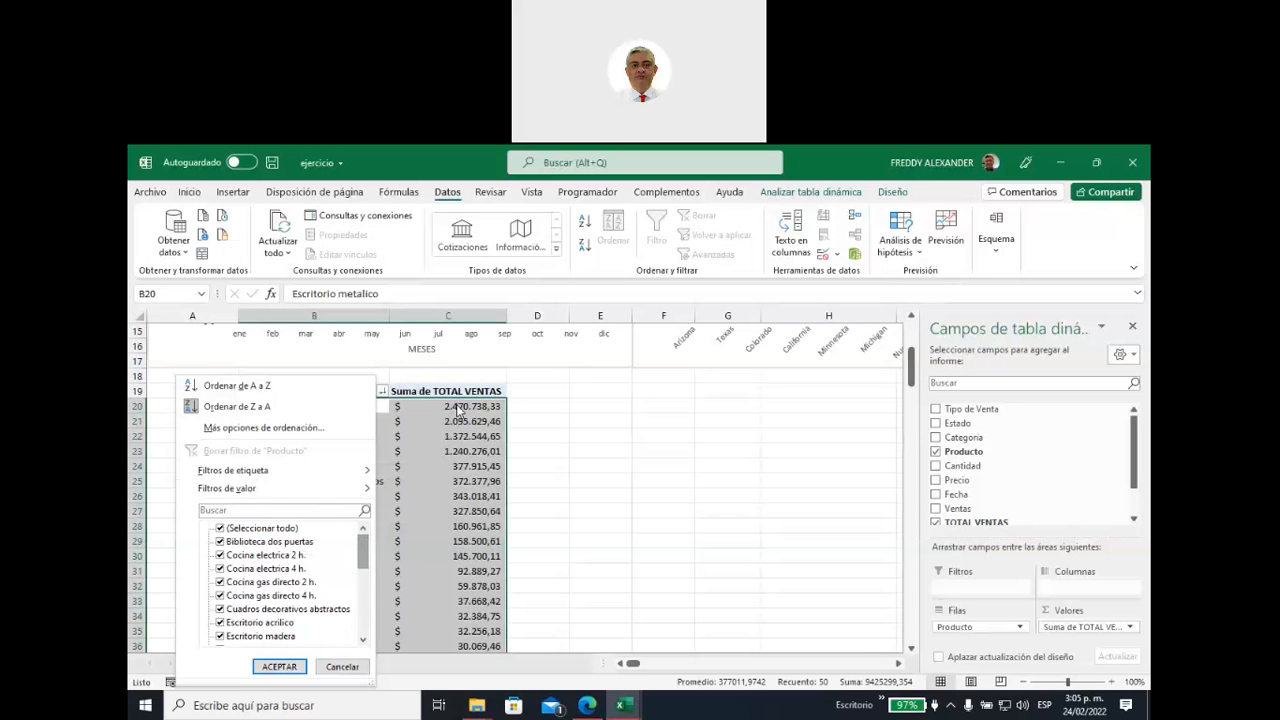
{"action": "left_click", "coordinate": [314, 516]}
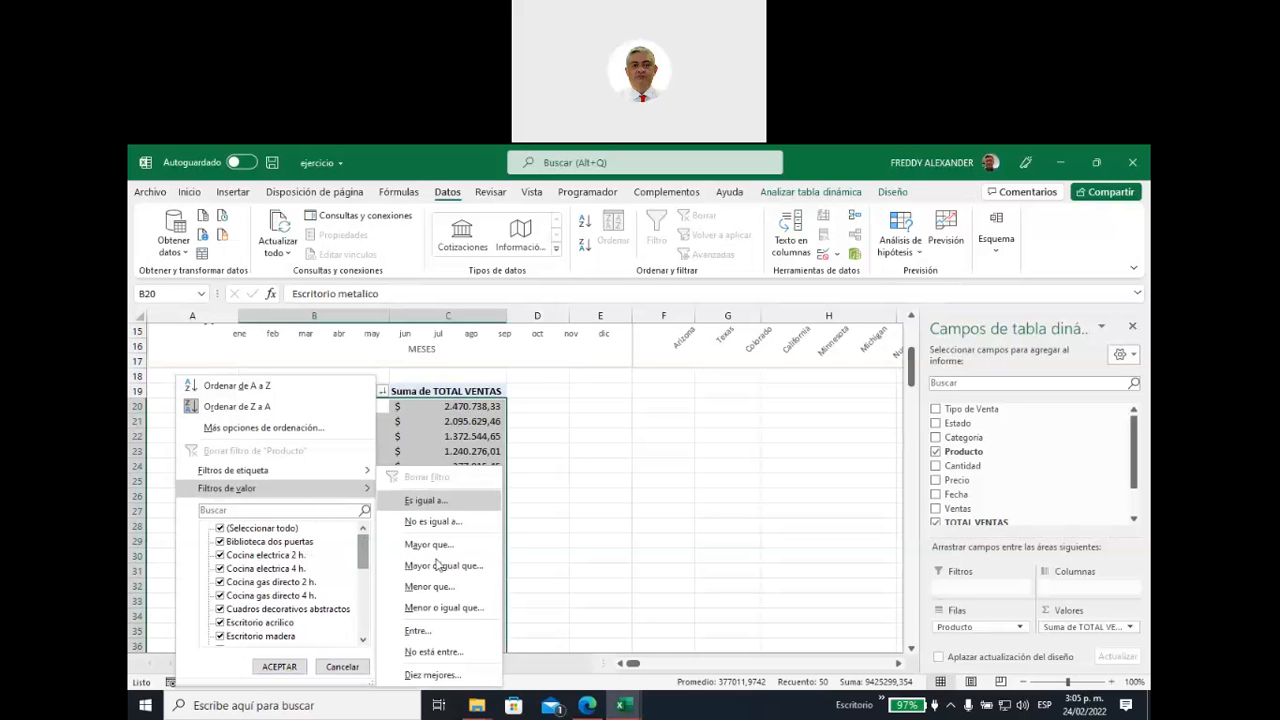
{"action": "left_click", "coordinate": [447, 676]}
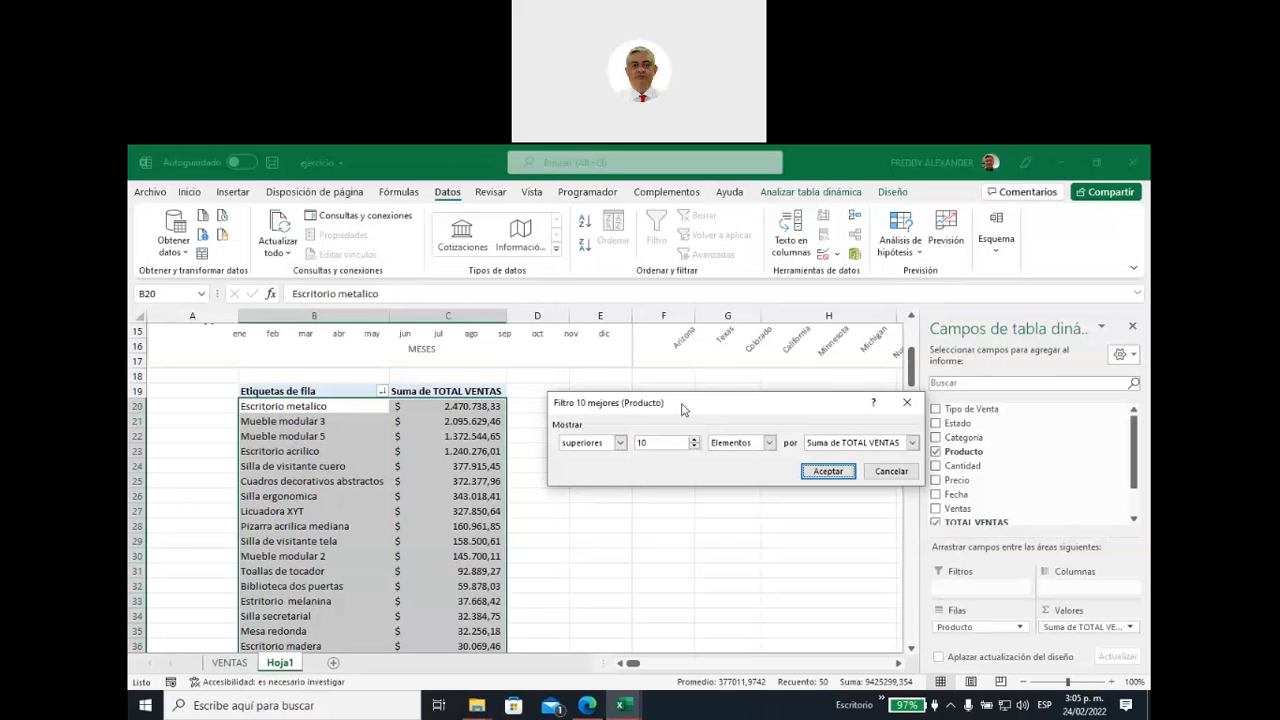
{"action": "left_click_drag", "start_coordinate": [686, 409], "coordinate": [654, 403]}
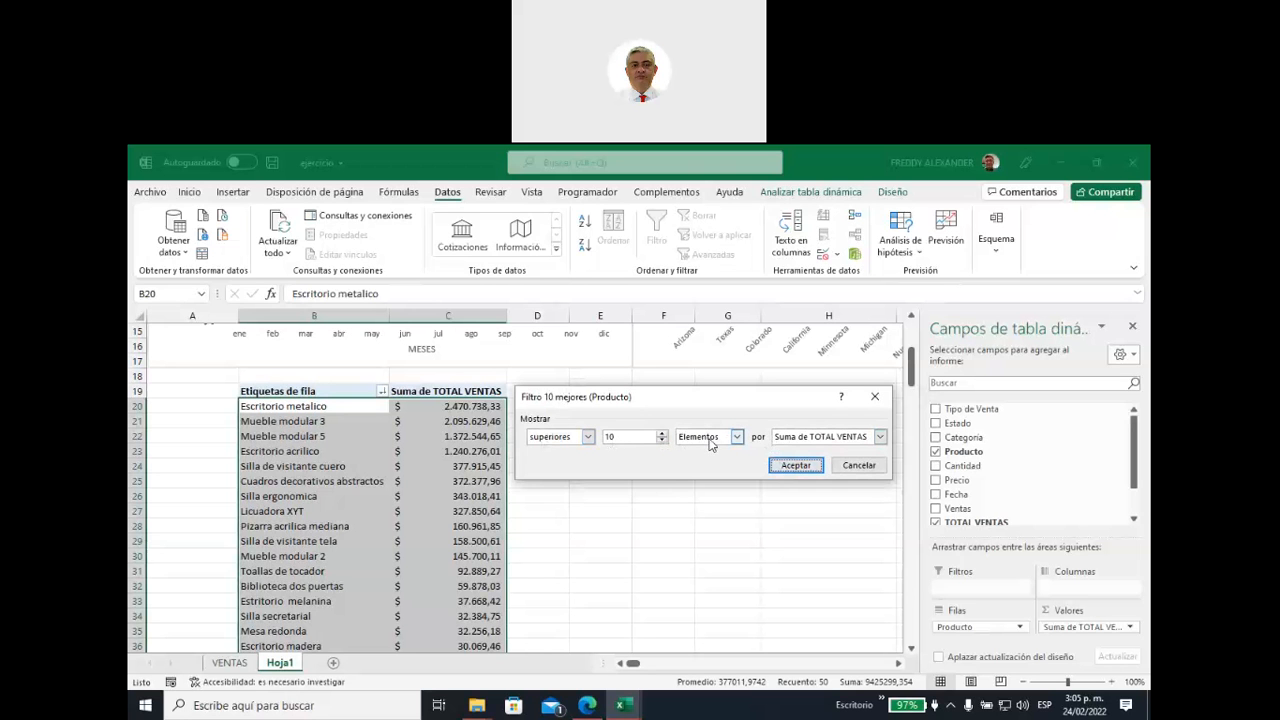
{"action": "left_click", "coordinate": [795, 466]}
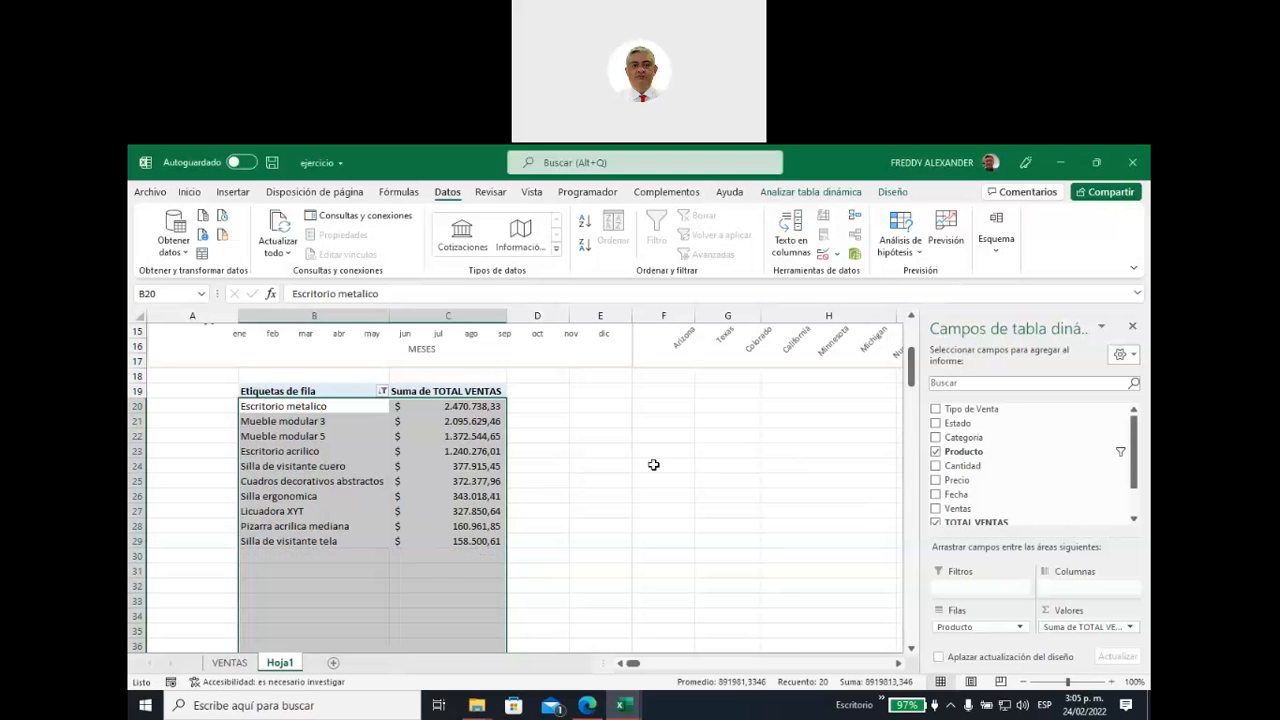
{"action": "left_click", "coordinate": [654, 465]}
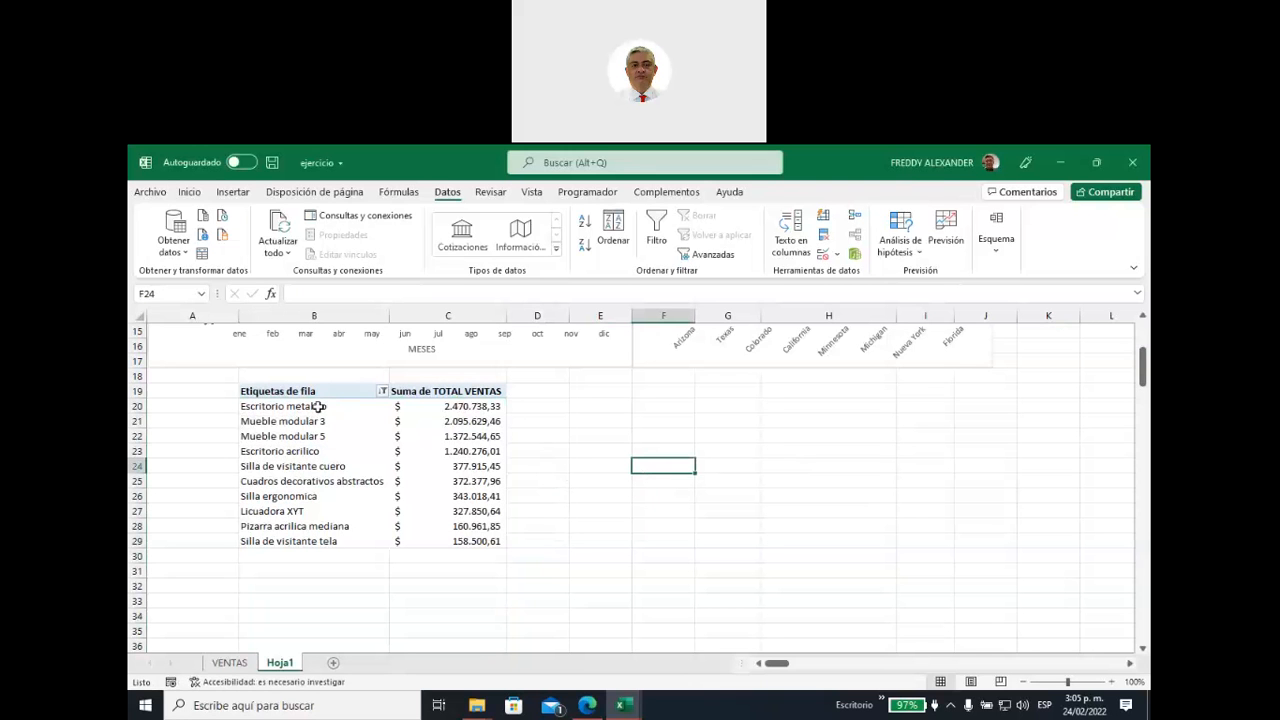
{"action": "left_click_drag", "start_coordinate": [318, 406], "coordinate": [457, 549]}
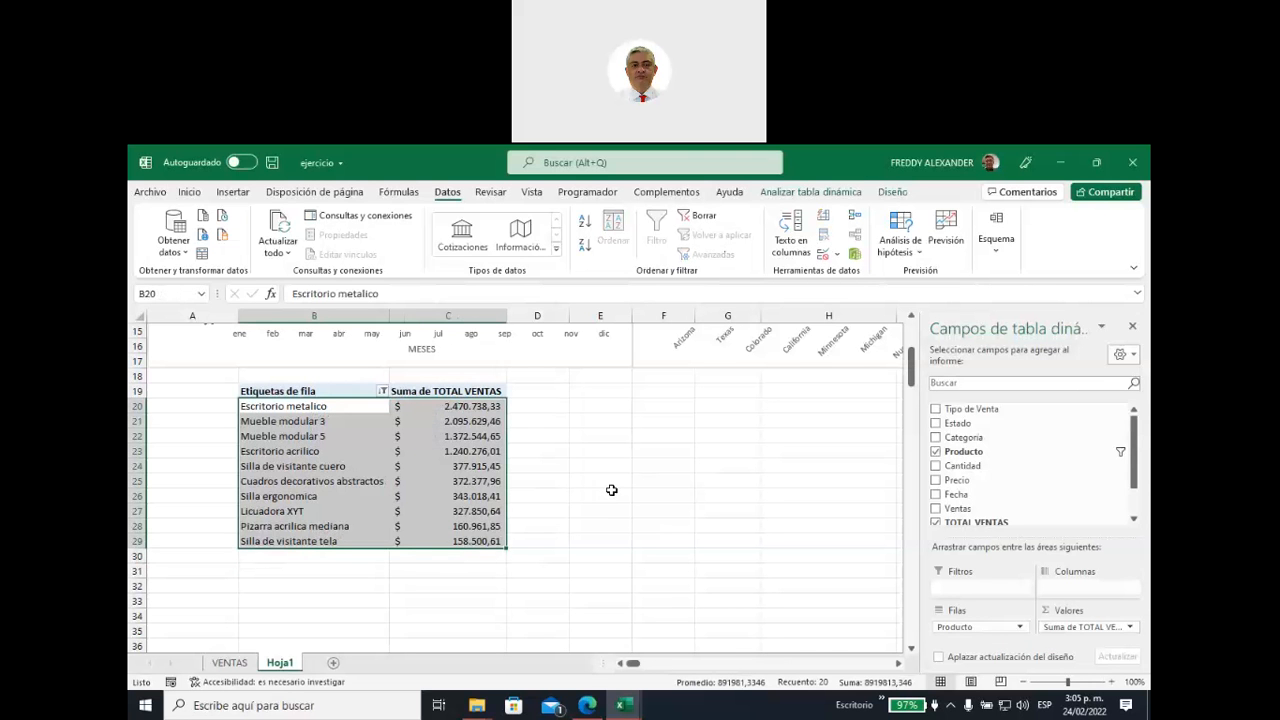
{"action": "left_click", "coordinate": [609, 490]}
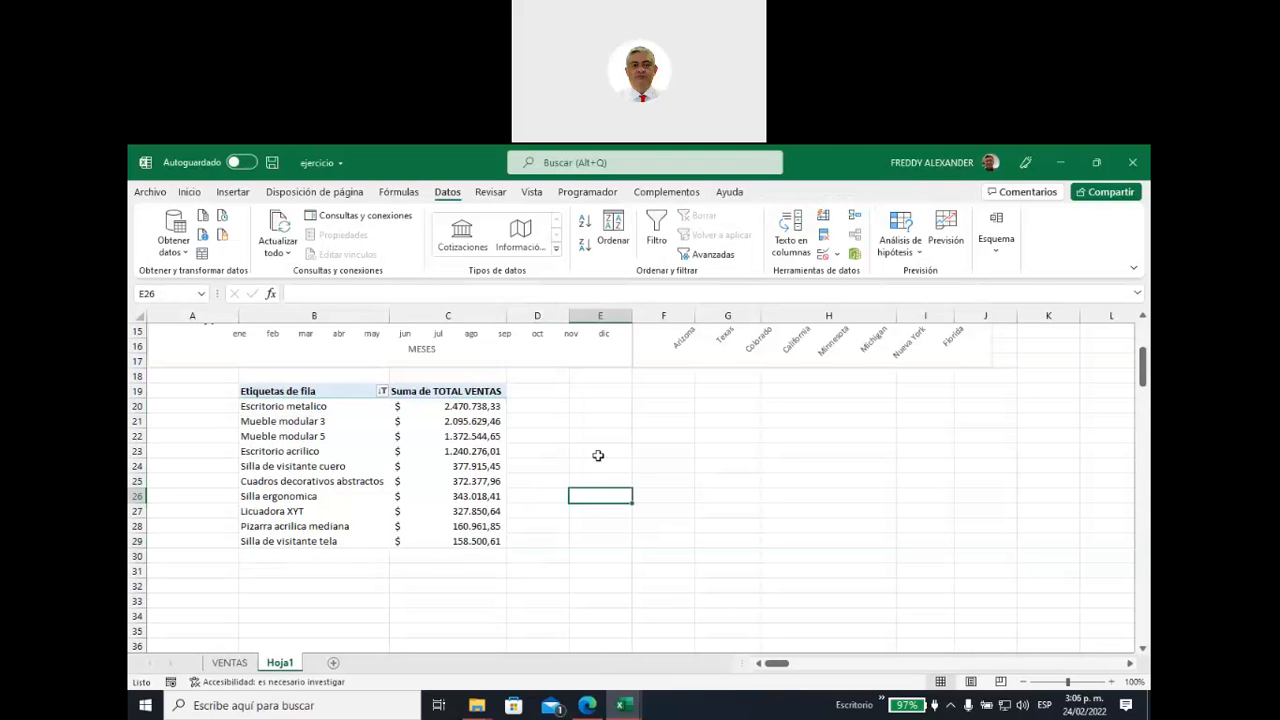
Step: Insert a clustered bar pivot chart from the filtered product pivot table
{"action": "right_click", "coordinate": [428, 396]}
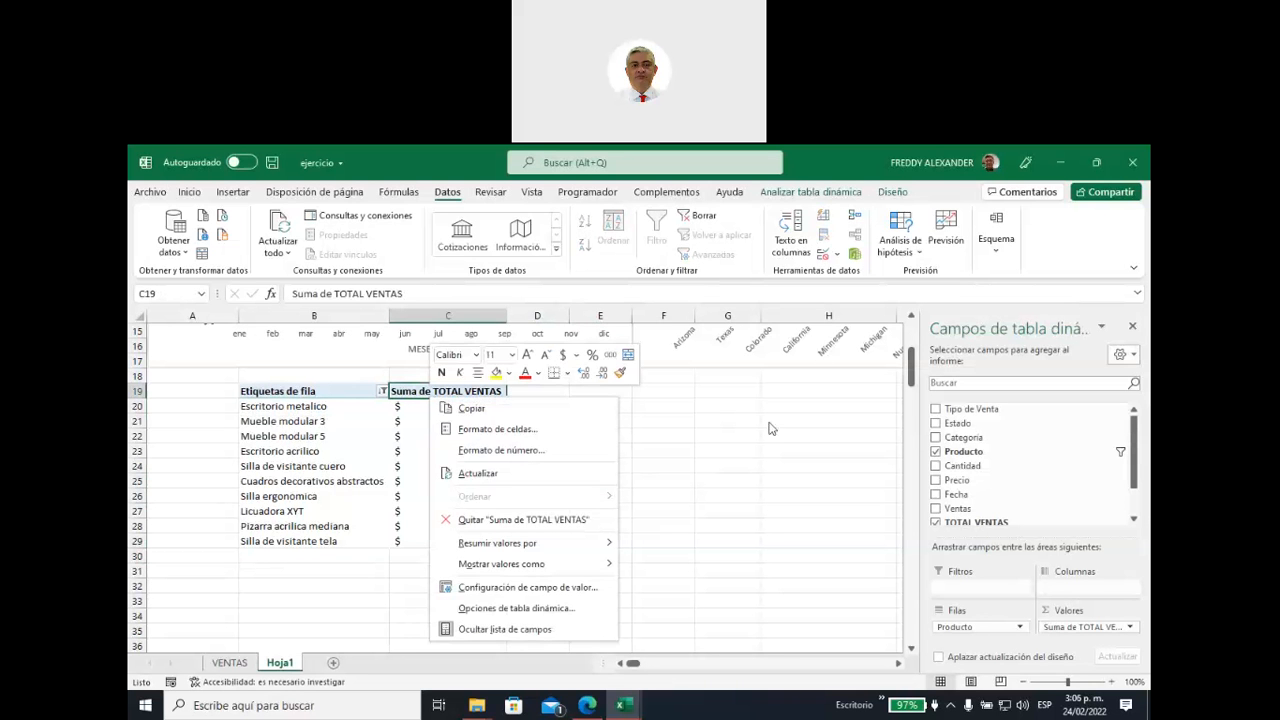
{"action": "left_click", "coordinate": [814, 193]}
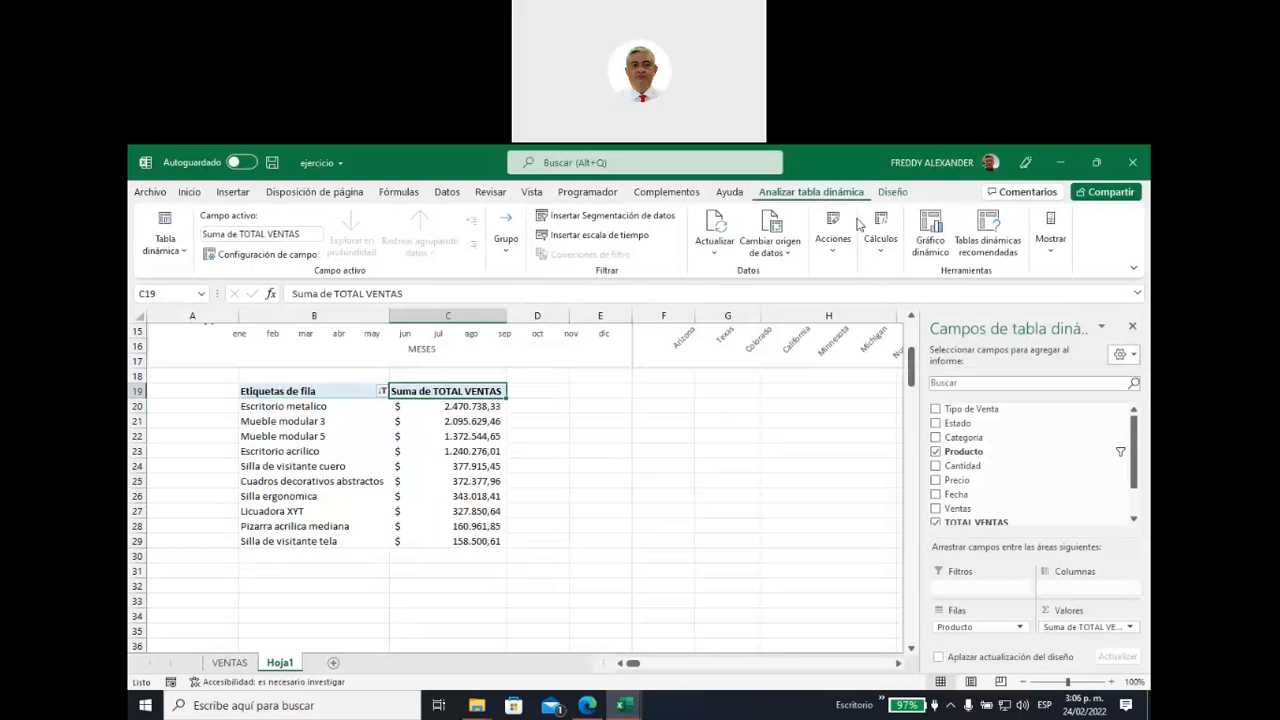
{"action": "left_click", "coordinate": [929, 255]}
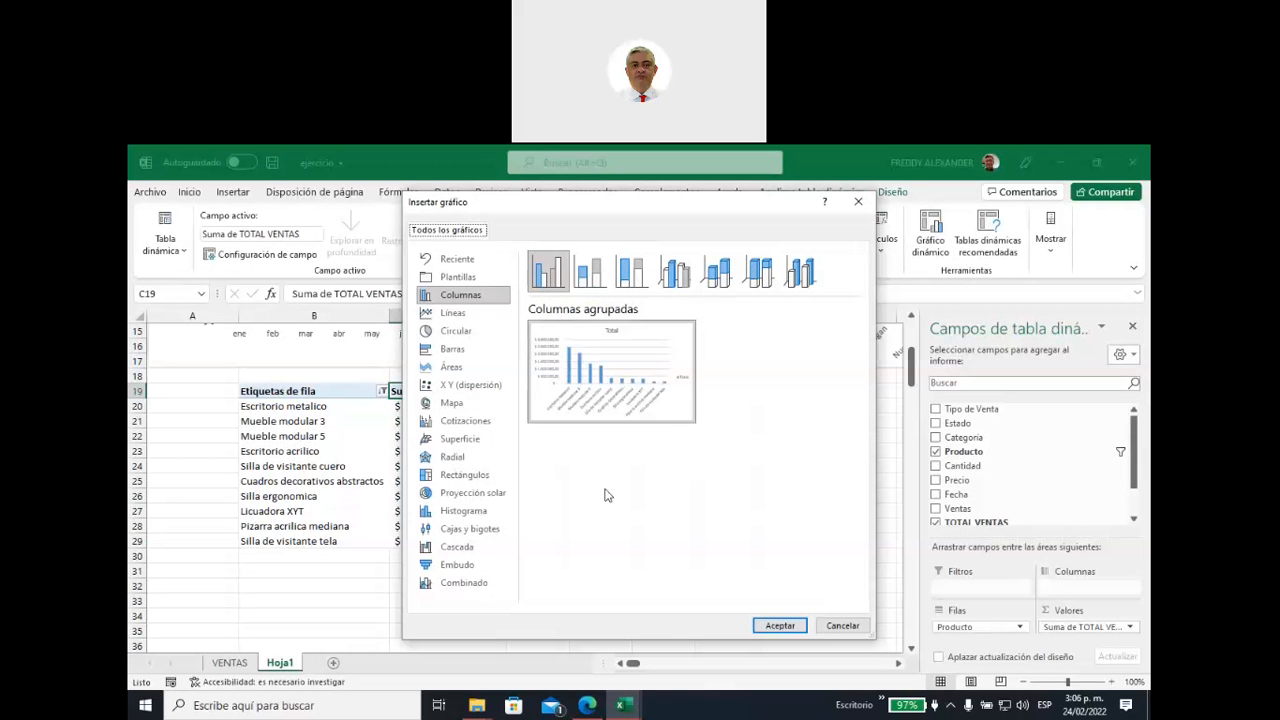
{"action": "left_click", "coordinate": [449, 352]}
{"action": "mouse_move", "coordinate": [655, 402]}
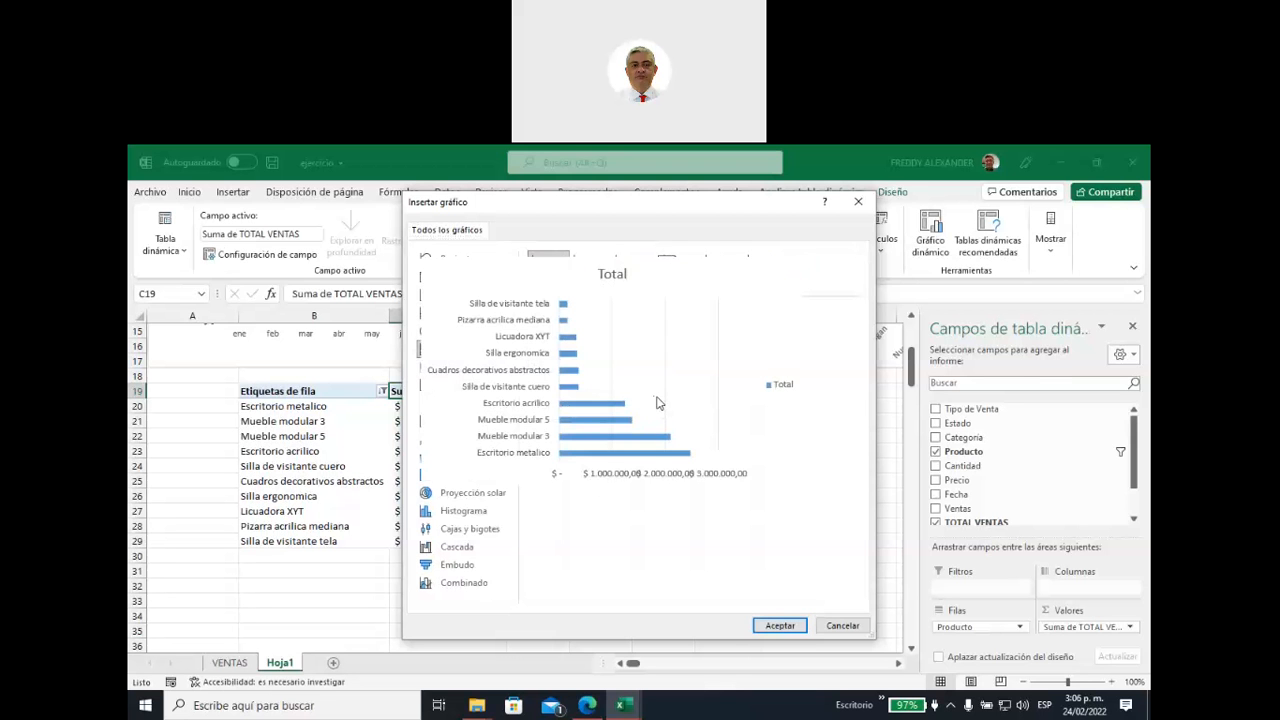
{"action": "left_click", "coordinate": [780, 626]}
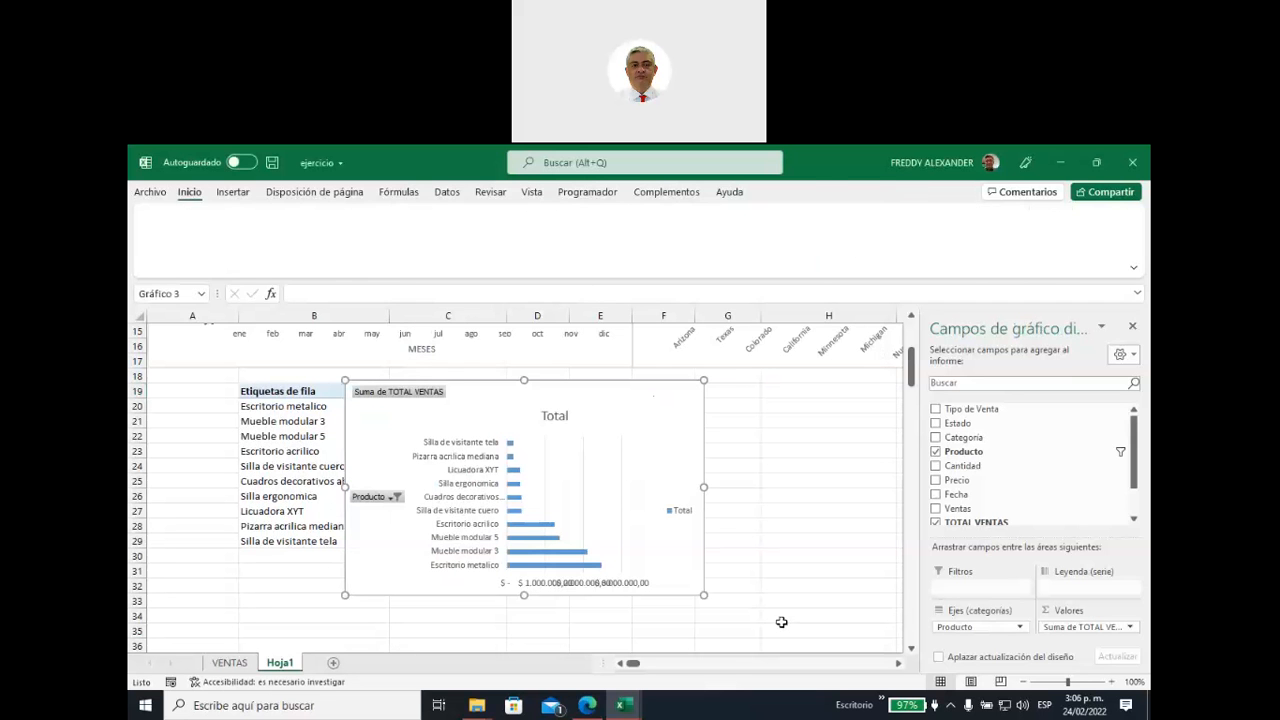
Step: Place the bar chart over the product pivot table from row 18, enlarge it to about 8,64 by 17,08 cm, and hide all its field buttons
{"action": "left_click_drag", "start_coordinate": [608, 391], "coordinate": [420, 373]}
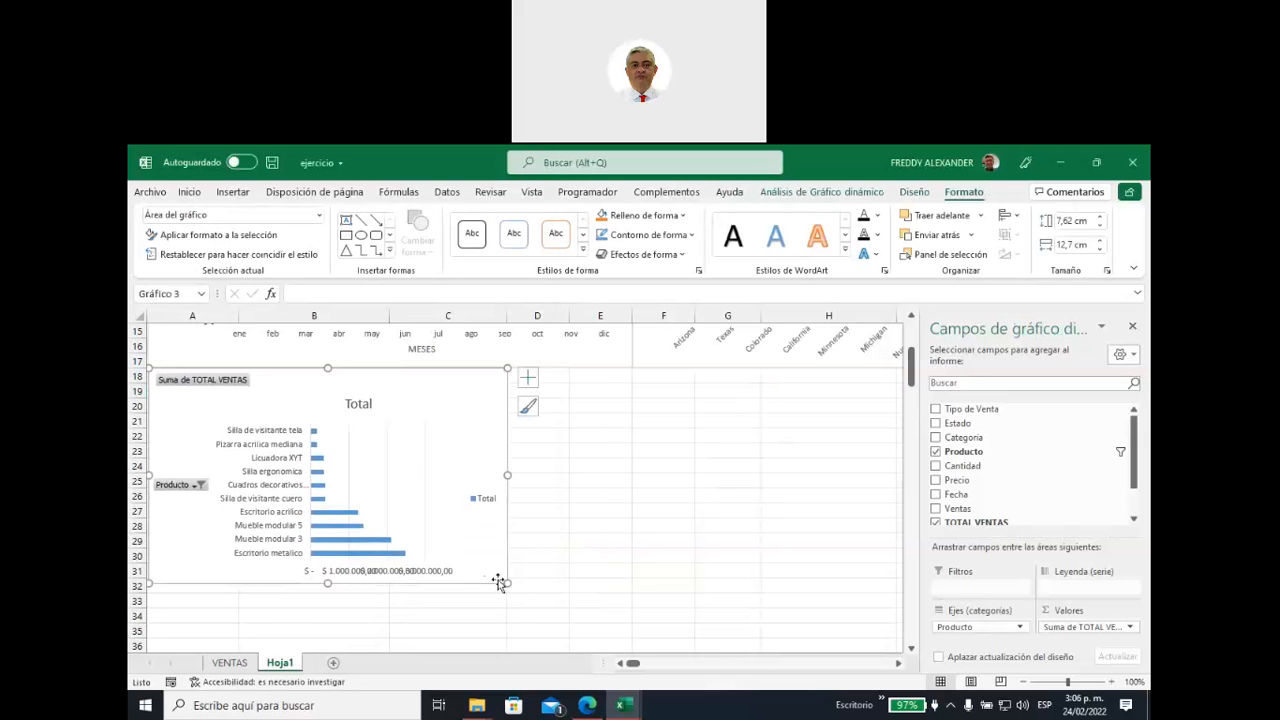
{"action": "left_click_drag", "start_coordinate": [506, 581], "coordinate": [631, 611]}
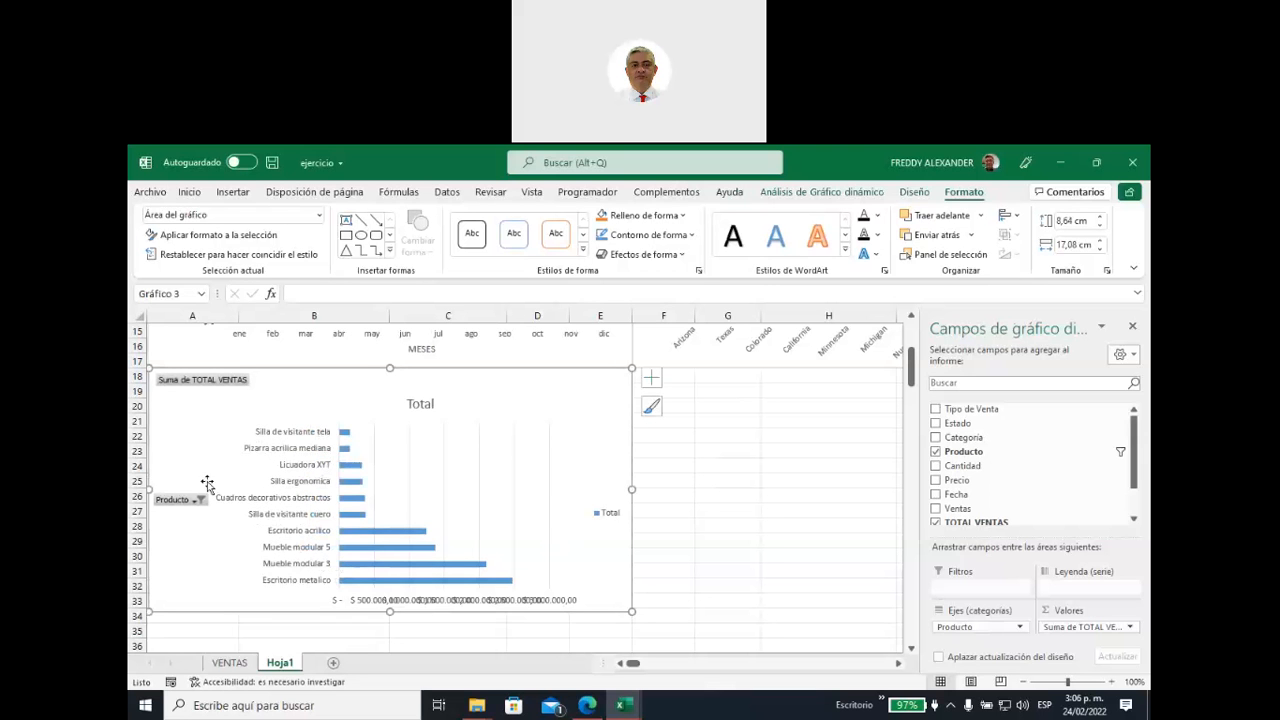
{"action": "right_click", "coordinate": [202, 381]}
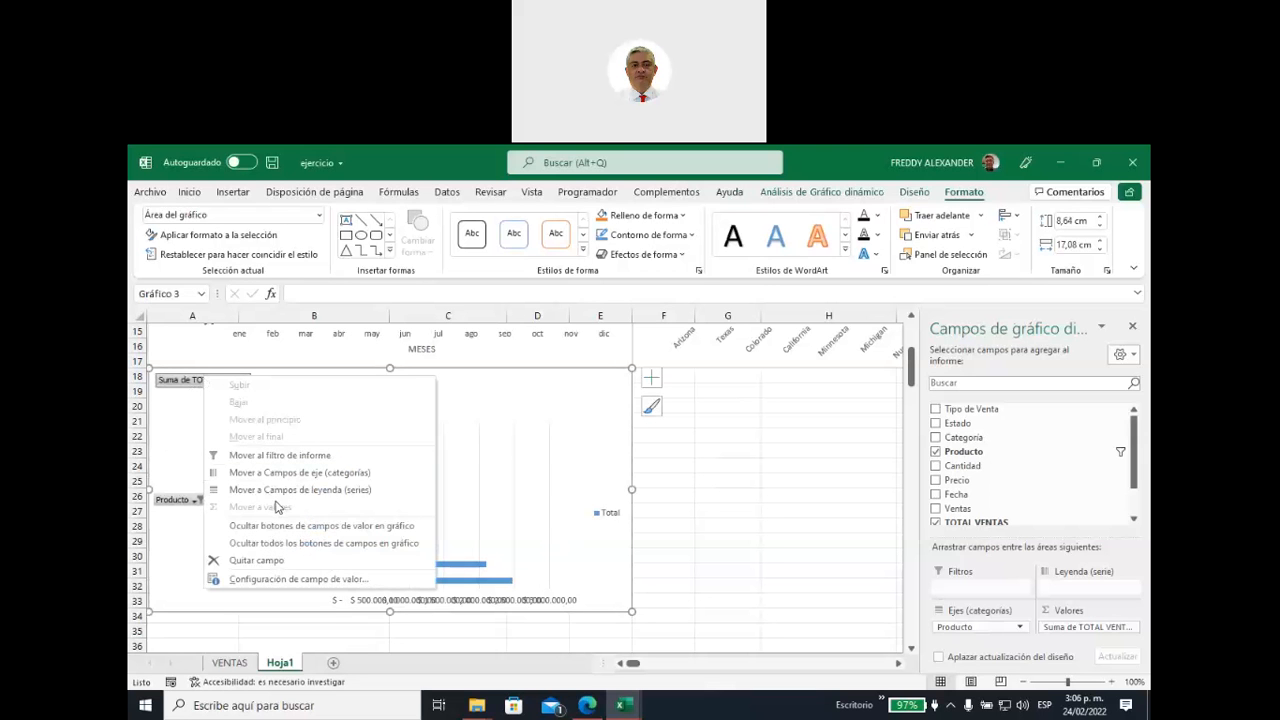
{"action": "left_click", "coordinate": [302, 548]}
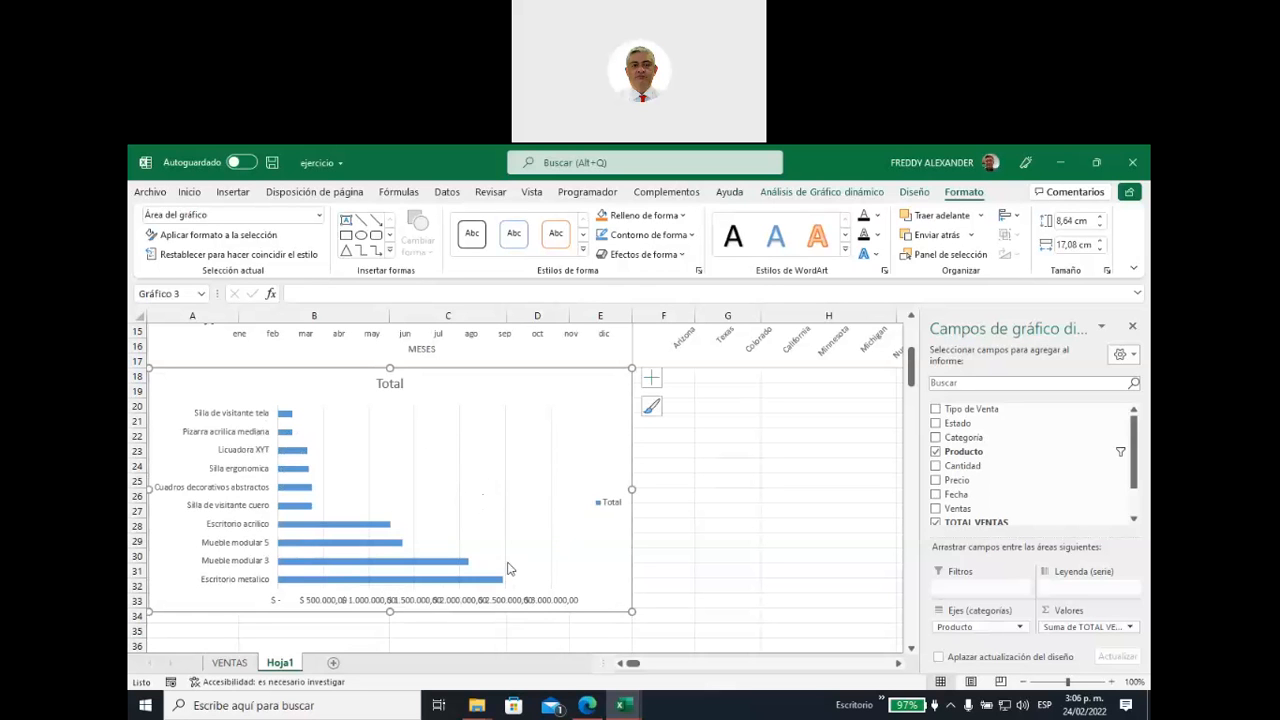
Step: Set the top products bar chart to show data labels, with no legend and no primary horizontal axis
{"action": "mouse_move", "coordinate": [390, 531]}
{"action": "left_click", "coordinate": [652, 386]}
{"action": "left_click", "coordinate": [729, 506]}
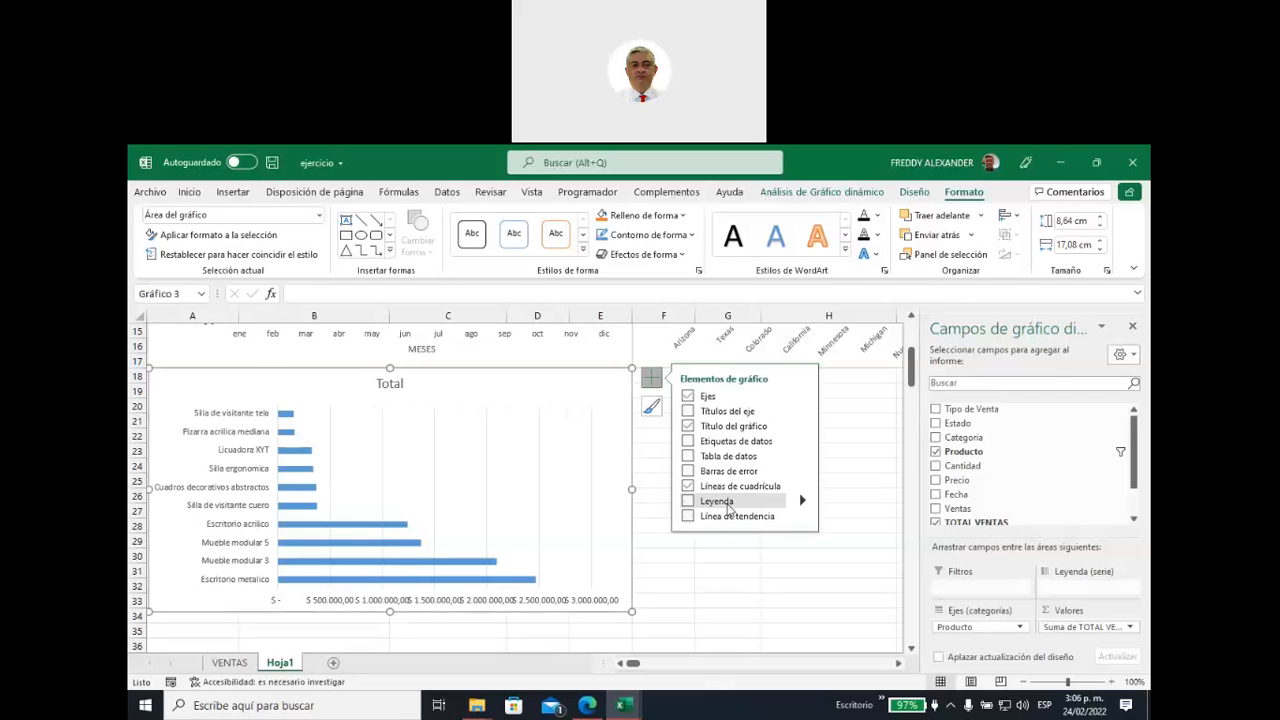
{"action": "left_click", "coordinate": [688, 441]}
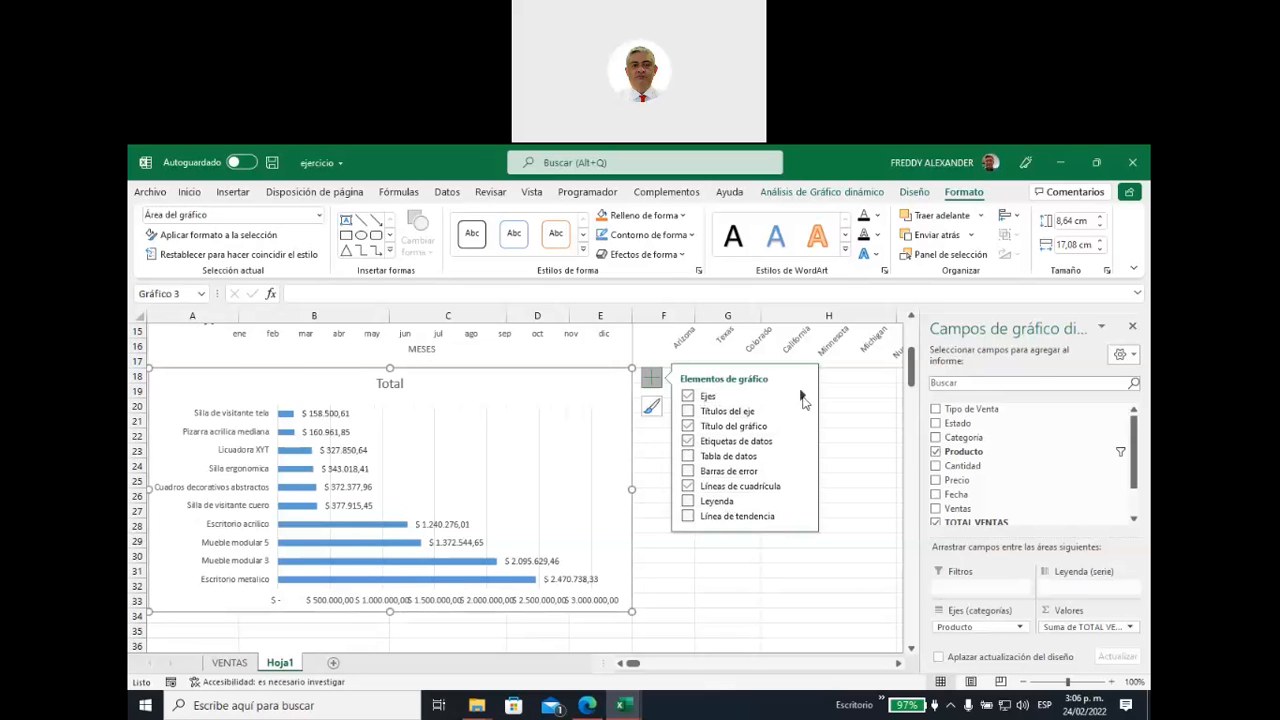
{"action": "left_click", "coordinate": [802, 397]}
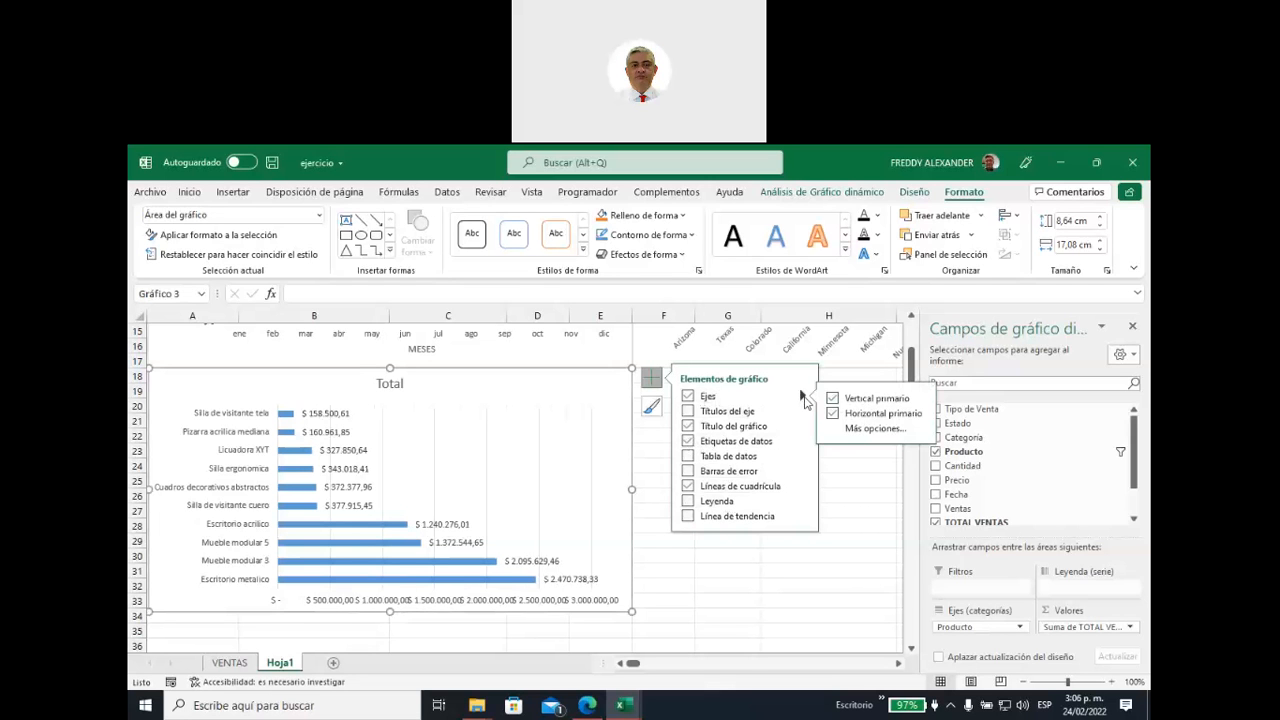
{"action": "left_click", "coordinate": [836, 416]}
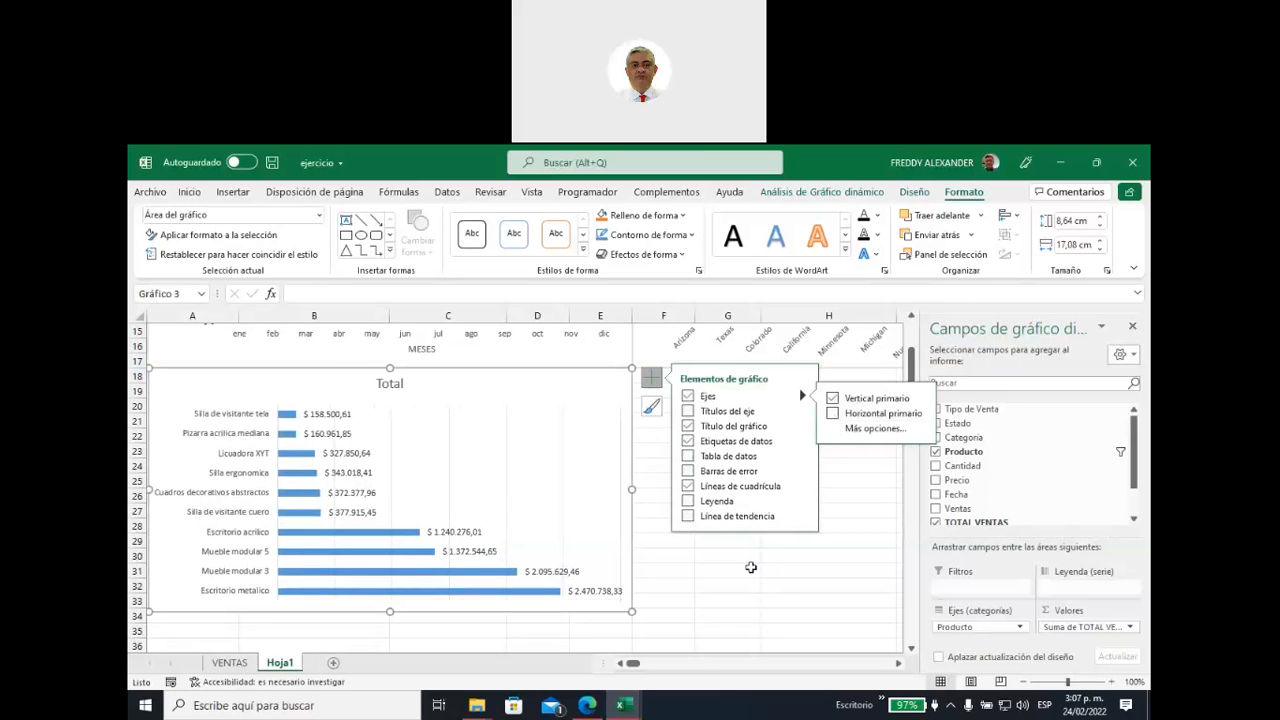
Step: Replace the bar chart's title with "Productos más Vendidos"
{"action": "left_click", "coordinate": [392, 385]}
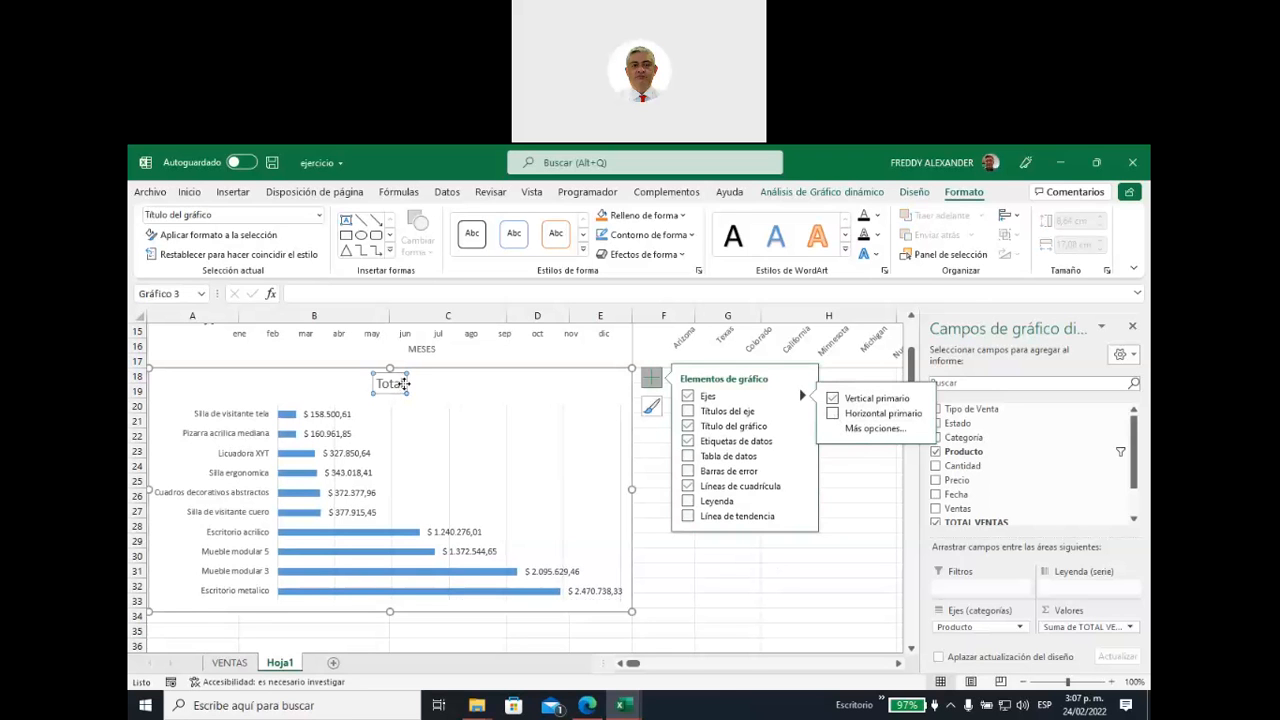
{"action": "left_click", "coordinate": [401, 384]}
{"action": "key", "text": "BackSpace"}
{"action": "key", "text": "BackSpace"}
{"action": "key", "text": "BackSpace"}
{"action": "key", "text": "BackSpace"}
{"action": "key", "text": "BackSpace"}
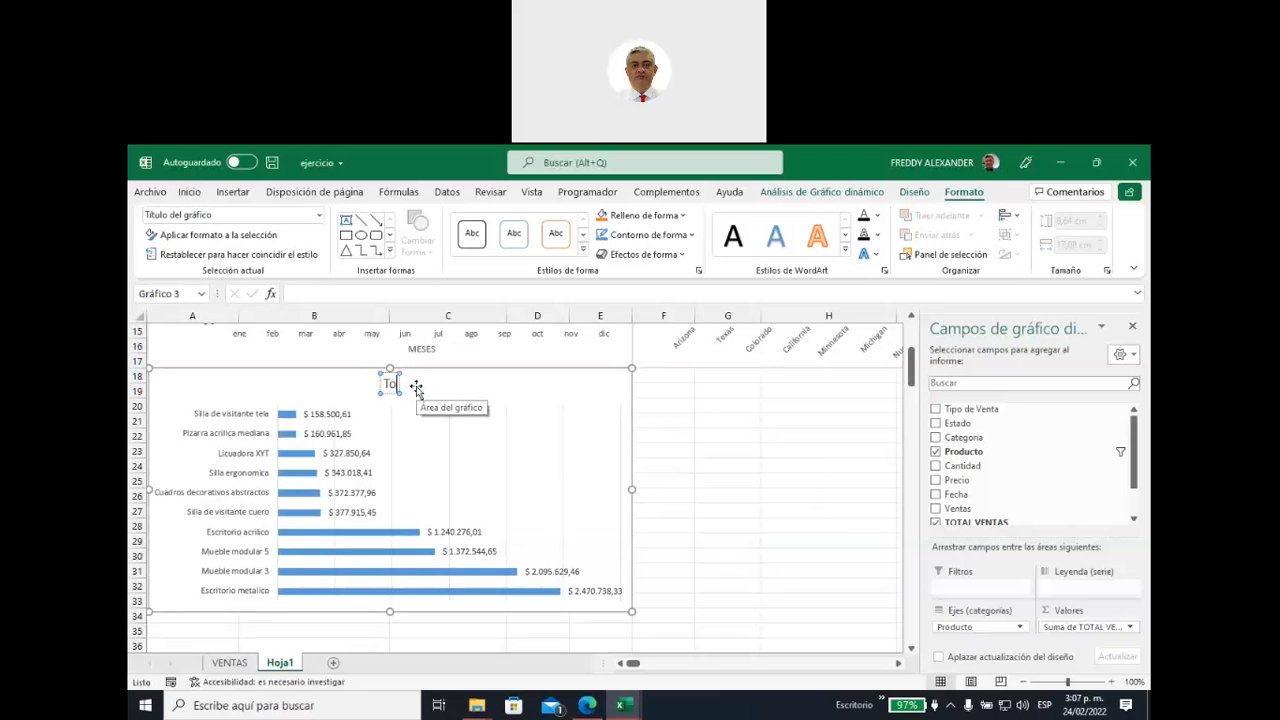
{"action": "type", "text": "Productos"}
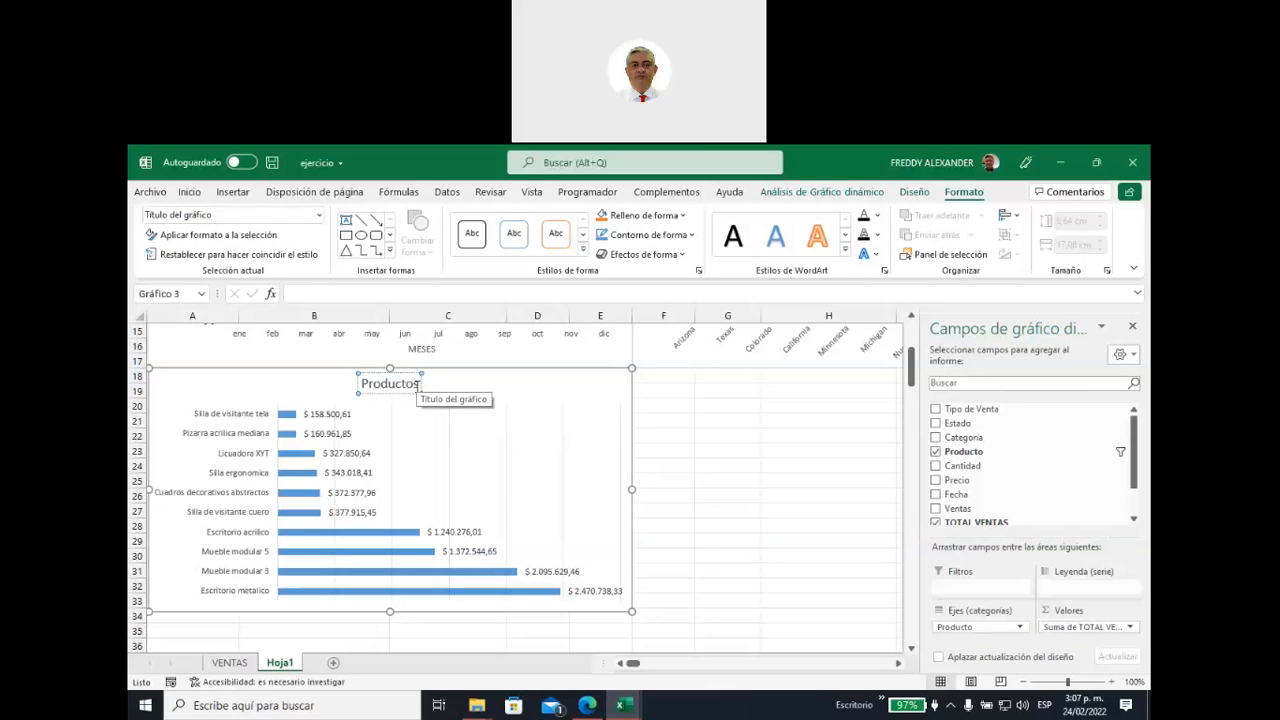
{"action": "type", "text": " más"}
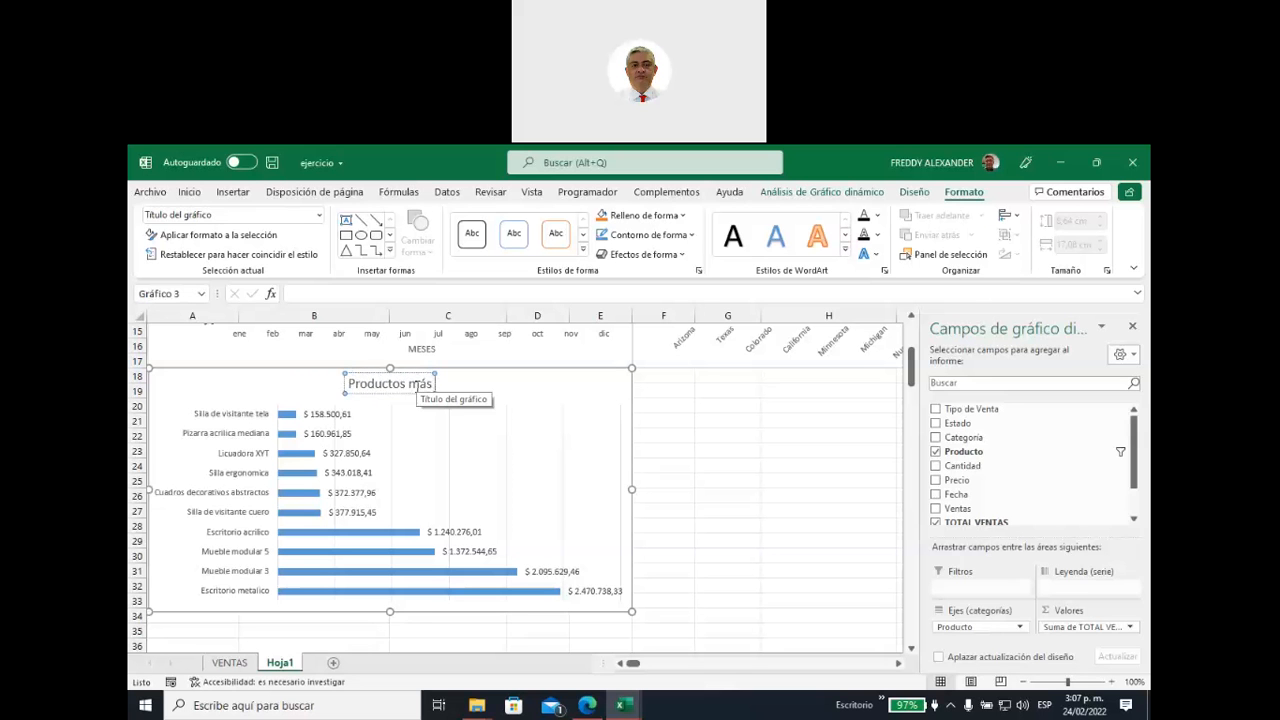
{"action": "type", "text": " Vendidos"}
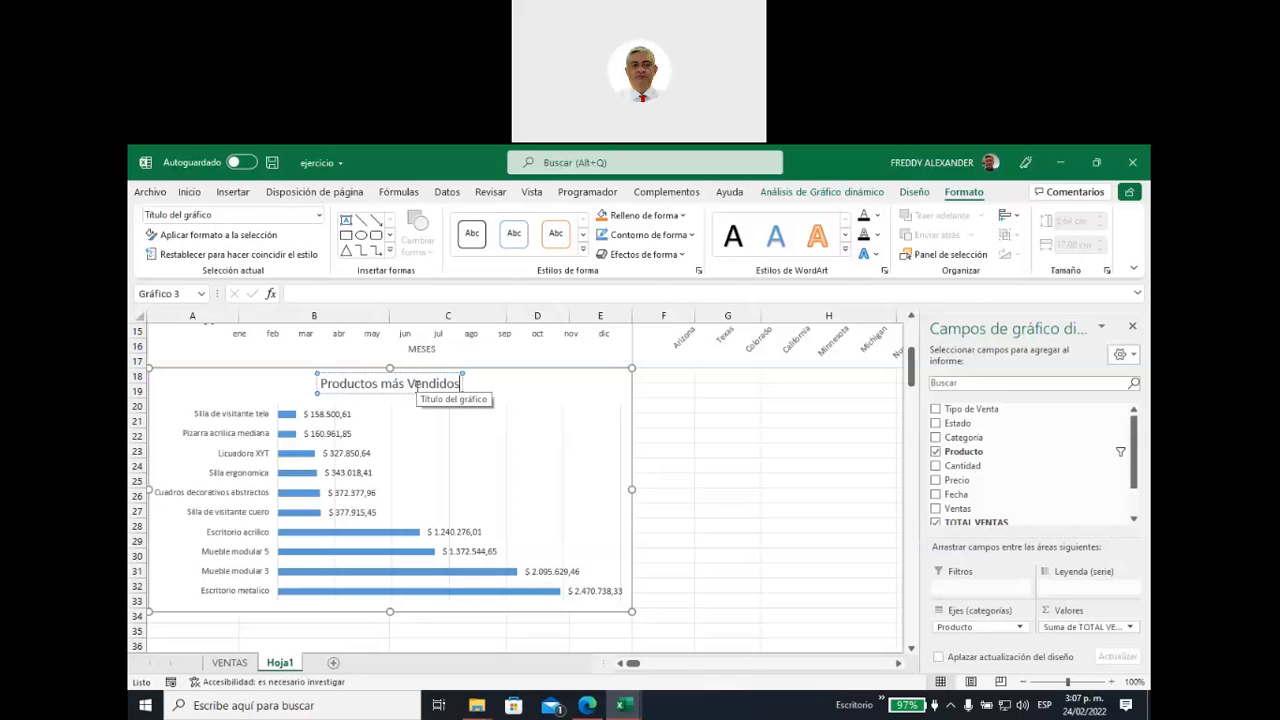
{"action": "left_click", "coordinate": [695, 468]}
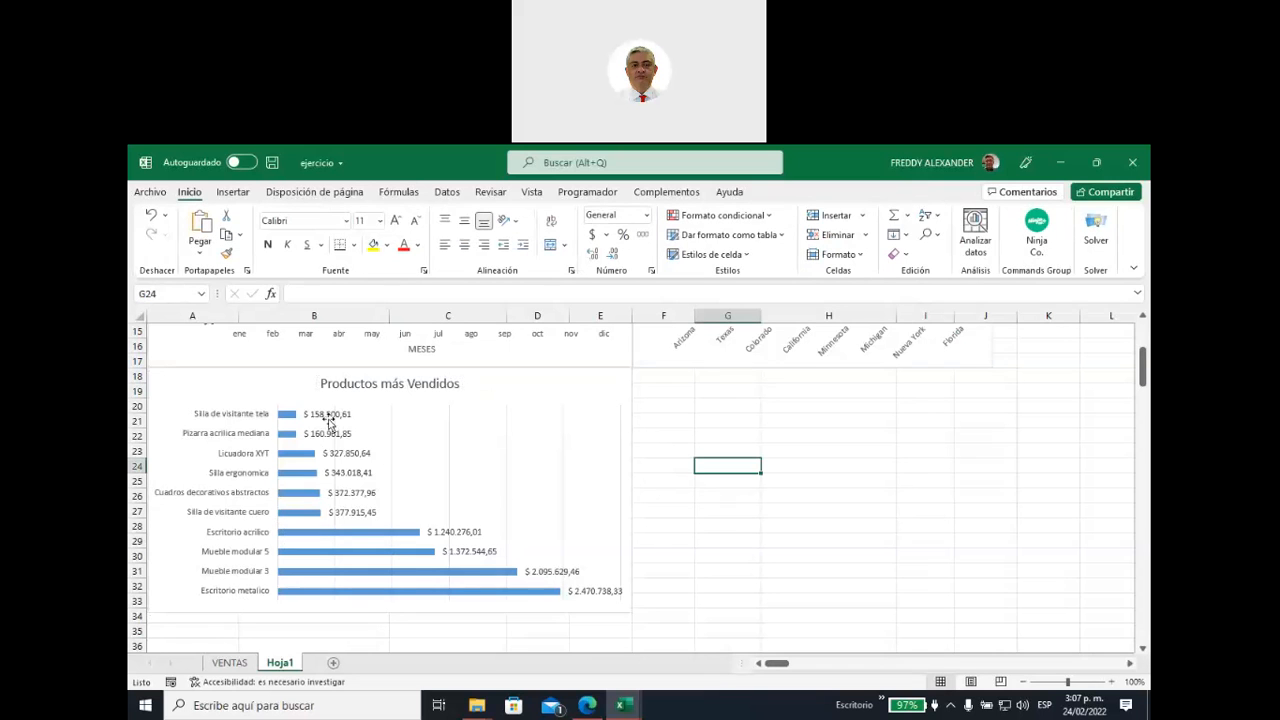
Step: Review the monthly, state and top products charts on Hoja1
{"action": "mouse_move", "coordinate": [542, 594]}
{"action": "left_click", "coordinate": [1097, 663]}
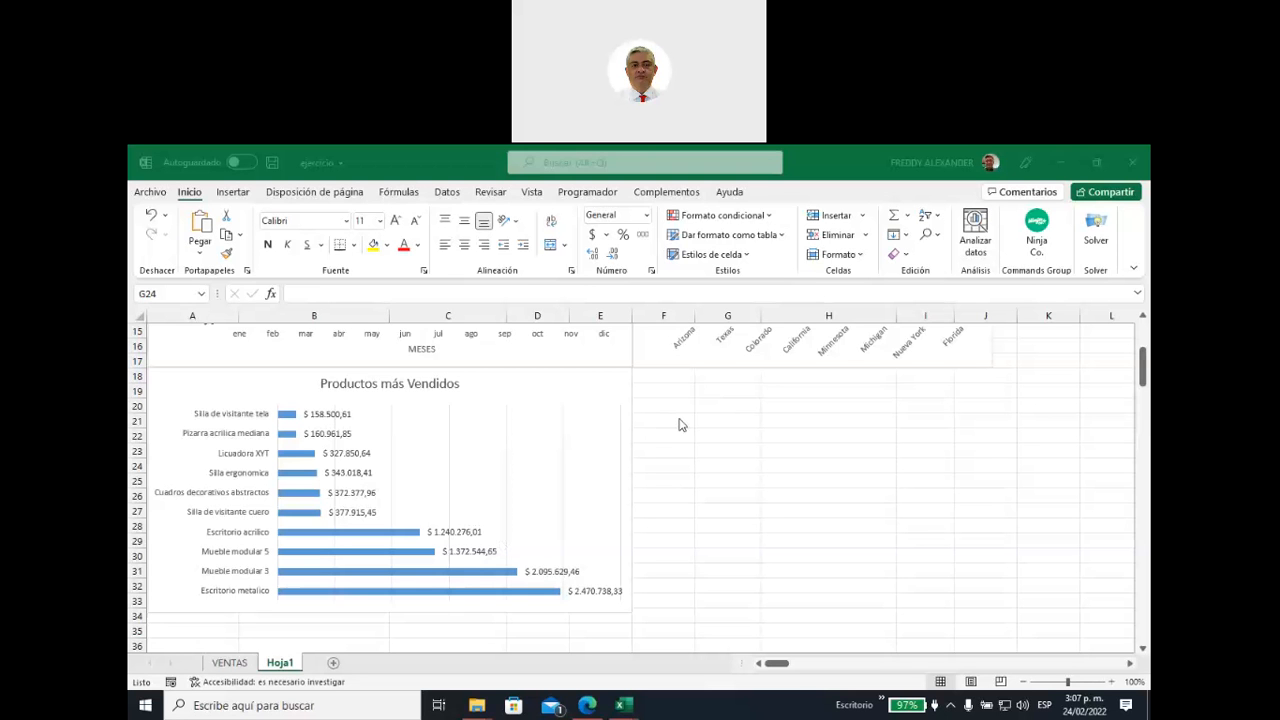
{"action": "scroll", "coordinate": [673, 461], "scroll_direction": "up", "scroll_amount": 2}
{"action": "scroll", "coordinate": [675, 461], "scroll_direction": "up", "scroll_amount": 1}
{"action": "scroll", "coordinate": [735, 427], "scroll_direction": "up", "scroll_amount": 1}
{"action": "scroll", "coordinate": [735, 427], "scroll_direction": "down", "scroll_amount": 2}
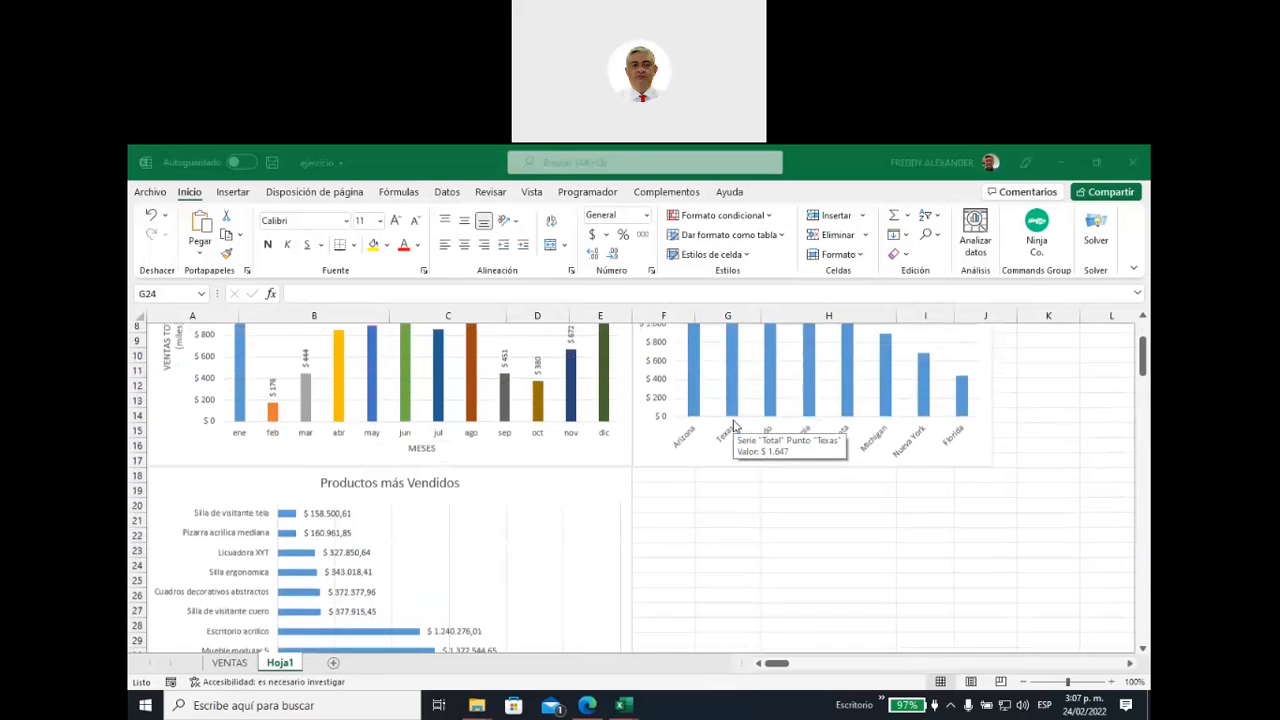
{"action": "scroll", "coordinate": [666, 463], "scroll_direction": "down", "scroll_amount": 2}
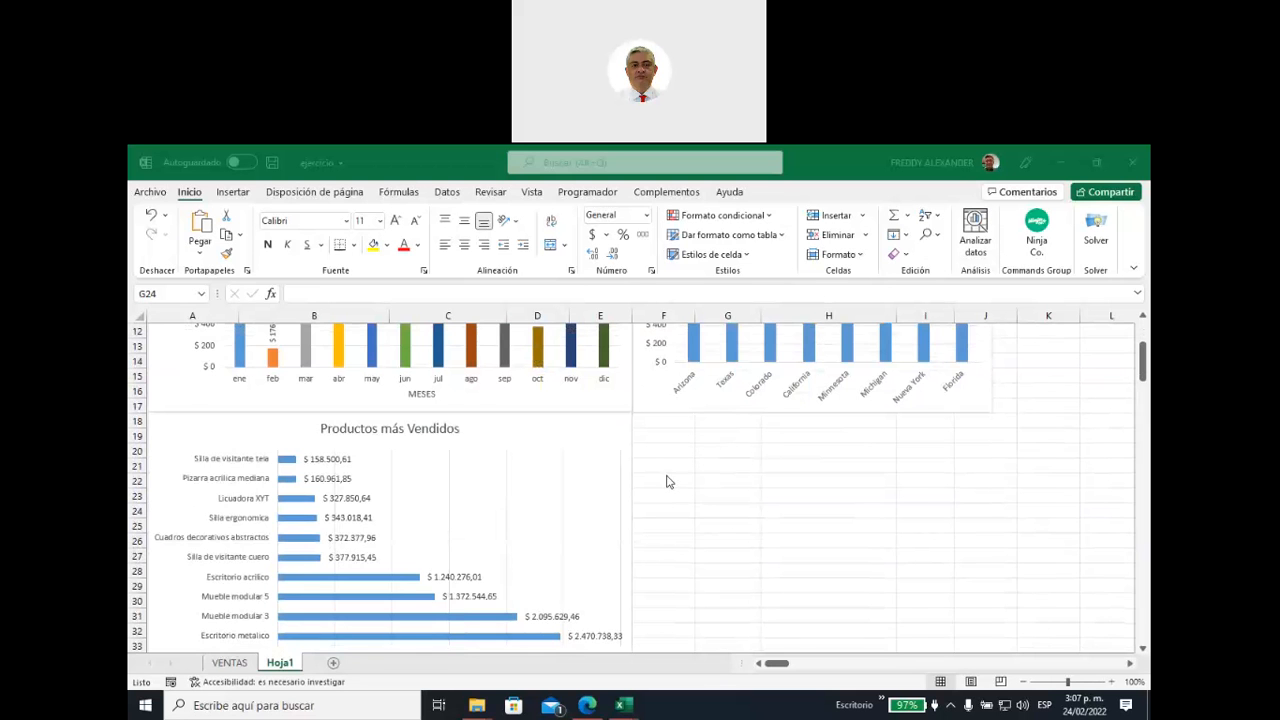
{"action": "scroll", "coordinate": [668, 480], "scroll_direction": "up", "scroll_amount": 2}
{"action": "scroll", "coordinate": [669, 488], "scroll_direction": "down", "scroll_amount": 2}
{"action": "scroll", "coordinate": [669, 491], "scroll_direction": "down", "scroll_amount": 1}
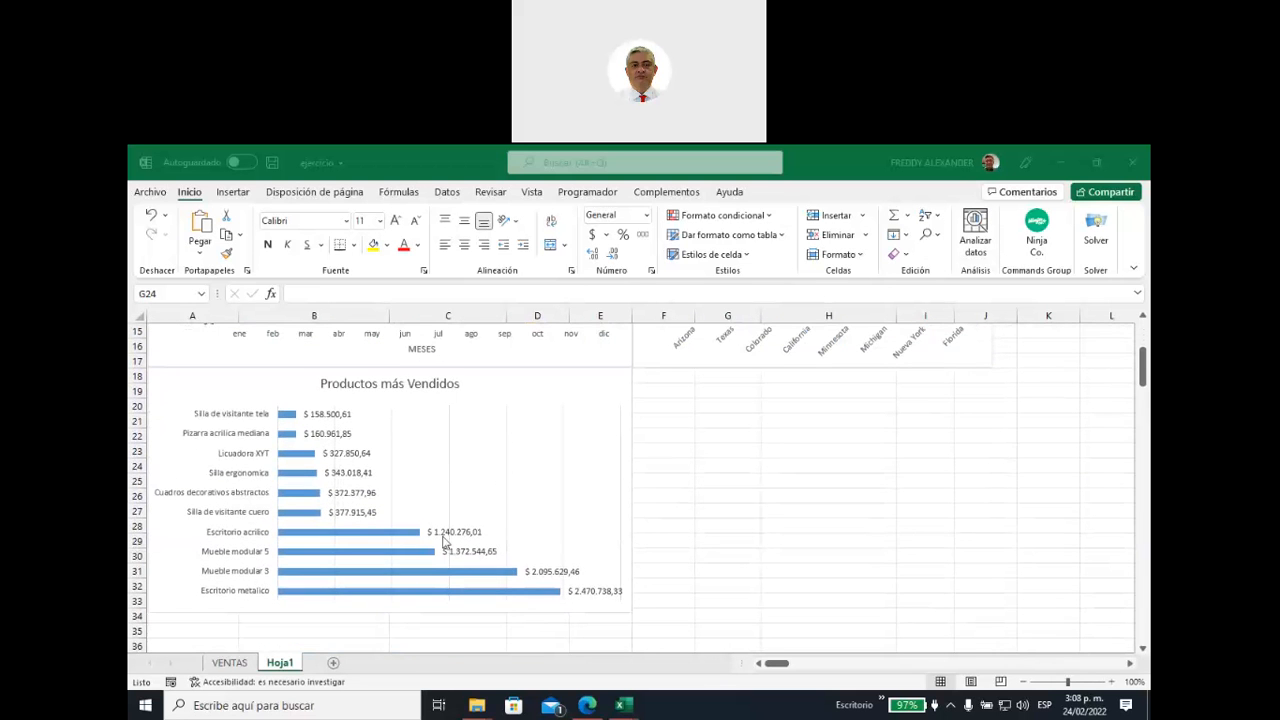
Step: Read the chart requirements in cells L8 and L9 of the VENTAS sheet
{"action": "left_click", "coordinate": [229, 666]}
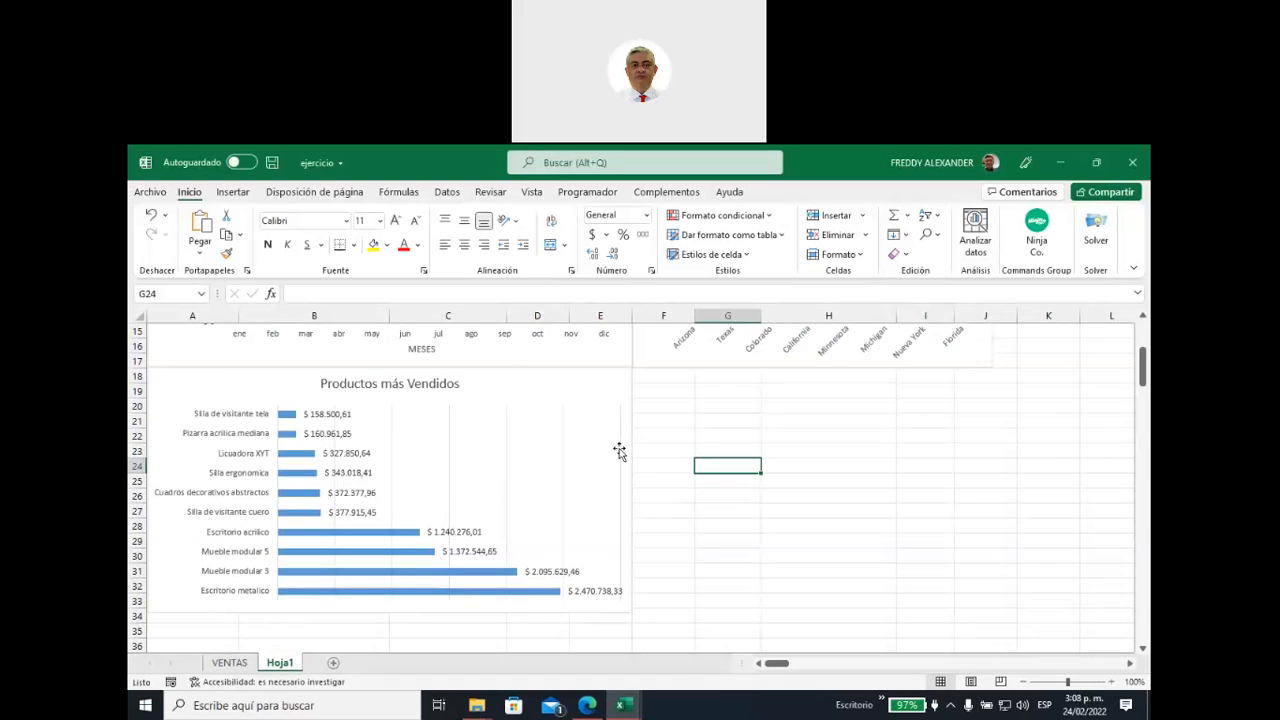
{"action": "left_click", "coordinate": [234, 666]}
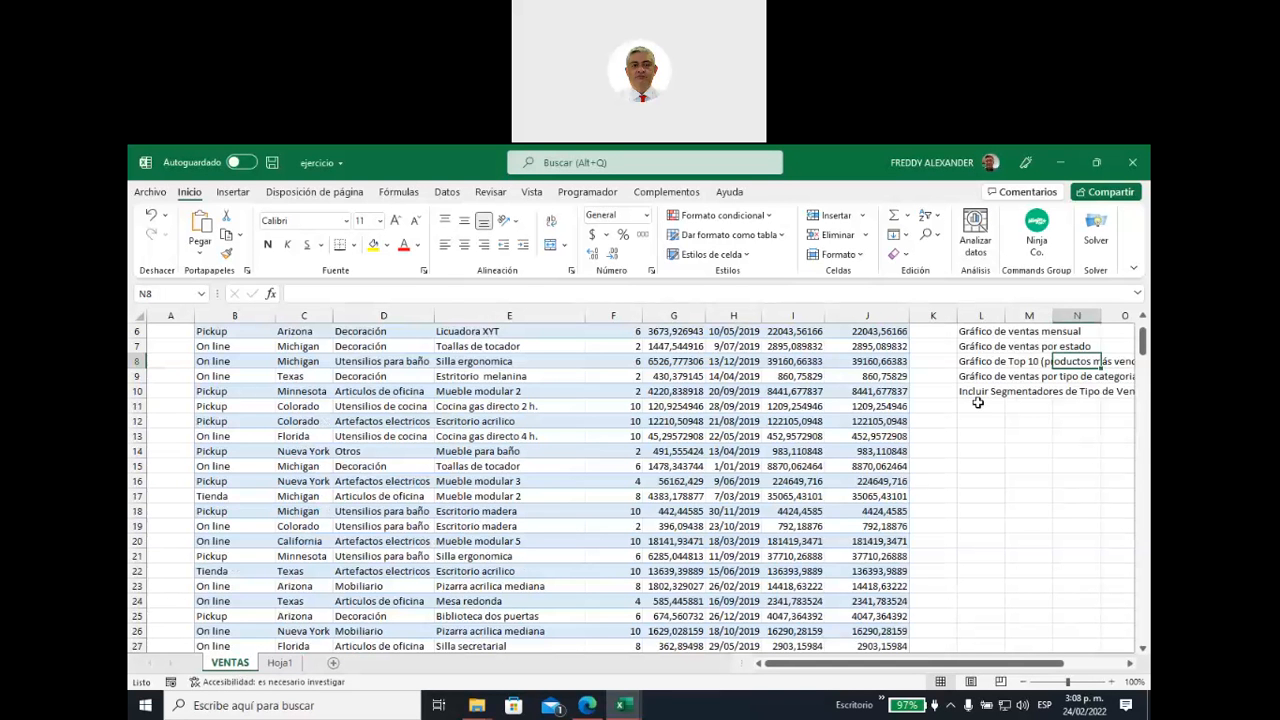
{"action": "left_click", "coordinate": [998, 363]}
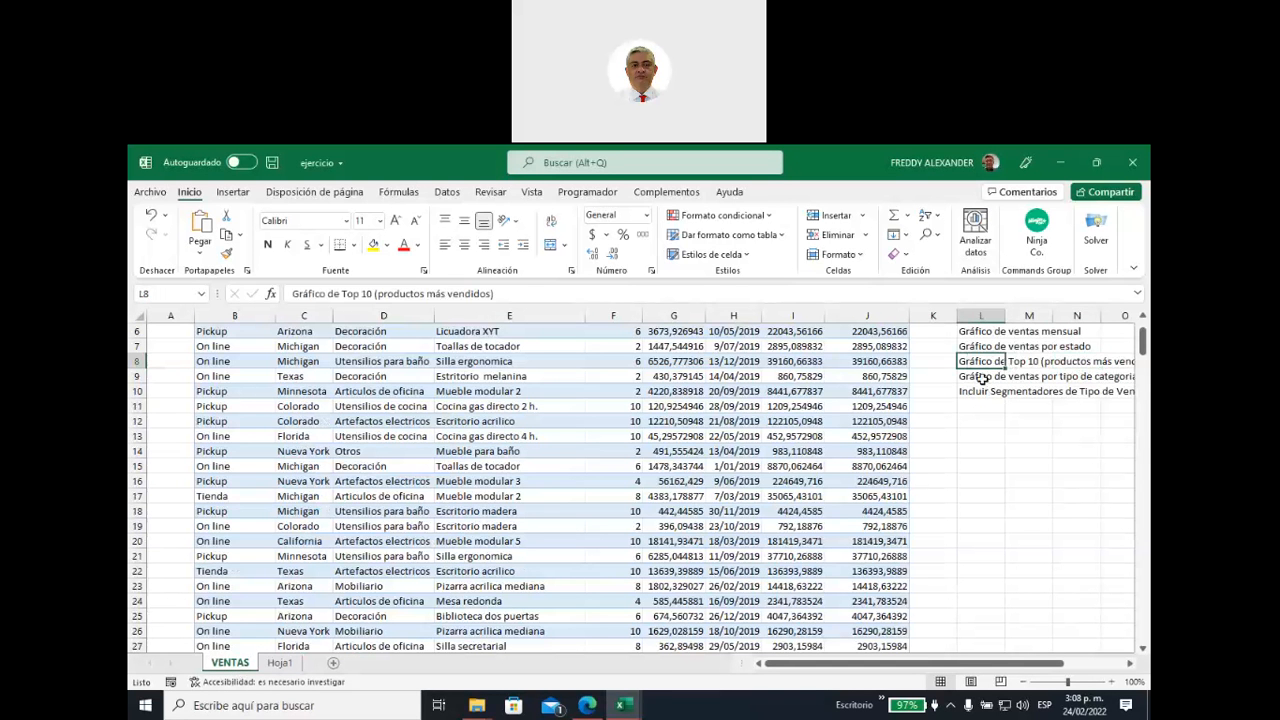
{"action": "left_click", "coordinate": [982, 378]}
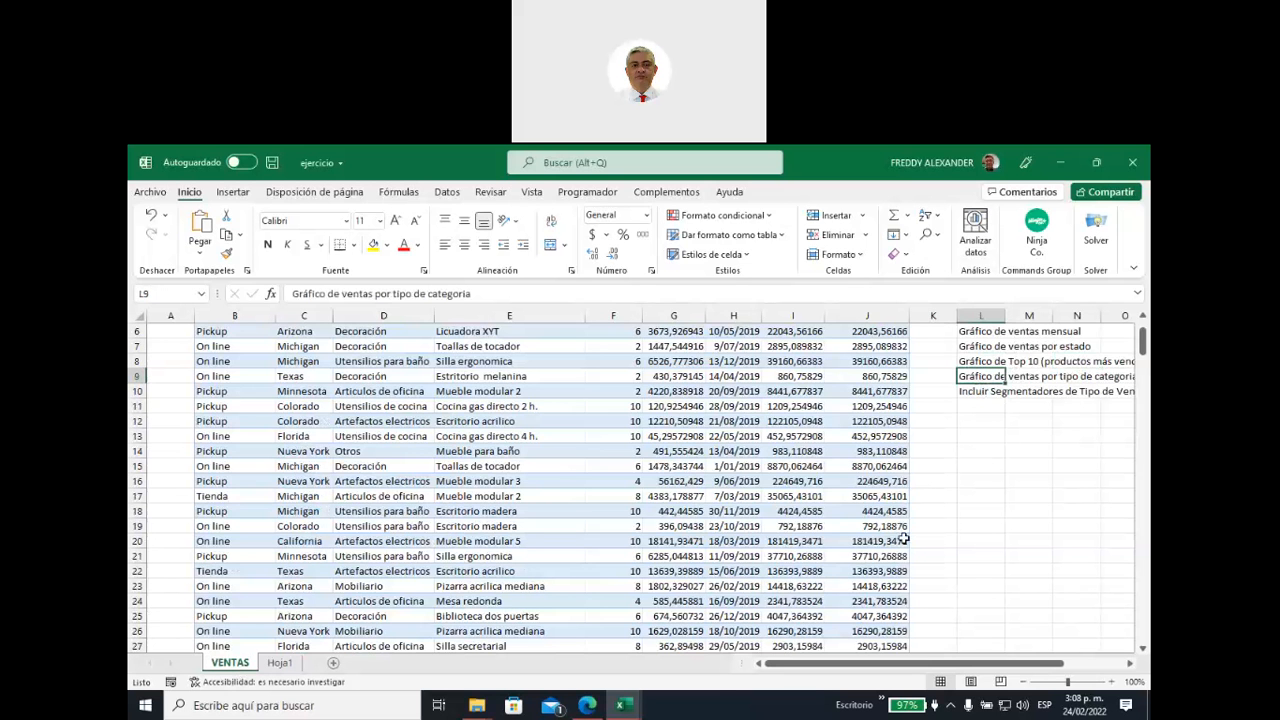
Step: Insert a pivot table from the VENTAS table at cell G20 of the existing sheet Hoja1
{"action": "left_click", "coordinate": [279, 663]}
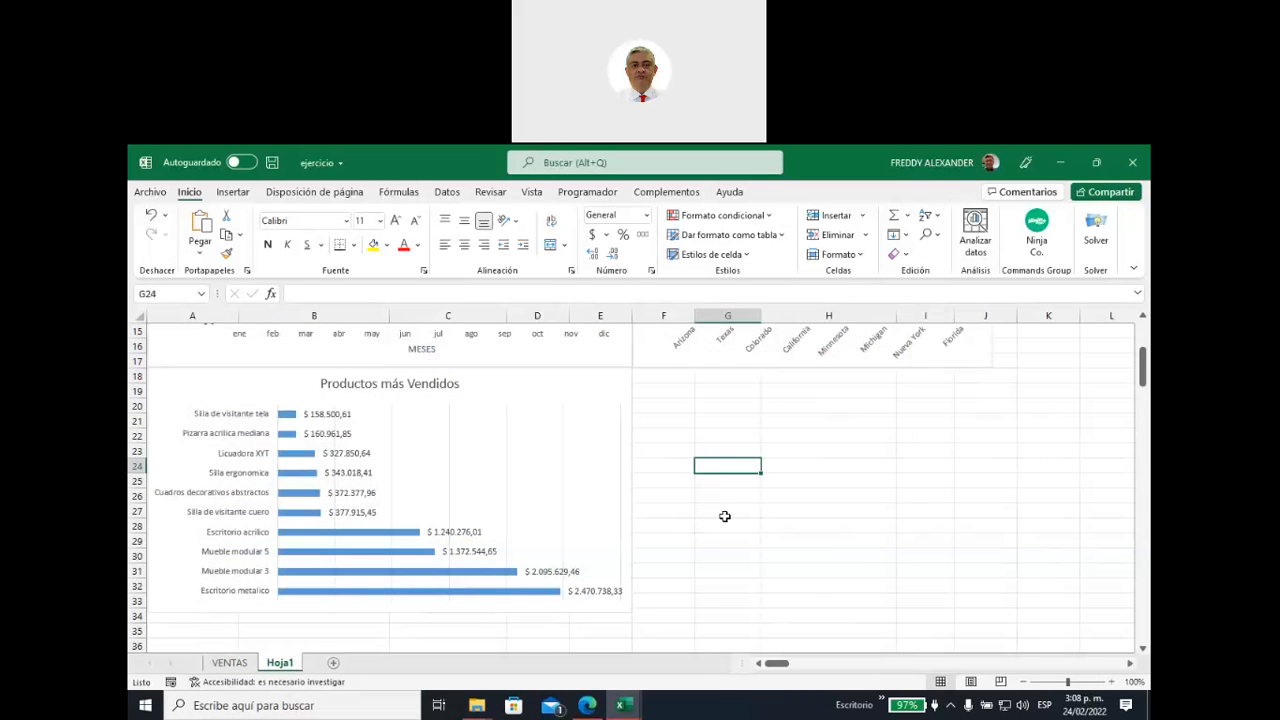
{"action": "scroll", "coordinate": [725, 517], "scroll_direction": "up", "scroll_amount": 3}
{"action": "left_click", "coordinate": [725, 544]}
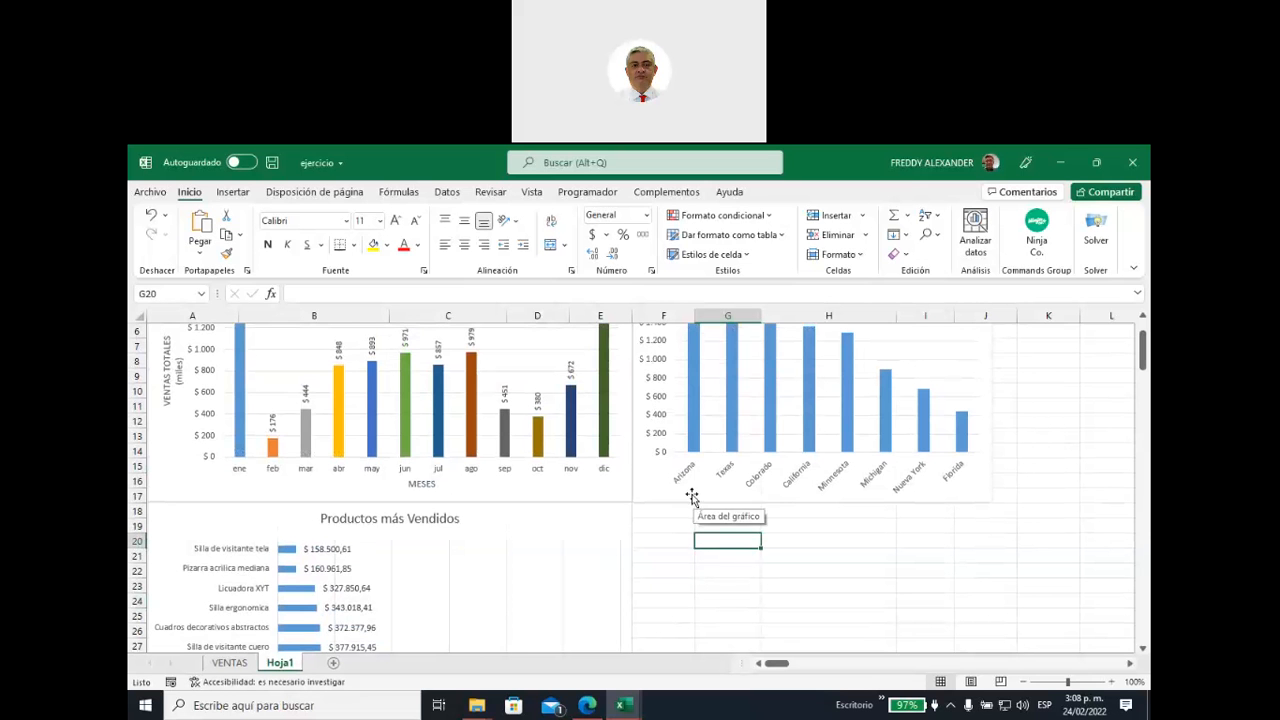
{"action": "left_click", "coordinate": [233, 192]}
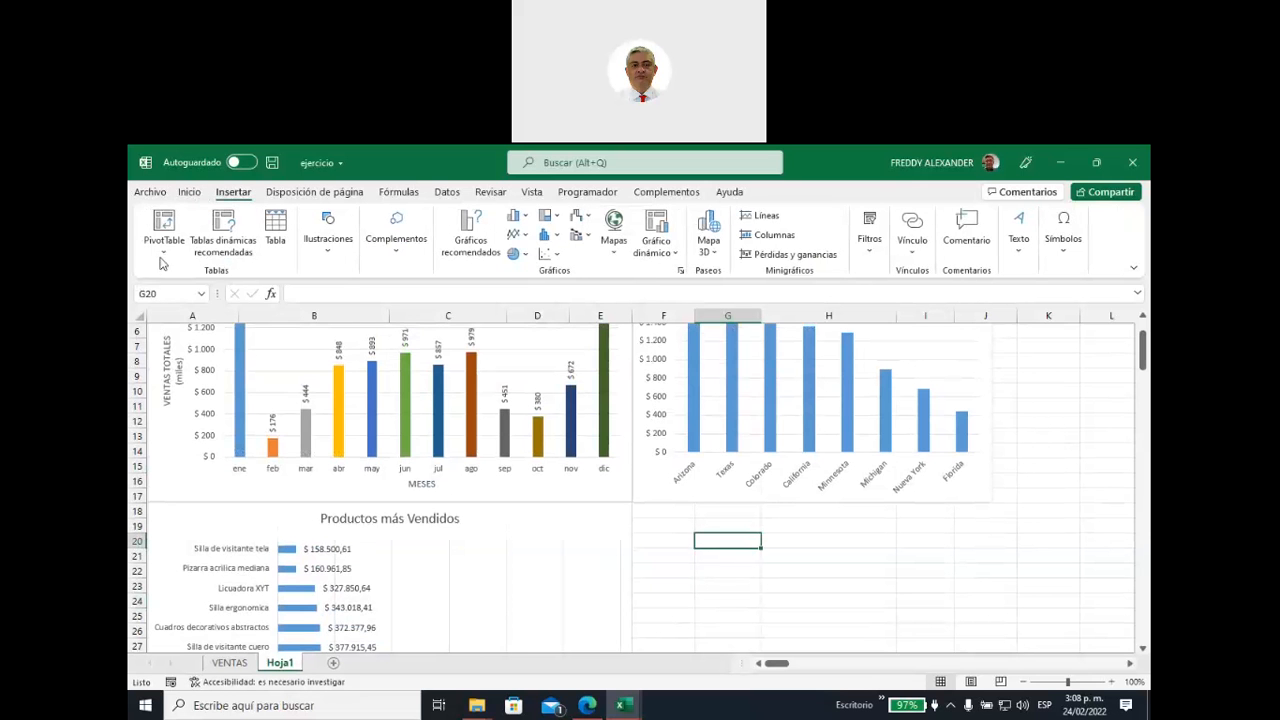
{"action": "left_click", "coordinate": [163, 252]}
{"action": "left_click", "coordinate": [178, 276]}
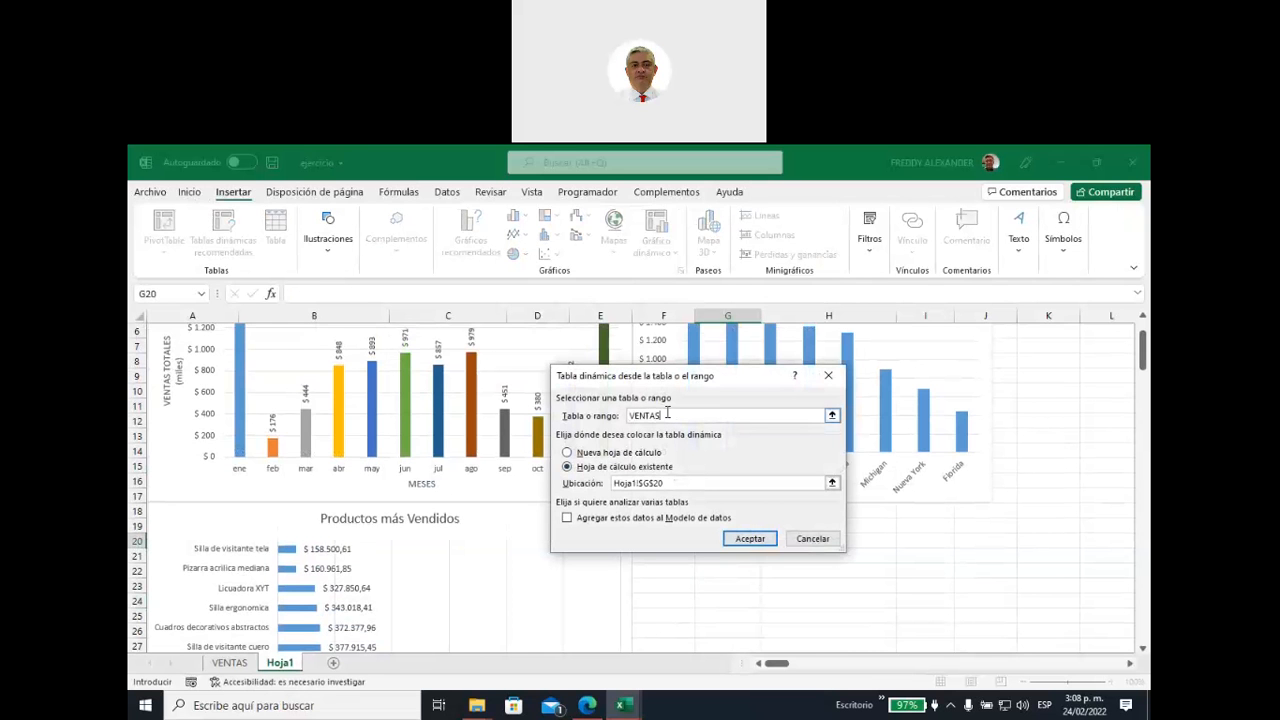
{"action": "left_click", "coordinate": [748, 539]}
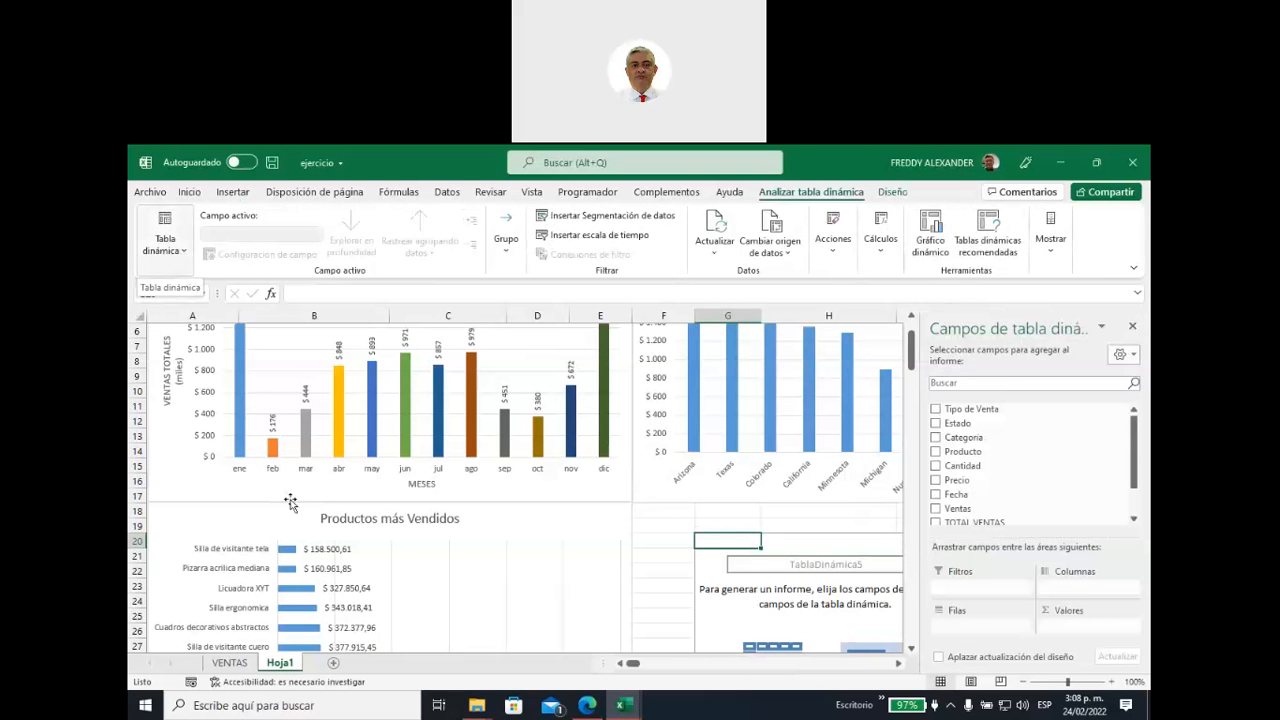
Step: Name the new pivot table on Hoja1 VentasCategoria
{"action": "left_click", "coordinate": [229, 662]}
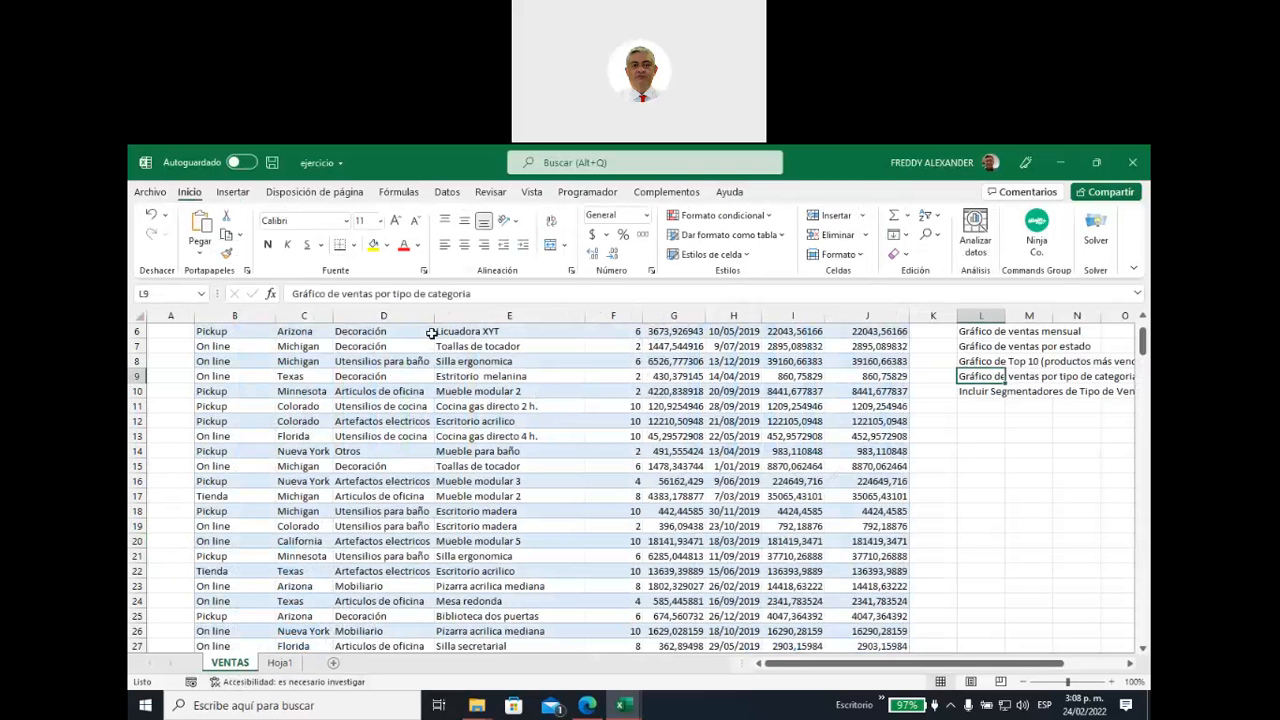
{"action": "left_click", "coordinate": [282, 665]}
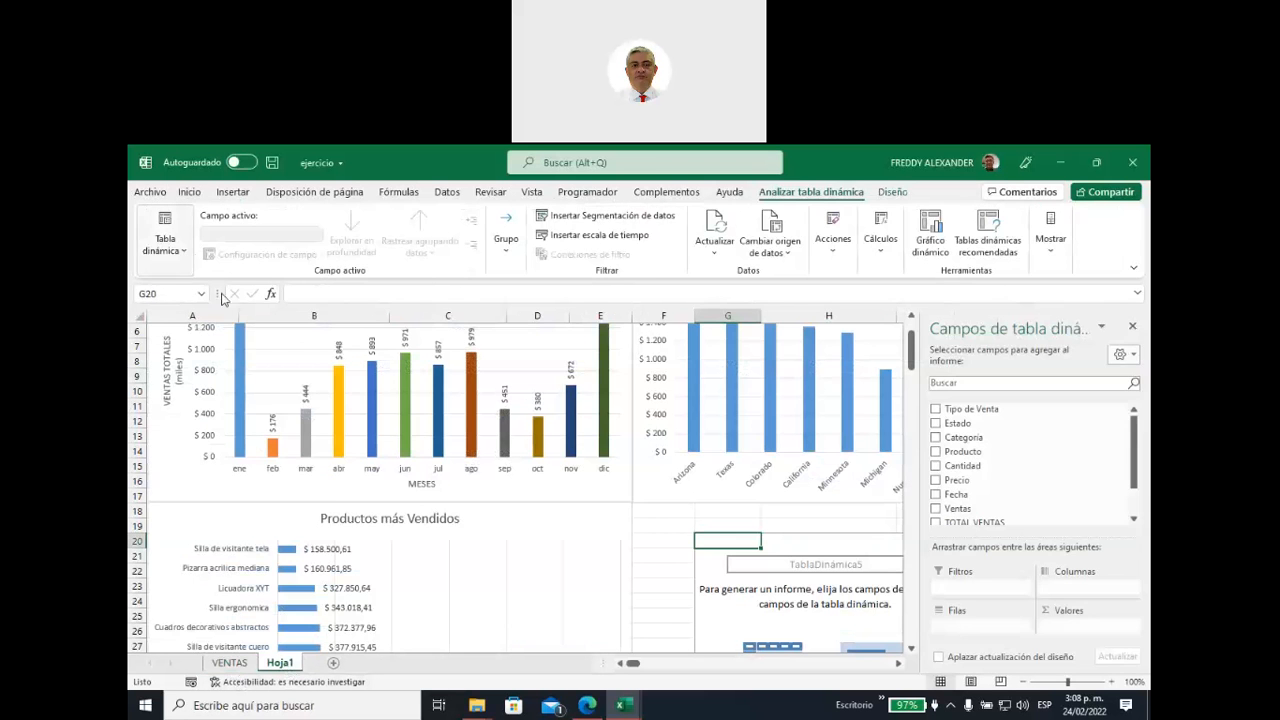
{"action": "left_click", "coordinate": [168, 248]}
{"action": "left_click", "coordinate": [221, 305]}
{"action": "left_click", "coordinate": [221, 305]}
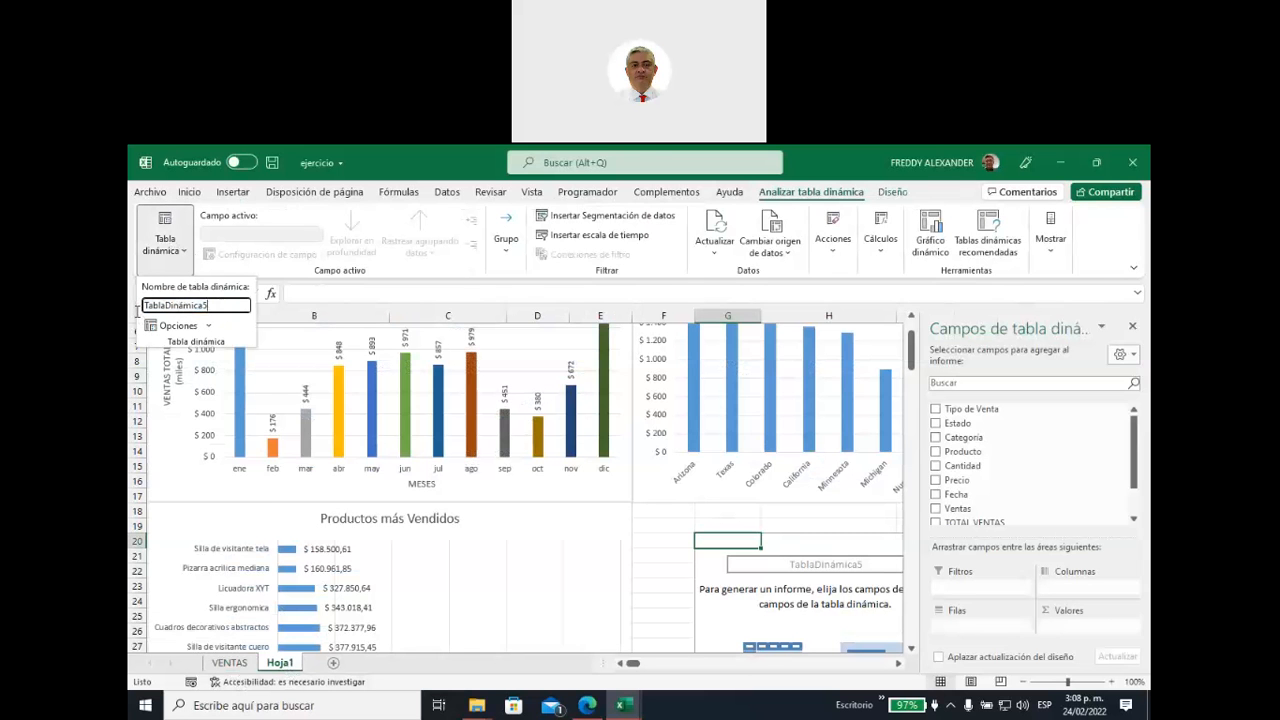
{"action": "double_click", "coordinate": [143, 306]}
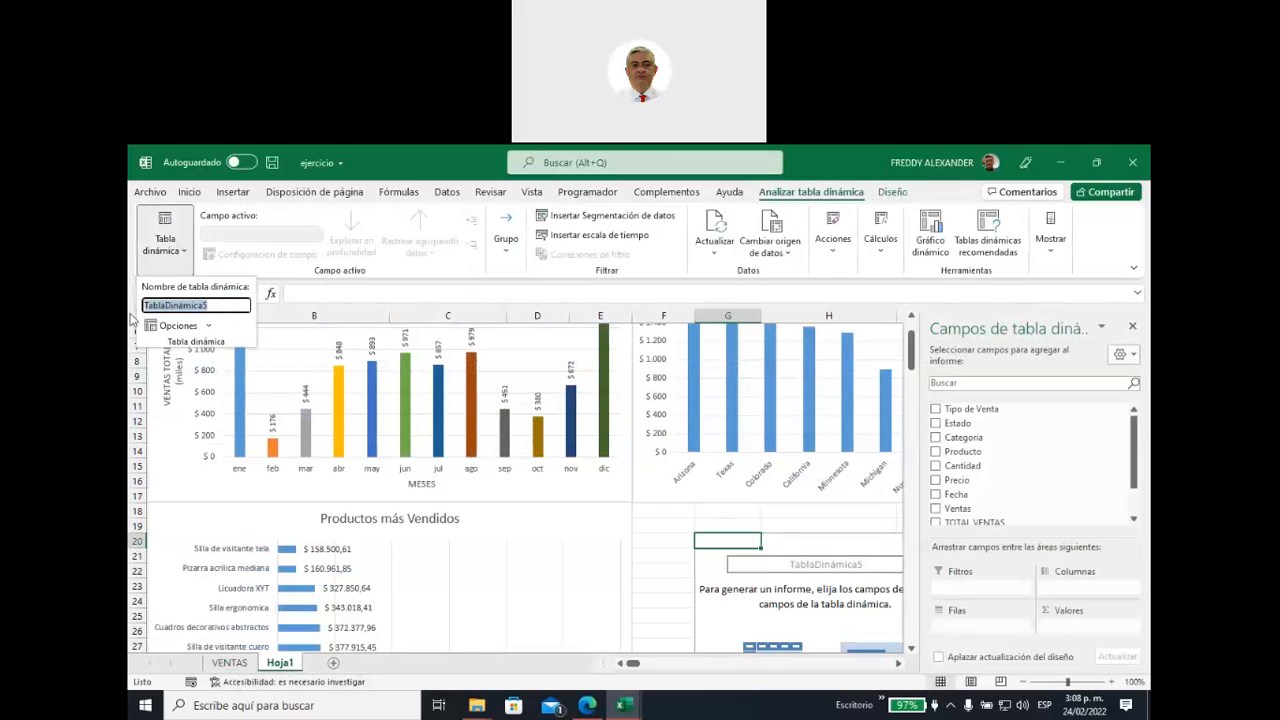
{"action": "type", "text": "VentasCategoria"}
{"action": "key", "text": "Return"}
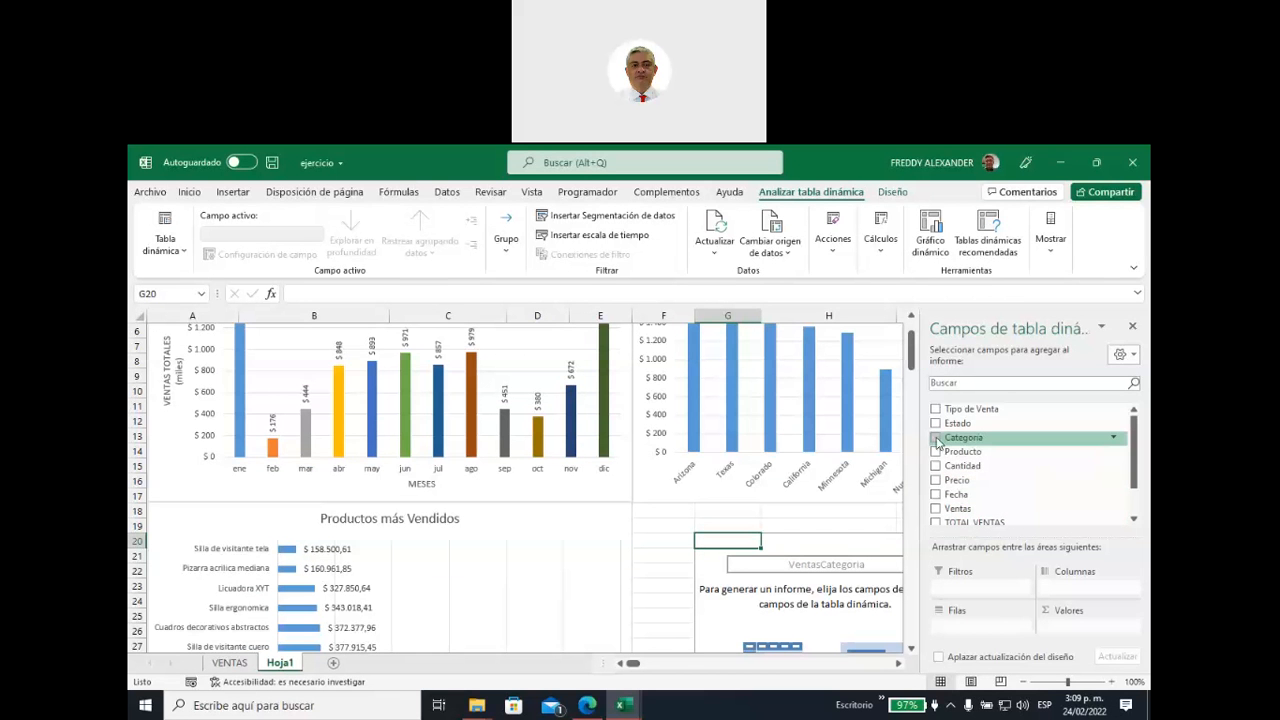
Step: Place Categoría in the pivot table's rows and the sum of TOTAL VENTAS in its values, then close the field list
{"action": "left_click_drag", "start_coordinate": [938, 443], "coordinate": [950, 628]}
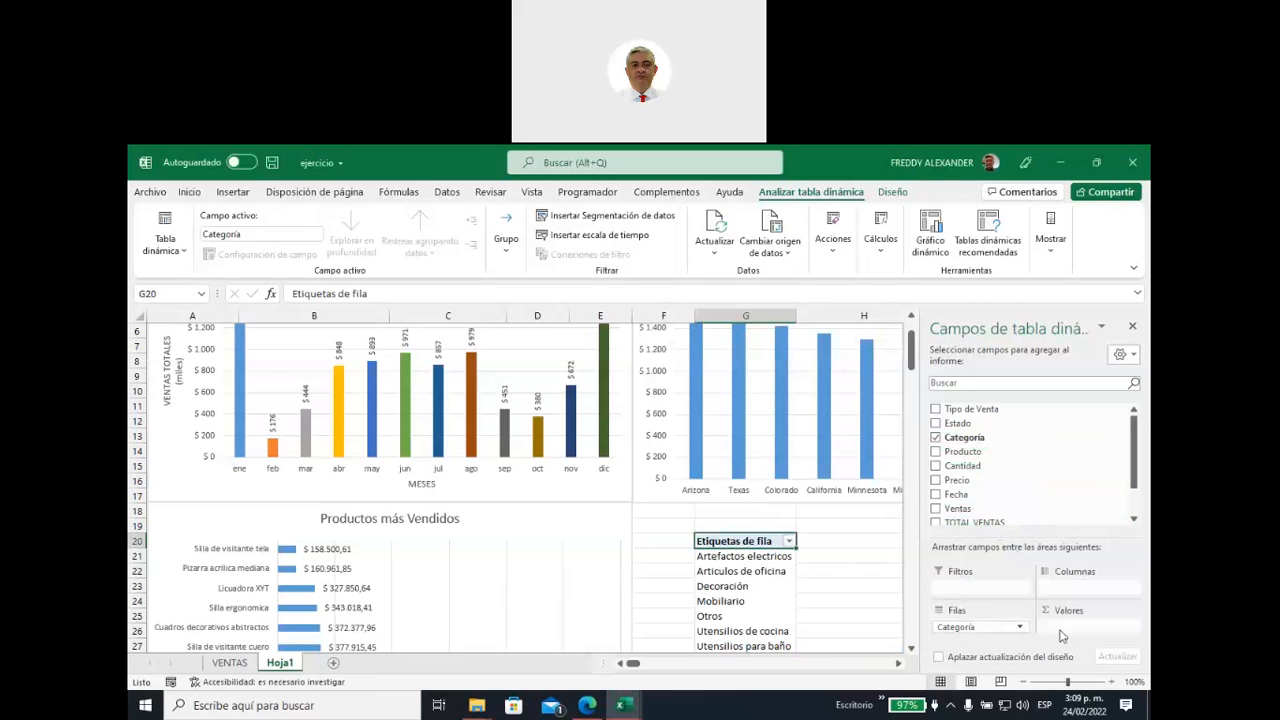
{"action": "left_click_drag", "start_coordinate": [940, 525], "coordinate": [1047, 624]}
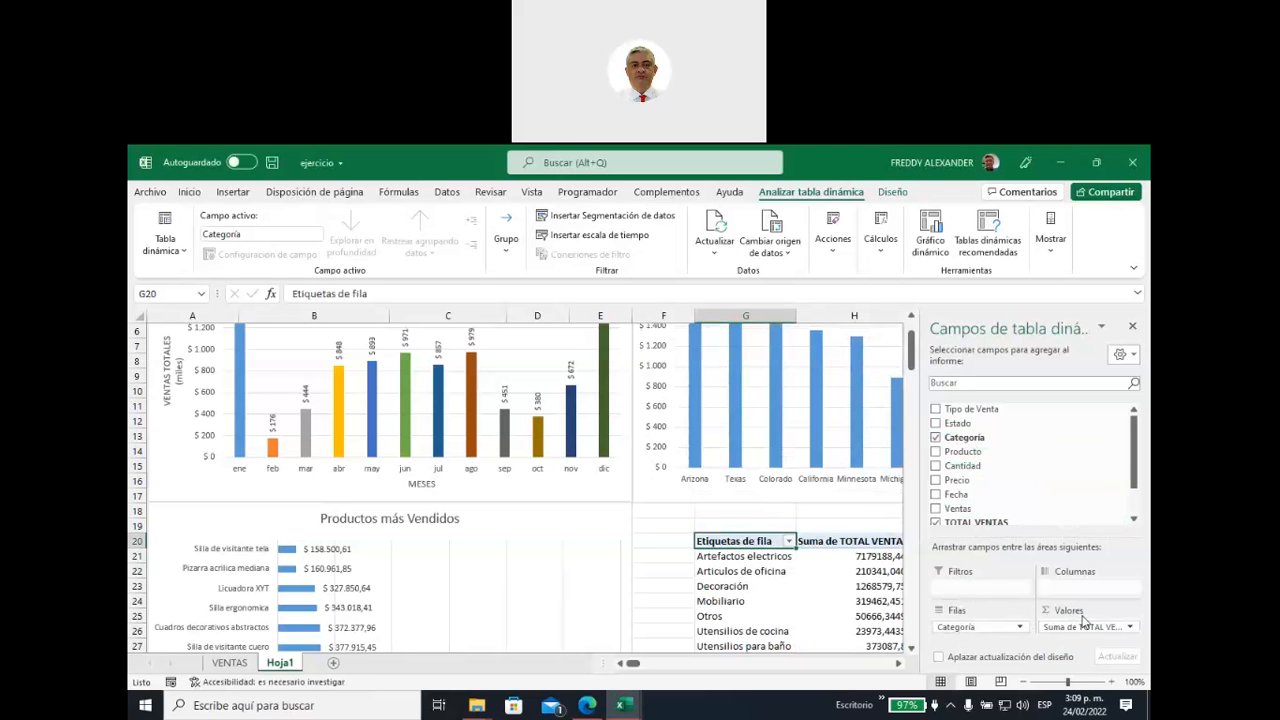
{"action": "left_click", "coordinate": [1134, 327]}
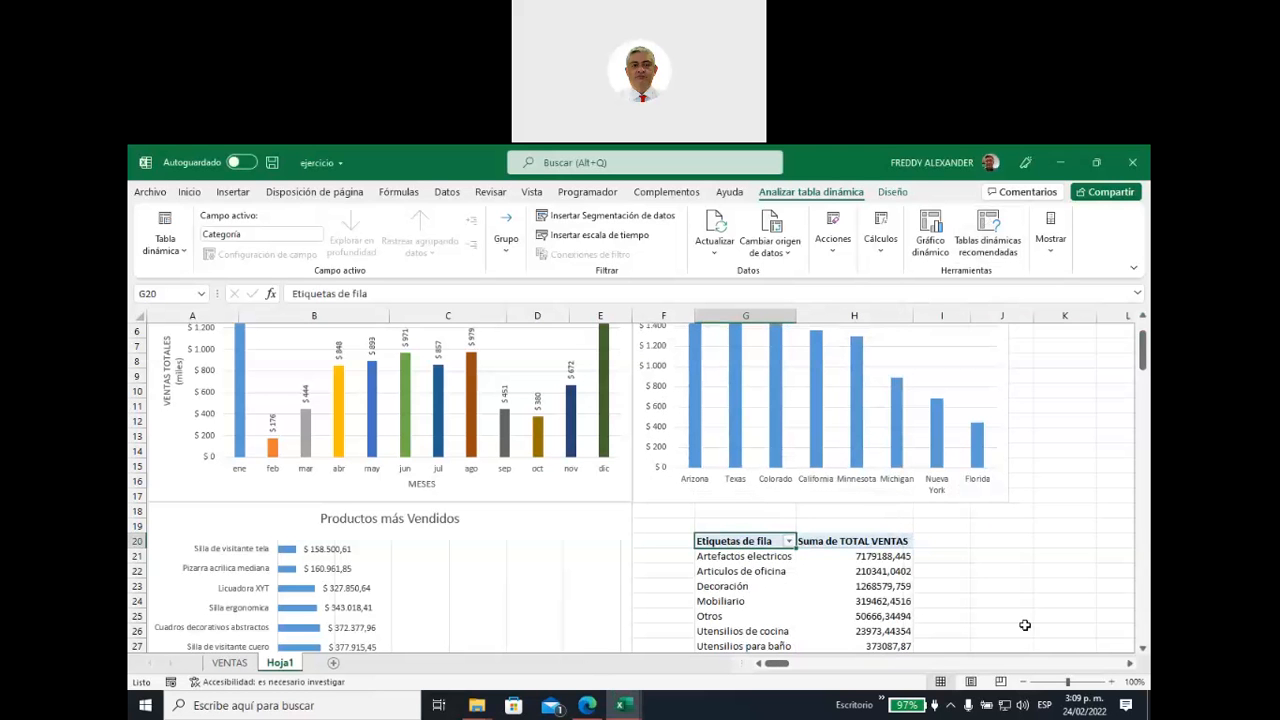
Step: Change the pivot table's row label header in G20 to "Categorias"
{"action": "left_click_drag", "start_coordinate": [1143, 352], "coordinate": [1146, 371]}
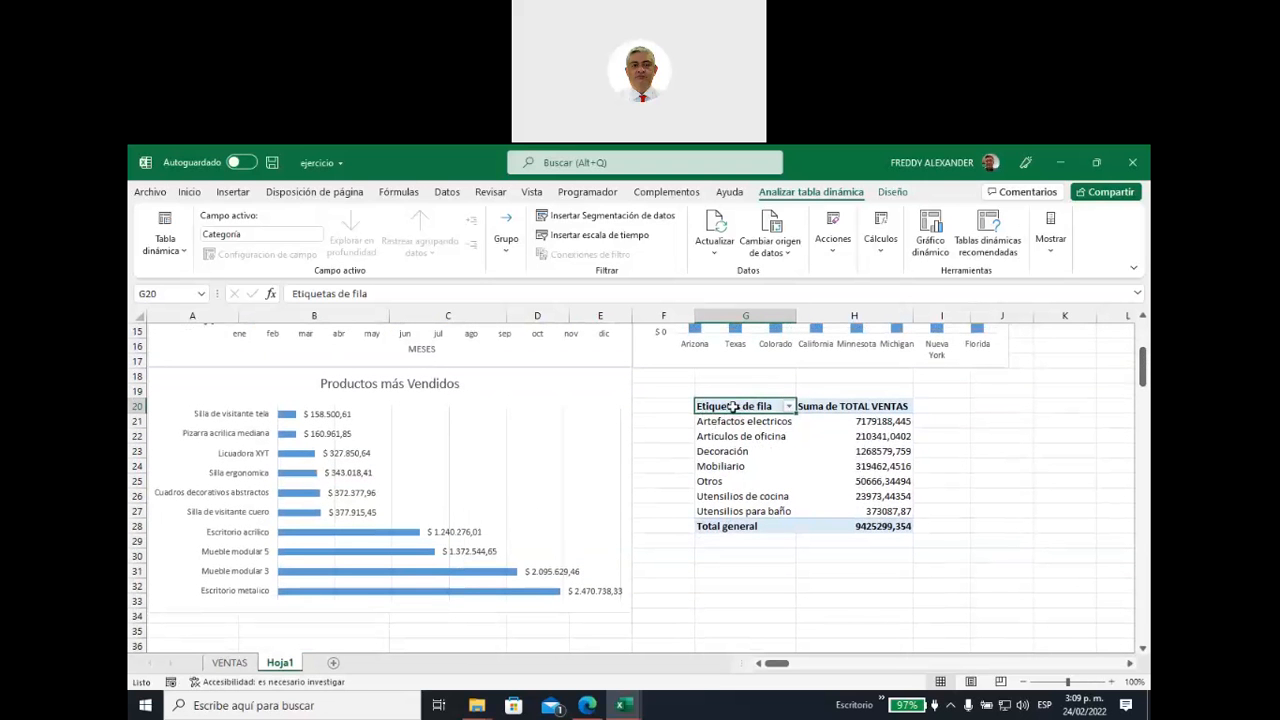
{"action": "left_click_drag", "start_coordinate": [368, 293], "coordinate": [230, 294]}
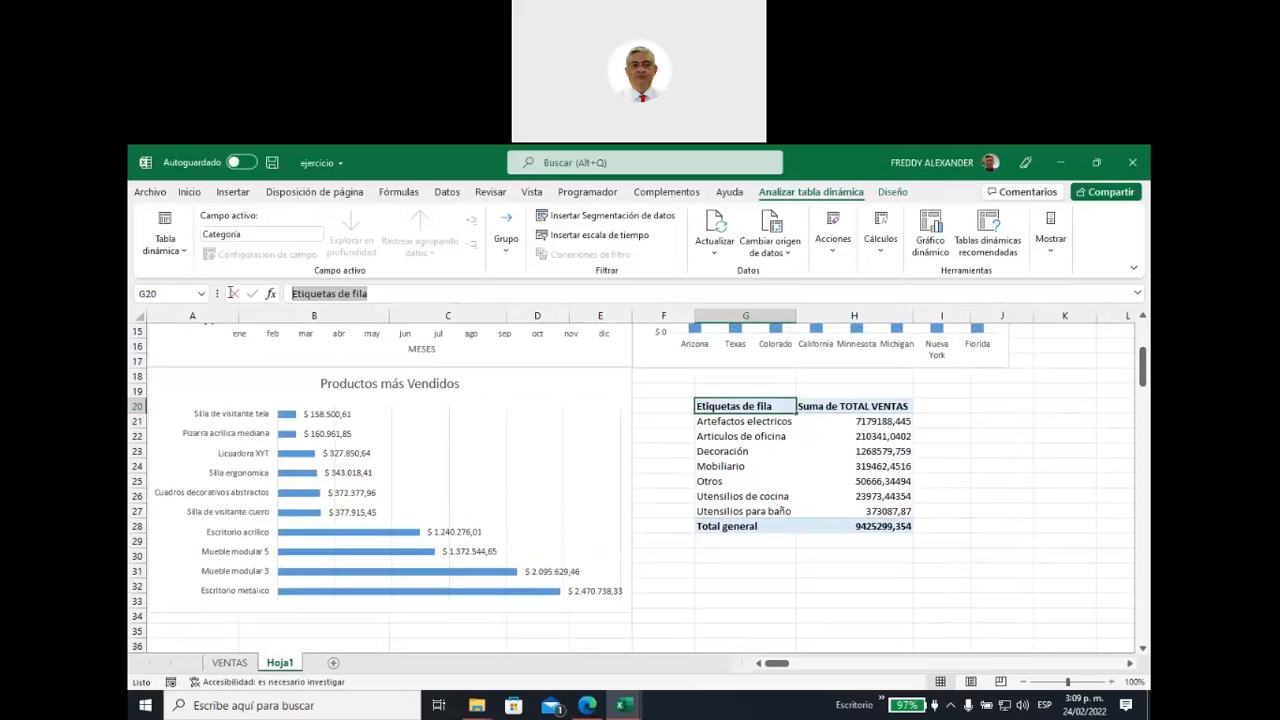
{"action": "type", "text": "Categorias"}
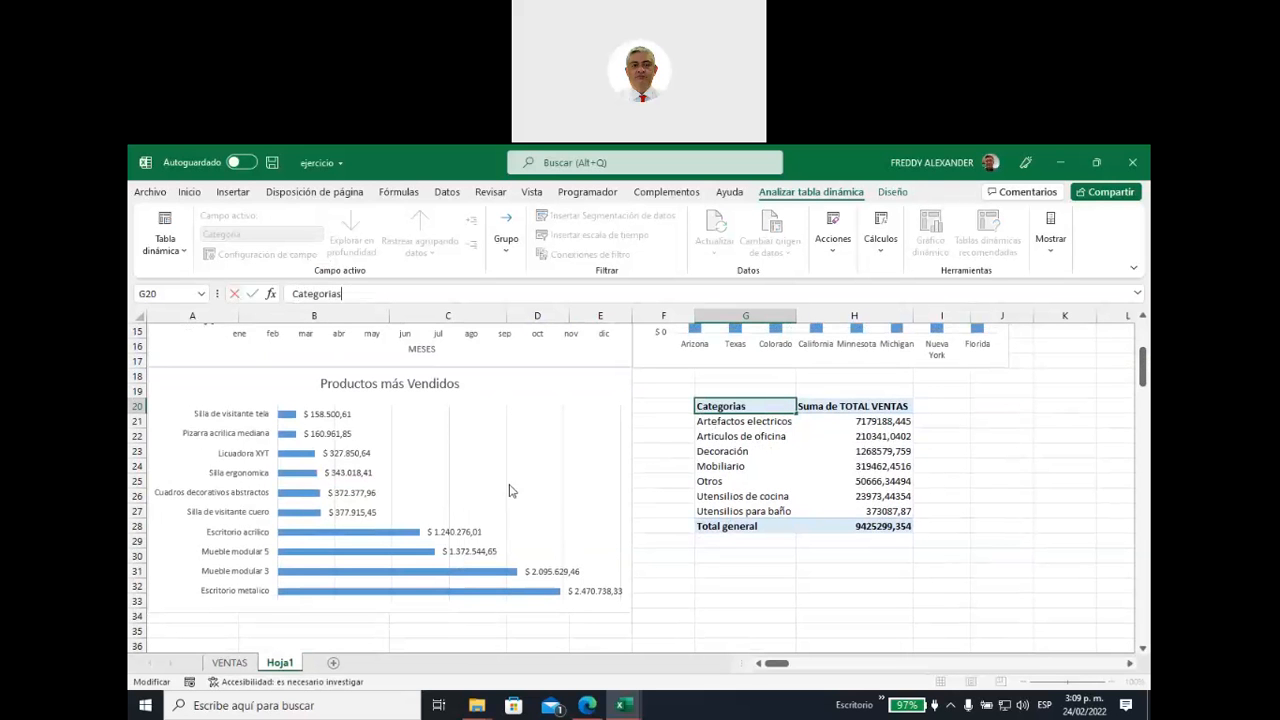
{"action": "left_click", "coordinate": [843, 568]}
Step: Apply the custom number format "$ #.##0.;-$ #.##0." to the category pivot table's sales values and total in H21:H28
{"action": "left_click_drag", "start_coordinate": [855, 423], "coordinate": [853, 527]}
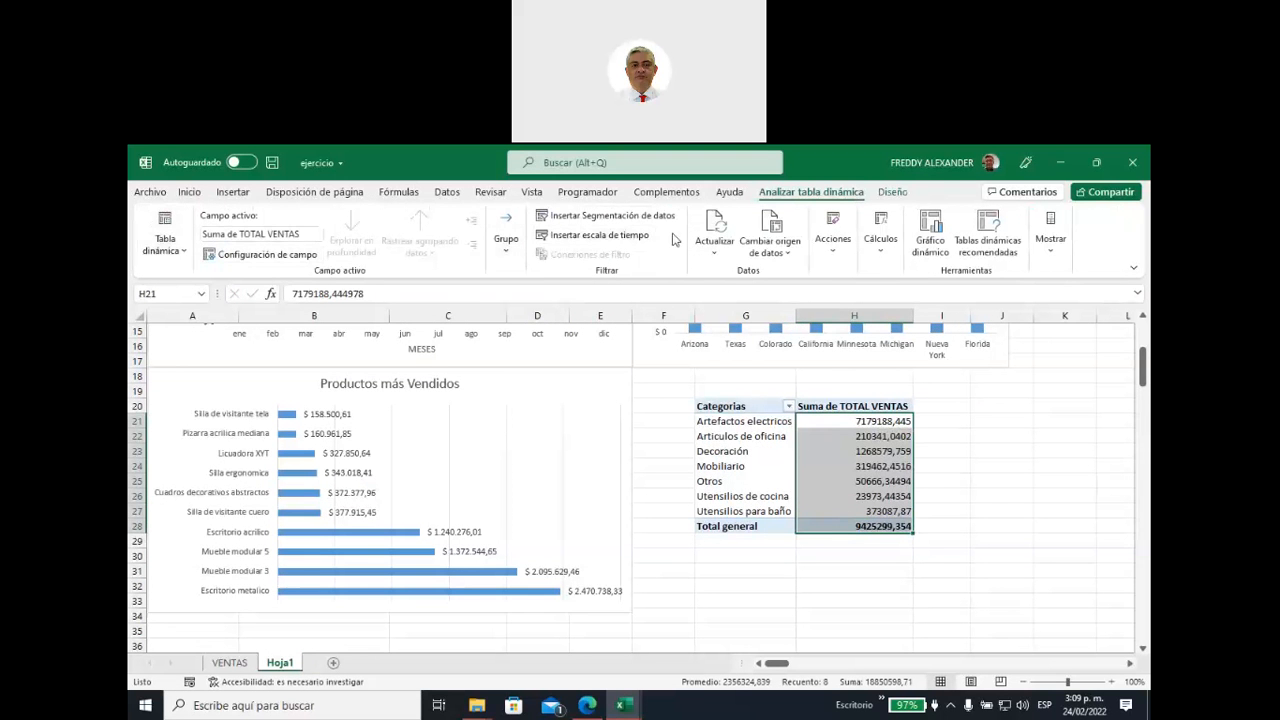
{"action": "left_click", "coordinate": [189, 191]}
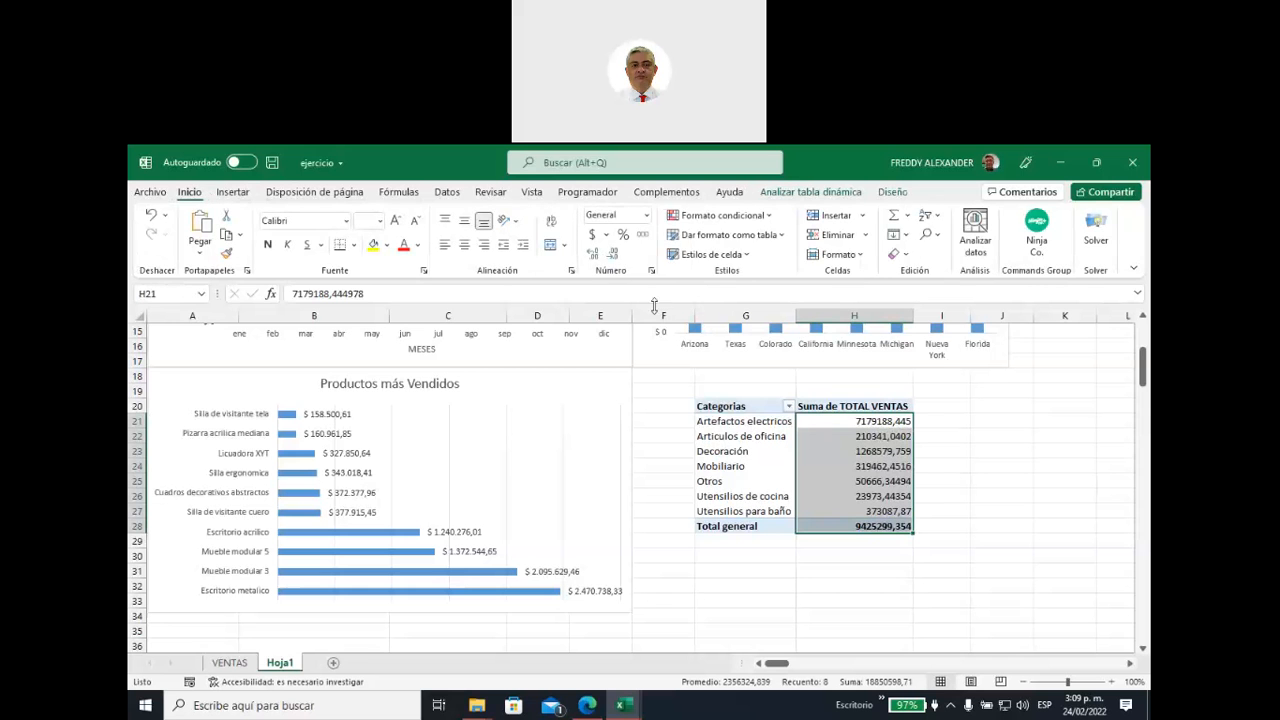
{"action": "left_click", "coordinate": [647, 270]}
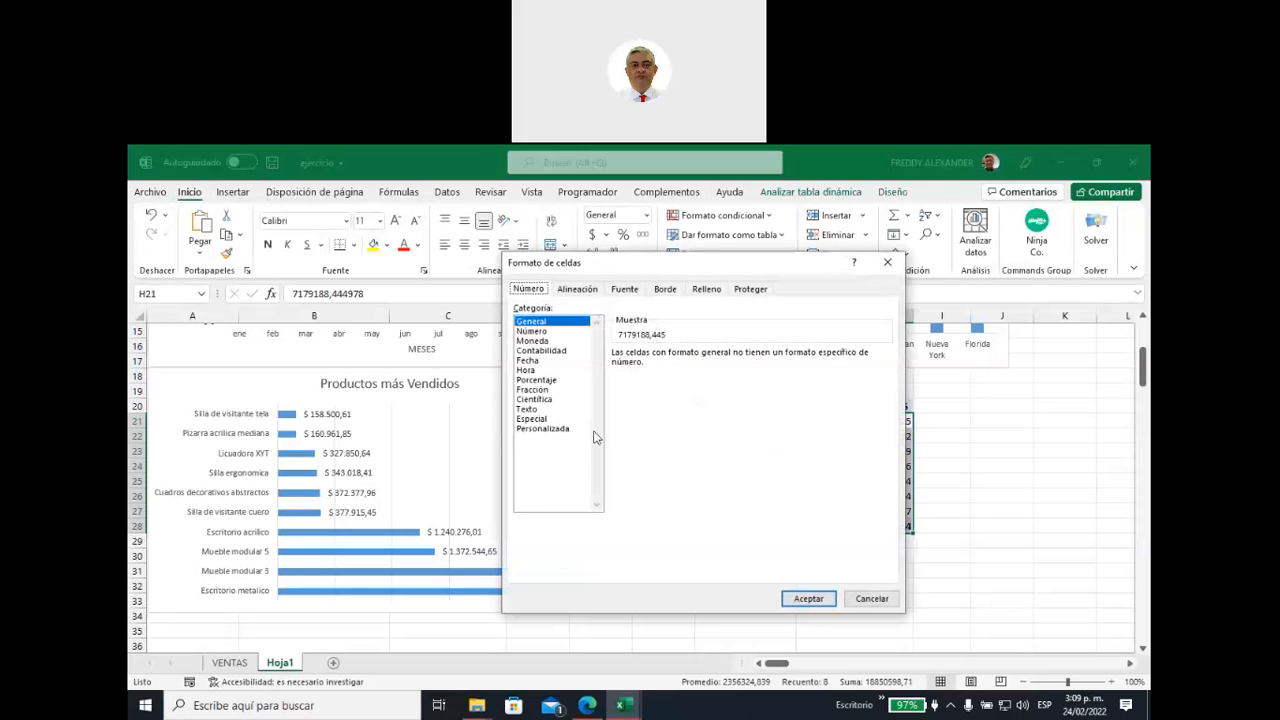
{"action": "left_click", "coordinate": [548, 429]}
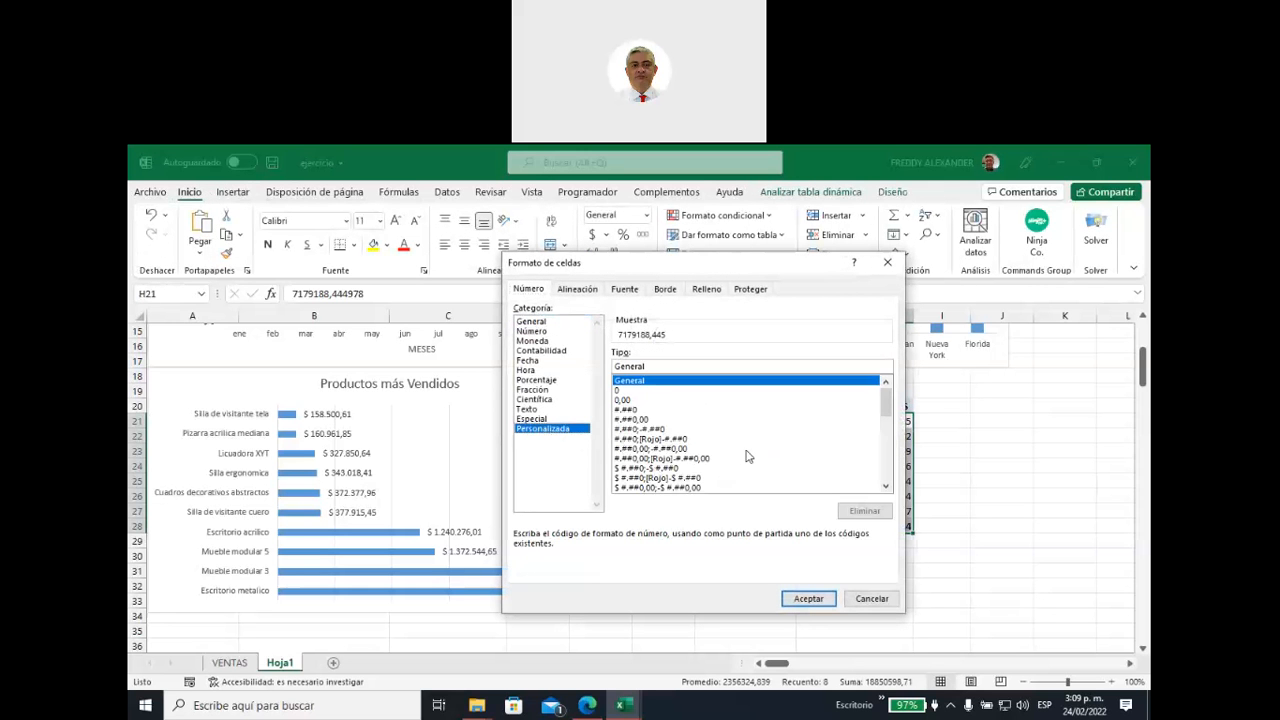
{"action": "left_click_drag", "start_coordinate": [885, 402], "coordinate": [678, 495]}
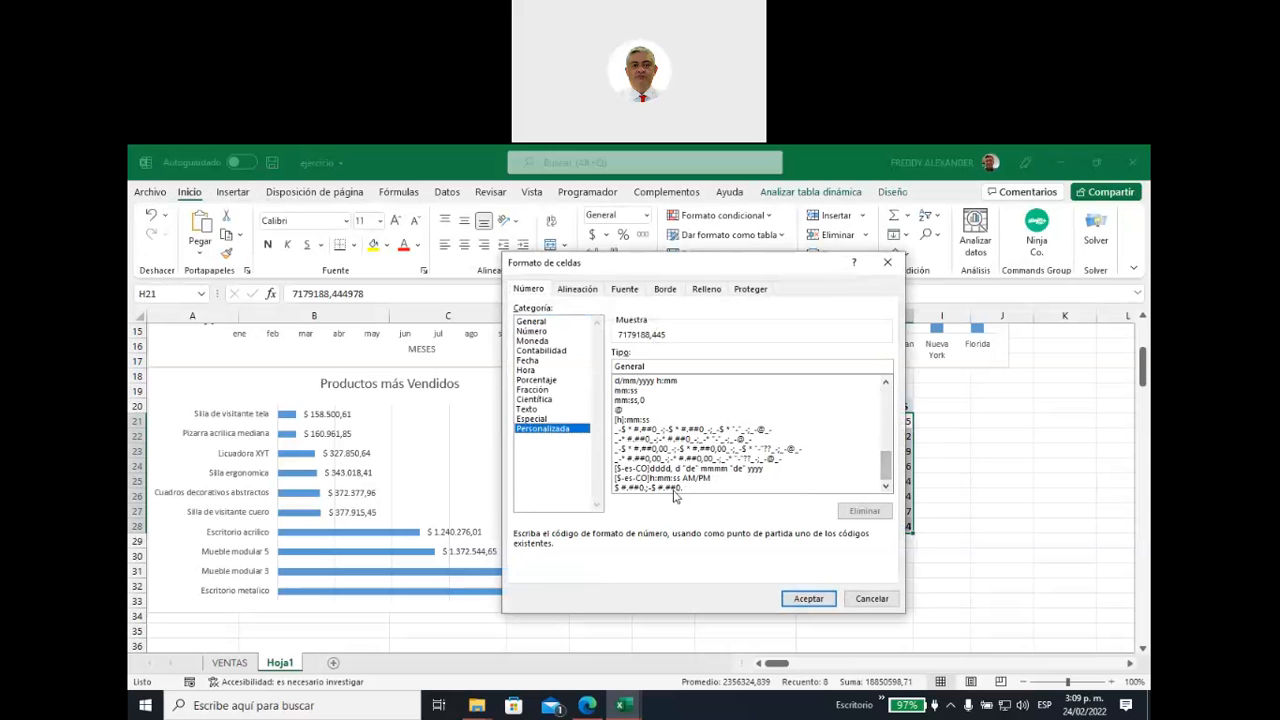
{"action": "left_click", "coordinate": [678, 490]}
{"action": "left_click", "coordinate": [808, 598]}
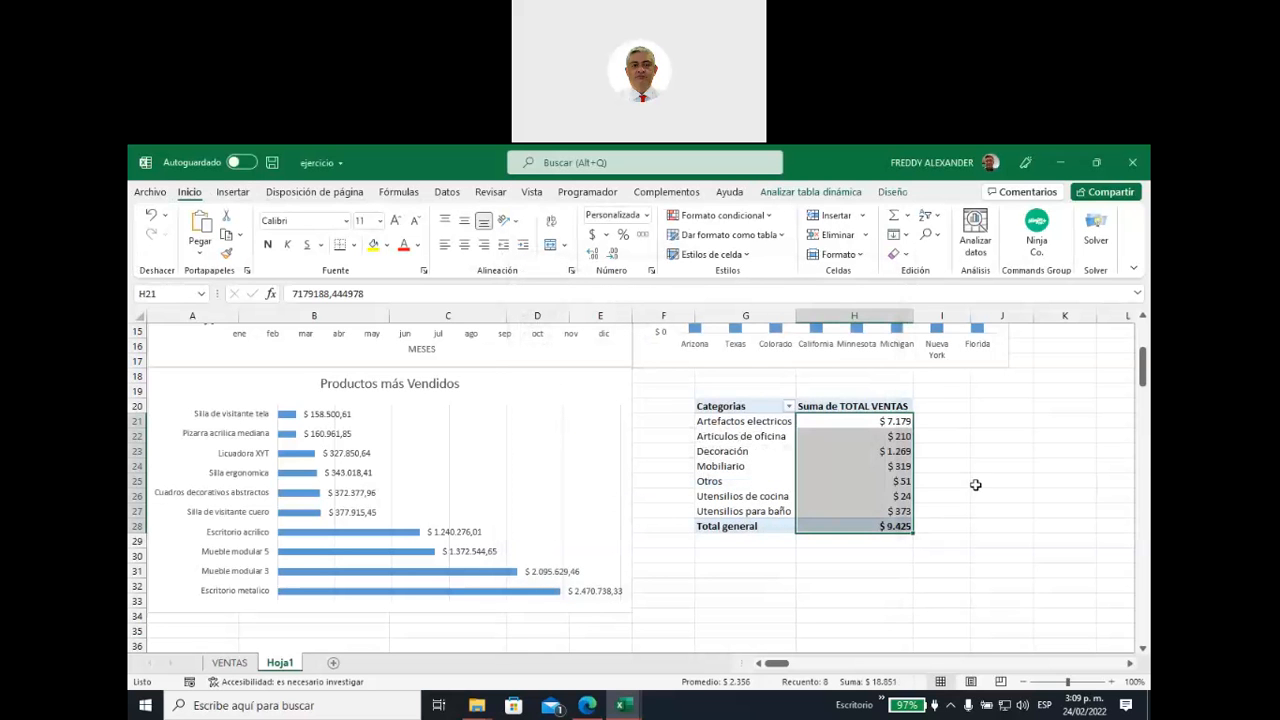
{"action": "left_click", "coordinate": [976, 483]}
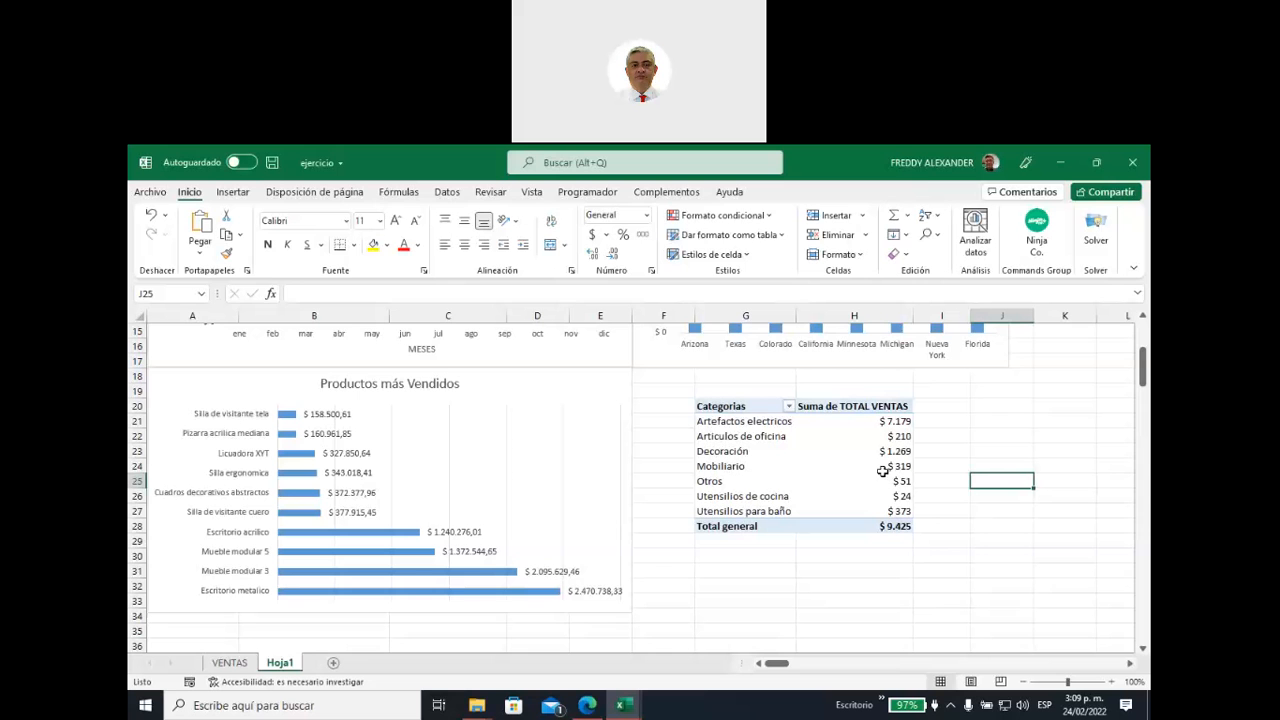
Step: Set the number format of the category sales values and total in H21:H28 to Contabilidad
{"action": "mouse_move", "coordinate": [882, 471]}
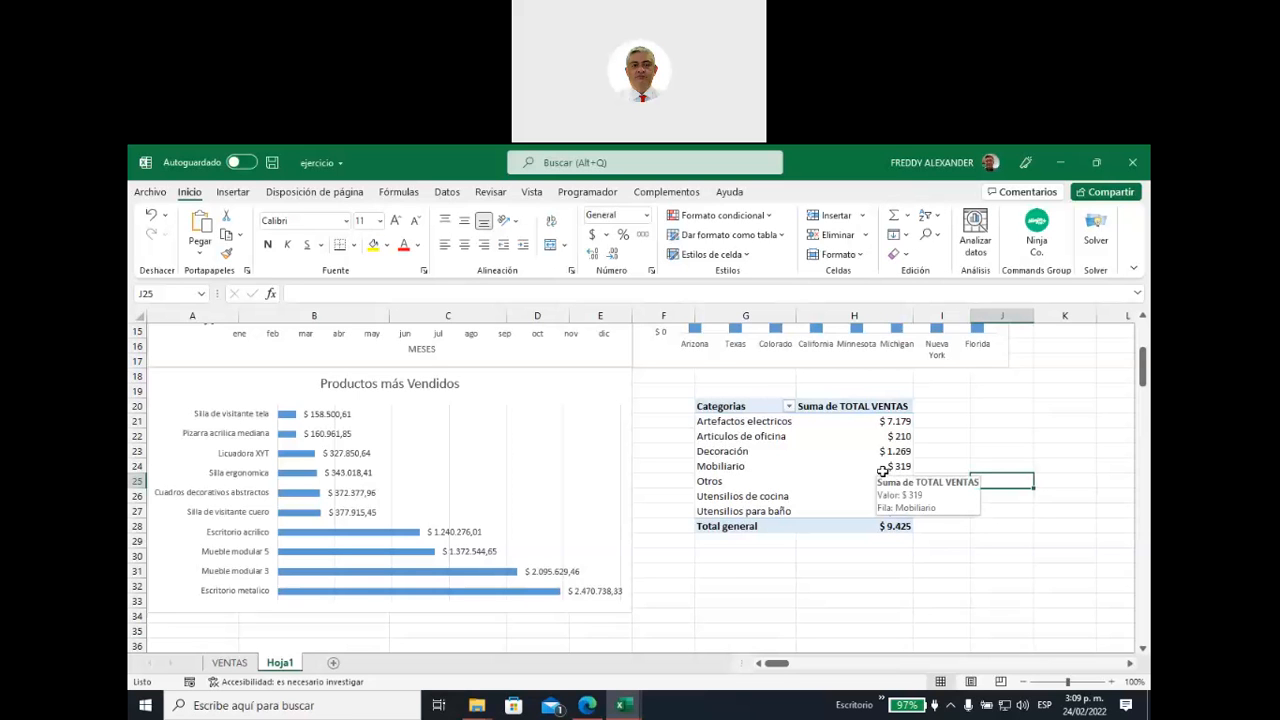
{"action": "mouse_move", "coordinate": [848, 421]}
{"action": "left_click_drag", "start_coordinate": [849, 421], "coordinate": [856, 526]}
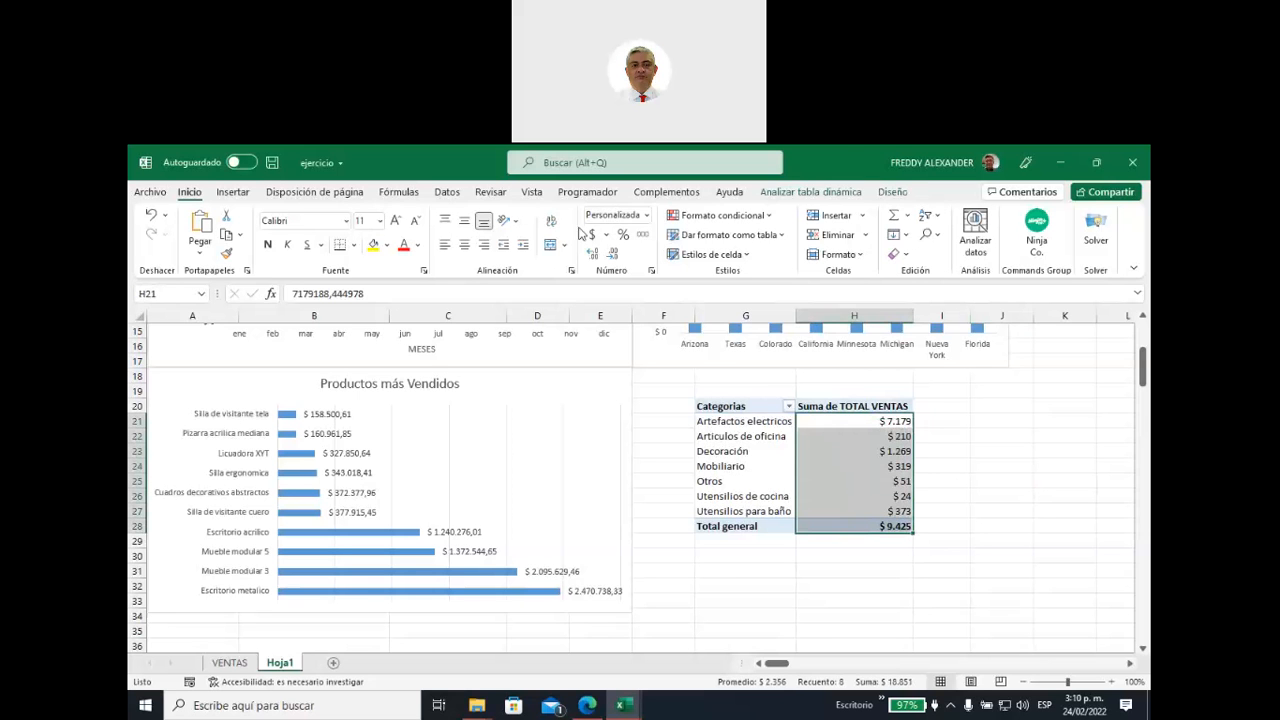
{"action": "left_click", "coordinate": [646, 216]}
{"action": "left_click", "coordinate": [652, 352]}
{"action": "left_click", "coordinate": [985, 452]}
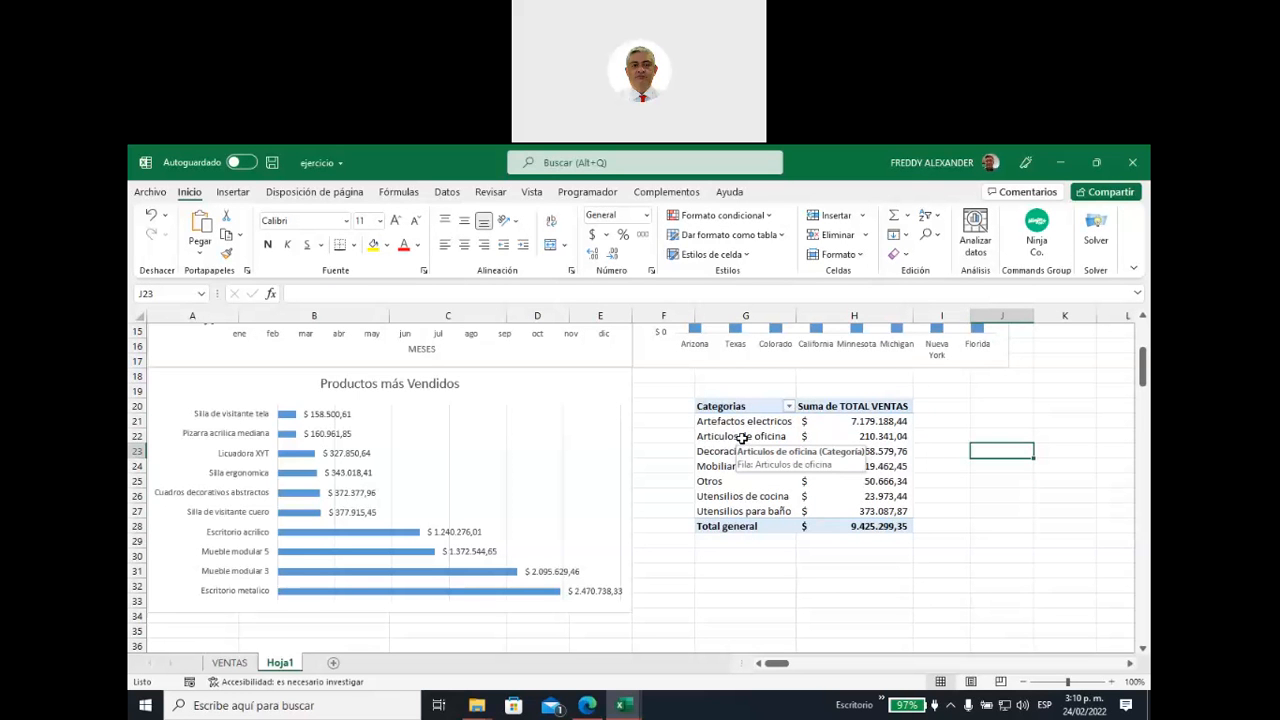
Step: Sort the category pivot table by its TOTAL VENTAS sums from largest to smallest
{"action": "left_click_drag", "start_coordinate": [725, 421], "coordinate": [811, 514]}
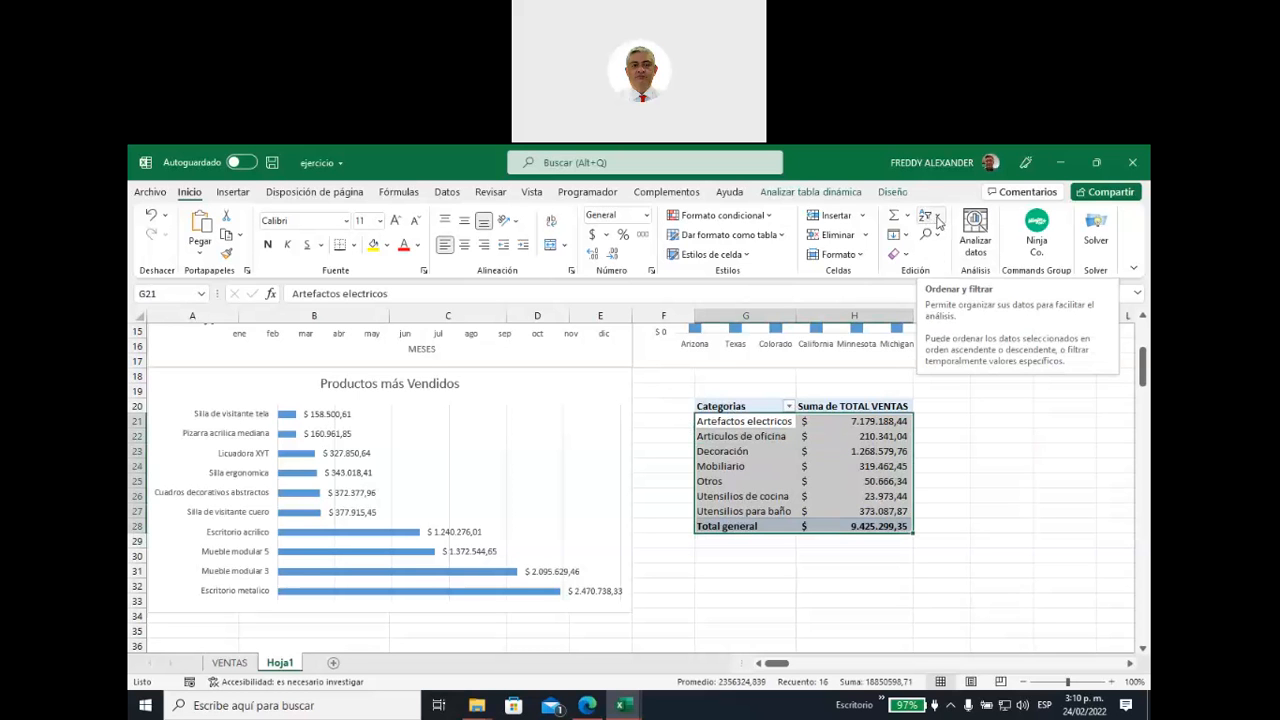
{"action": "left_click", "coordinate": [889, 420]}
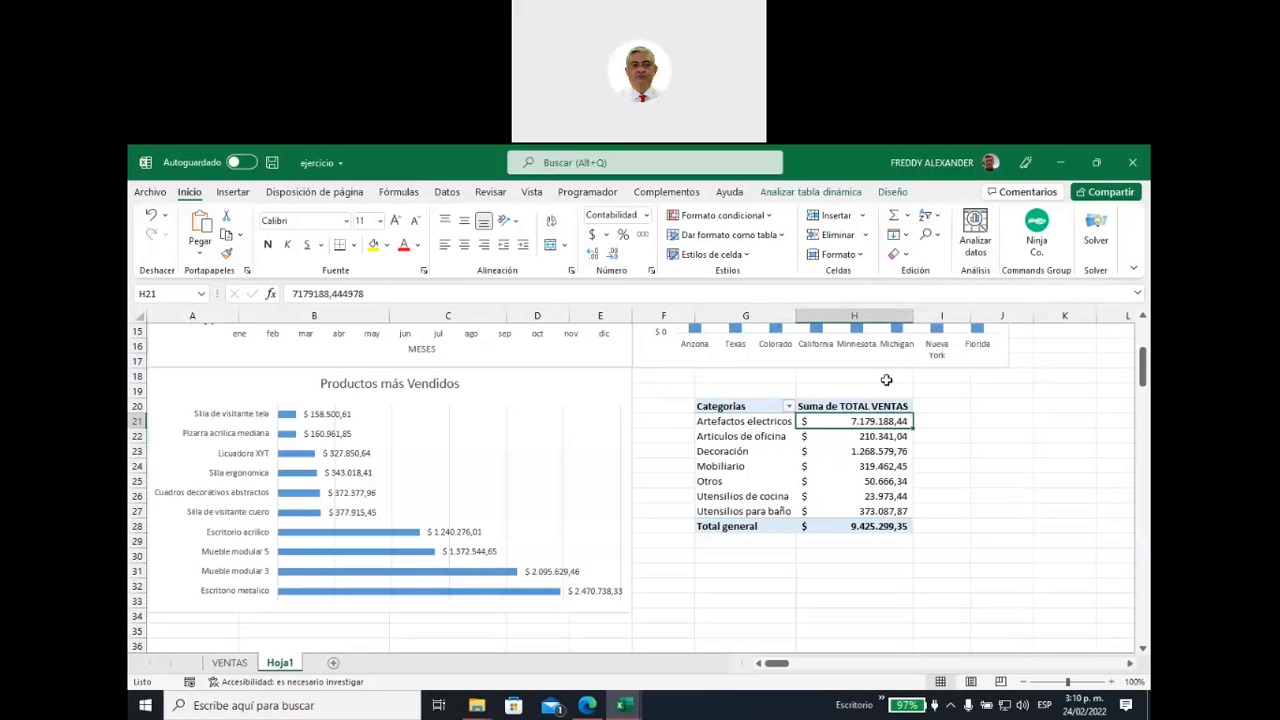
{"action": "left_click", "coordinate": [932, 220]}
{"action": "left_click", "coordinate": [955, 257]}
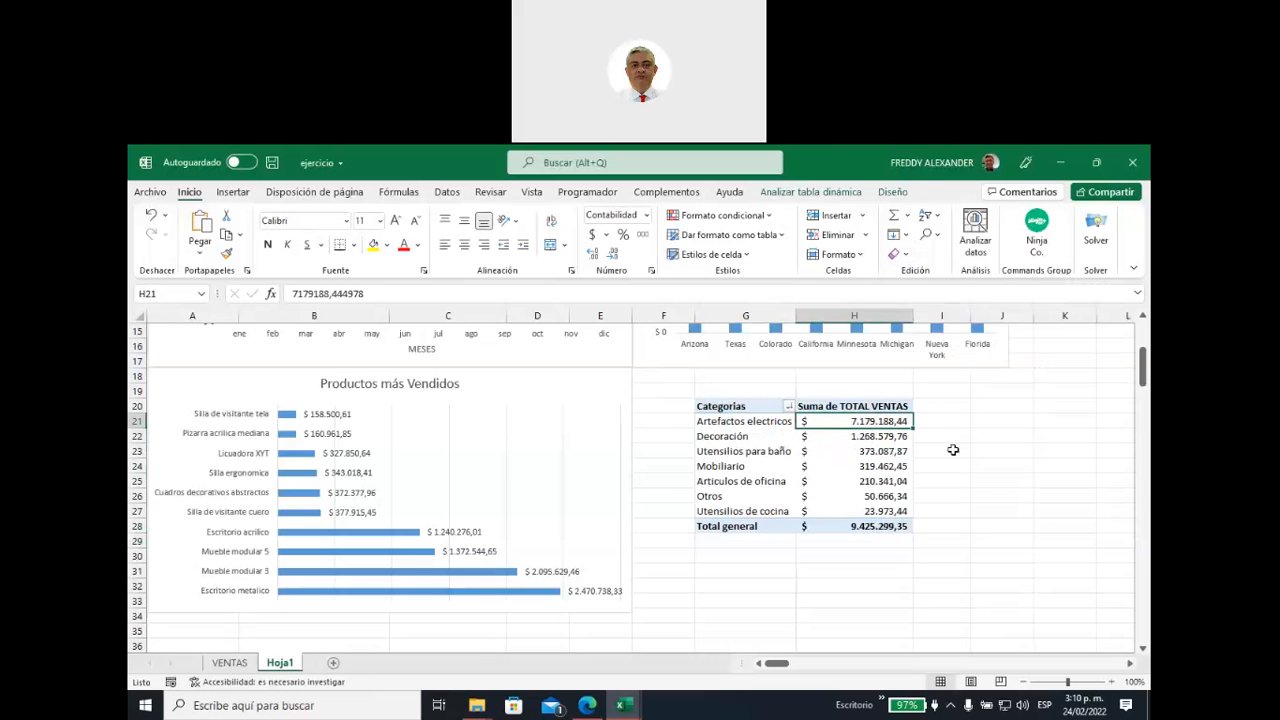
{"action": "left_click", "coordinate": [956, 493]}
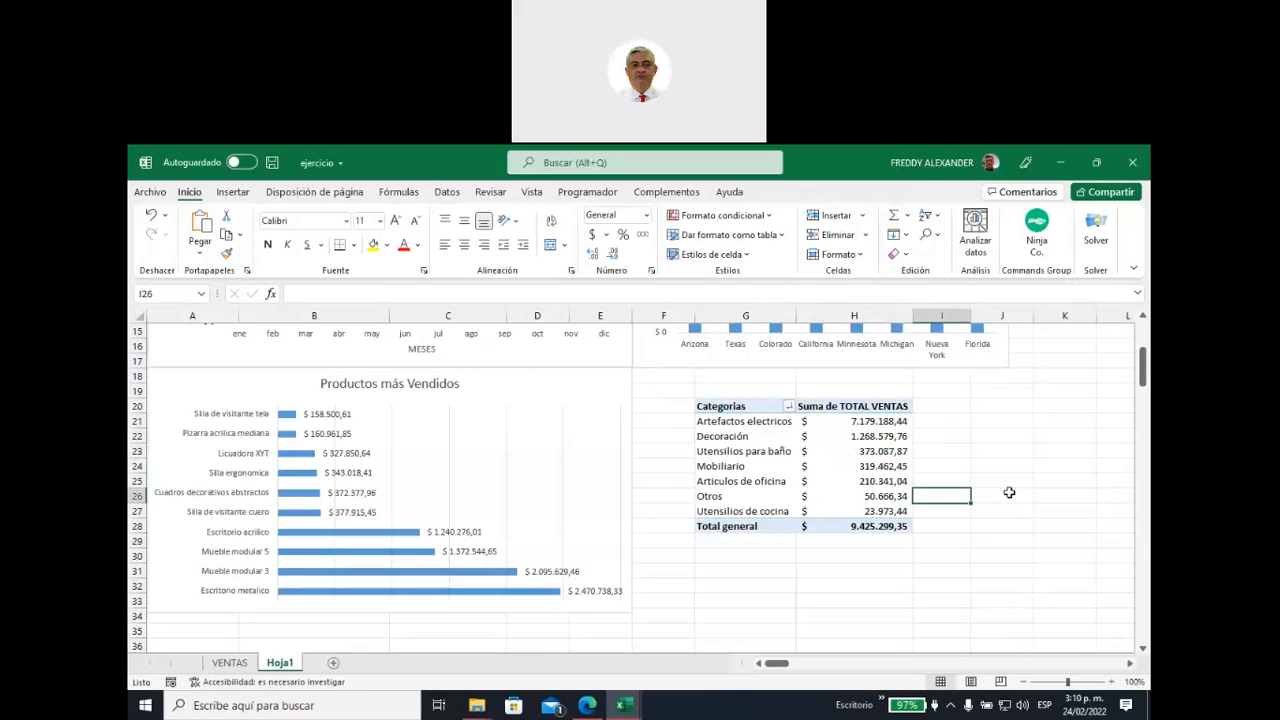
Step: Insert a Barras agrupadas pivot chart based on the Categorias pivot table
{"action": "left_click", "coordinate": [752, 444]}
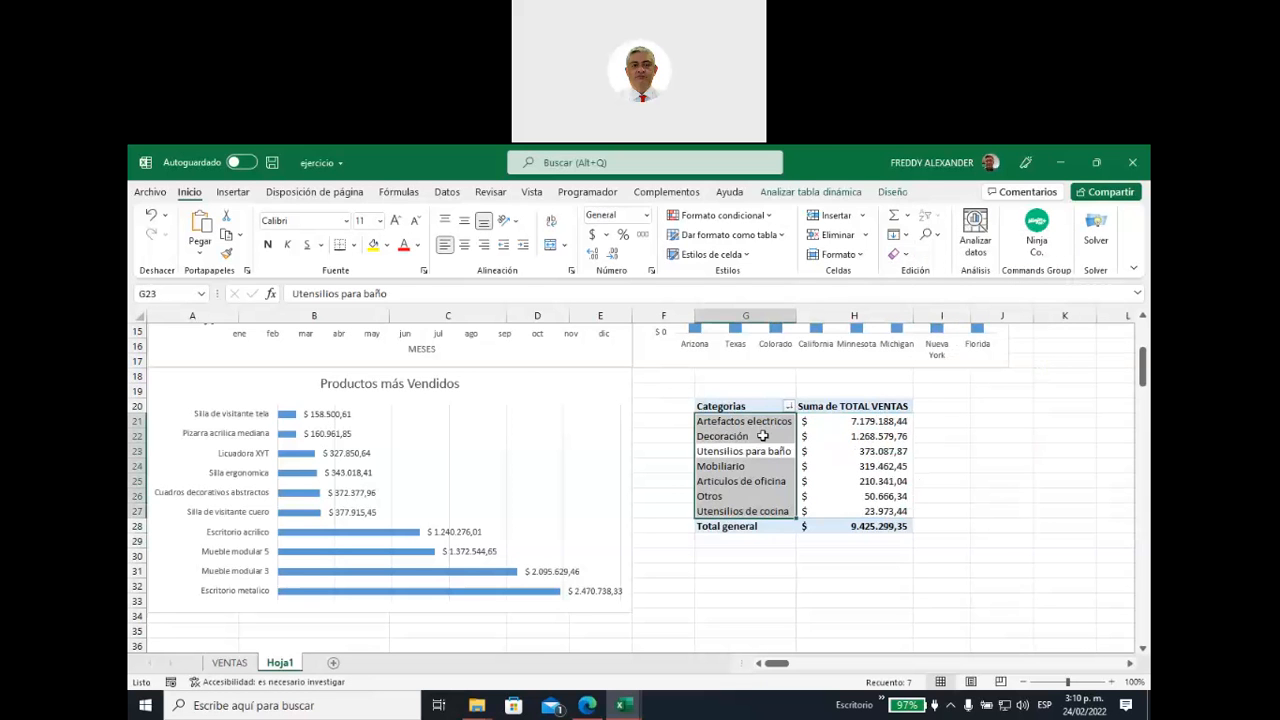
{"action": "left_click", "coordinate": [827, 451]}
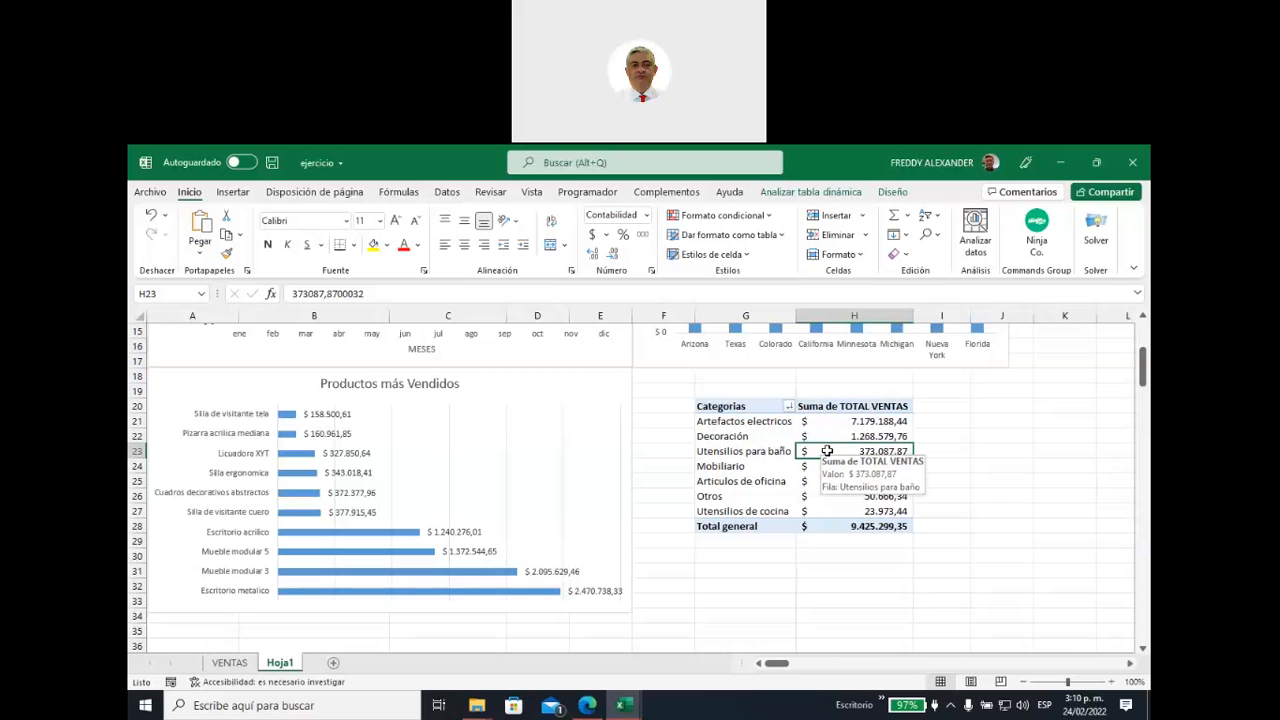
{"action": "left_click", "coordinate": [801, 192]}
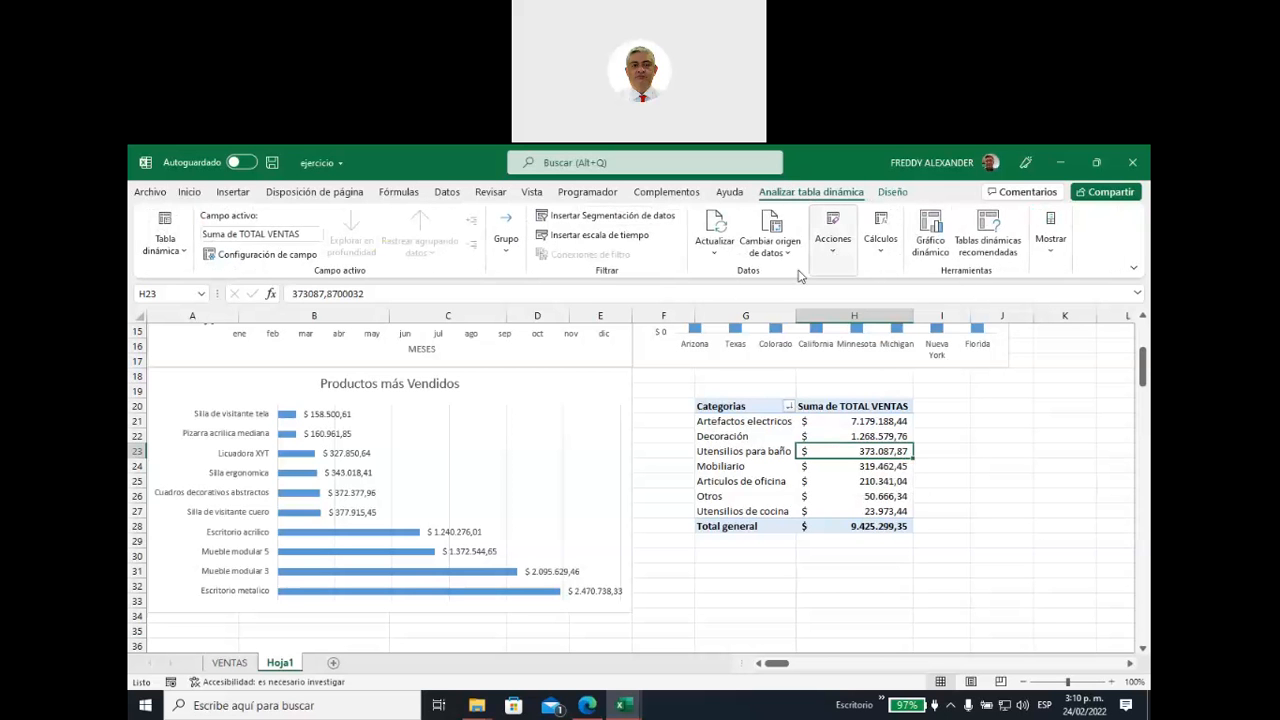
{"action": "left_click", "coordinate": [929, 252]}
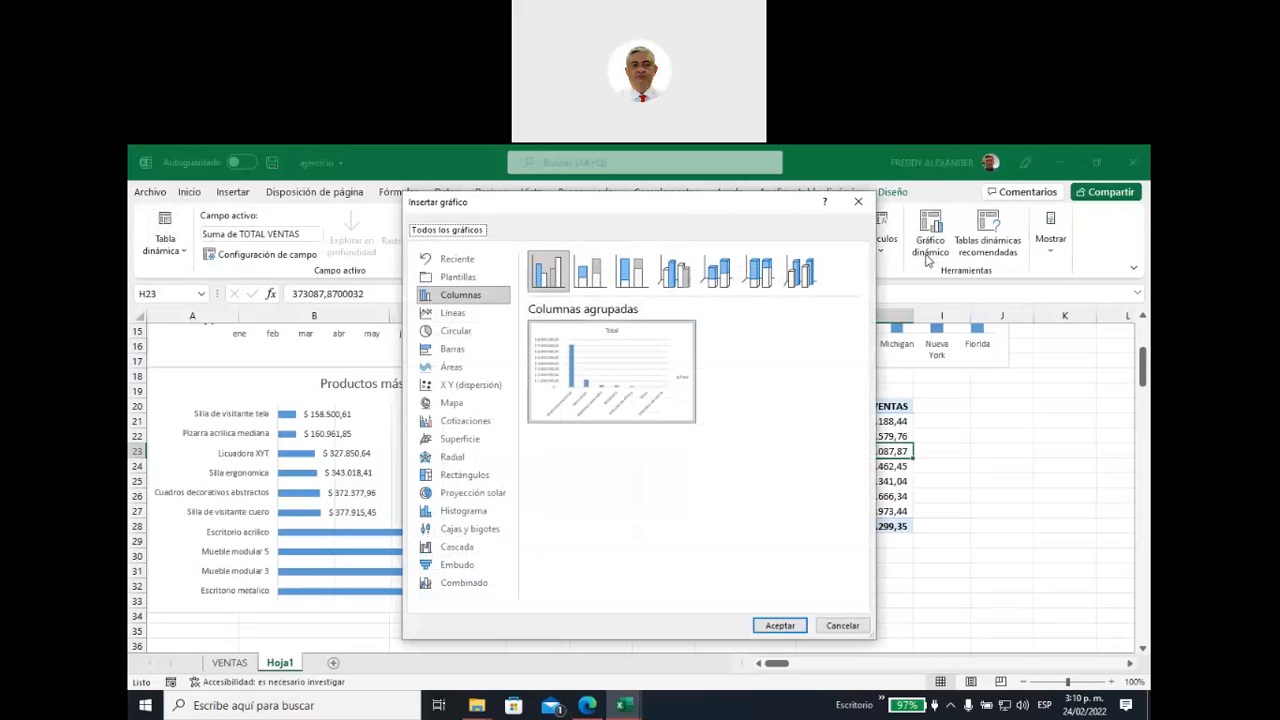
{"action": "left_click_drag", "start_coordinate": [778, 205], "coordinate": [637, 221]}
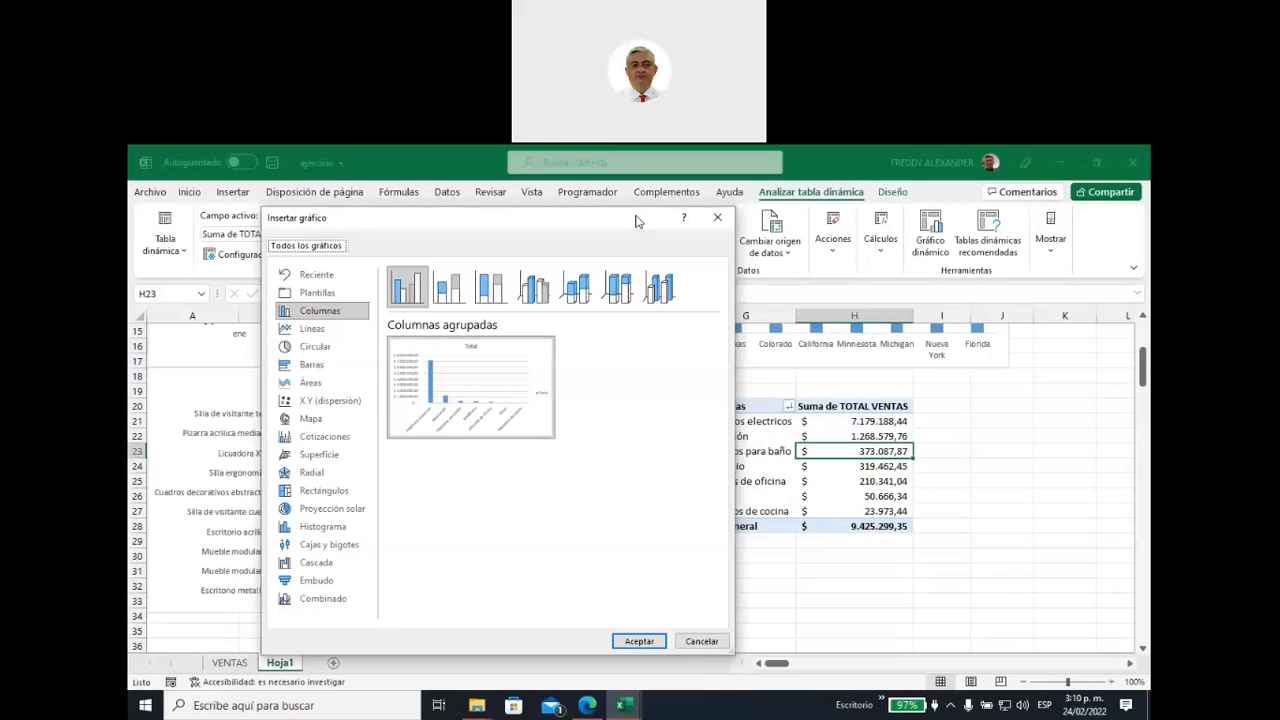
{"action": "left_click_drag", "start_coordinate": [636, 220], "coordinate": [651, 216]}
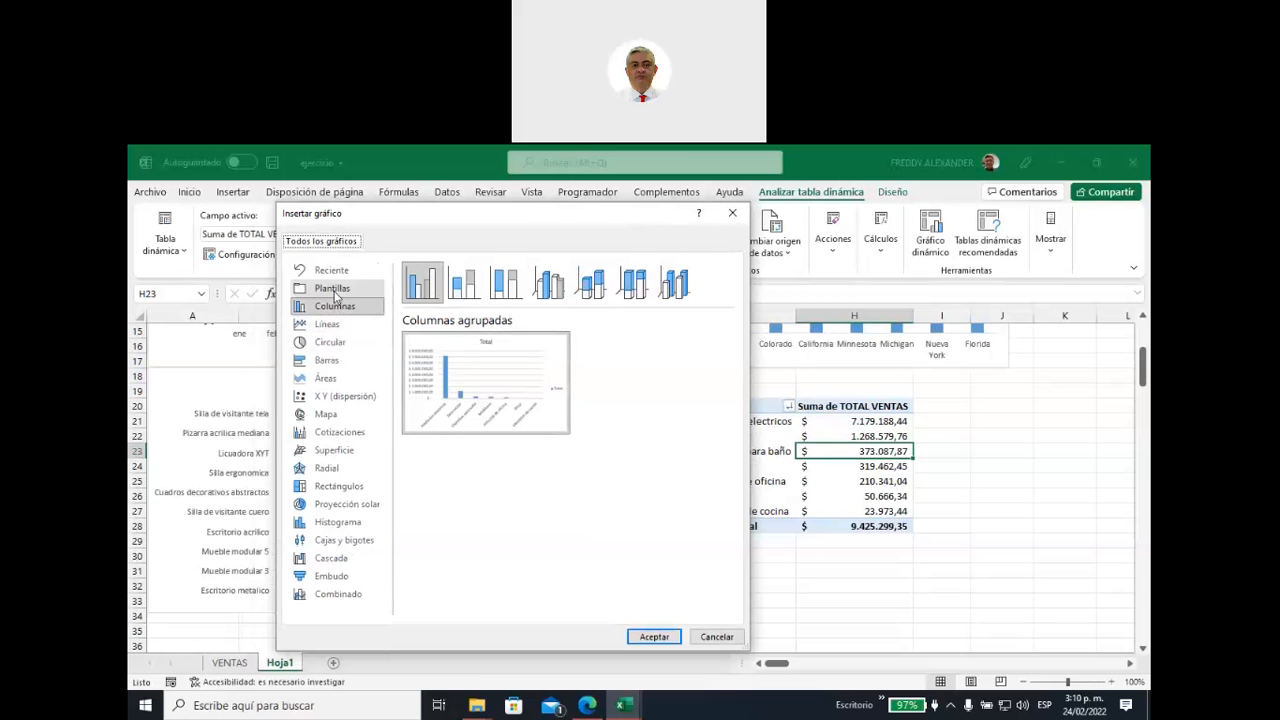
{"action": "left_click", "coordinate": [333, 363]}
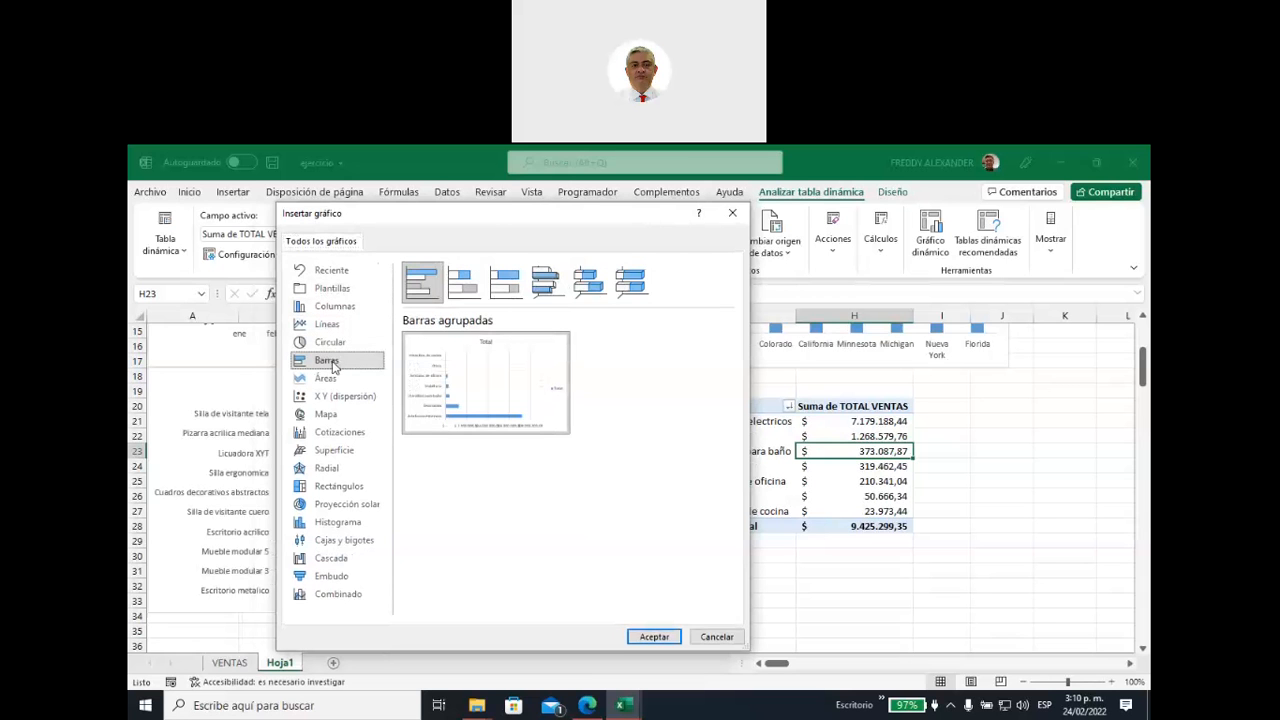
{"action": "left_click", "coordinate": [328, 324]}
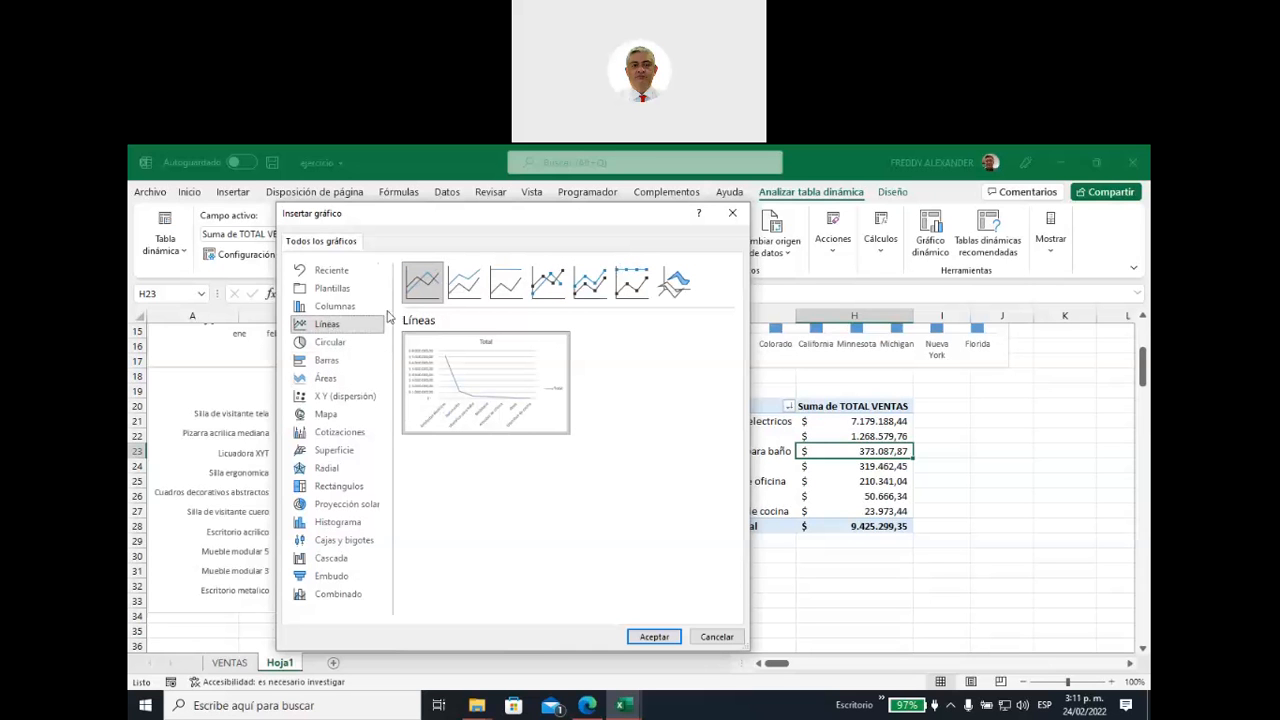
{"action": "left_click", "coordinate": [552, 287]}
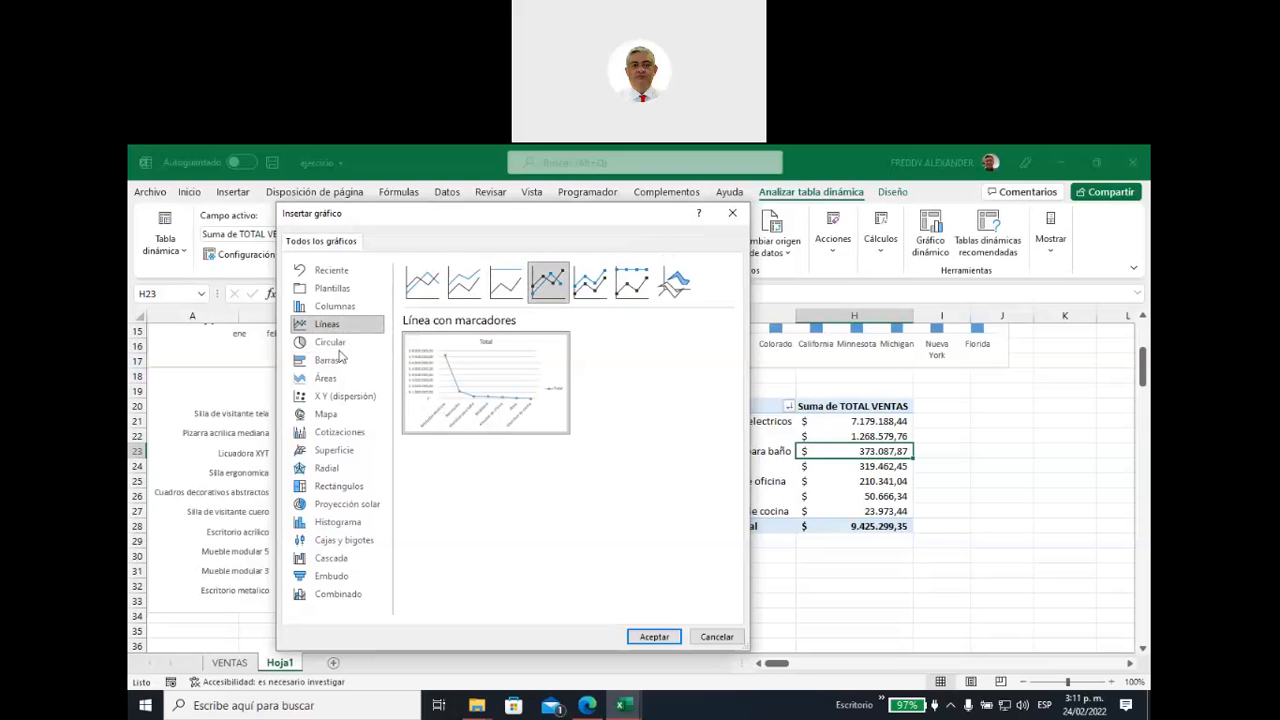
{"action": "left_click", "coordinate": [318, 366]}
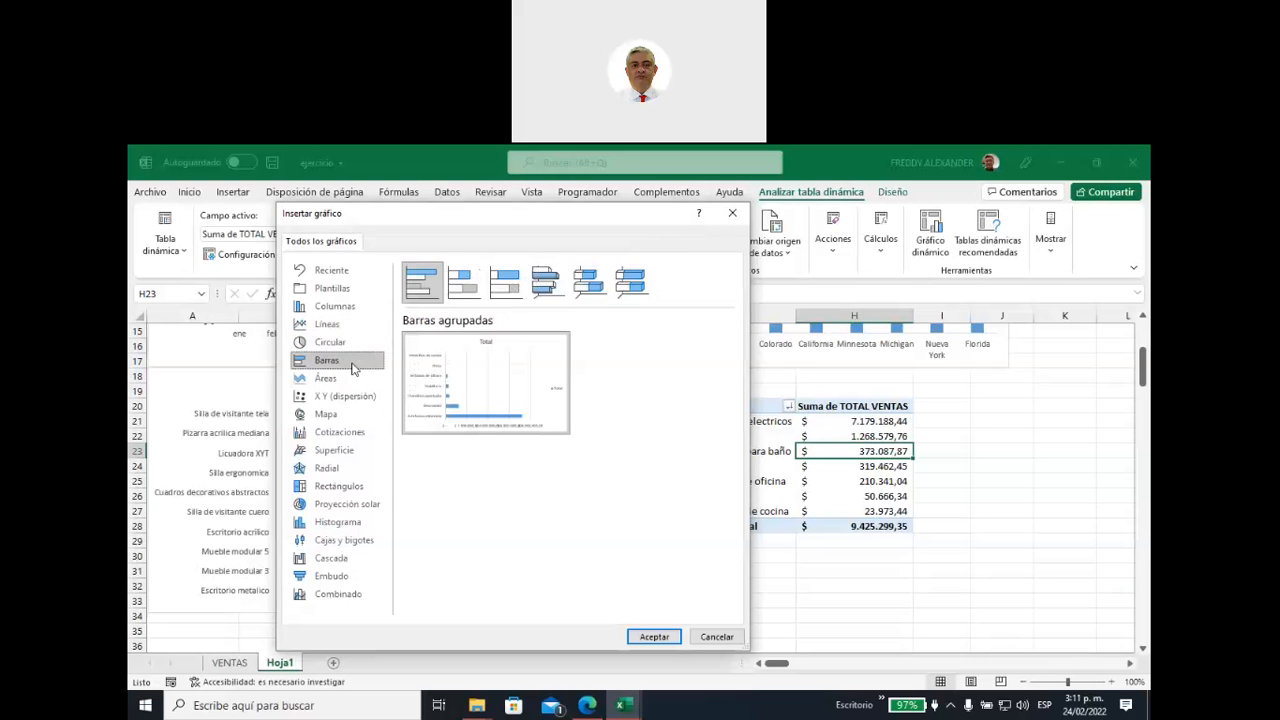
{"action": "mouse_move", "coordinate": [517, 420]}
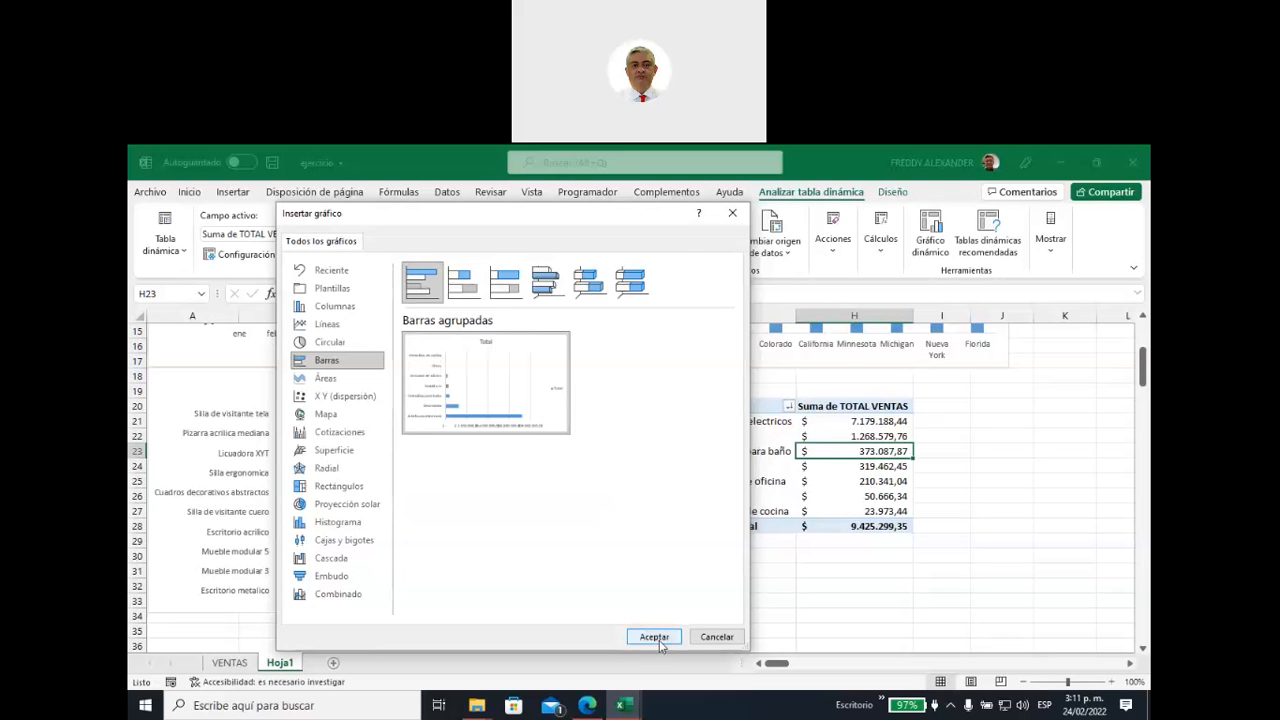
{"action": "left_click", "coordinate": [654, 636]}
Step: Place the category chart over its pivot table beside Productos más Vendidos and size it to 8,61 cm high by 13,28 cm wide
{"action": "left_click_drag", "start_coordinate": [597, 400], "coordinate": [774, 382]}
{"action": "left_click_drag", "start_coordinate": [992, 475], "coordinate": [1008, 471]}
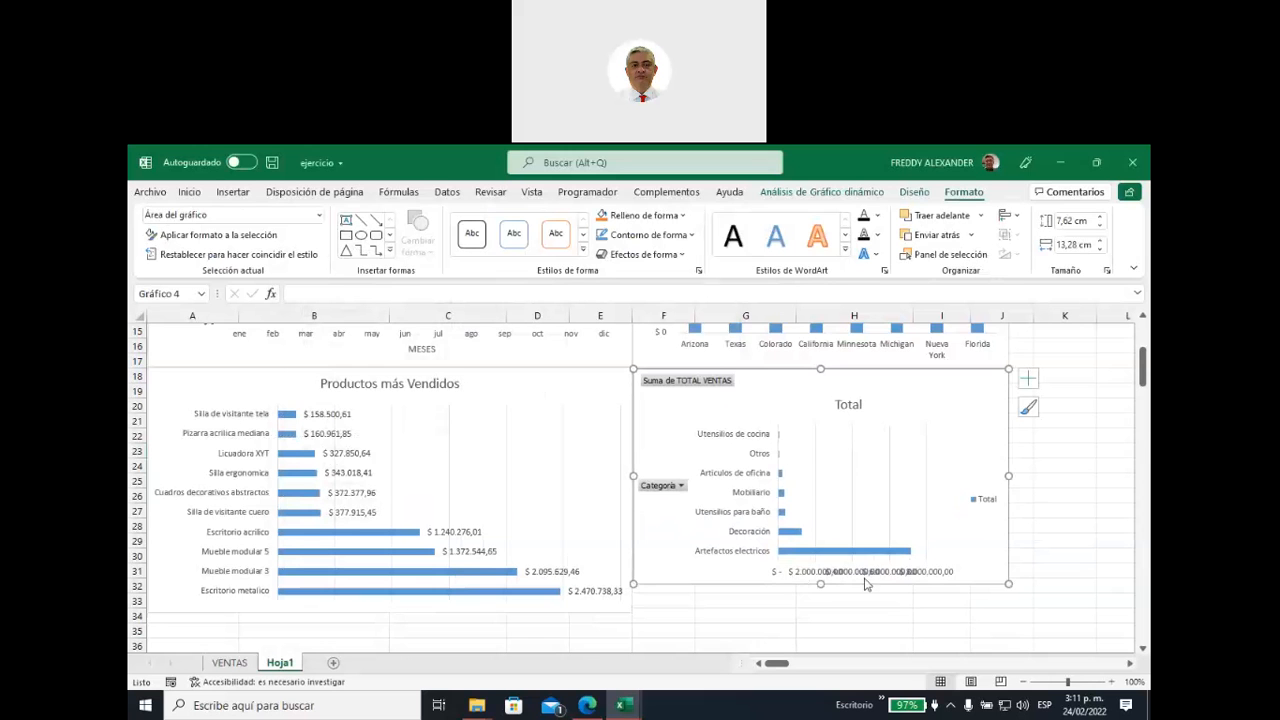
{"action": "left_click_drag", "start_coordinate": [820, 584], "coordinate": [820, 612]}
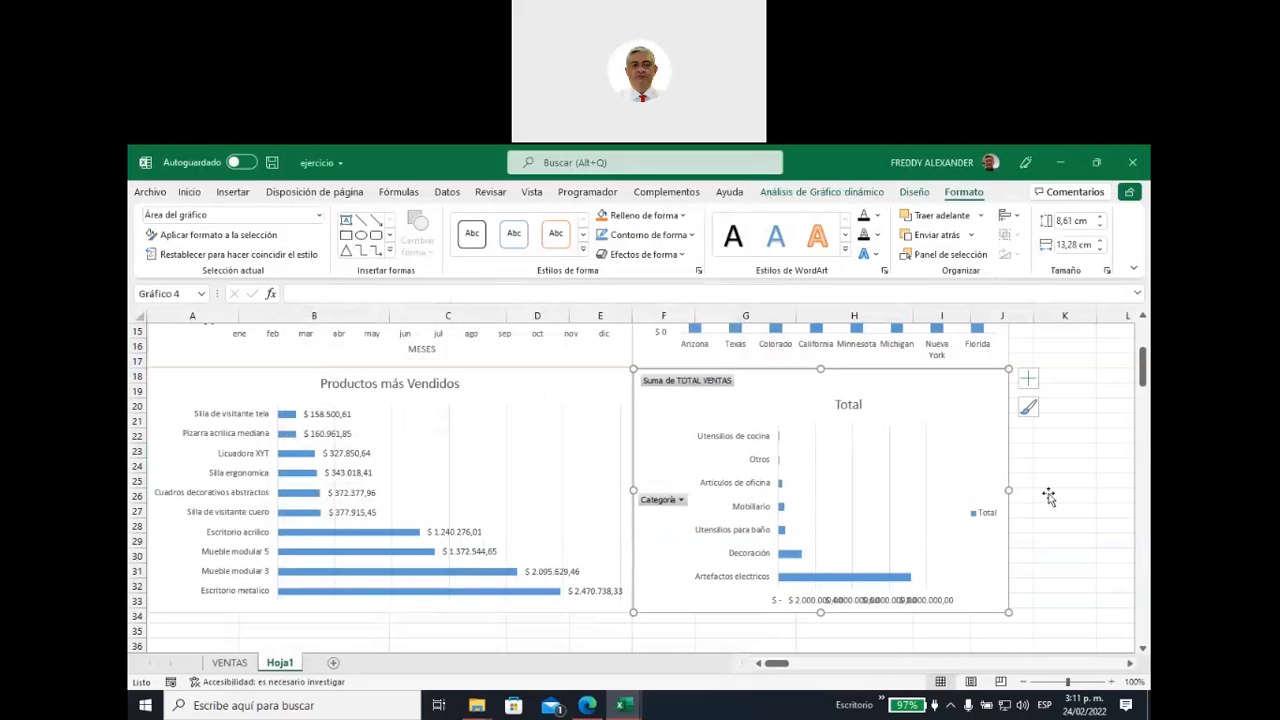
Step: Hide all field buttons, the primary horizontal axis and the legend on the category chart
{"action": "right_click", "coordinate": [674, 383]}
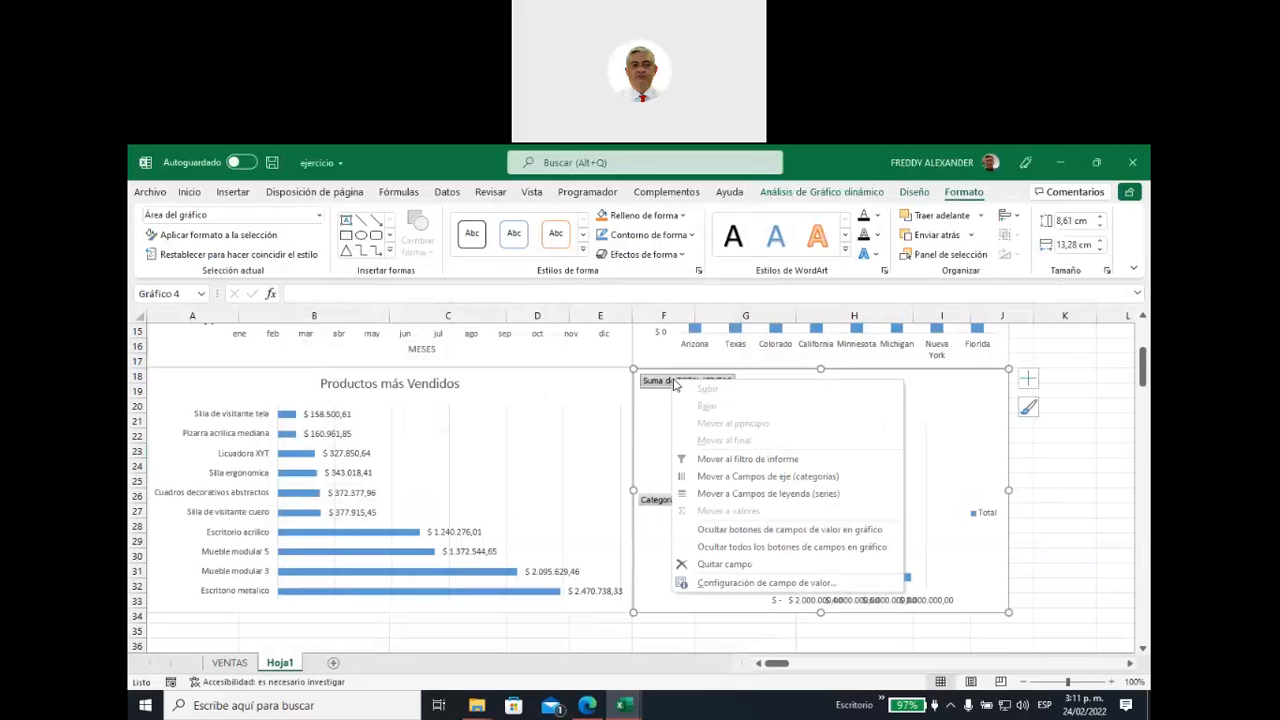
{"action": "left_click", "coordinate": [748, 547]}
{"action": "left_click", "coordinate": [1028, 378]}
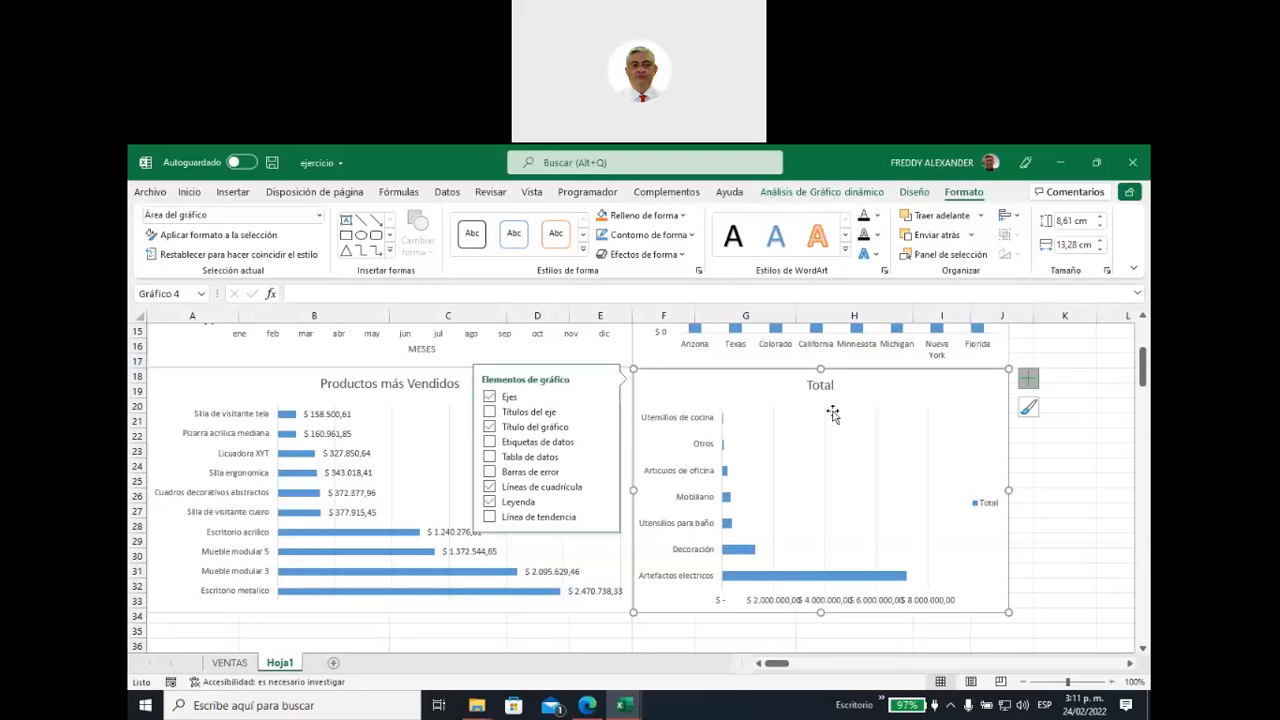
{"action": "left_click", "coordinate": [604, 398]}
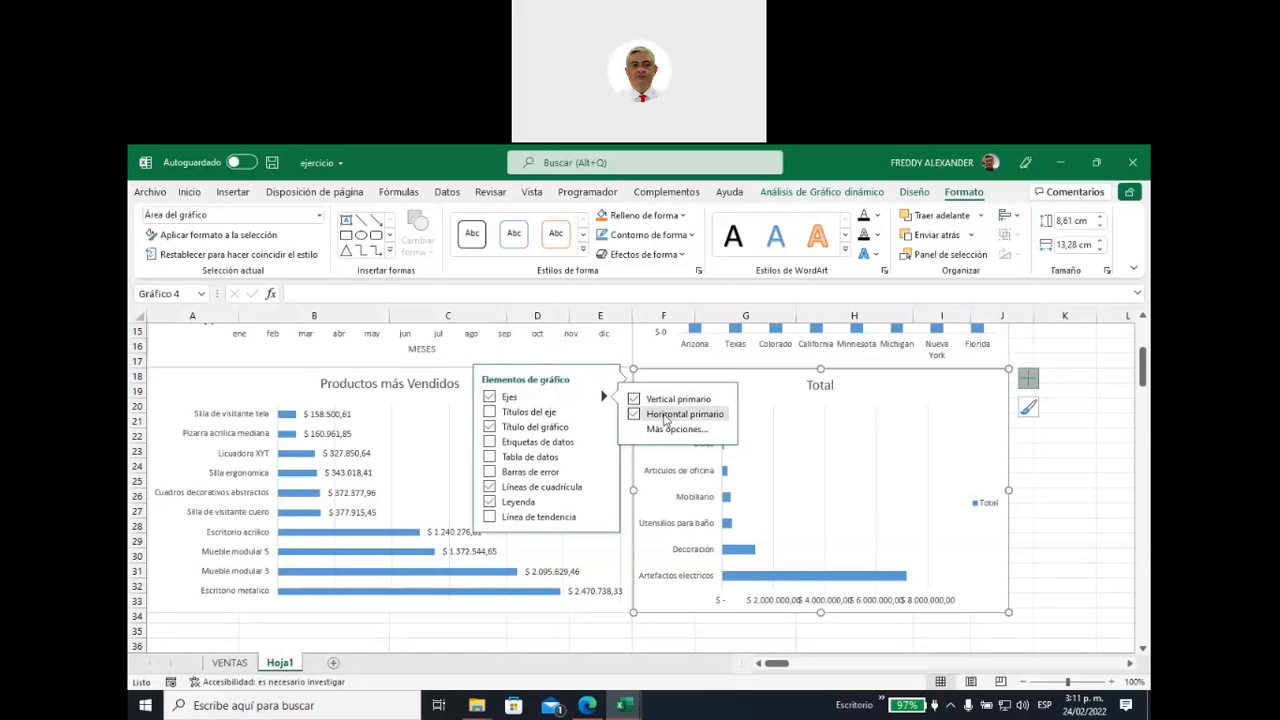
{"action": "left_click", "coordinate": [633, 414]}
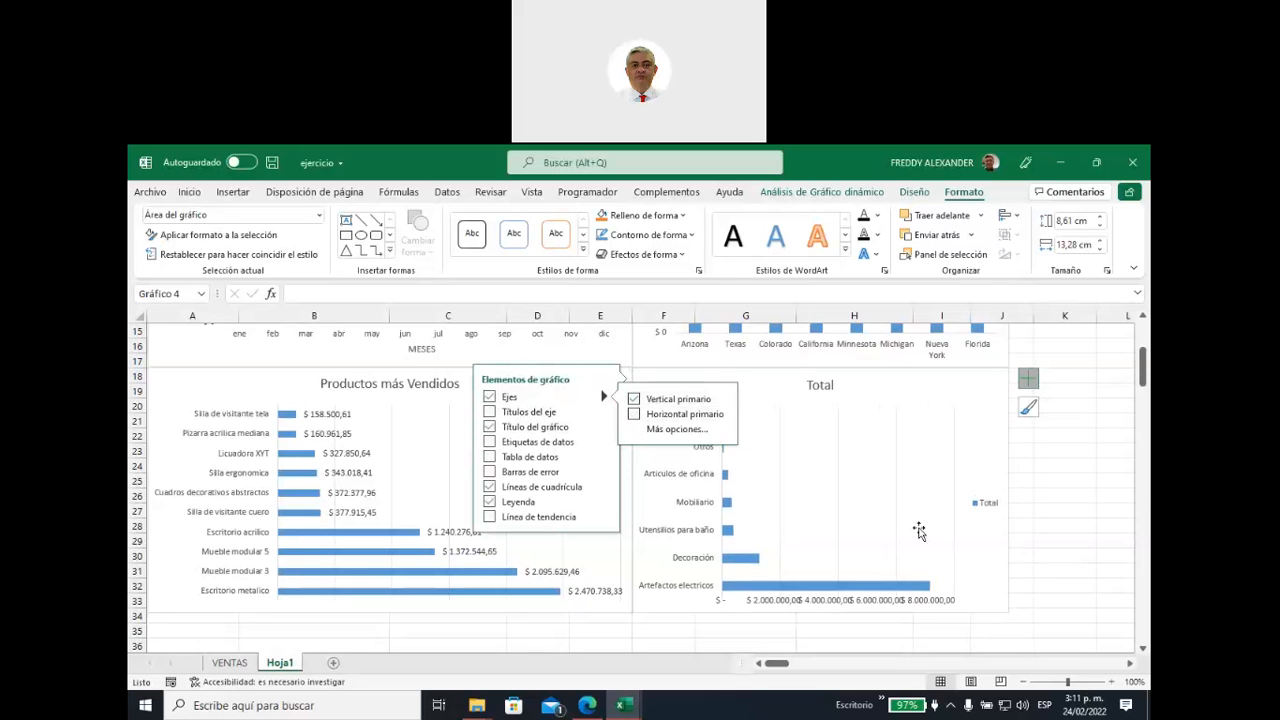
{"action": "left_click", "coordinate": [489, 501]}
Step: Delete the category chart's title and undo the accidental deletion of the whole chart
{"action": "left_click", "coordinate": [833, 384]}
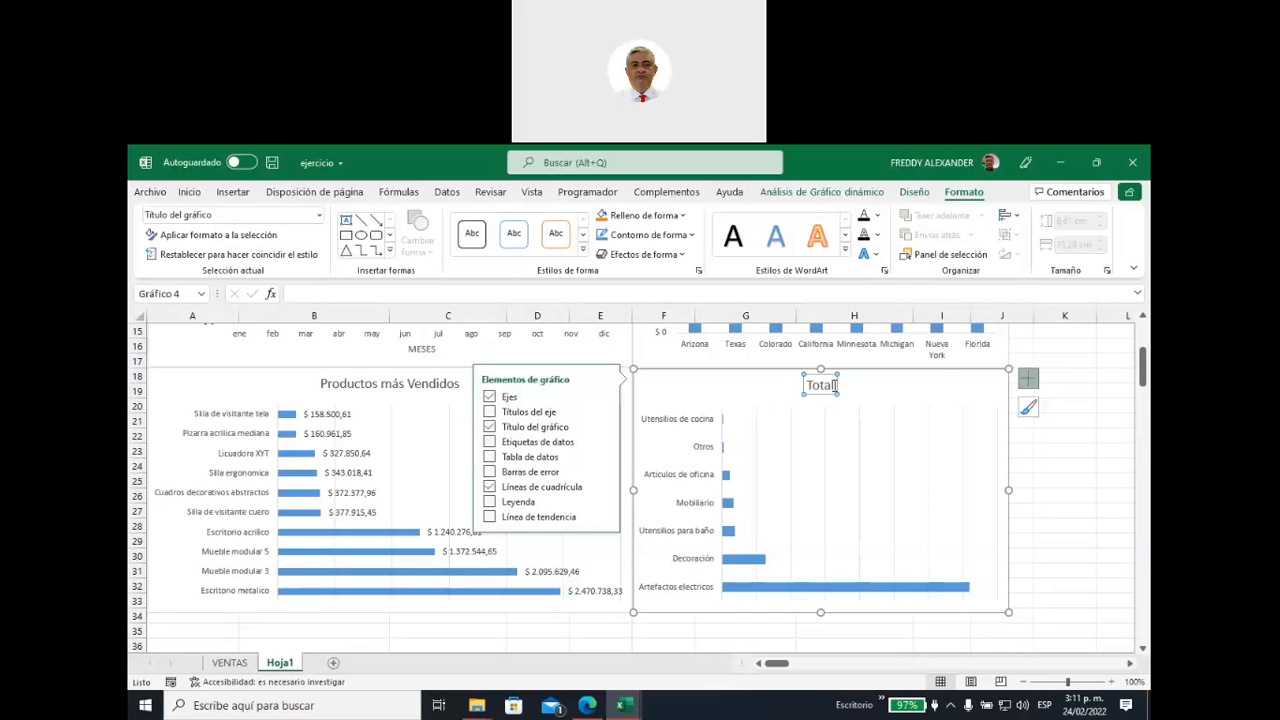
{"action": "key", "text": "Delete"}
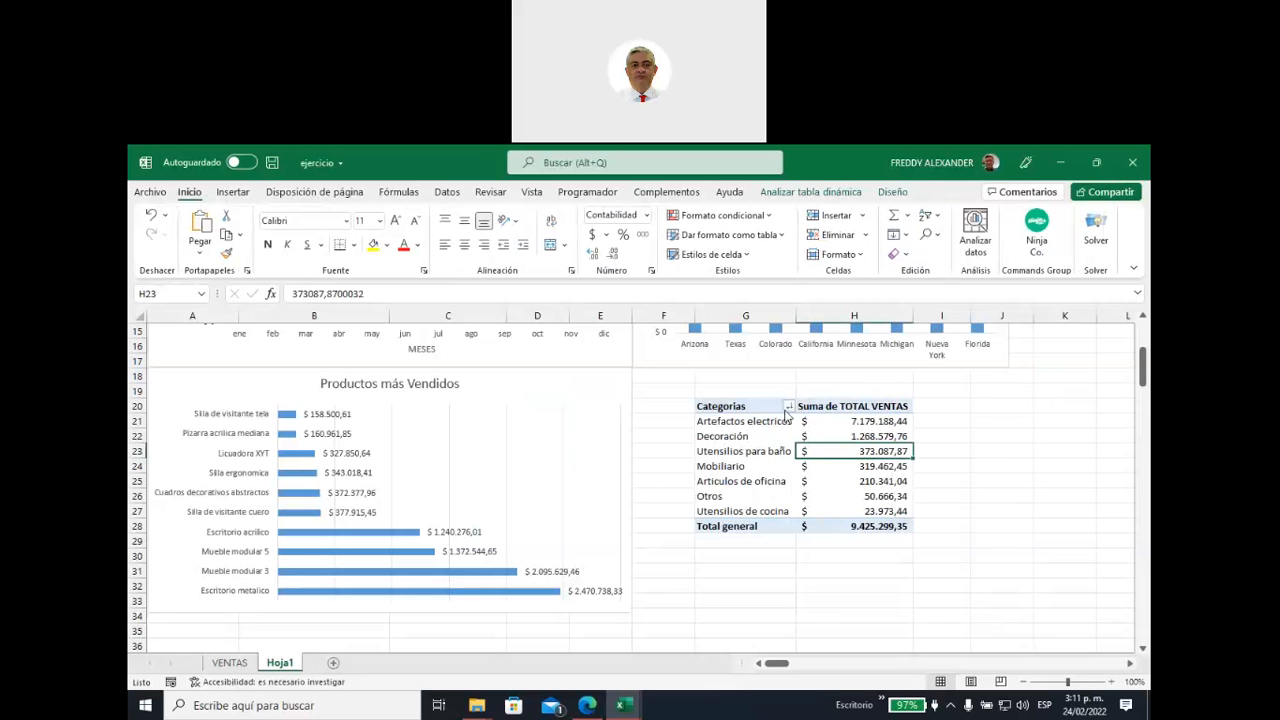
{"action": "left_click", "coordinate": [150, 218]}
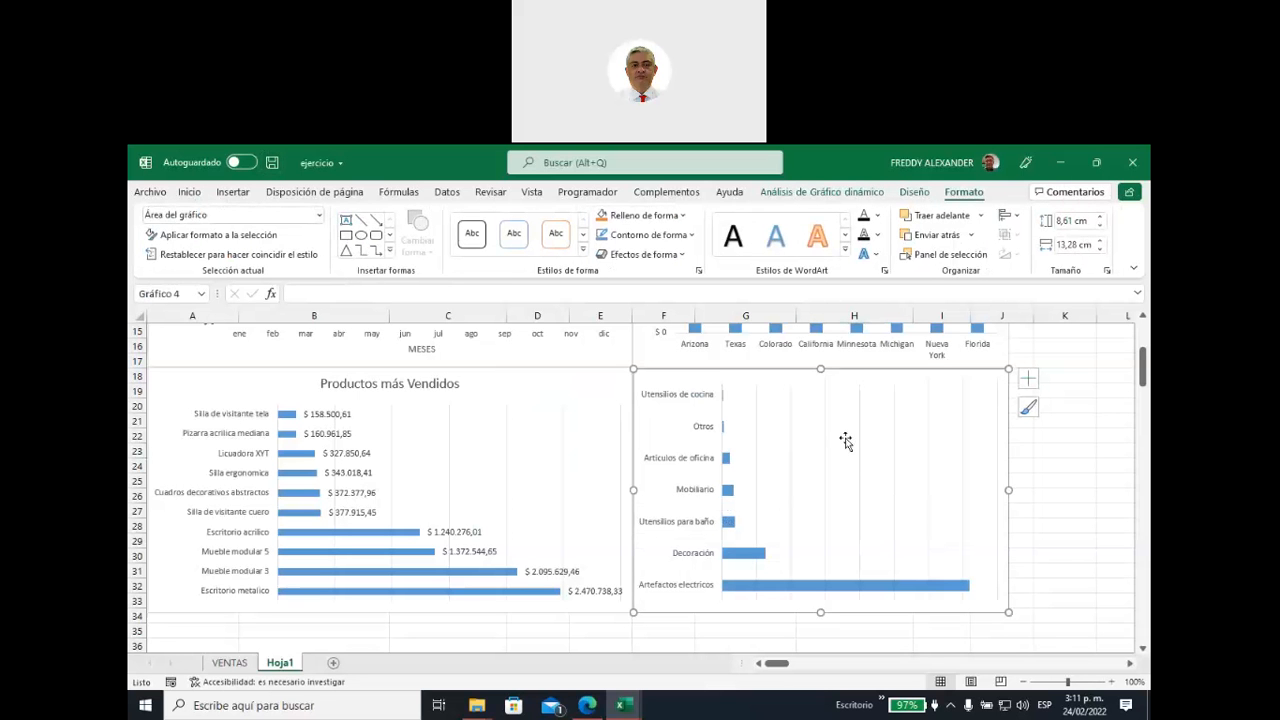
Step: Show the chart title and data labels on the category chart
{"action": "left_click", "coordinate": [857, 451]}
{"action": "left_click", "coordinate": [1026, 382]}
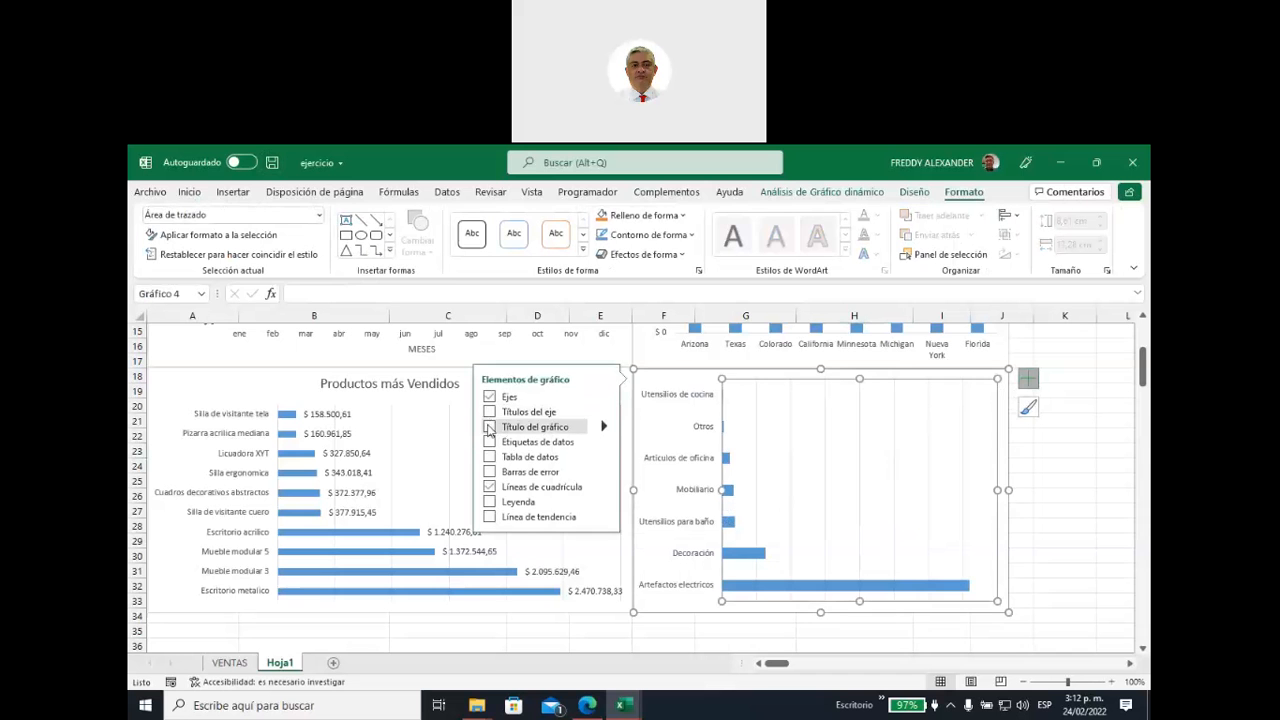
{"action": "left_click", "coordinate": [489, 427]}
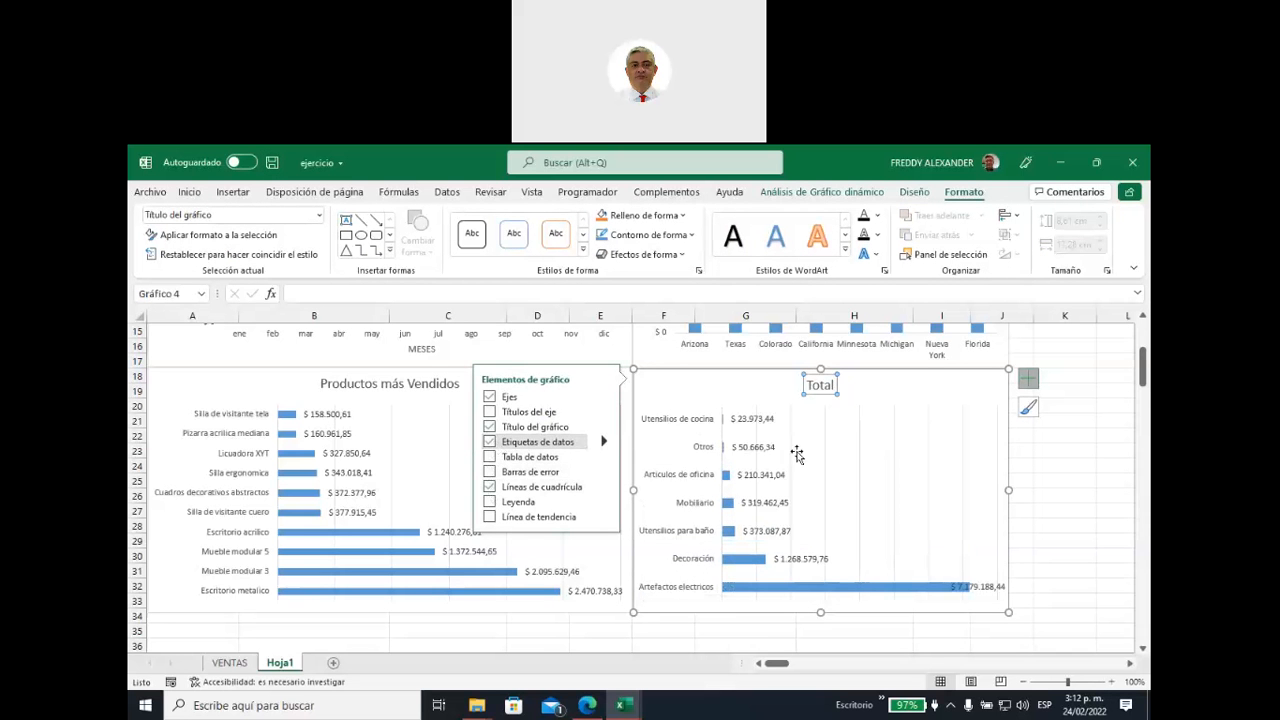
Step: Change the category chart's title to "Ventas por Categoria"
{"action": "left_click", "coordinate": [825, 386]}
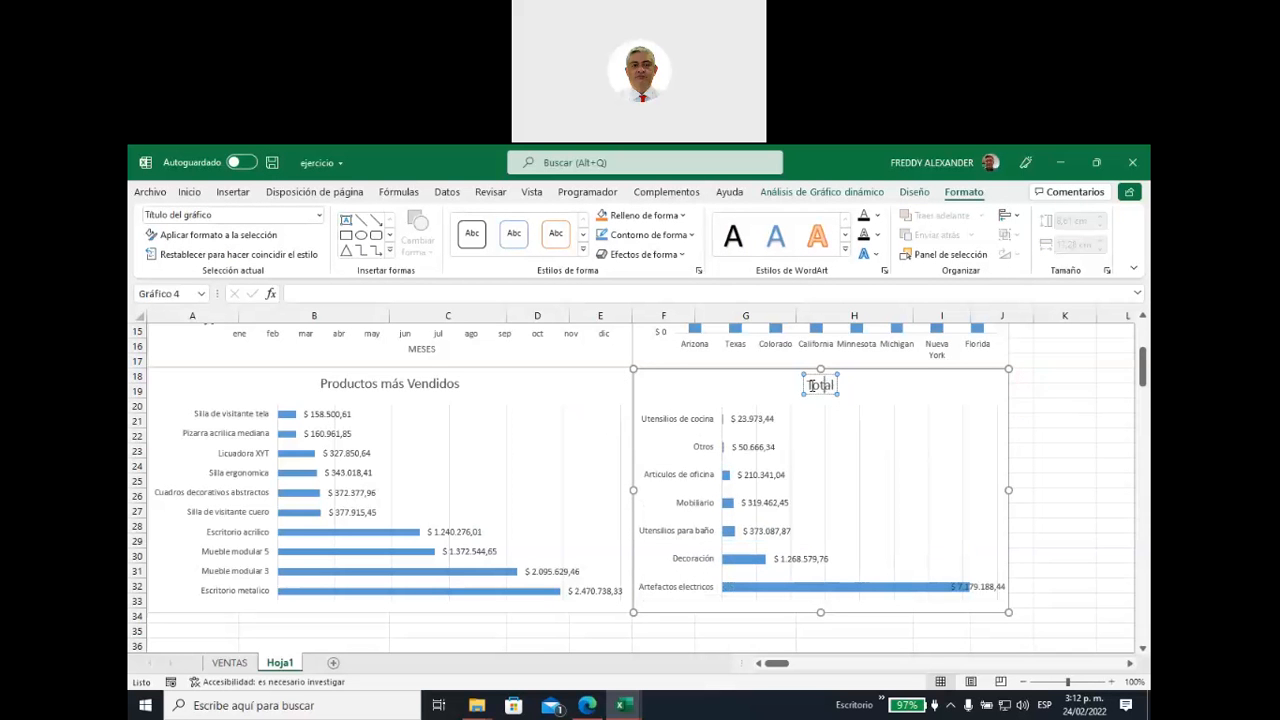
{"action": "left_click_drag", "start_coordinate": [812, 385], "coordinate": [834, 387]}
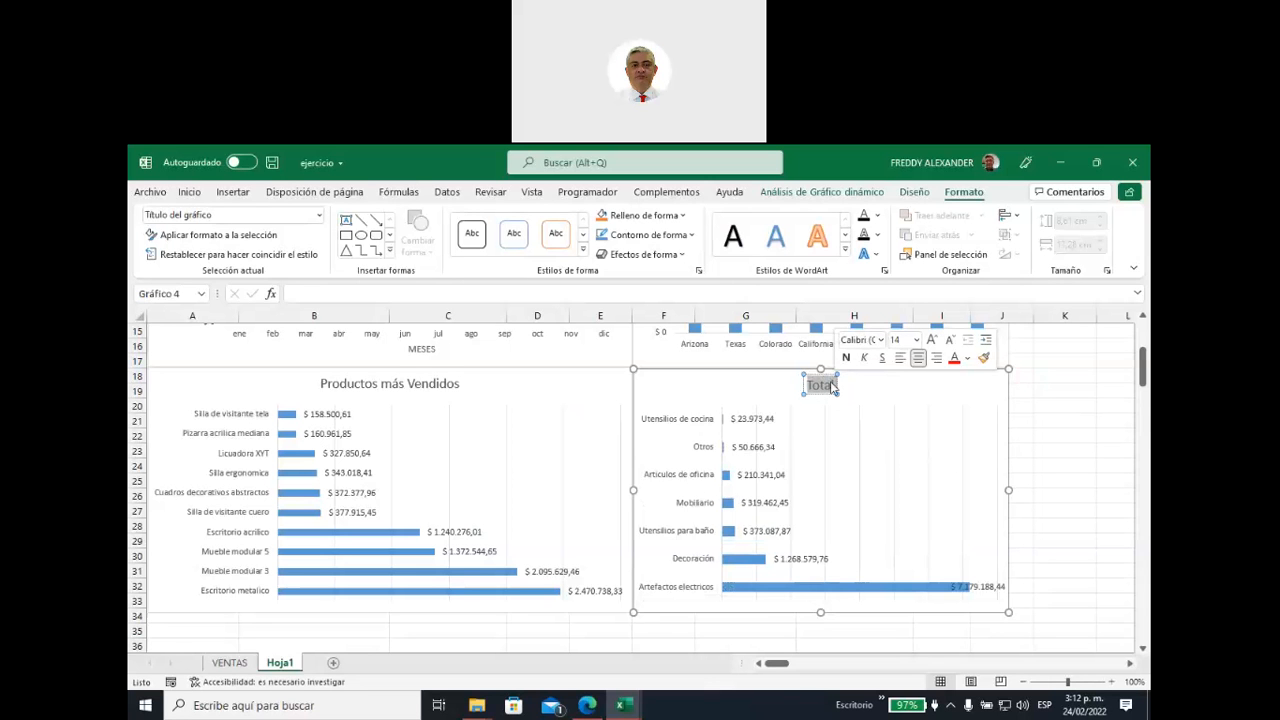
{"action": "type", "text": "Categoria"}
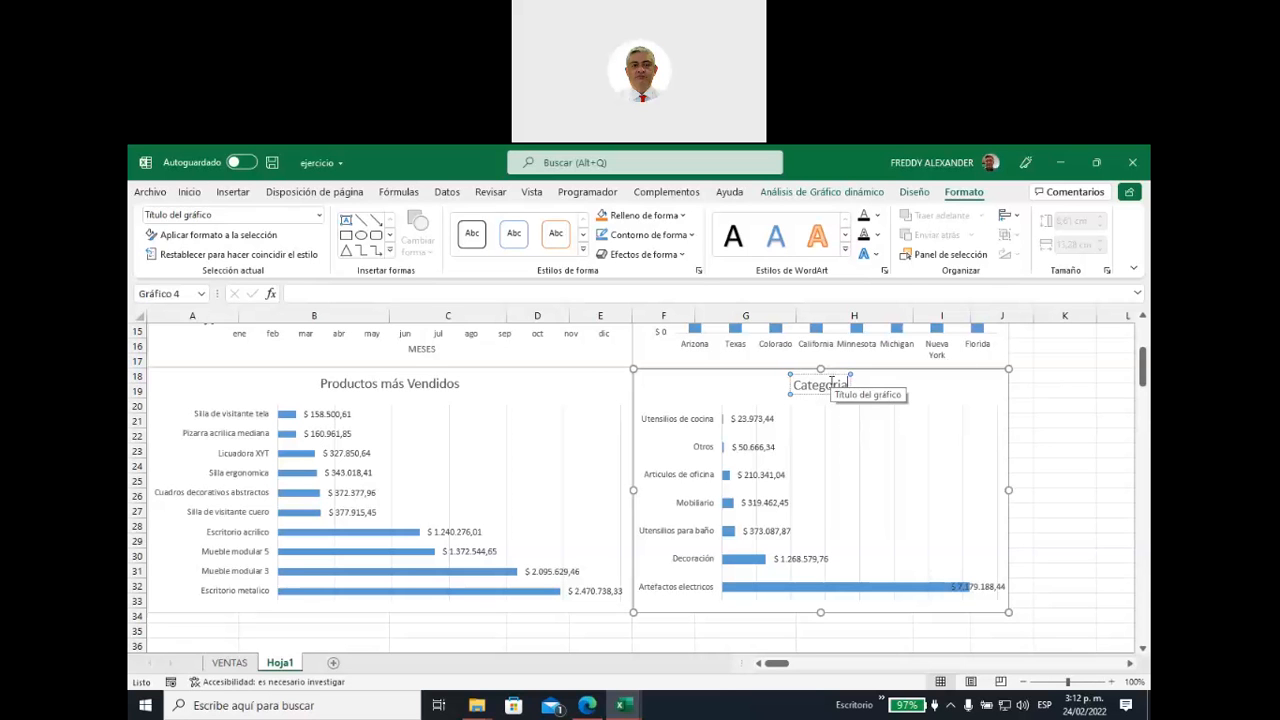
{"action": "key", "text": "BackSpace"}
{"action": "key", "text": "BackSpace"}
{"action": "key", "text": "BackSpace"}
{"action": "key", "text": "BackSpace"}
{"action": "key", "text": "BackSpace"}
{"action": "key", "text": "BackSpace"}
{"action": "key", "text": "BackSpace"}
{"action": "key", "text": "BackSpace"}
{"action": "key", "text": "BackSpace"}
{"action": "type", "text": "Ventas por Categoria"}
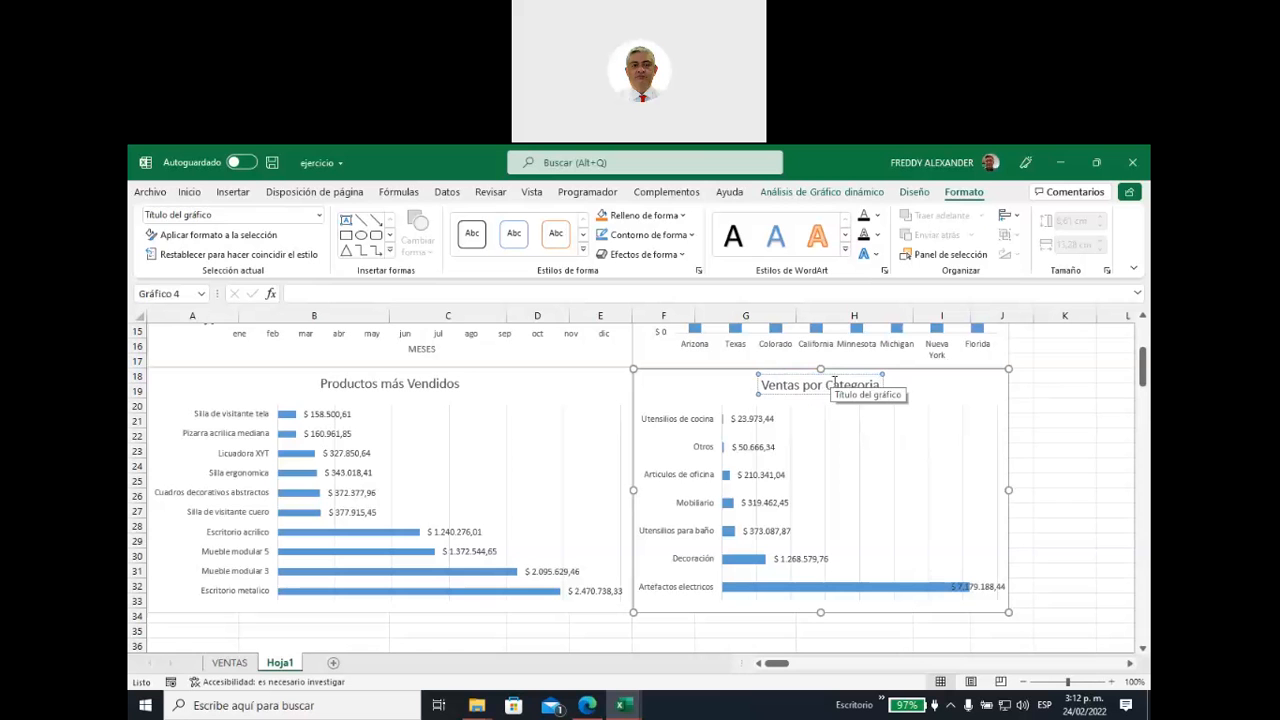
{"action": "left_click", "coordinate": [931, 394]}
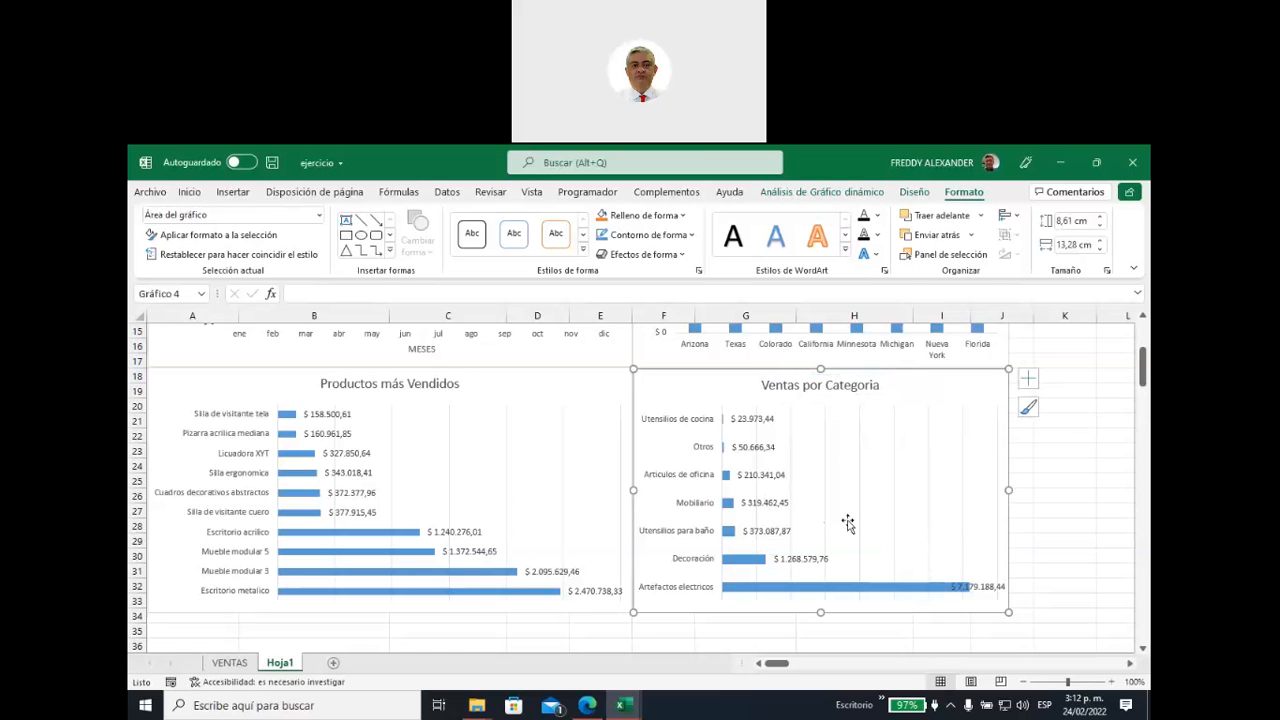
{"action": "left_click", "coordinate": [1086, 478]}
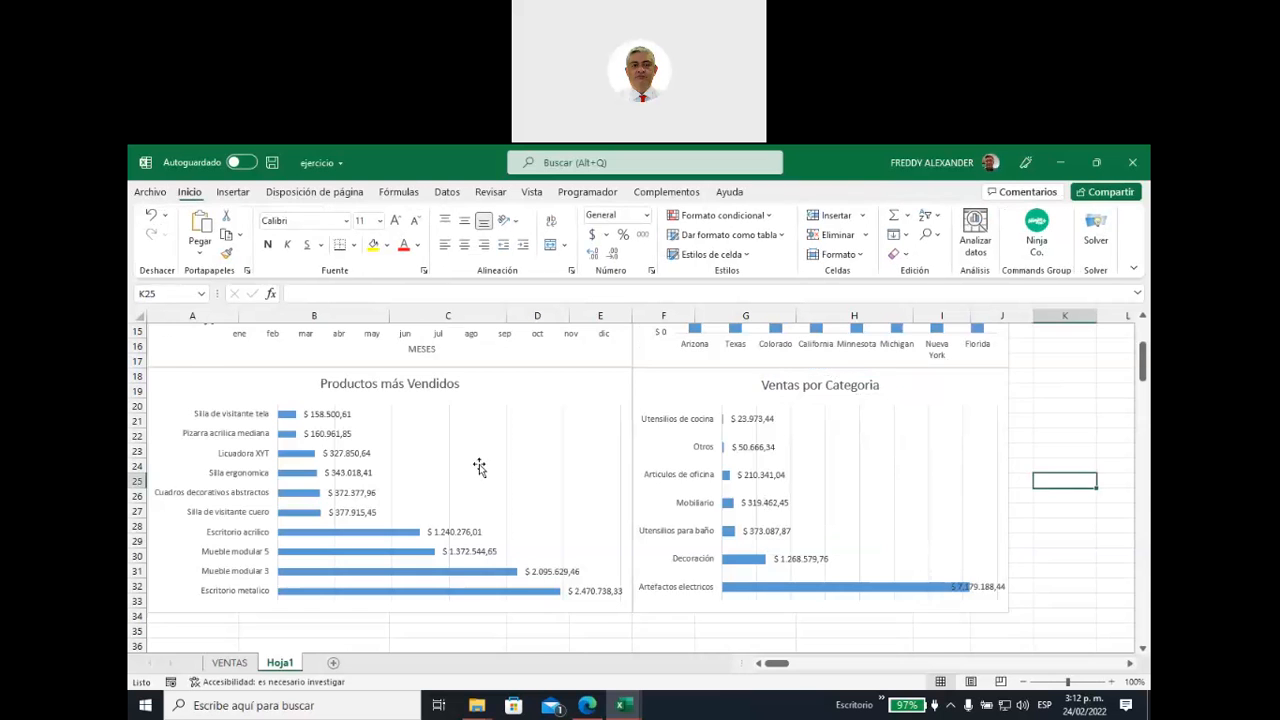
Step: Change the Total ventas Mensuales chart to the Línea con marcadores type
{"action": "scroll", "coordinate": [479, 467], "scroll_direction": "up", "scroll_amount": 5}
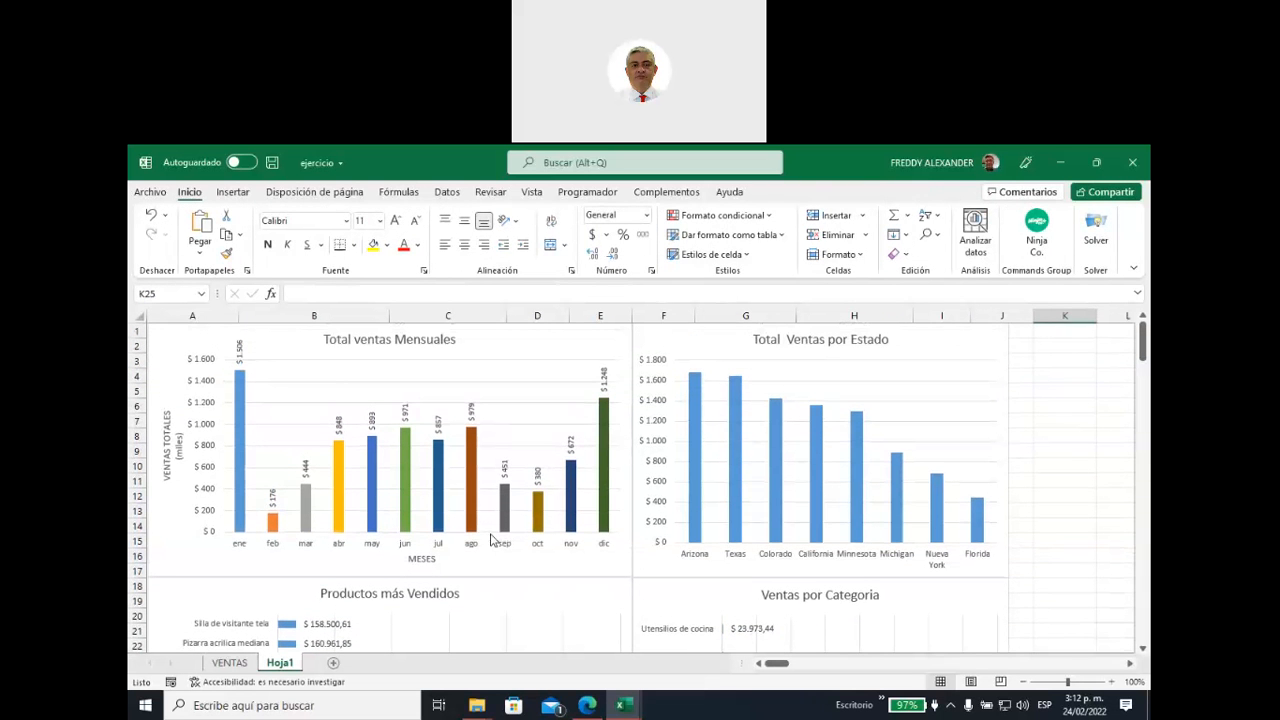
{"action": "left_click", "coordinate": [326, 412]}
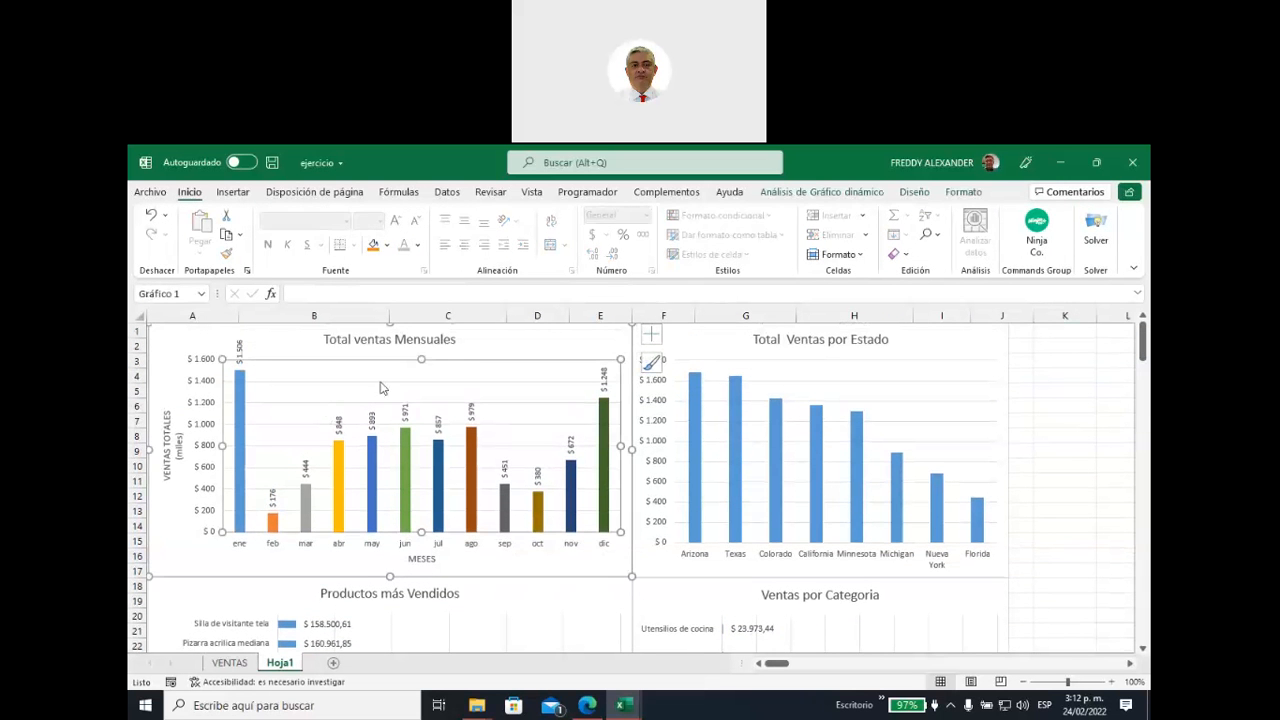
{"action": "left_click", "coordinate": [497, 340]}
{"action": "right_click", "coordinate": [497, 340]}
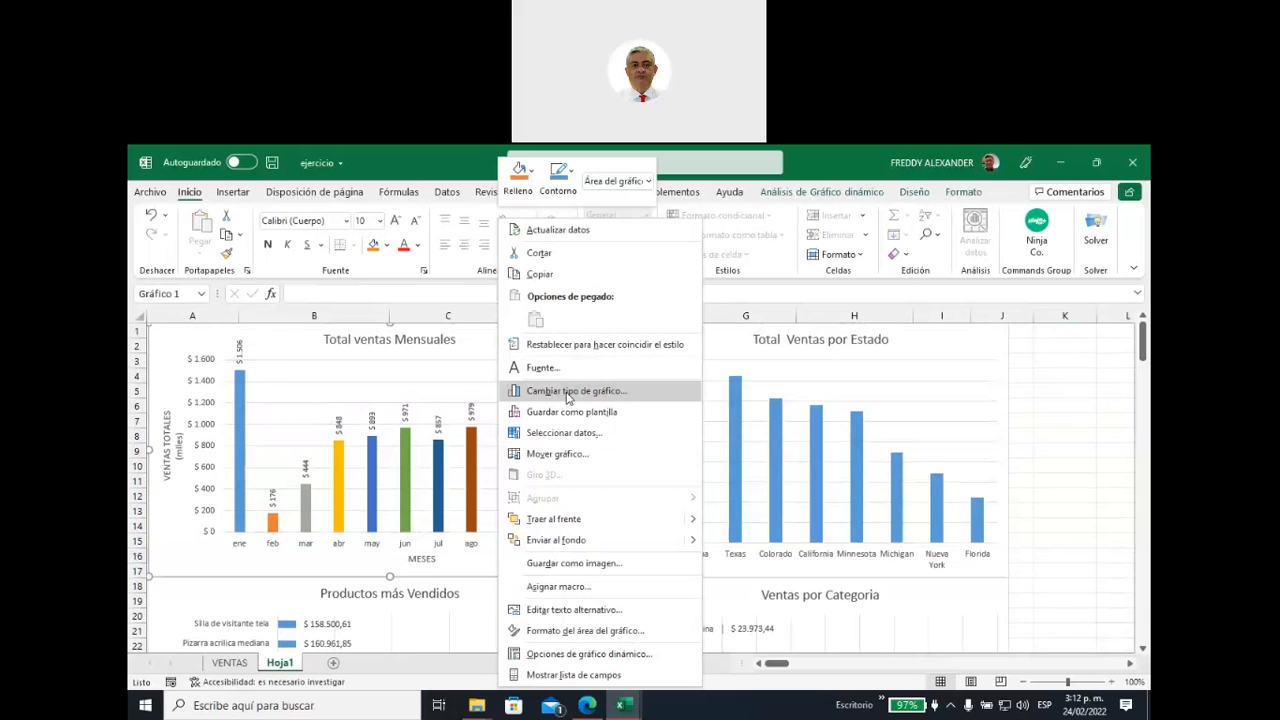
{"action": "left_click", "coordinate": [476, 348]}
{"action": "left_click", "coordinate": [910, 194]}
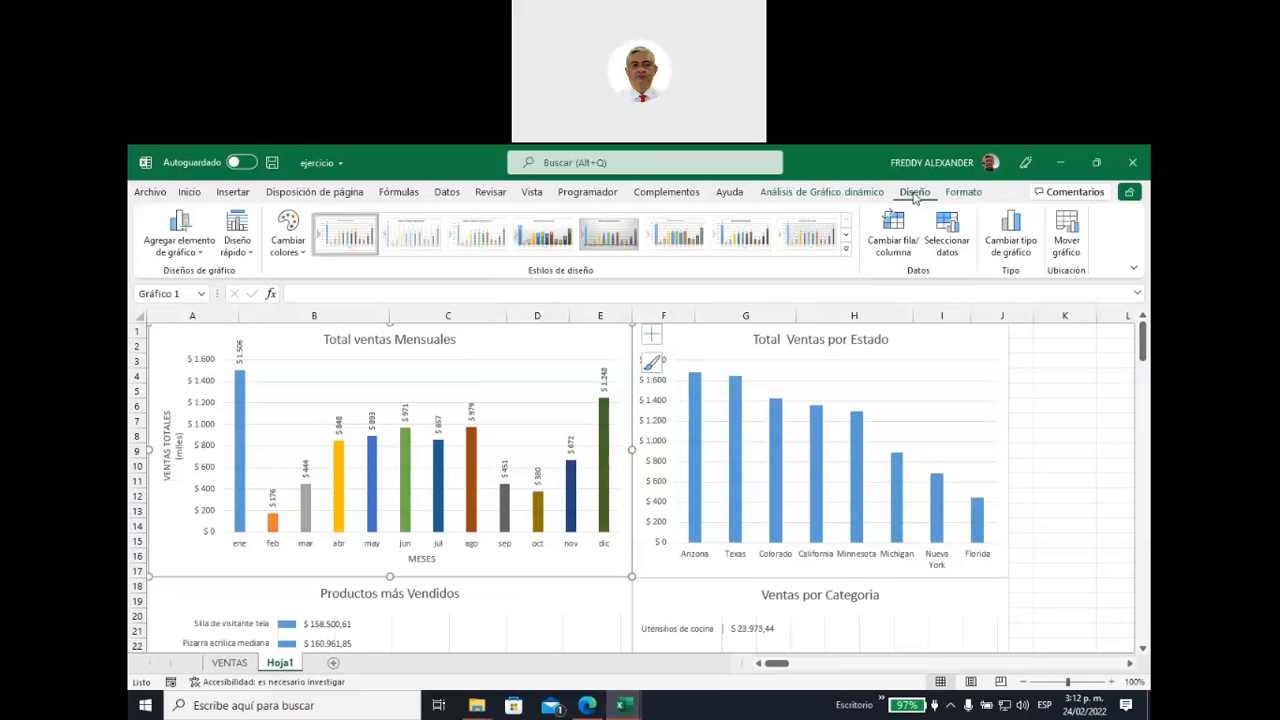
{"action": "left_click", "coordinate": [1010, 250]}
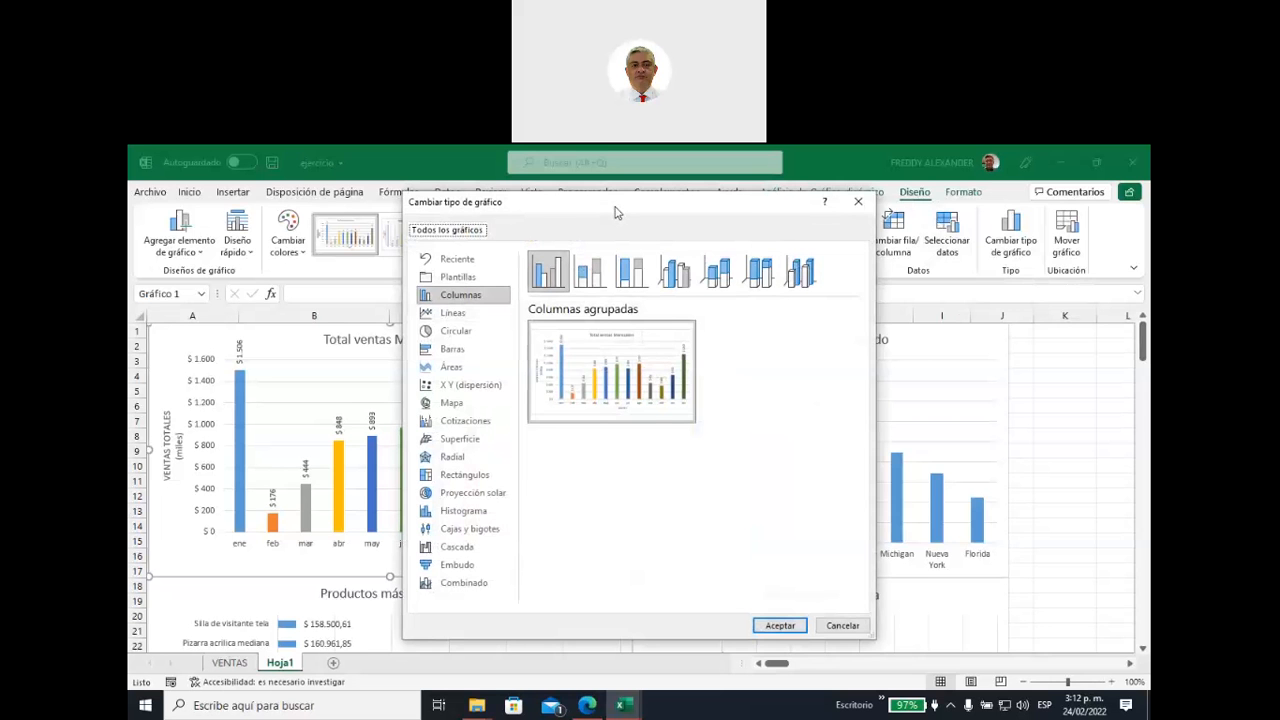
{"action": "left_click_drag", "start_coordinate": [617, 212], "coordinate": [857, 271]}
{"action": "left_click", "coordinate": [693, 376]}
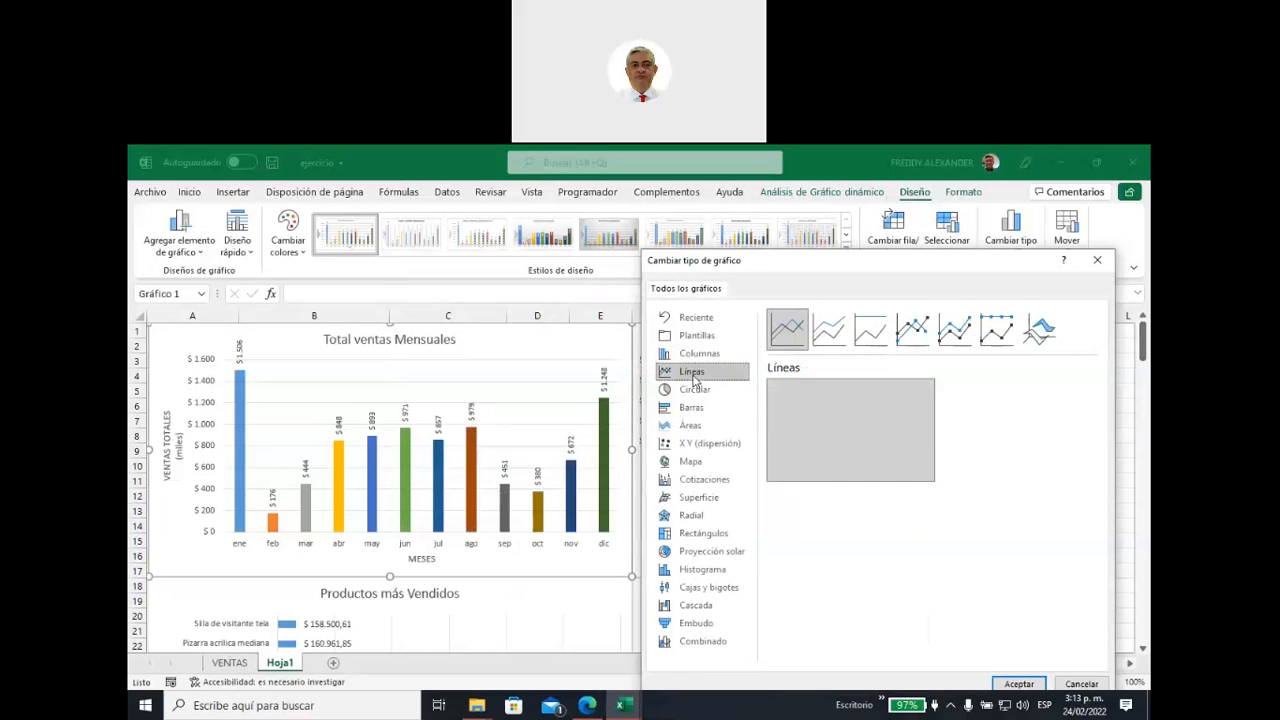
{"action": "mouse_move", "coordinate": [882, 462]}
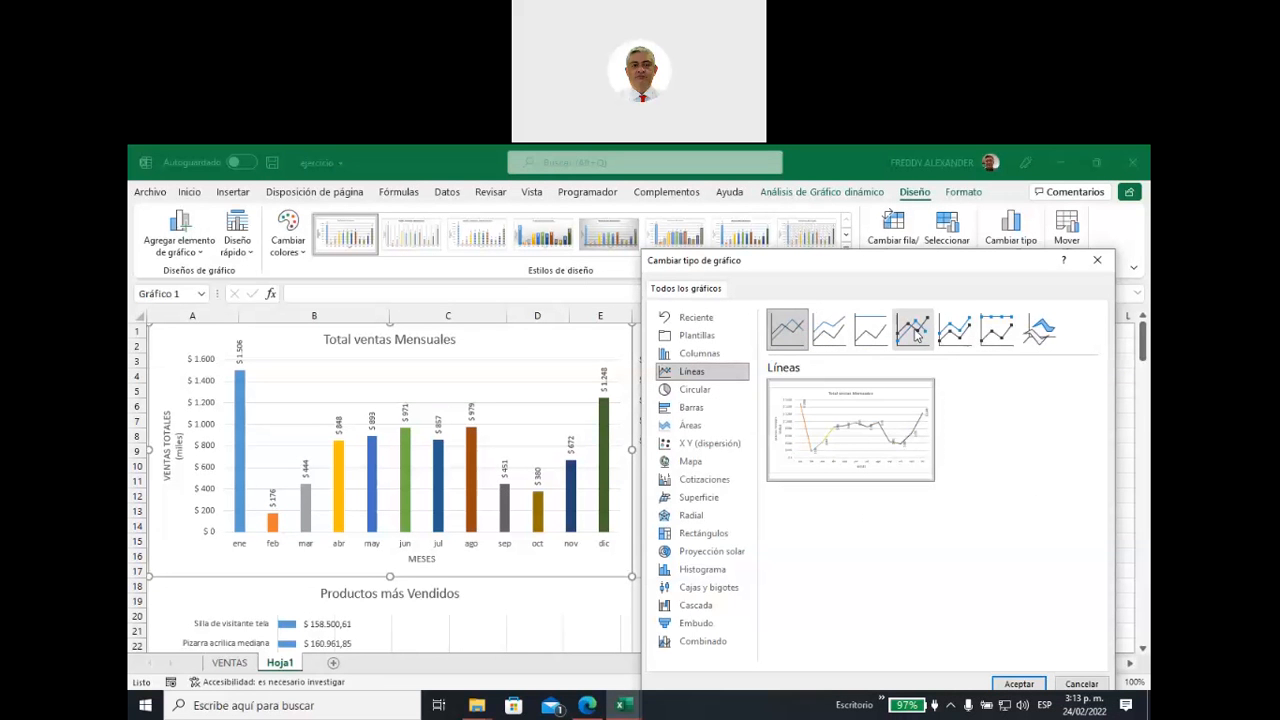
{"action": "left_click", "coordinate": [914, 333]}
{"action": "mouse_move", "coordinate": [899, 410]}
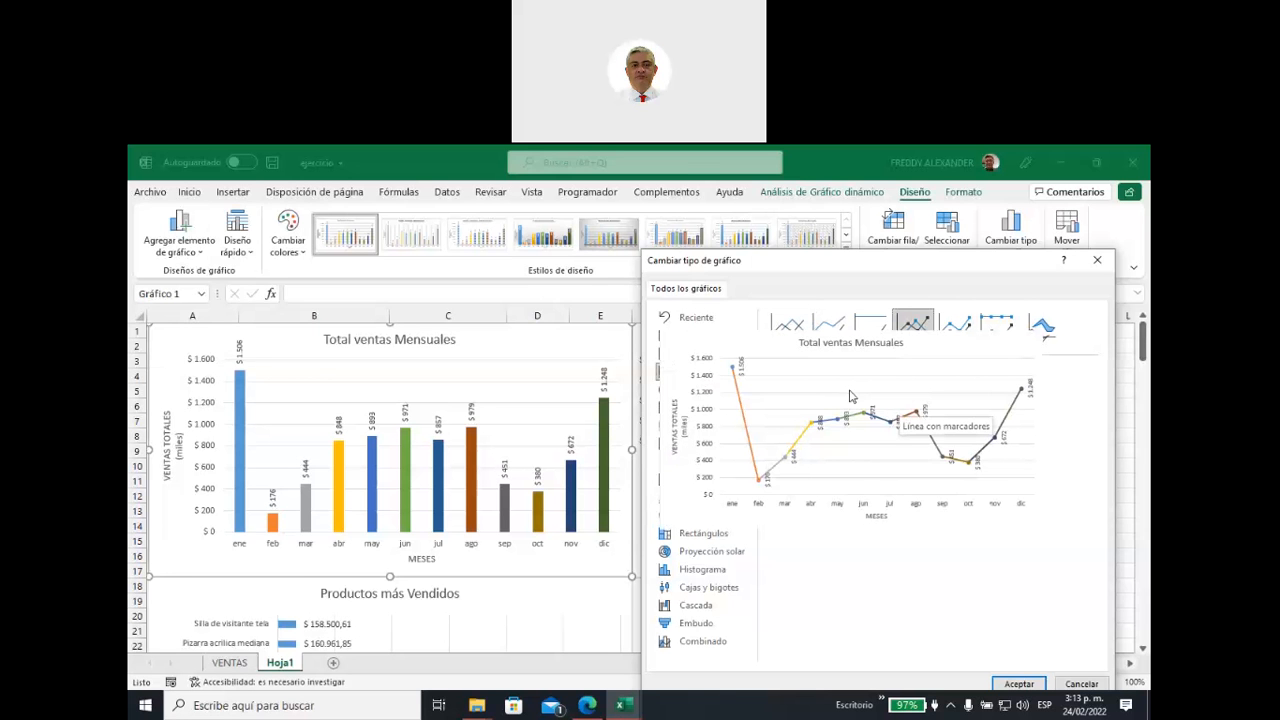
{"action": "left_click", "coordinate": [1042, 340]}
{"action": "left_click", "coordinate": [998, 336]}
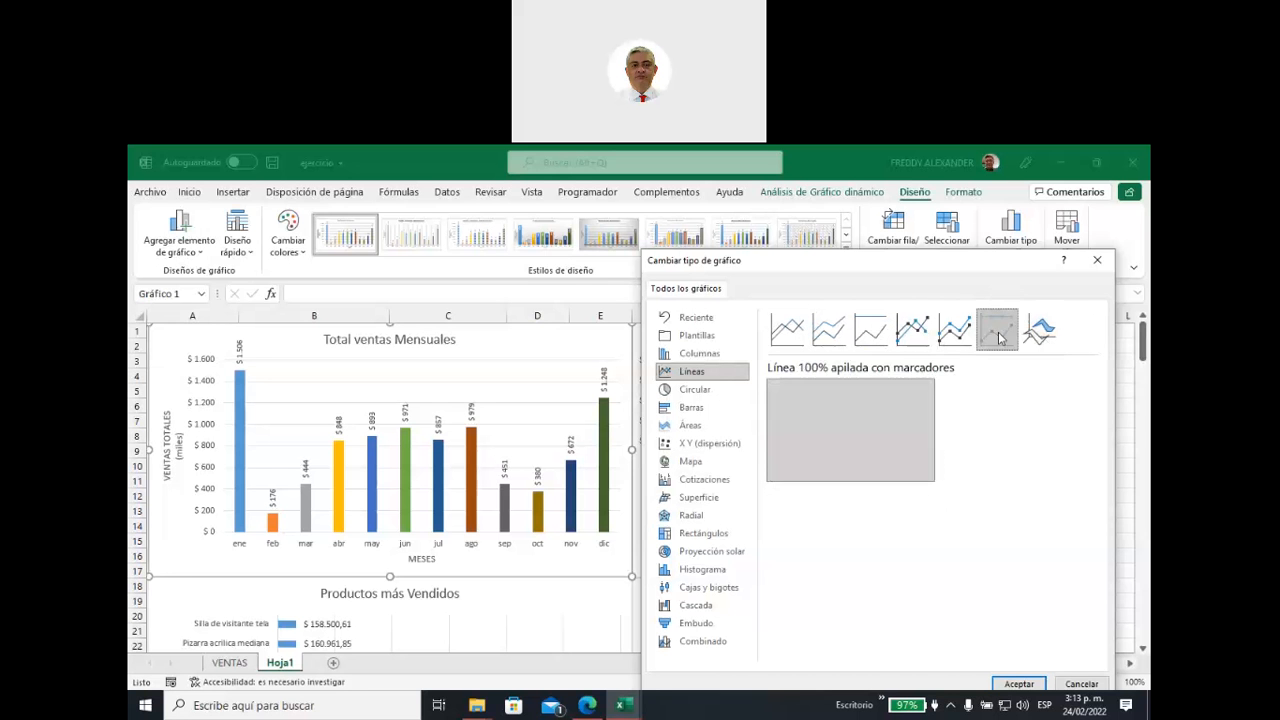
{"action": "left_click", "coordinate": [957, 339]}
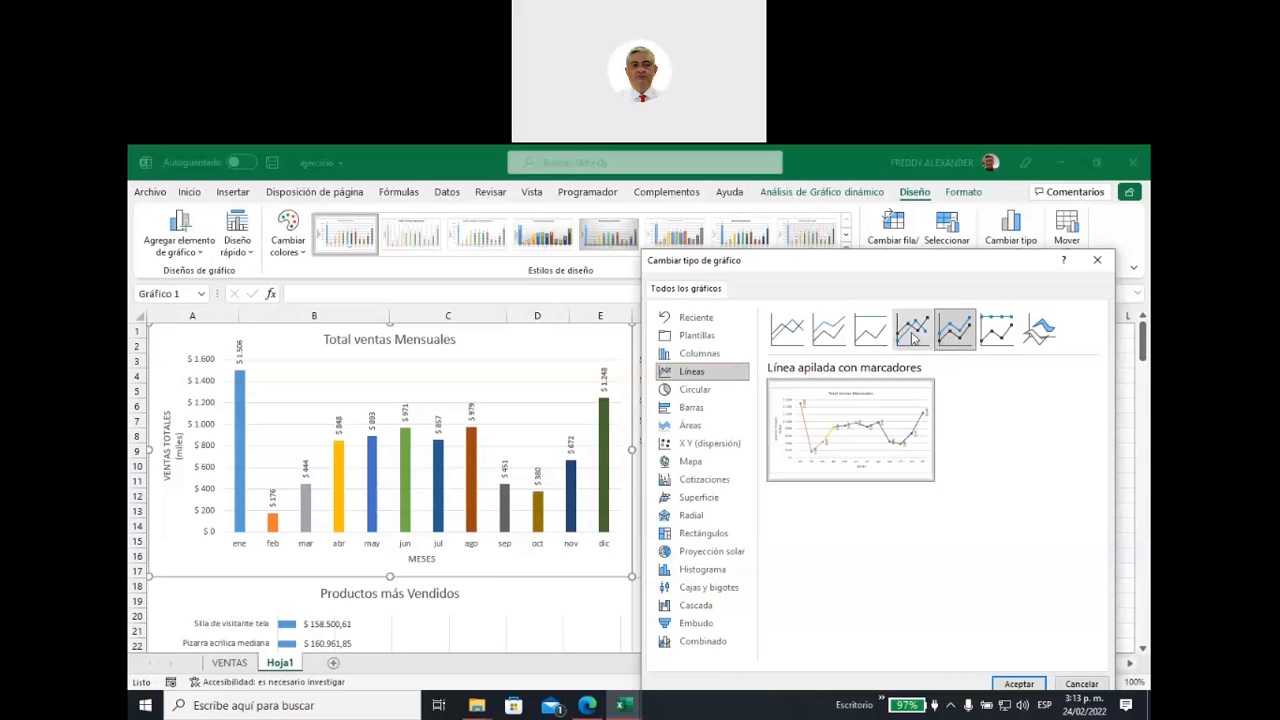
{"action": "left_click", "coordinate": [913, 340]}
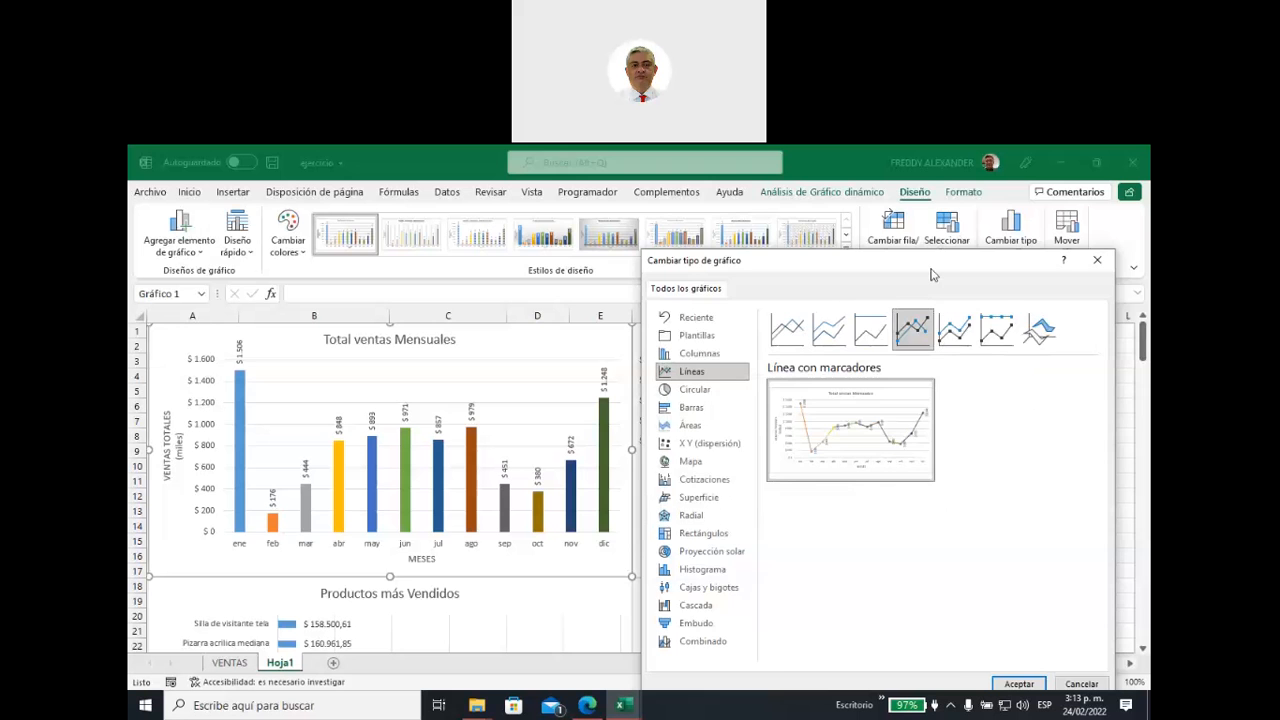
{"action": "left_click_drag", "start_coordinate": [930, 272], "coordinate": [883, 229]}
{"action": "left_click", "coordinate": [962, 636]}
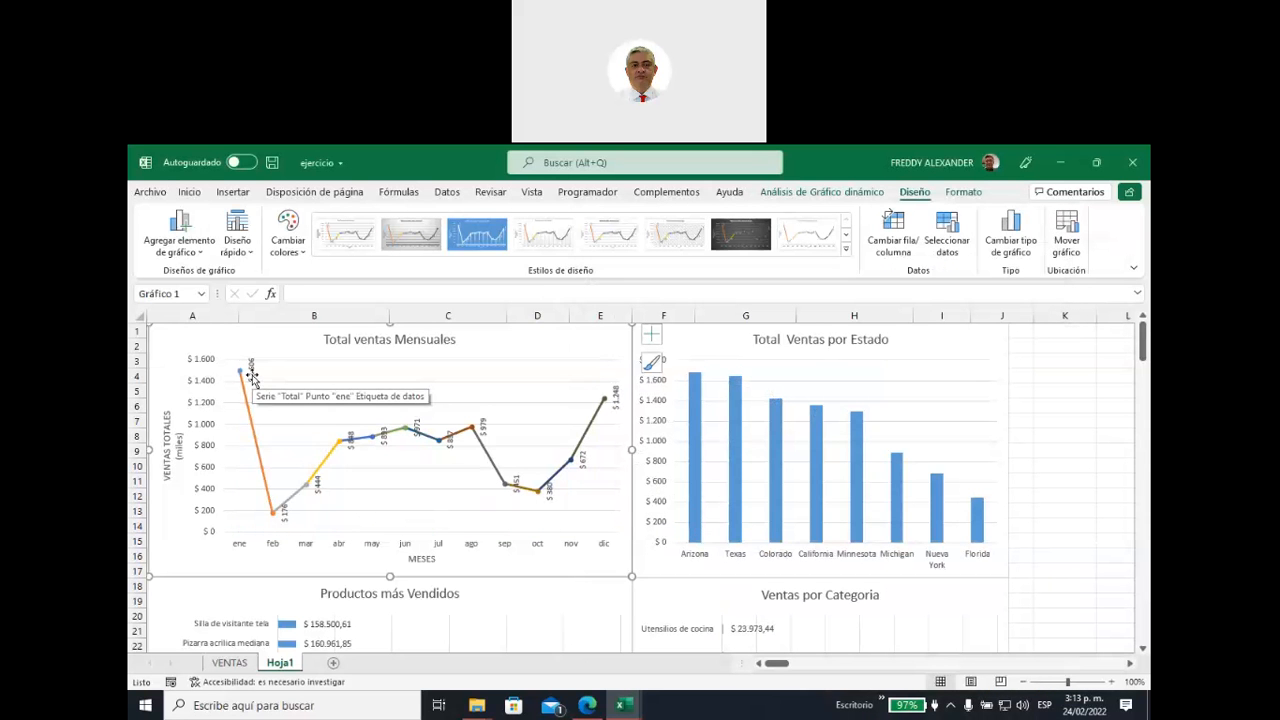
Step: Position the data labels of the Total ventas Mensuales chart above the points with the Encima option
{"action": "left_click", "coordinate": [651, 335]}
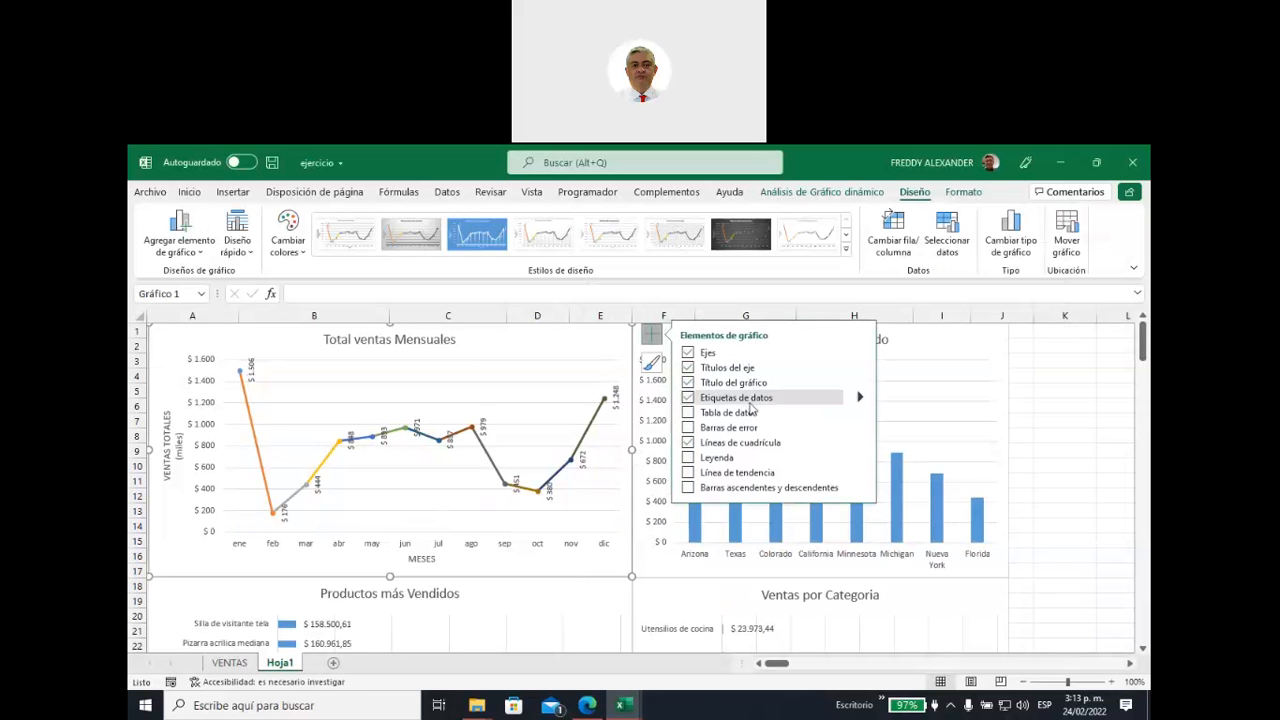
{"action": "left_click", "coordinate": [860, 400]}
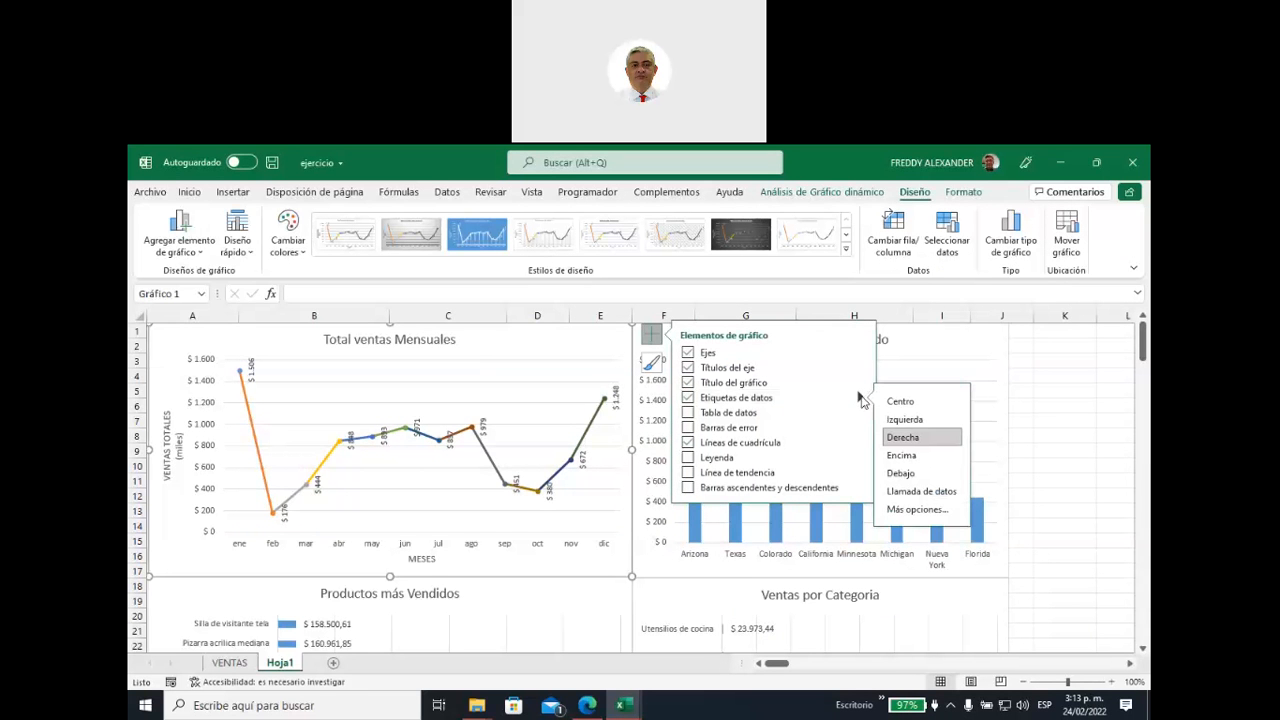
{"action": "left_click", "coordinate": [912, 458]}
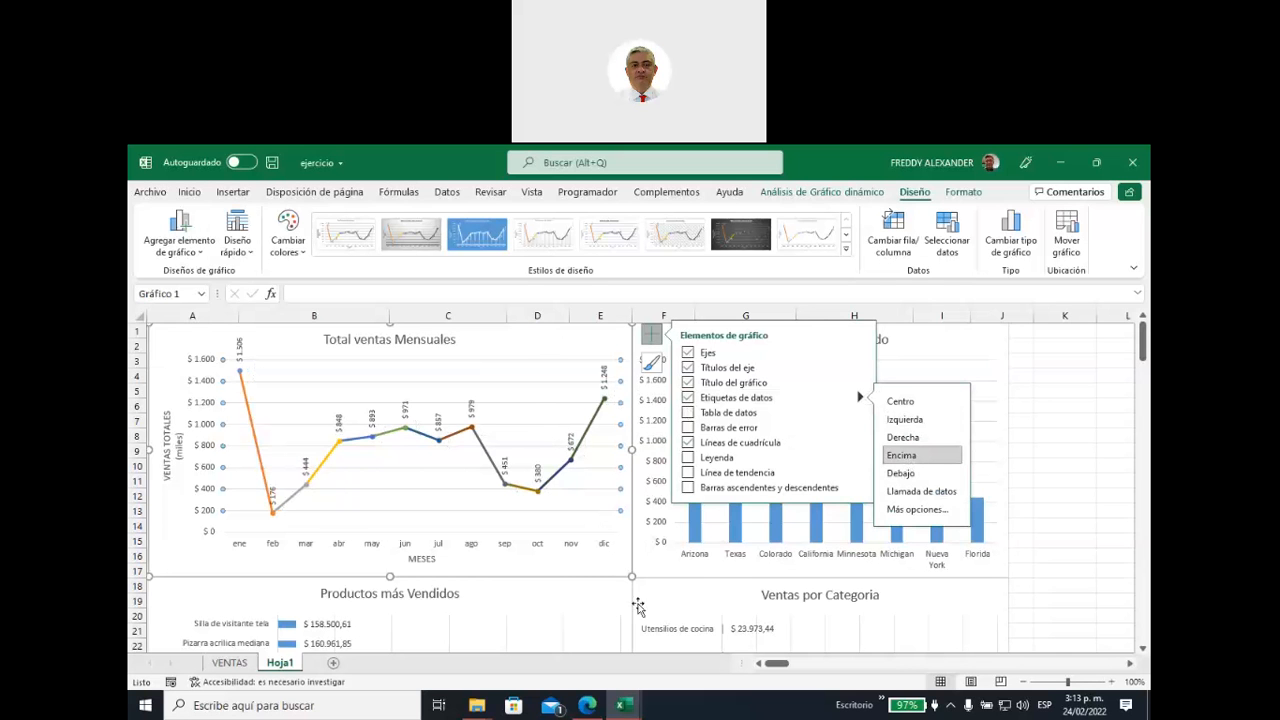
{"action": "left_click", "coordinate": [650, 338]}
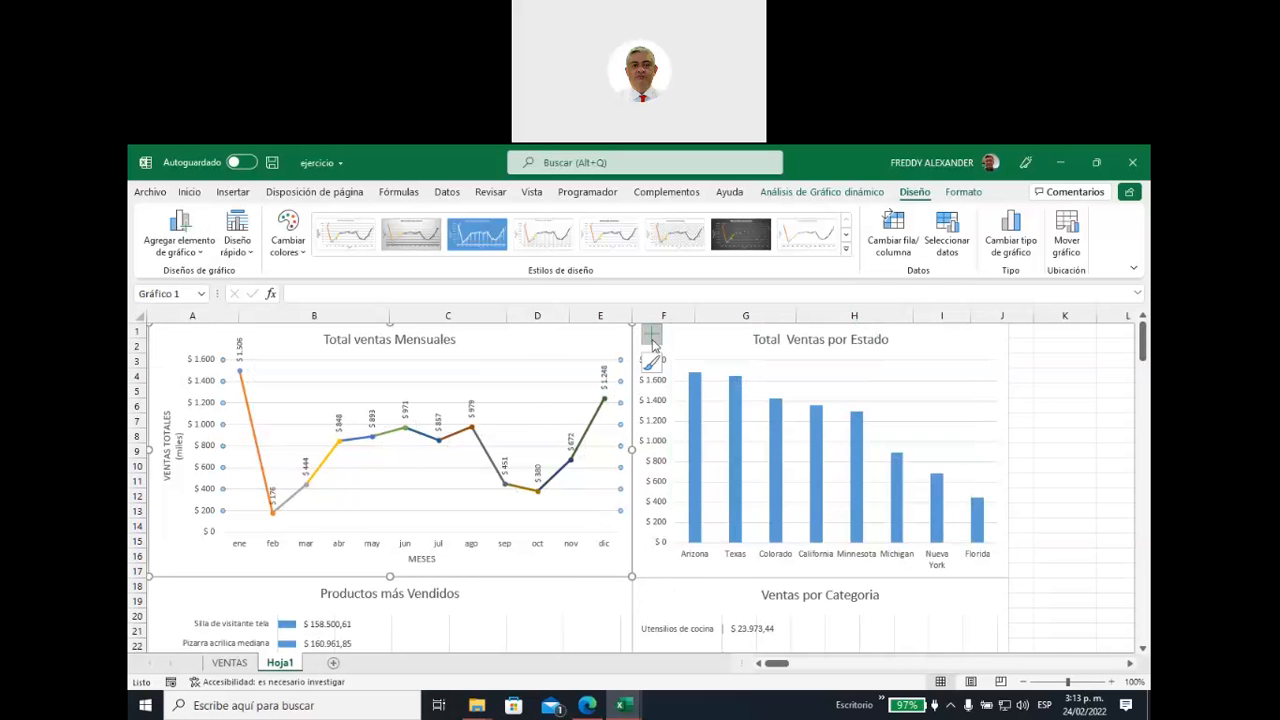
{"action": "left_click", "coordinate": [1066, 423]}
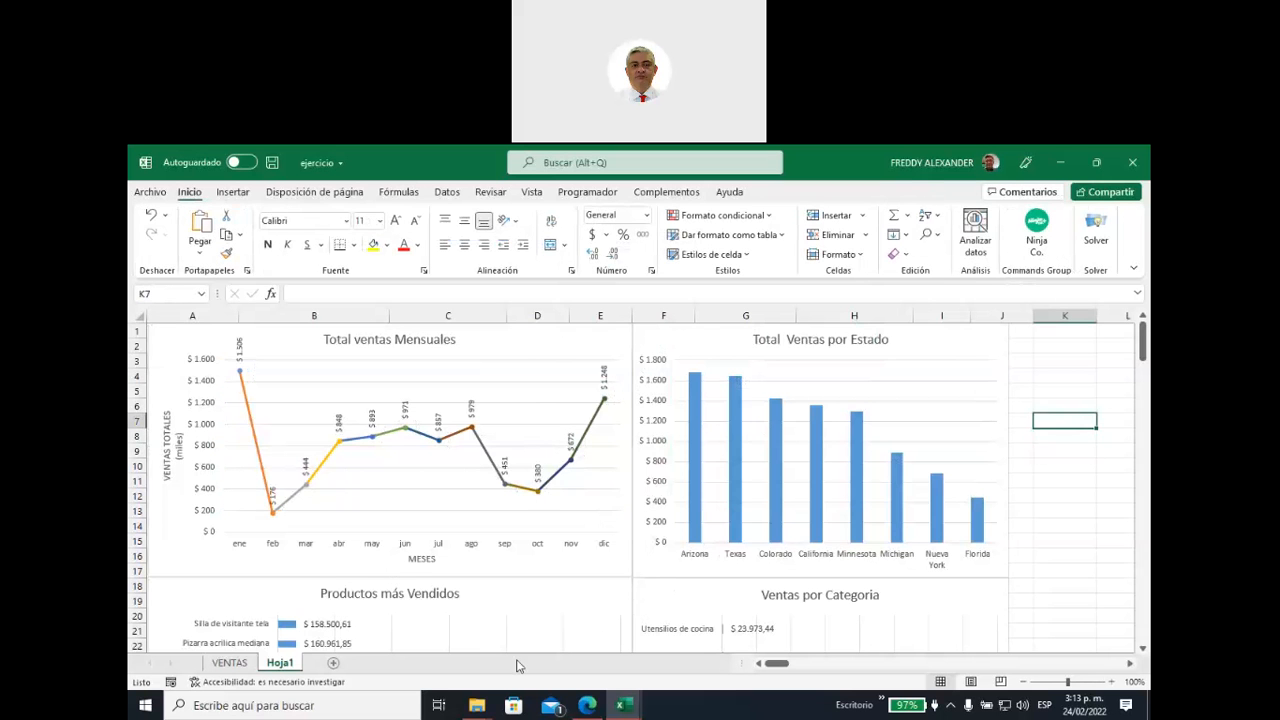
Step: Give each column of the Total Ventas por Estado chart its own colour by enabling Variar colores entre puntos for the series
{"action": "scroll", "coordinate": [573, 607], "scroll_direction": "down", "scroll_amount": 2}
{"action": "scroll", "coordinate": [573, 607], "scroll_direction": "up", "scroll_amount": 2}
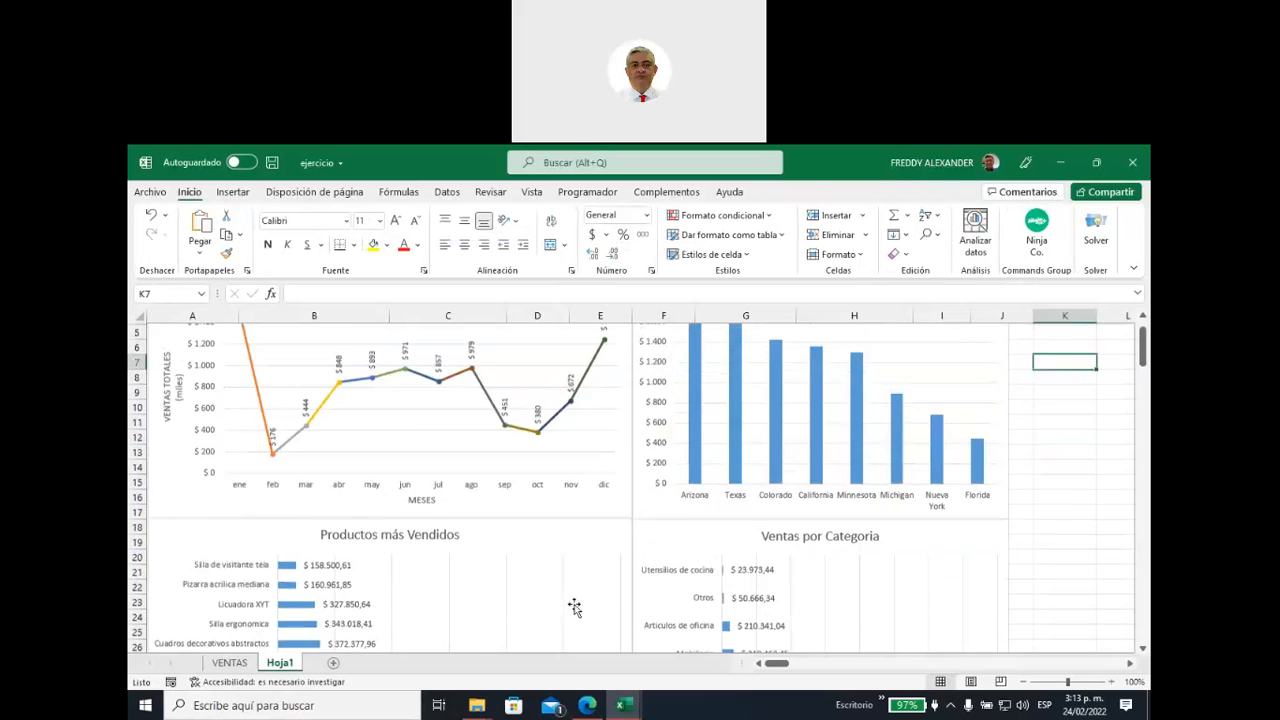
{"action": "left_click", "coordinate": [781, 455]}
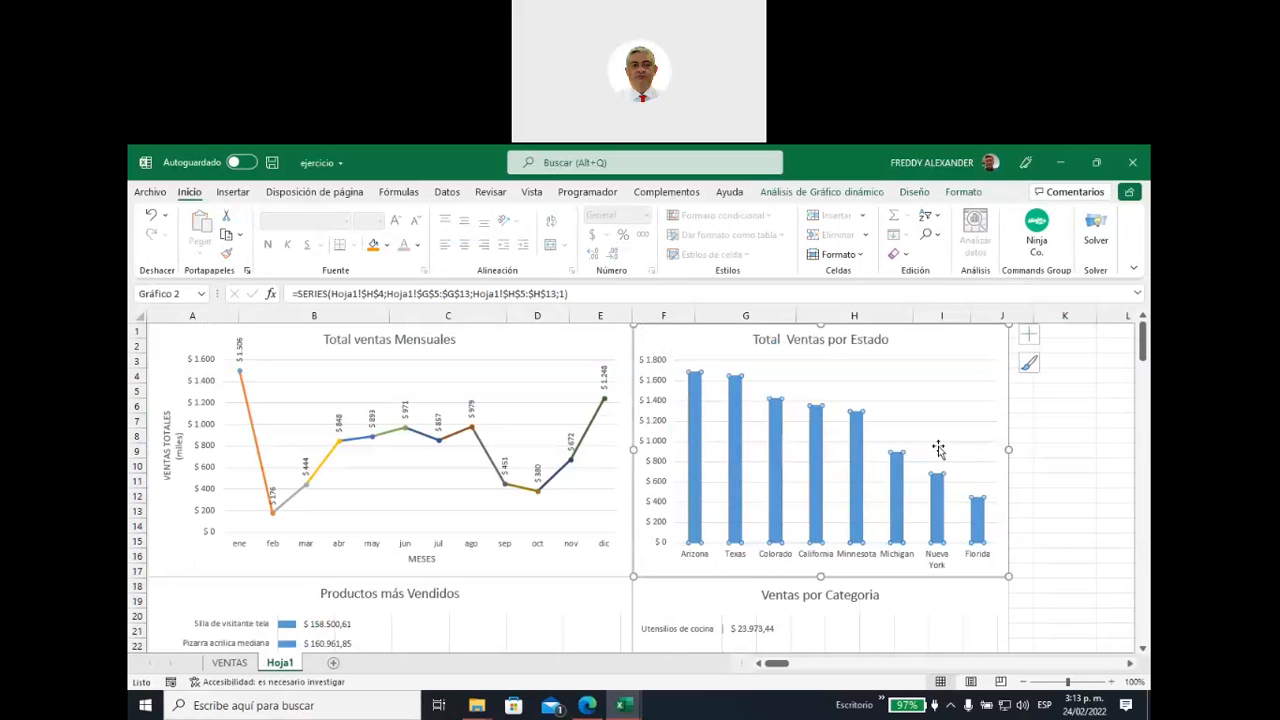
{"action": "right_click", "coordinate": [862, 455]}
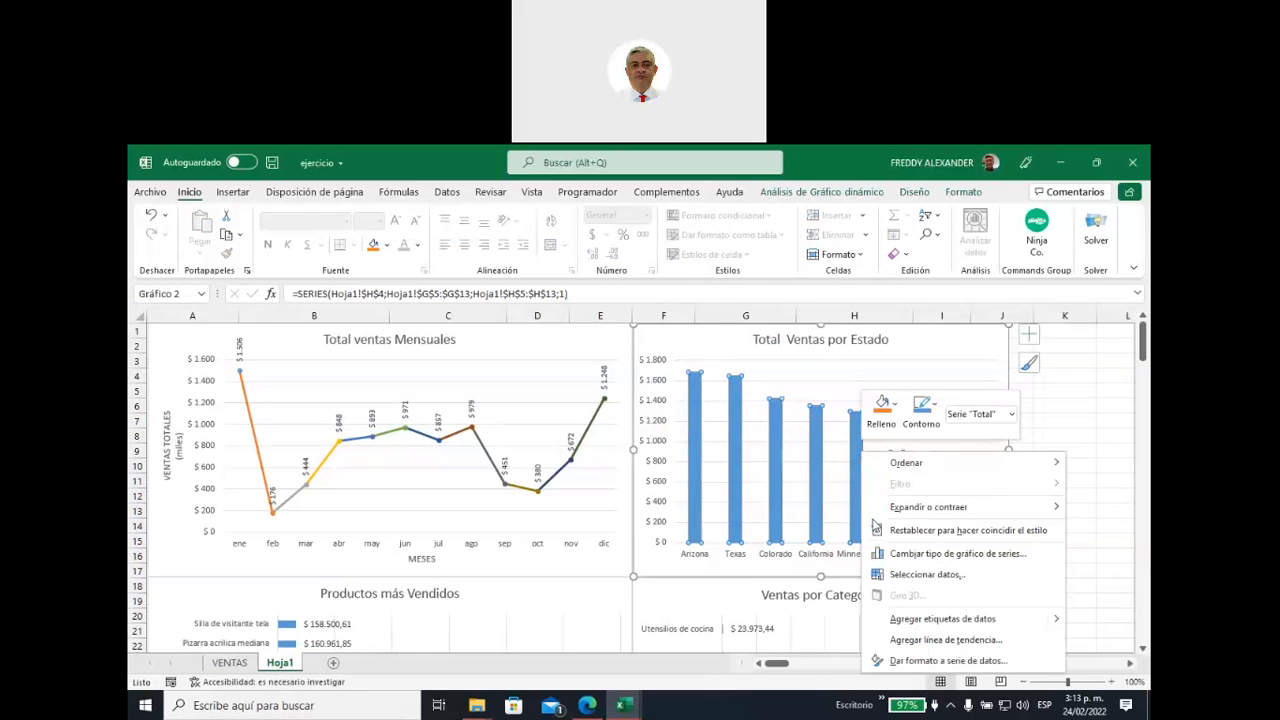
{"action": "left_click", "coordinate": [927, 663]}
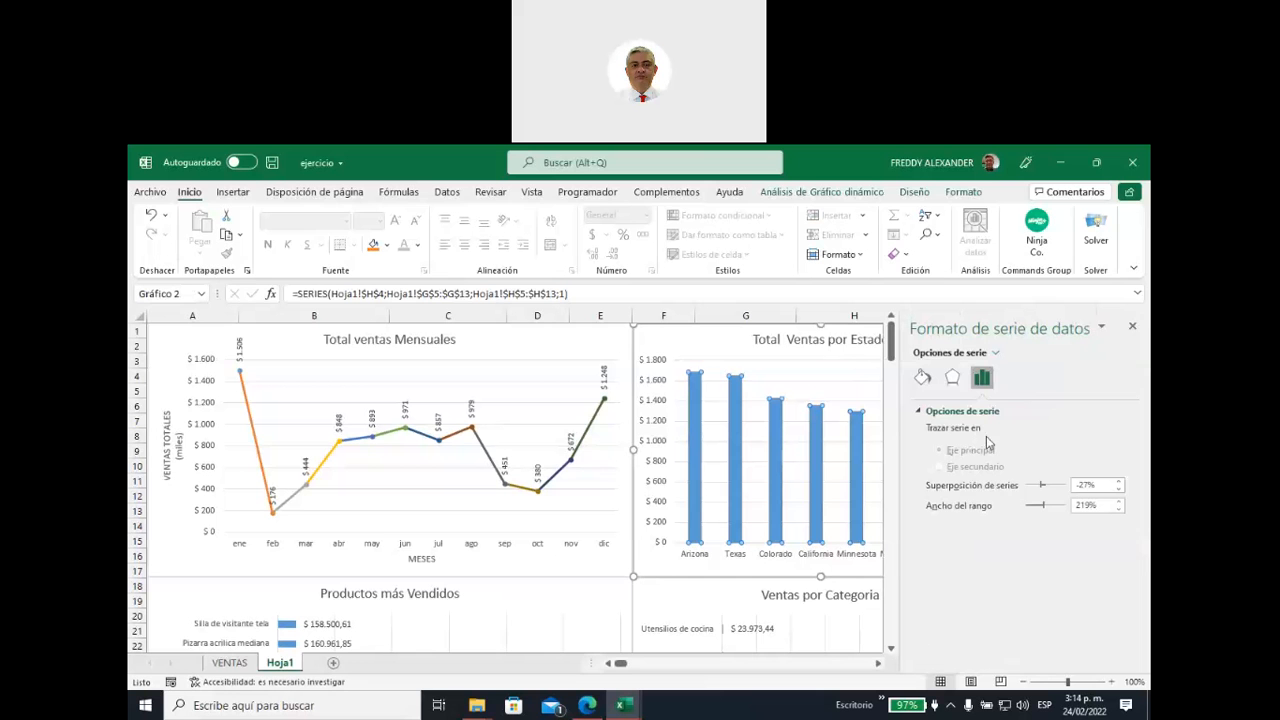
{"action": "left_click", "coordinate": [923, 380]}
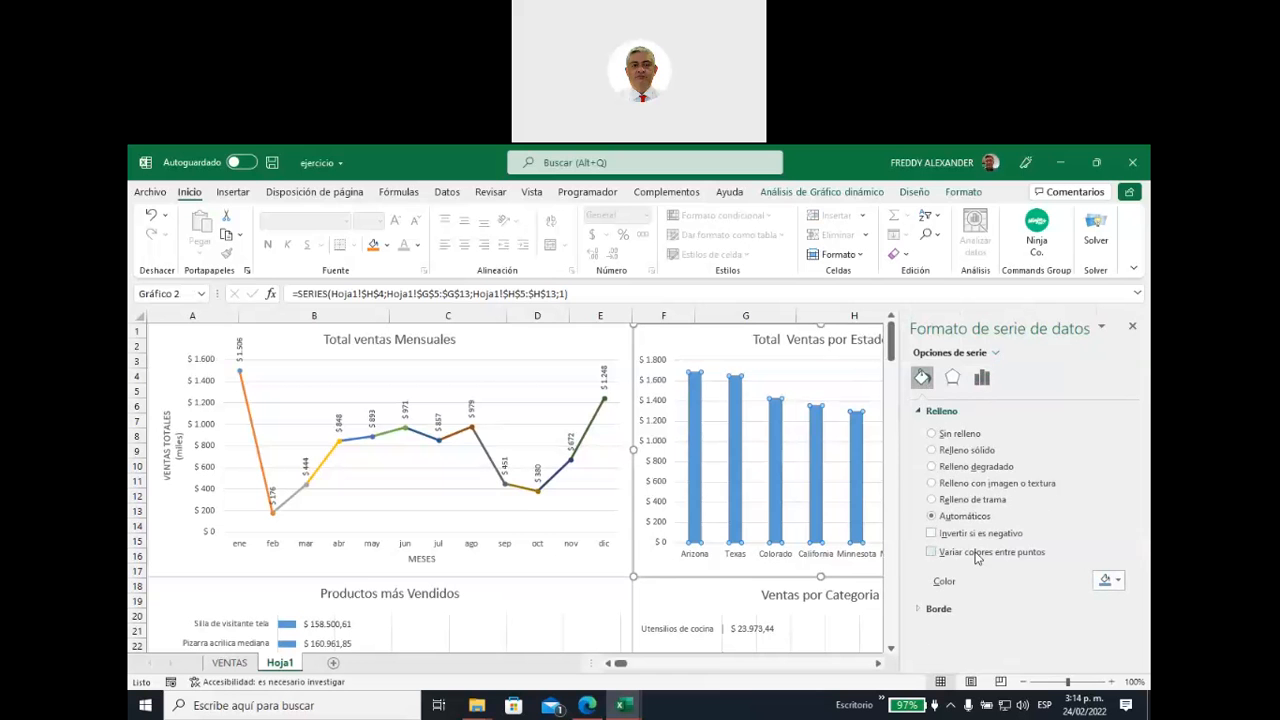
{"action": "left_click", "coordinate": [931, 552]}
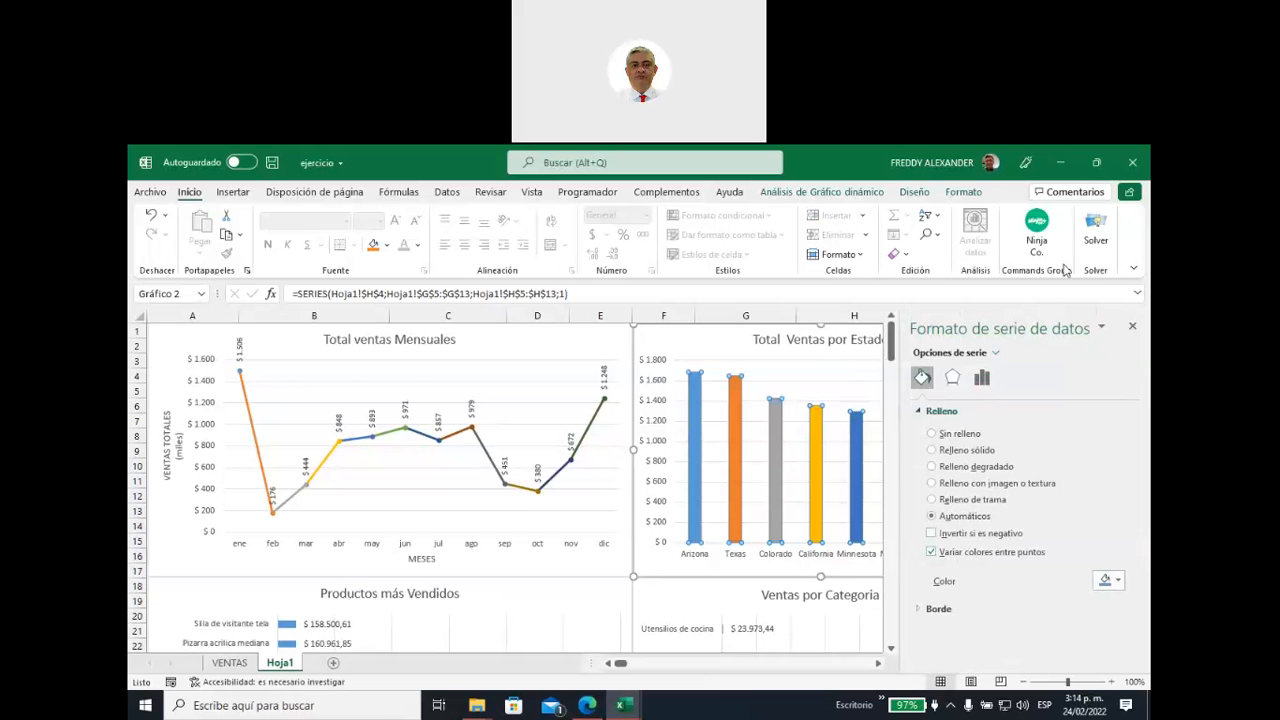
{"action": "left_click", "coordinate": [1132, 326]}
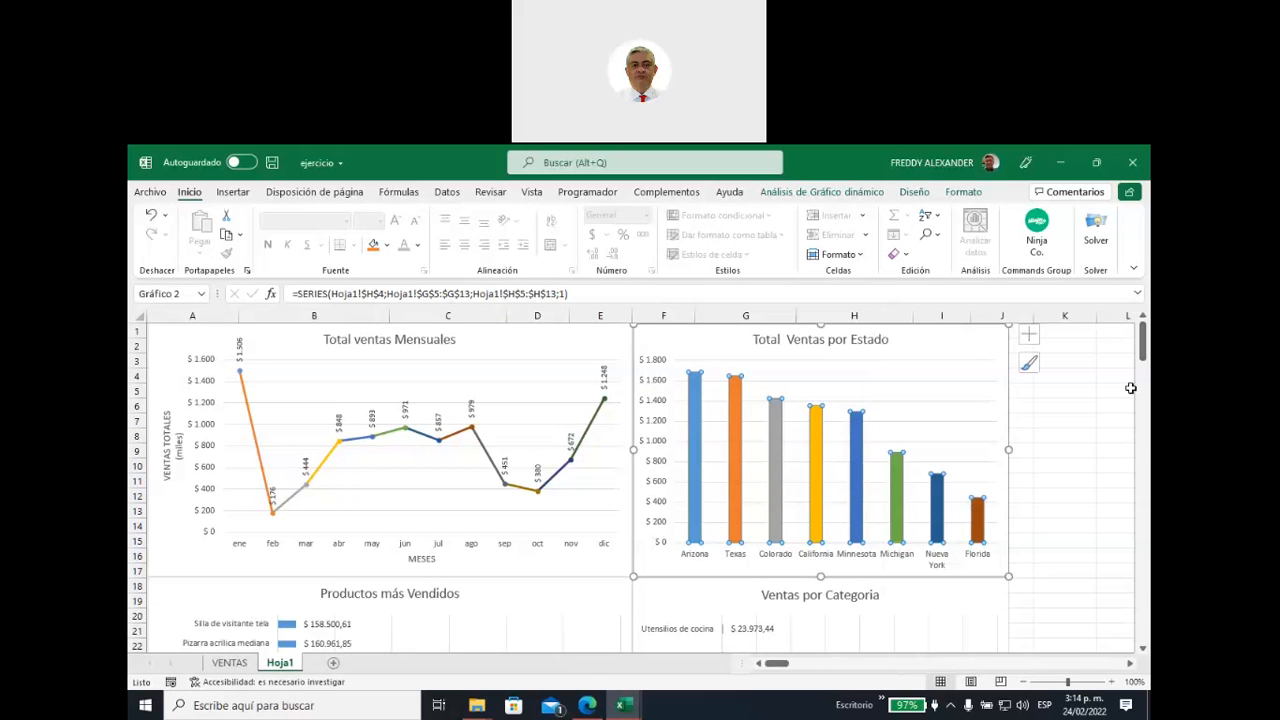
{"action": "left_click", "coordinate": [1077, 418]}
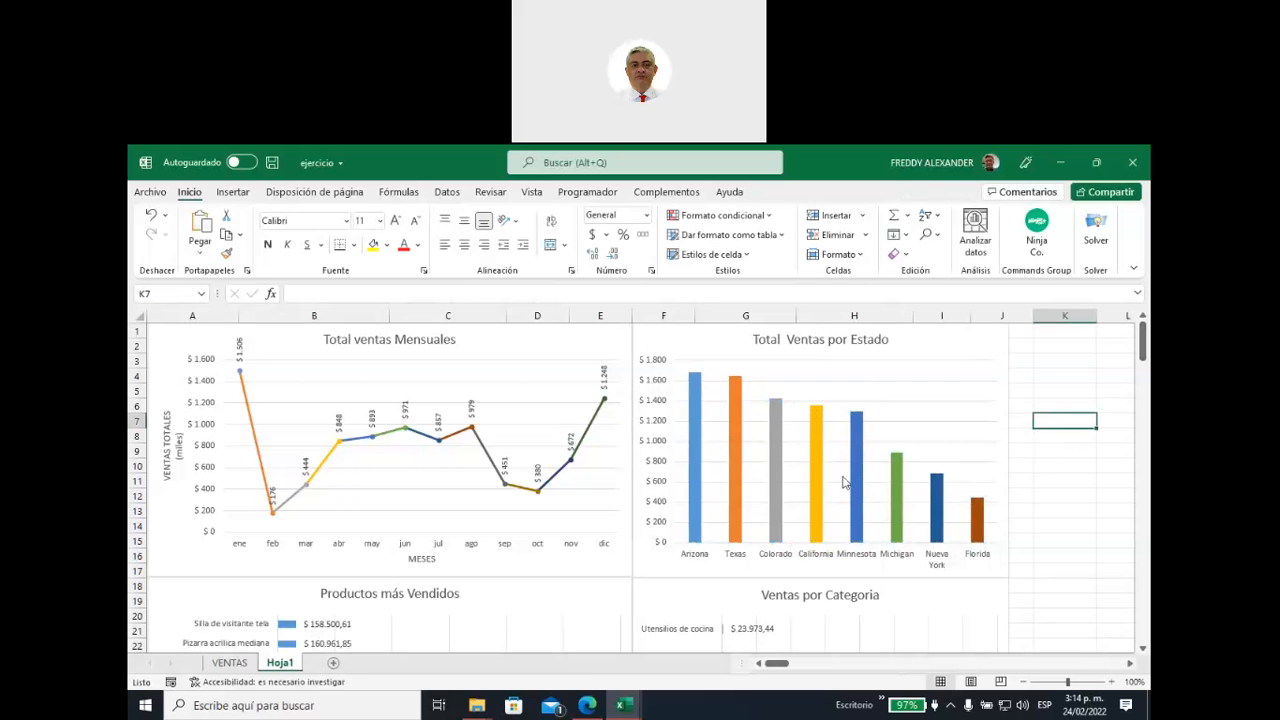
{"action": "scroll", "coordinate": [484, 511], "scroll_direction": "down", "scroll_amount": 1}
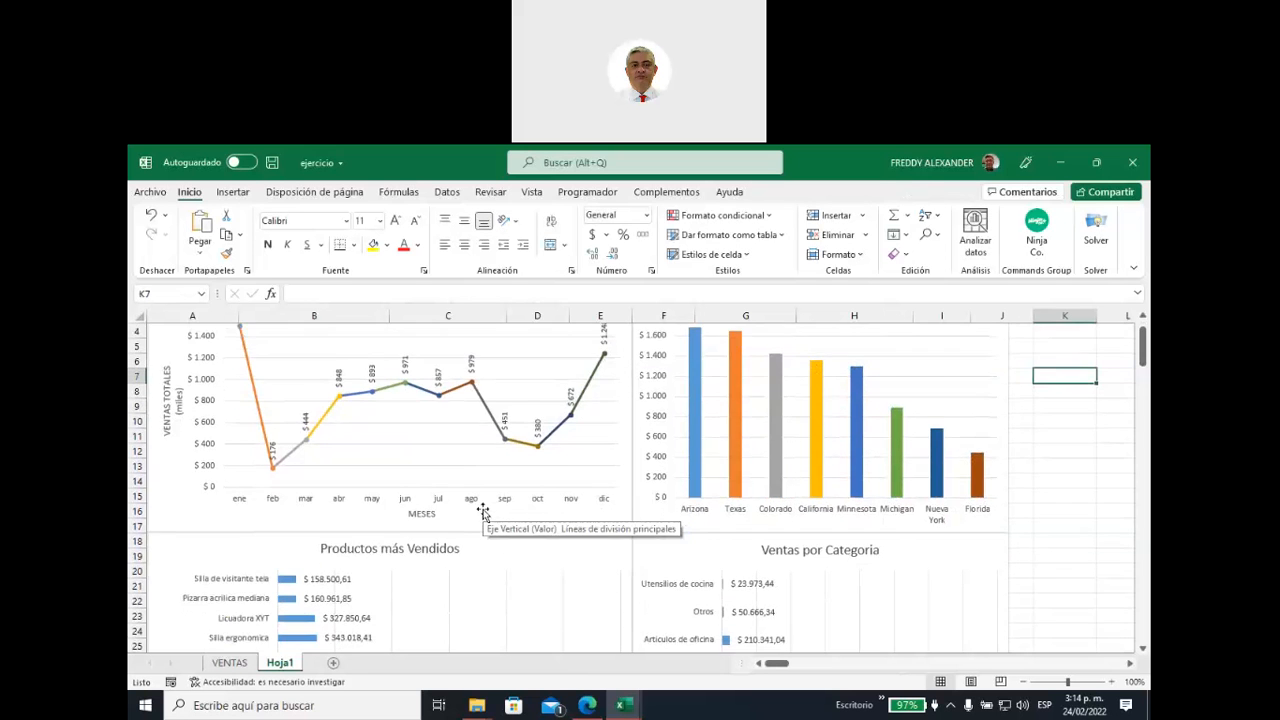
{"action": "scroll", "coordinate": [483, 512], "scroll_direction": "down", "scroll_amount": 4}
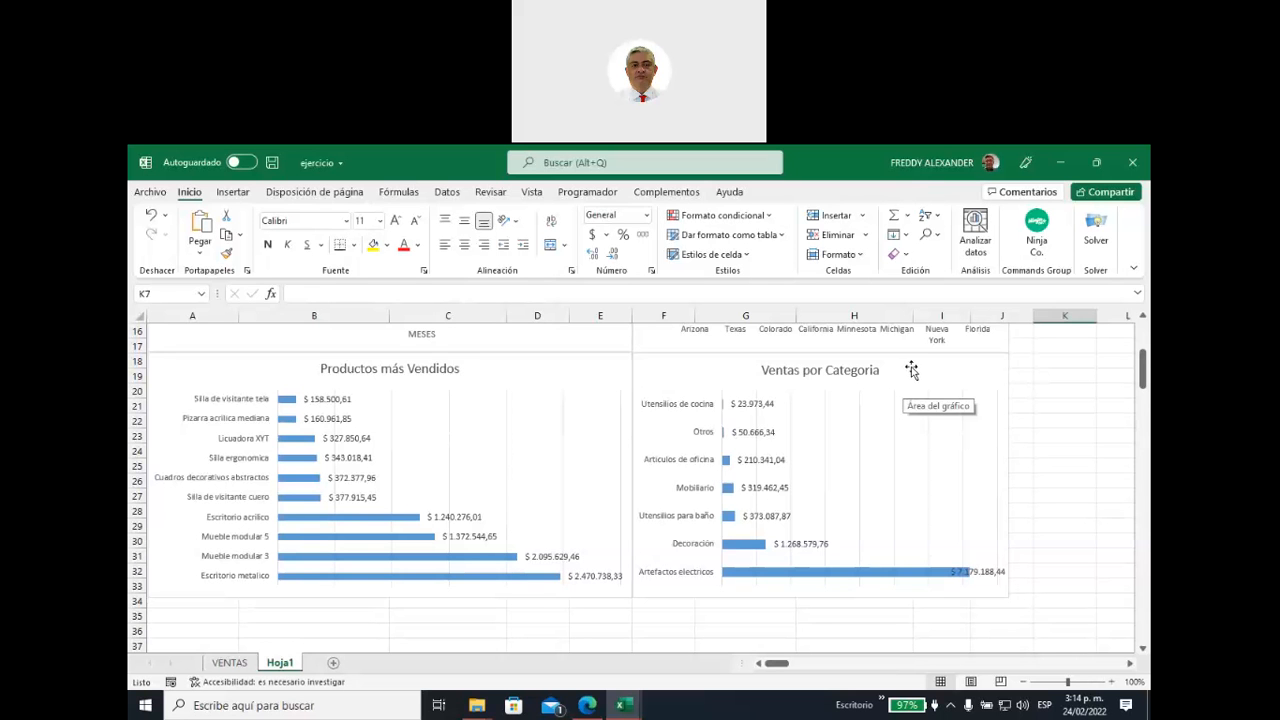
Step: Delete the Ventas por Categoria bar chart and show the category pivot table's sales values as % del total general
{"action": "left_click_drag", "start_coordinate": [911, 370], "coordinate": [545, 402]}
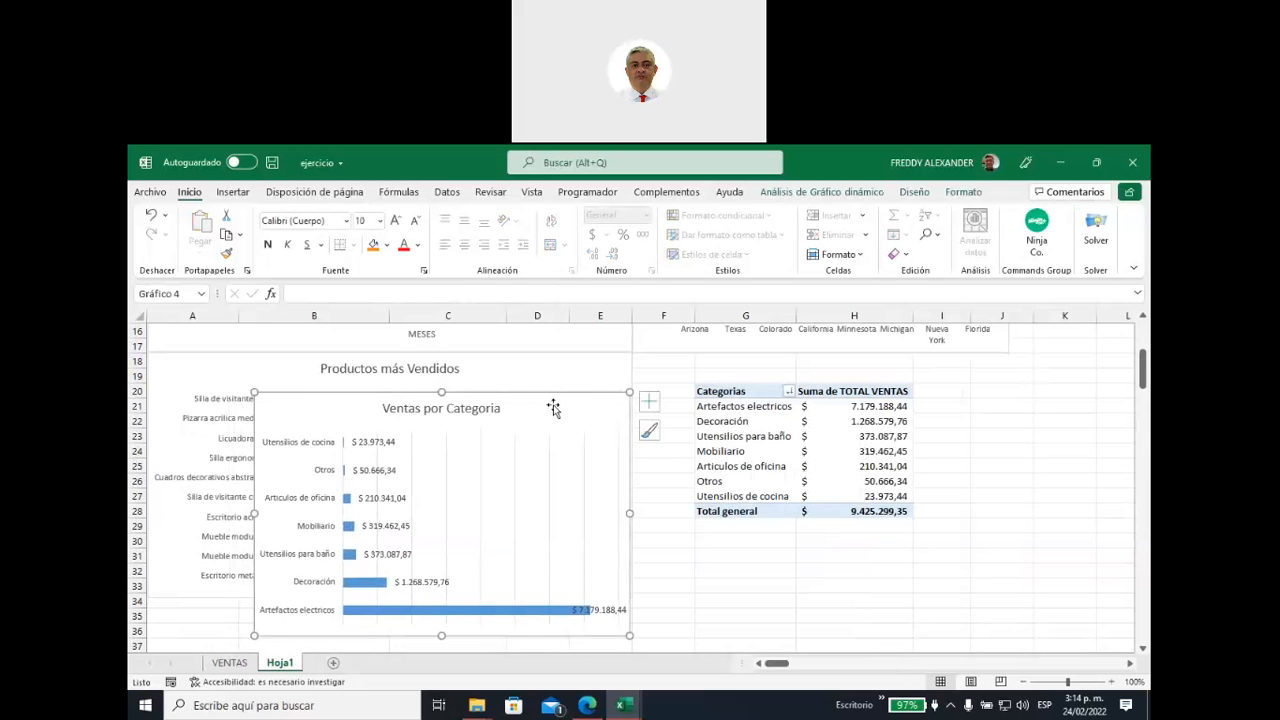
{"action": "key", "text": "Delete"}
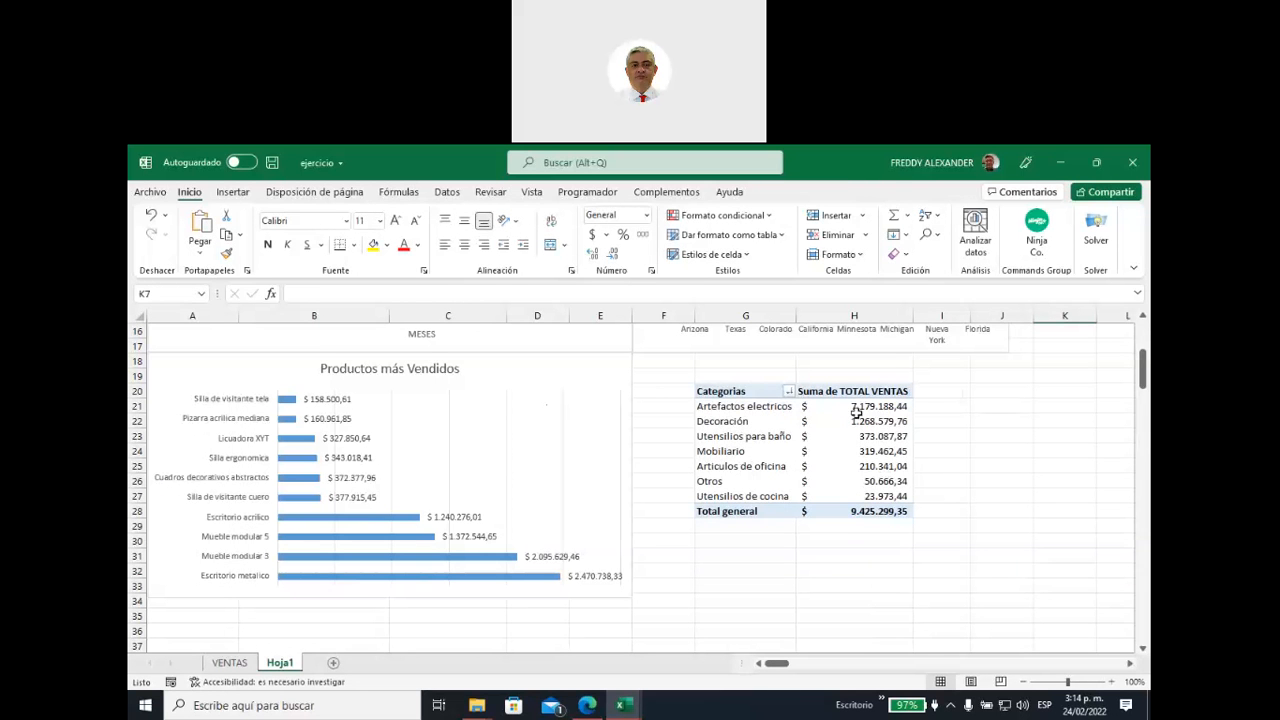
{"action": "left_click_drag", "start_coordinate": [857, 406], "coordinate": [857, 508]}
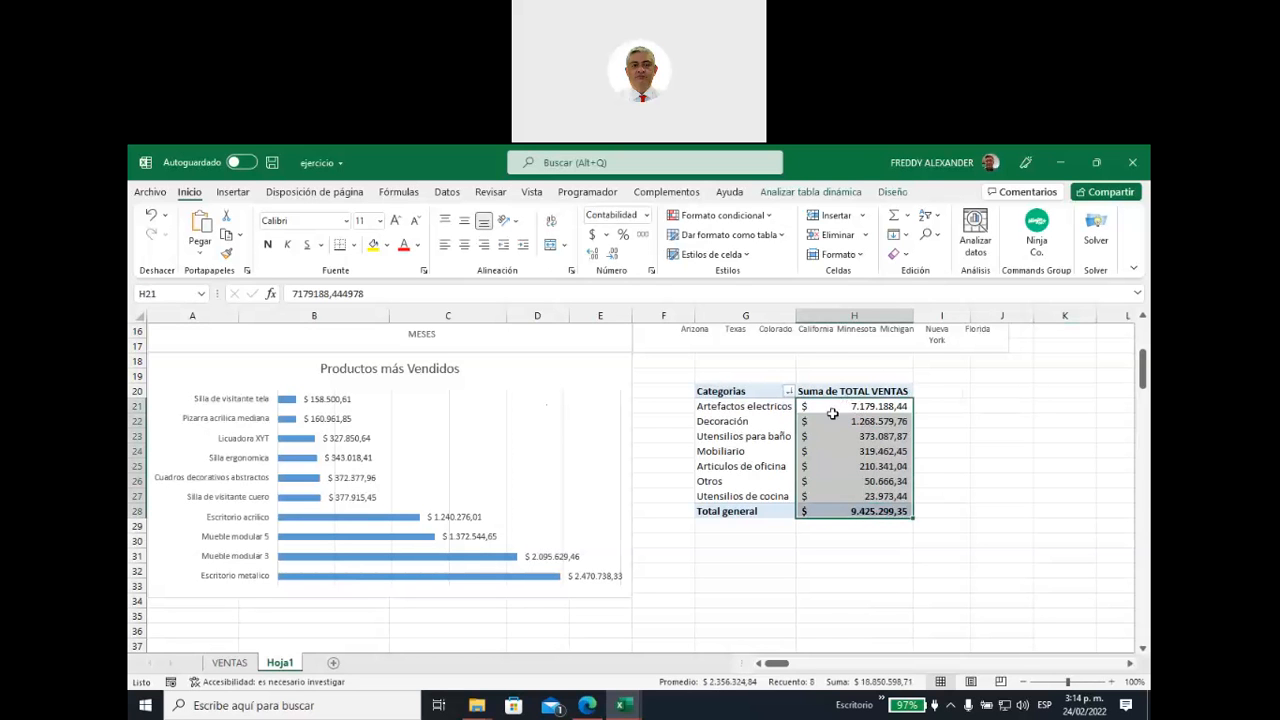
{"action": "right_click", "coordinate": [829, 408]}
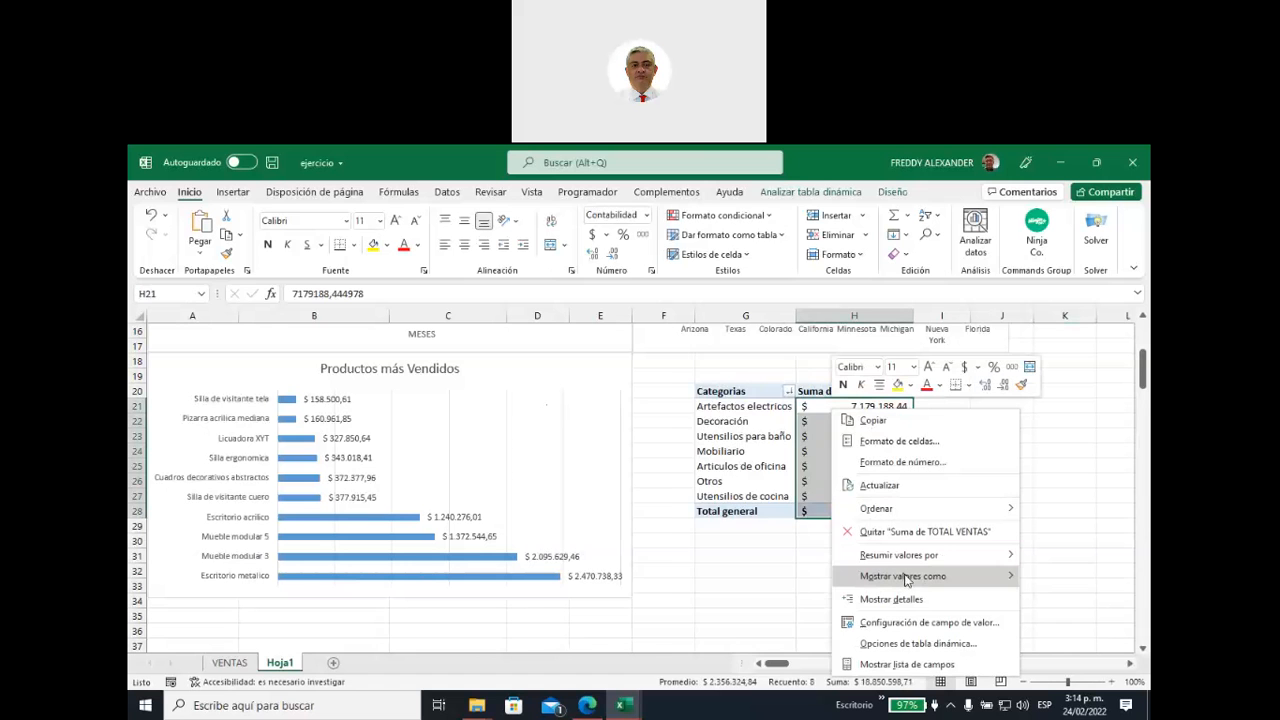
{"action": "mouse_move", "coordinate": [906, 578]}
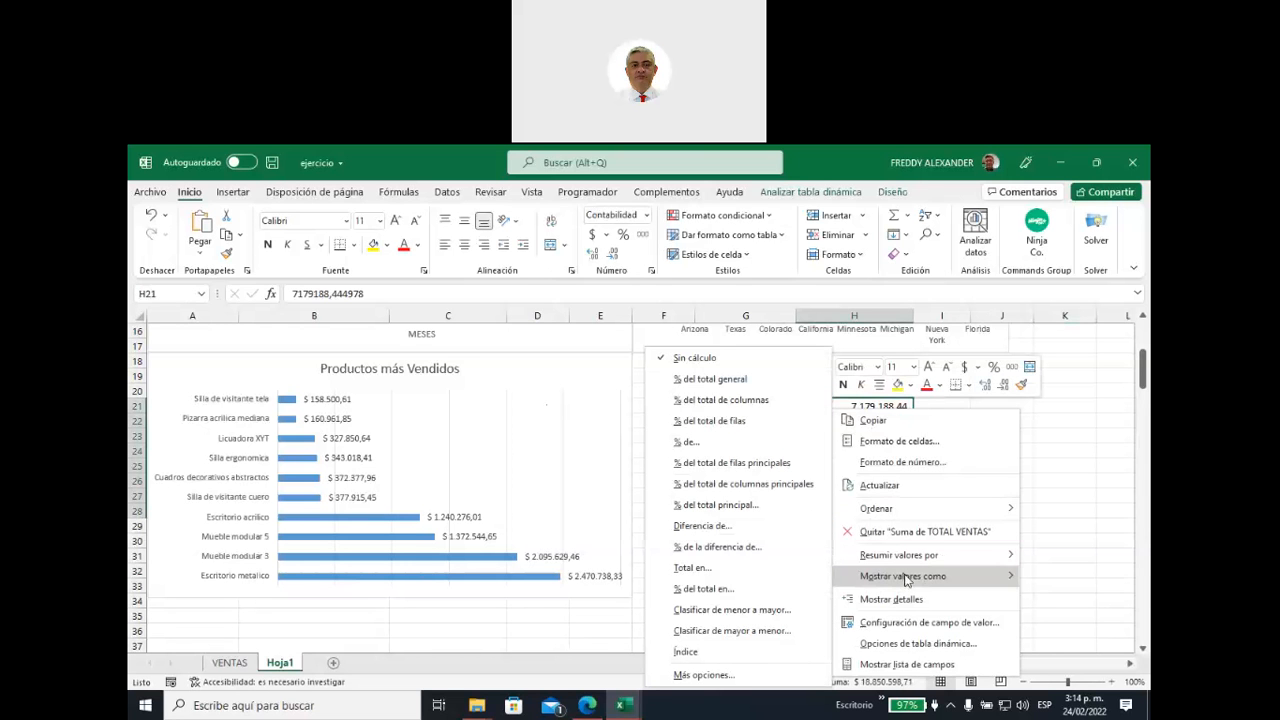
{"action": "left_click", "coordinate": [718, 386]}
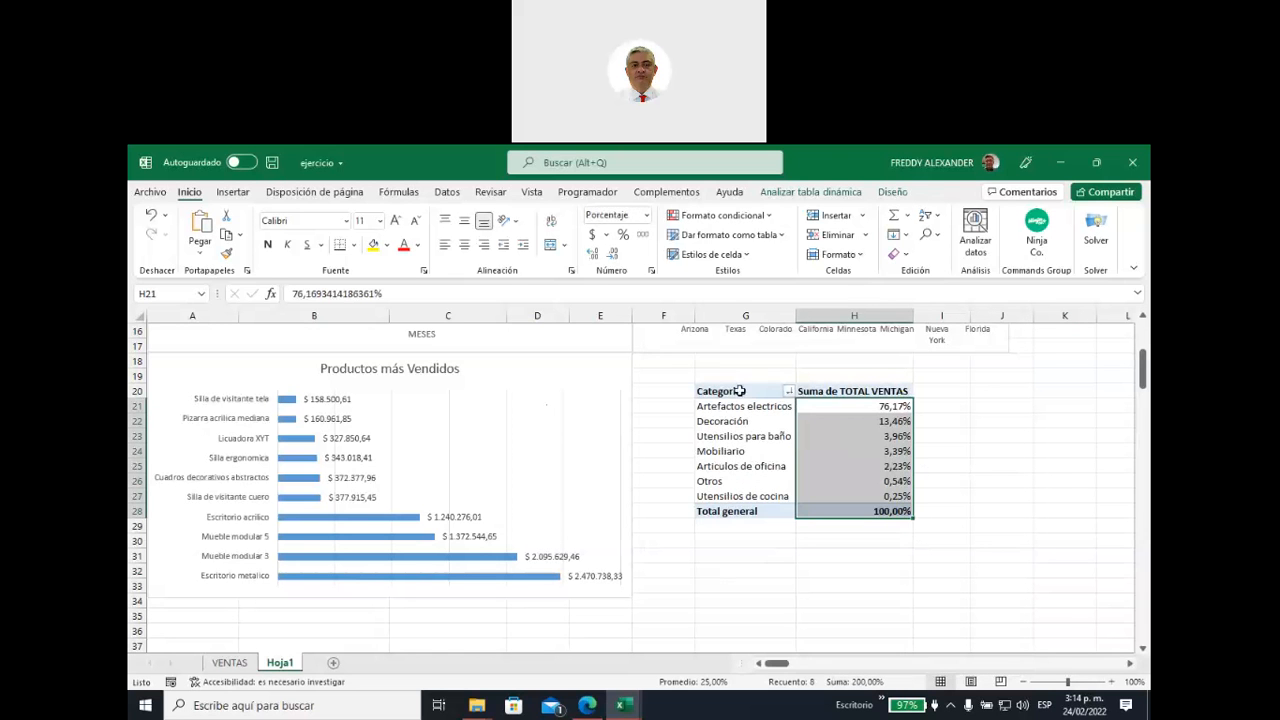
{"action": "left_click", "coordinate": [999, 462]}
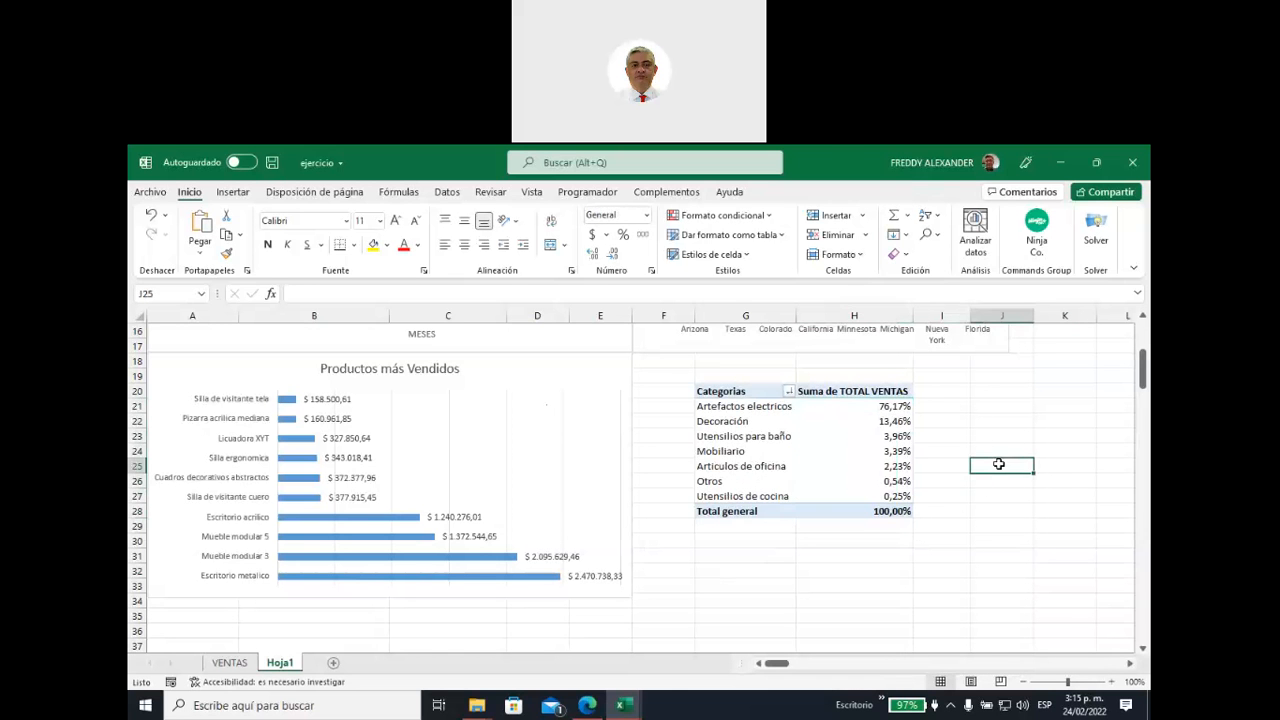
{"action": "left_click", "coordinate": [866, 407]}
{"action": "left_click", "coordinate": [873, 512]}
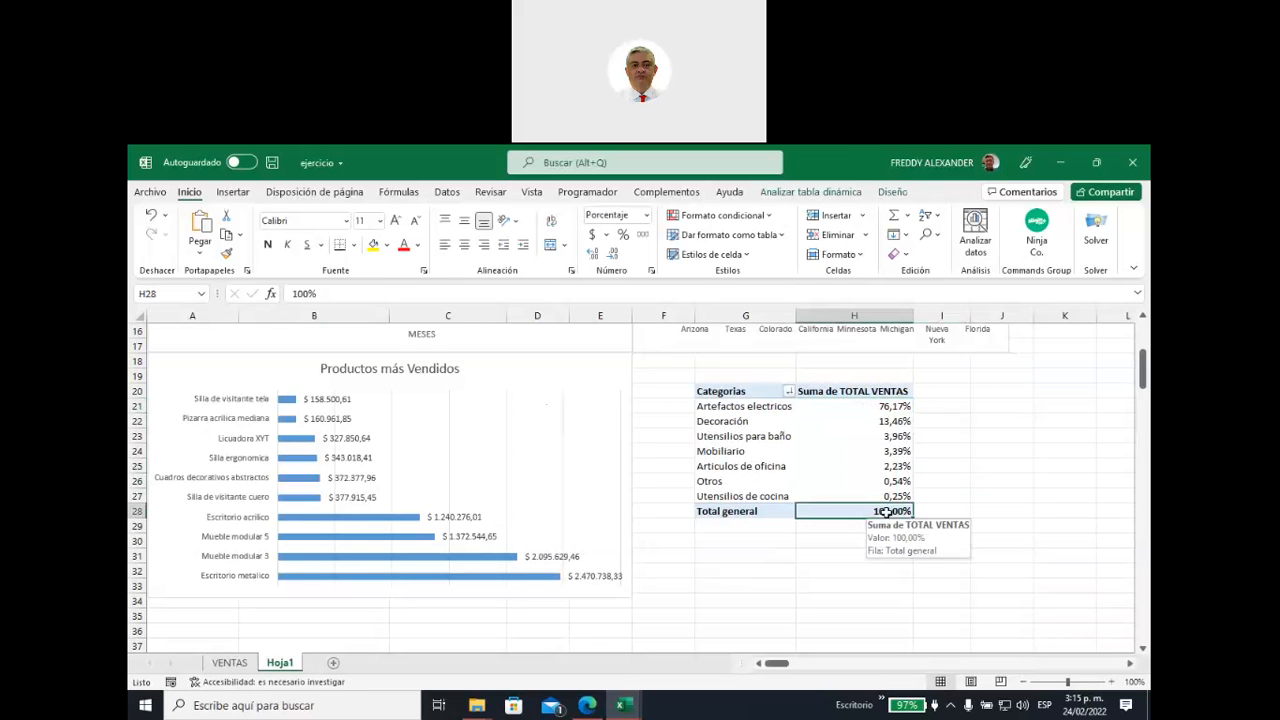
{"action": "left_click", "coordinate": [866, 406]}
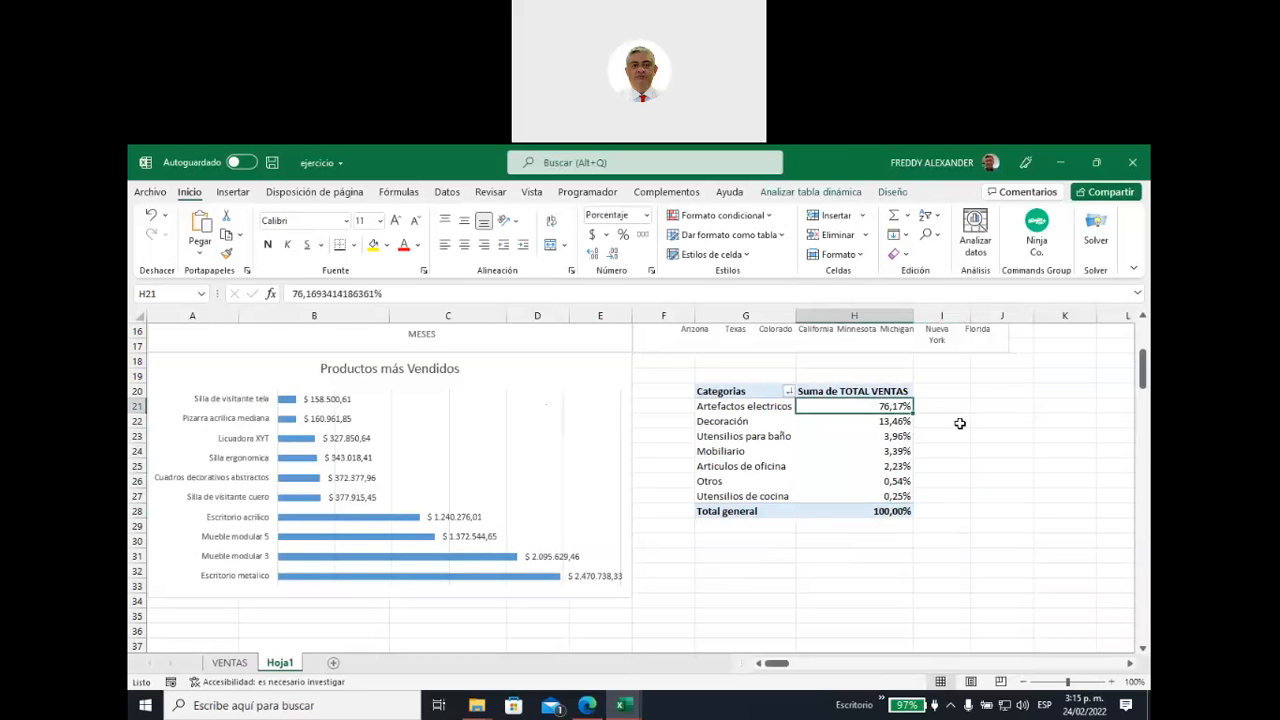
Step: Insert a Circular 3D pivot chart from the Categorias pivot table
{"action": "left_click", "coordinate": [824, 441]}
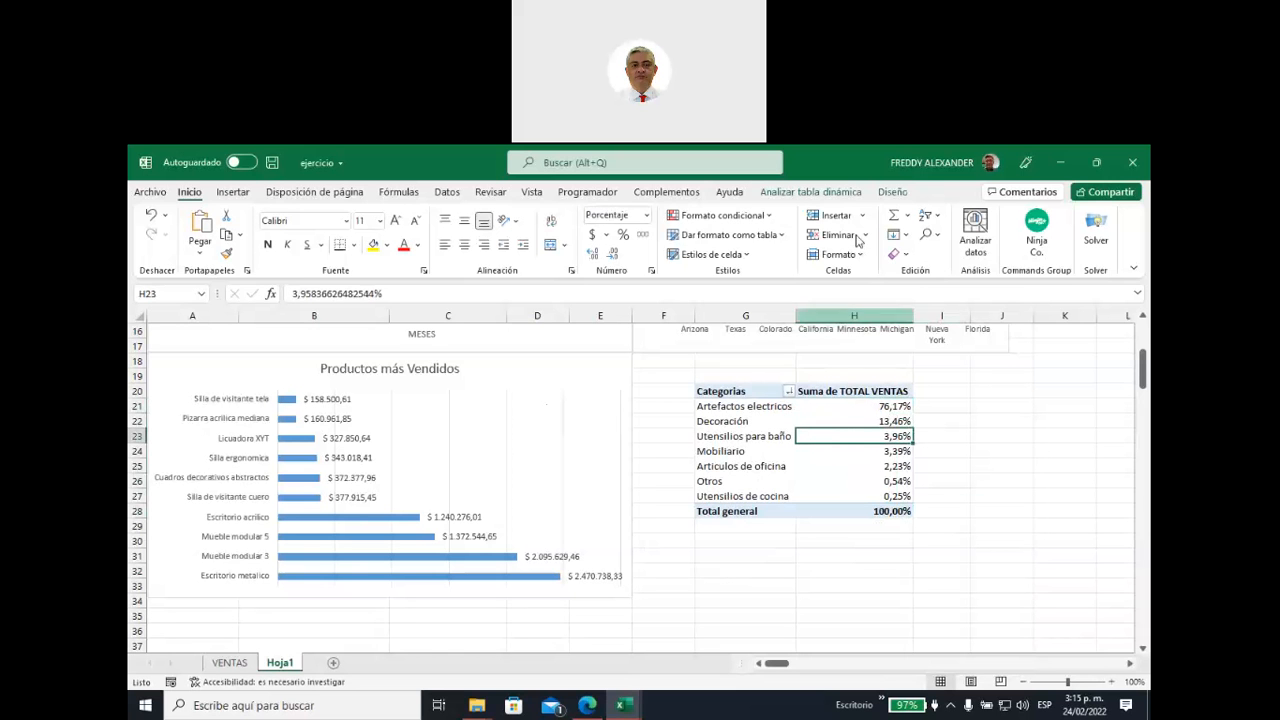
{"action": "left_click", "coordinate": [808, 193]}
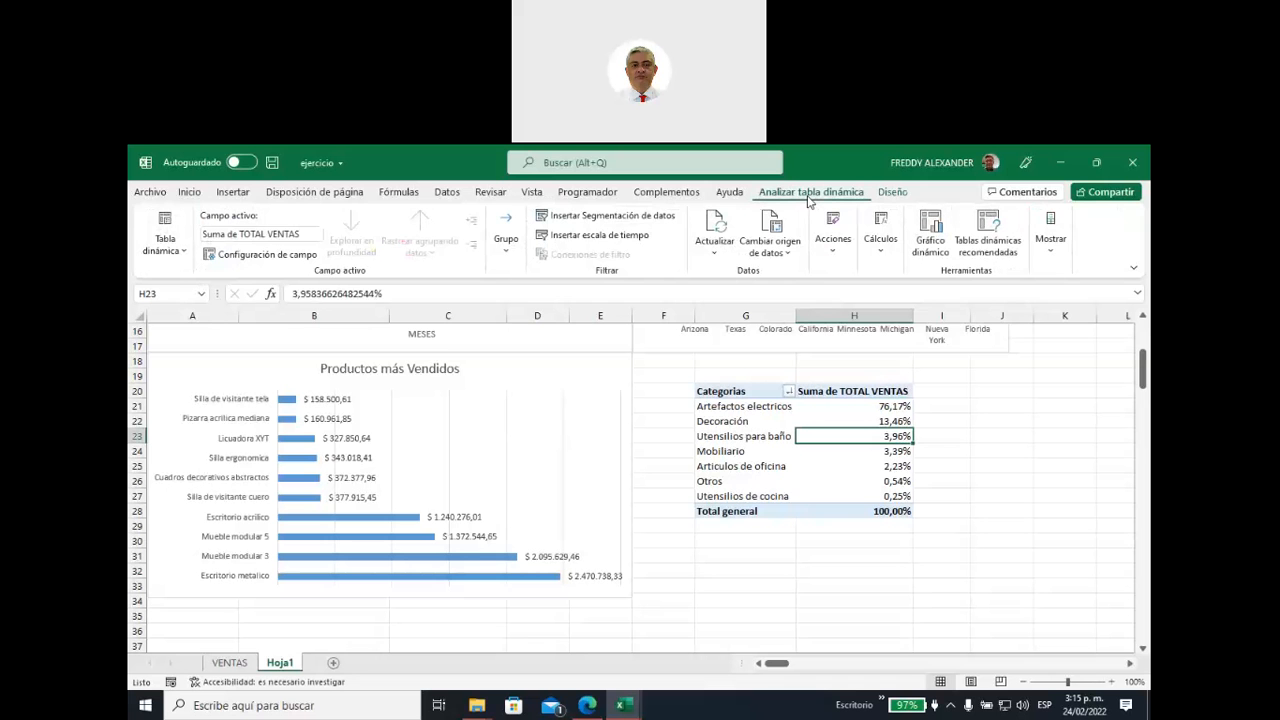
{"action": "left_click", "coordinate": [930, 235]}
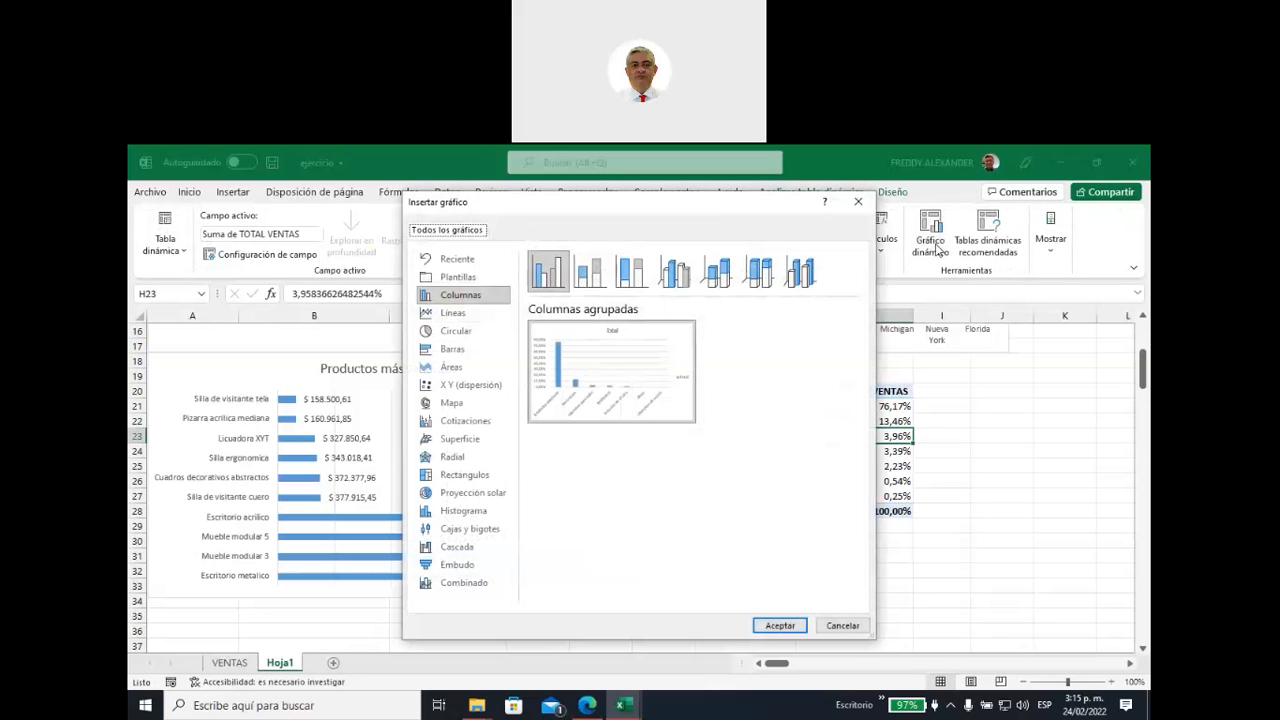
{"action": "left_click", "coordinate": [456, 334]}
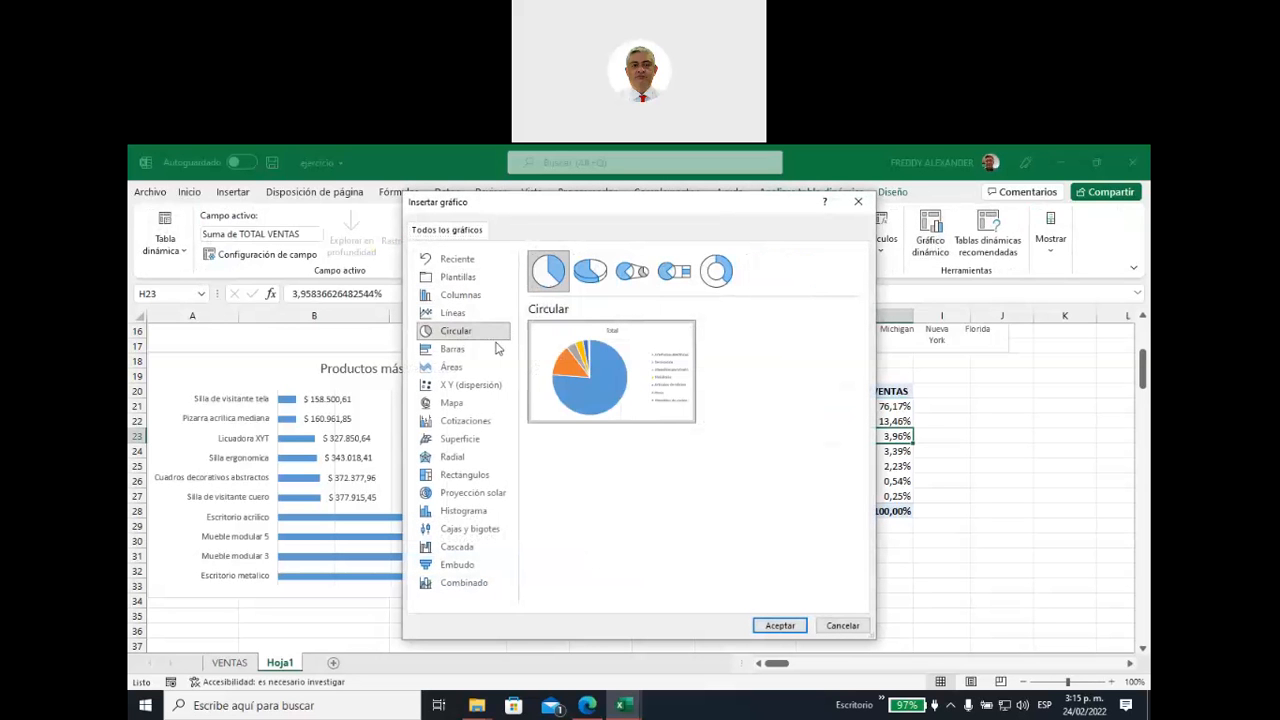
{"action": "left_click", "coordinate": [636, 284]}
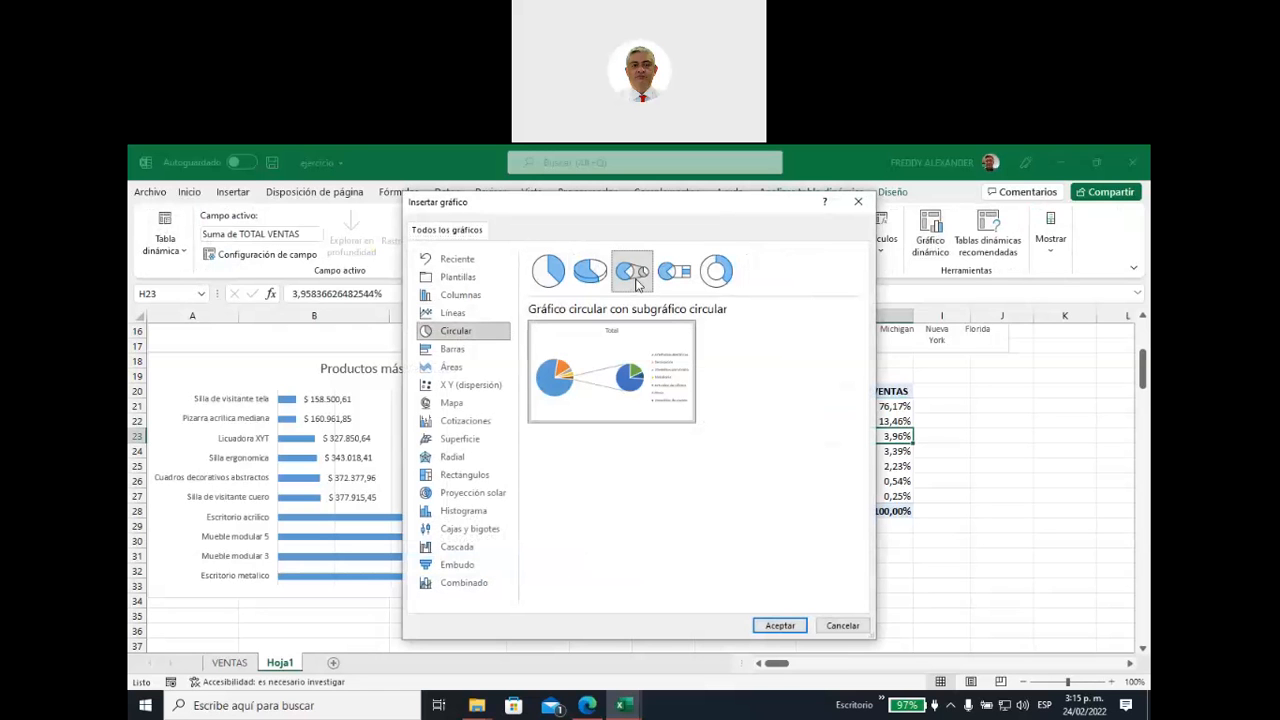
{"action": "left_click", "coordinate": [716, 279]}
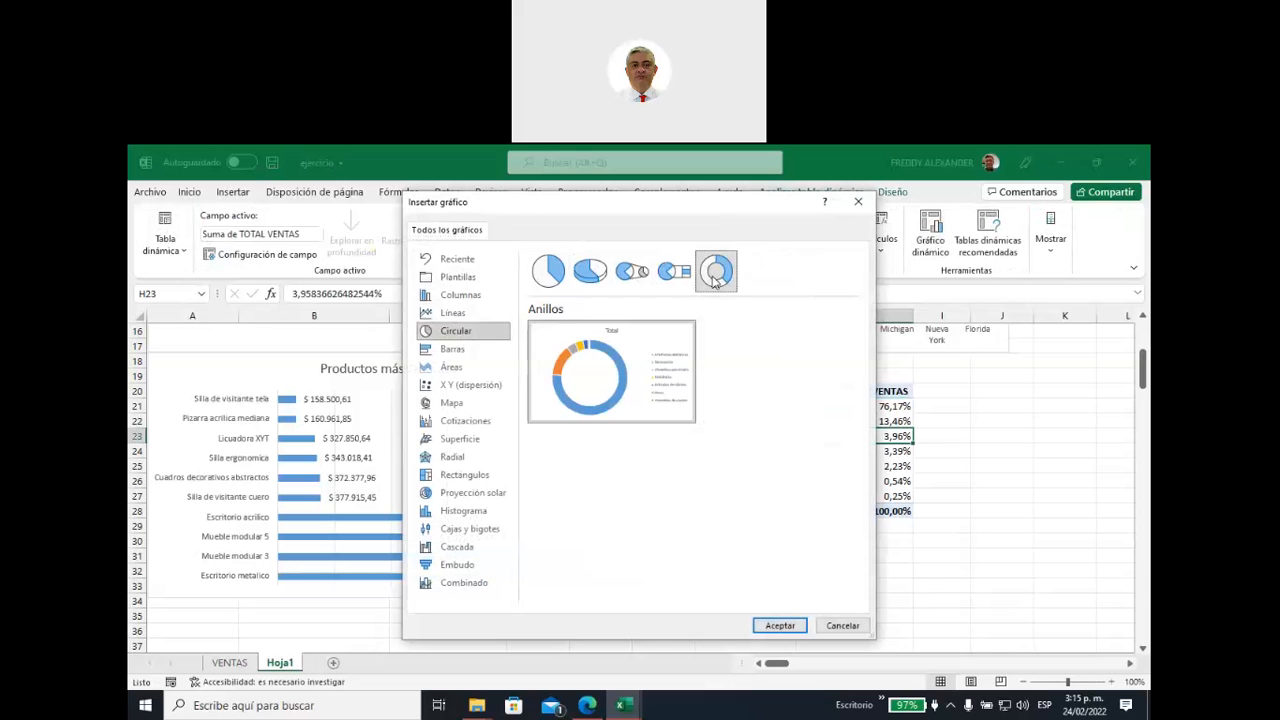
{"action": "left_click", "coordinate": [587, 281]}
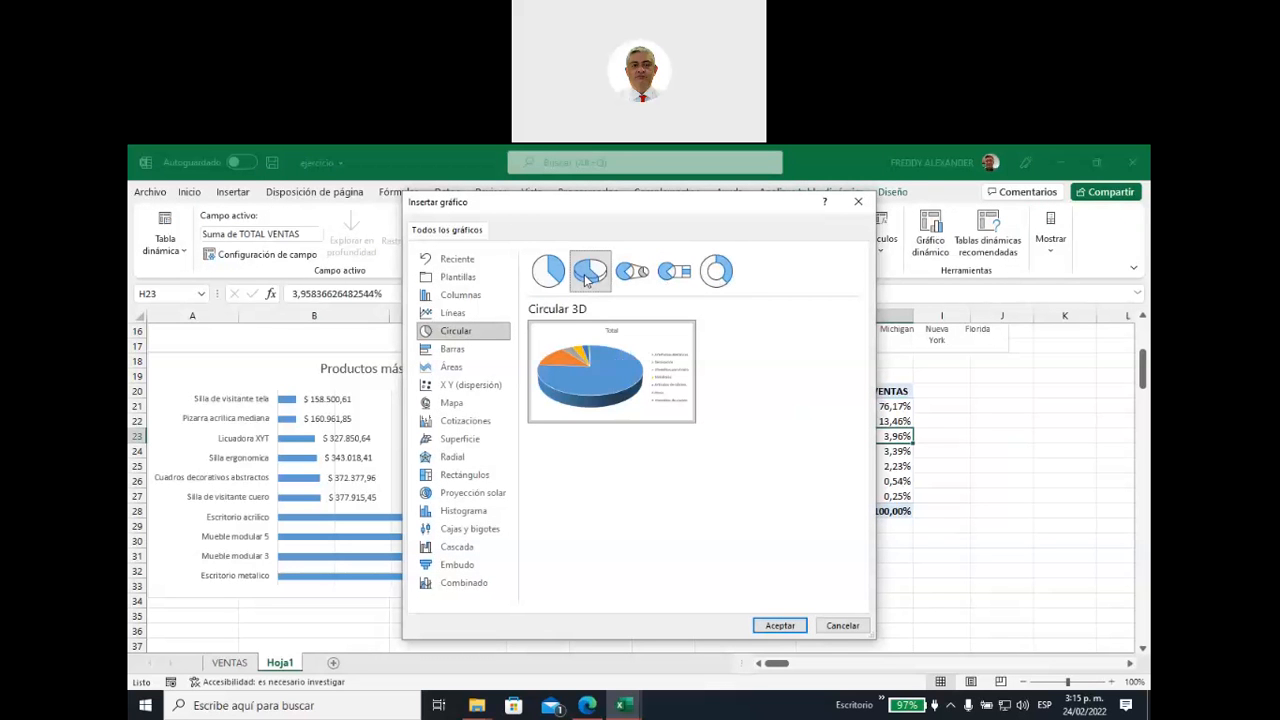
{"action": "left_click", "coordinate": [780, 626]}
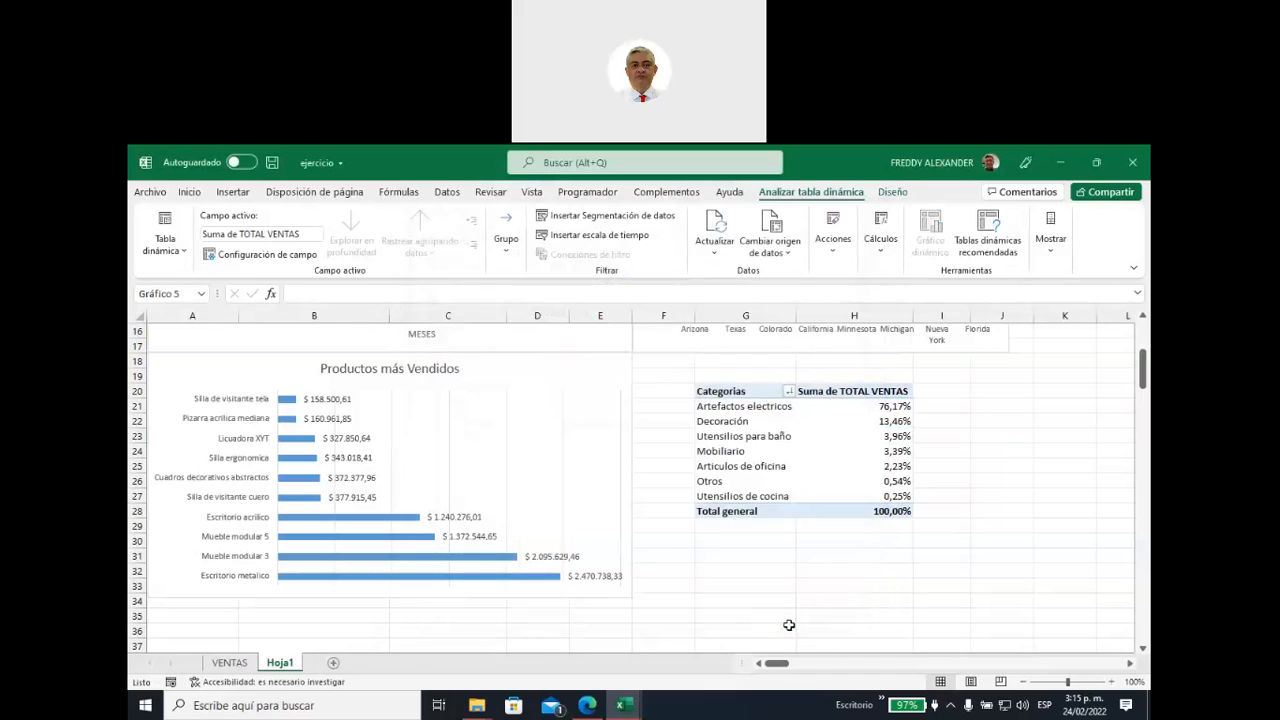
Step: Place the pie chart over the category pivot table beside Productos más Vendidos and resize it to about 8,61 cm high by 13,31 cm wide
{"action": "left_click_drag", "start_coordinate": [664, 388], "coordinate": [837, 358]}
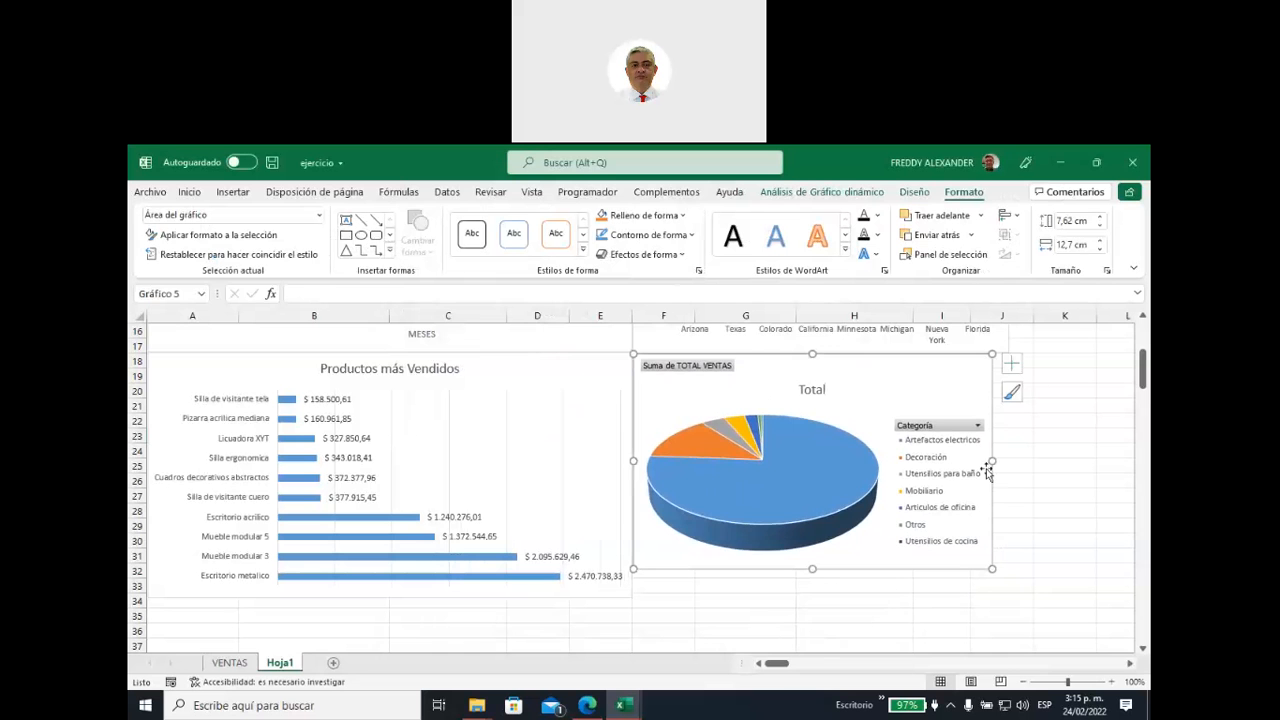
{"action": "left_click_drag", "start_coordinate": [992, 460], "coordinate": [1008, 457]}
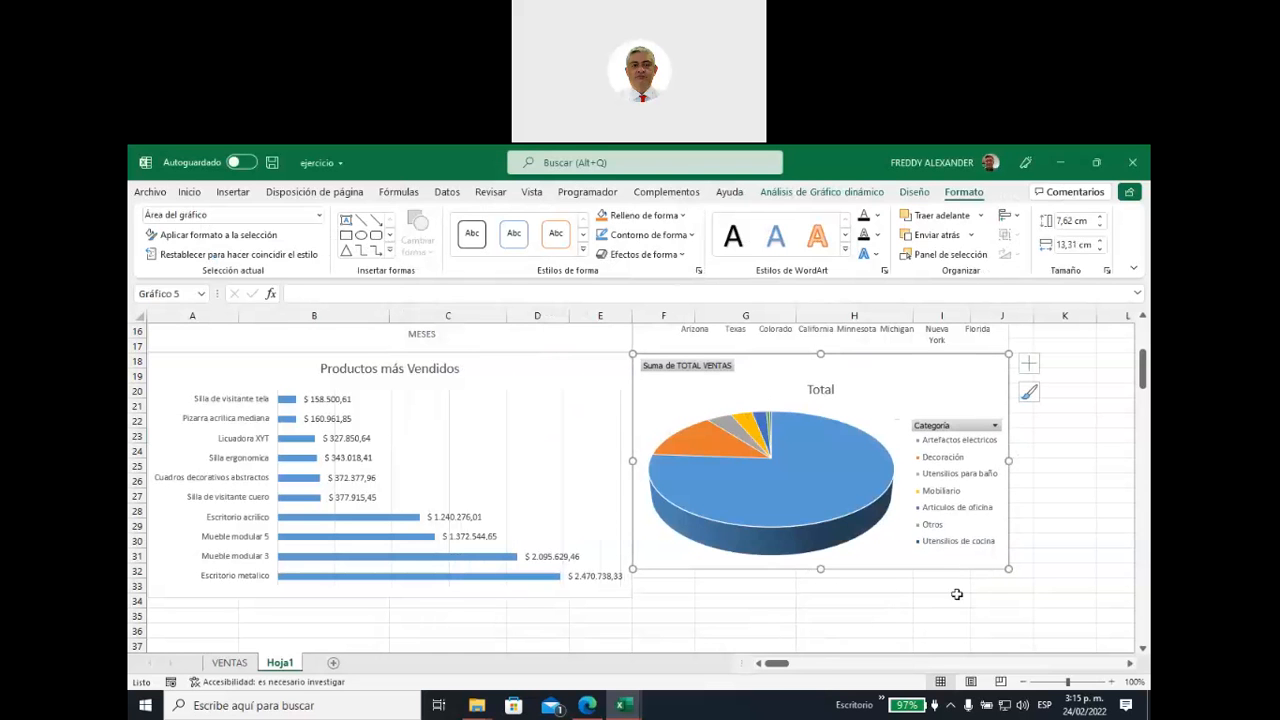
{"action": "left_click_drag", "start_coordinate": [820, 569], "coordinate": [822, 597]}
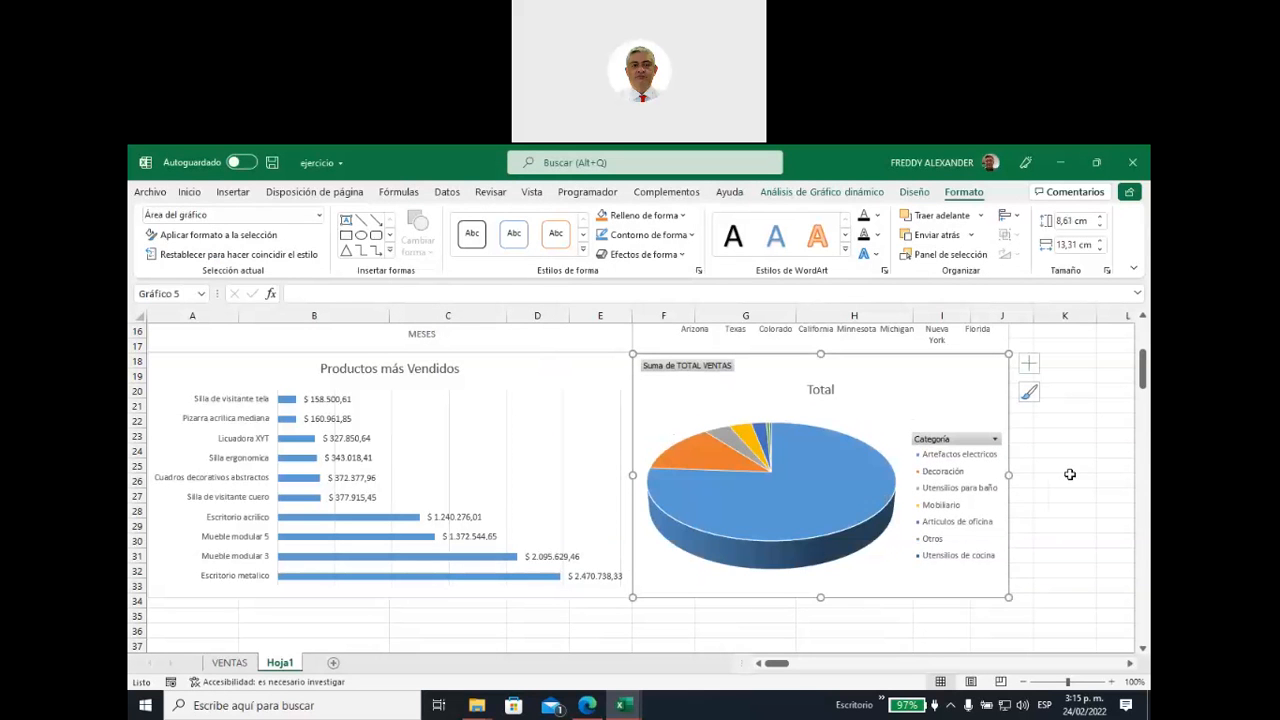
{"action": "left_click", "coordinate": [1060, 480]}
Step: Hide all field buttons on the category pie chart and add data labels to its slices
{"action": "right_click", "coordinate": [719, 368]}
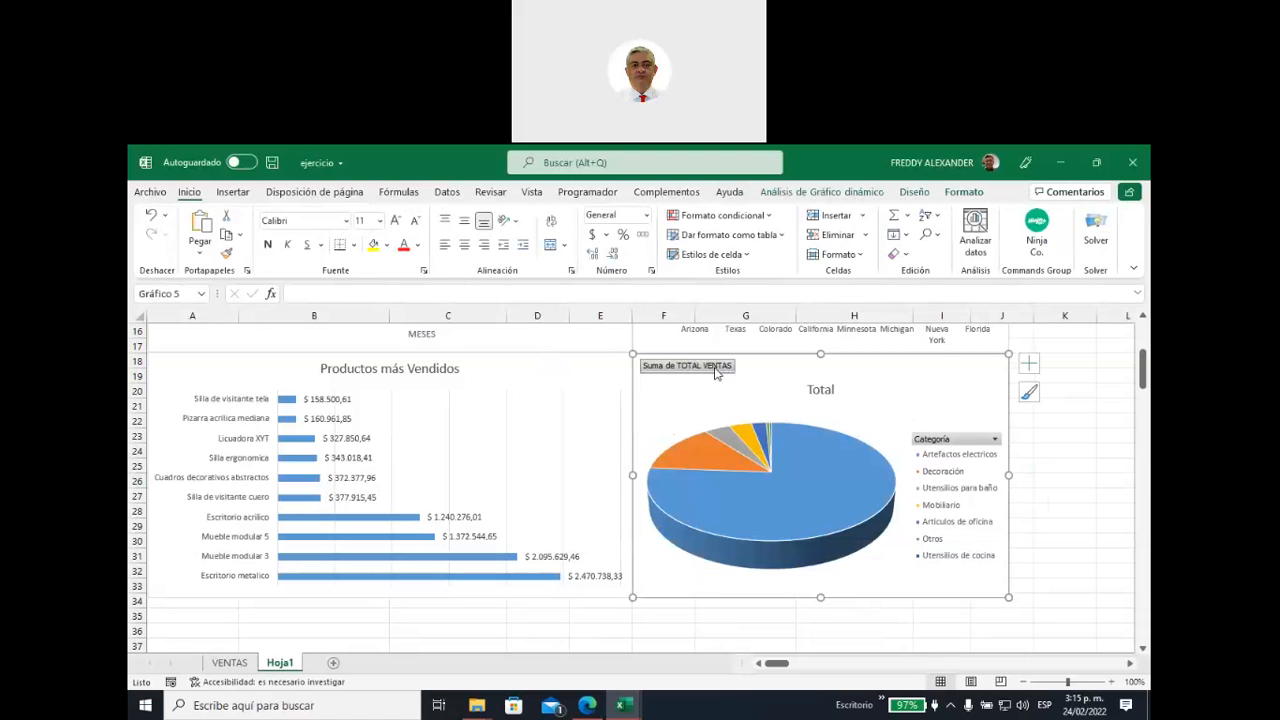
{"action": "left_click", "coordinate": [801, 536]}
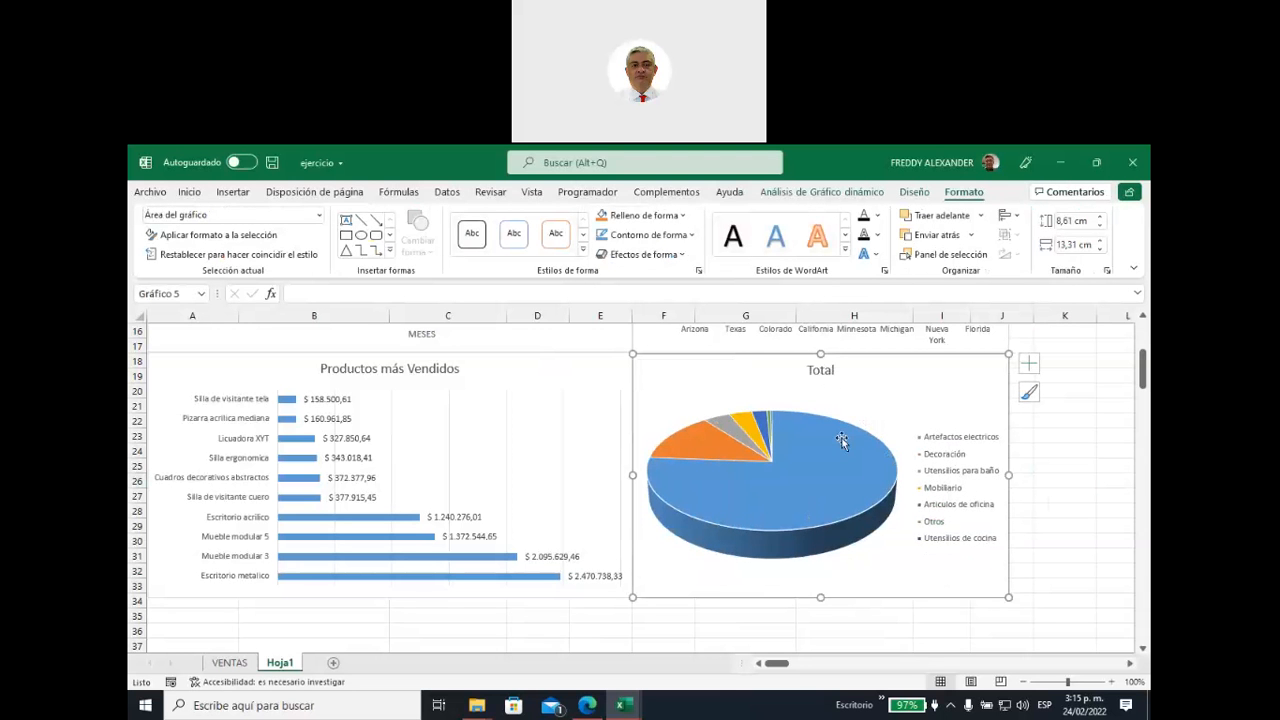
{"action": "left_click", "coordinate": [1030, 365]}
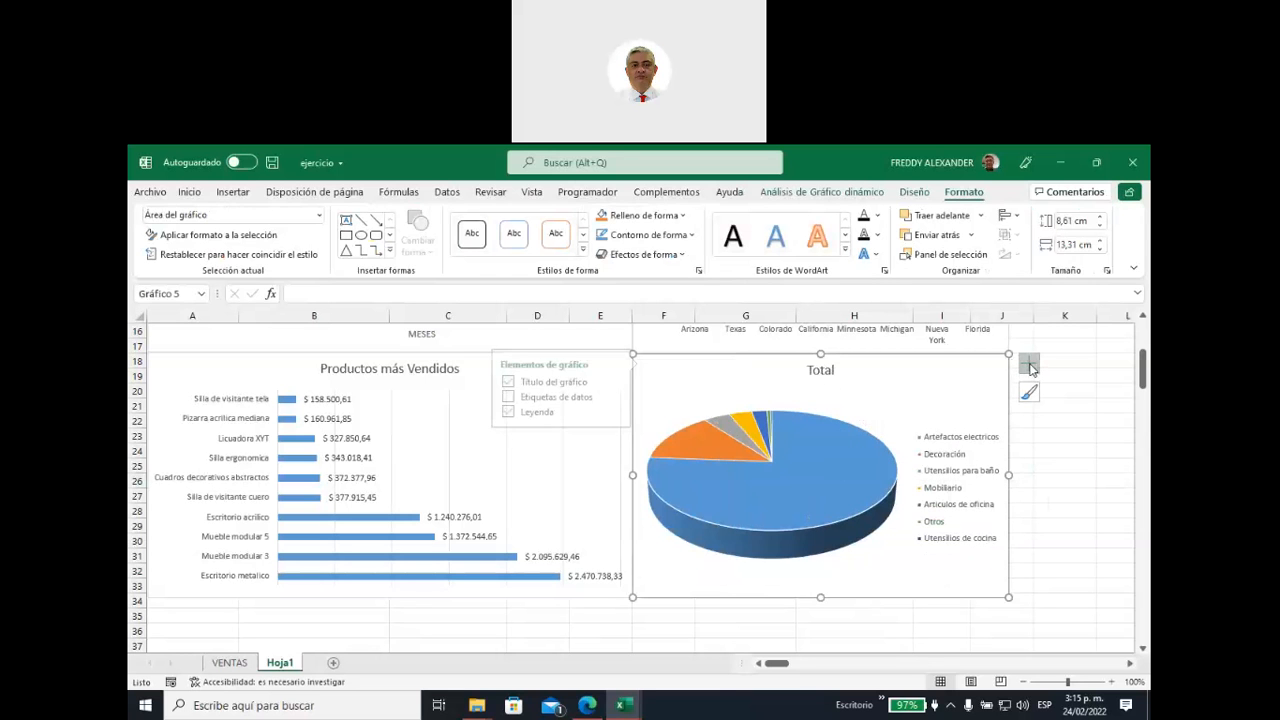
{"action": "left_click", "coordinate": [497, 398]}
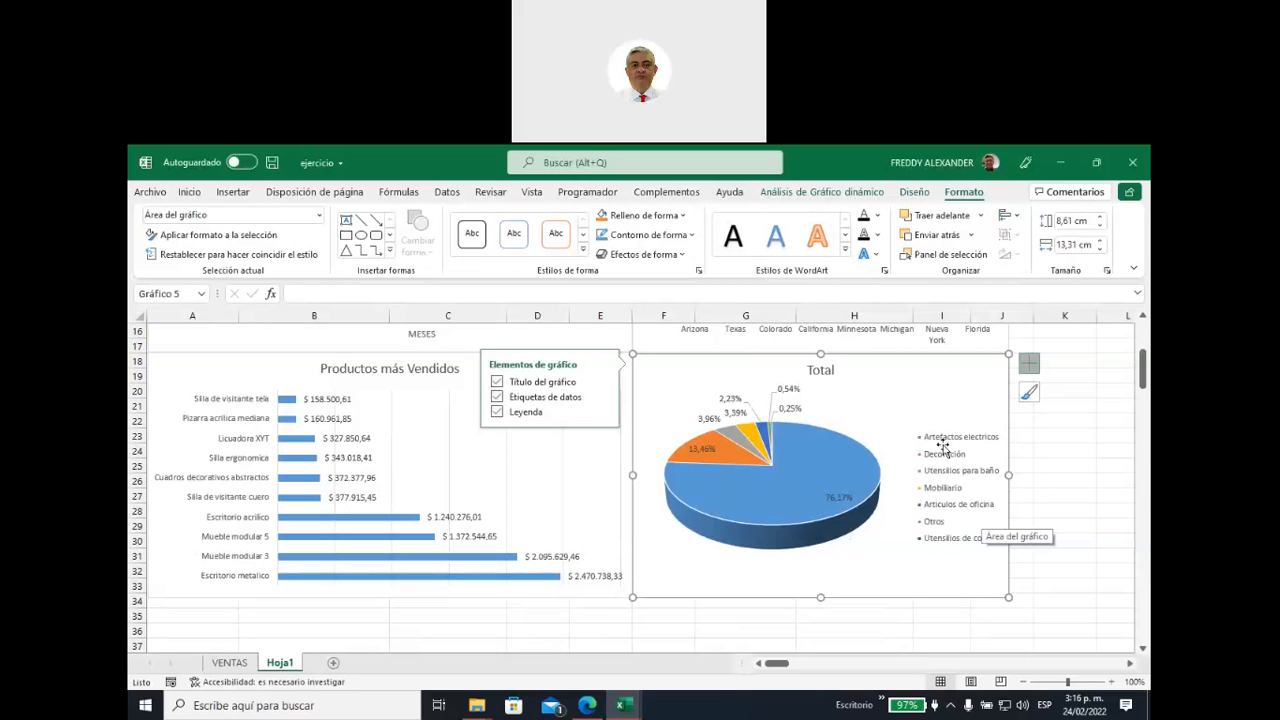
Step: Change the pie chart's title to "Porcentaje de Ventas por categoria"
{"action": "left_click", "coordinate": [823, 372]}
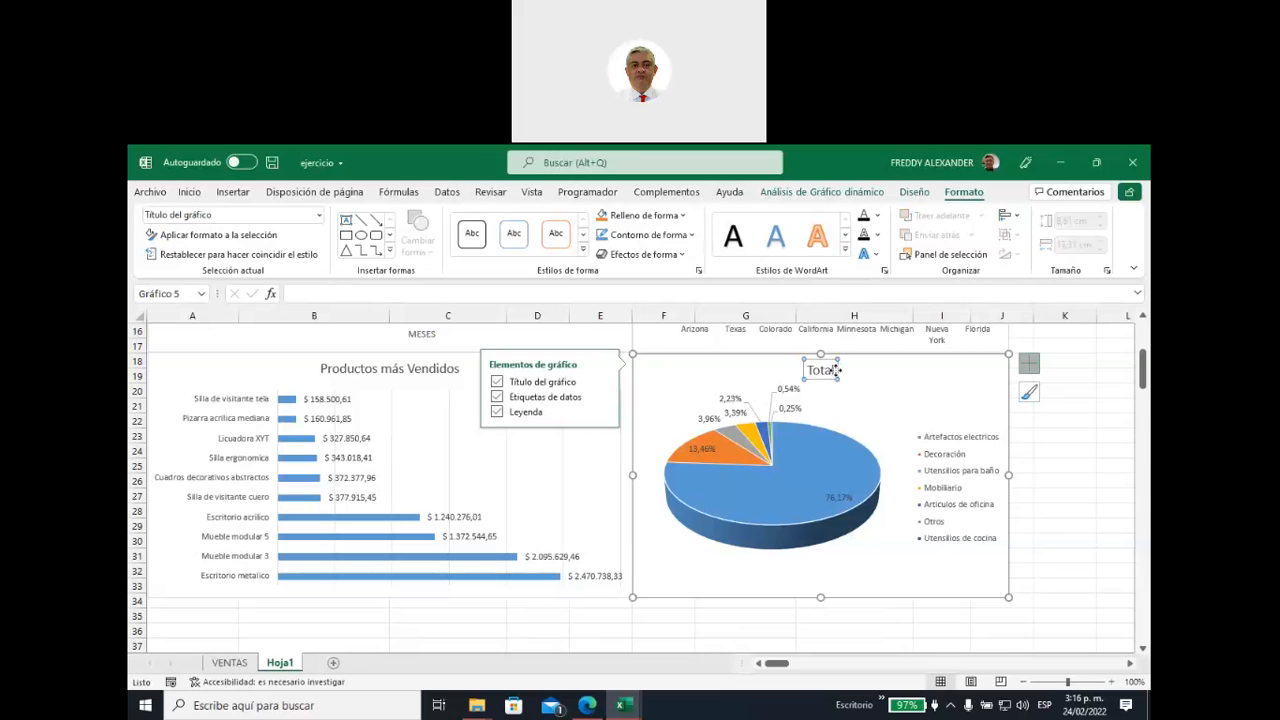
{"action": "key", "text": "BackSpace"}
{"action": "key", "text": "BackSpace"}
{"action": "key", "text": "BackSpace"}
{"action": "key", "text": "BackSpace"}
{"action": "key", "text": "BackSpace"}
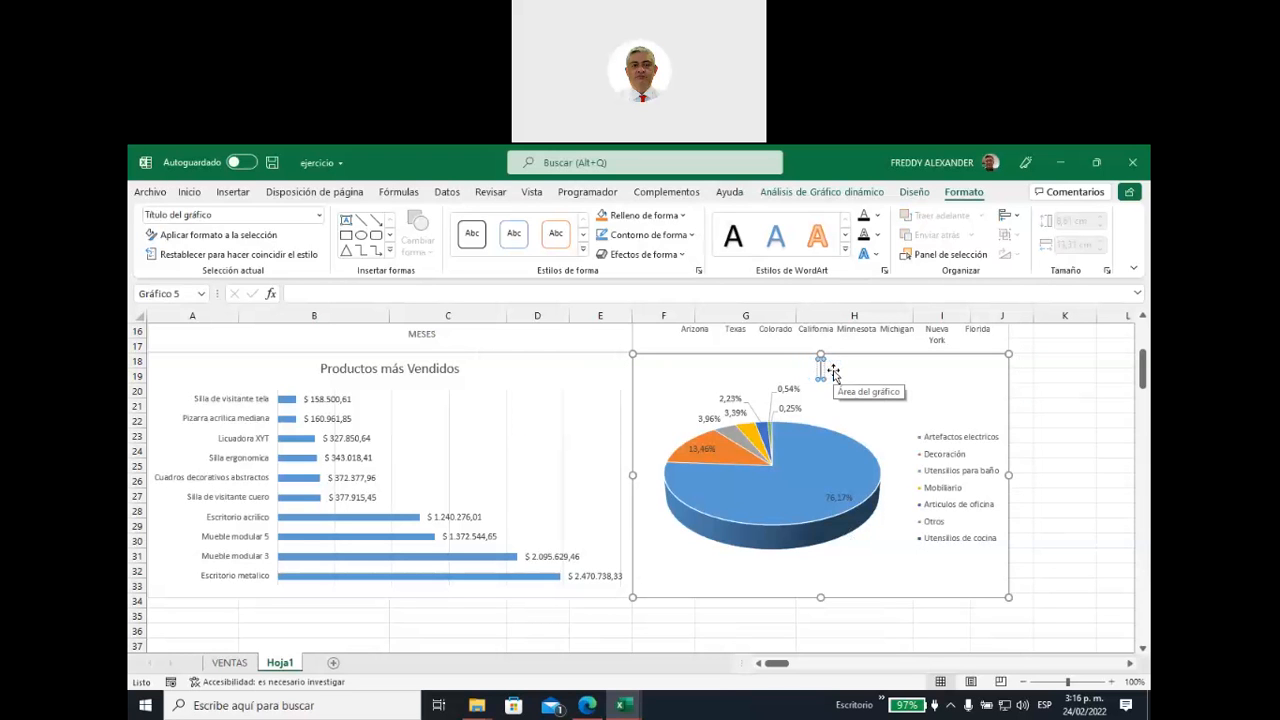
{"action": "type", "text": "Porcentaje"}
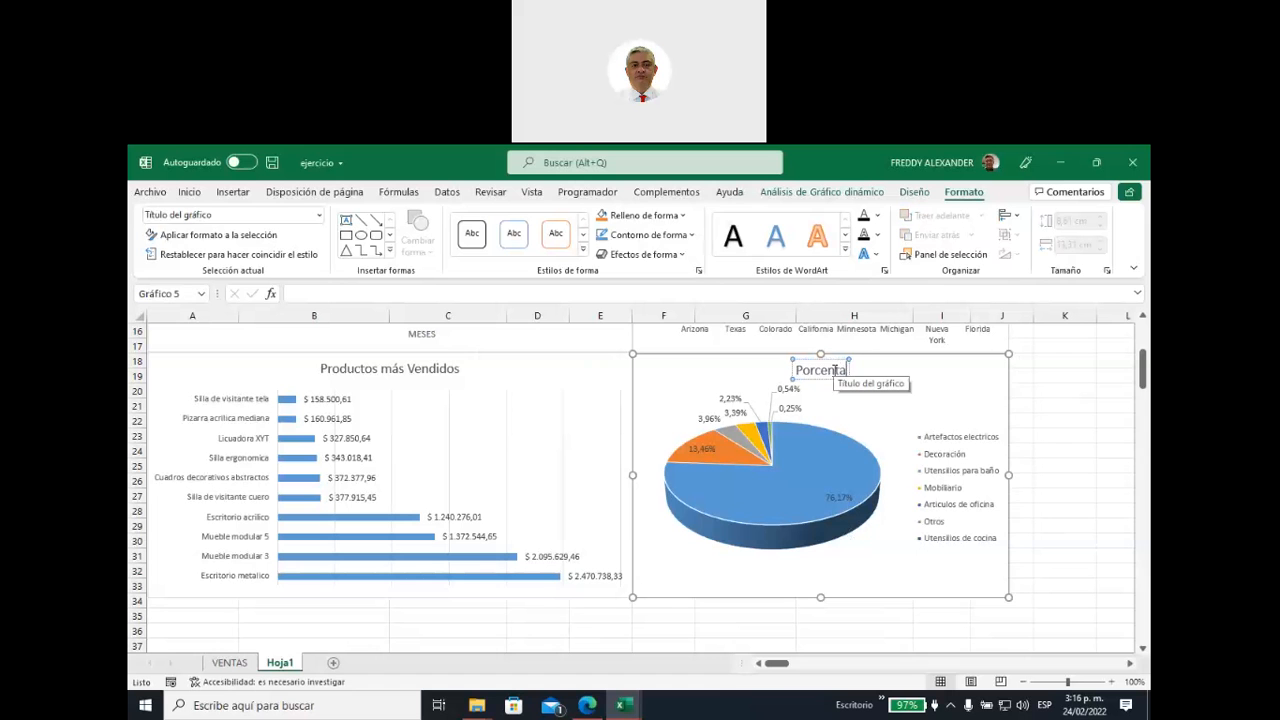
{"action": "type", "text": " de"}
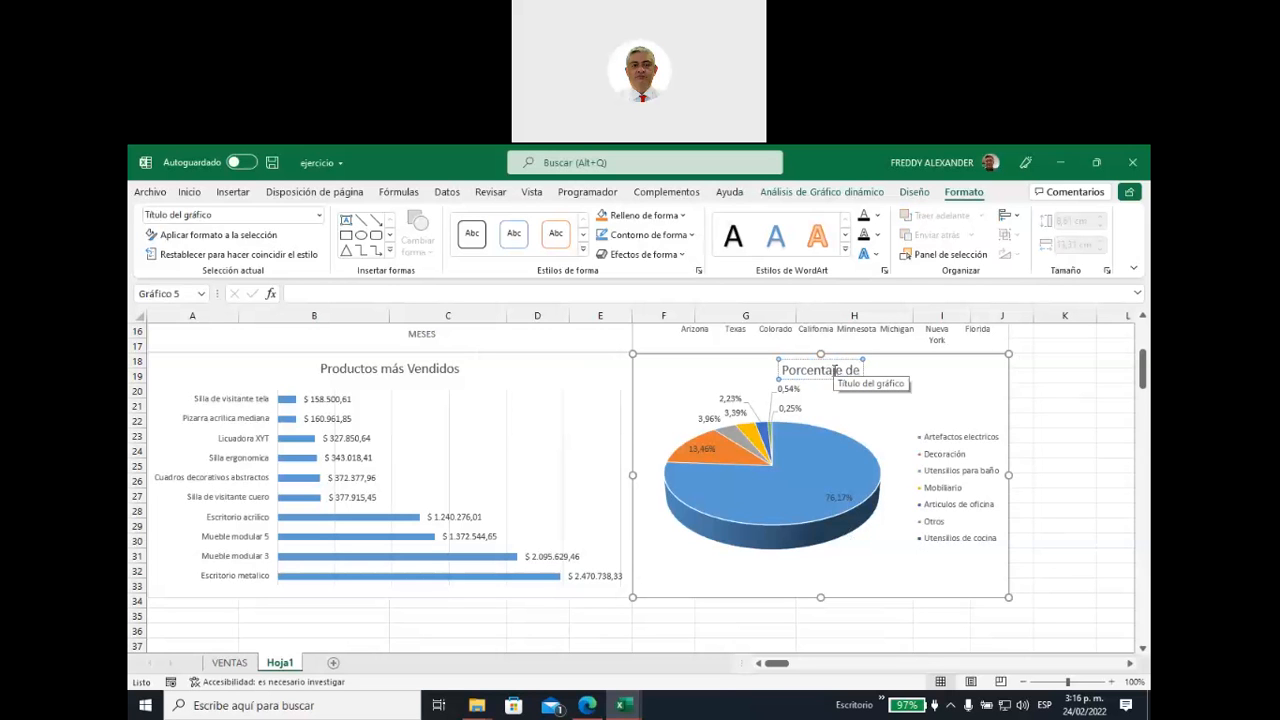
{"action": "type", "text": " Ventas por"}
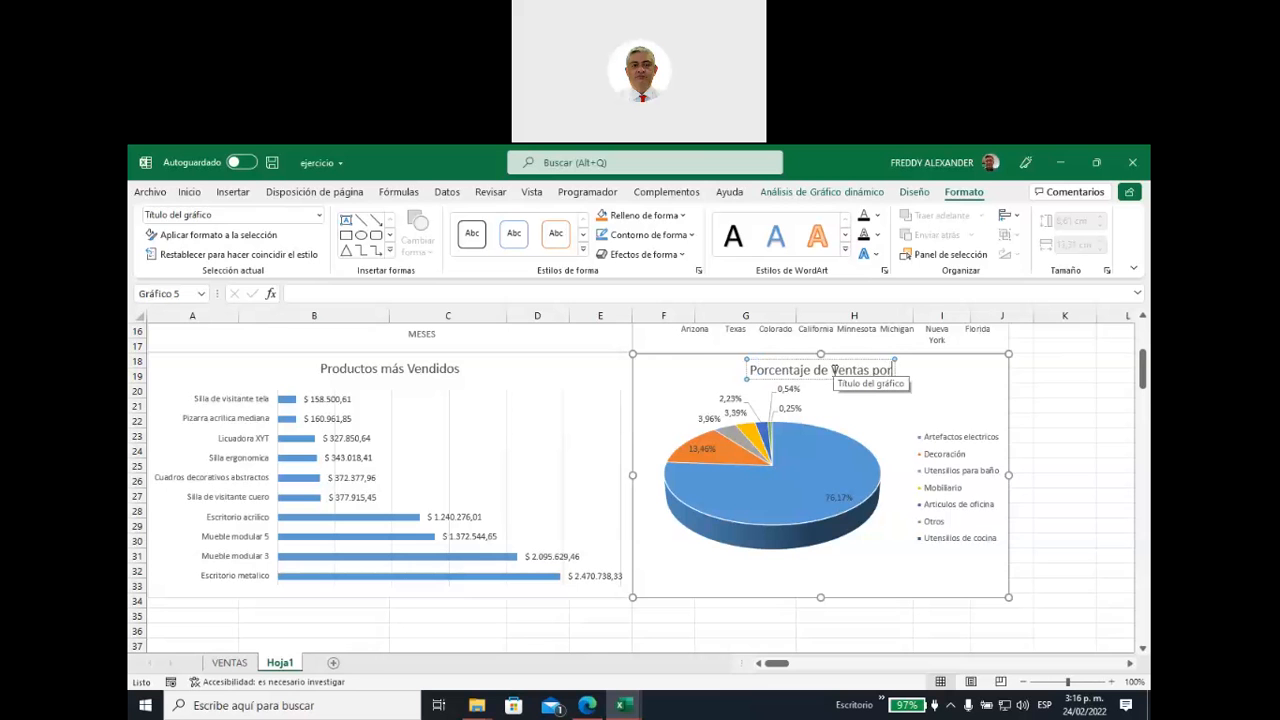
{"action": "type", "text": " categoria"}
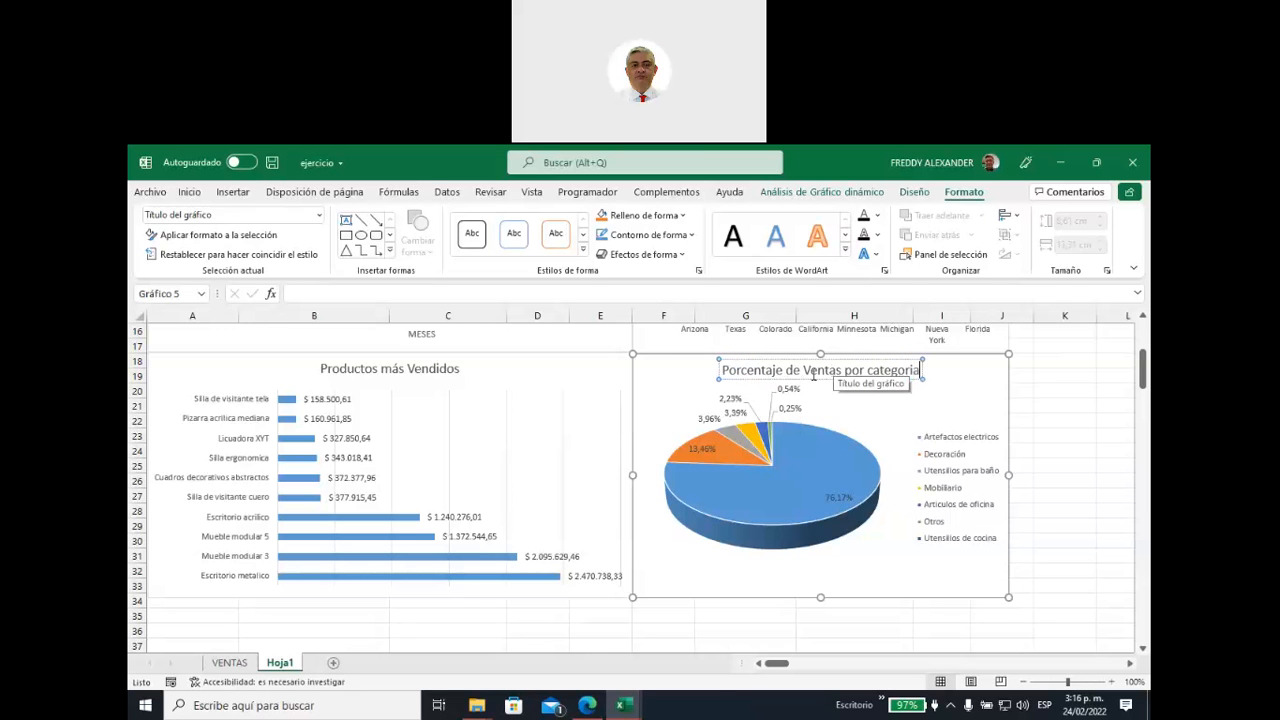
{"action": "left_click", "coordinate": [962, 398]}
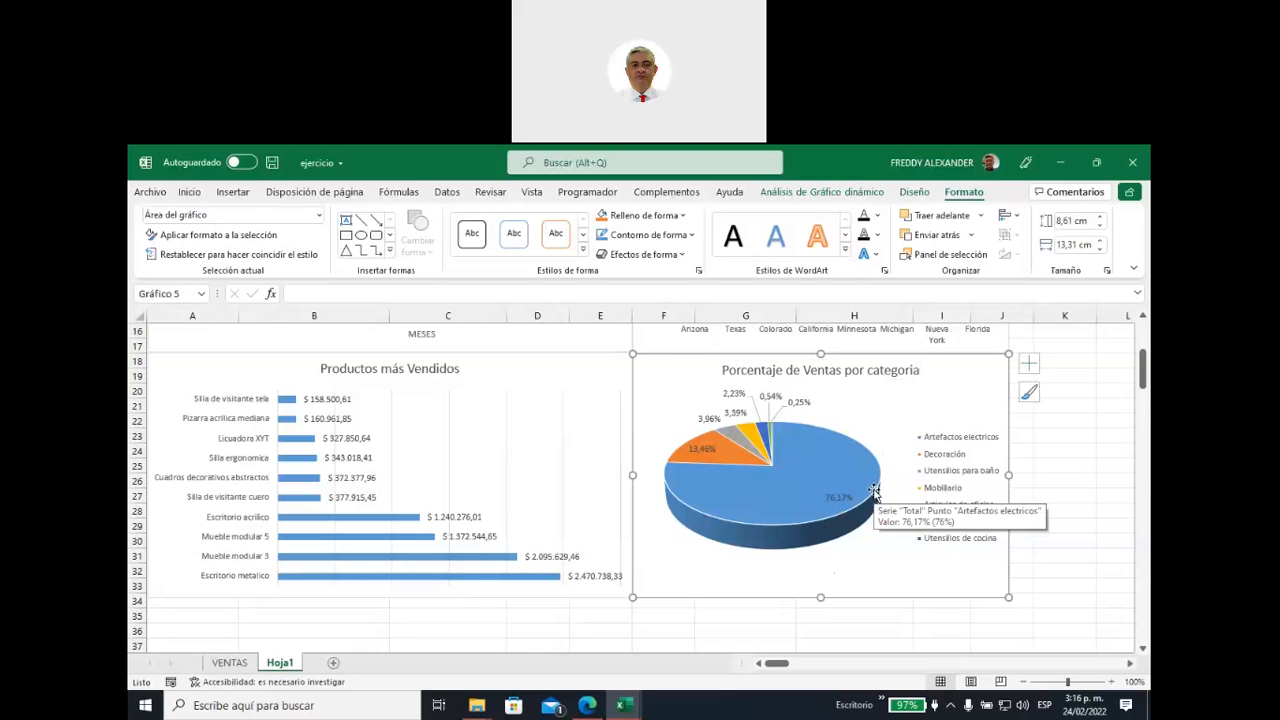
Step: Zoom the Hoja1 sheet out to 60% to view all four dashboard charts together
{"action": "mouse_move", "coordinate": [846, 480]}
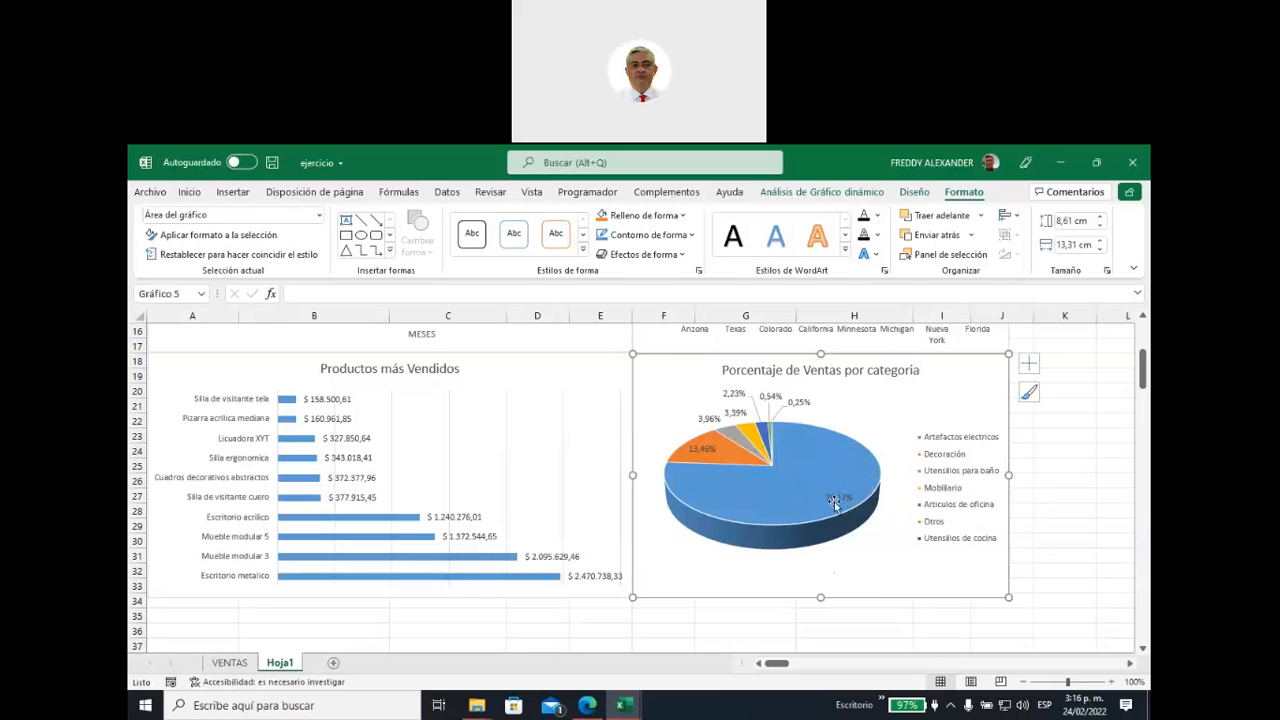
{"action": "mouse_move", "coordinate": [781, 506]}
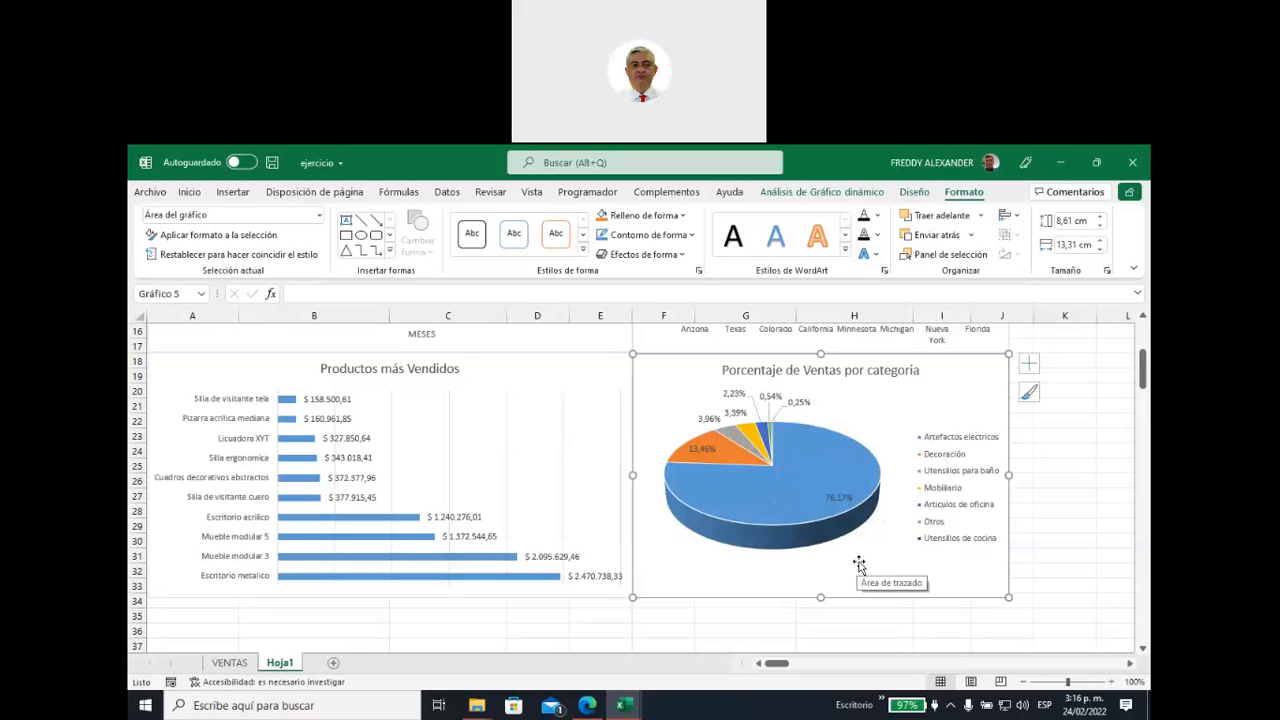
{"action": "left_click", "coordinate": [1042, 490]}
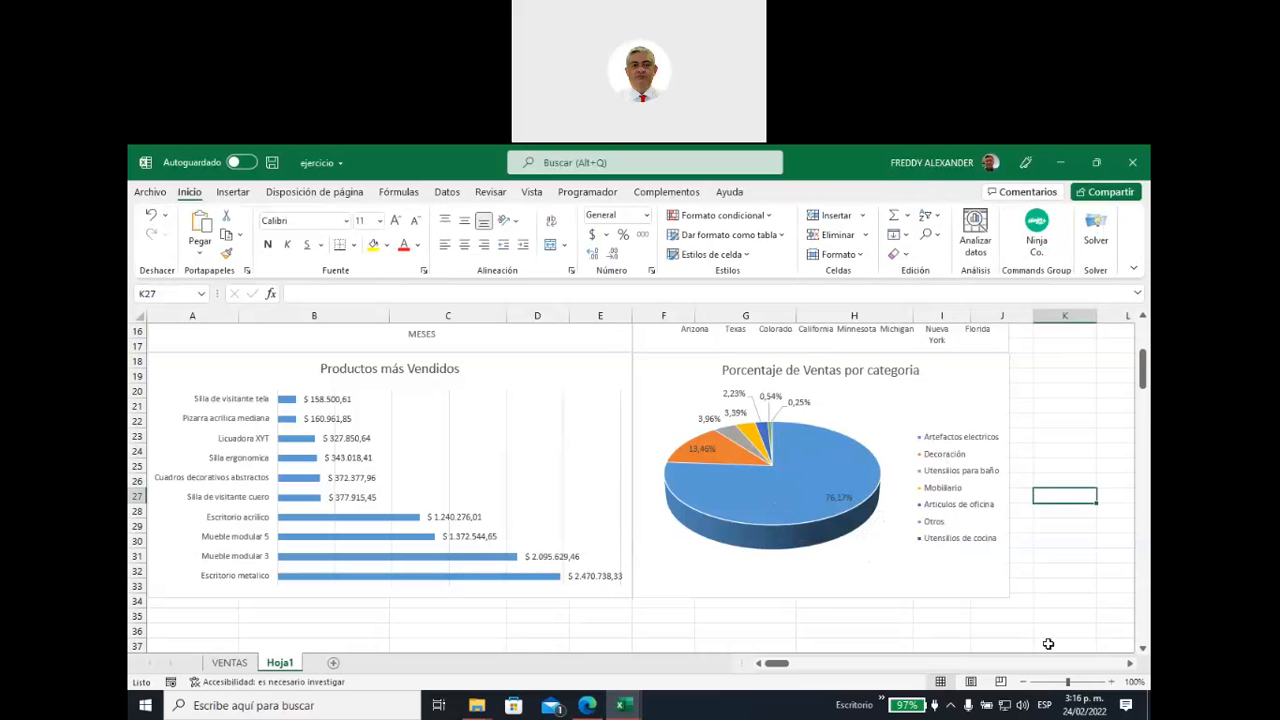
{"action": "left_click", "coordinate": [1024, 682]}
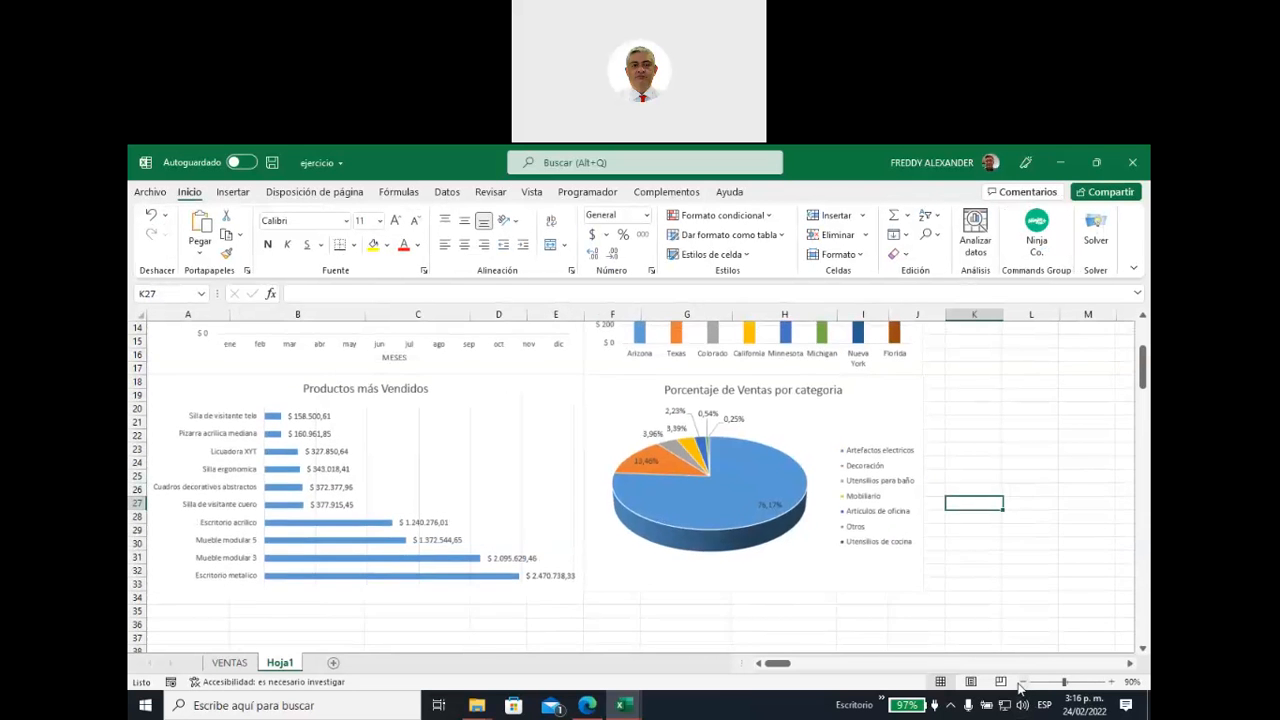
{"action": "left_click", "coordinate": [1024, 682]}
{"action": "left_click", "coordinate": [1024, 682]}
{"action": "left_click", "coordinate": [1024, 682]}
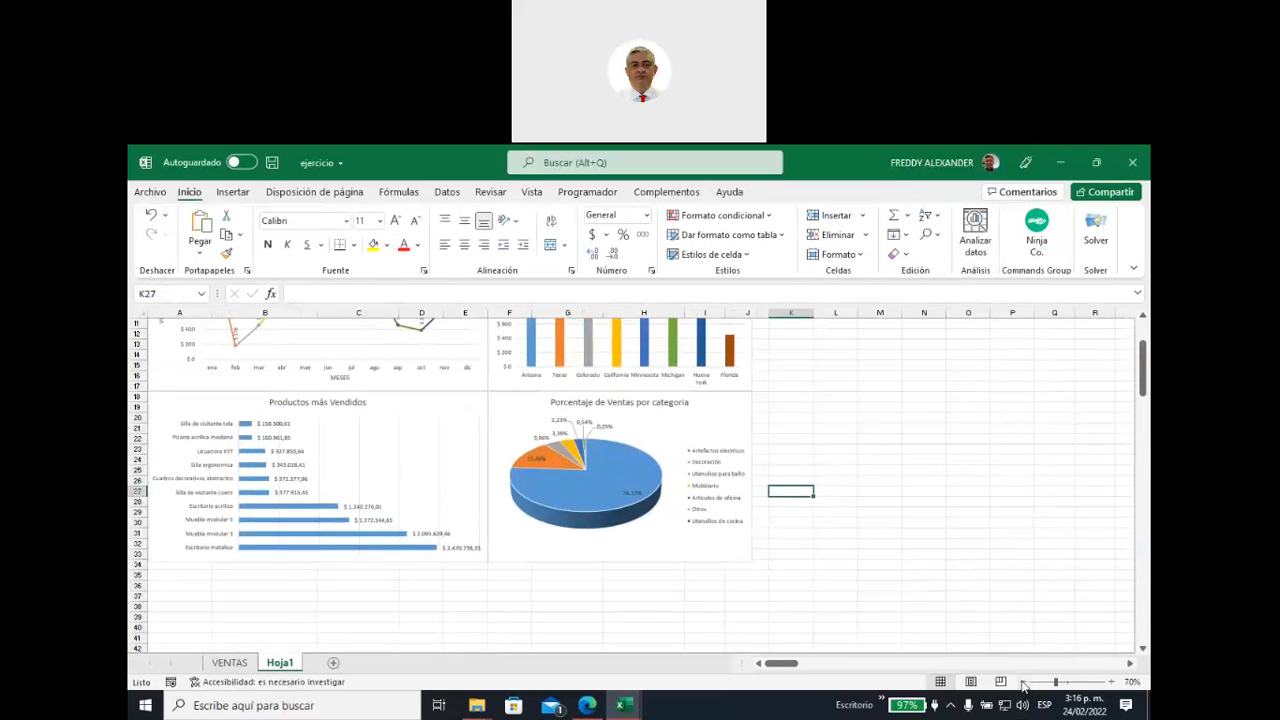
{"action": "scroll", "coordinate": [816, 555], "scroll_direction": "up", "scroll_amount": 2}
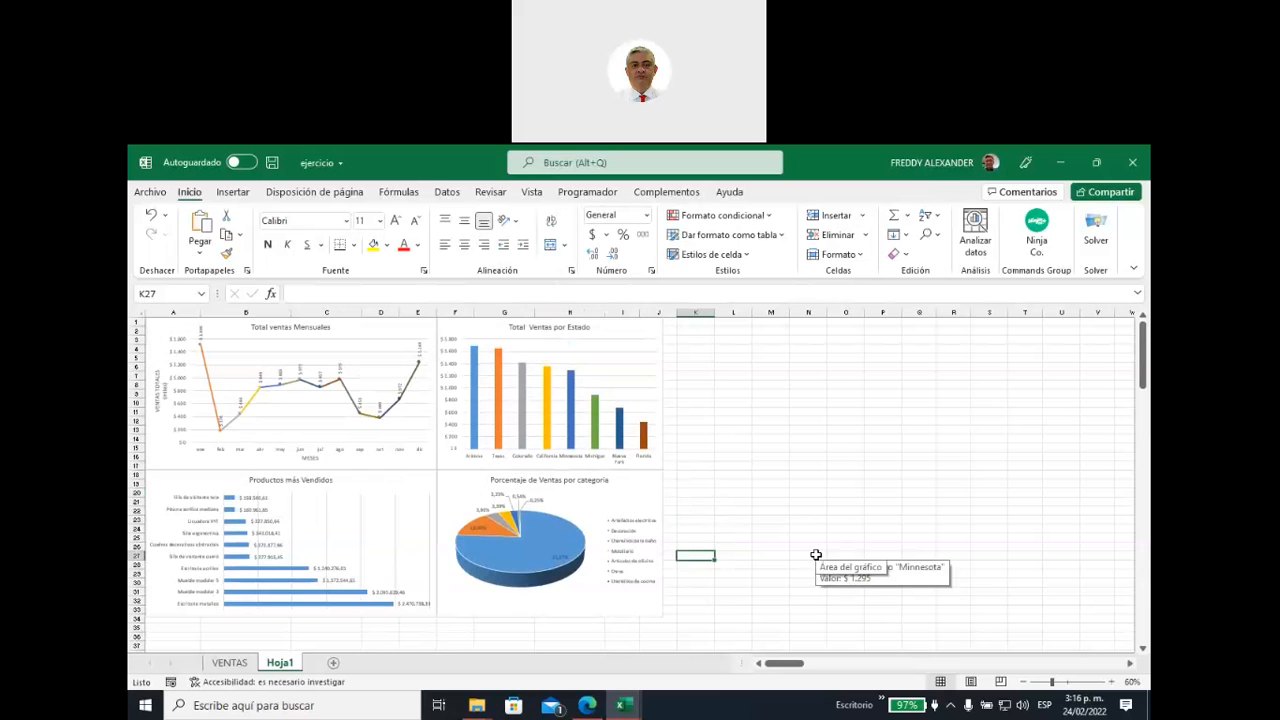
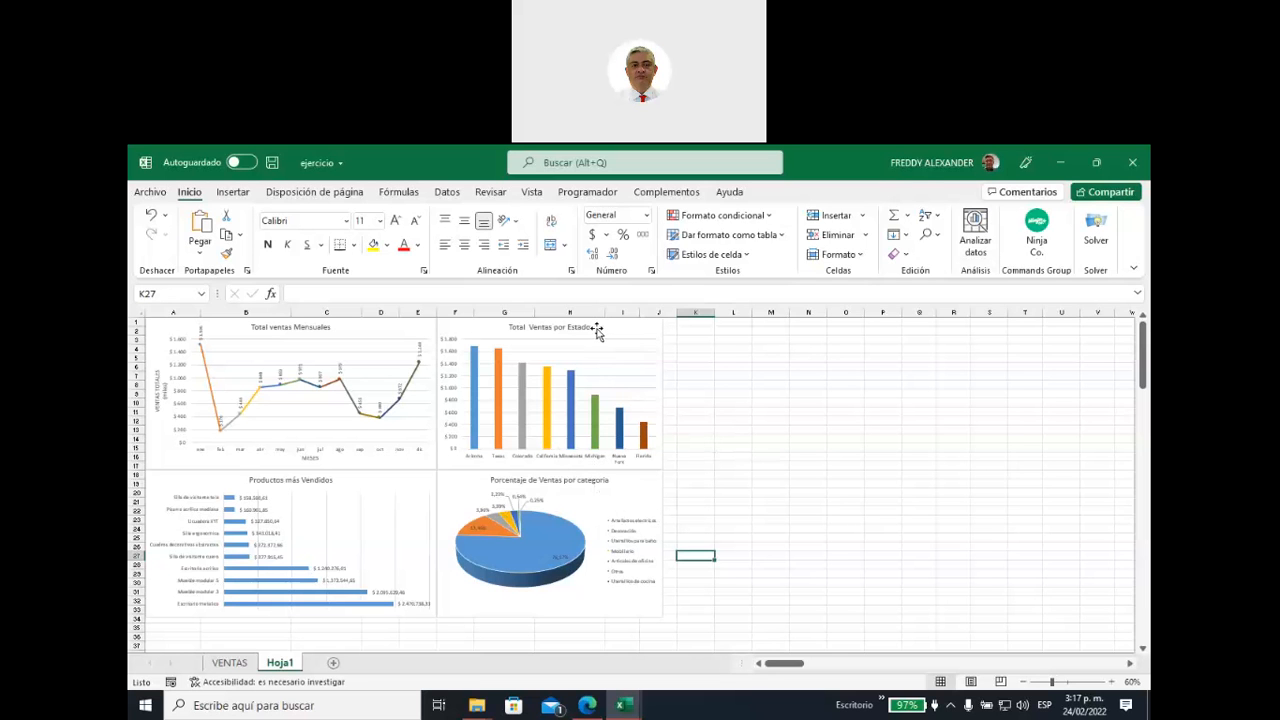
Step: Compare the requirements list beside the VENTAS table, including the requested slicers, with the charts on Hoja1
{"action": "left_click", "coordinate": [229, 662]}
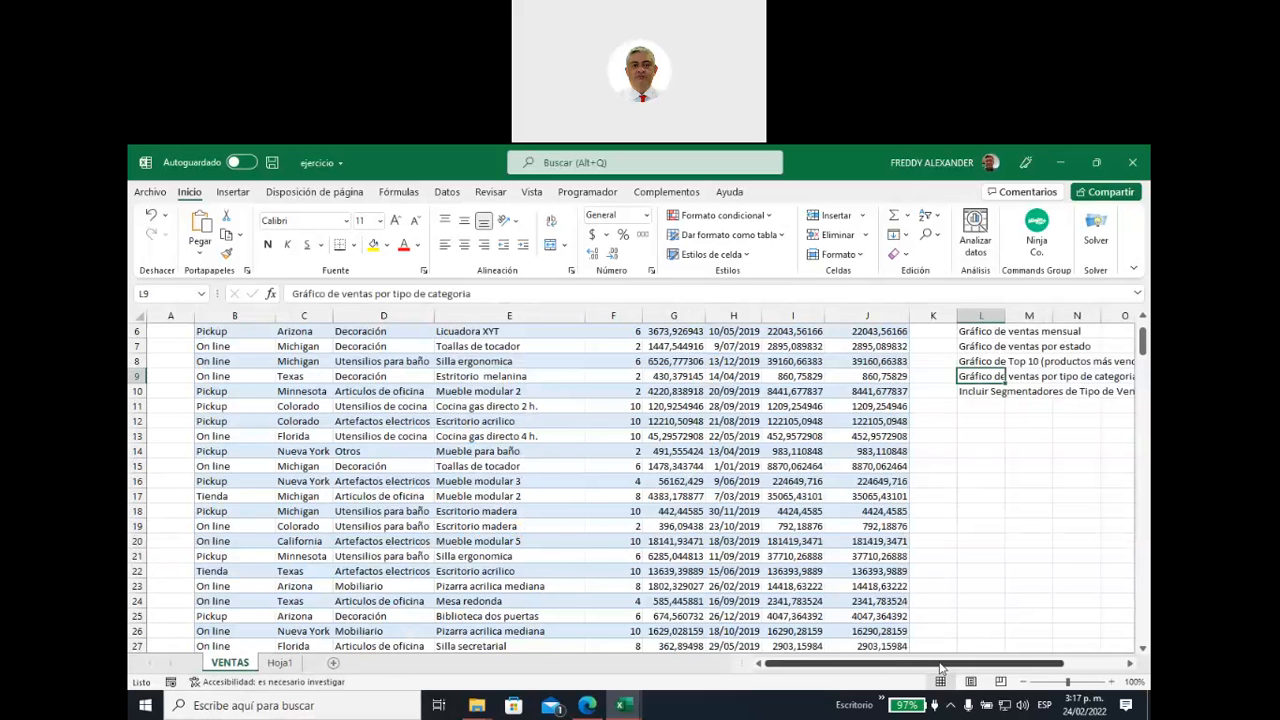
{"action": "scroll", "coordinate": [944, 665], "scroll_direction": "right", "scroll_amount": 3}
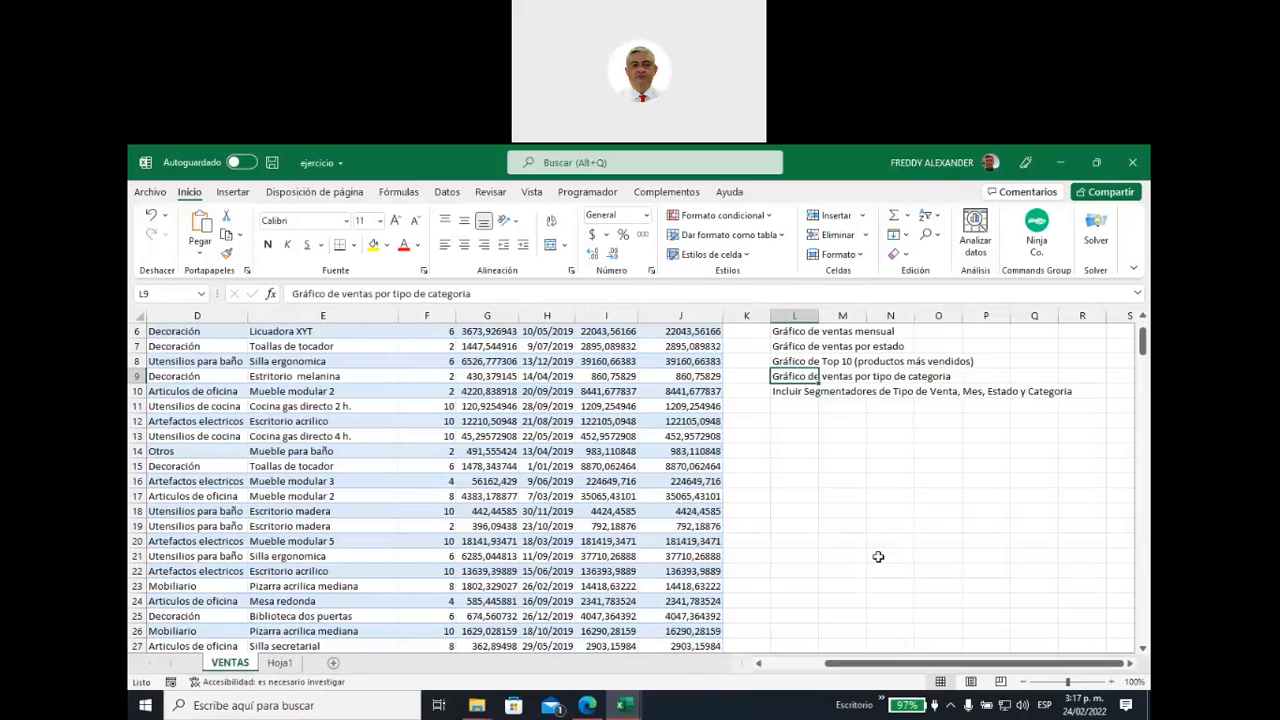
{"action": "left_click", "coordinate": [279, 662]}
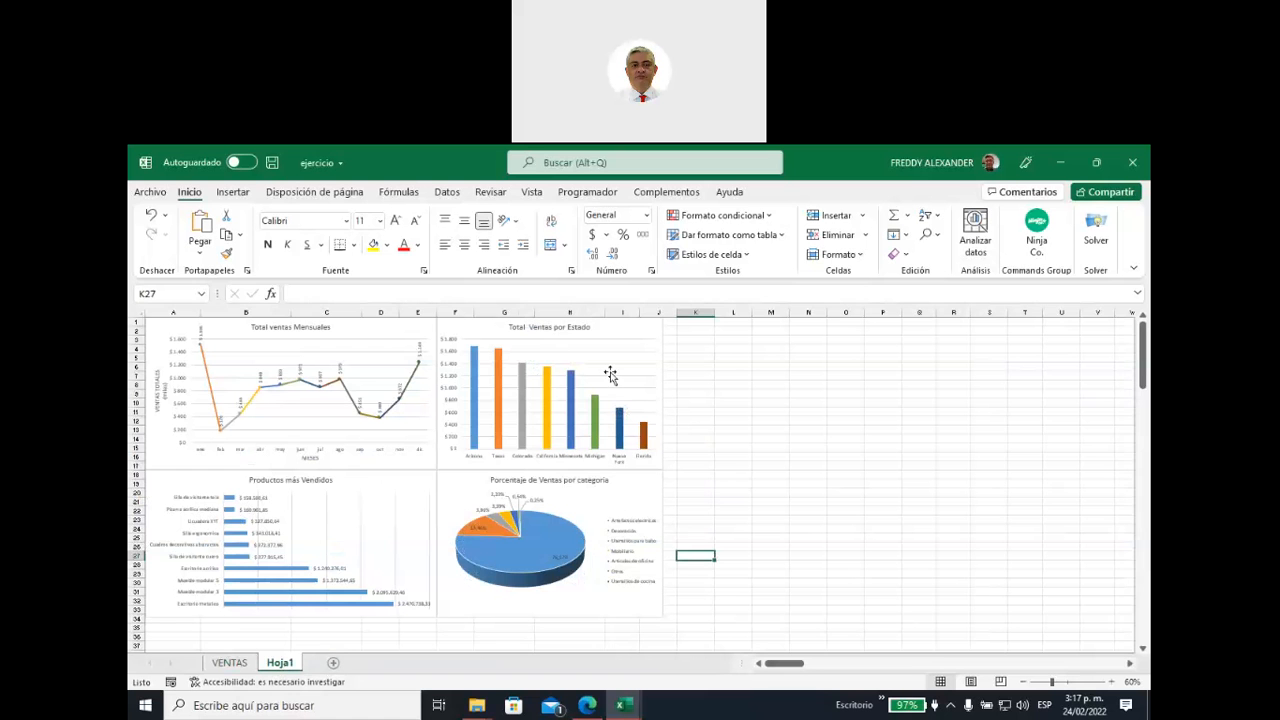
{"action": "left_click", "coordinate": [230, 662]}
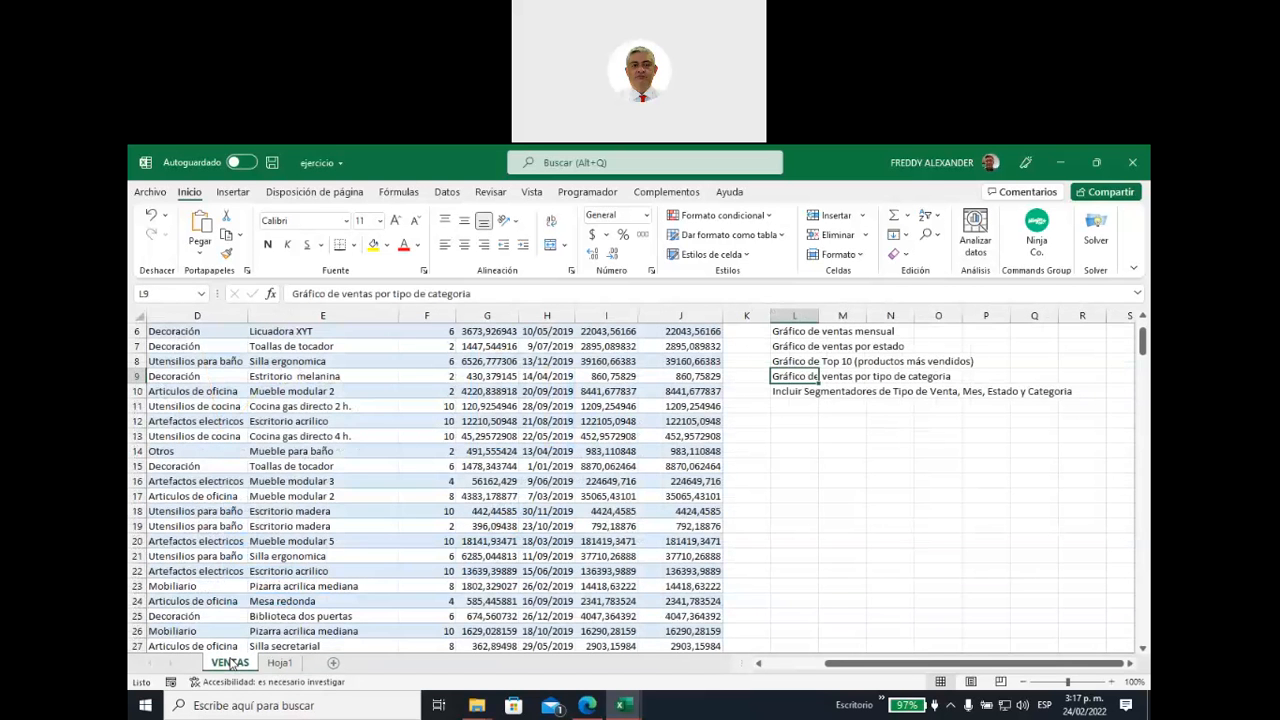
{"action": "left_click", "coordinate": [280, 663]}
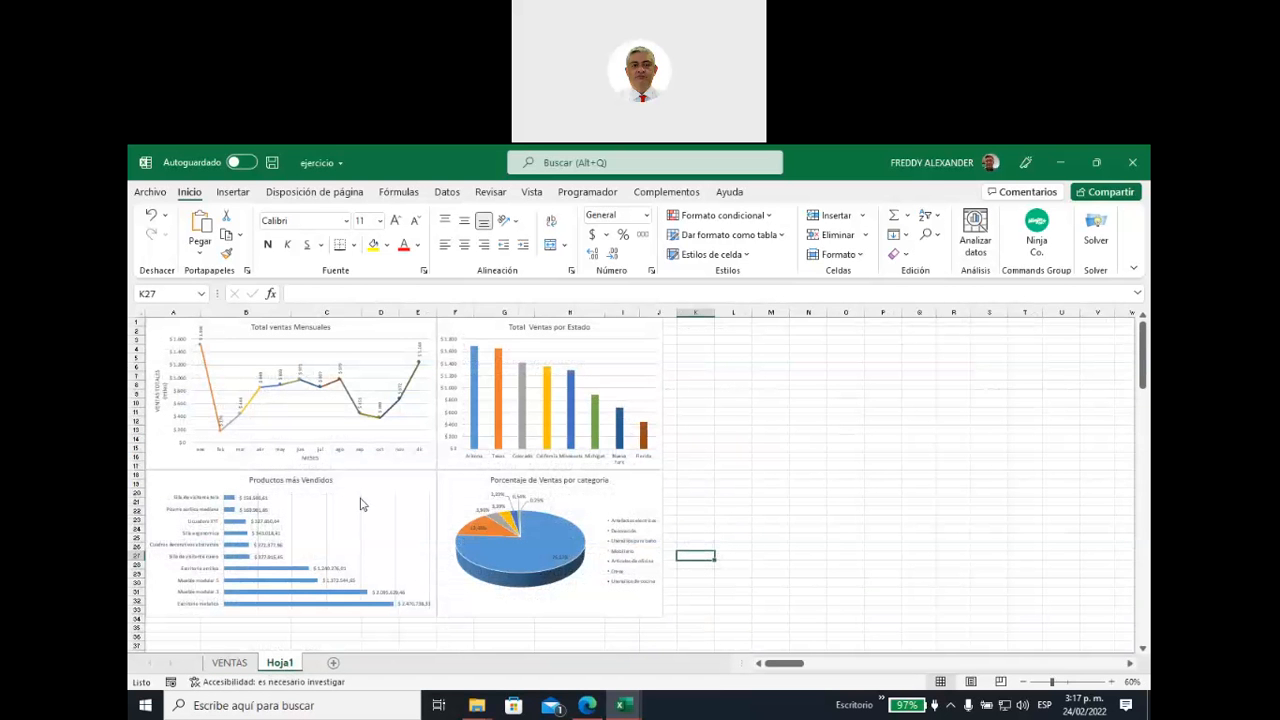
{"action": "left_click", "coordinate": [236, 665]}
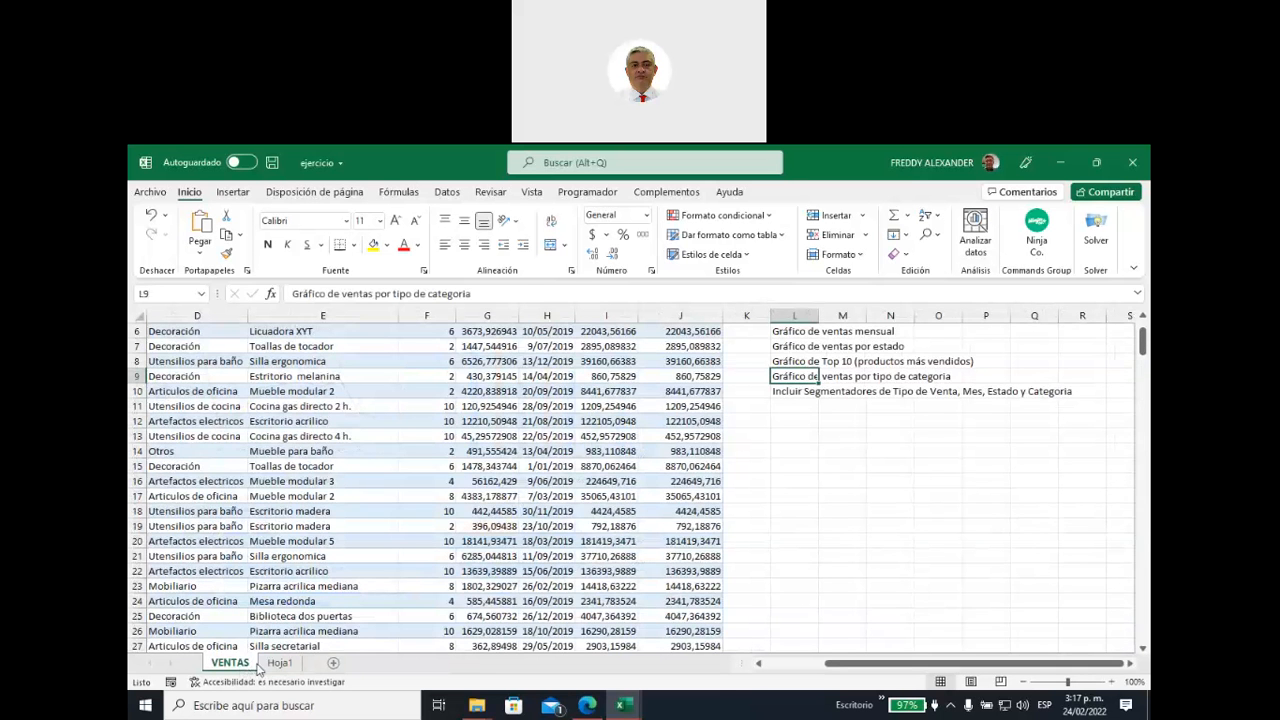
{"action": "left_click", "coordinate": [277, 664]}
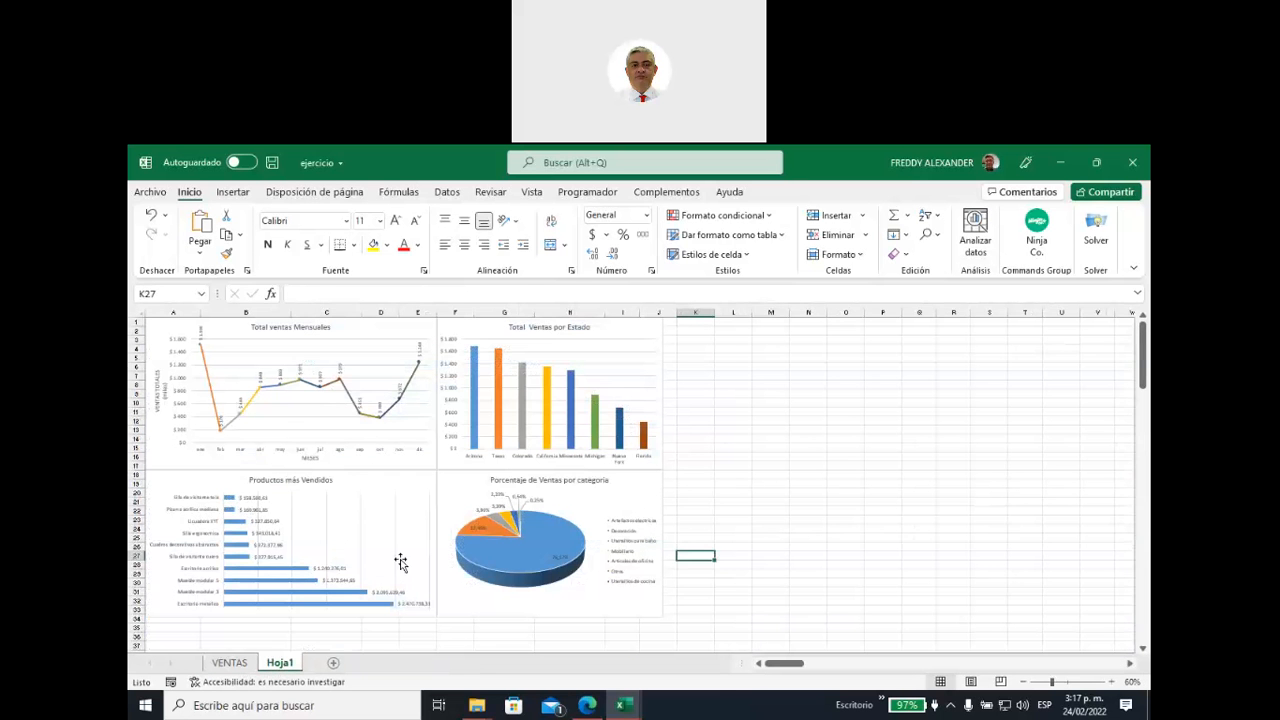
{"action": "left_click", "coordinate": [236, 665]}
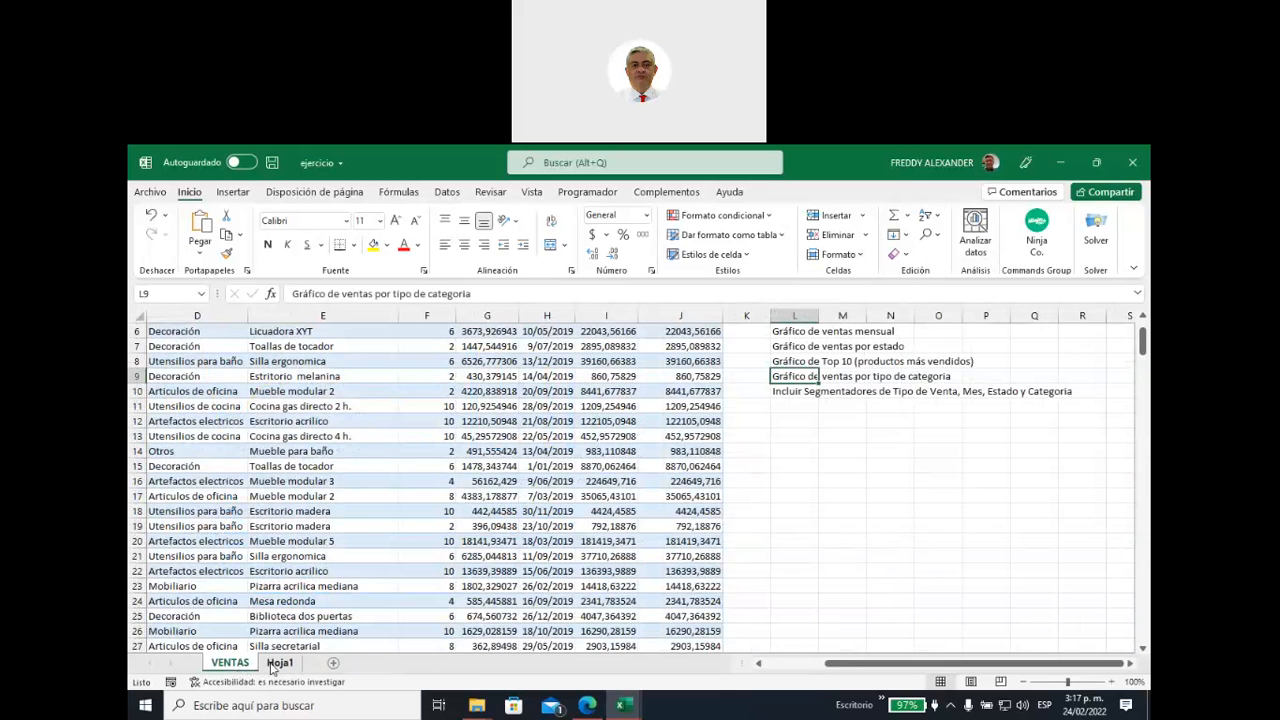
{"action": "left_click", "coordinate": [276, 665]}
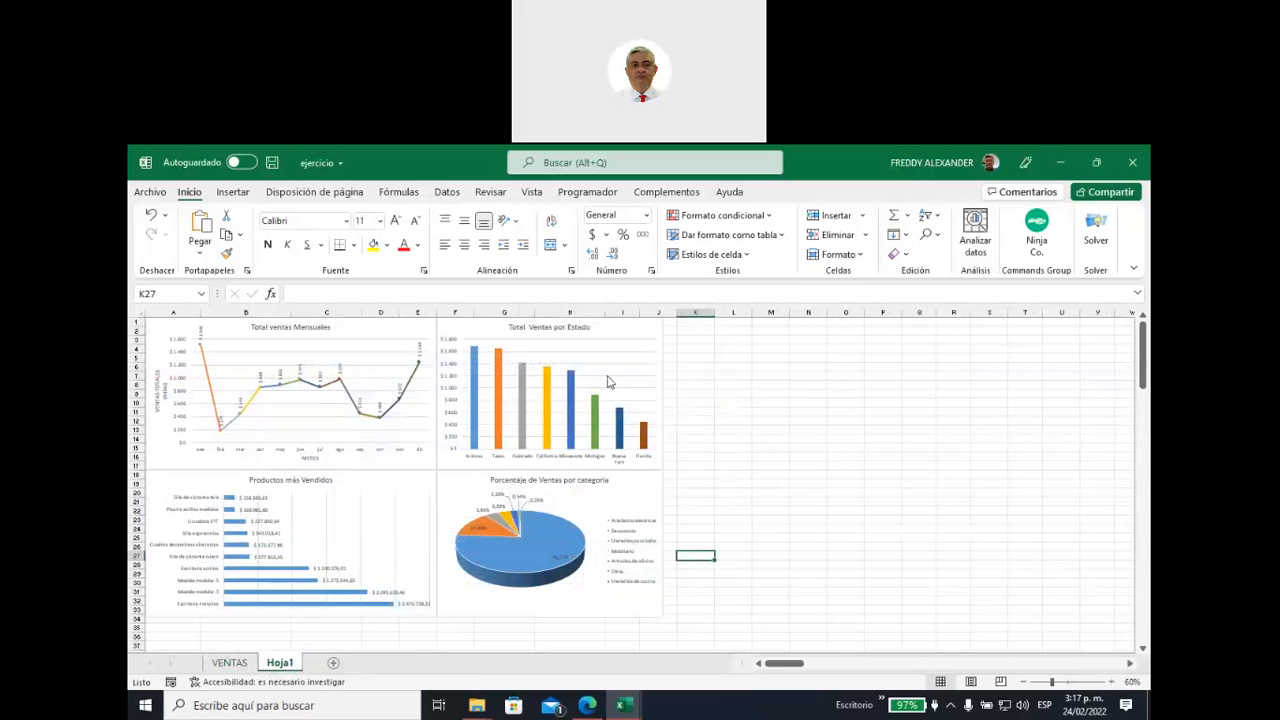
Step: Insert a Categoría slicer from the category percentage pie chart
{"action": "left_click", "coordinate": [598, 504]}
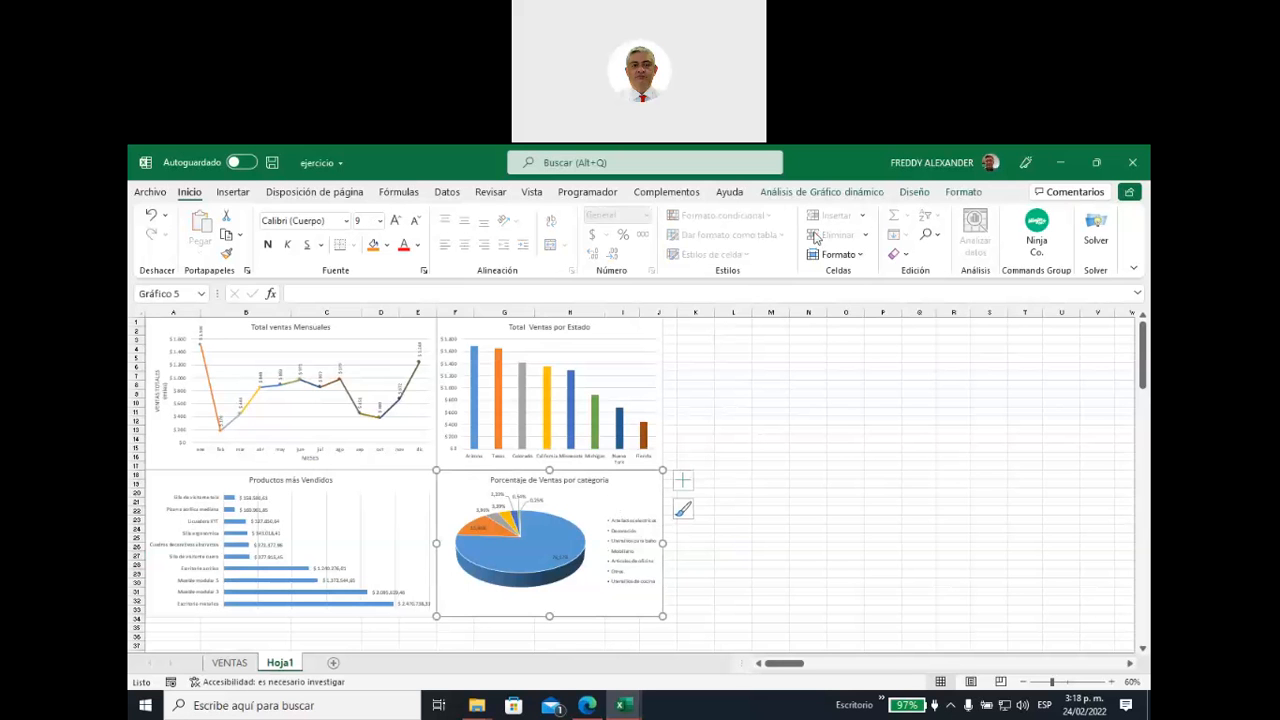
{"action": "left_click", "coordinate": [838, 194]}
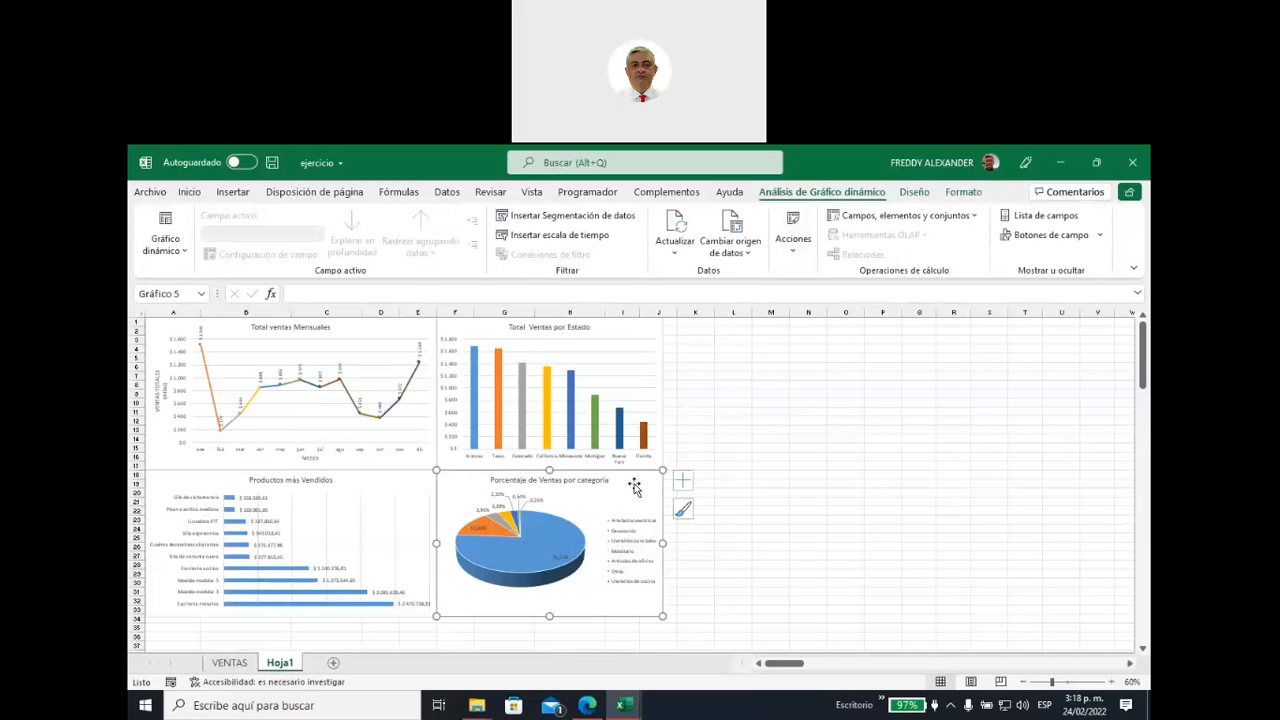
{"action": "left_click", "coordinate": [566, 220]}
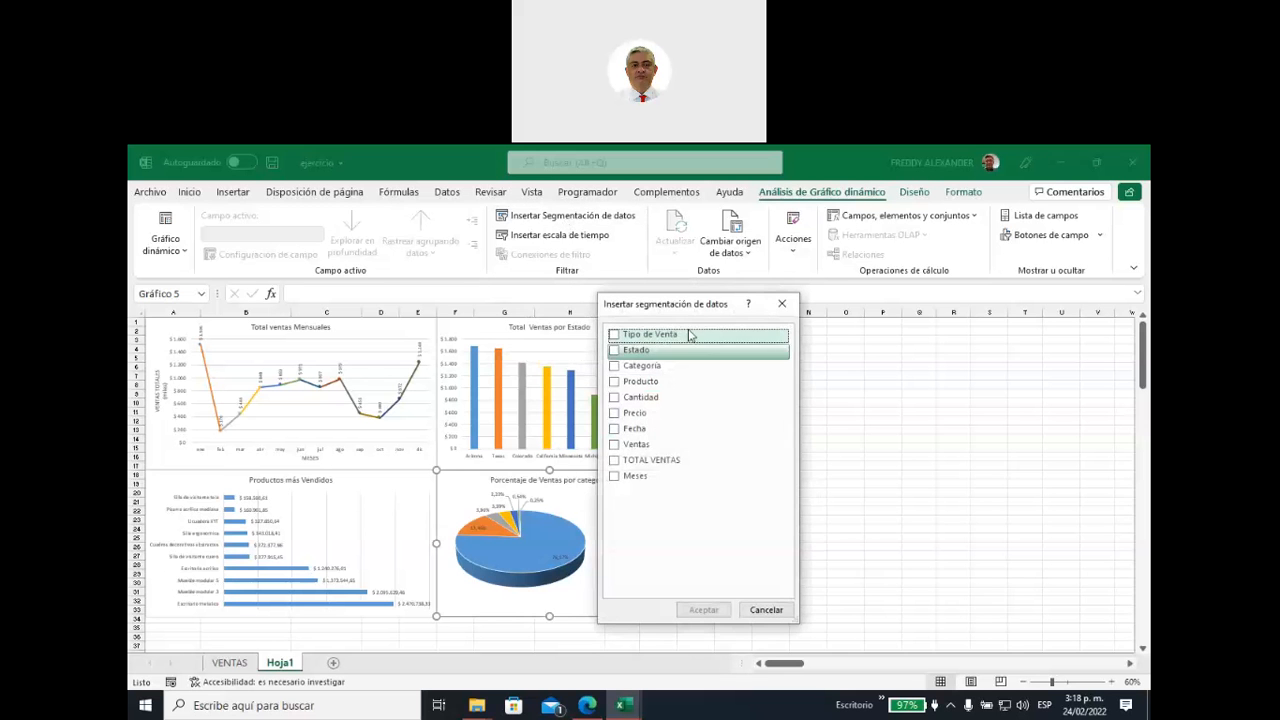
{"action": "left_click_drag", "start_coordinate": [702, 307], "coordinate": [906, 337]}
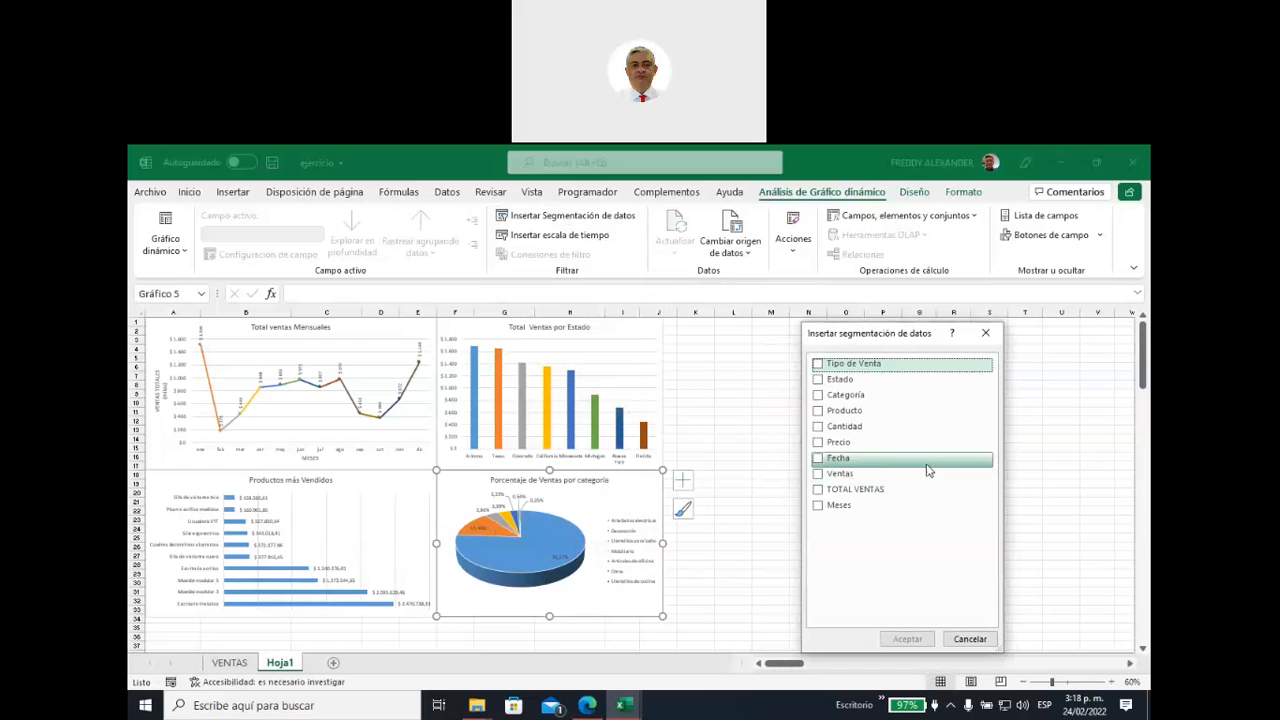
{"action": "left_click", "coordinate": [818, 395]}
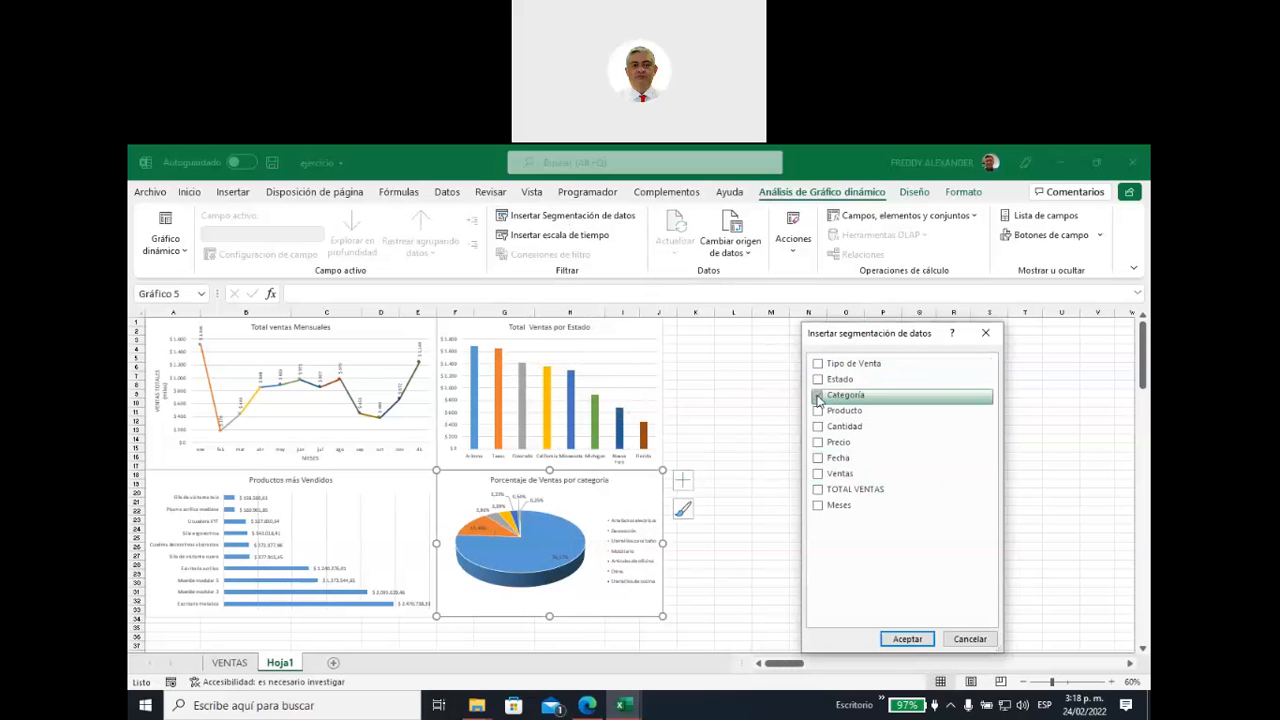
{"action": "left_click", "coordinate": [907, 639]}
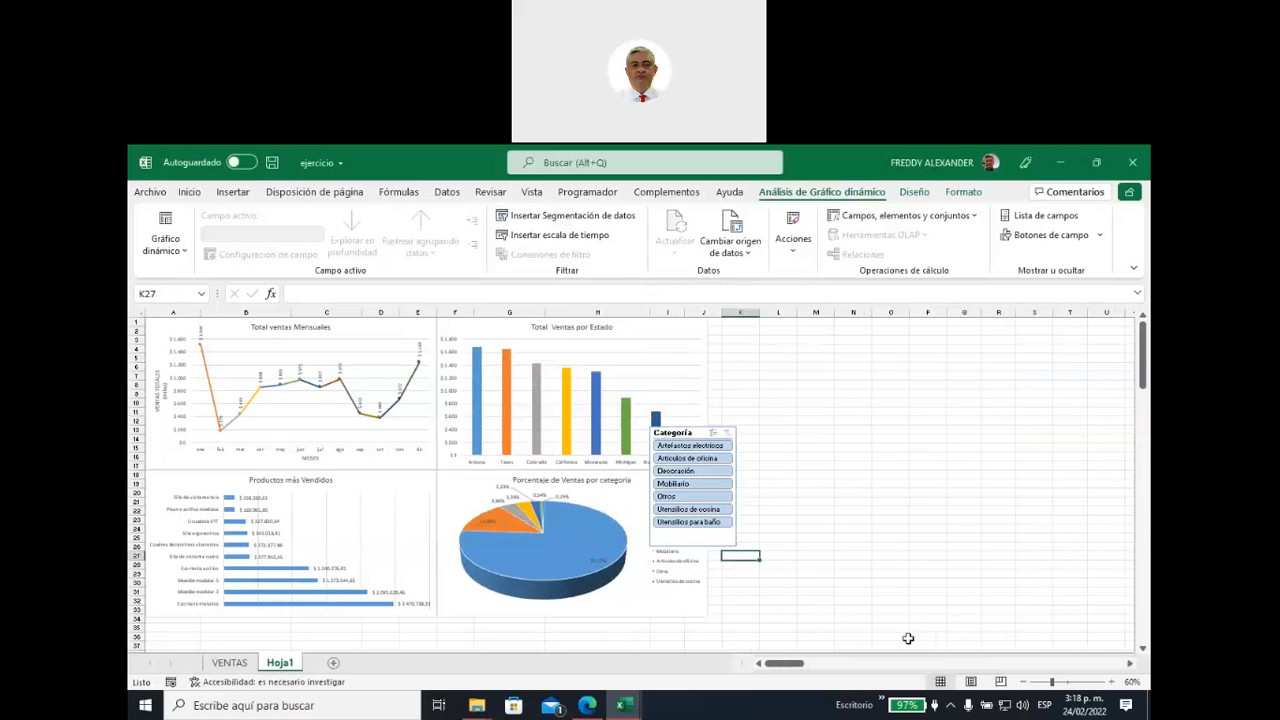
Step: Place the Categoría slicer just to the right of the pie chart and shorten it to about 6,29 cm high
{"action": "left_click_drag", "start_coordinate": [779, 433], "coordinate": [760, 502]}
{"action": "left_click_drag", "start_coordinate": [751, 618], "coordinate": [752, 598]}
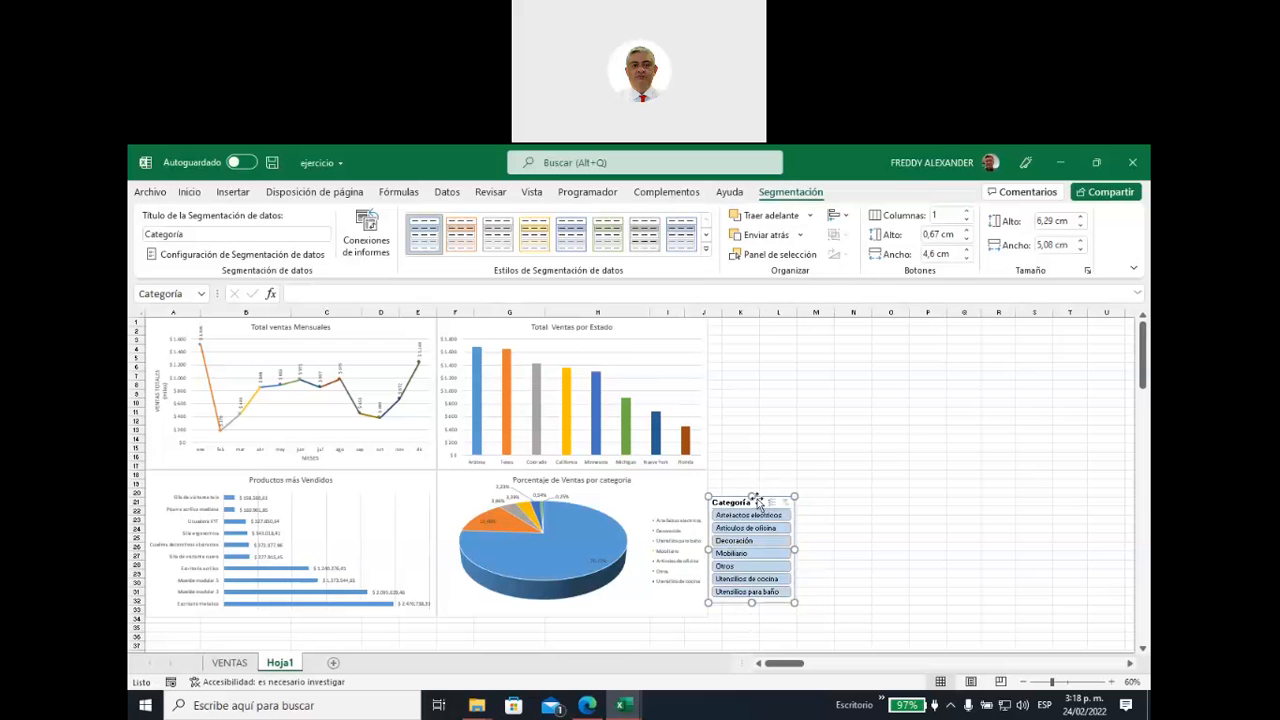
{"action": "left_click_drag", "start_coordinate": [752, 503], "coordinate": [758, 519]}
{"action": "left_click", "coordinate": [775, 472]}
{"action": "left_click", "coordinate": [996, 411]}
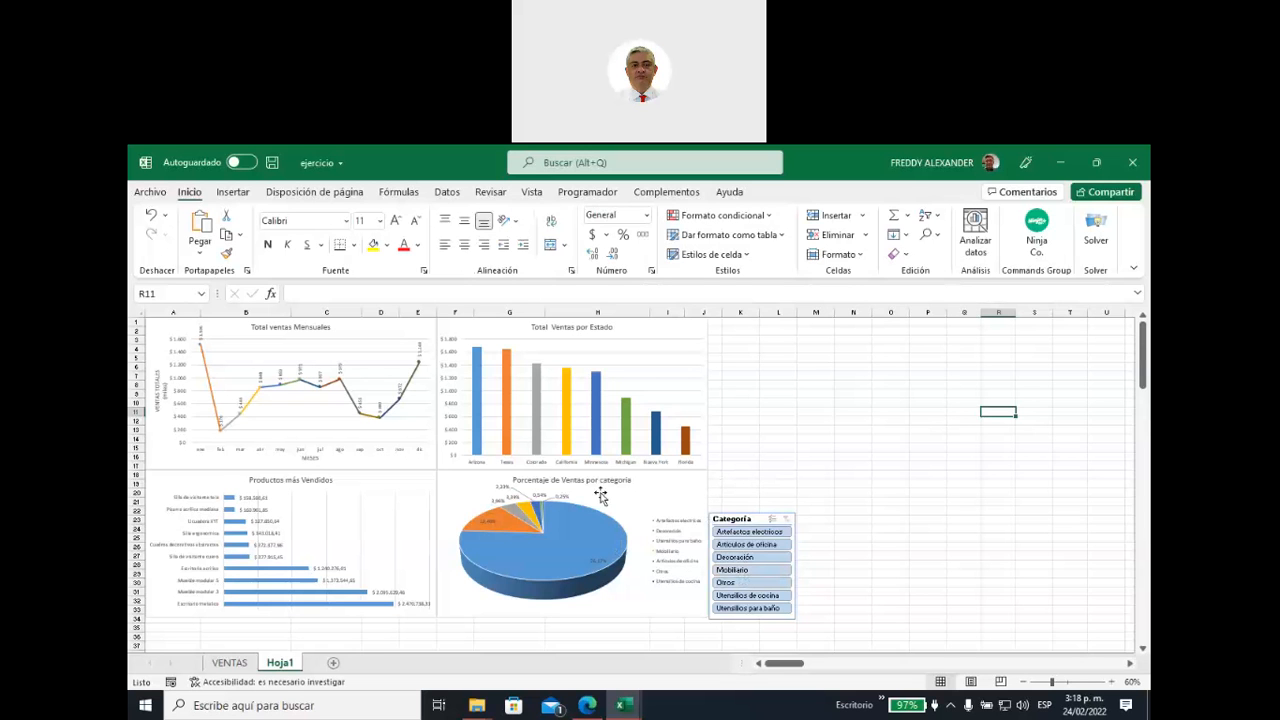
Step: Insert a Meses slicer from the Total ventas Mensuales chart and place it just to the right of the Total Ventas por Estado chart
{"action": "mouse_move", "coordinate": [551, 527]}
{"action": "left_click", "coordinate": [353, 333]}
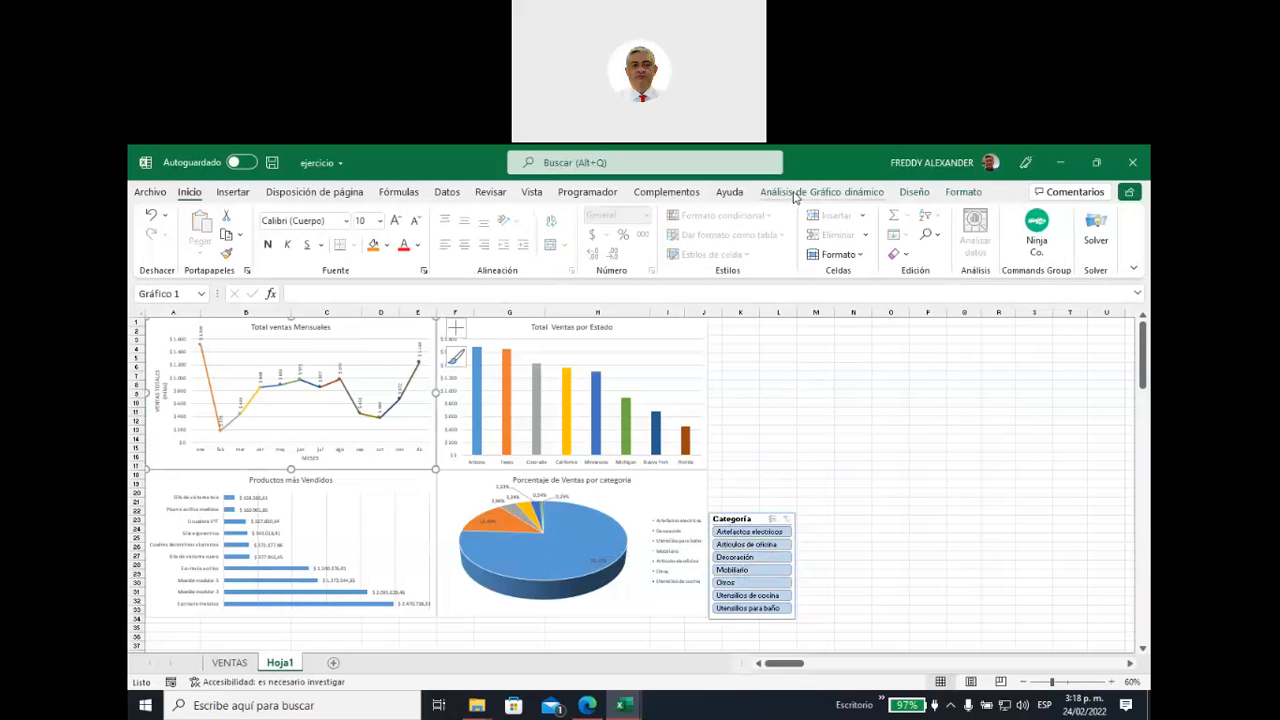
{"action": "left_click", "coordinate": [800, 194]}
{"action": "left_click", "coordinate": [572, 215]}
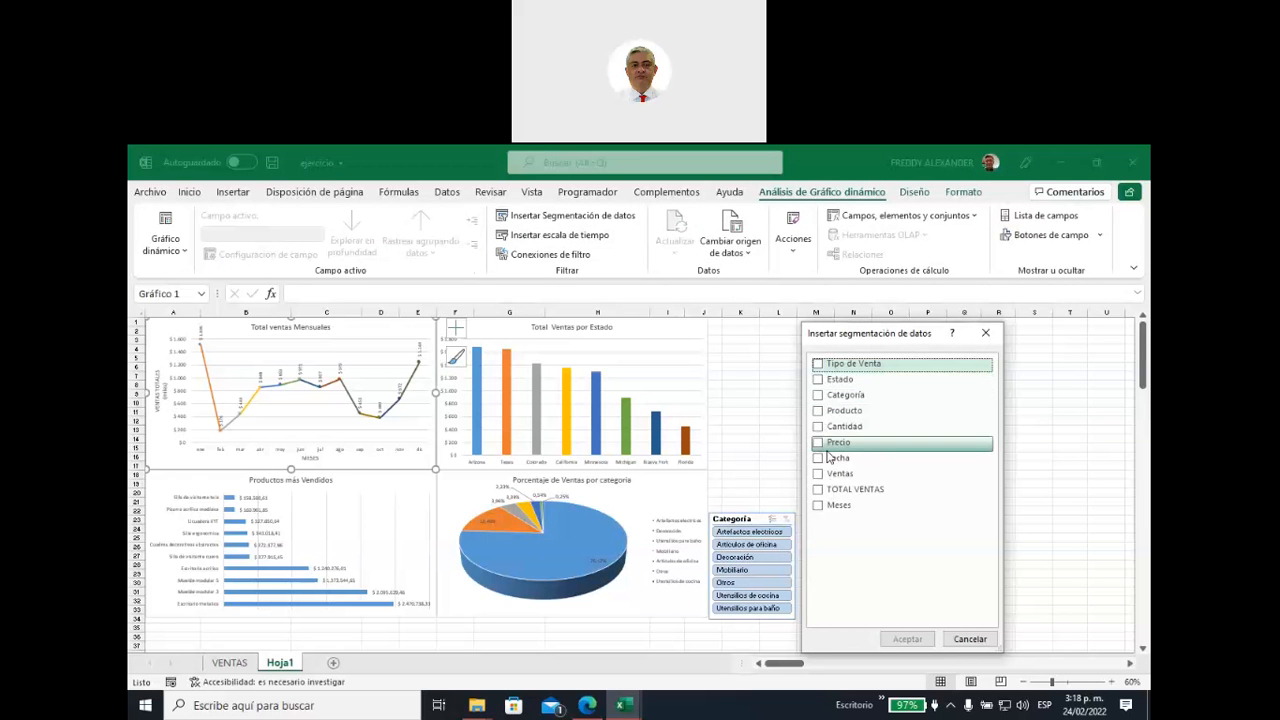
{"action": "left_click", "coordinate": [829, 505]}
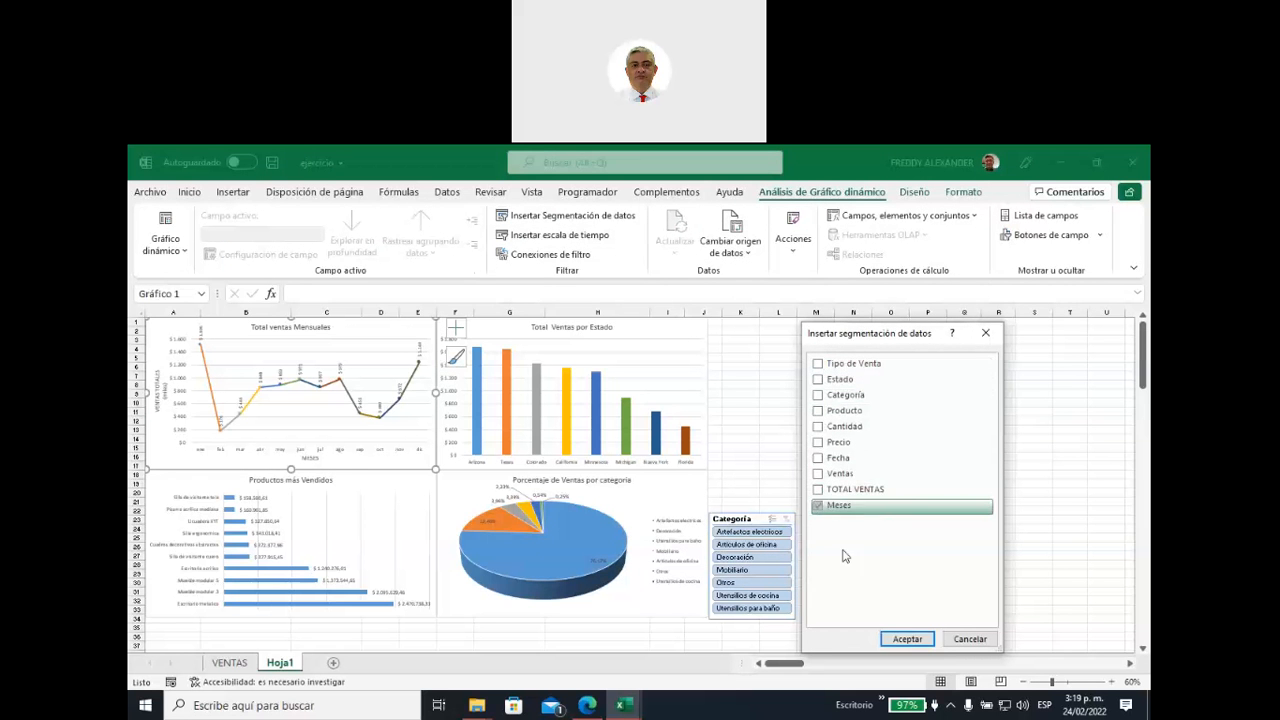
{"action": "left_click", "coordinate": [906, 638]}
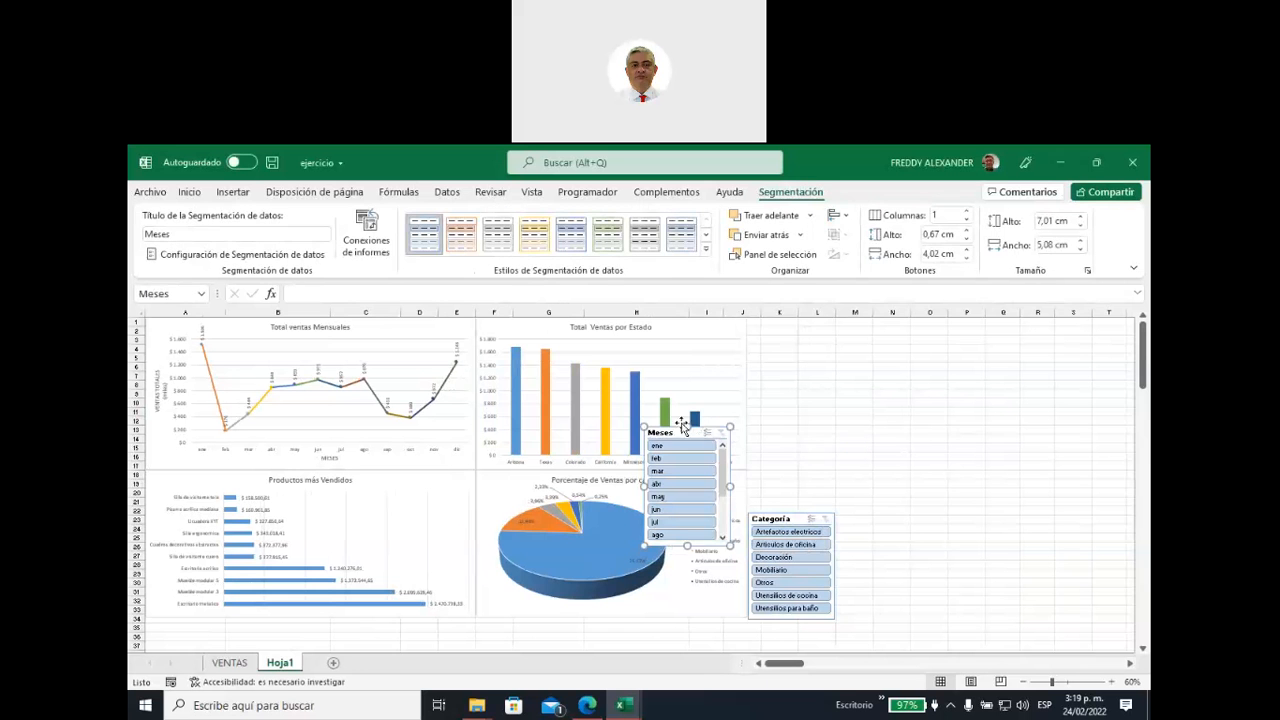
{"action": "left_click_drag", "start_coordinate": [670, 432], "coordinate": [776, 323]}
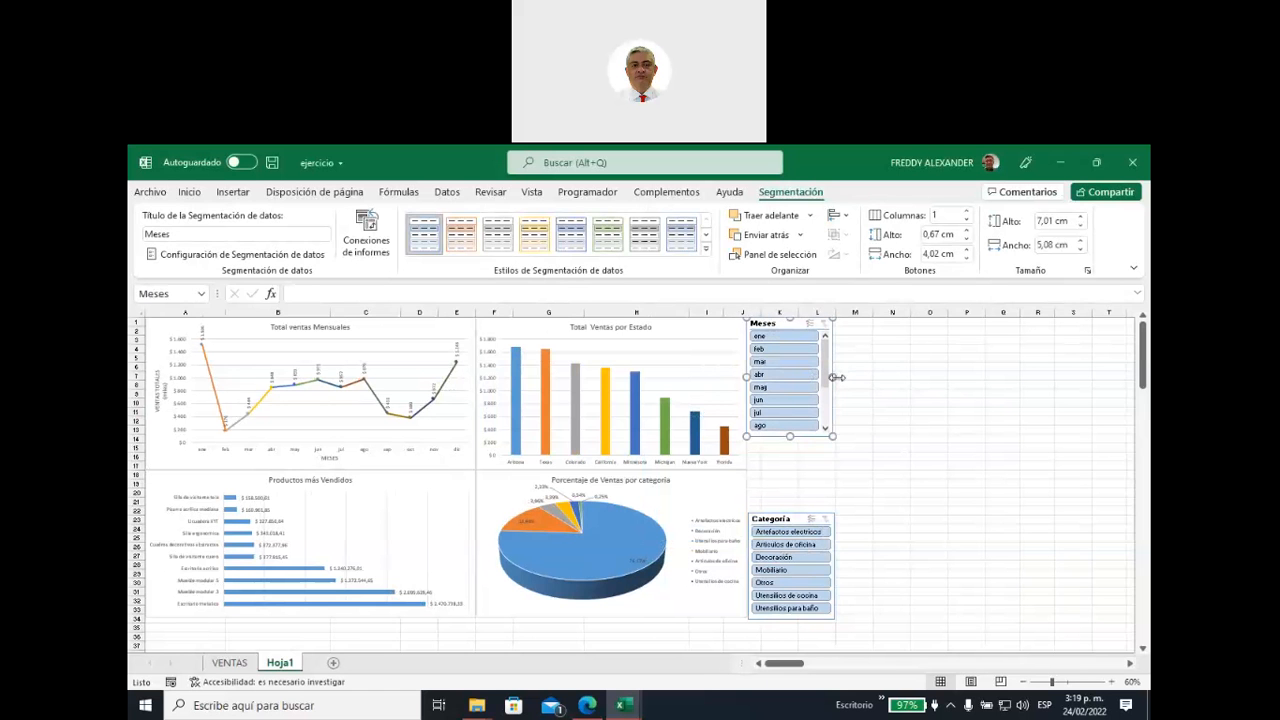
Step: Arrange the Meses slicer's buttons in two columns and resize it to about 7,39 cm wide and 5,45 cm high
{"action": "left_click_drag", "start_coordinate": [833, 376], "coordinate": [871, 376]}
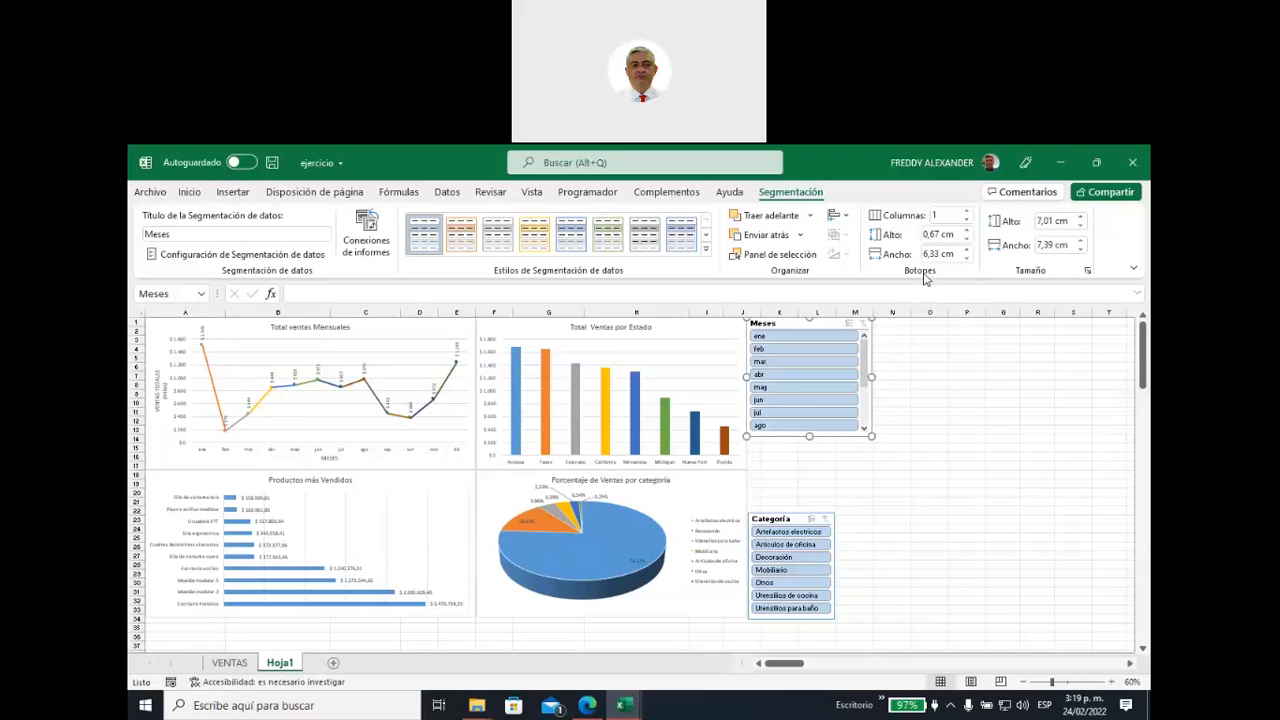
{"action": "left_click", "coordinate": [968, 212]}
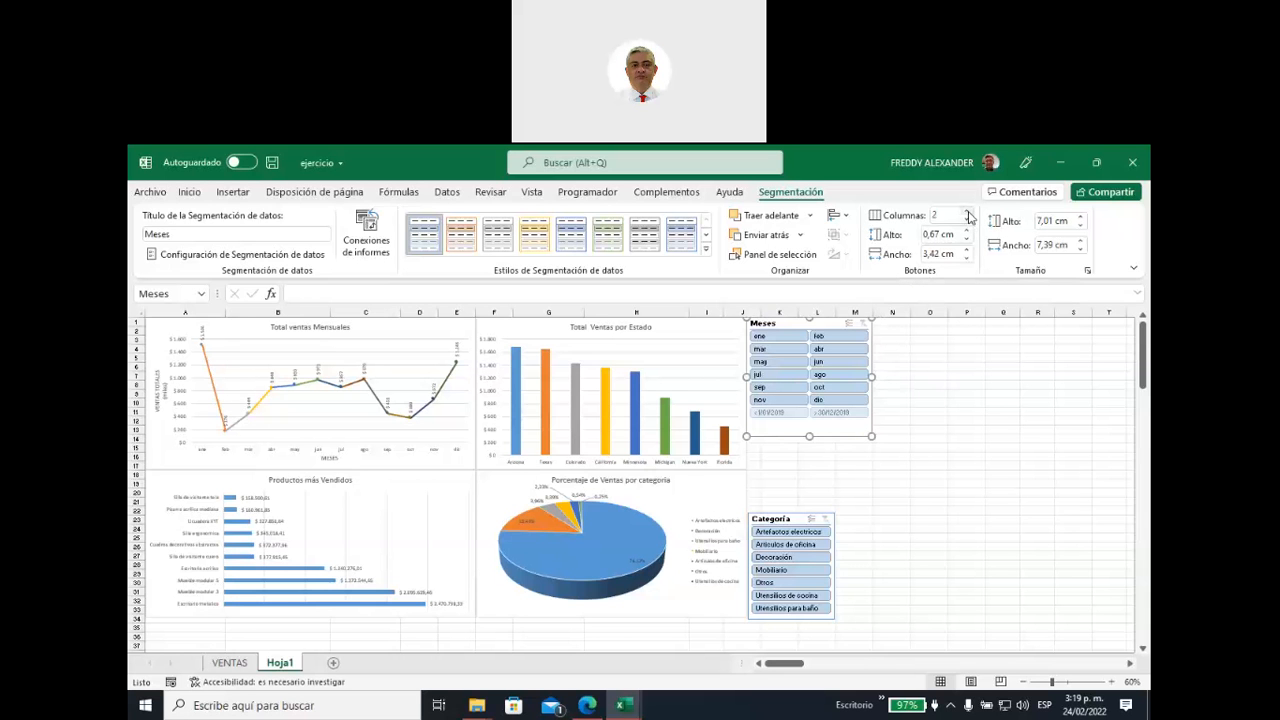
{"action": "left_click", "coordinate": [968, 212]}
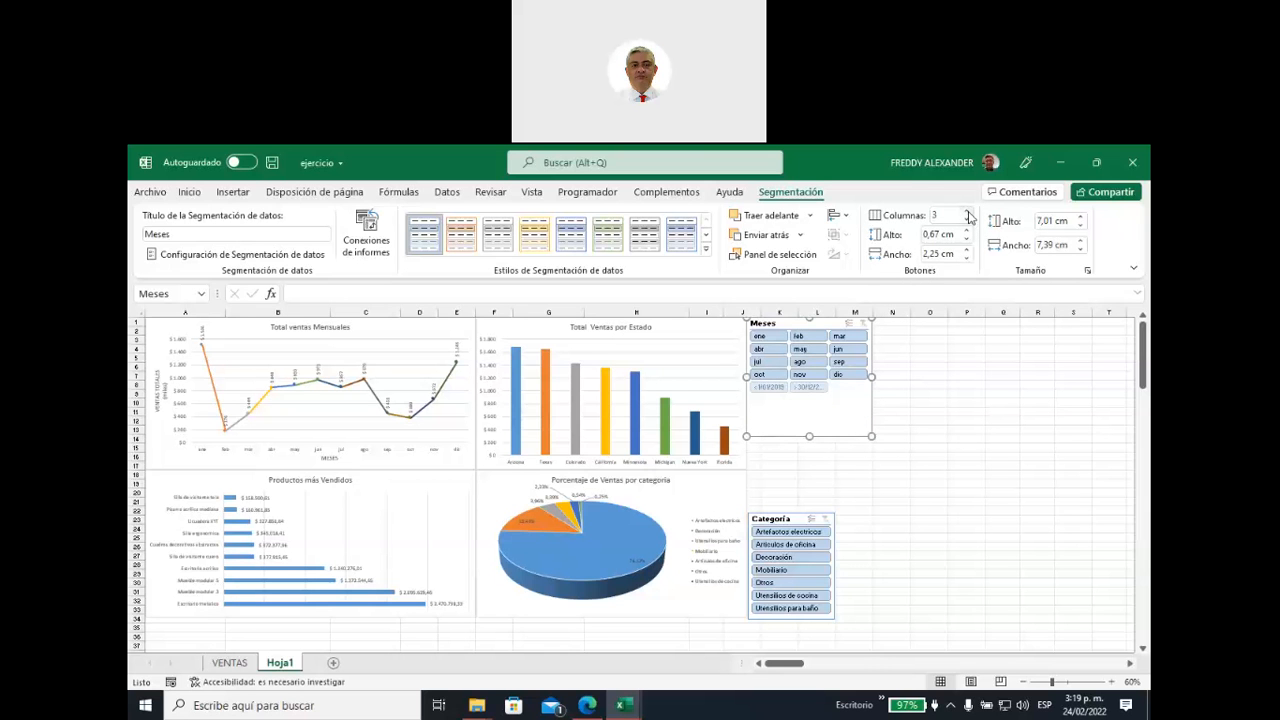
{"action": "left_click", "coordinate": [968, 224]}
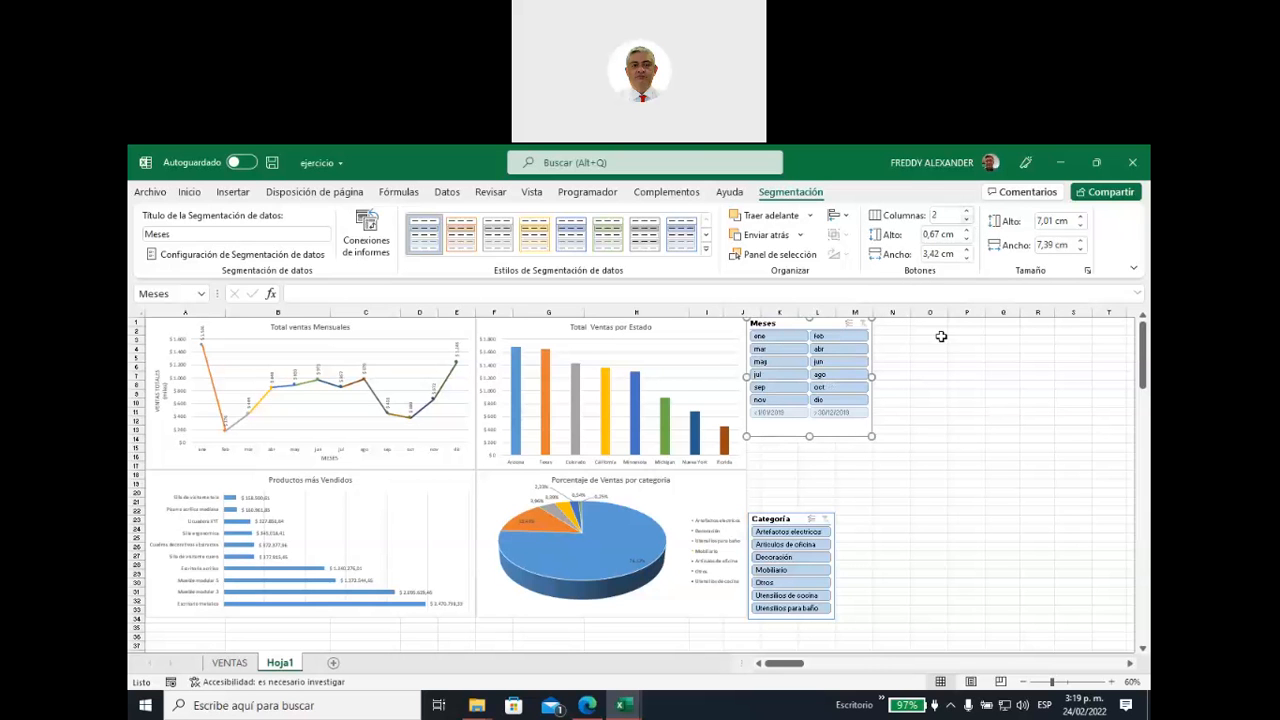
{"action": "left_click", "coordinate": [908, 450]}
{"action": "left_click", "coordinate": [810, 434]}
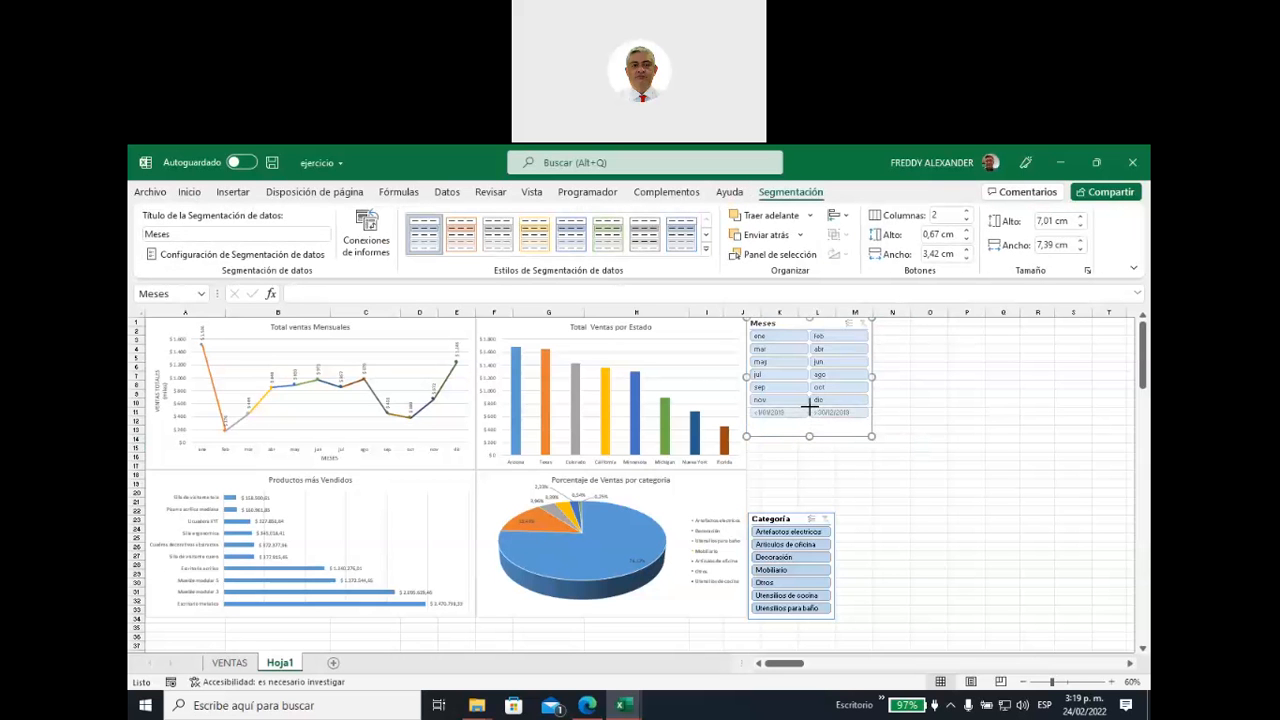
{"action": "left_click_drag", "start_coordinate": [809, 436], "coordinate": [809, 409]}
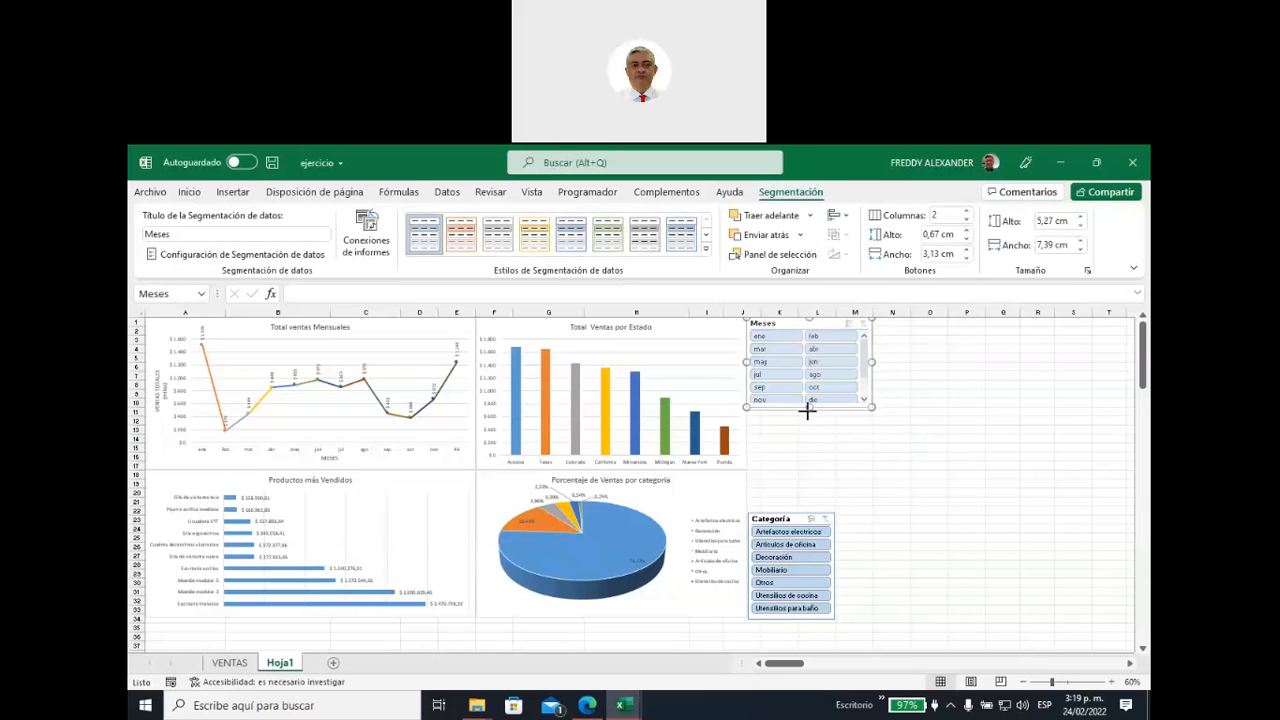
{"action": "left_click", "coordinate": [933, 400]}
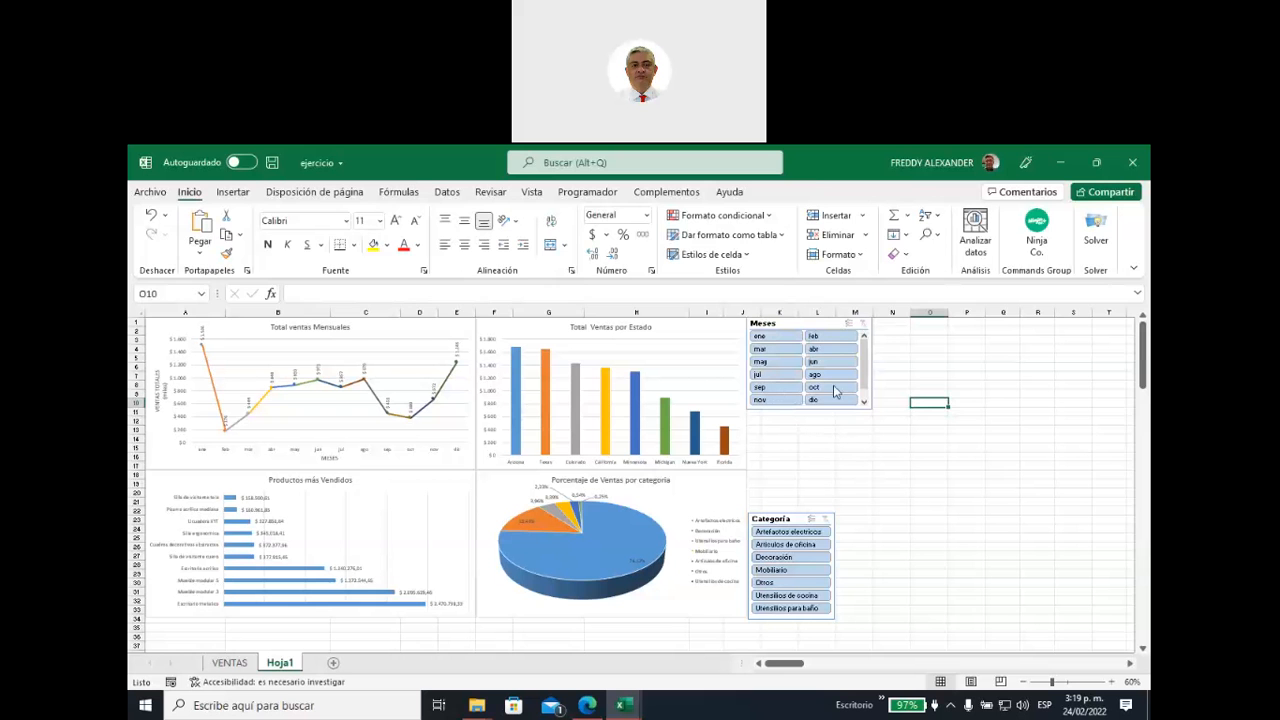
Step: Apply the orange style from the Oscuro group to the Meses slicer
{"action": "left_click", "coordinate": [795, 323]}
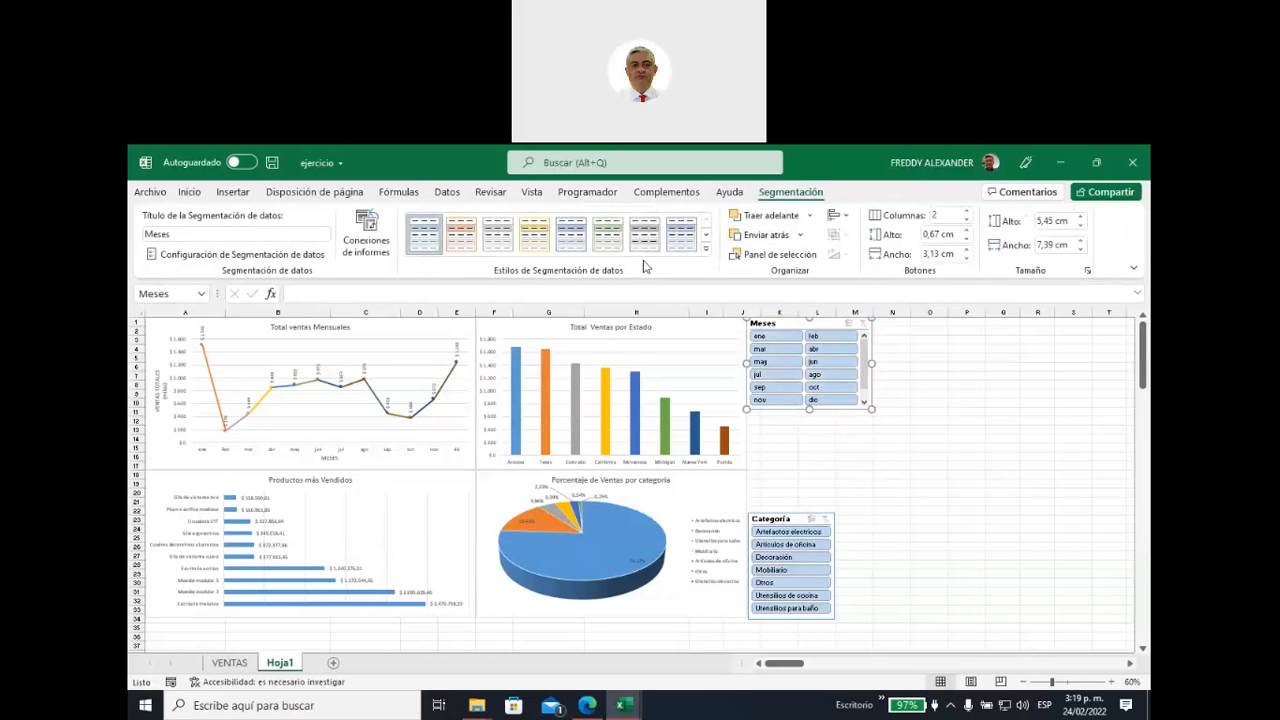
{"action": "left_click", "coordinate": [705, 250]}
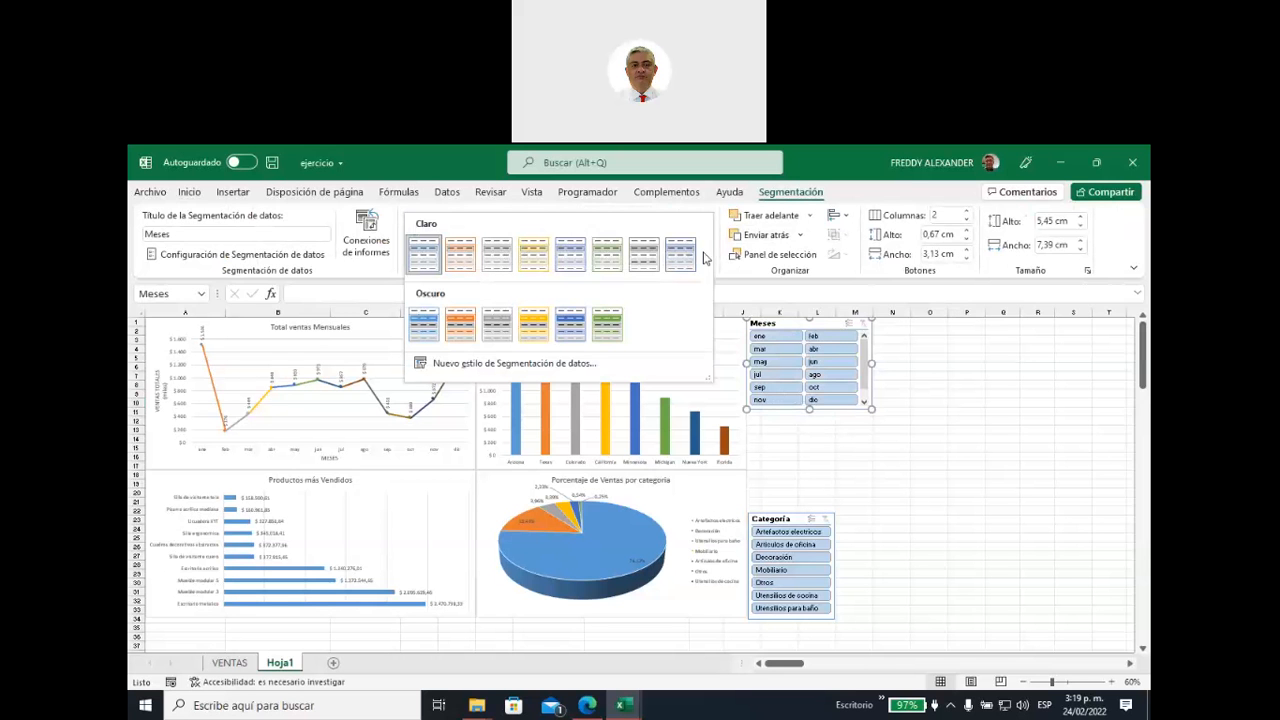
{"action": "left_click", "coordinate": [460, 322]}
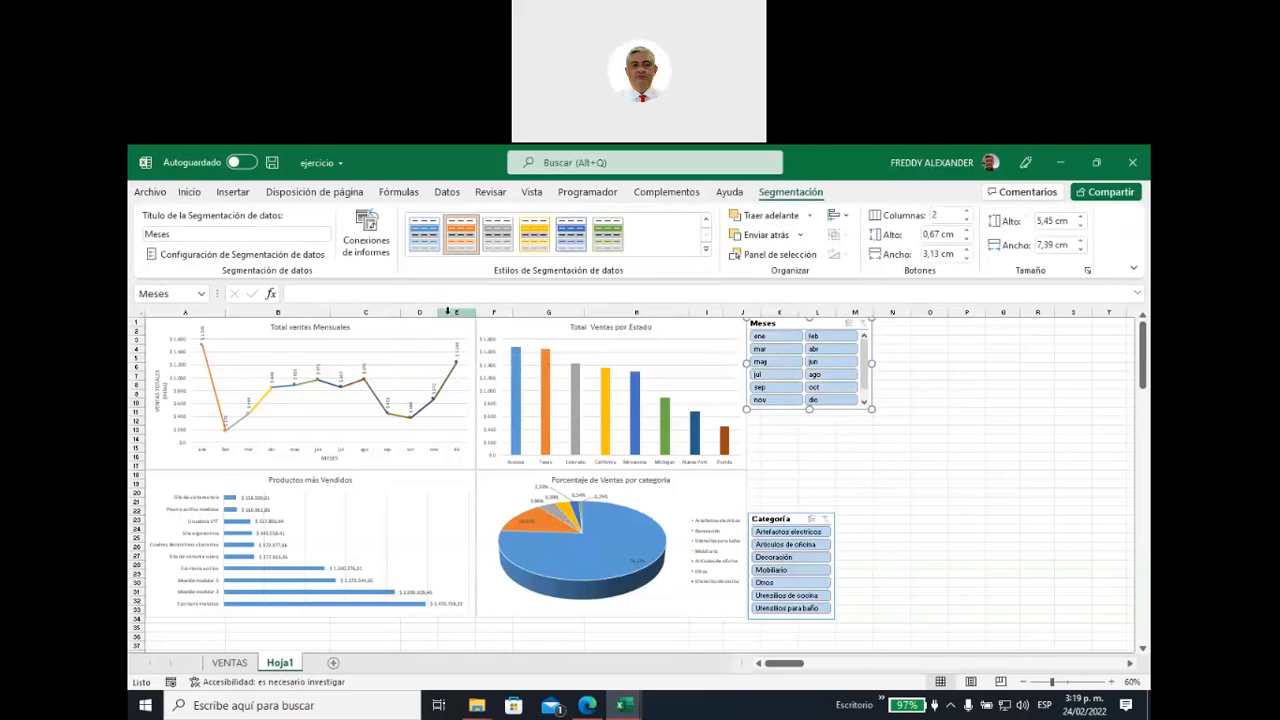
{"action": "left_click", "coordinate": [930, 394]}
{"action": "left_click", "coordinate": [892, 476]}
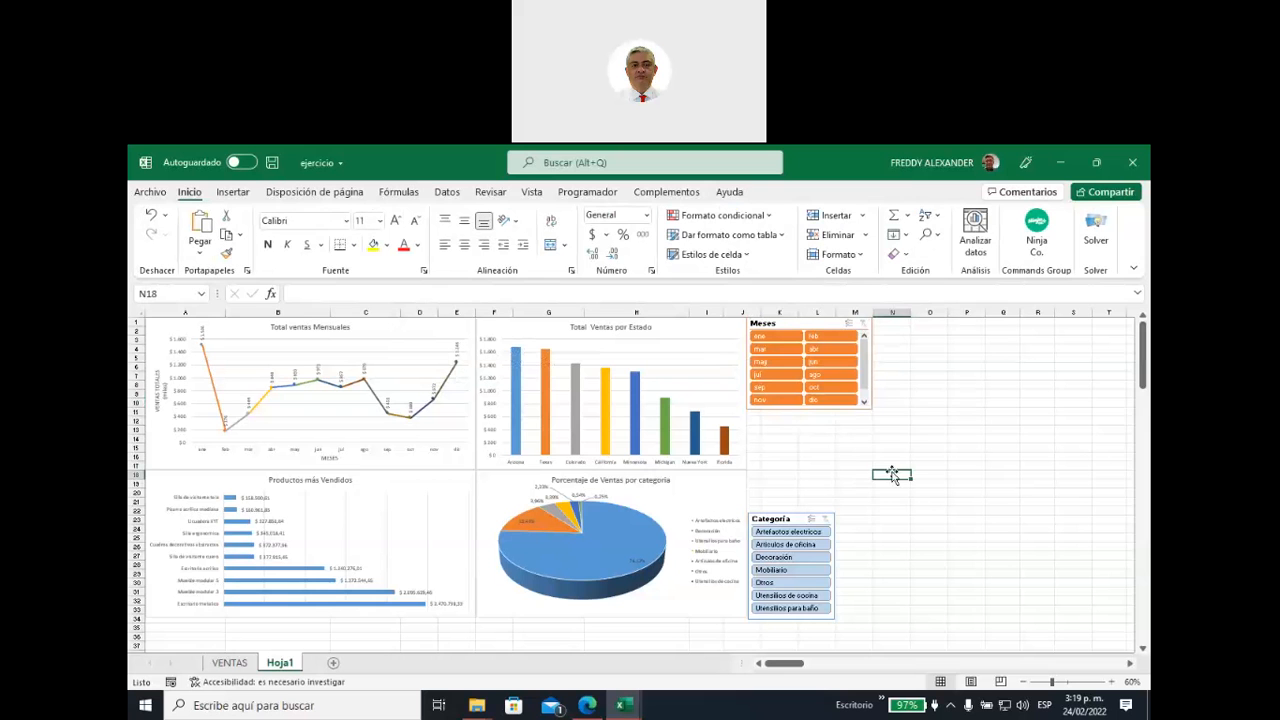
{"action": "left_click", "coordinate": [918, 438]}
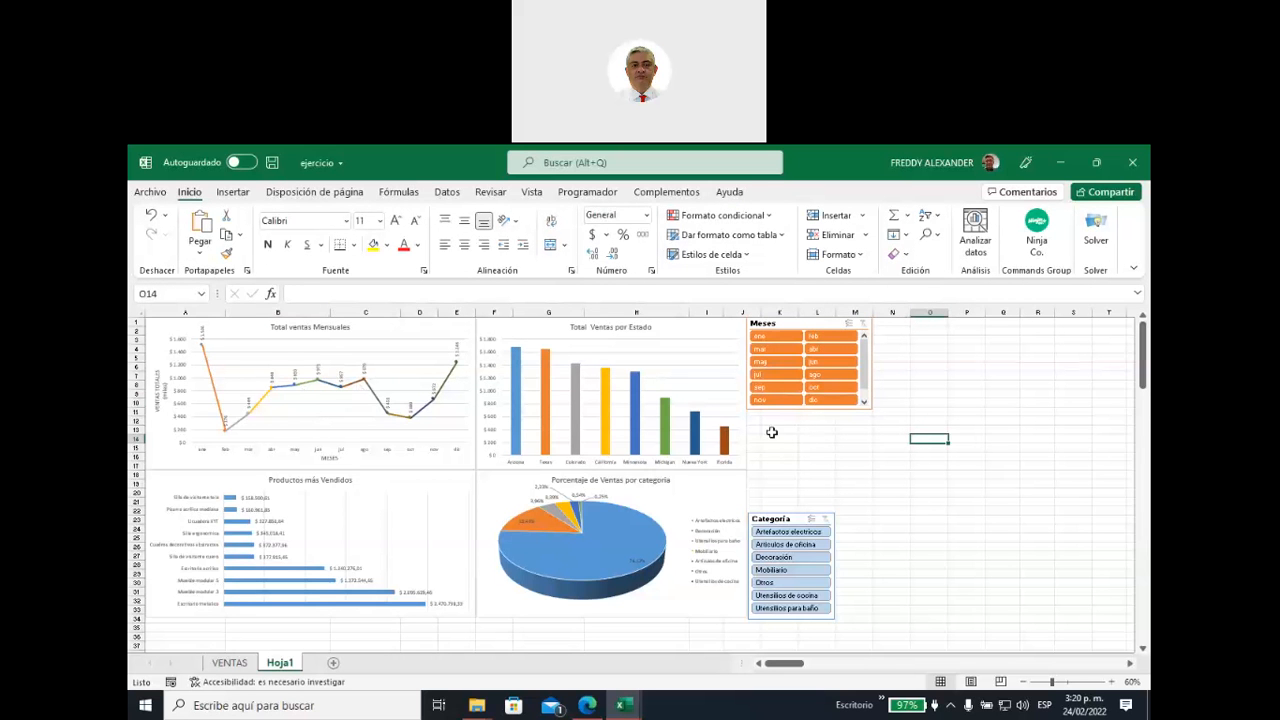
Step: Insert an Estado slicer from the Total Ventas por Estado chart and place it directly below the Meses slicer
{"action": "left_click", "coordinate": [694, 334]}
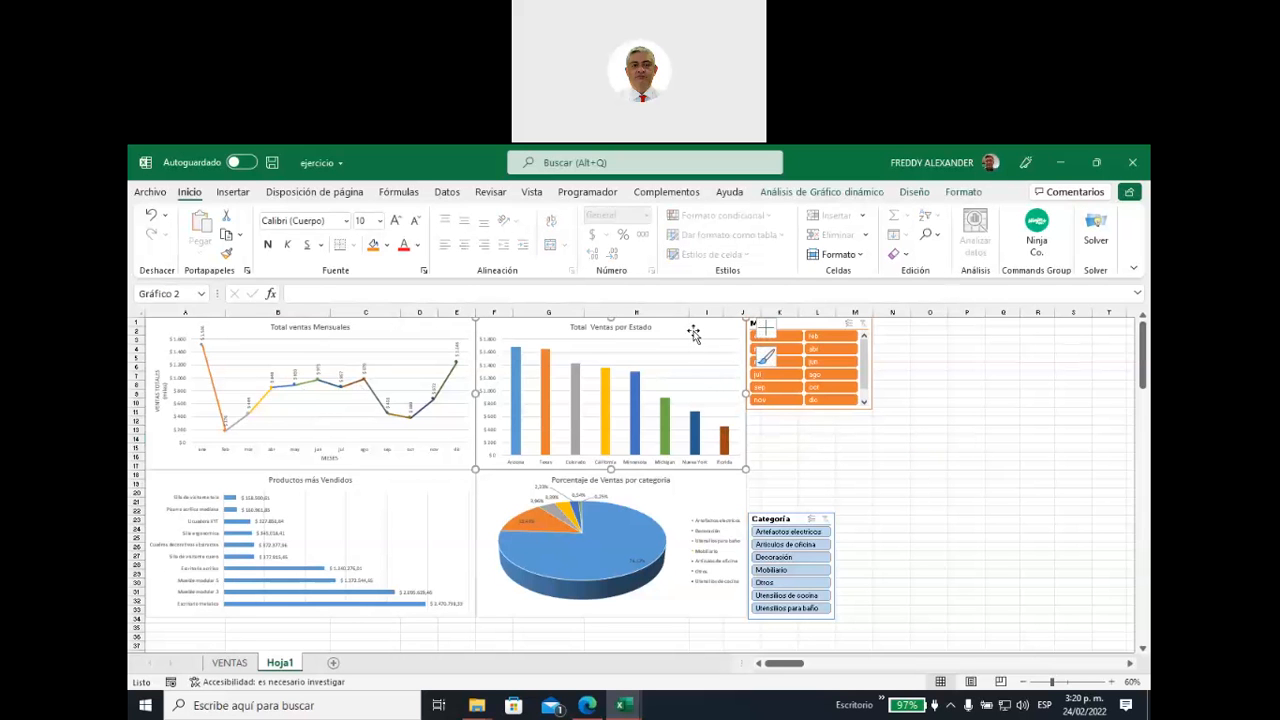
{"action": "left_click", "coordinate": [790, 194]}
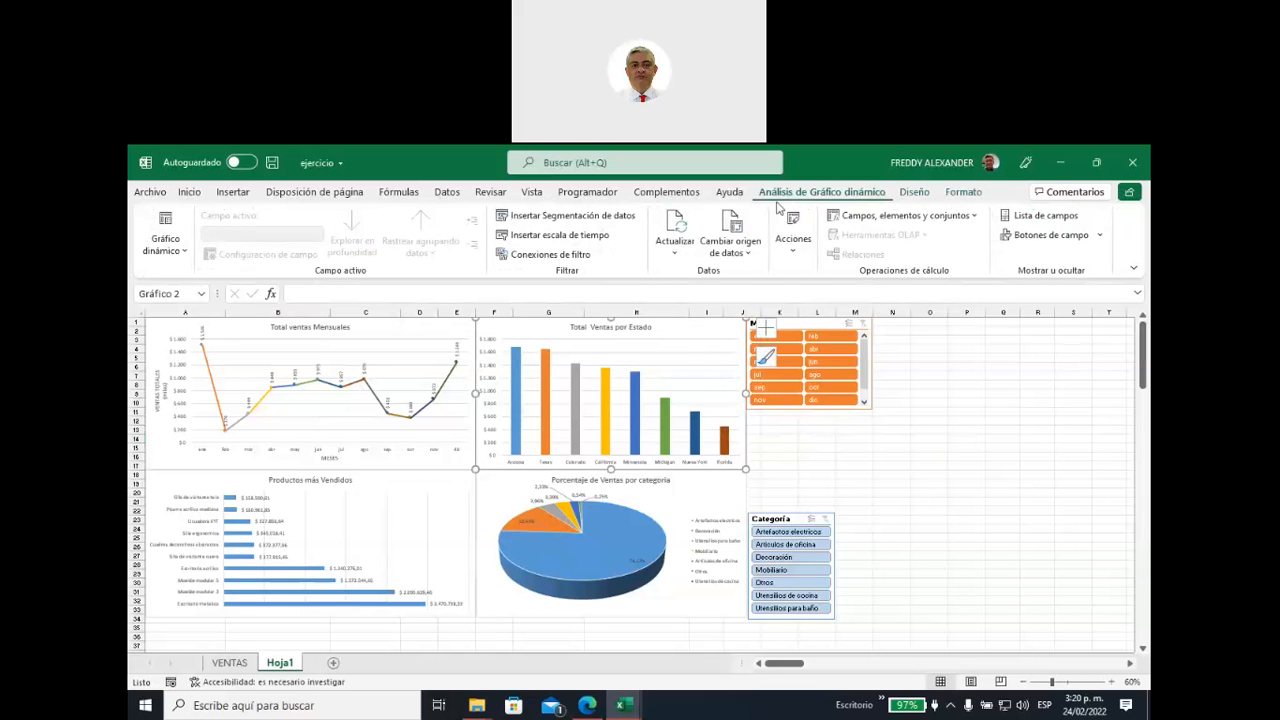
{"action": "left_click", "coordinate": [601, 216]}
{"action": "left_click", "coordinate": [818, 379]}
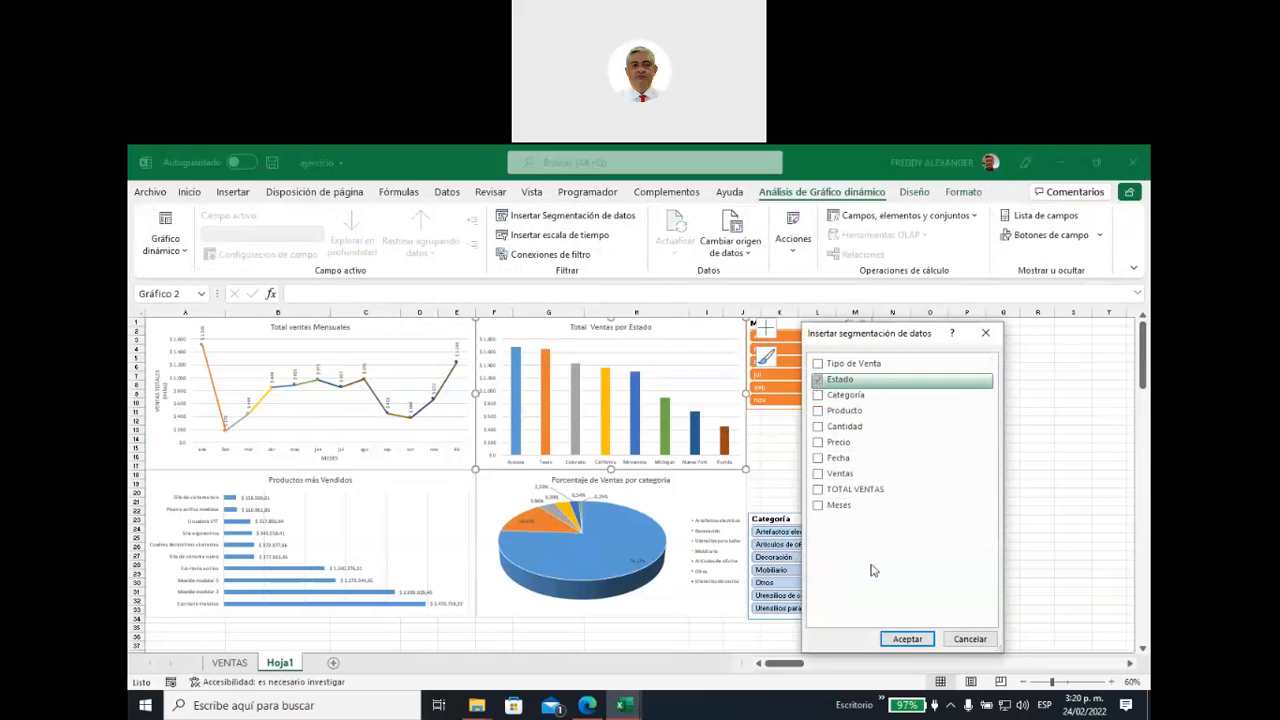
{"action": "left_click", "coordinate": [907, 638]}
{"action": "left_click_drag", "start_coordinate": [624, 433], "coordinate": [790, 415]}
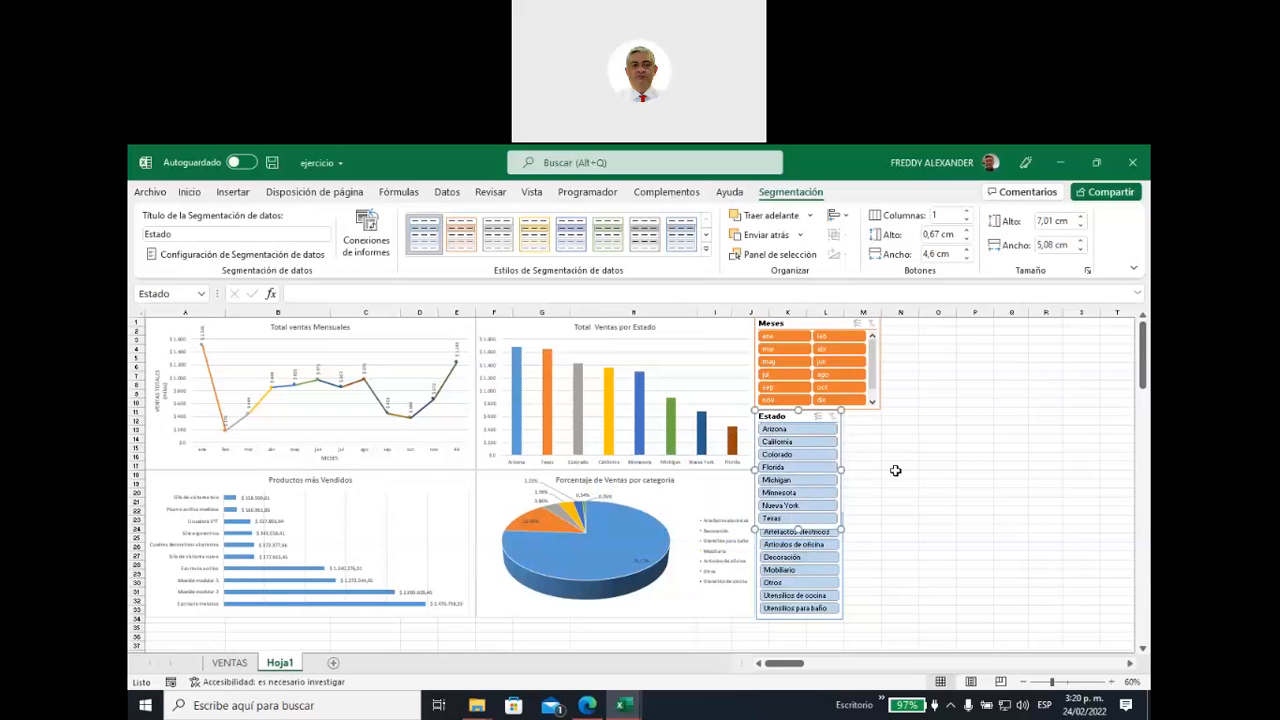
Step: Arrange the Estado slicer's buttons in two columns and resize it to about 7,39 cm wide and 3,91 cm high
{"action": "left_click_drag", "start_coordinate": [841, 468], "coordinate": [880, 462]}
{"action": "left_click", "coordinate": [966, 211]}
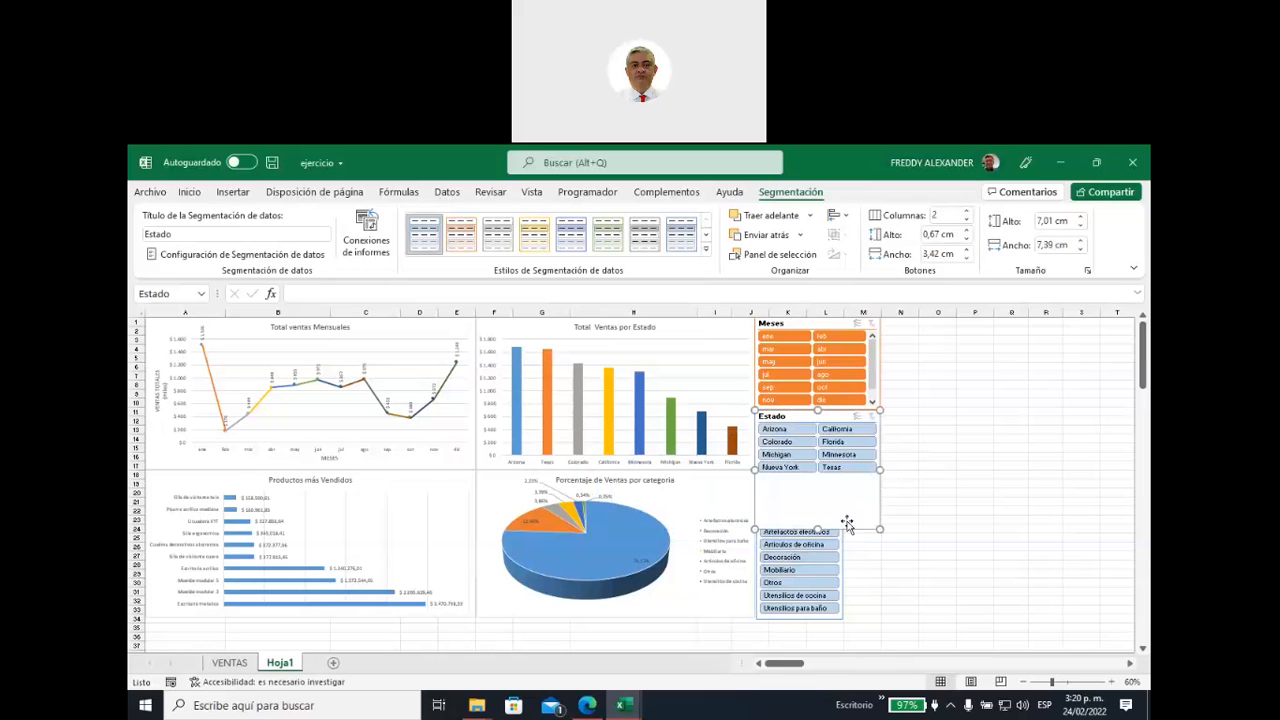
{"action": "left_click_drag", "start_coordinate": [818, 526], "coordinate": [819, 475]}
{"action": "left_click", "coordinate": [929, 474]}
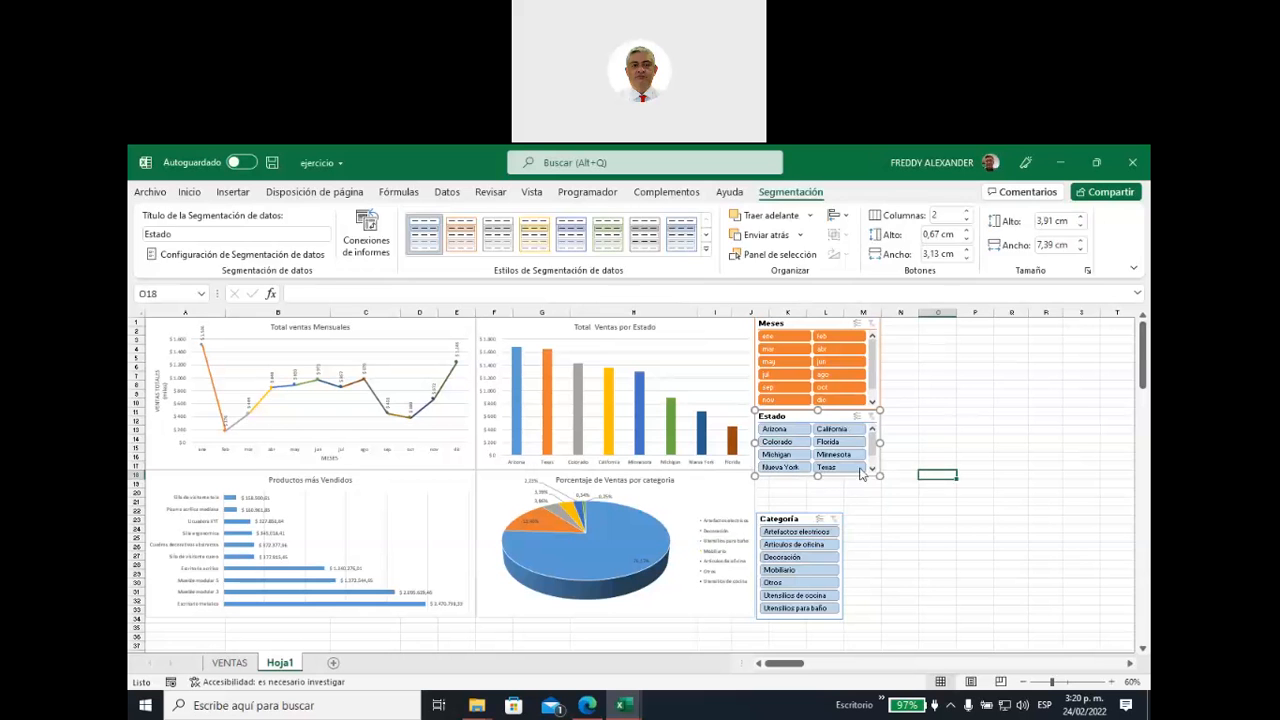
Step: Apply the yellow style from the Oscuro group to the Estado slicer
{"action": "left_click", "coordinate": [796, 416]}
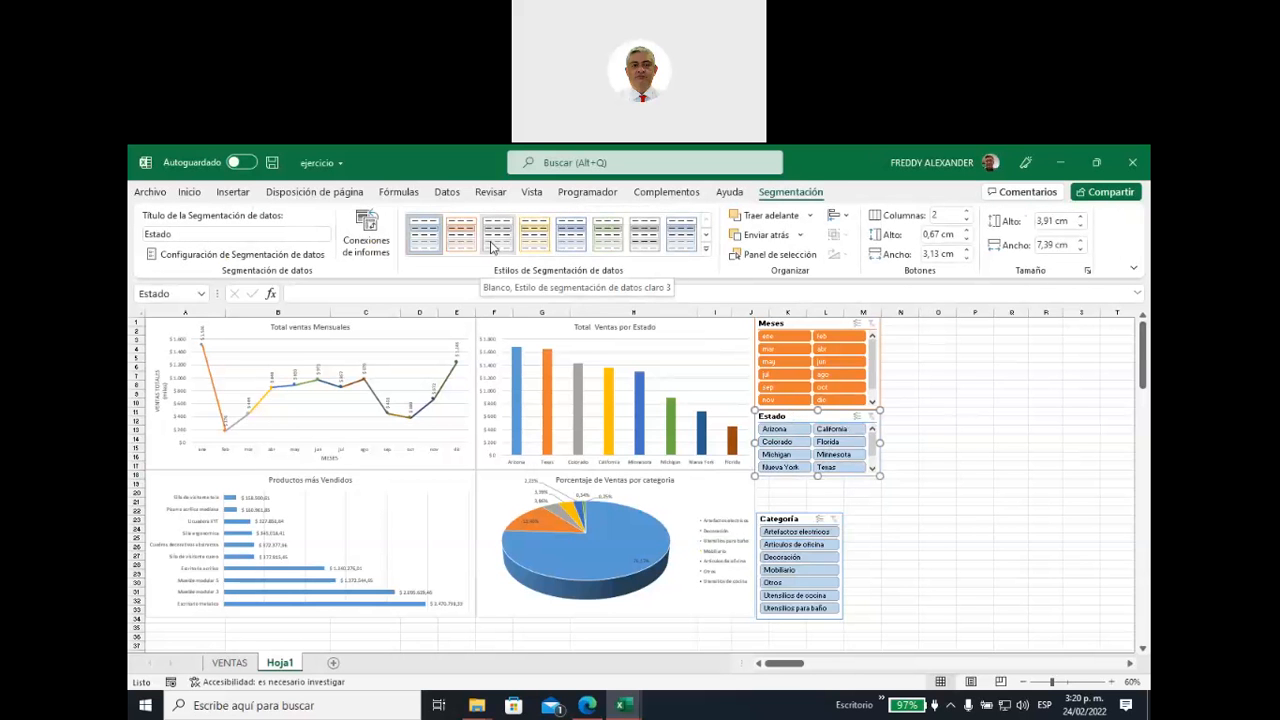
{"action": "left_click", "coordinate": [706, 250]}
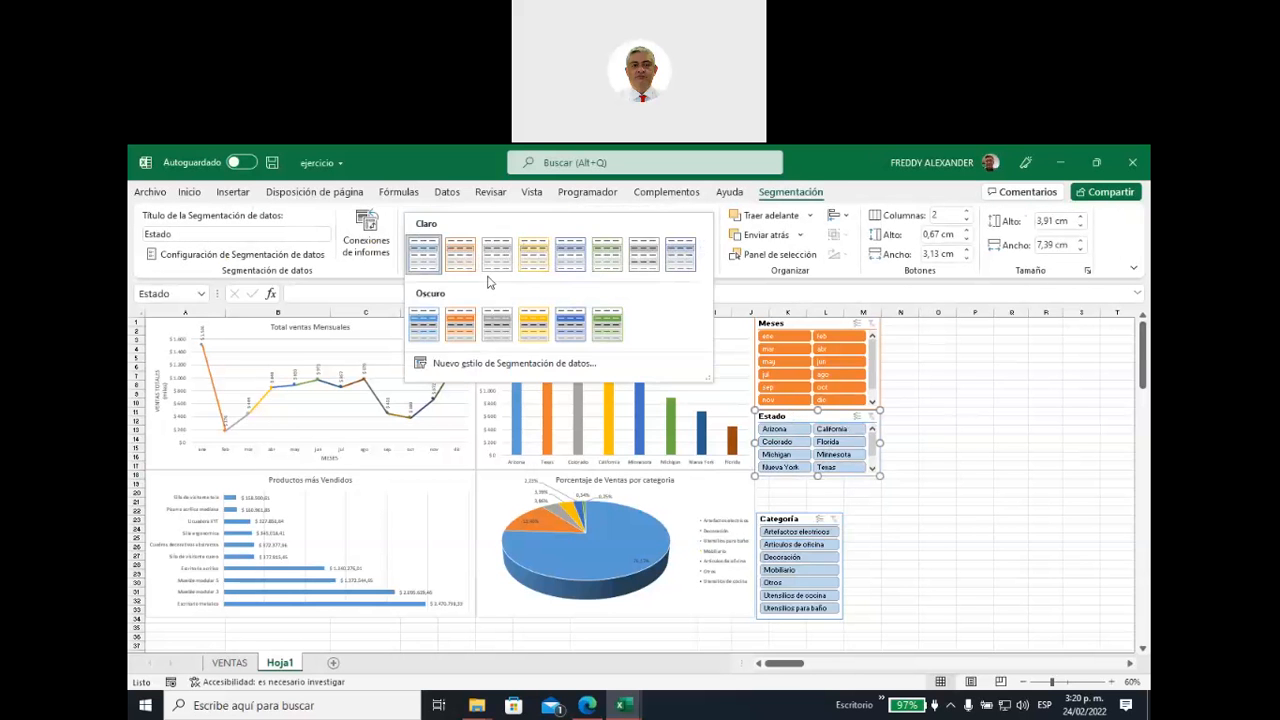
{"action": "left_click", "coordinate": [531, 340]}
{"action": "left_click", "coordinate": [975, 411]}
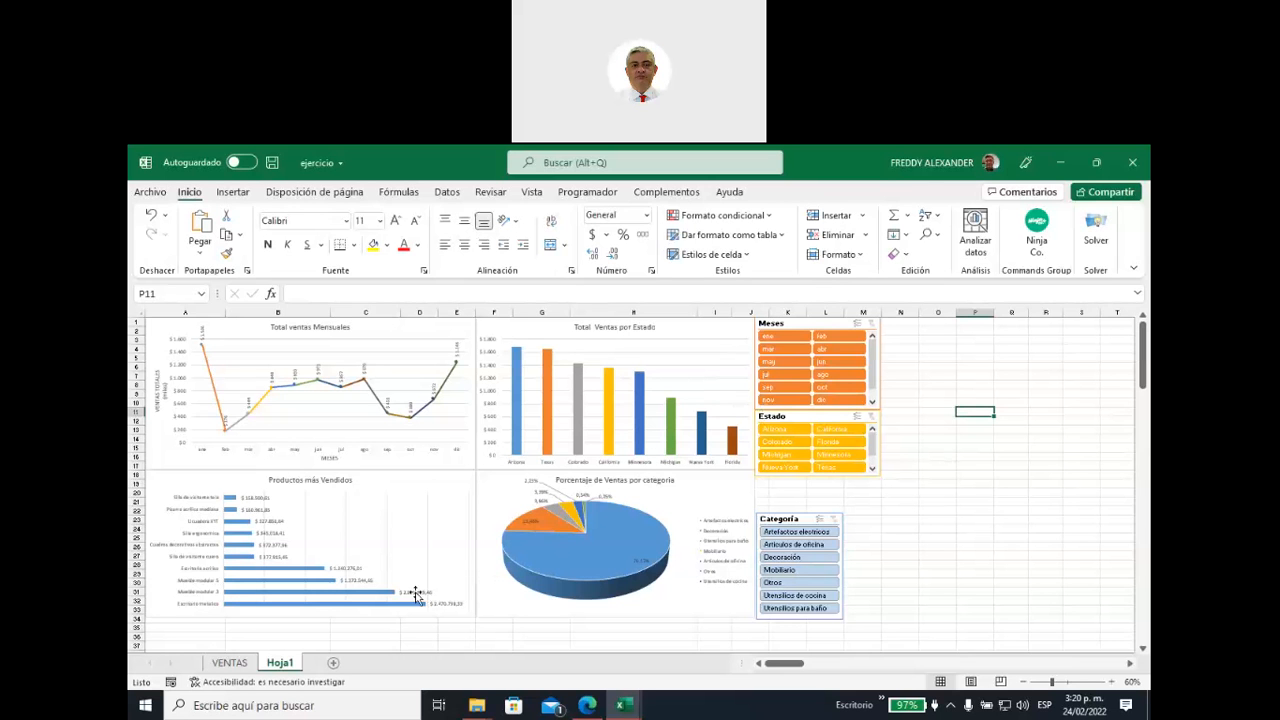
Step: Insert a Producto slicer from the Productos más Vendidos chart
{"action": "left_click", "coordinate": [441, 481]}
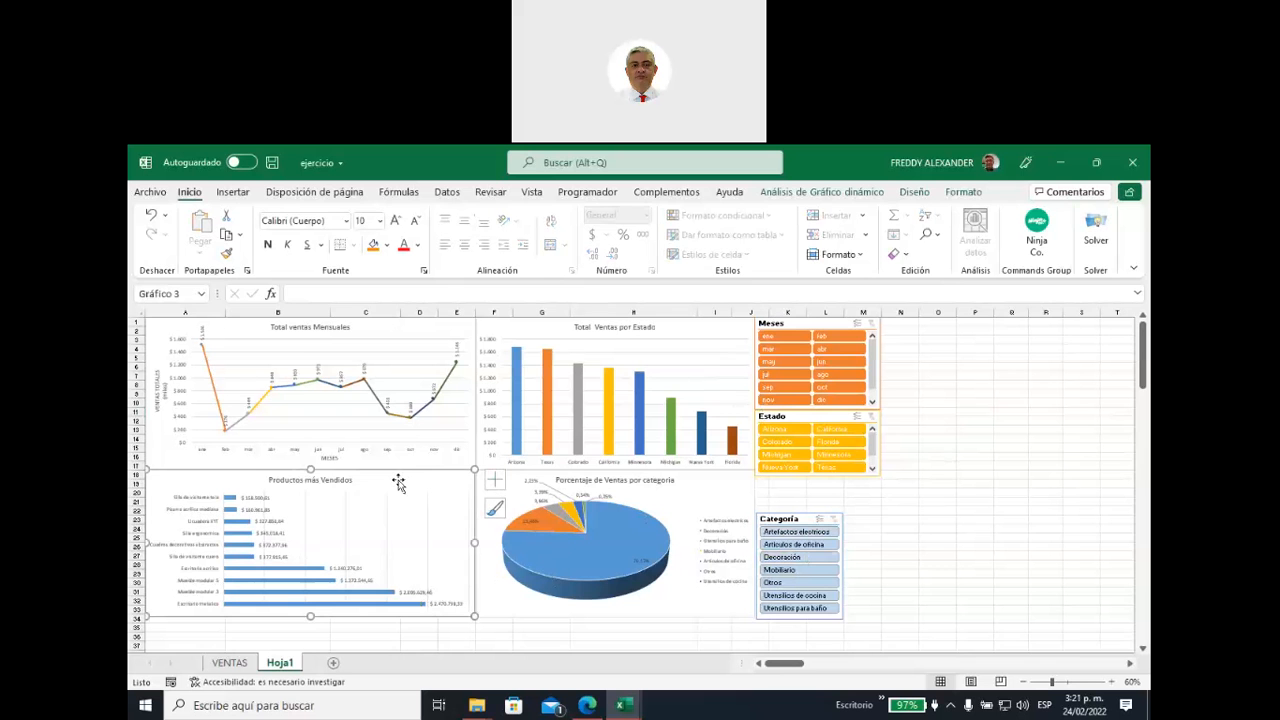
{"action": "left_click", "coordinate": [790, 191]}
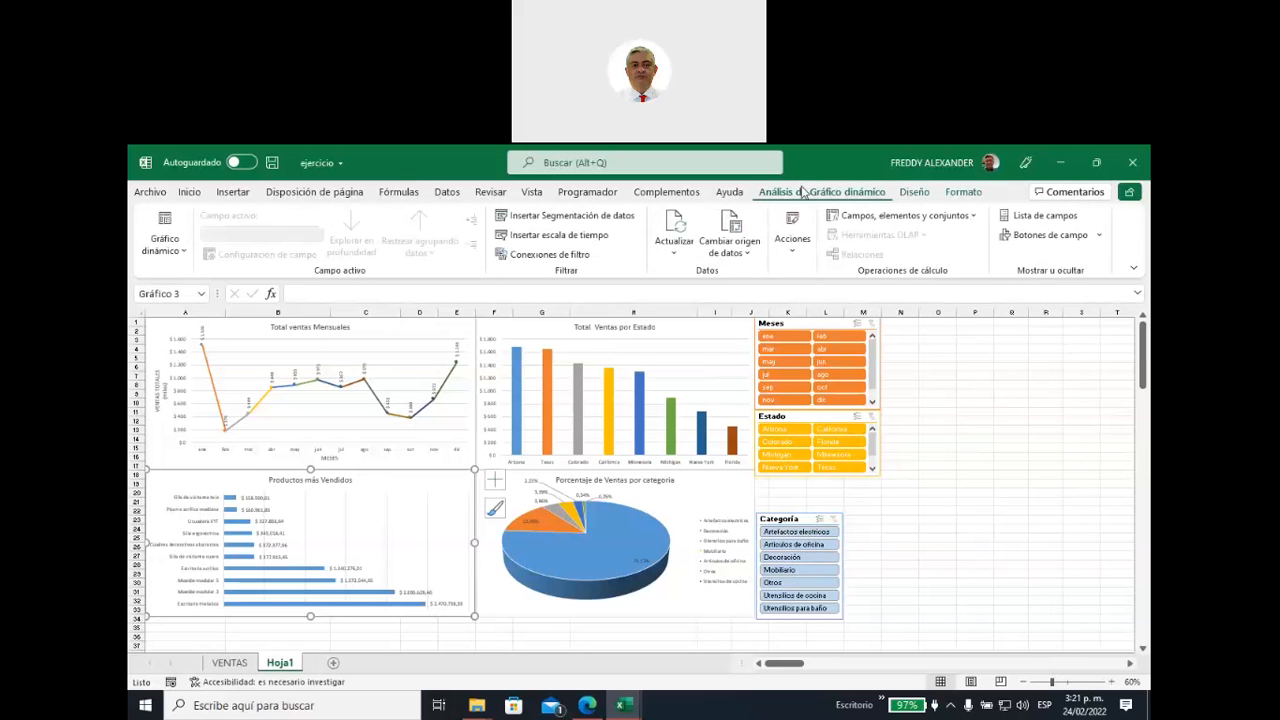
{"action": "left_click", "coordinate": [552, 215]}
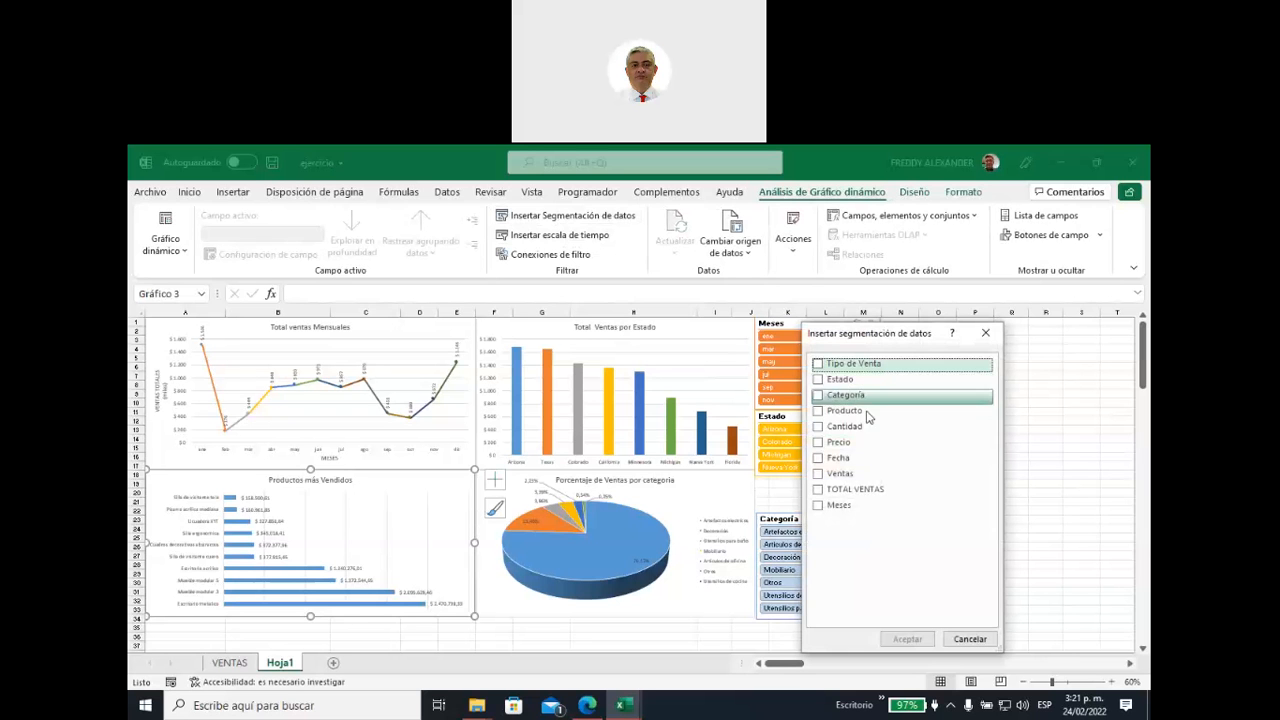
{"action": "left_click", "coordinate": [818, 414]}
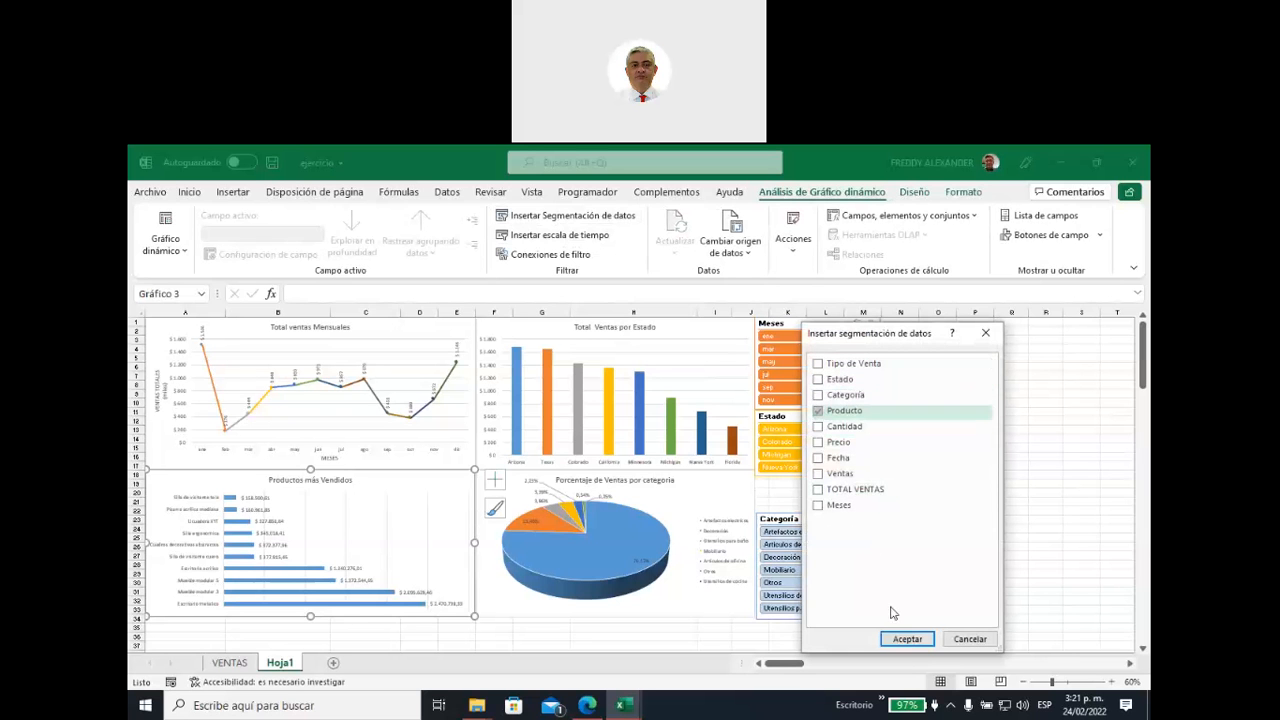
{"action": "left_click", "coordinate": [907, 639]}
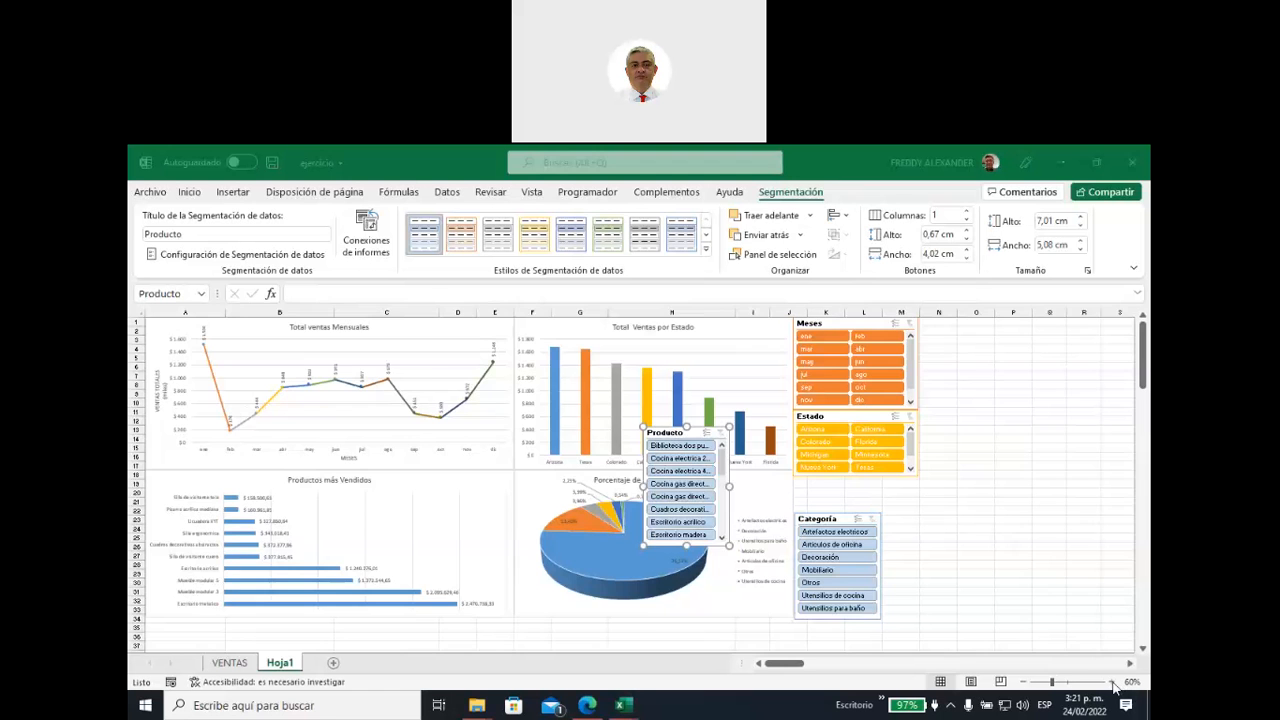
Step: Examine the Producto slicer's items beside the Productos más Vendidos chart and check the layout of the other charts and slicers
{"action": "left_click", "coordinate": [1111, 681]}
{"action": "left_click", "coordinate": [1111, 681]}
{"action": "left_click", "coordinate": [1111, 681]}
{"action": "left_click", "coordinate": [1111, 681]}
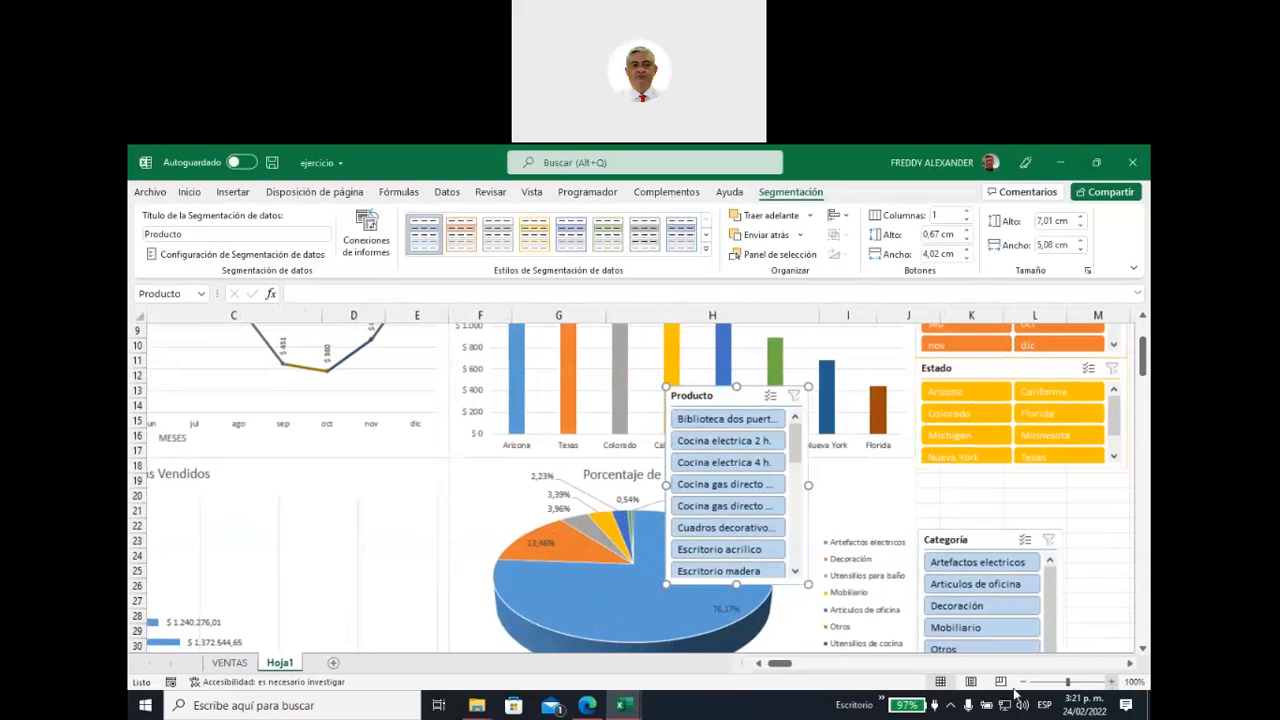
{"action": "left_click_drag", "start_coordinate": [779, 666], "coordinate": [774, 666]}
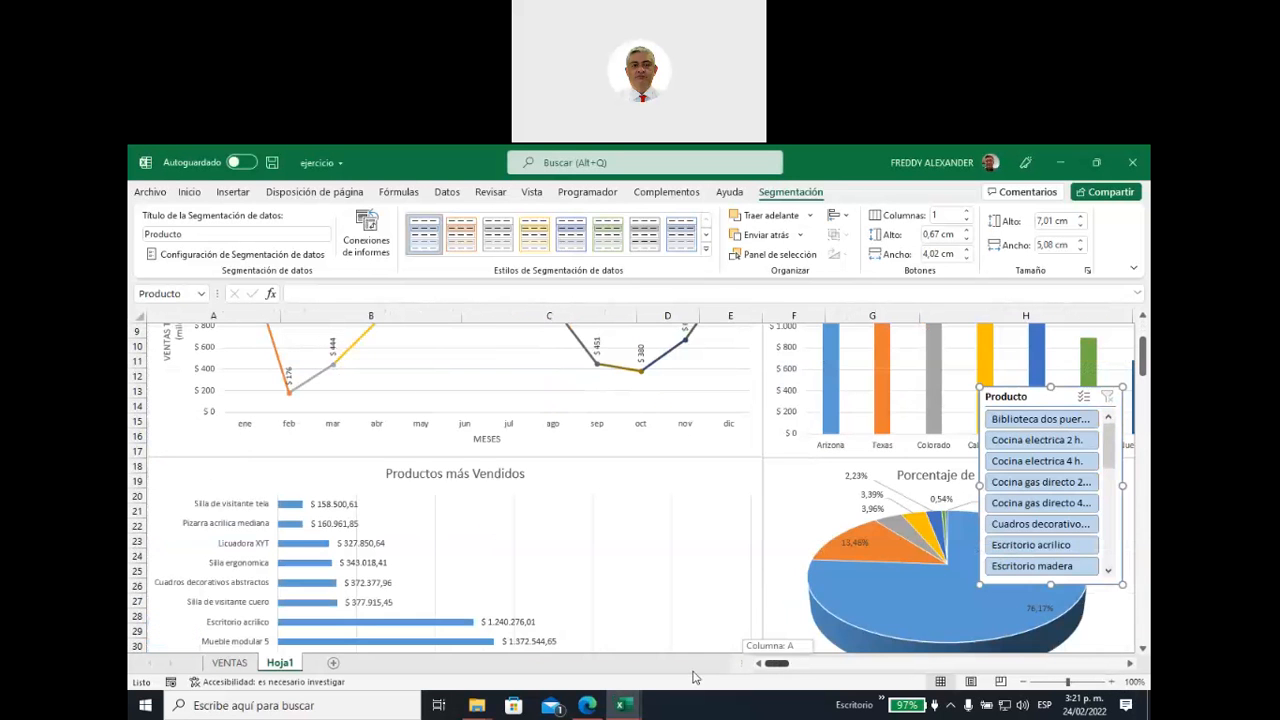
{"action": "left_click_drag", "start_coordinate": [730, 424], "coordinate": [711, 450]}
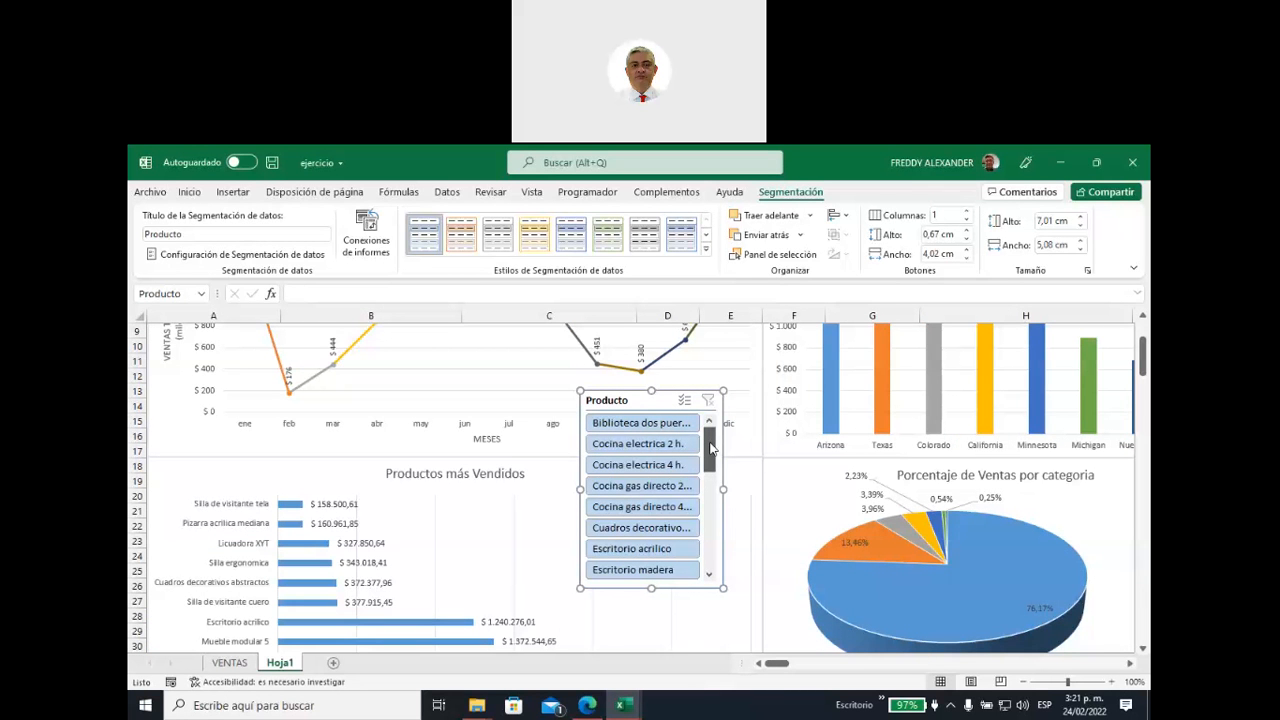
{"action": "mouse_move", "coordinate": [711, 453]}
{"action": "left_mouse_down"}
{"action": "mouse_move", "coordinate": [719, 553]}
{"action": "mouse_move", "coordinate": [709, 432]}
{"action": "left_mouse_up"}
{"action": "left_click", "coordinate": [1130, 664]}
{"action": "left_click", "coordinate": [1130, 664]}
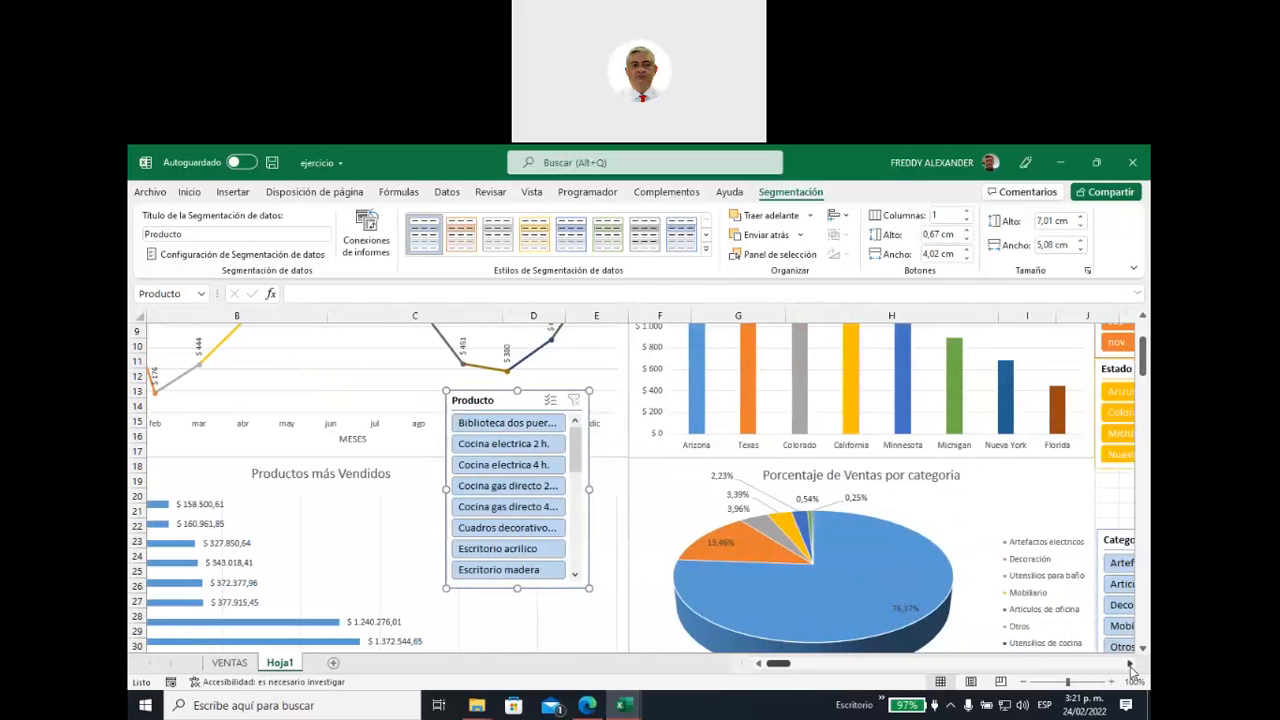
{"action": "left_click", "coordinate": [1130, 664]}
{"action": "left_click", "coordinate": [1130, 664]}
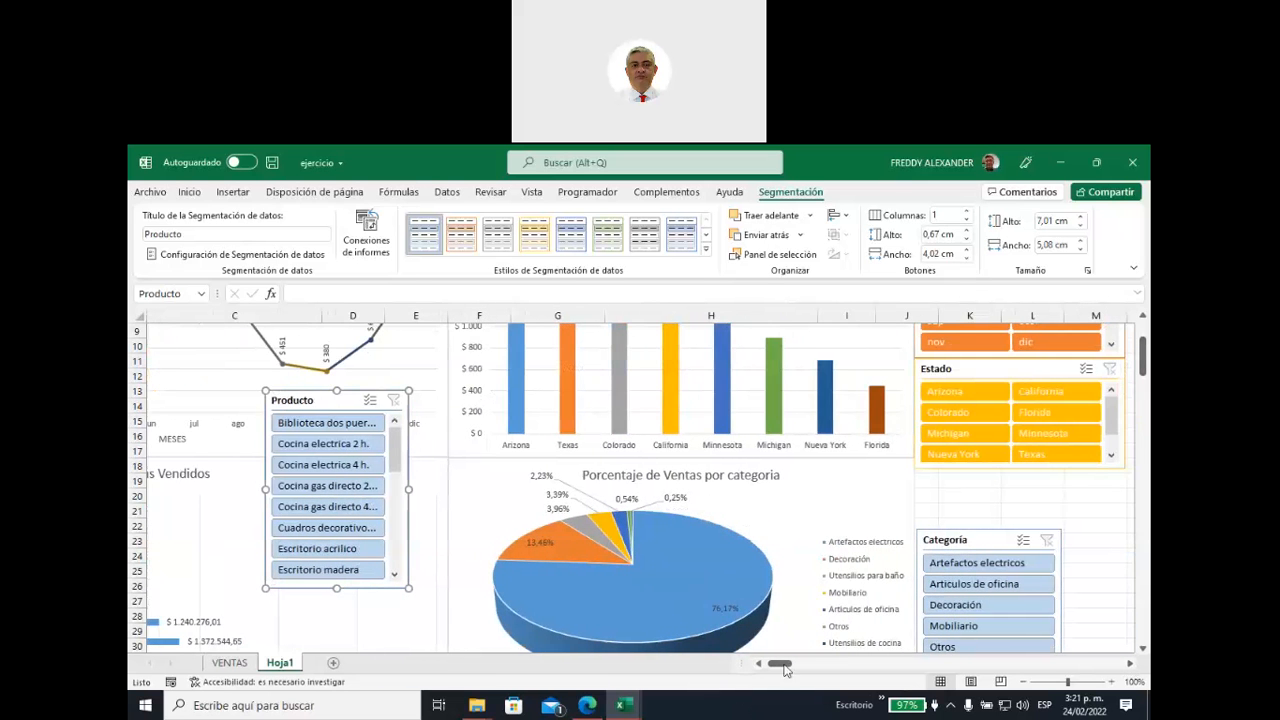
{"action": "left_click_drag", "start_coordinate": [780, 663], "coordinate": [776, 663]}
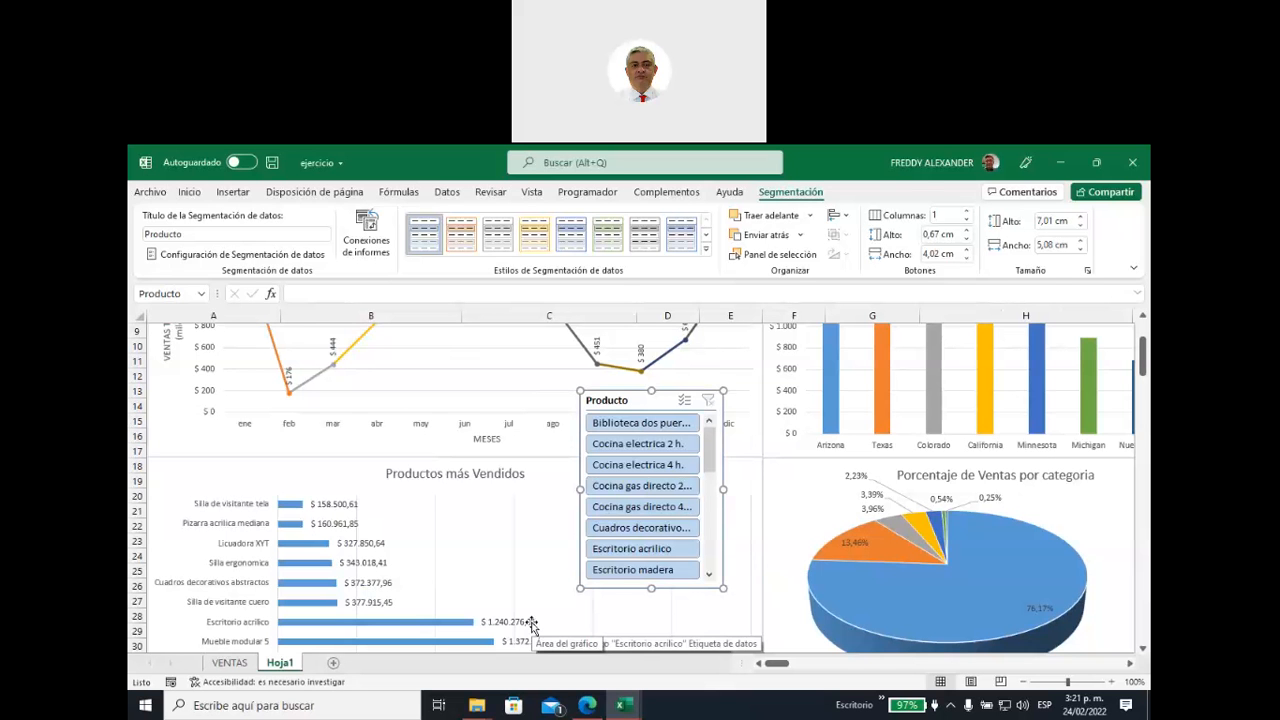
{"action": "mouse_move", "coordinate": [777, 665]}
{"action": "left_mouse_down"}
{"action": "mouse_move", "coordinate": [790, 664]}
{"action": "mouse_move", "coordinate": [754, 665]}
{"action": "left_mouse_up"}
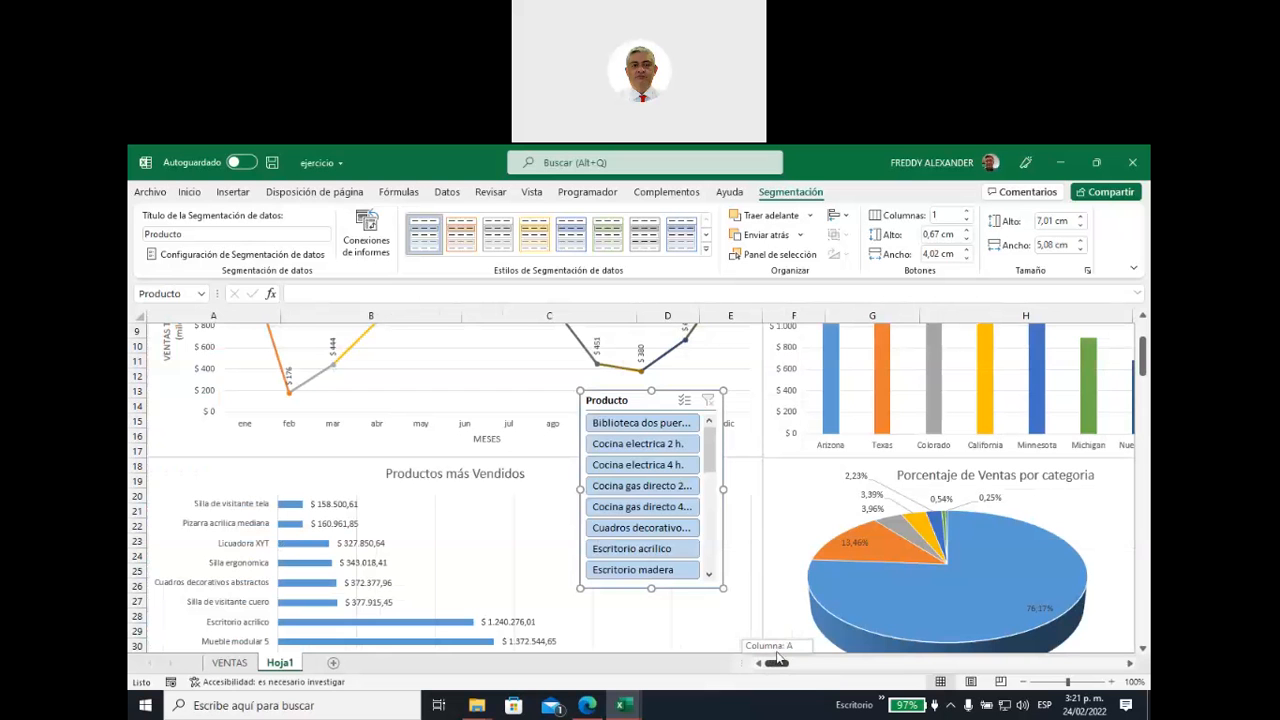
Step: Move the Producto slicer to just below the Estado slicer, aligned with its left edge
{"action": "left_click_drag", "start_coordinate": [646, 394], "coordinate": [990, 434]}
{"action": "scroll", "coordinate": [1067, 591], "scroll_direction": "down", "scroll_amount": 2, "text": "ctrl"}
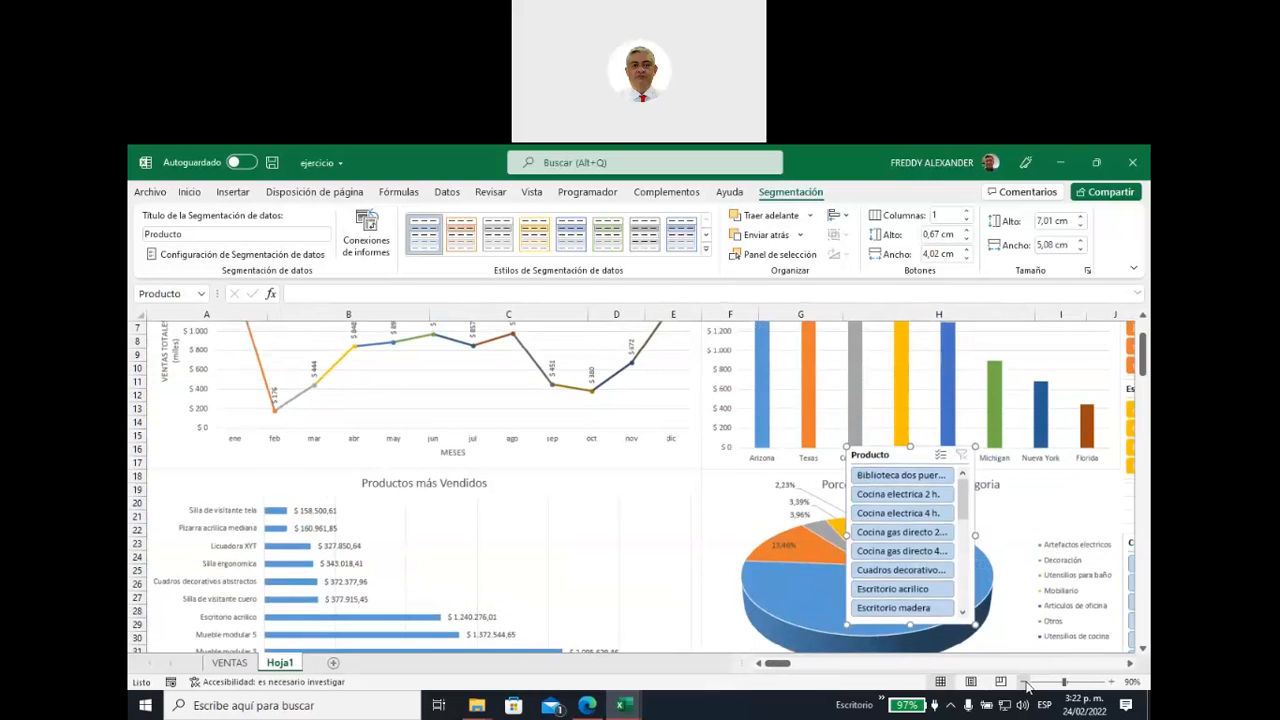
{"action": "left_click_drag", "start_coordinate": [845, 449], "coordinate": [1059, 482]}
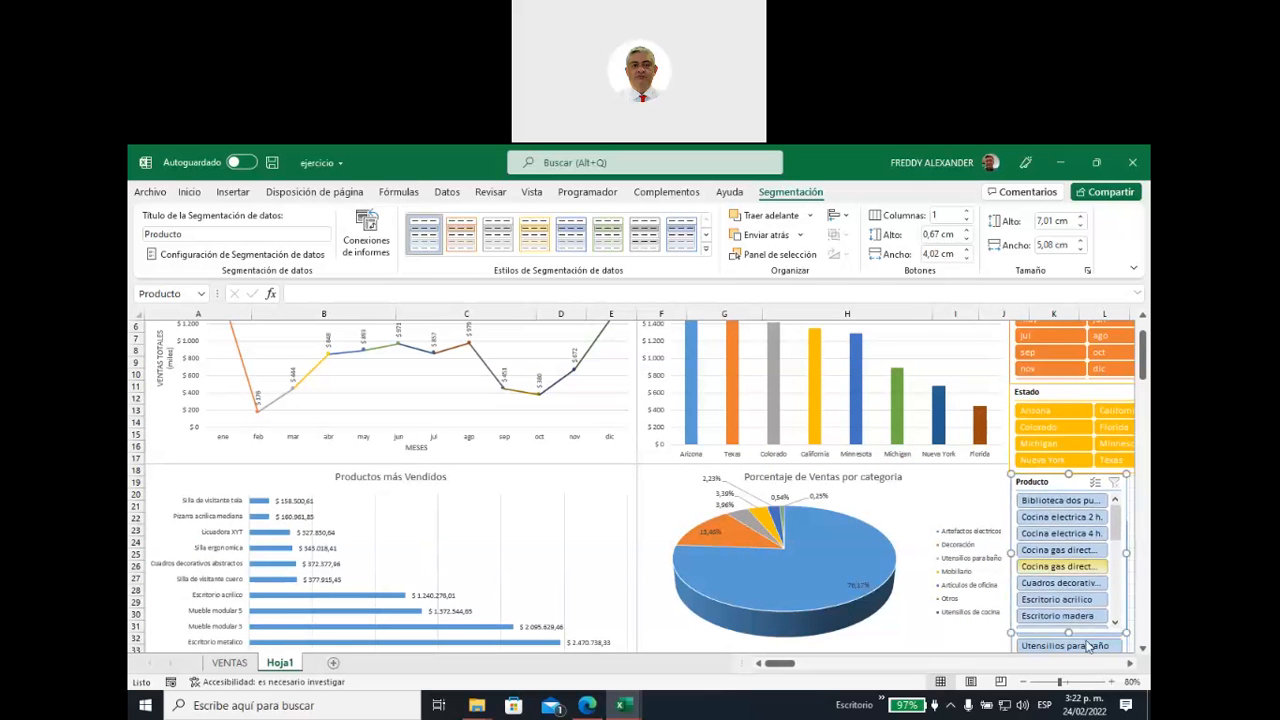
Step: Resize the Producto slicer to about 7.41 cm wide and 4.3 cm high, and lay its items out in 2 columns
{"action": "scroll", "coordinate": [867, 572], "scroll_direction": "right", "scroll_amount": 4}
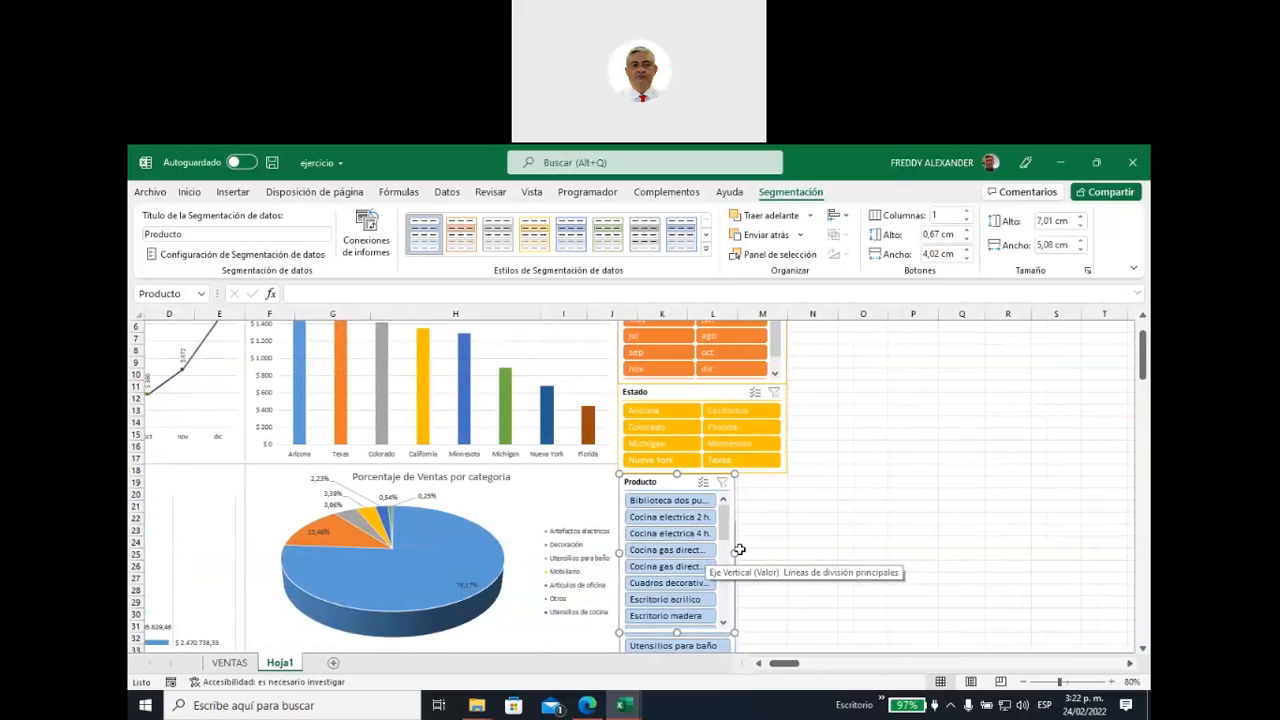
{"action": "left_click_drag", "start_coordinate": [735, 552], "coordinate": [787, 538]}
{"action": "left_click_drag", "start_coordinate": [704, 634], "coordinate": [704, 571]}
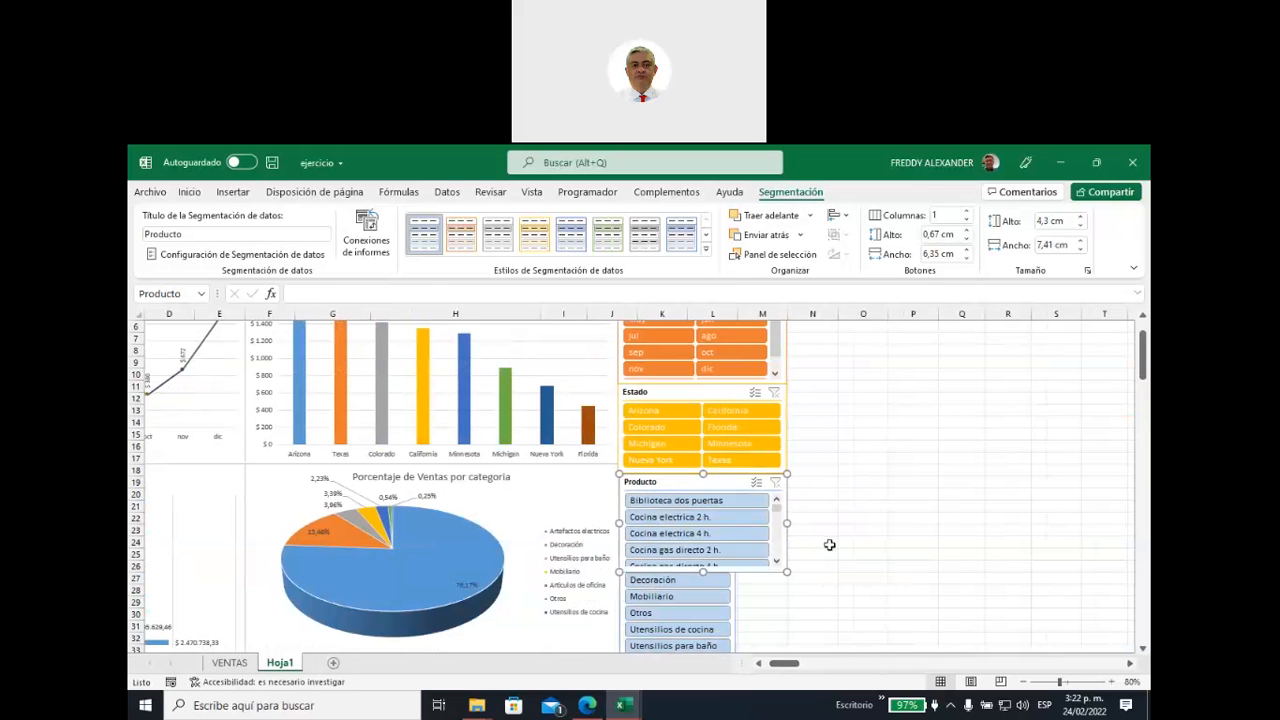
{"action": "left_click", "coordinate": [966, 214]}
{"action": "left_click", "coordinate": [829, 553]}
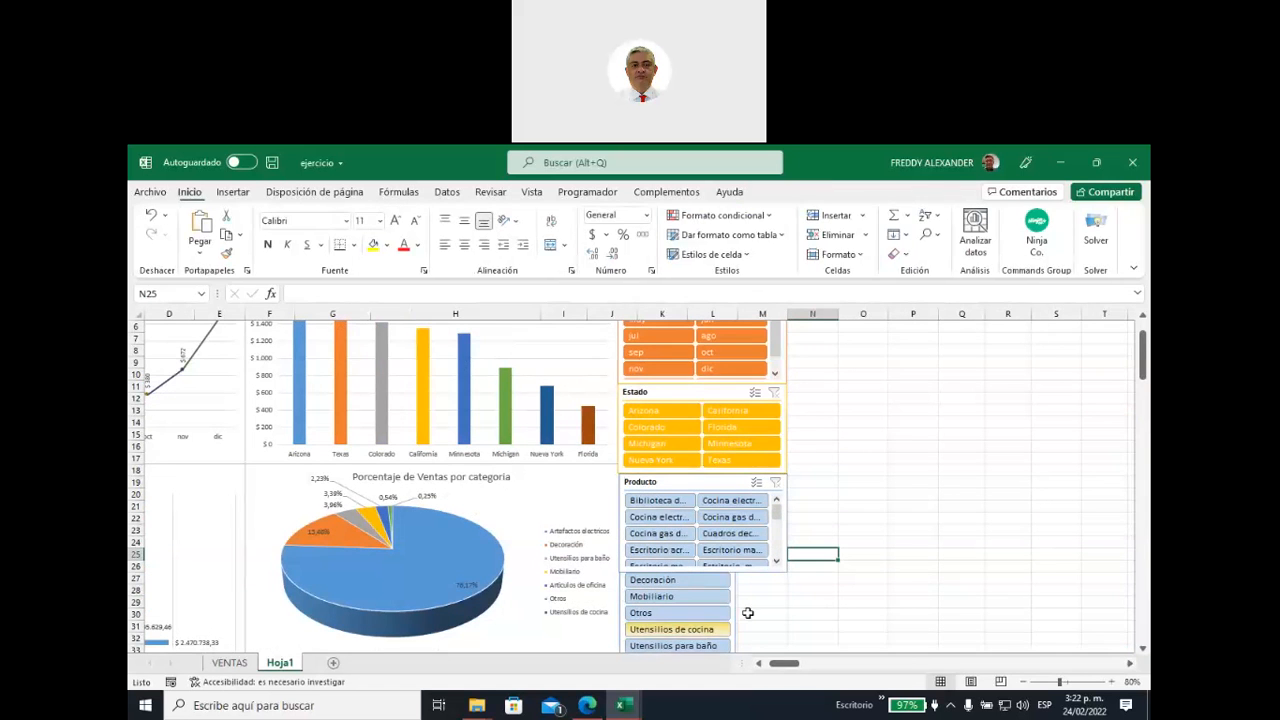
Step: Apply the light blue style from the Oscuro group to the Producto slicer
{"action": "left_click", "coordinate": [694, 485]}
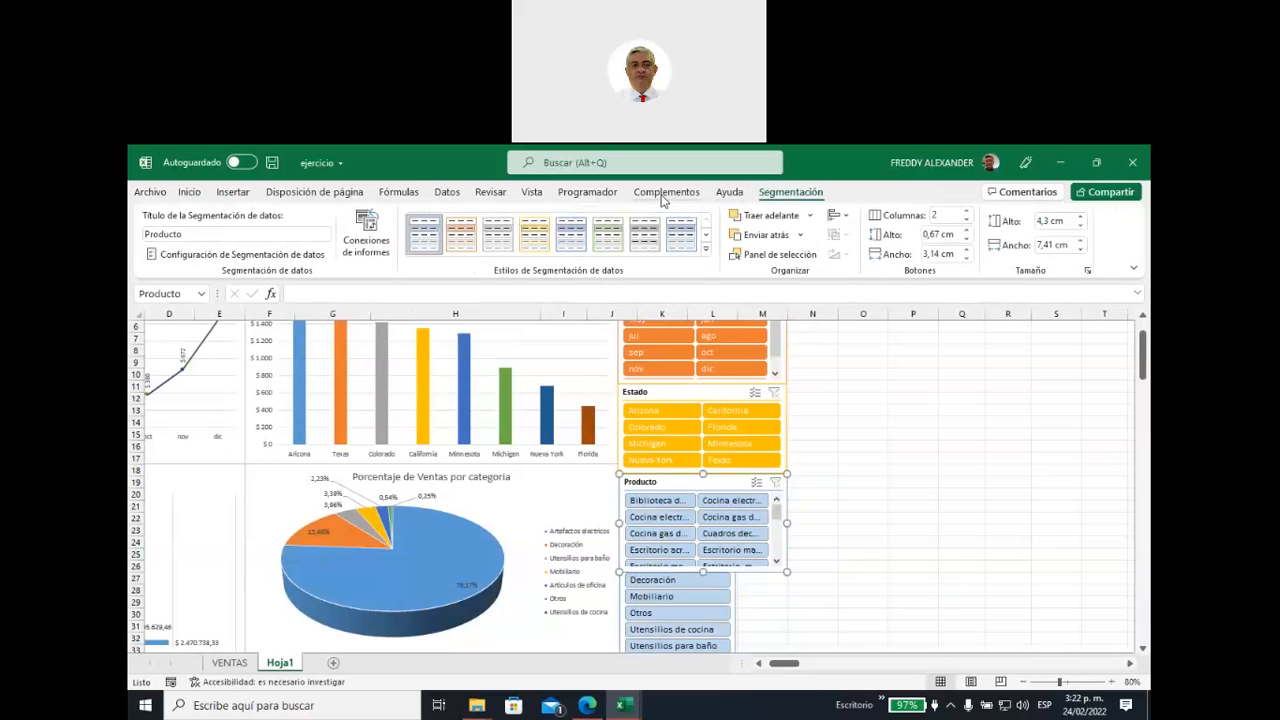
{"action": "left_click", "coordinate": [706, 250]}
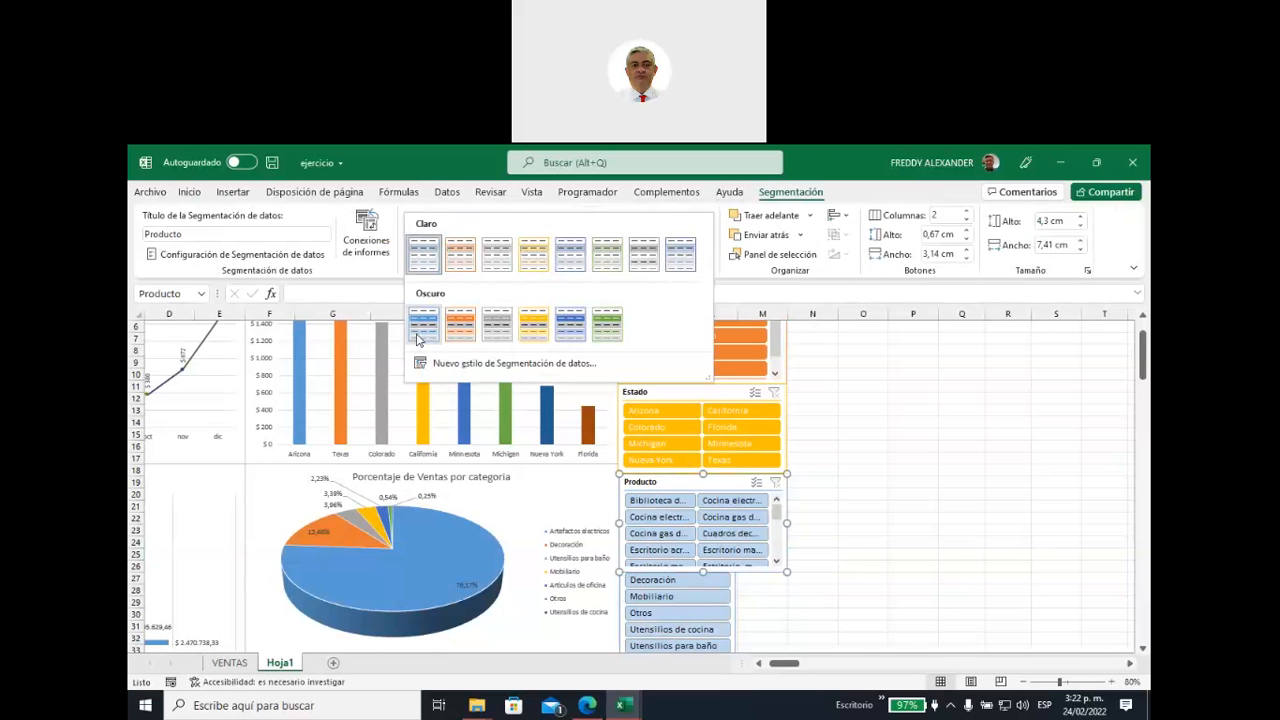
{"action": "left_click", "coordinate": [418, 340]}
{"action": "left_click", "coordinate": [858, 496]}
Step: Place the Categoría slicer directly below the Producto slicer and resize it to about 7.39 cm wide and 3.92 cm high
{"action": "scroll", "coordinate": [849, 540], "scroll_direction": "down", "scroll_amount": 2}
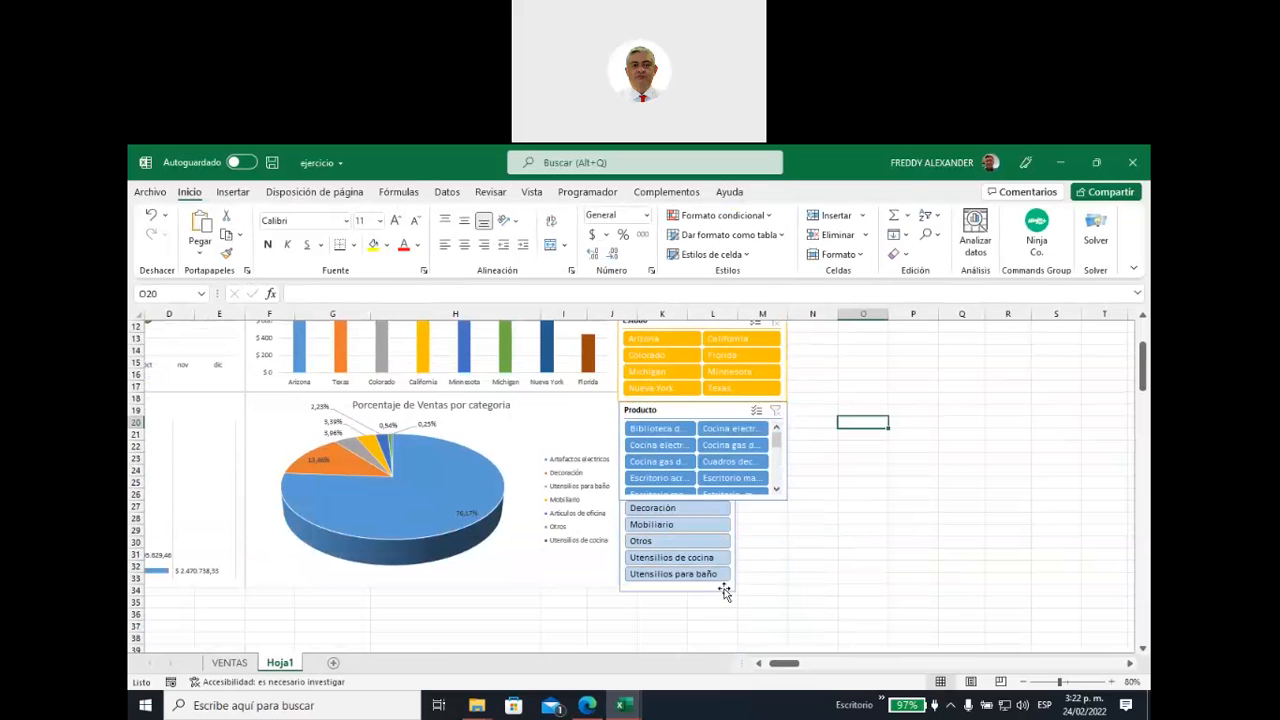
{"action": "left_click_drag", "start_coordinate": [723, 588], "coordinate": [724, 632]}
{"action": "left_click_drag", "start_coordinate": [741, 559], "coordinate": [786, 556]}
{"action": "left_click_drag", "start_coordinate": [703, 632], "coordinate": [702, 575]}
{"action": "left_click_drag", "start_coordinate": [702, 573], "coordinate": [703, 577]}
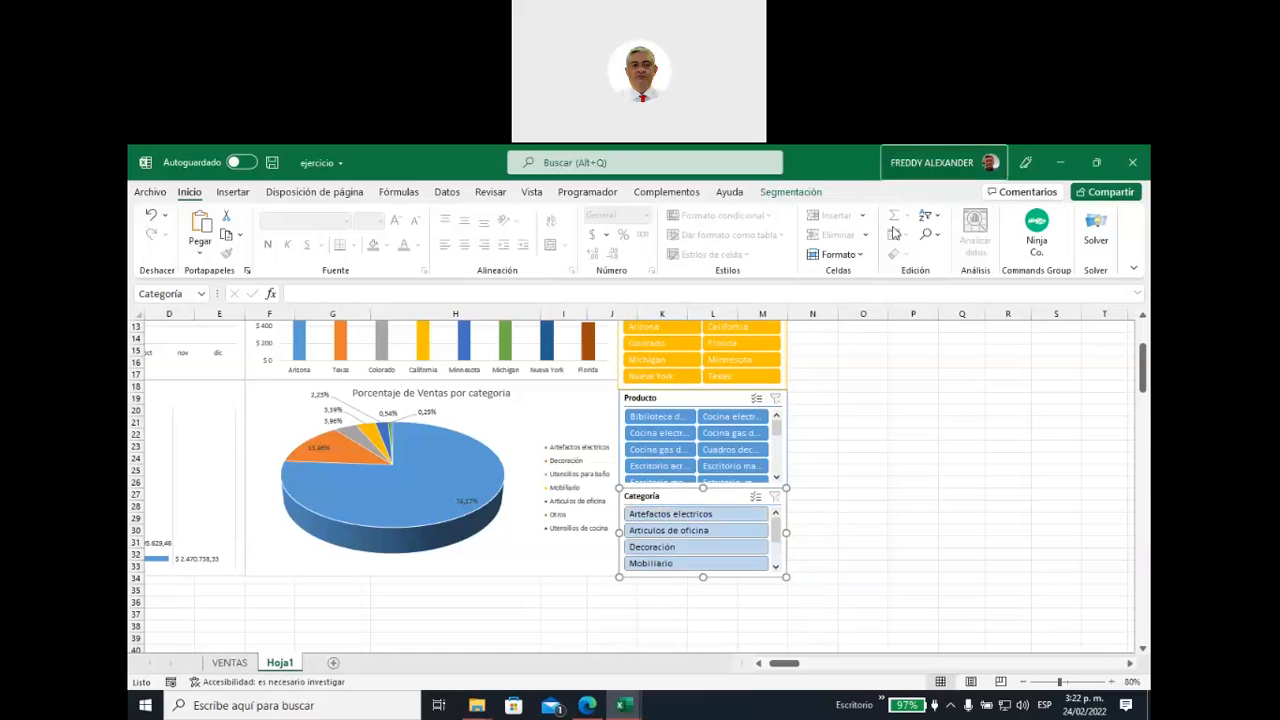
Step: Arrange the Categoría slicer in 2 columns and apply the dark blue style from the Oscuro group
{"action": "left_click", "coordinate": [788, 200]}
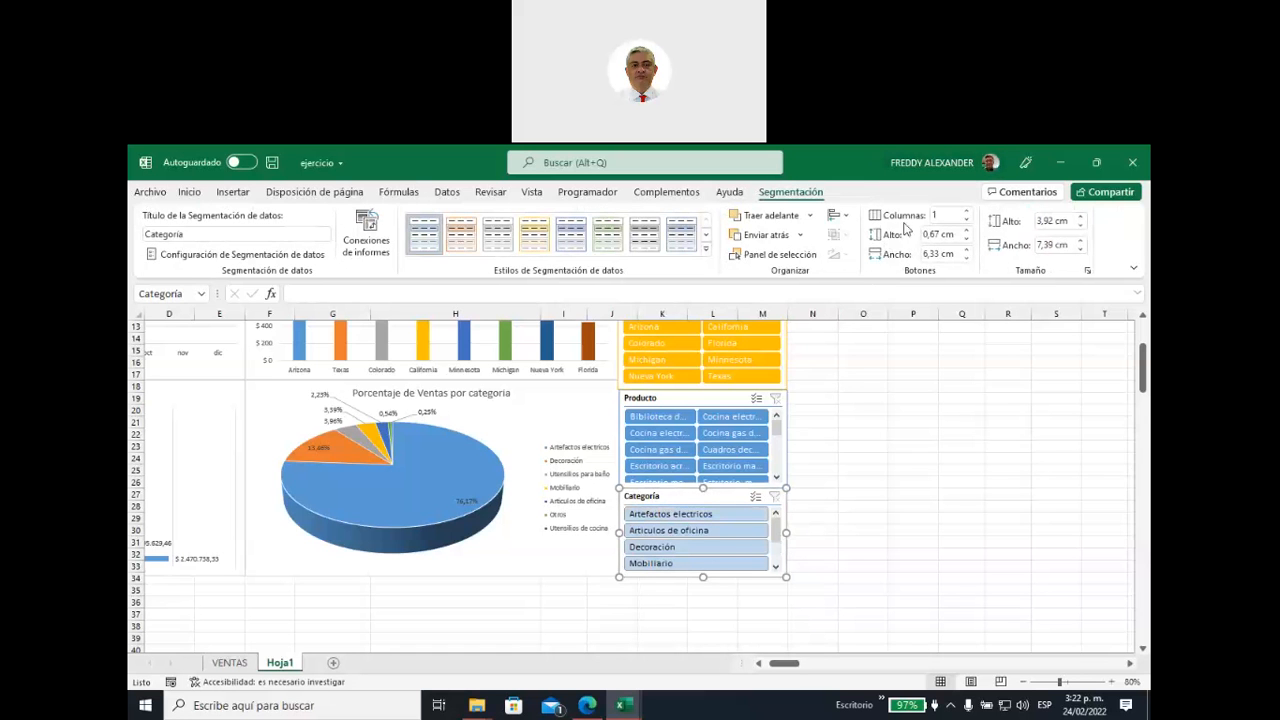
{"action": "left_click", "coordinate": [966, 212]}
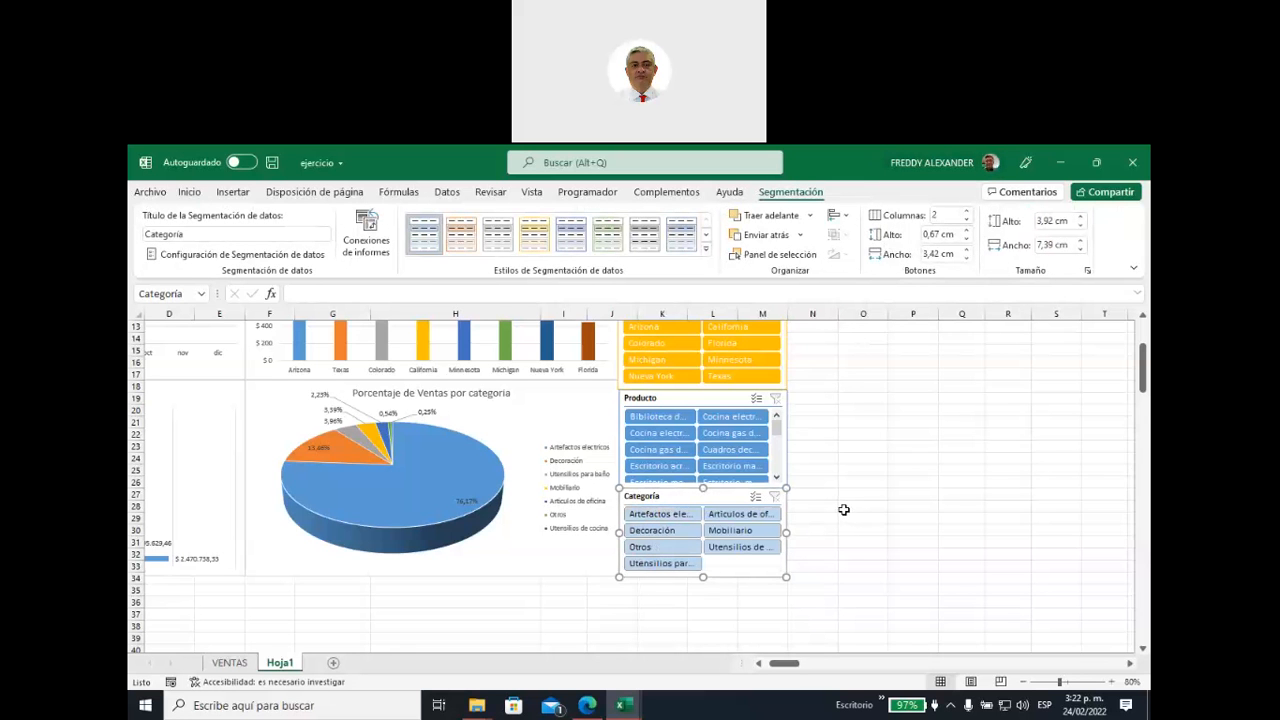
{"action": "left_click", "coordinate": [706, 249]}
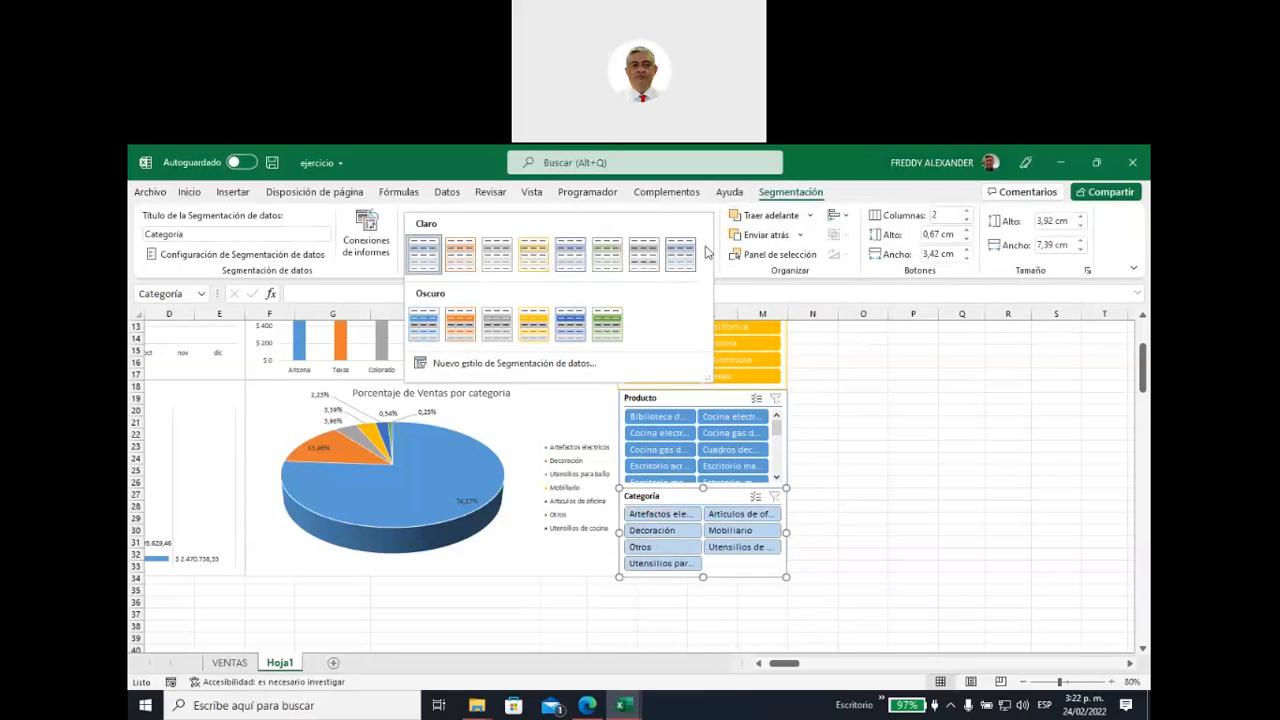
{"action": "left_click", "coordinate": [570, 325]}
{"action": "left_click", "coordinate": [864, 460]}
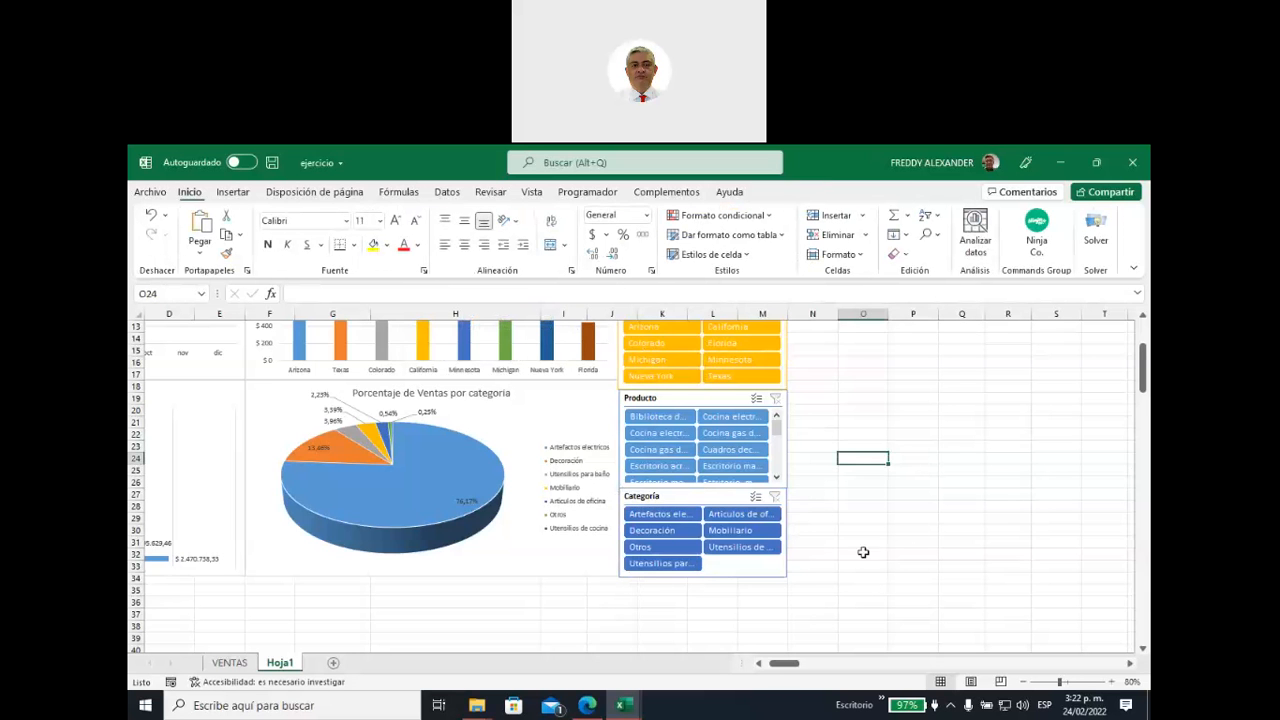
Step: Review the whole dashboard at 60% zoom and examine which pivot reports the Meses slicer is connected to
{"action": "left_click", "coordinate": [1022, 682]}
{"action": "left_click", "coordinate": [1022, 682]}
{"action": "left_click_drag", "start_coordinate": [791, 663], "coordinate": [784, 663]}
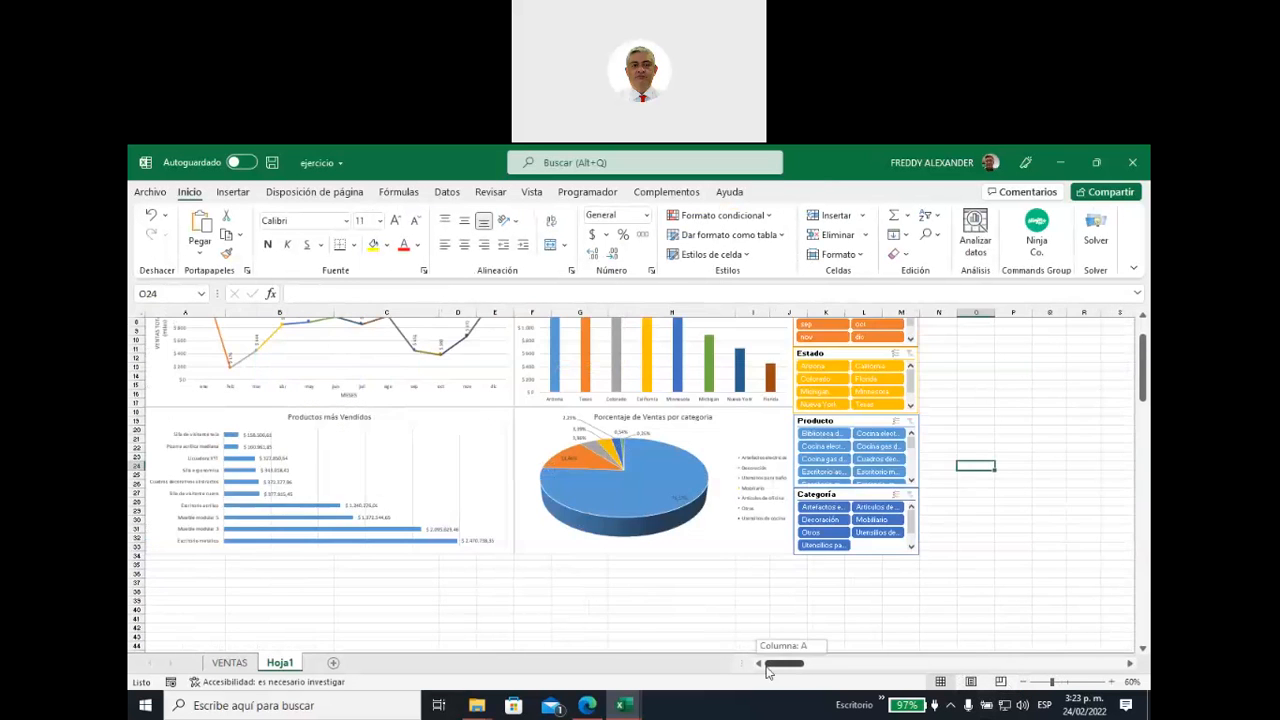
{"action": "scroll", "coordinate": [609, 586], "scroll_direction": "up", "scroll_amount": 2}
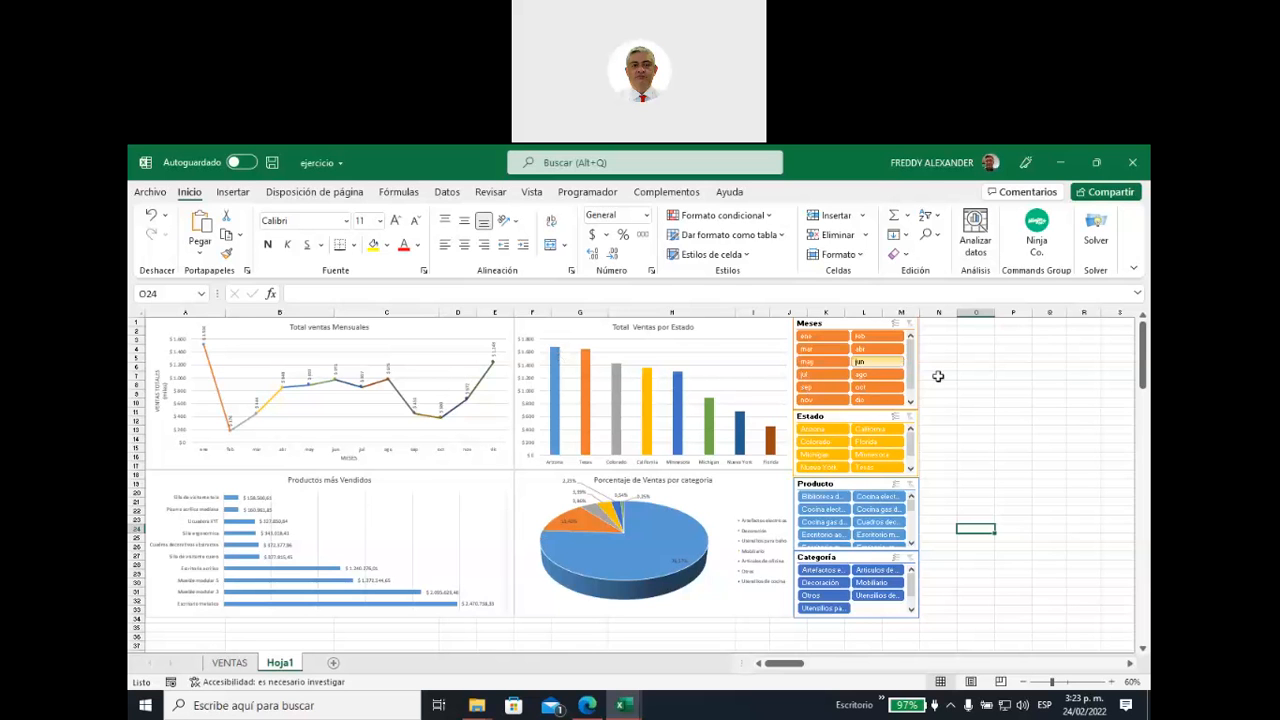
{"action": "left_click", "coordinate": [835, 329]}
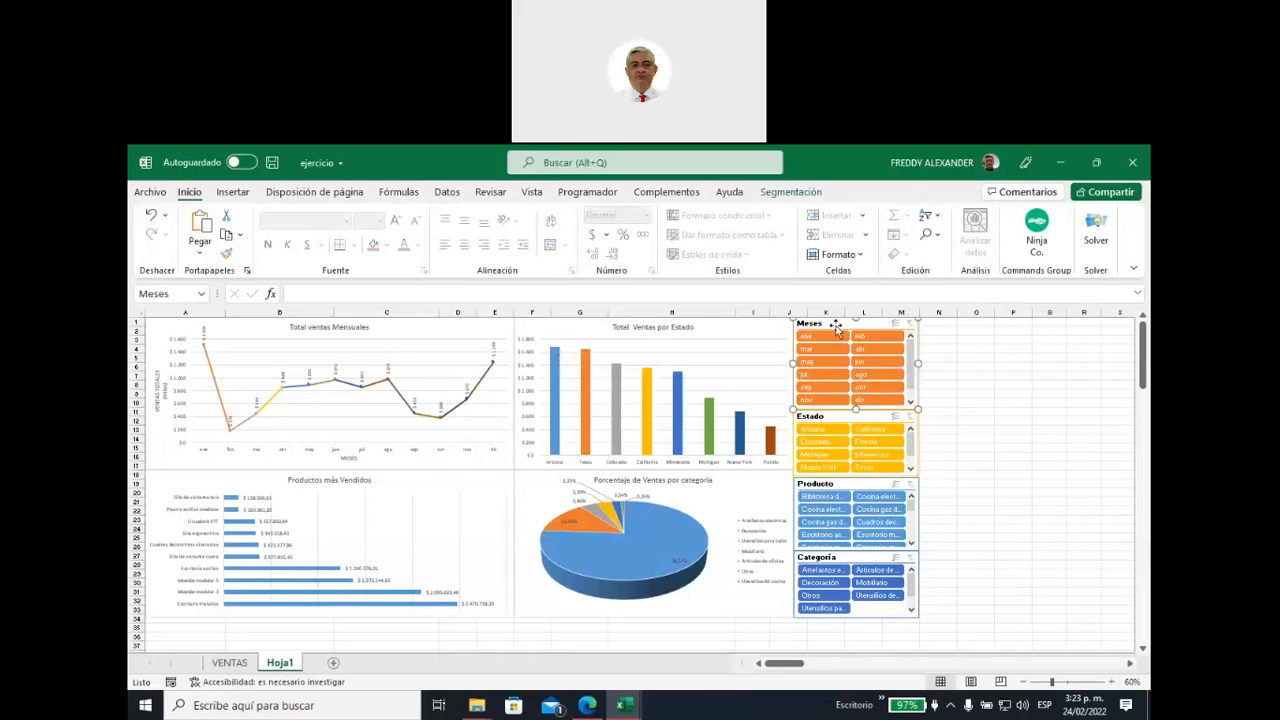
{"action": "left_click", "coordinate": [788, 193]}
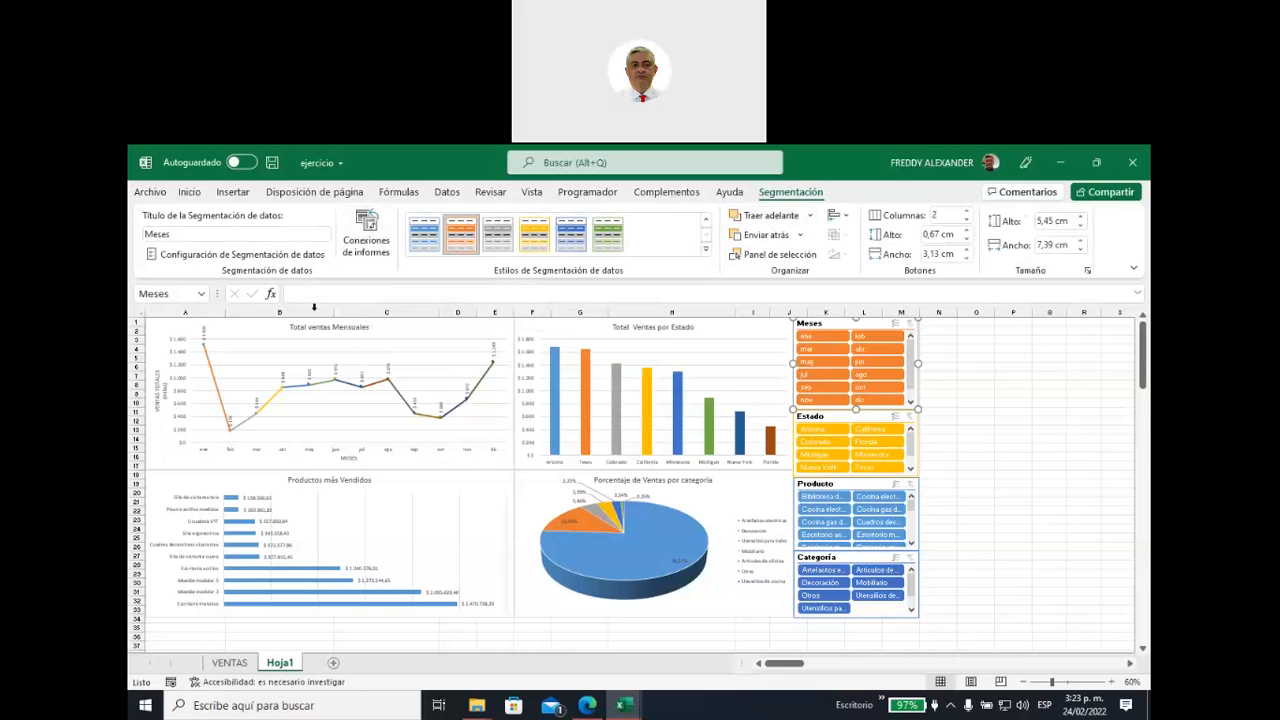
{"action": "left_click", "coordinate": [366, 250]}
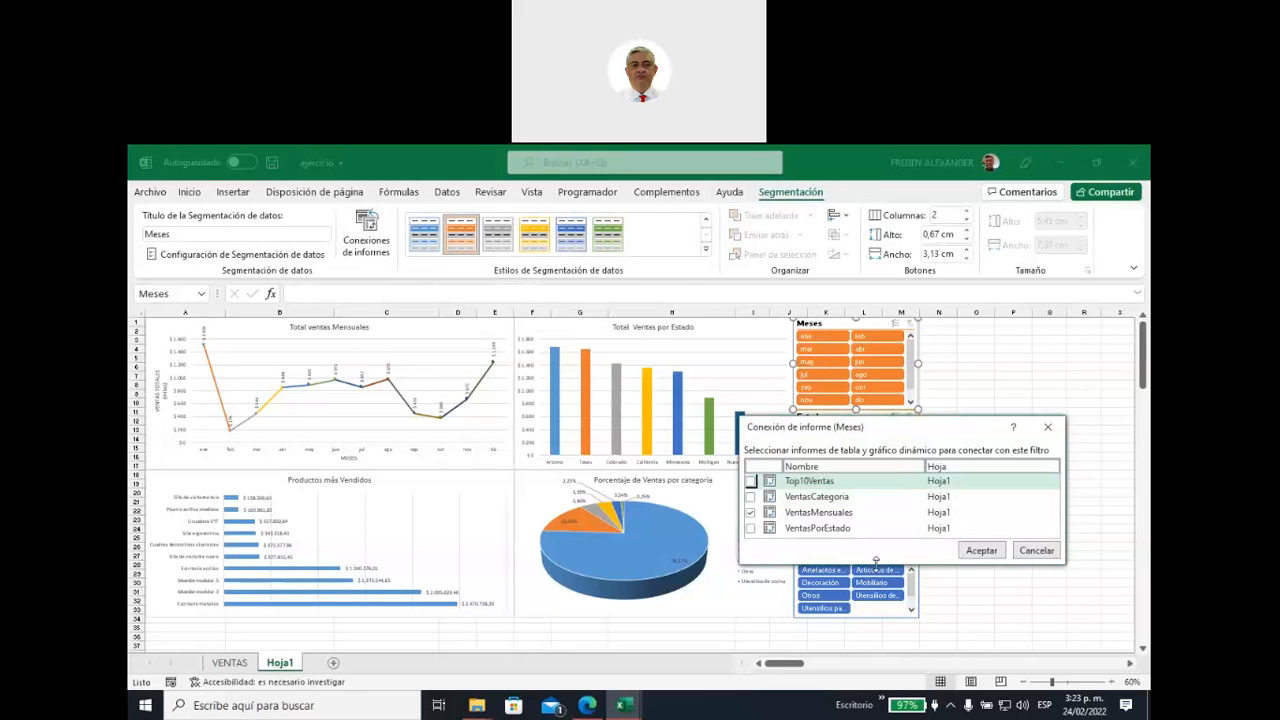
{"action": "left_click_drag", "start_coordinate": [876, 564], "coordinate": [865, 678]}
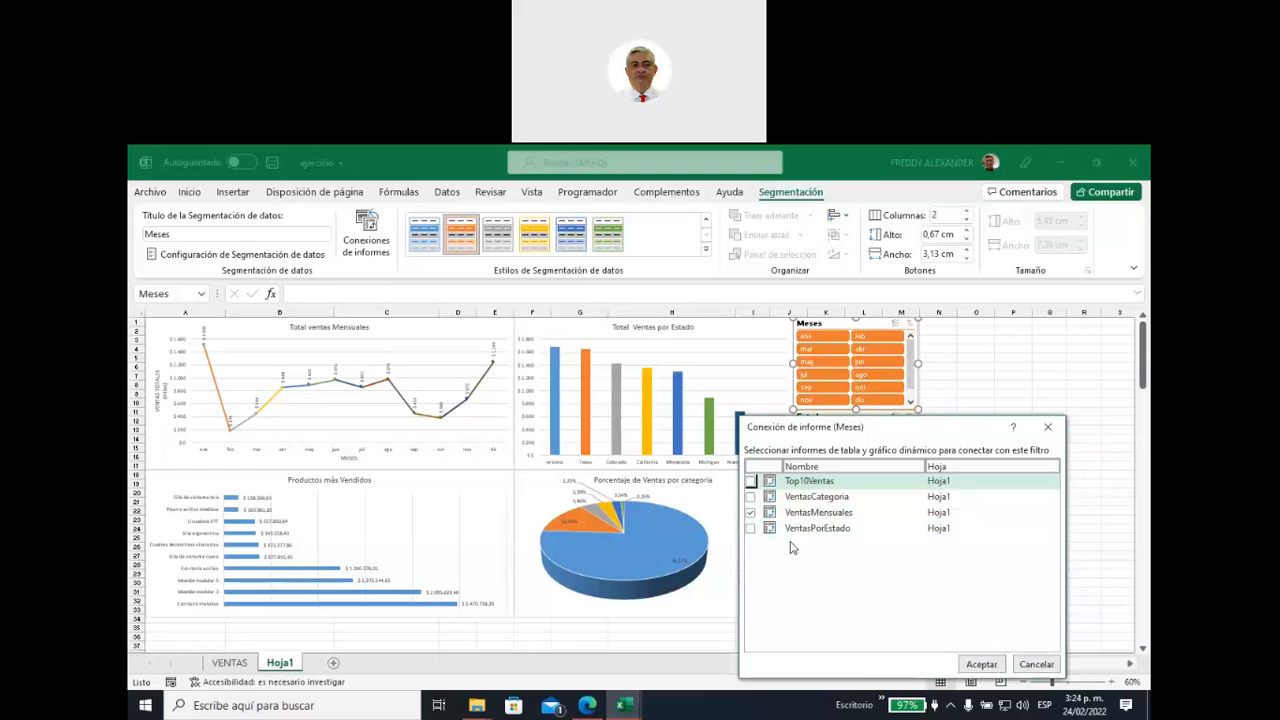
{"action": "left_click", "coordinate": [980, 664]}
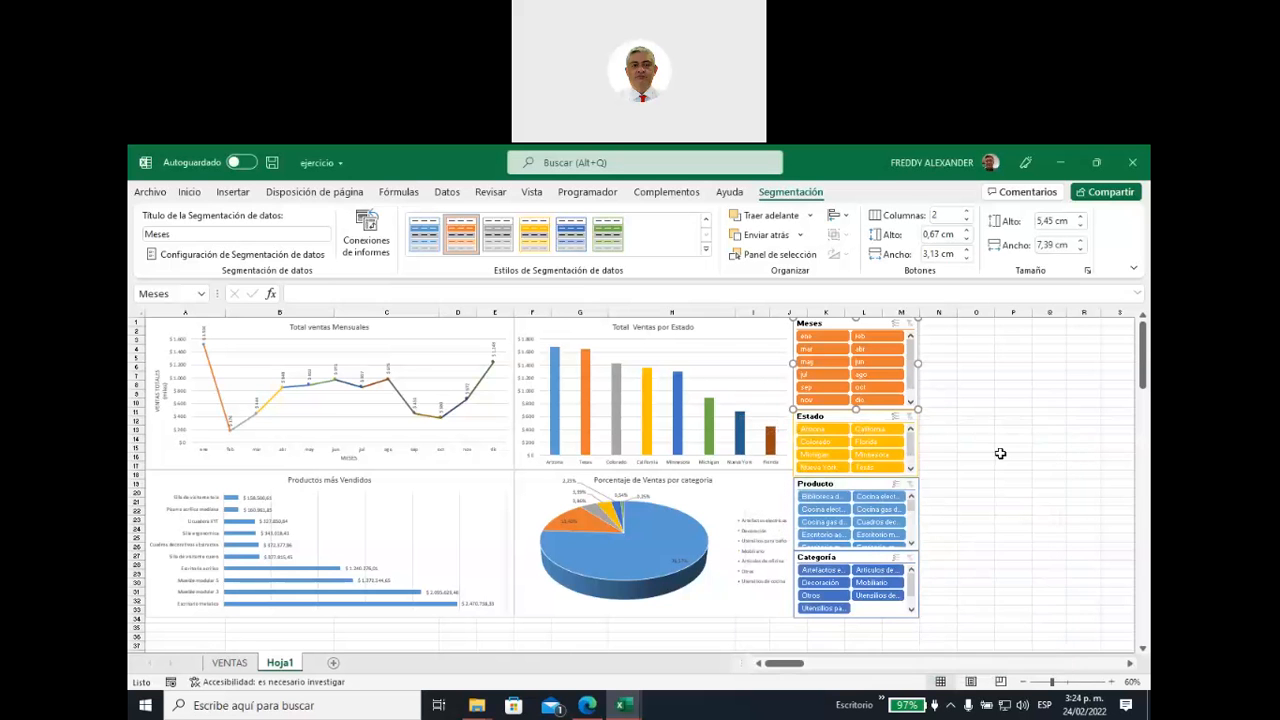
Step: Filter the Total ventas Mensuales chart to ene, jul and dic with the Meses slicer
{"action": "left_click", "coordinate": [976, 410]}
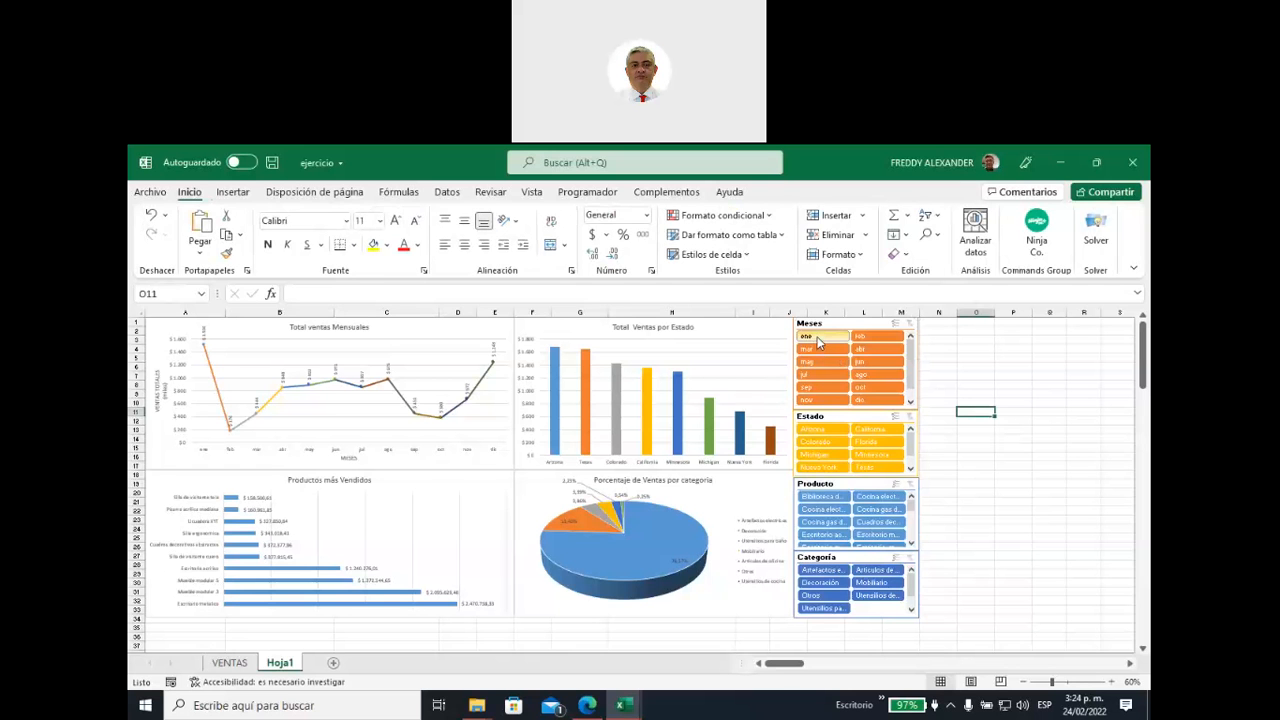
{"action": "left_click", "coordinate": [817, 340]}
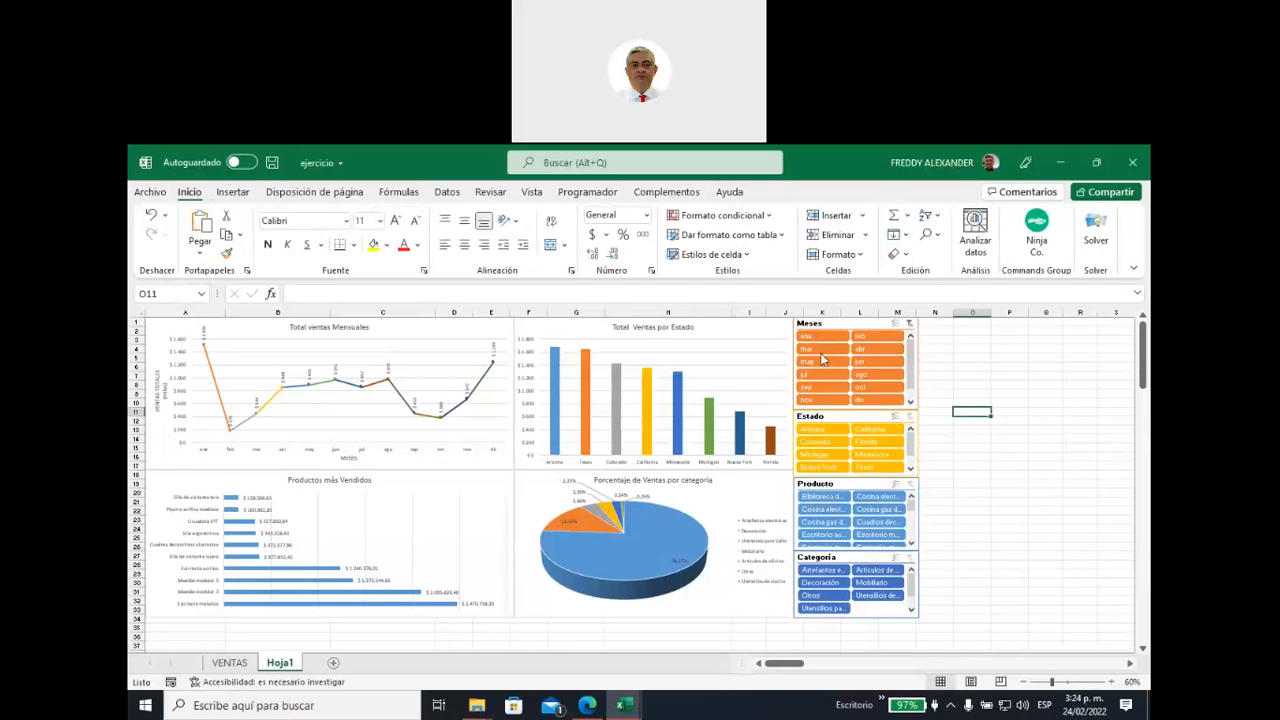
{"action": "left_click", "coordinate": [815, 377], "text": "ctrl"}
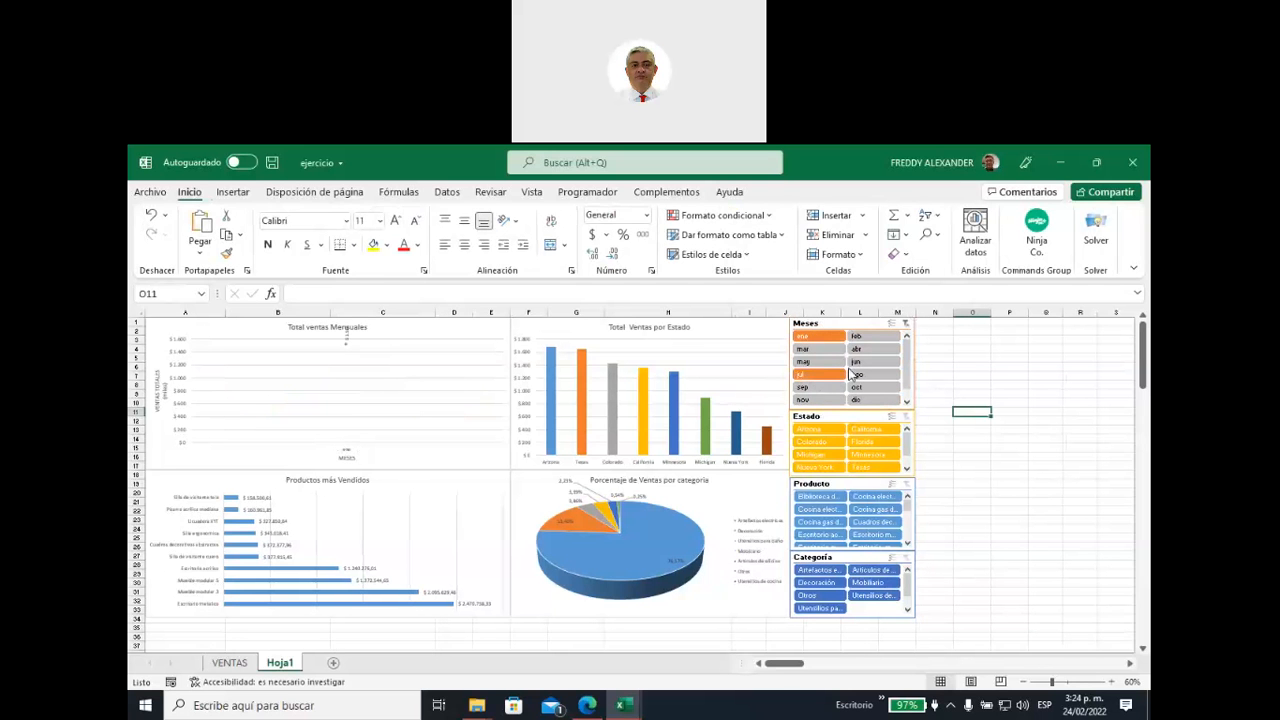
{"action": "left_click", "coordinate": [868, 404], "text": "ctrl"}
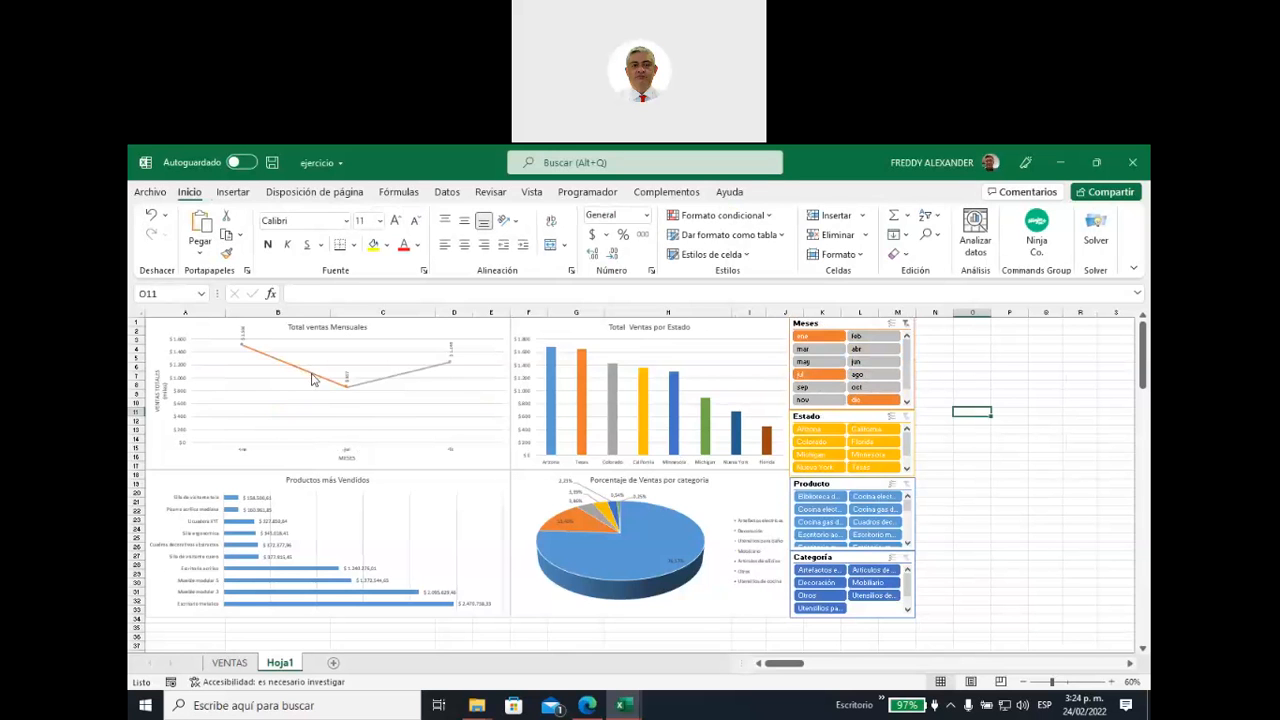
{"action": "left_click", "coordinate": [826, 377], "text": "ctrl"}
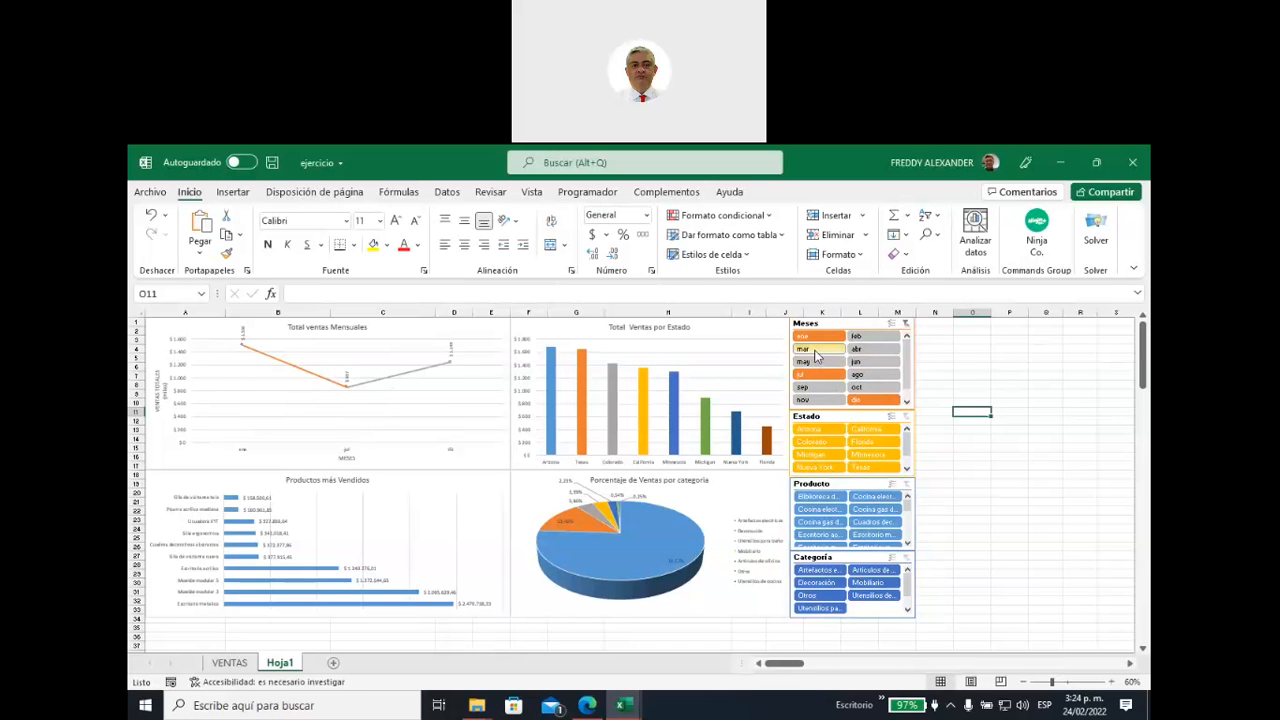
Step: Try to add mar, oct and sep to the months selected in the Meses slicer
{"action": "left_click", "coordinate": [816, 351], "text": "ctrl"}
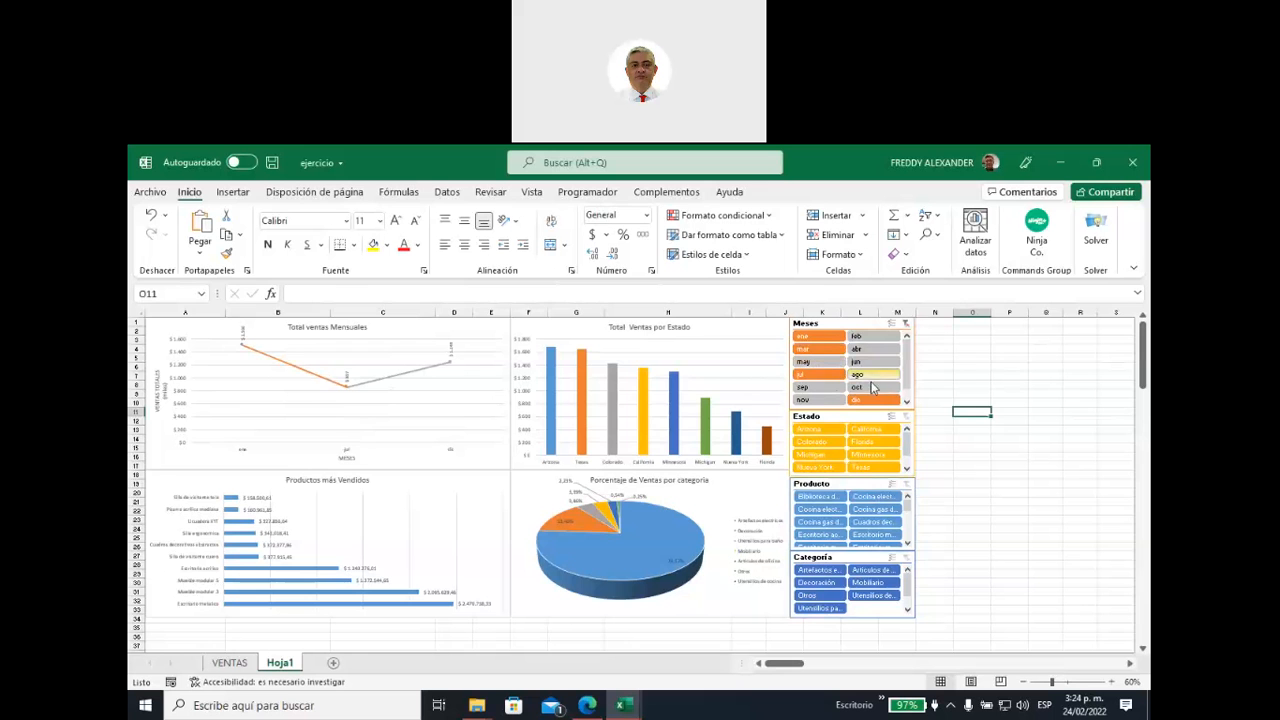
{"action": "left_click", "coordinate": [865, 390], "text": "ctrl"}
{"action": "left_click", "coordinate": [822, 391], "text": "ctrl"}
{"action": "left_click", "coordinate": [962, 367]}
{"action": "left_click", "coordinate": [834, 325]}
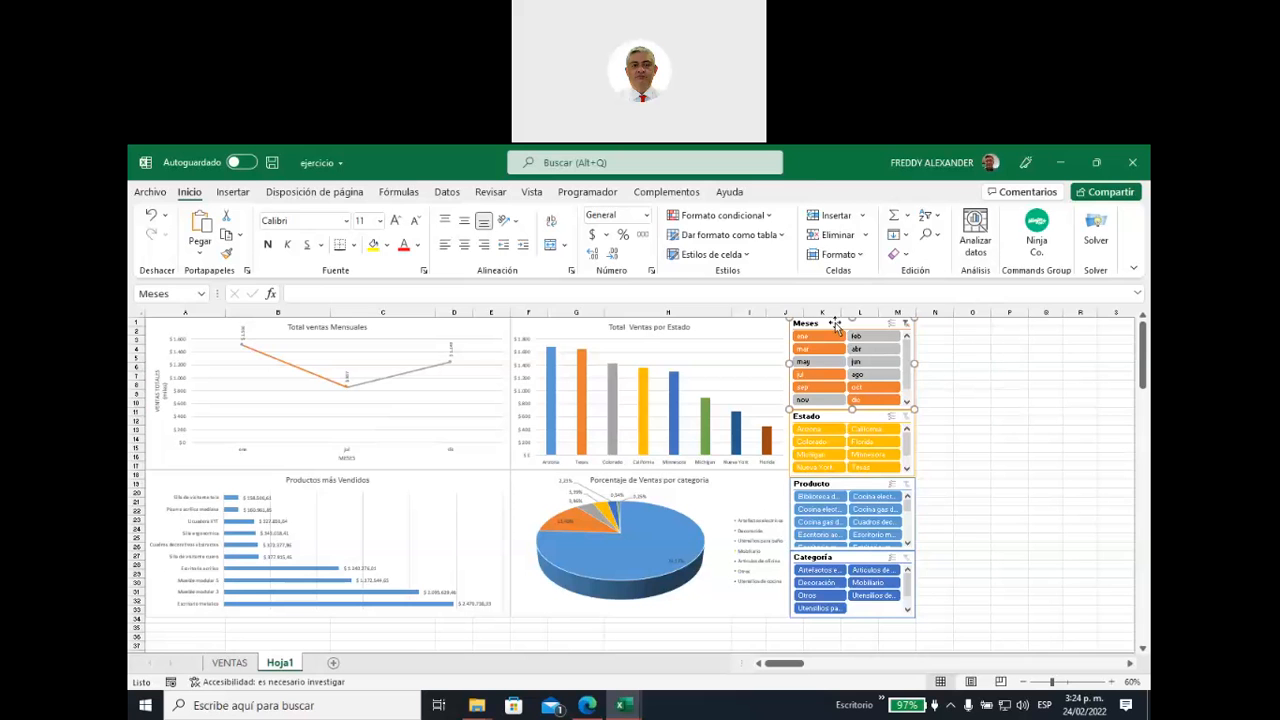
Step: Filter the Total ventas Mensuales chart to ene, mar, jul, sep, oct and dic with the Meses slicer
{"action": "left_click", "coordinate": [828, 340]}
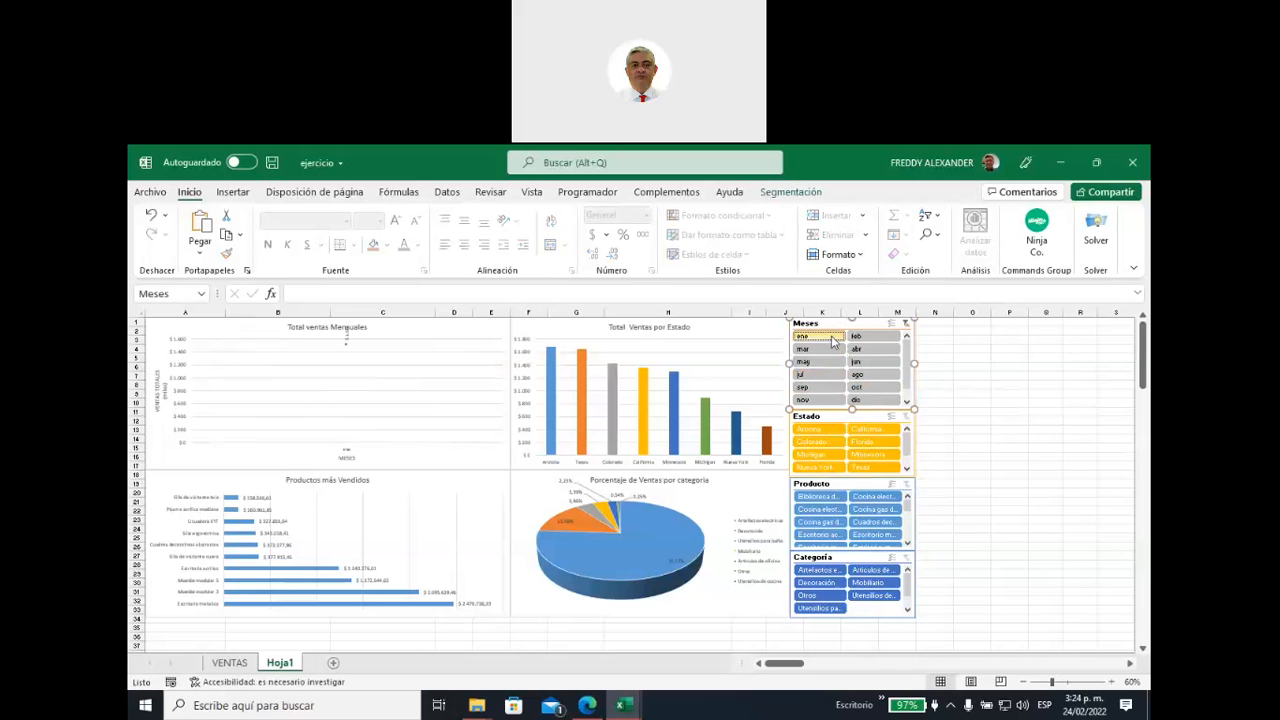
{"action": "left_click", "coordinate": [830, 349], "text": "ctrl"}
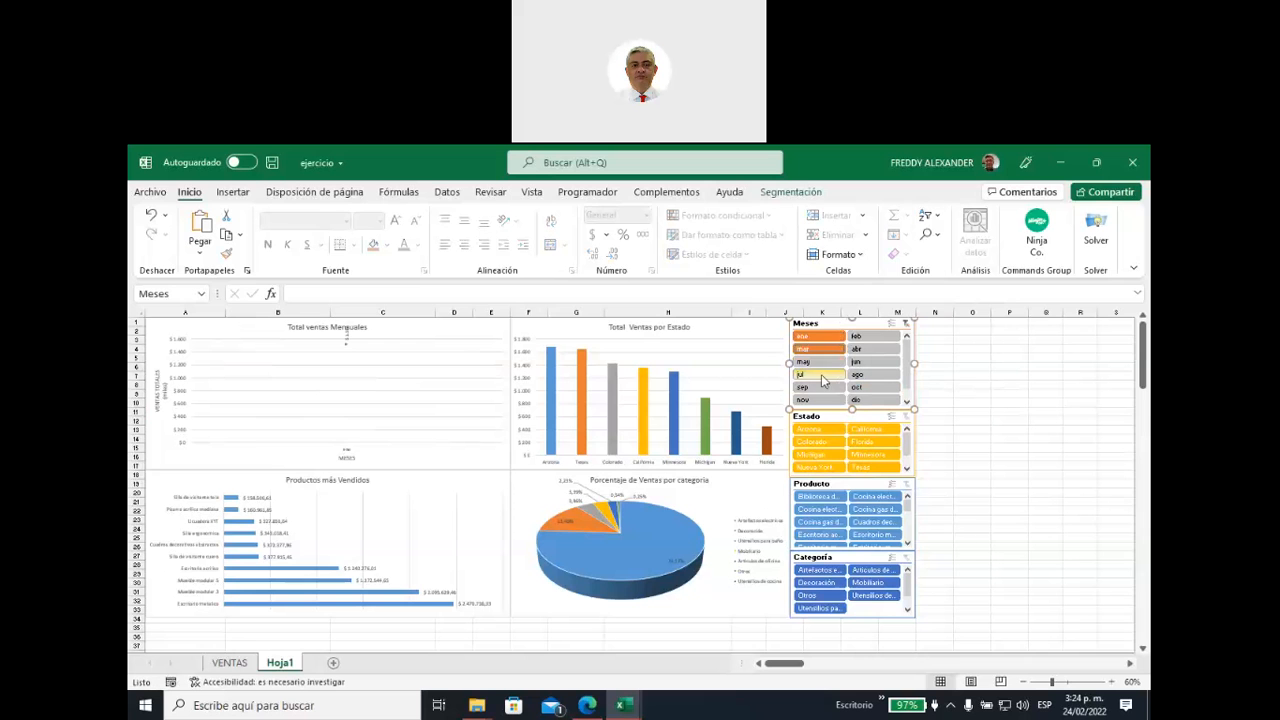
{"action": "left_click", "coordinate": [821, 375], "text": "ctrl"}
{"action": "left_click", "coordinate": [818, 387], "text": "ctrl"}
{"action": "left_click", "coordinate": [872, 387], "text": "ctrl"}
{"action": "left_click", "coordinate": [870, 400], "text": "ctrl"}
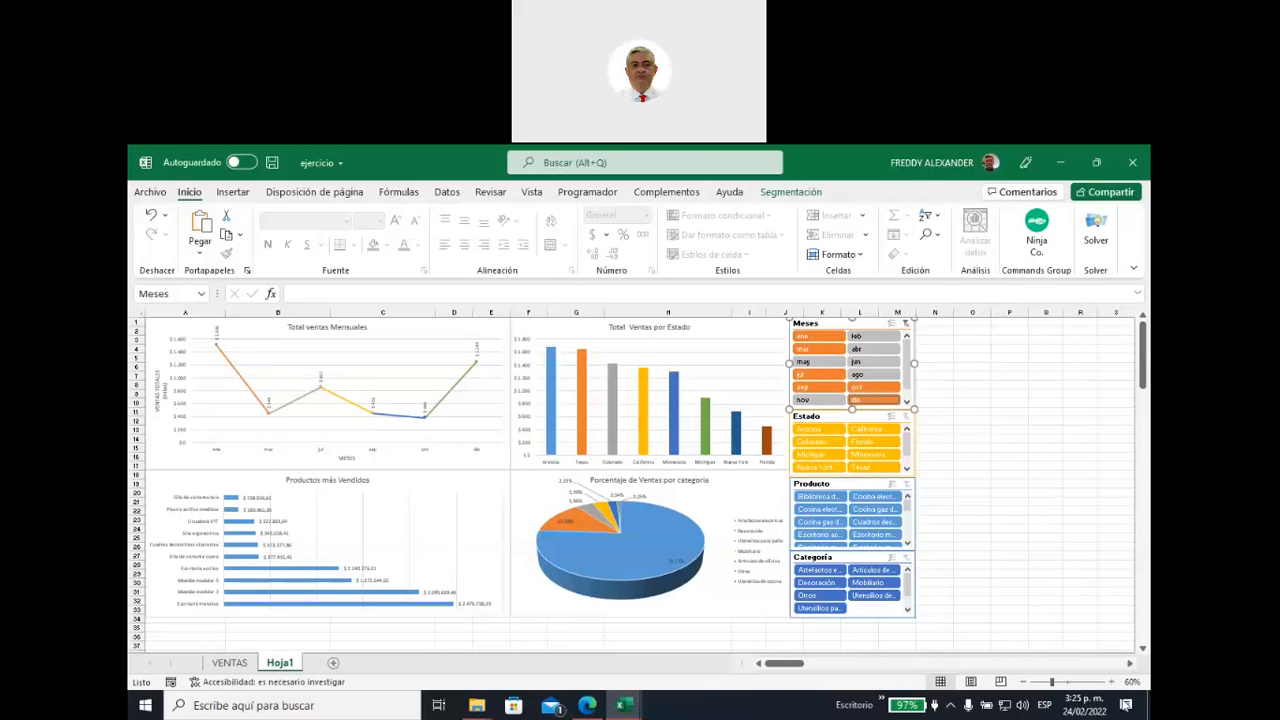
Step: Exclude Arizona, Colorado and Texas from the Total Ventas por Estado chart with the Estado slicer
{"action": "left_click", "coordinate": [1112, 682]}
{"action": "left_click", "coordinate": [1112, 682]}
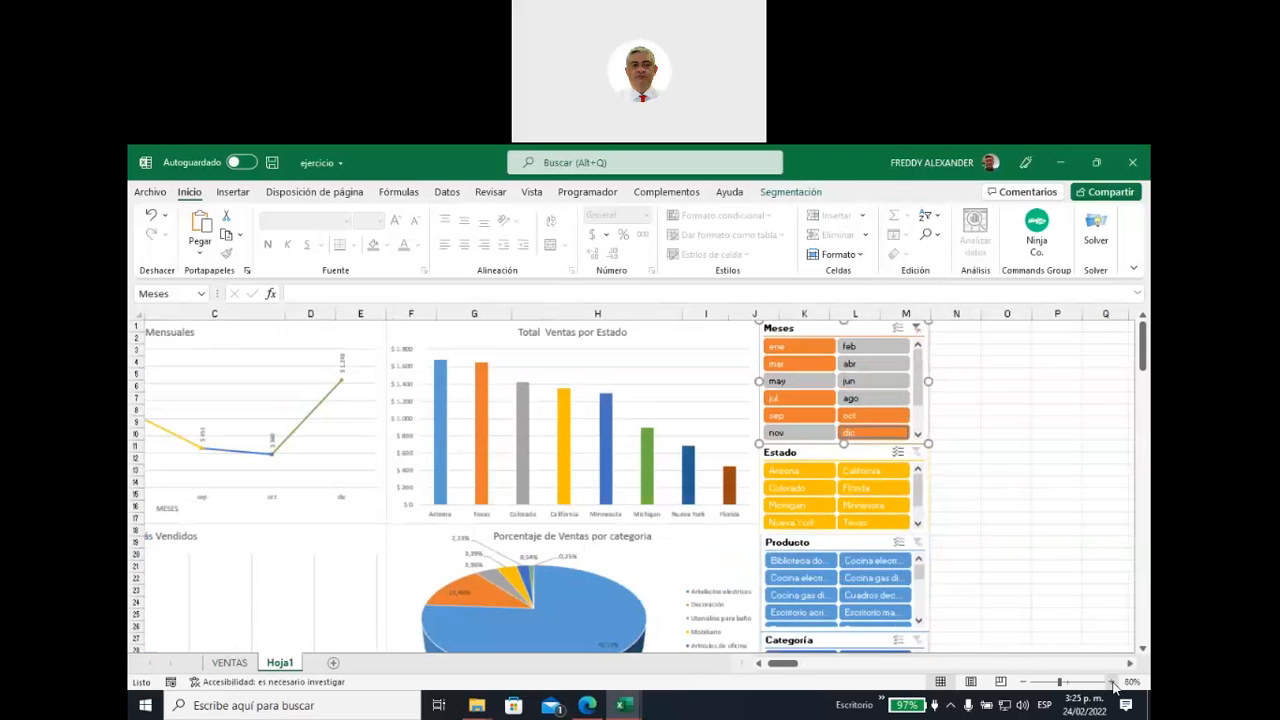
{"action": "mouse_move", "coordinate": [779, 670]}
{"action": "left_mouse_down"}
{"action": "mouse_move", "coordinate": [766, 668]}
{"action": "mouse_move", "coordinate": [778, 666]}
{"action": "left_mouse_up"}
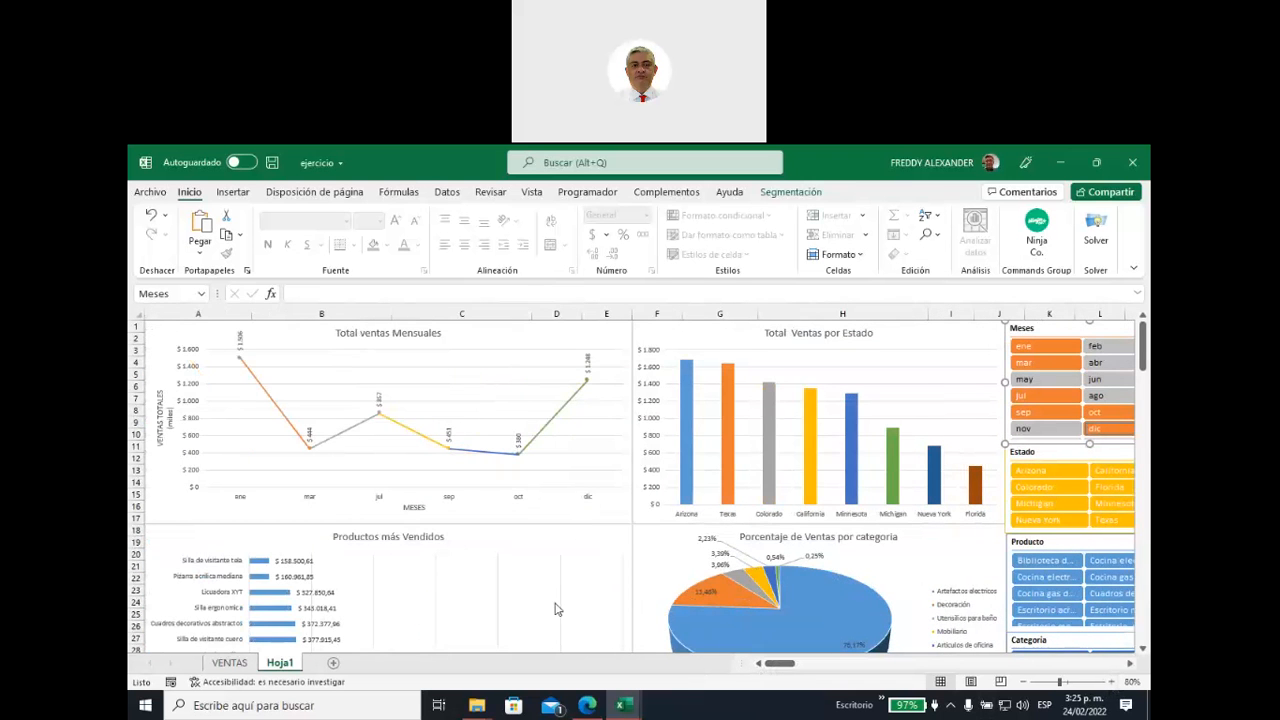
{"action": "left_click", "coordinate": [1047, 475], "text": "ctrl"}
{"action": "left_click", "coordinate": [1106, 520], "text": "ctrl"}
{"action": "left_click", "coordinate": [1038, 520], "text": "ctrl"}
{"action": "left_click", "coordinate": [1070, 484], "text": "ctrl"}
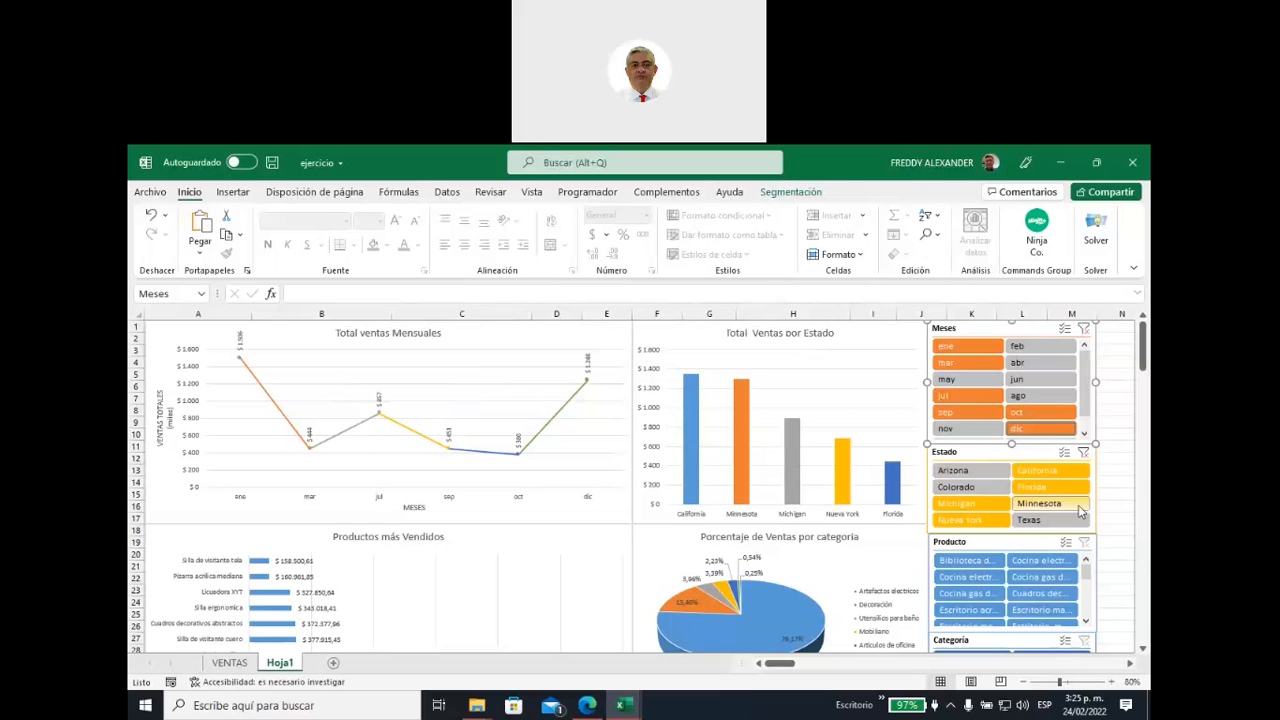
Step: Filter the Total Ventas por Estado chart to Arizona, Colorado and Texas with the Estado slicer
{"action": "left_click", "coordinate": [972, 472]}
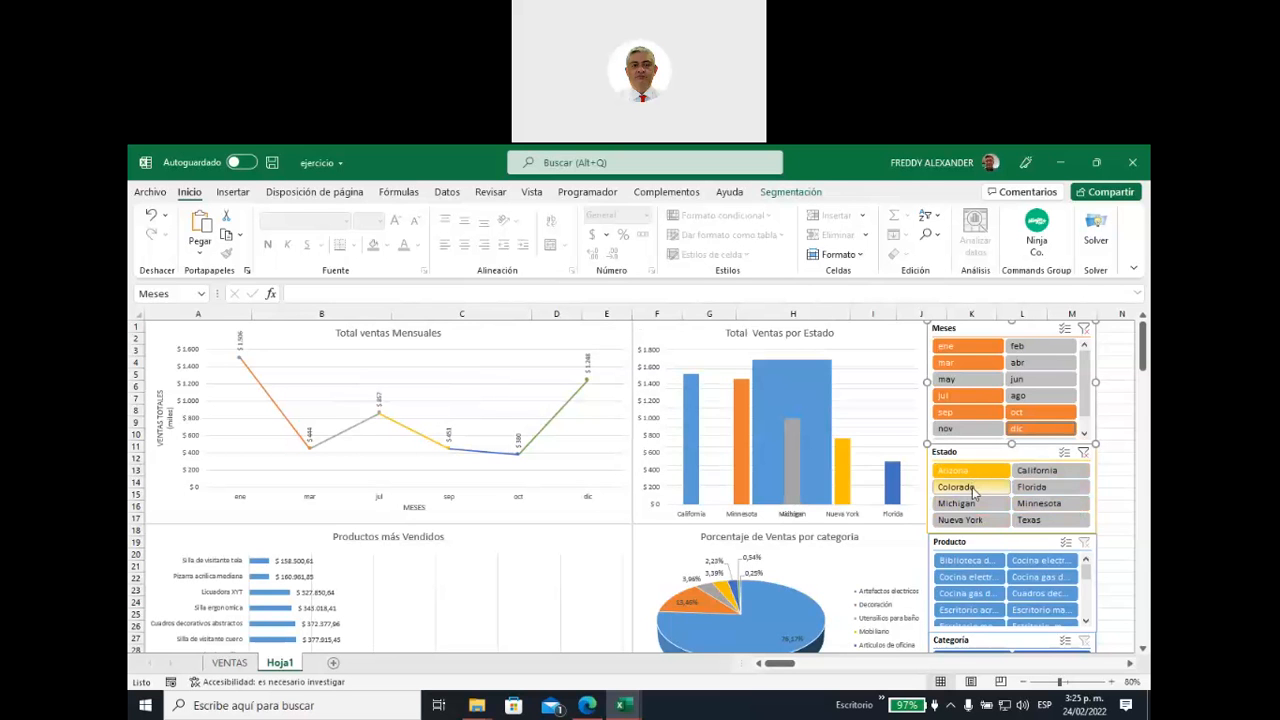
{"action": "left_click", "coordinate": [1037, 522], "text": "ctrl"}
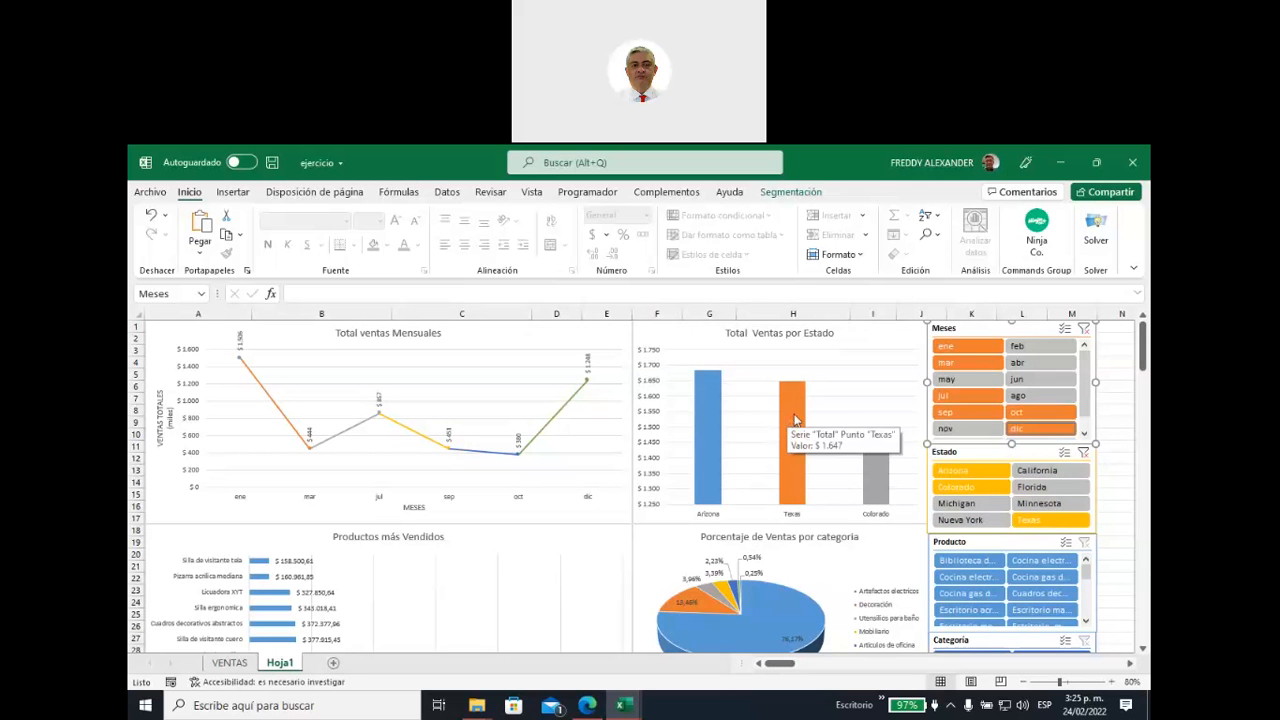
Step: Add data labels to the columns of the Total Ventas por Estado chart
{"action": "left_click", "coordinate": [894, 344]}
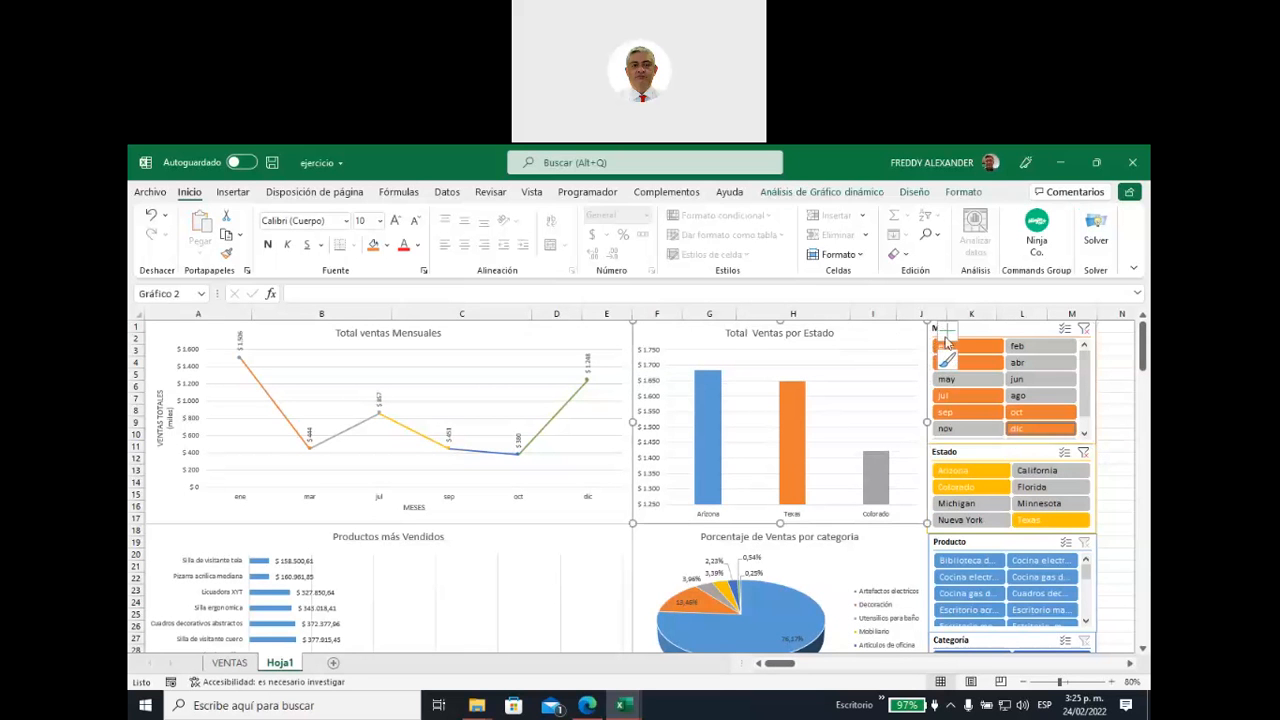
{"action": "left_click", "coordinate": [946, 332]}
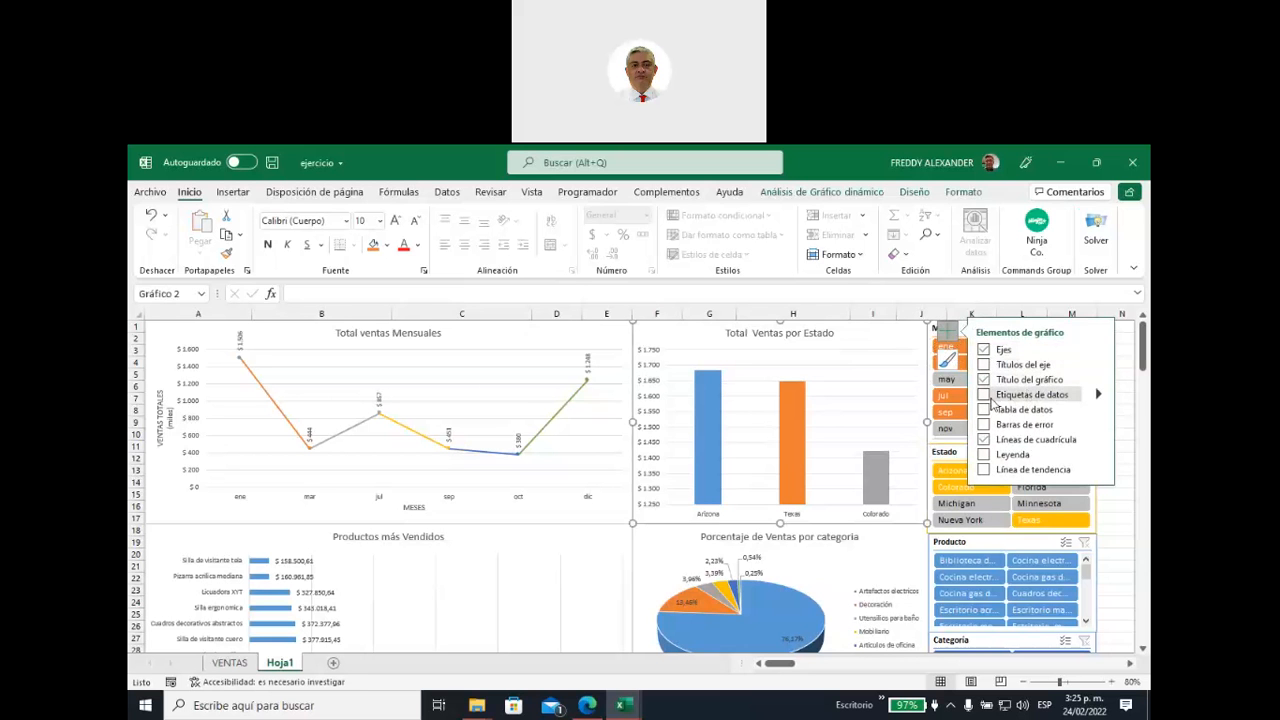
{"action": "left_click", "coordinate": [983, 396]}
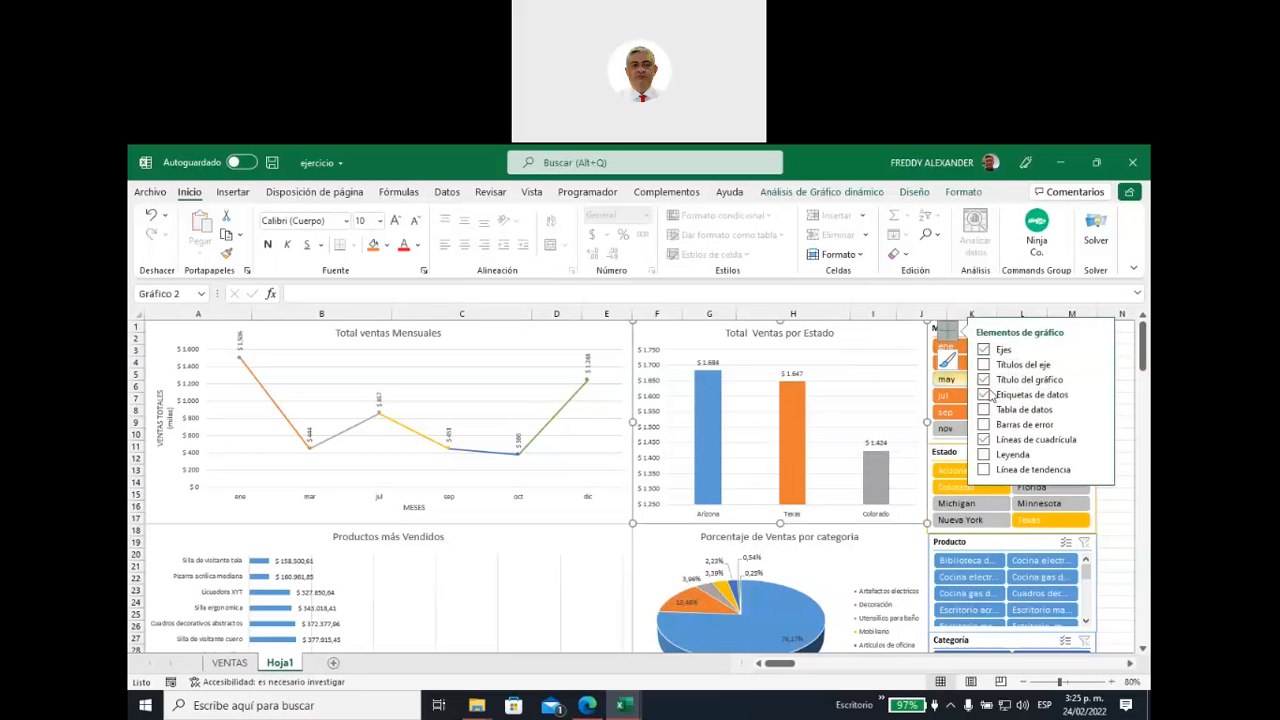
{"action": "left_click", "coordinate": [1118, 421]}
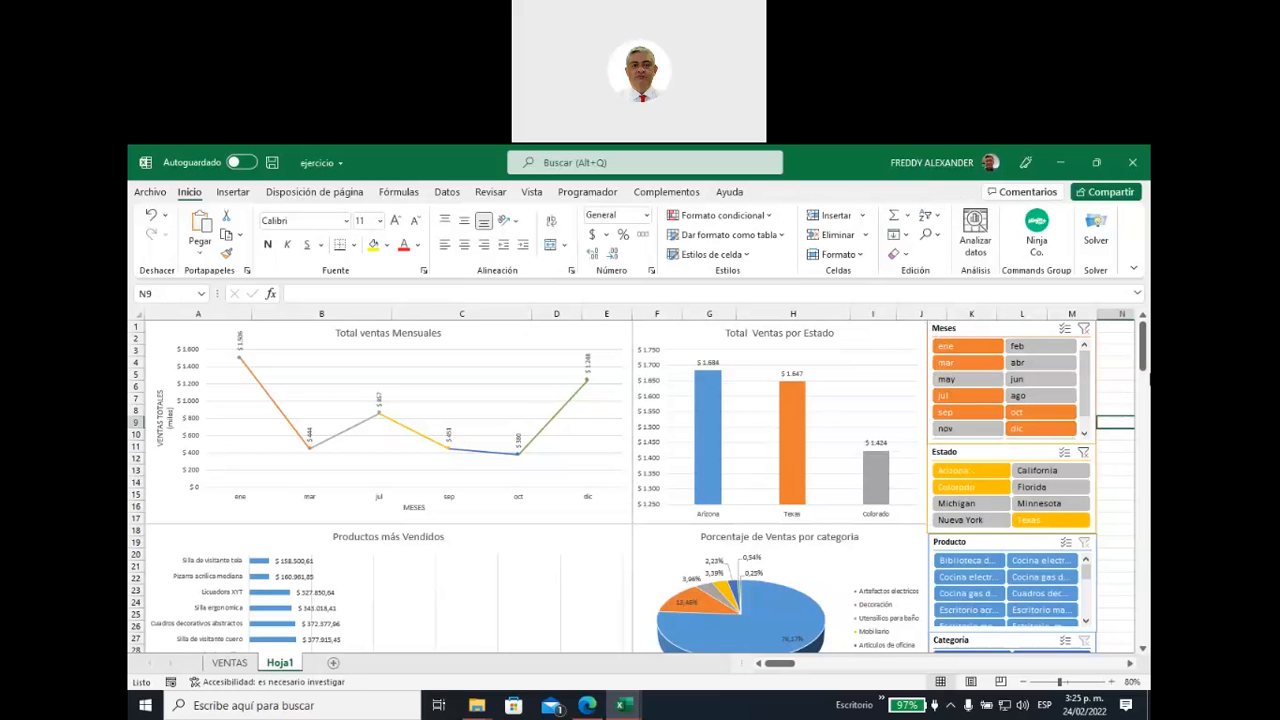
Step: Filter the Producto slicer to Escritorio acrilico and exclude Artefactos electricos, Decoración and Otros with the Categoría slicer
{"action": "mouse_move", "coordinate": [1146, 345]}
{"action": "left_mouse_down"}
{"action": "mouse_move", "coordinate": [1144, 378]}
{"action": "mouse_move", "coordinate": [1144, 365]}
{"action": "left_mouse_up"}
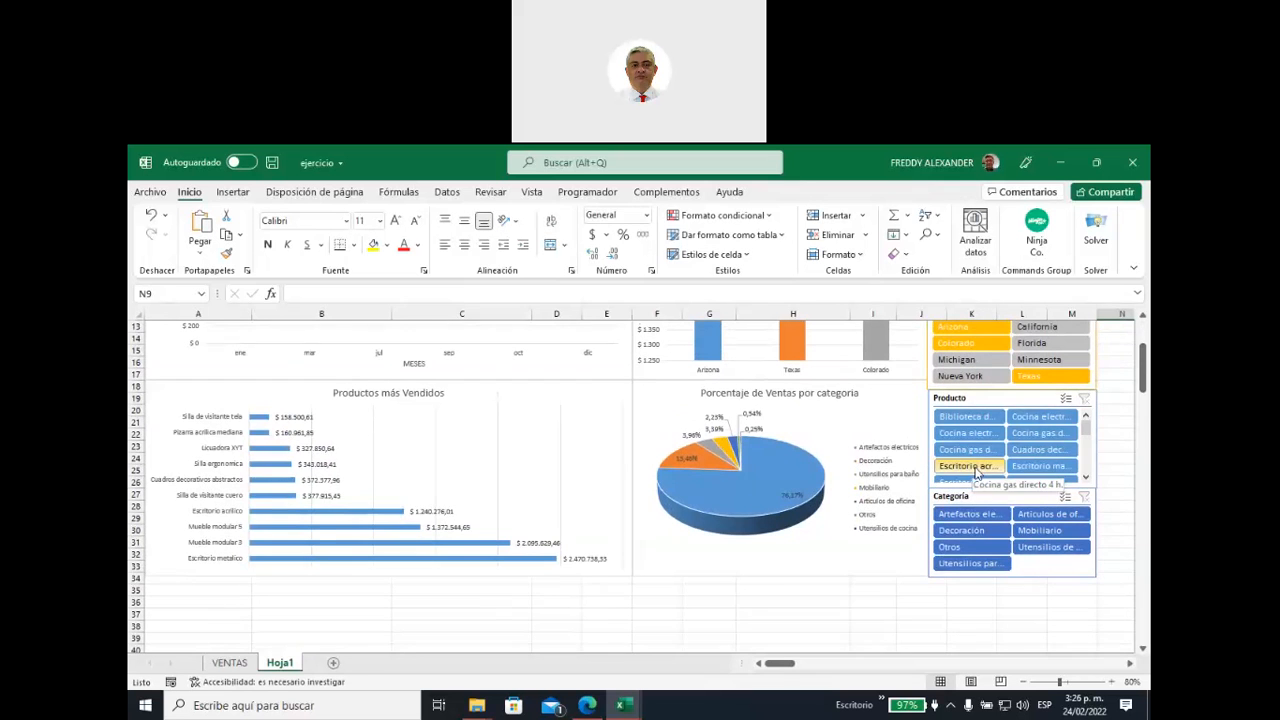
{"action": "left_click", "coordinate": [970, 467]}
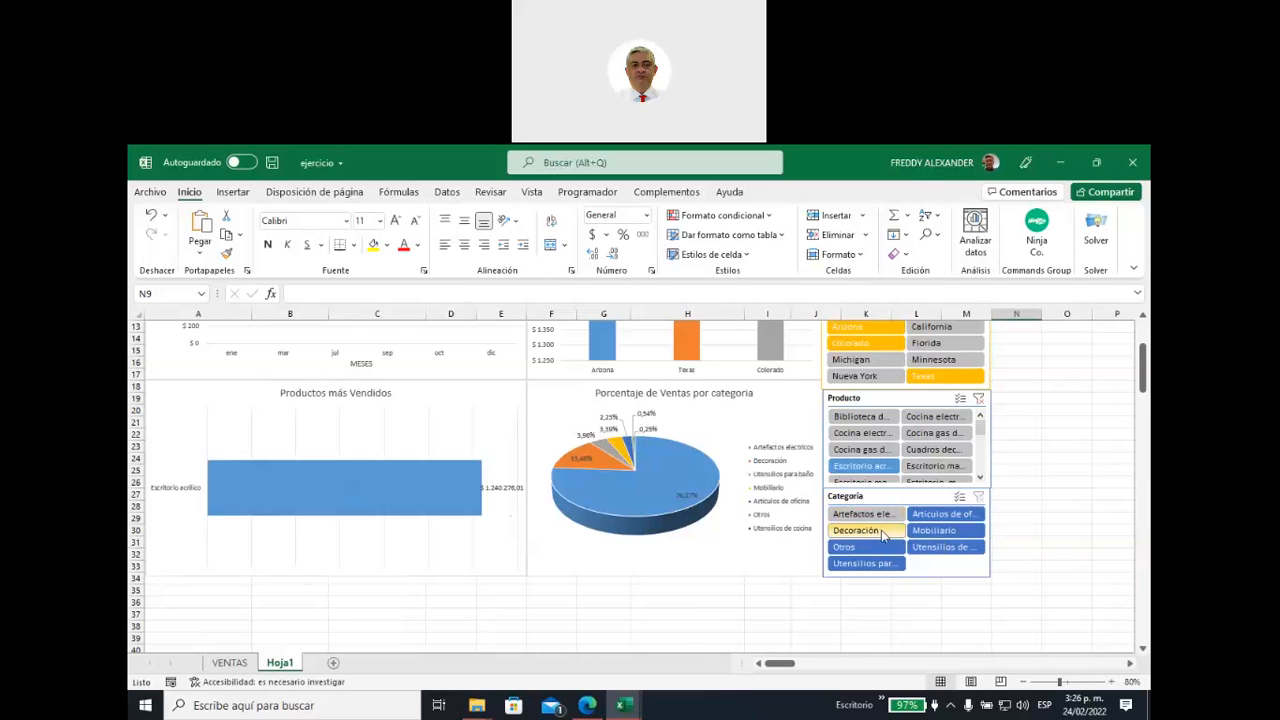
{"action": "left_click", "coordinate": [874, 550]}
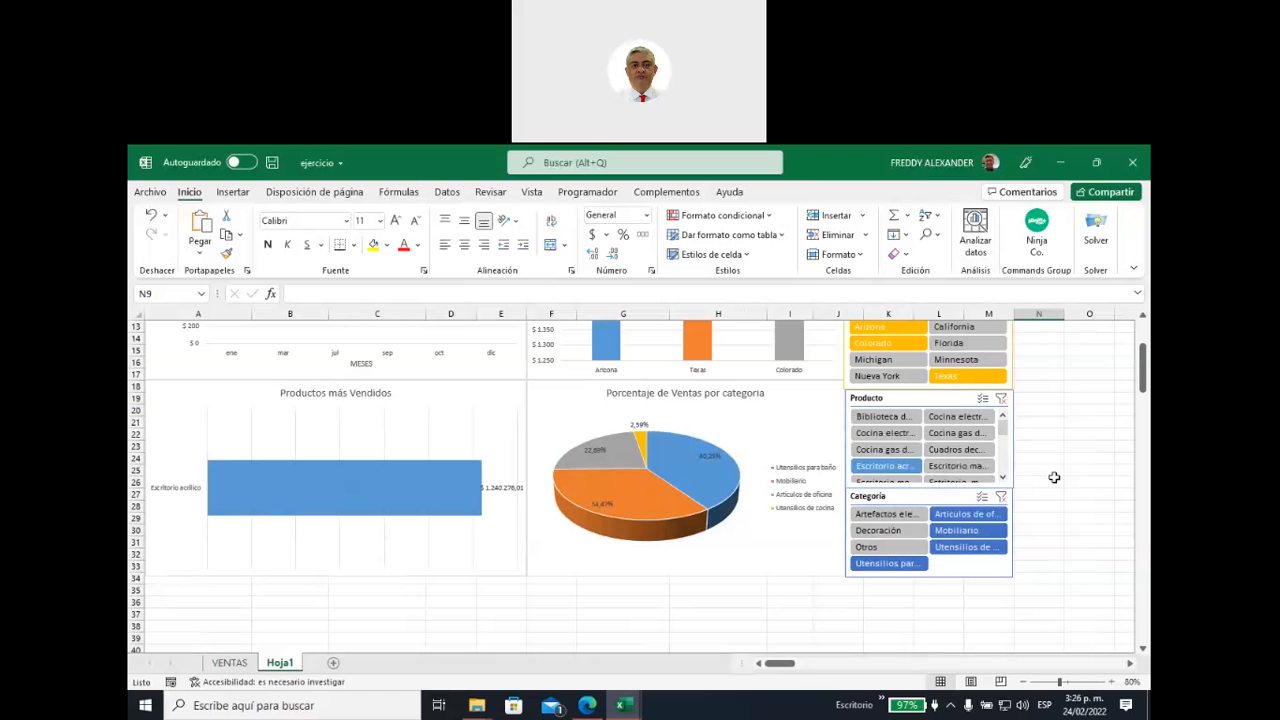
Step: Set the Hoja1 zoom to 70% and turn off the sheet's gridlines
{"action": "scroll", "coordinate": [1042, 461], "scroll_direction": "up", "scroll_amount": 2}
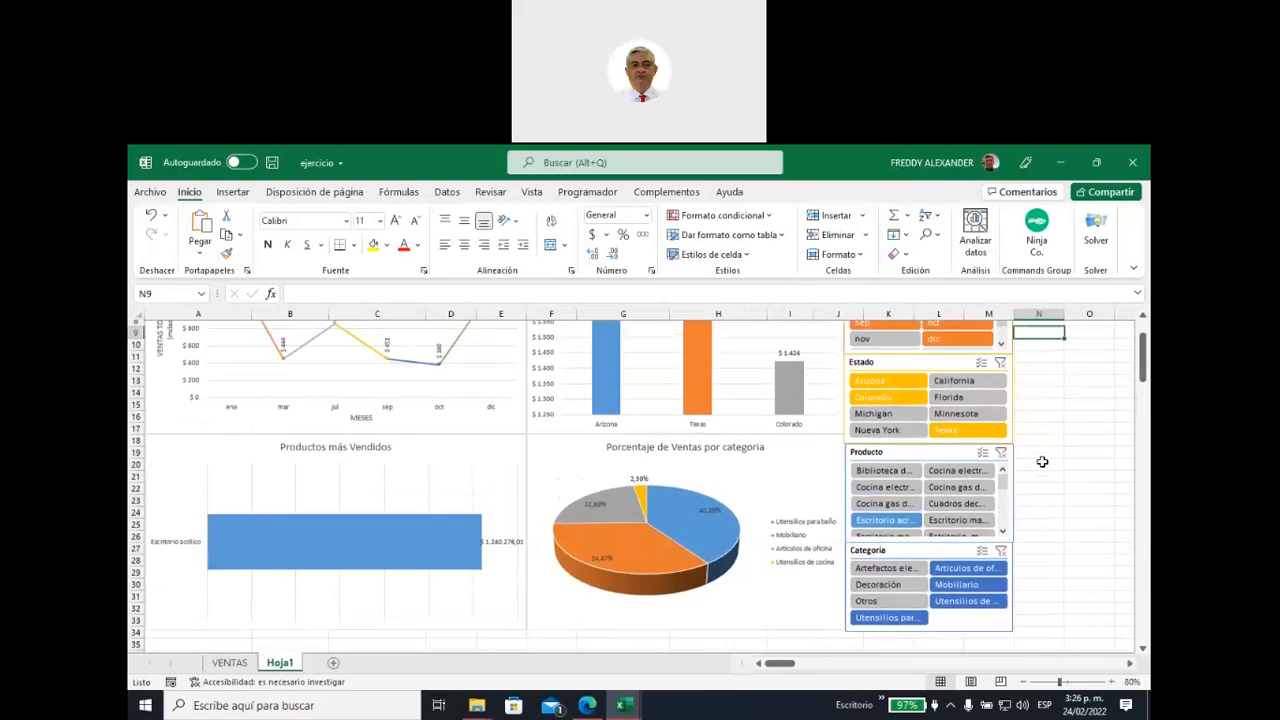
{"action": "left_click", "coordinate": [1025, 683]}
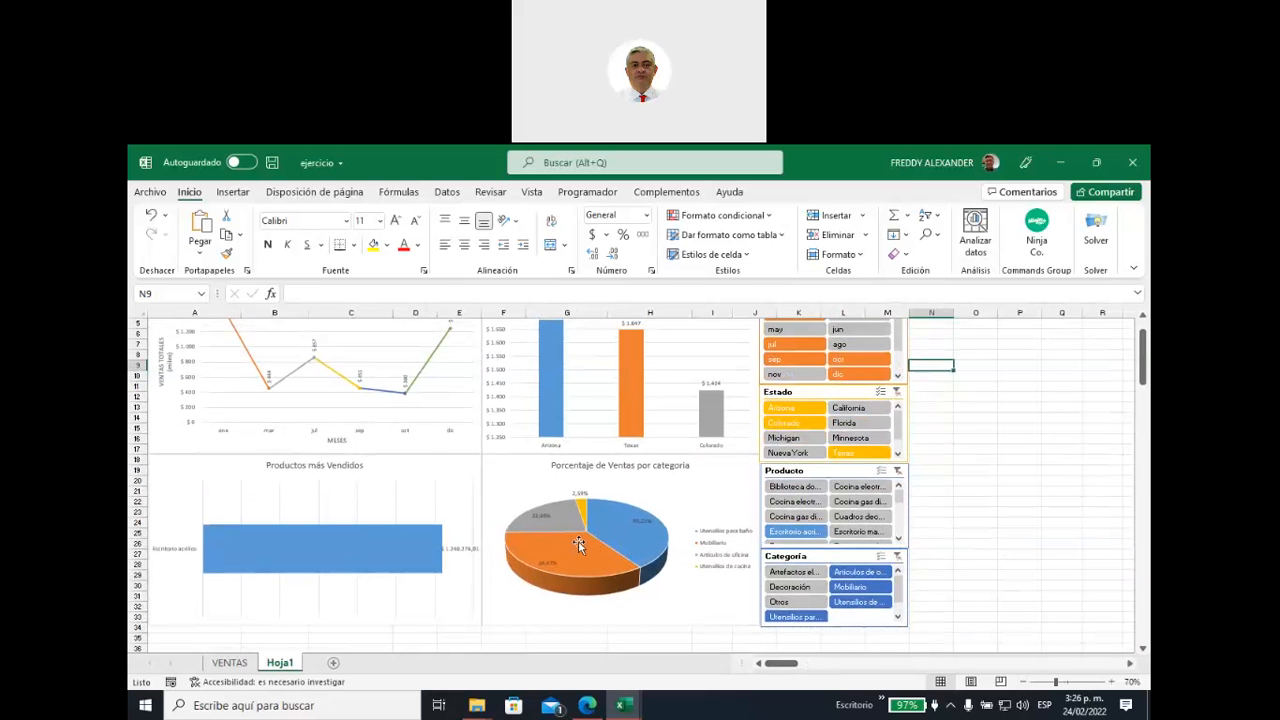
{"action": "scroll", "coordinate": [577, 542], "scroll_direction": "up", "scroll_amount": 1}
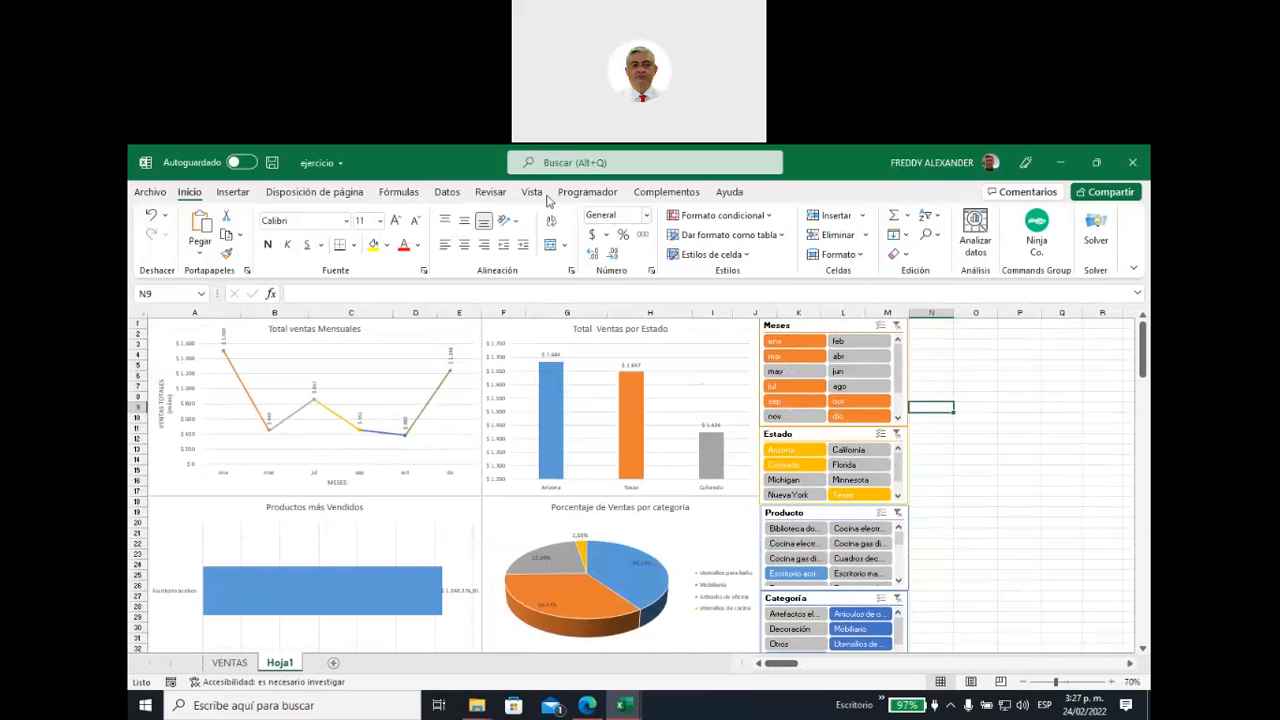
{"action": "left_click", "coordinate": [531, 191]}
{"action": "left_click", "coordinate": [552, 246]}
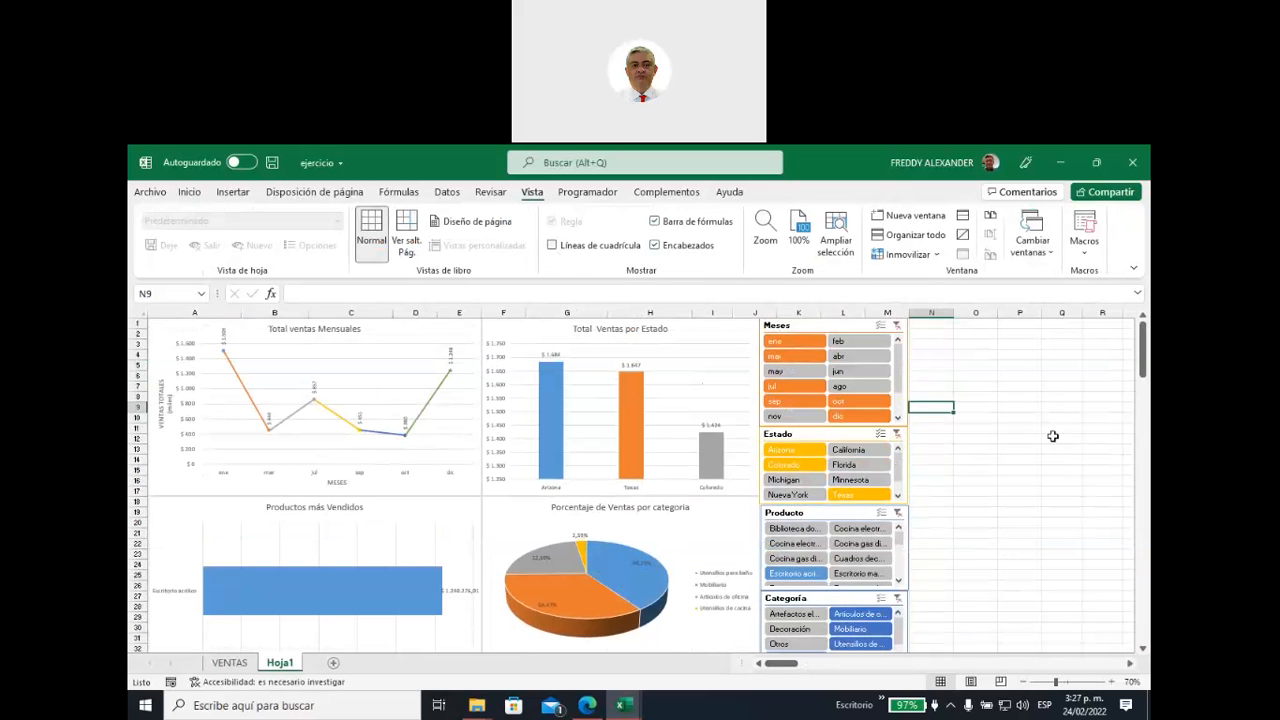
Step: Hide all columns from N to the end of the sheet, beside the dashboard
{"action": "left_click", "coordinate": [924, 312]}
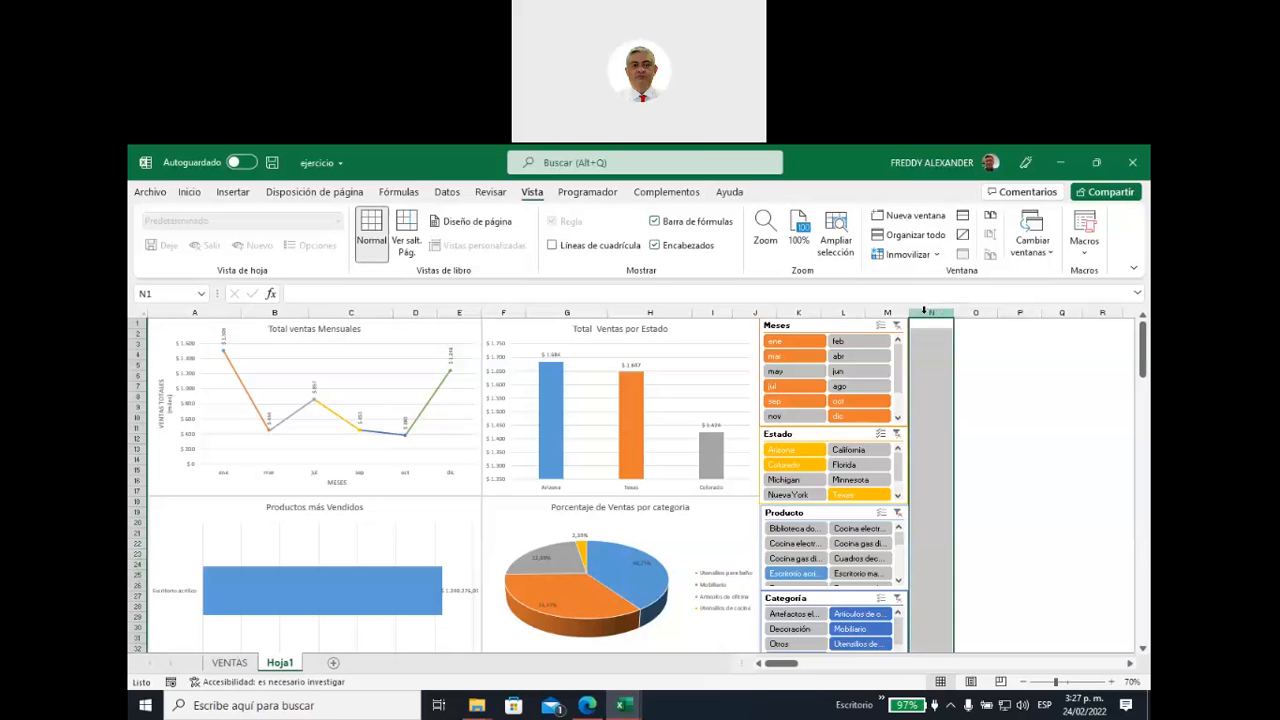
{"action": "key", "text": "ctrl+shift+Right"}
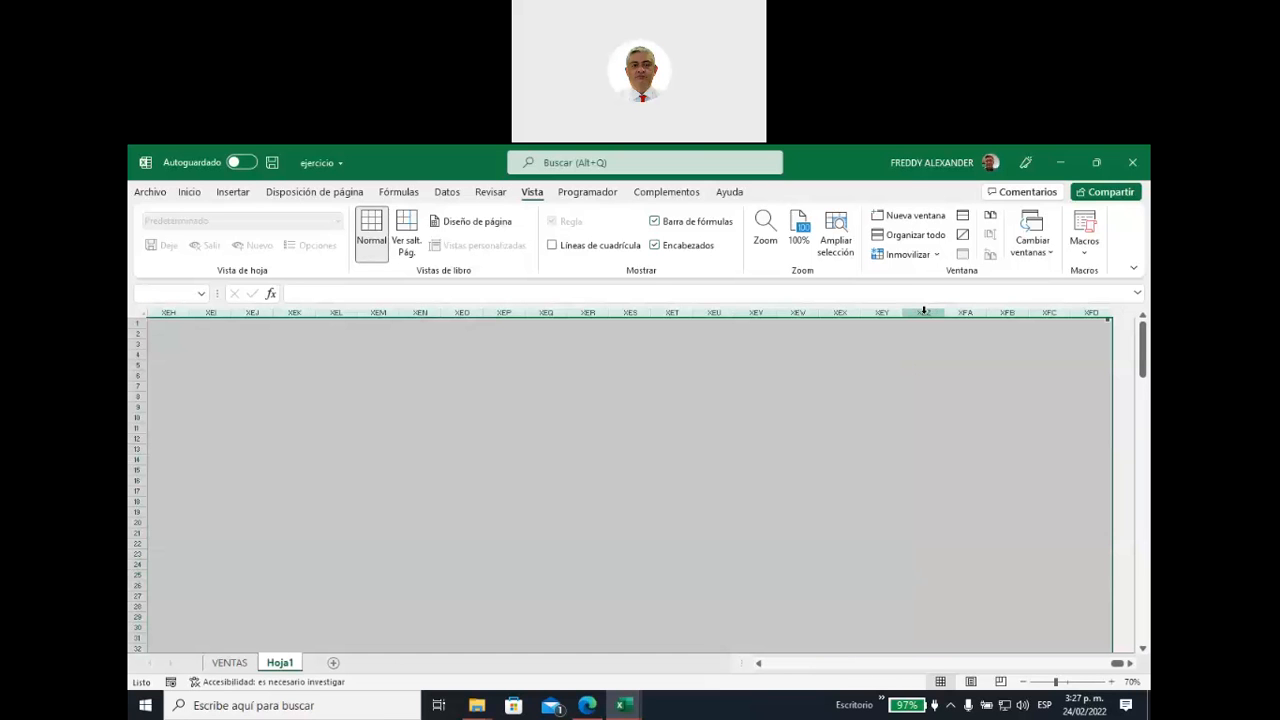
{"action": "right_click", "coordinate": [708, 313]}
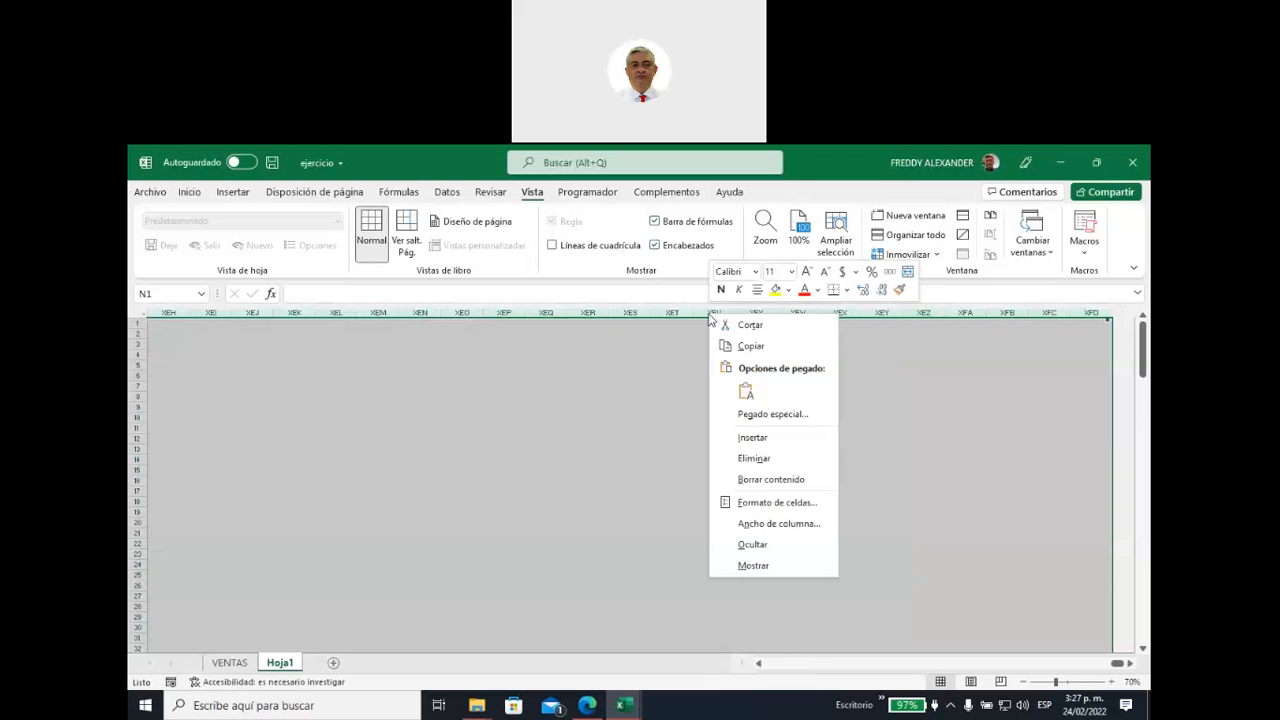
{"action": "left_click", "coordinate": [764, 546]}
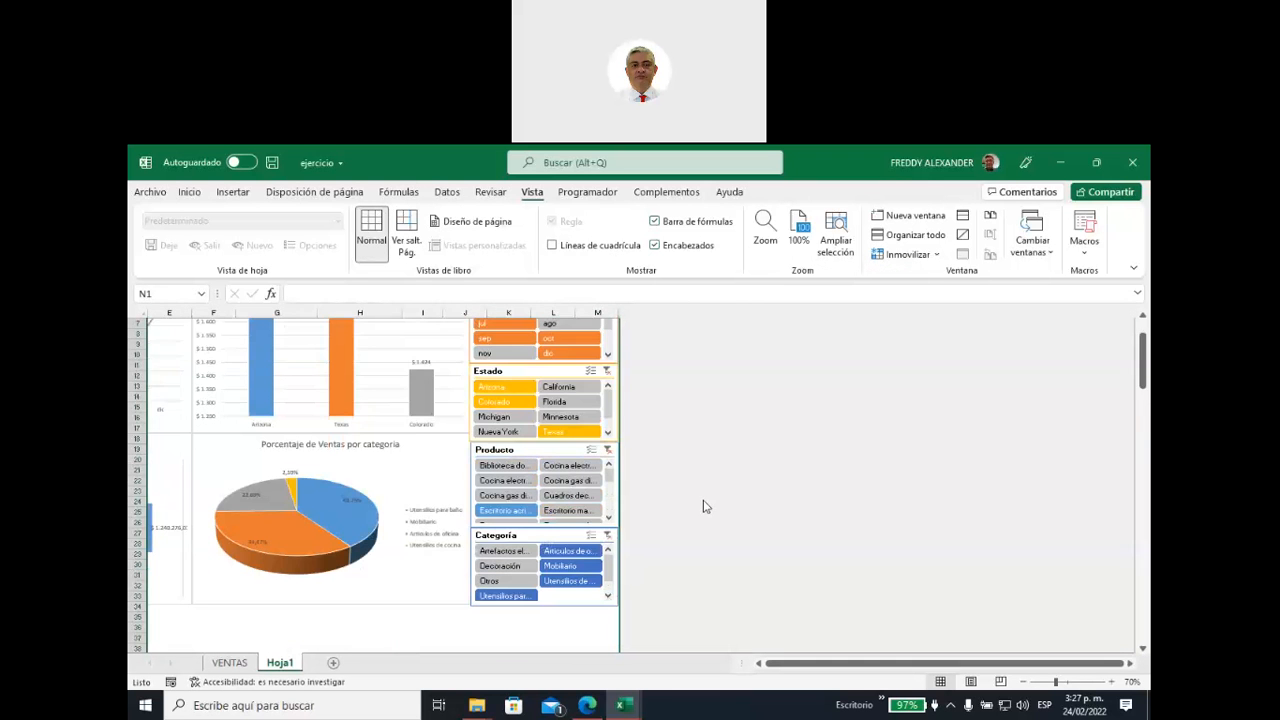
{"action": "left_click_drag", "start_coordinate": [809, 672], "coordinate": [700, 675]}
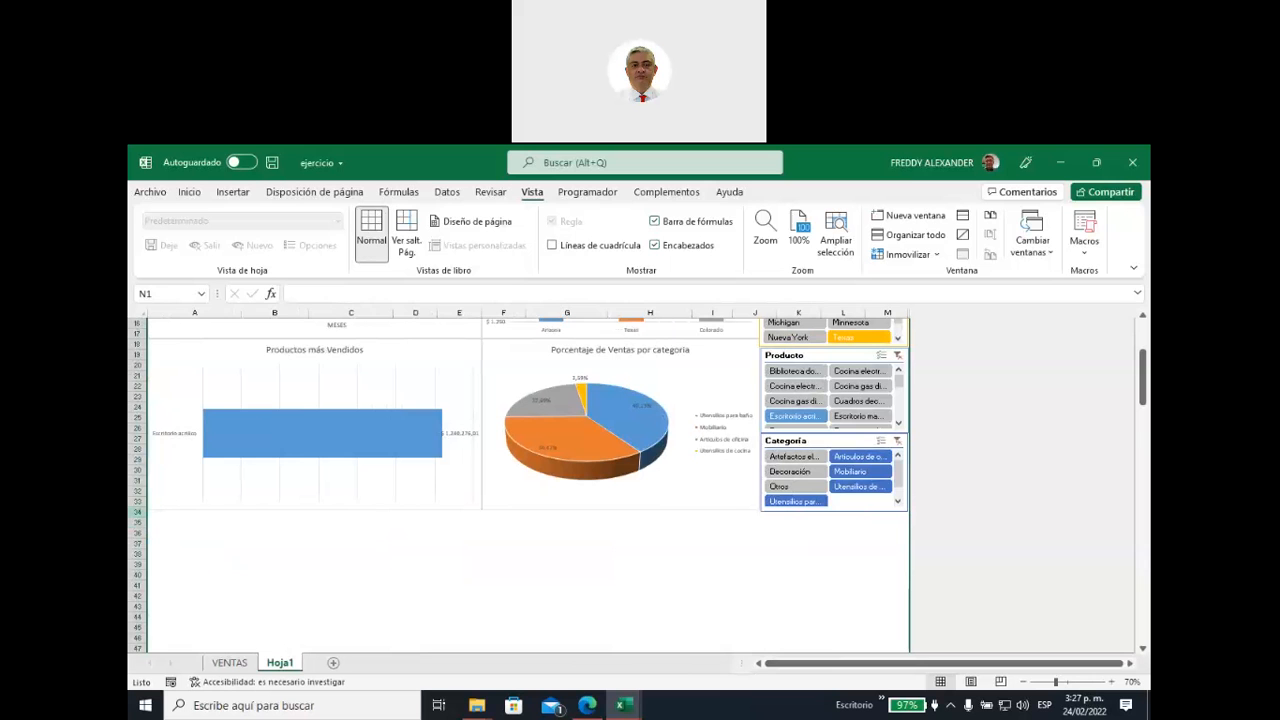
Step: Try to hide all rows from row 34 to the end of the sheet, below the dashboard
{"action": "left_click", "coordinate": [137, 512]}
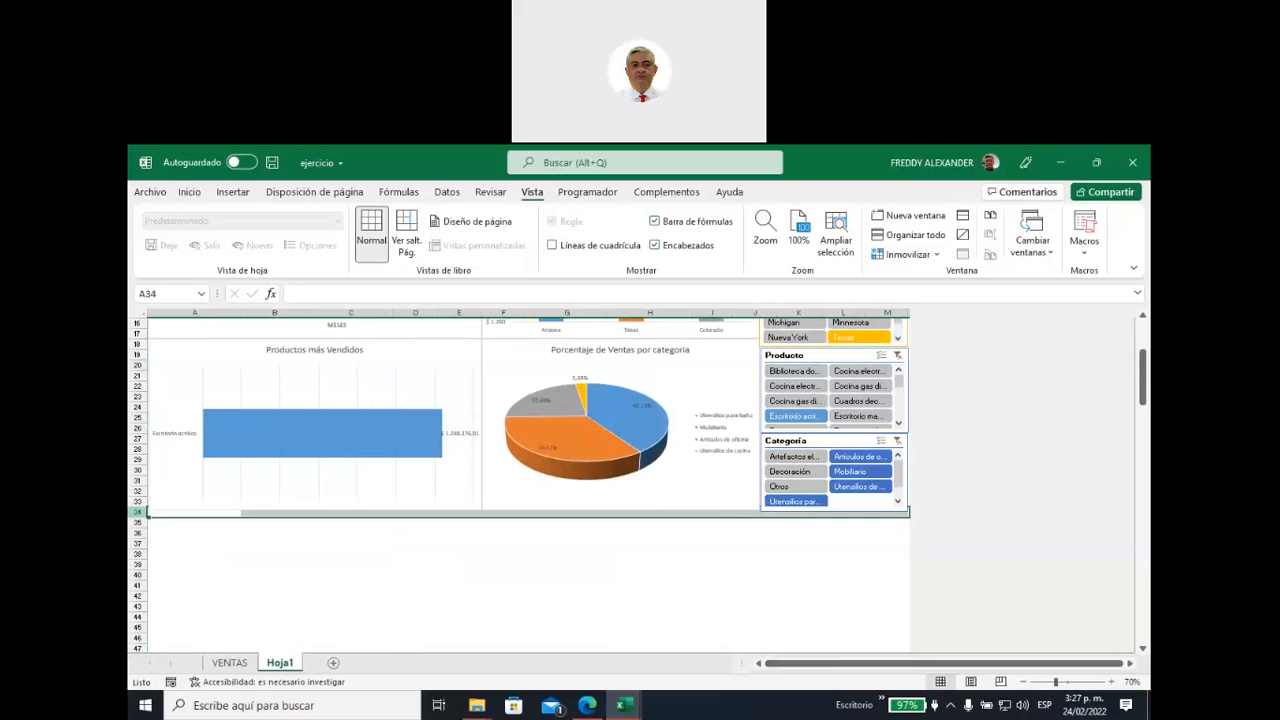
{"action": "left_click", "coordinate": [137, 522]}
{"action": "left_click", "coordinate": [137, 512]}
{"action": "key", "text": "ctrl+shift+Down"}
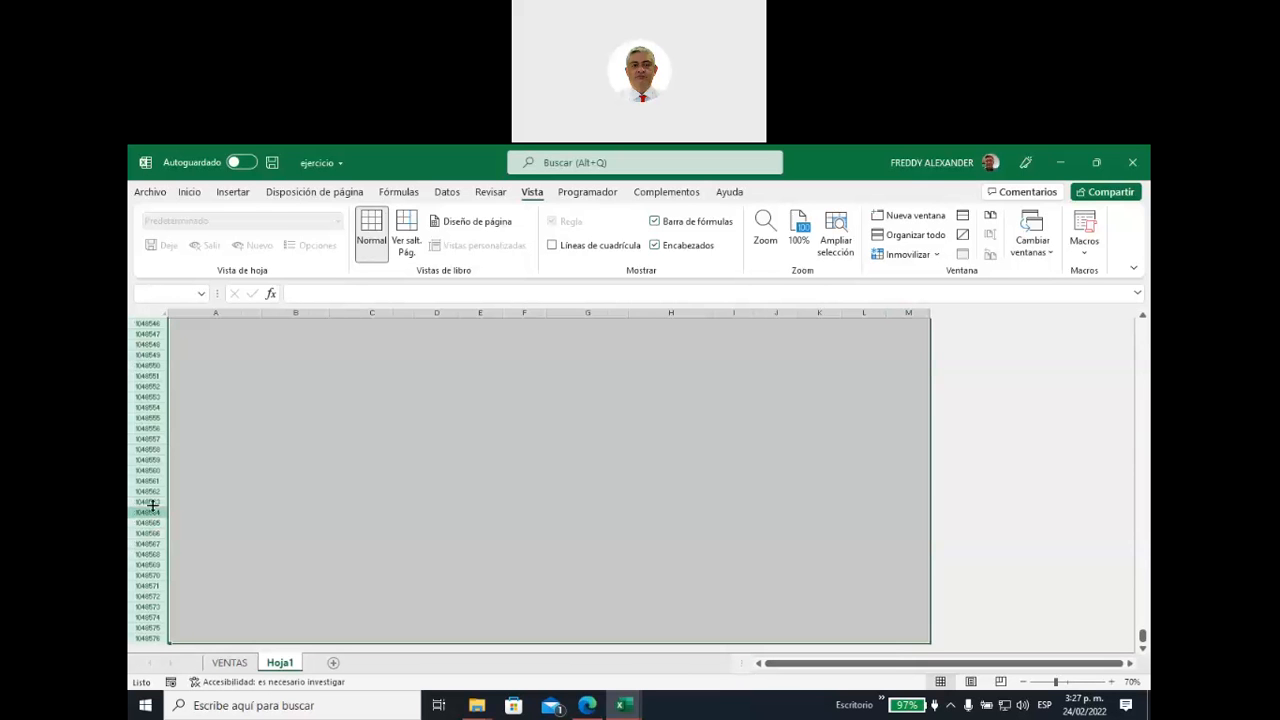
{"action": "right_click", "coordinate": [157, 467]}
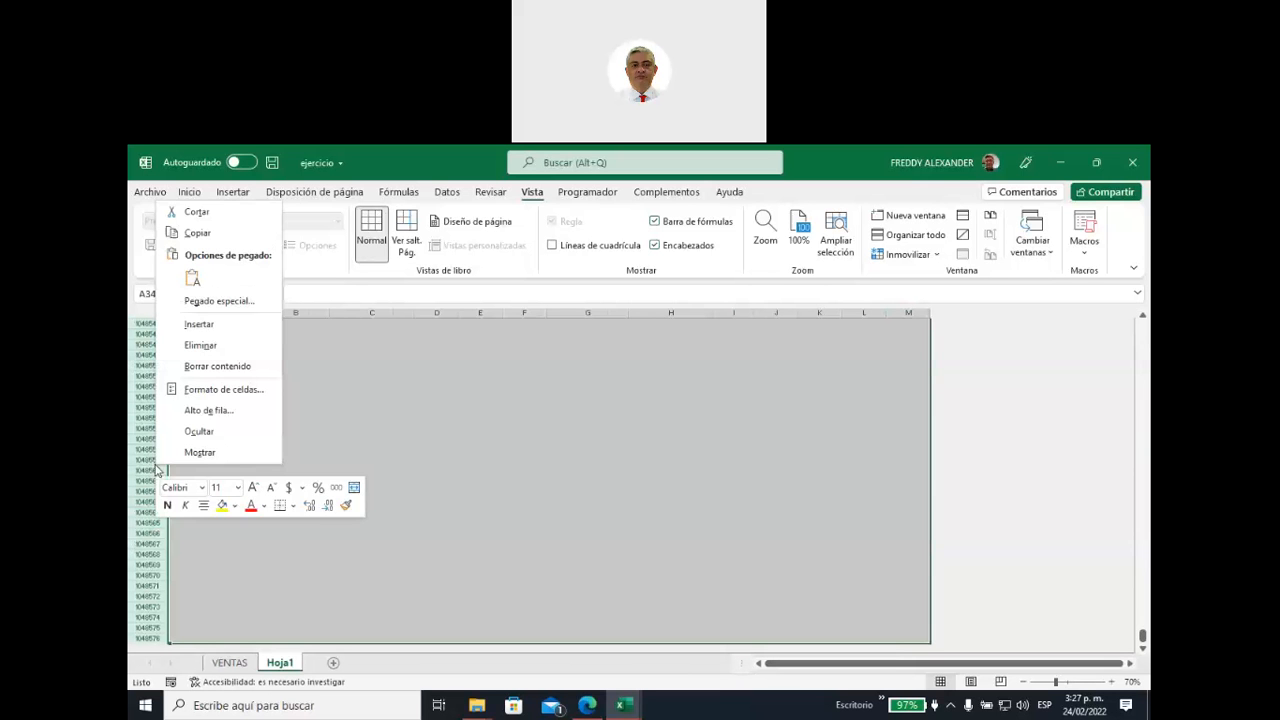
{"action": "left_click", "coordinate": [201, 431]}
{"action": "scroll", "coordinate": [563, 500], "scroll_direction": "up", "scroll_amount": 3}
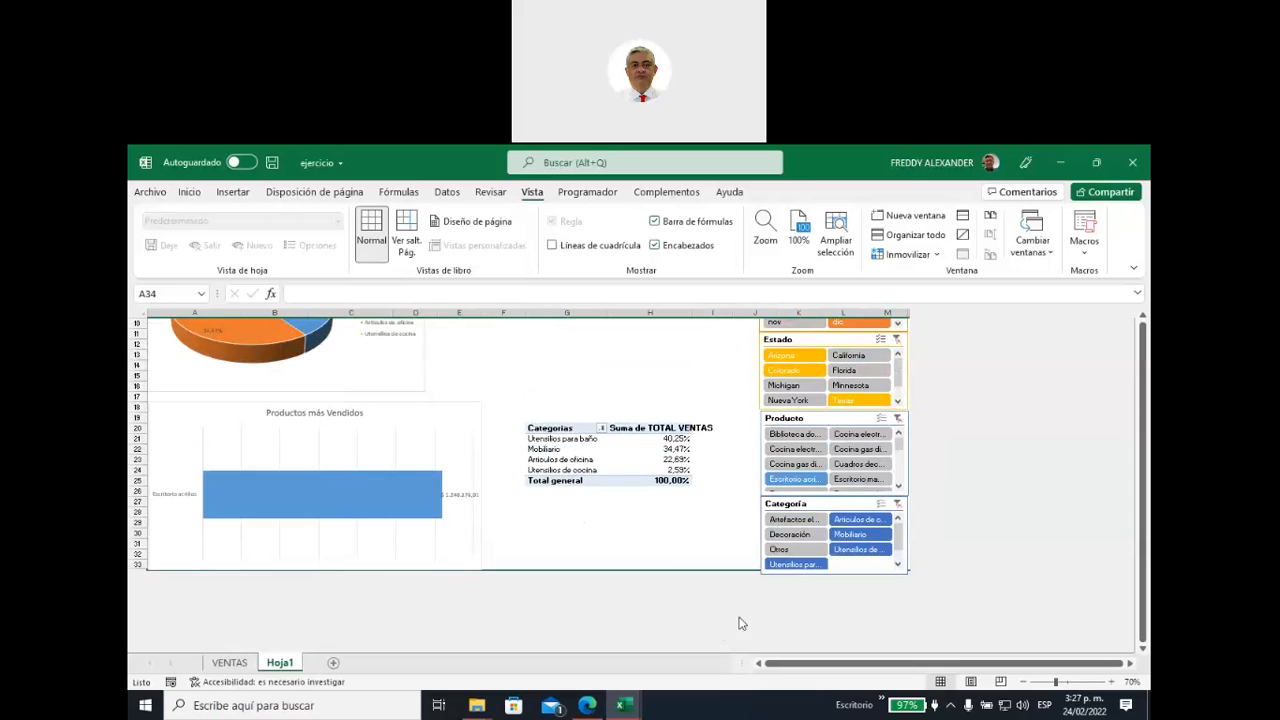
{"action": "scroll", "coordinate": [703, 632], "scroll_direction": "up", "scroll_amount": 3}
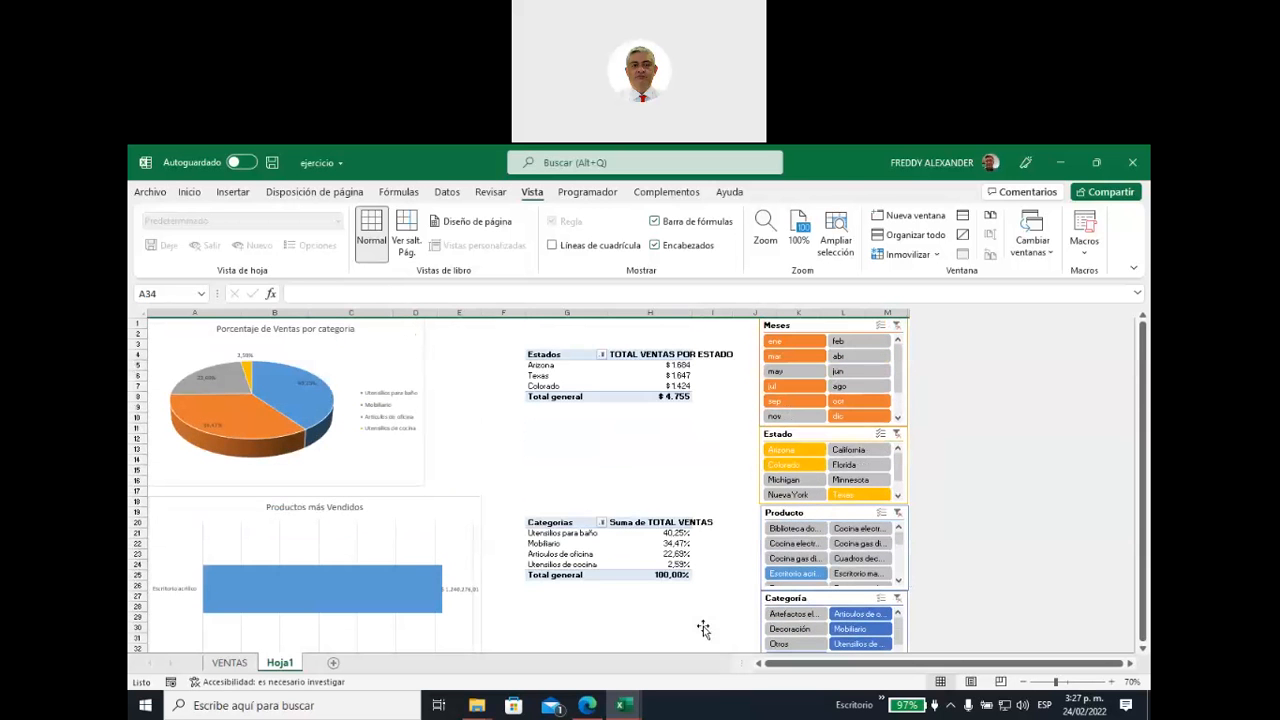
Step: Try to hide all rows from row 35 to the end of the sheet, below the dashboard
{"action": "scroll", "coordinate": [700, 629], "scroll_direction": "down", "scroll_amount": 2}
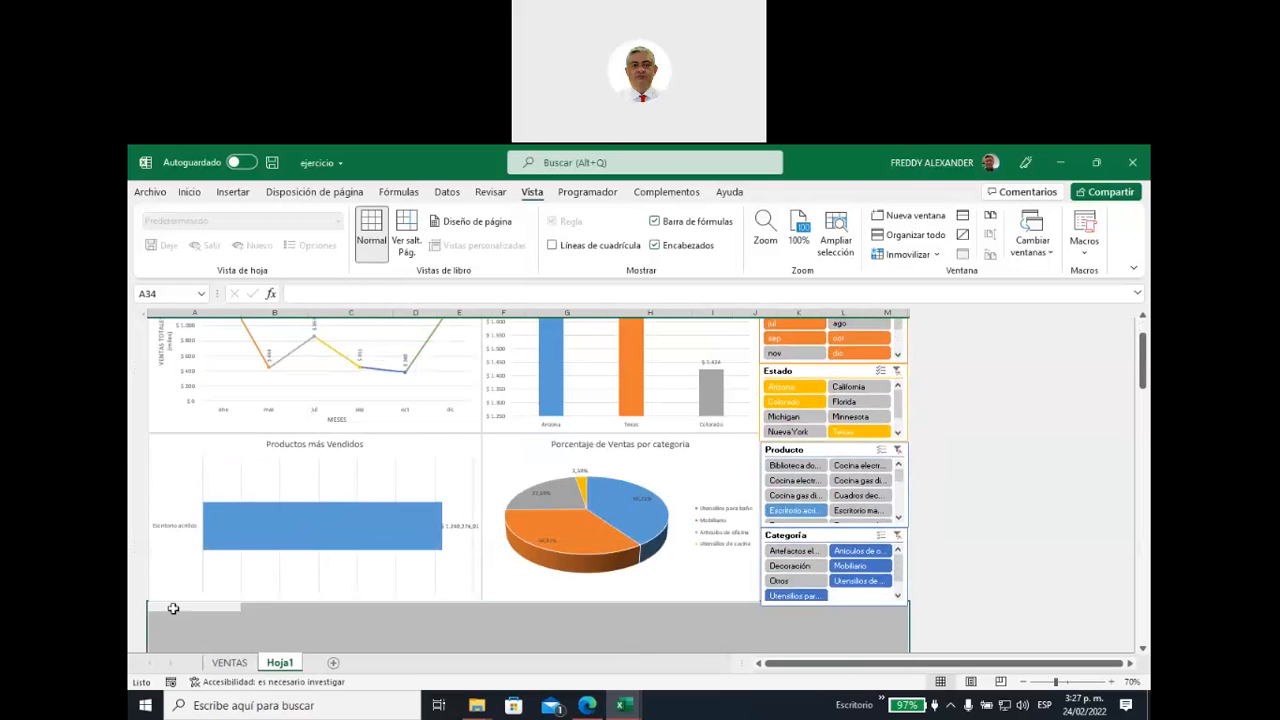
{"action": "scroll", "coordinate": [198, 609], "scroll_direction": "down", "scroll_amount": 1}
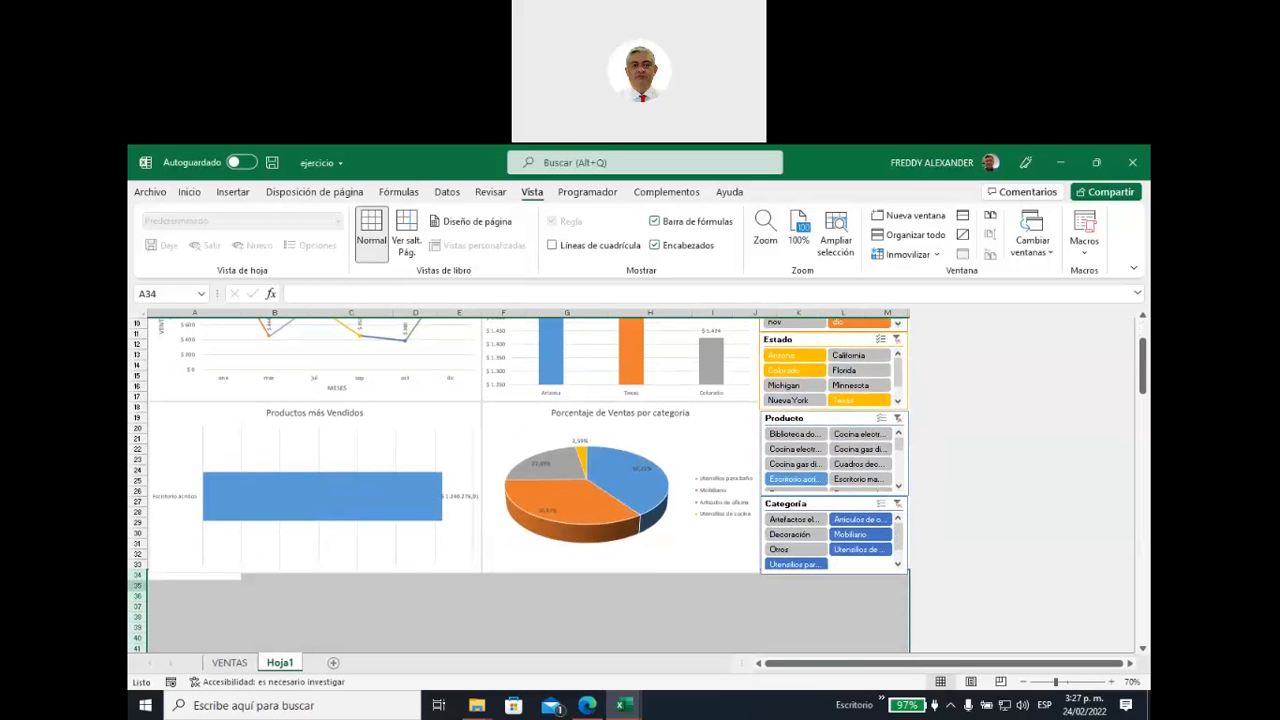
{"action": "left_click", "coordinate": [135, 585]}
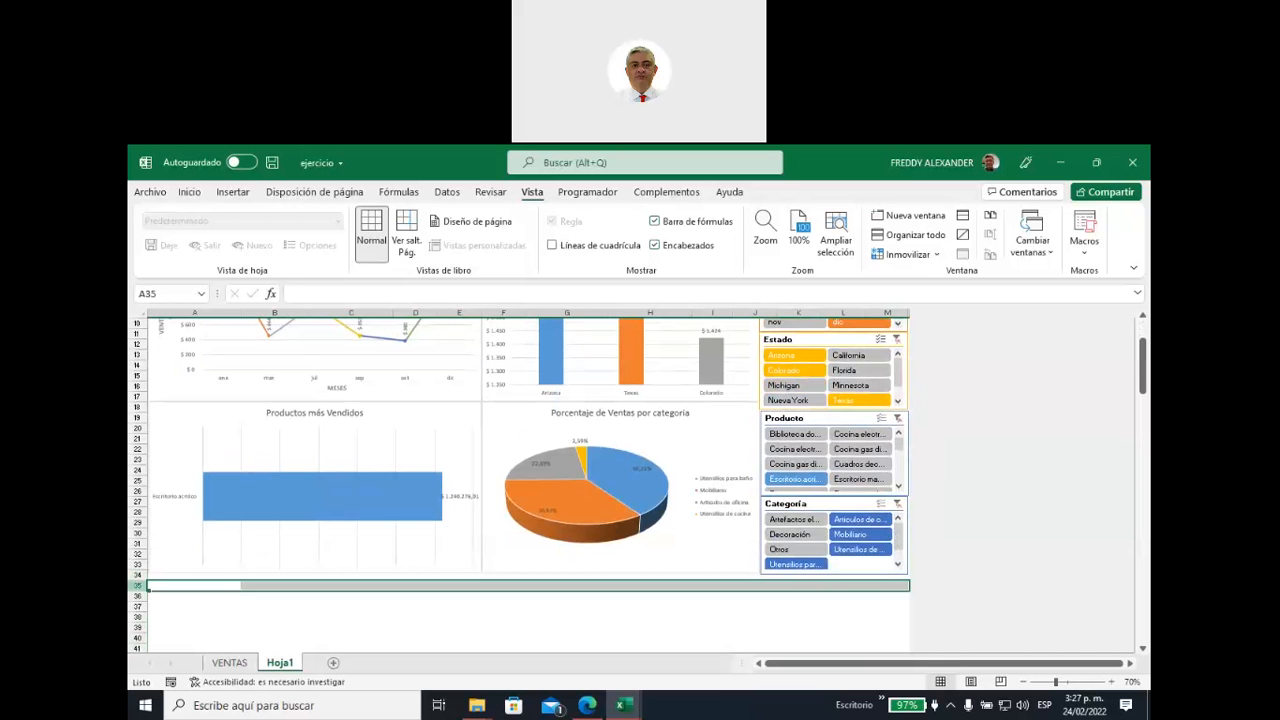
{"action": "key", "text": "ctrl+shift+Down"}
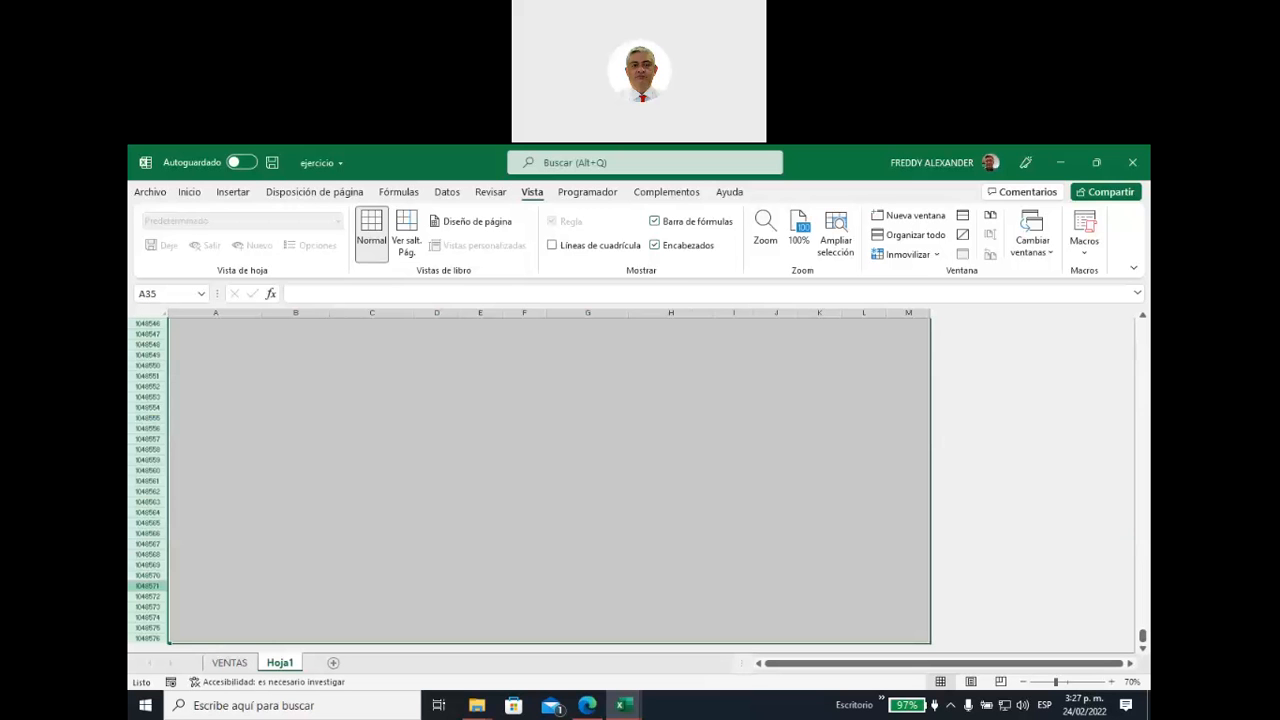
{"action": "right_click", "coordinate": [148, 497]}
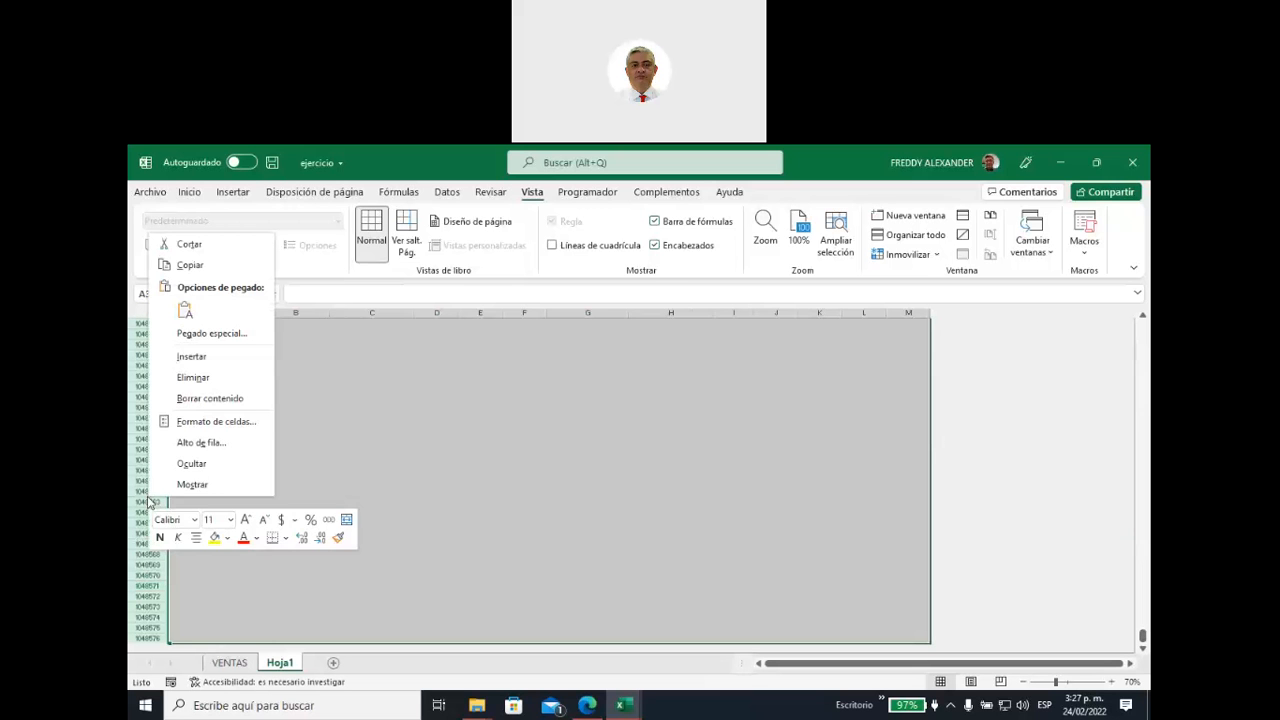
{"action": "left_click", "coordinate": [200, 464]}
{"action": "scroll", "coordinate": [497, 548], "scroll_direction": "up", "scroll_amount": 5}
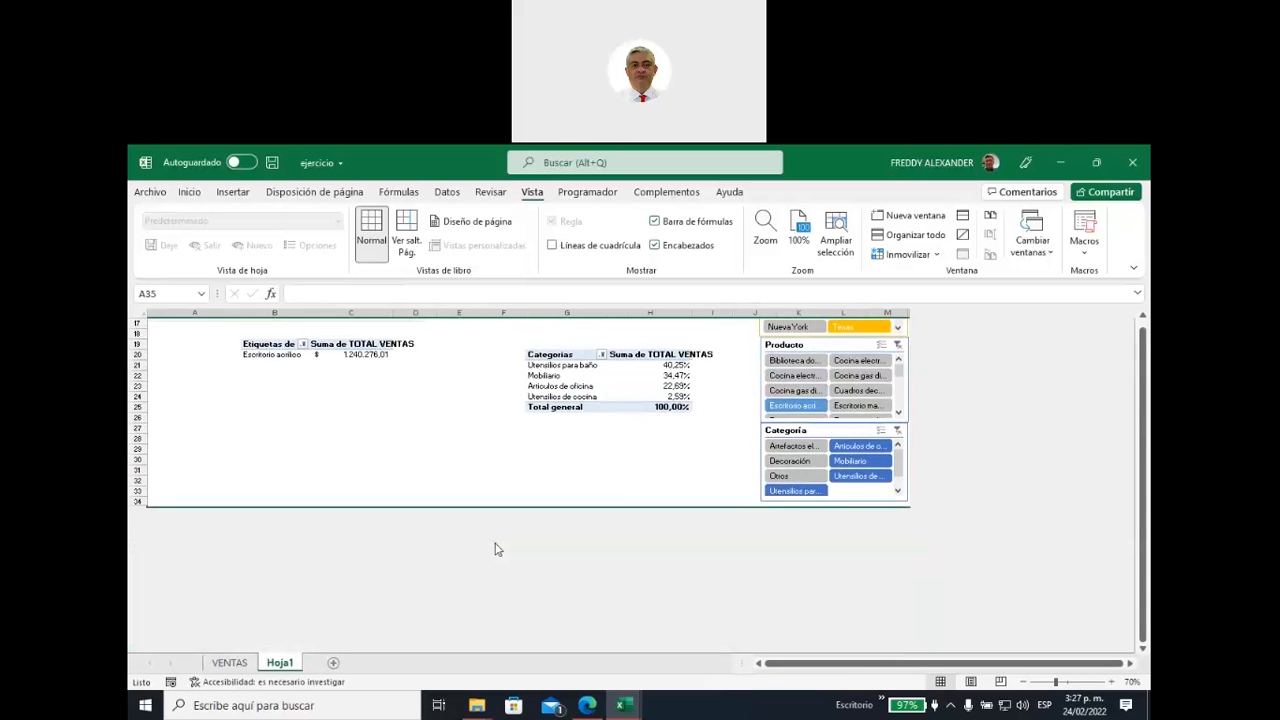
{"action": "scroll", "coordinate": [497, 546], "scroll_direction": "up", "scroll_amount": 2}
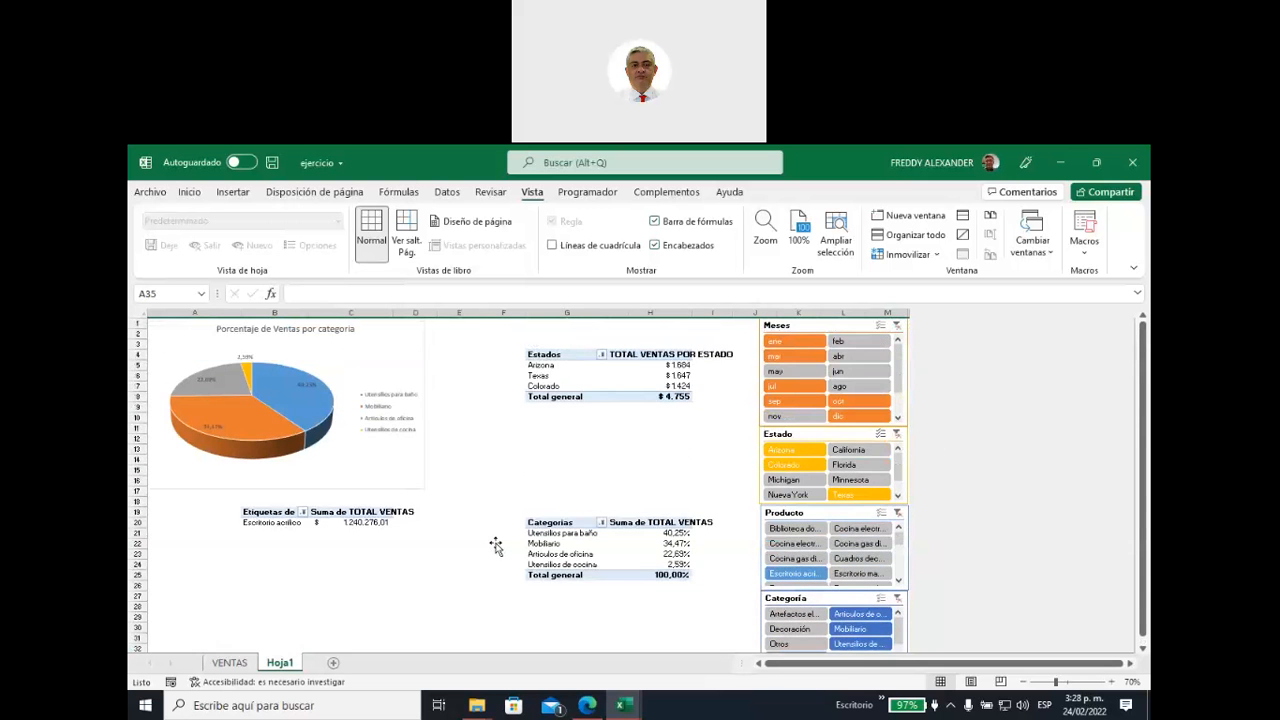
Step: Undo hiding the rows from row 35 down and clear the row selection
{"action": "scroll", "coordinate": [496, 546], "scroll_direction": "down", "scroll_amount": 2}
{"action": "scroll", "coordinate": [496, 546], "scroll_direction": "up", "scroll_amount": 2}
{"action": "scroll", "coordinate": [343, 600], "scroll_direction": "down", "scroll_amount": 1}
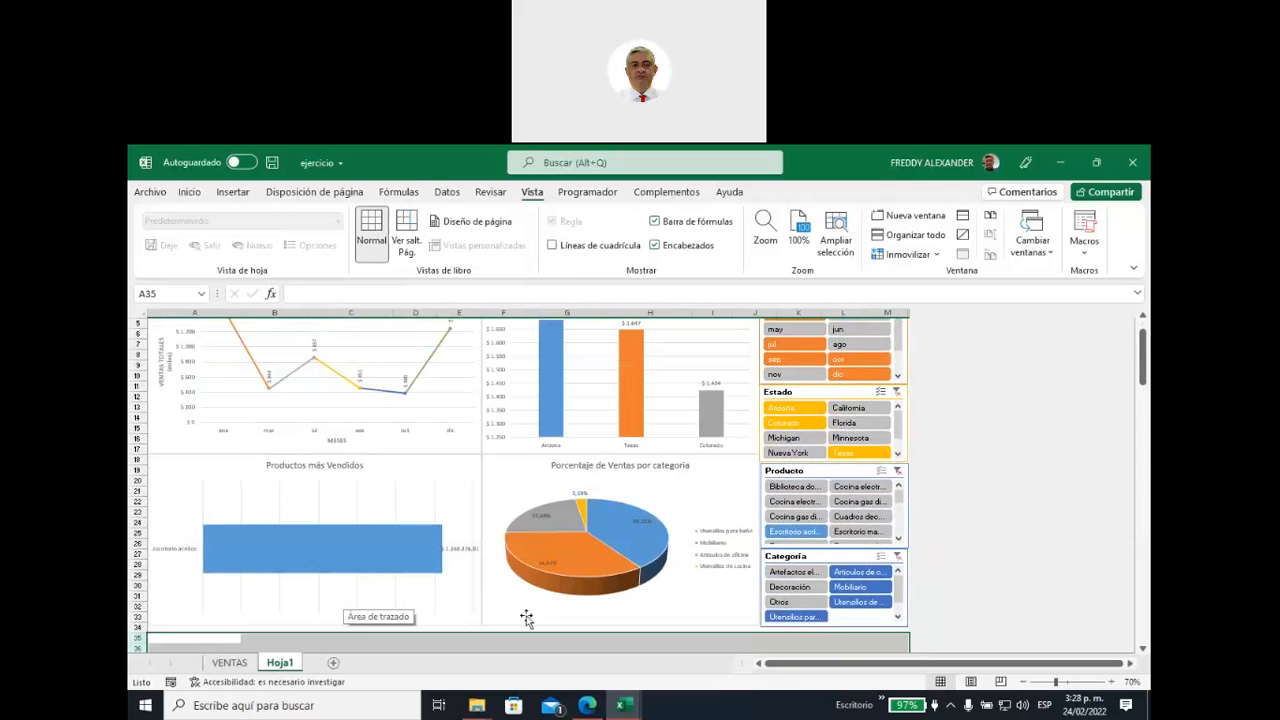
{"action": "scroll", "coordinate": [966, 521], "scroll_direction": "down", "scroll_amount": 2}
{"action": "left_click", "coordinate": [475, 603]}
{"action": "scroll", "coordinate": [437, 549], "scroll_direction": "up", "scroll_amount": 1}
{"action": "scroll", "coordinate": [450, 549], "scroll_direction": "up", "scroll_amount": 3}
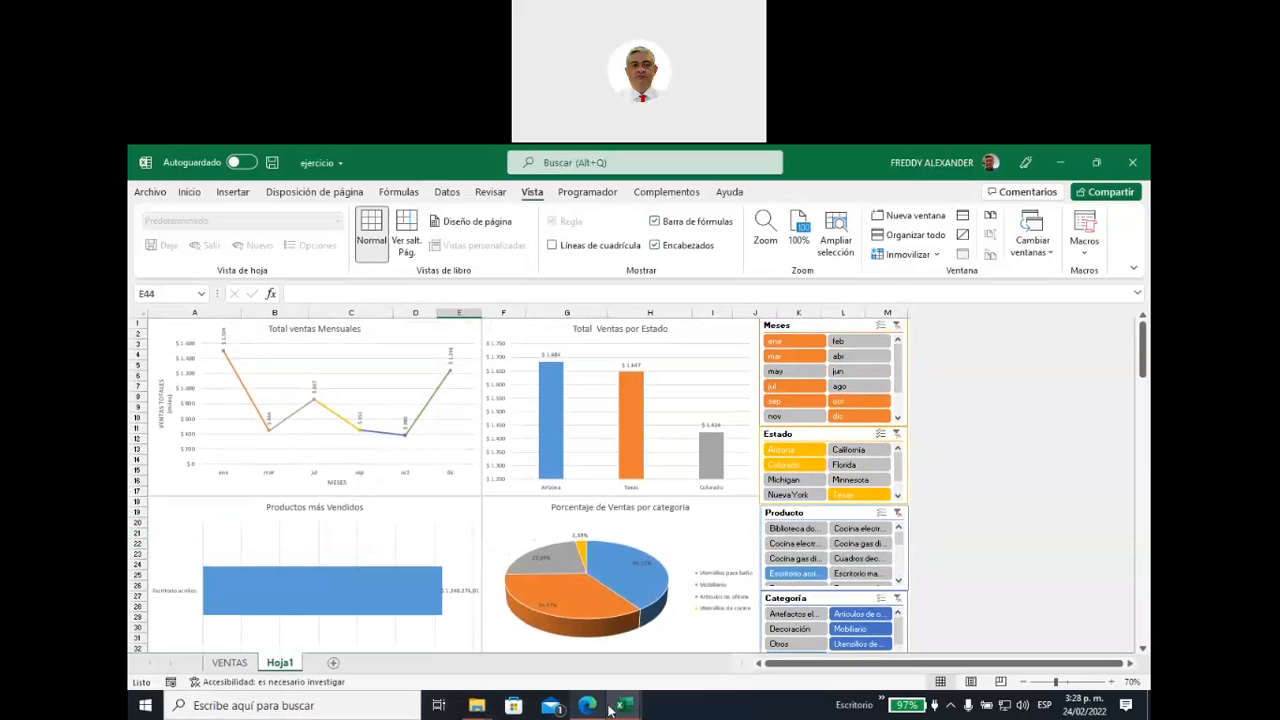
Step: Review the source table on the VENTAS sheet, highlighting the Cantidad values in F6:F17 and the Ventas values in I7:I15
{"action": "left_click", "coordinate": [230, 663]}
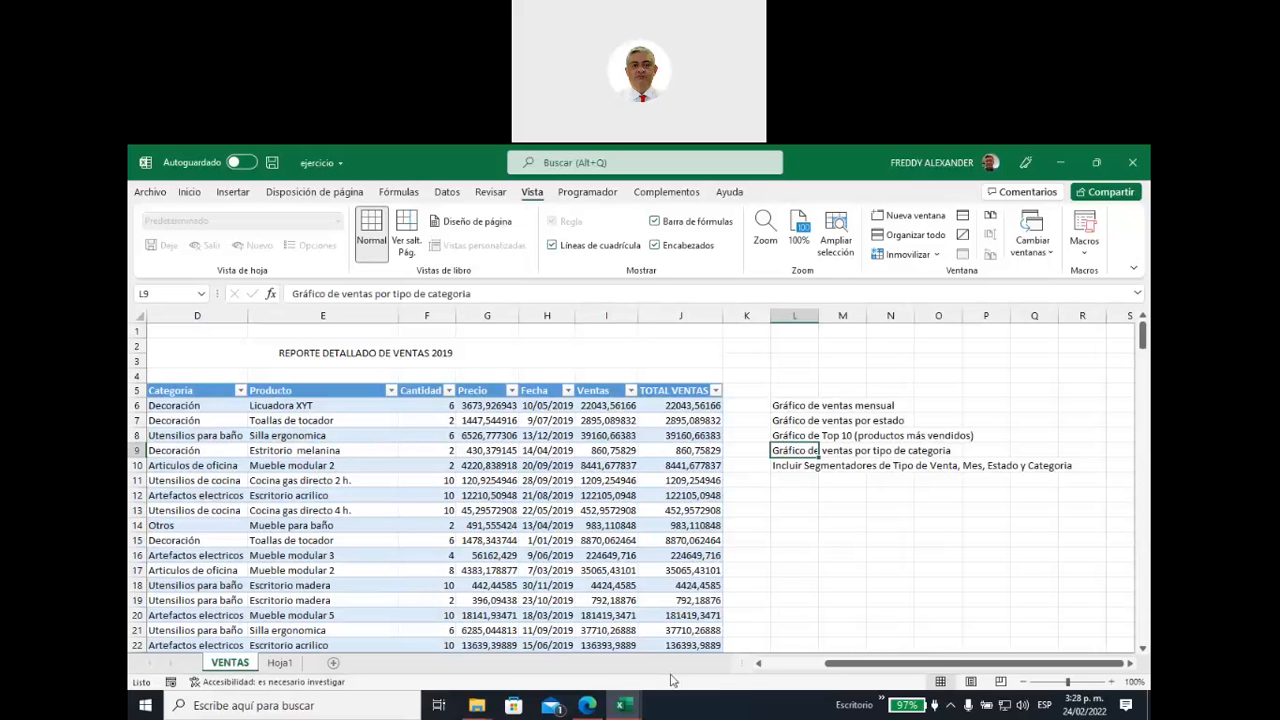
{"action": "left_click", "coordinate": [760, 664]}
{"action": "left_click", "coordinate": [760, 664]}
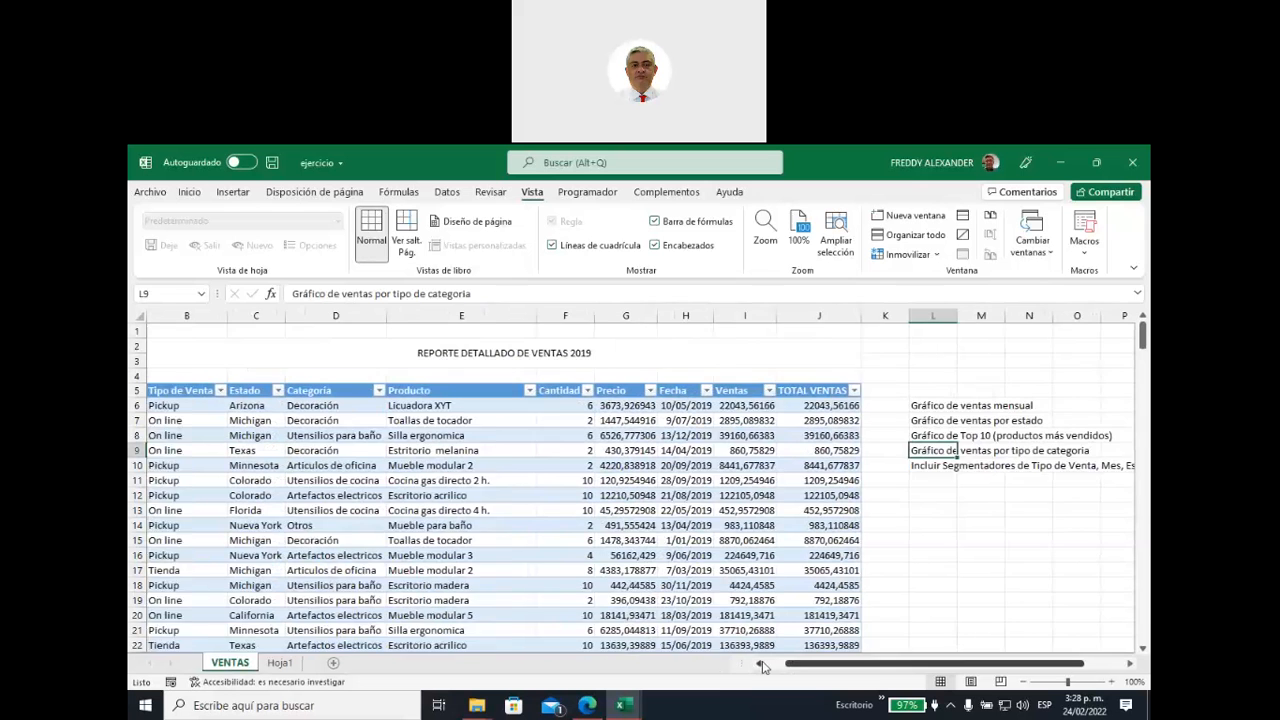
{"action": "left_click", "coordinate": [760, 664]}
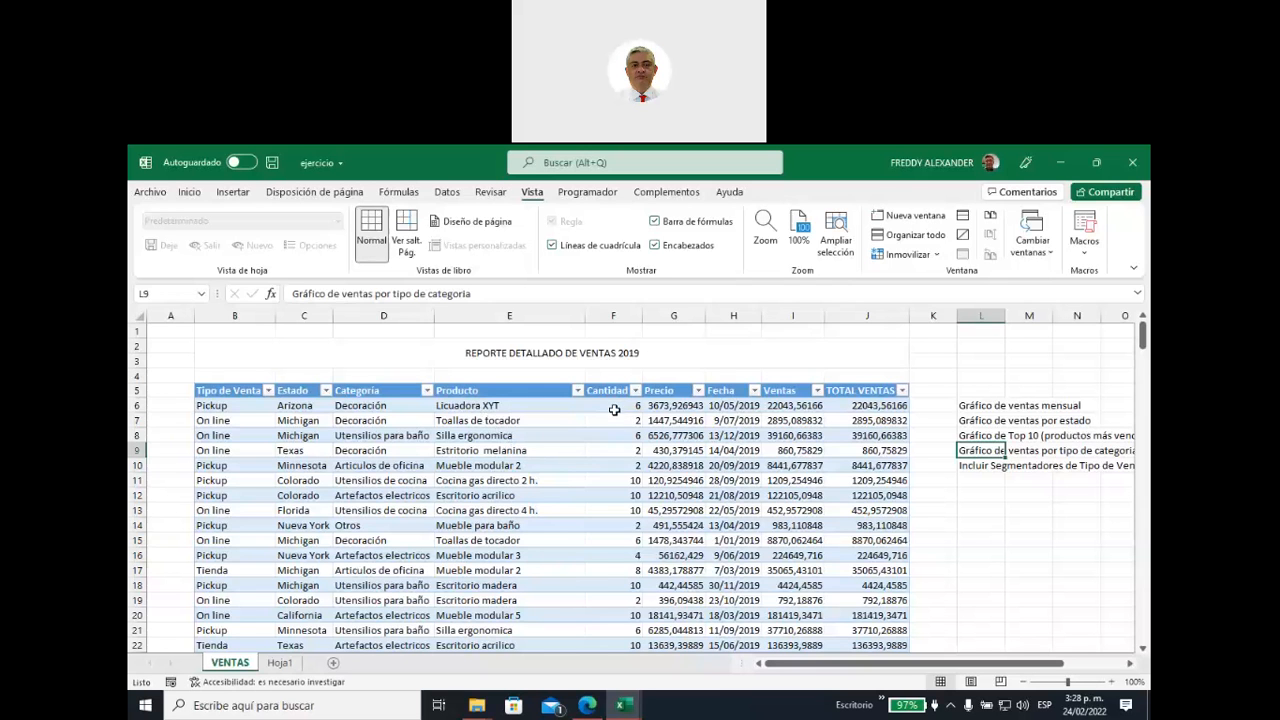
{"action": "left_click_drag", "start_coordinate": [614, 411], "coordinate": [612, 573]}
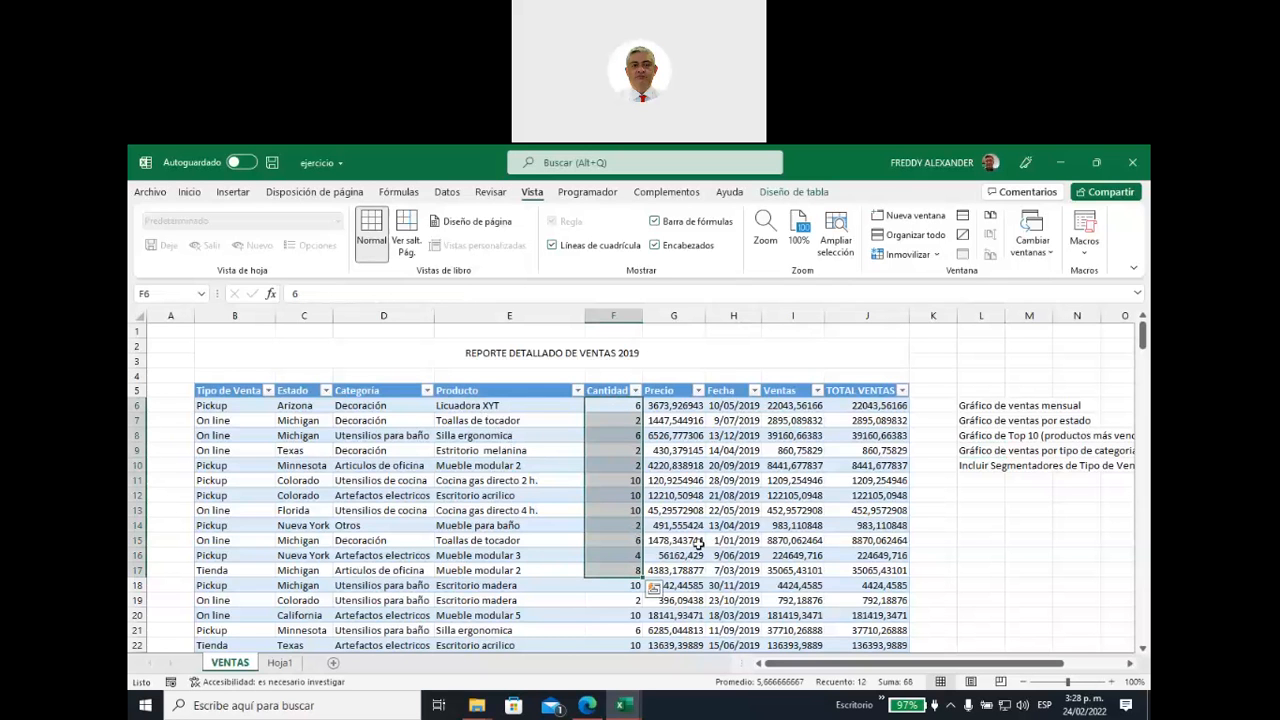
{"action": "left_click_drag", "start_coordinate": [788, 421], "coordinate": [797, 545]}
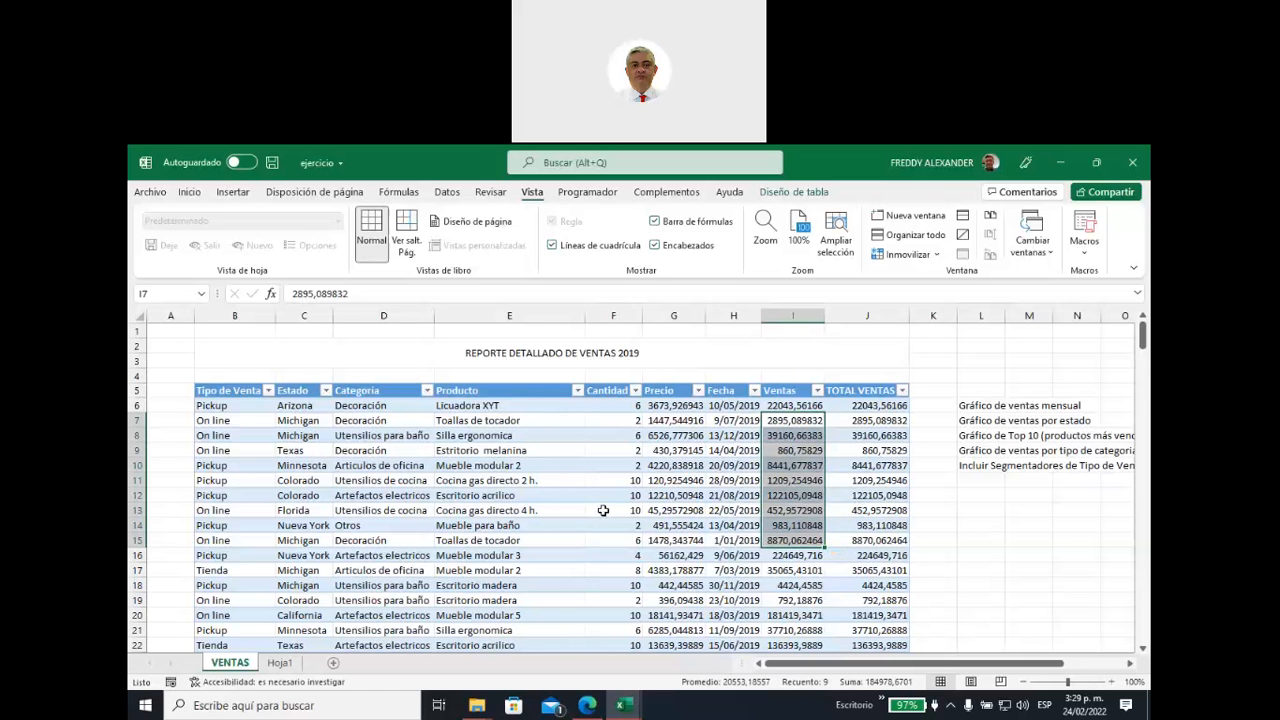
Step: Rename the Hoja1 sheet as DASHBOARD
{"action": "left_click", "coordinate": [603, 511]}
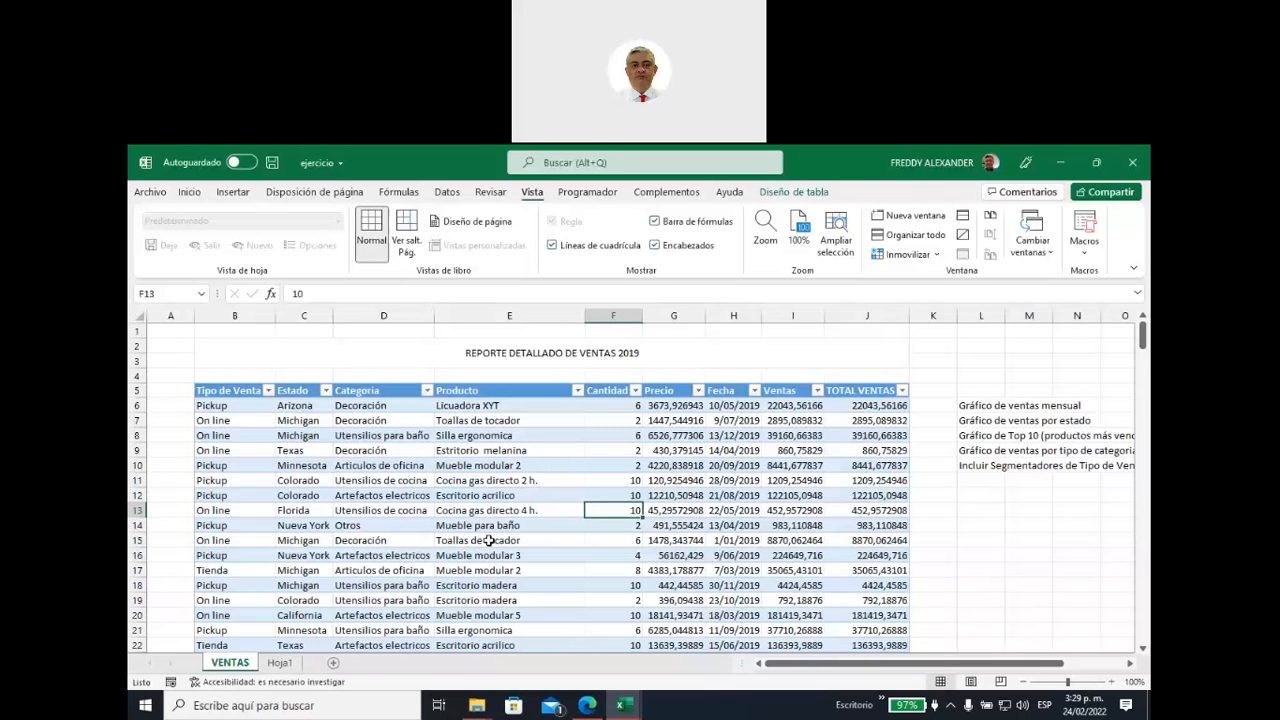
{"action": "left_click", "coordinate": [279, 663]}
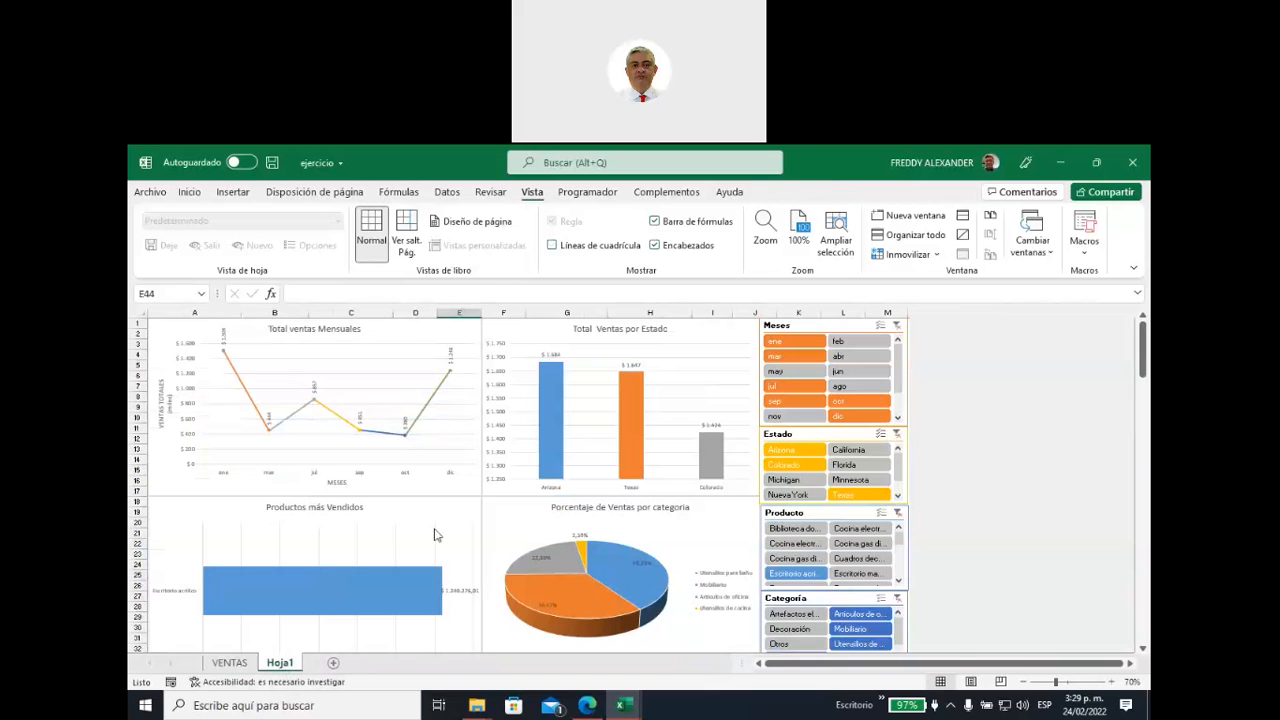
{"action": "right_click", "coordinate": [288, 658]}
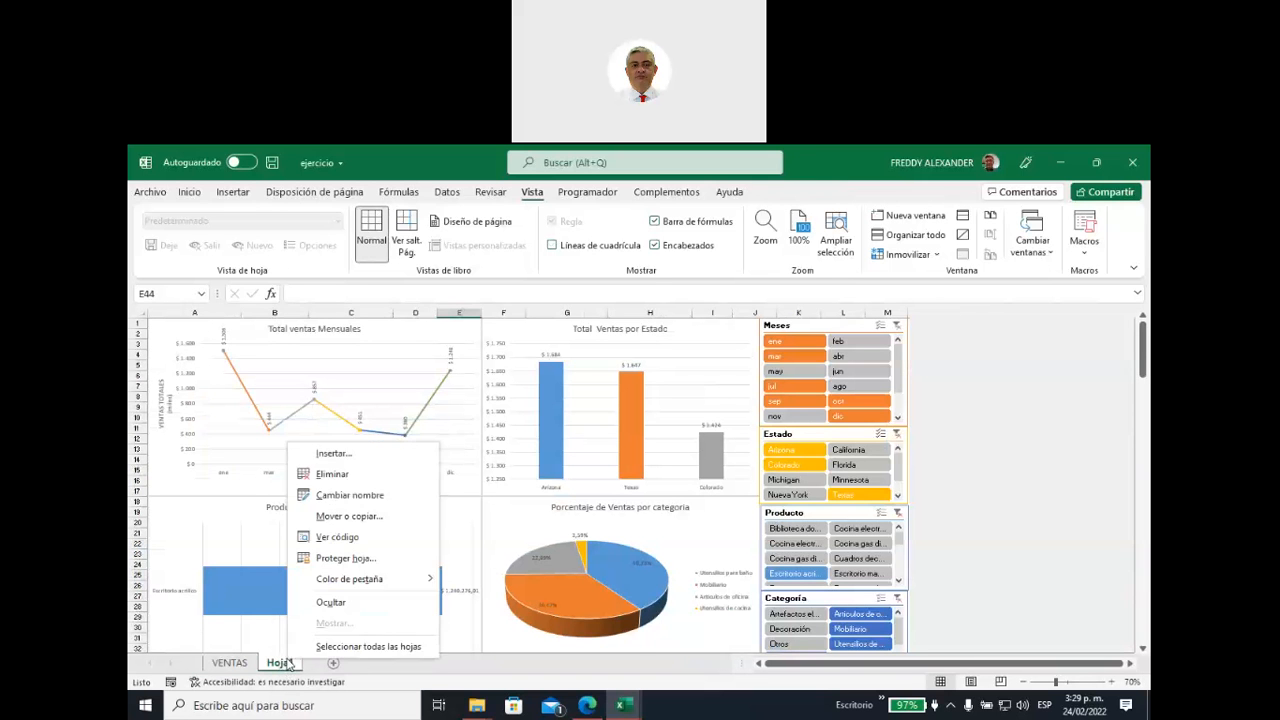
{"action": "left_click", "coordinate": [341, 495]}
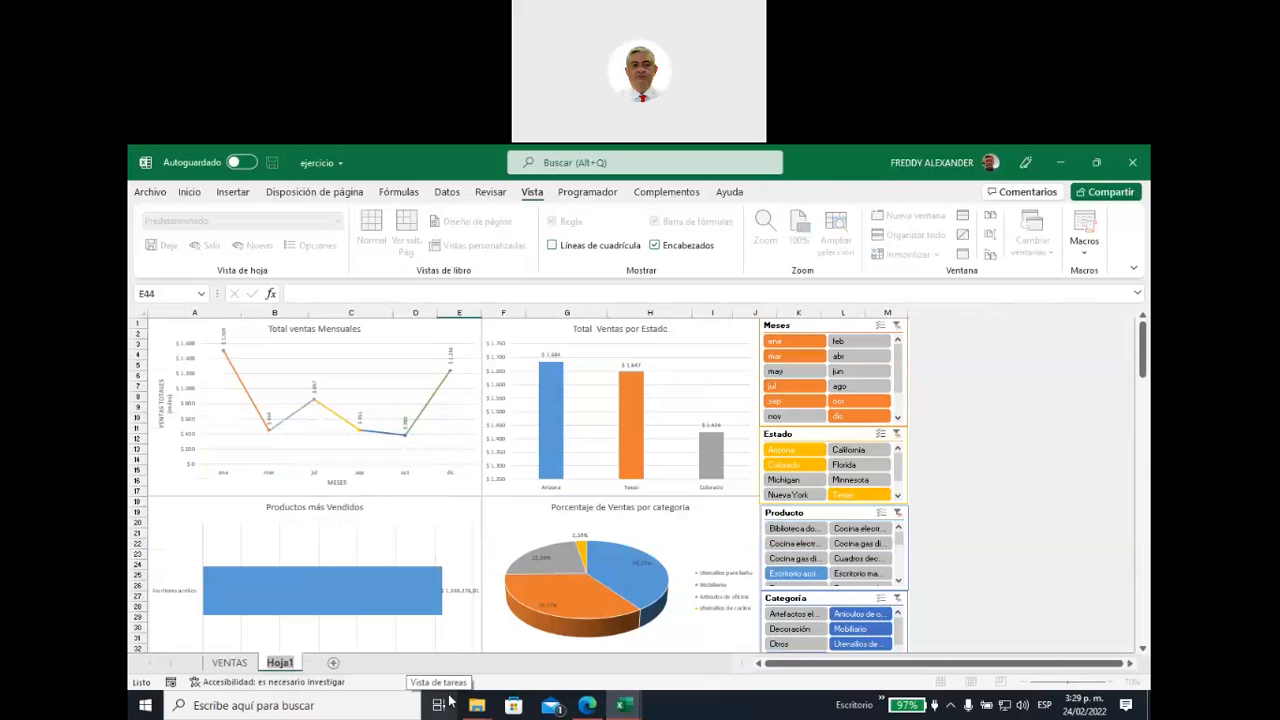
{"action": "type", "text": "DASHBOARD"}
{"action": "key", "text": "BackSpace"}
{"action": "key", "text": "BackSpace"}
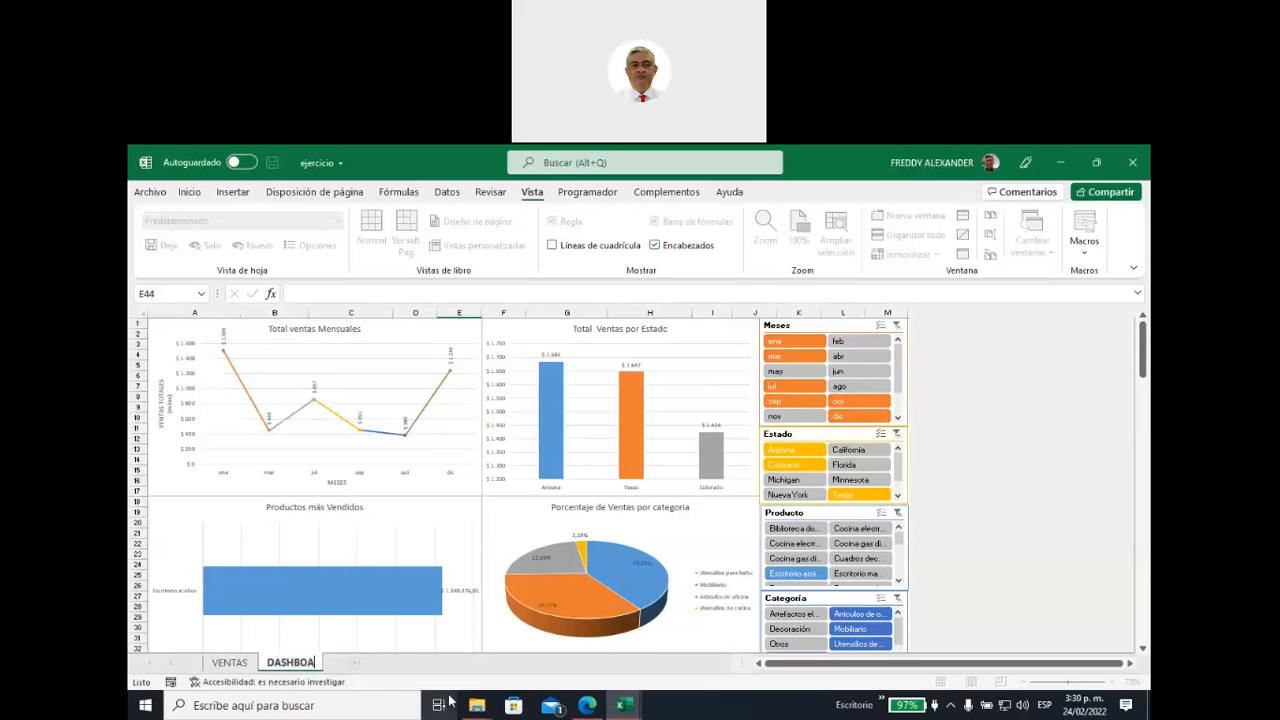
{"action": "type", "text": "RD"}
{"action": "key", "text": "Return"}
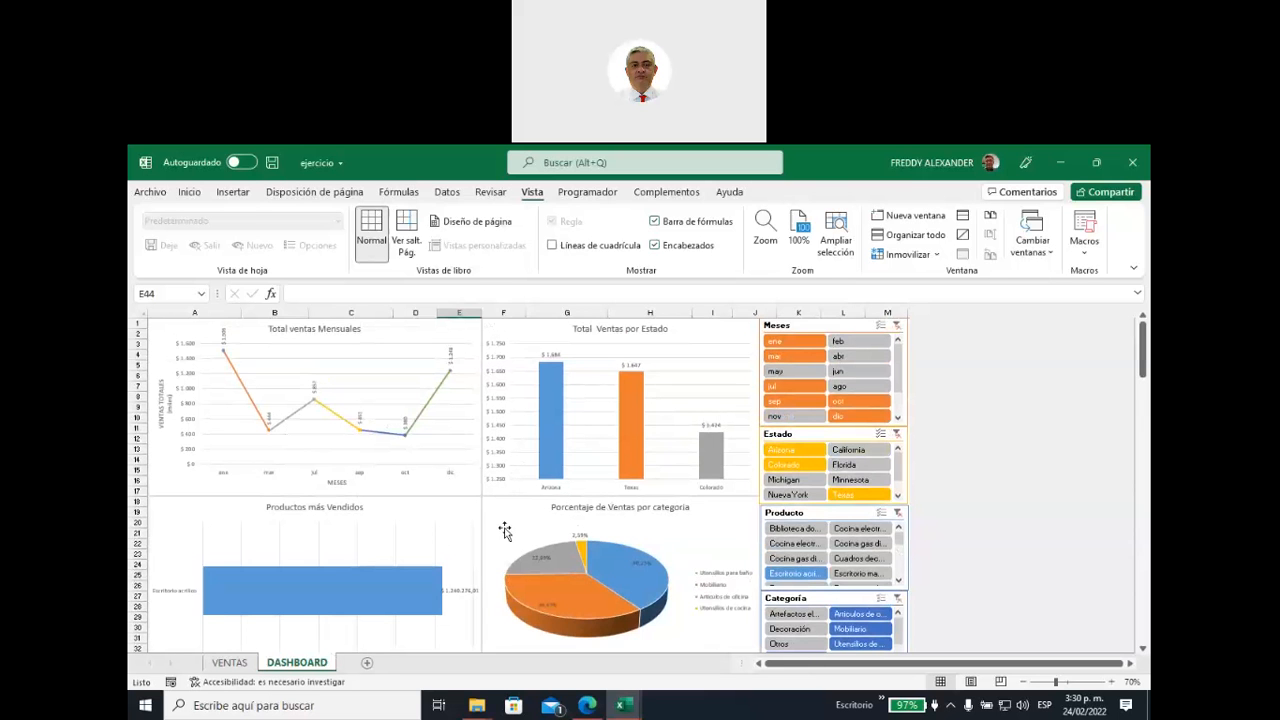
Step: Clear the Producto slicer's filter and look over the Productos más Vendidos chart and its source rows
{"action": "scroll", "coordinate": [540, 535], "scroll_direction": "down", "scroll_amount": 1}
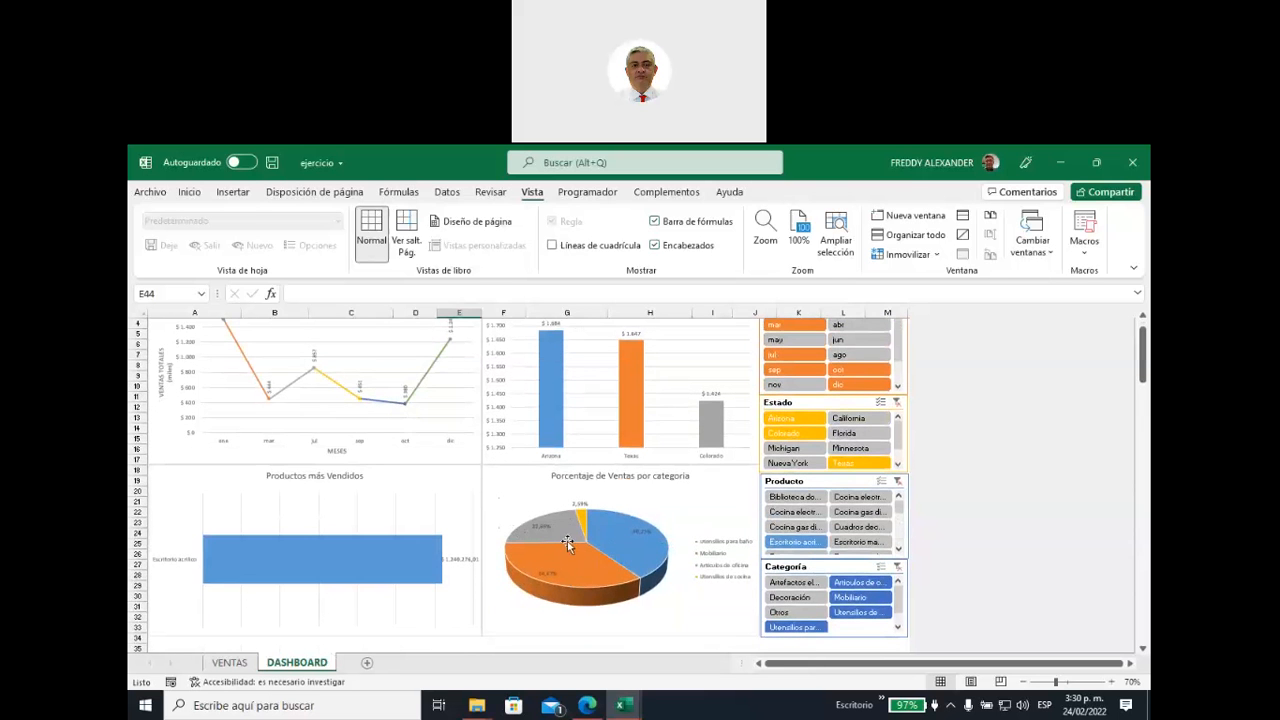
{"action": "left_click", "coordinate": [898, 482]}
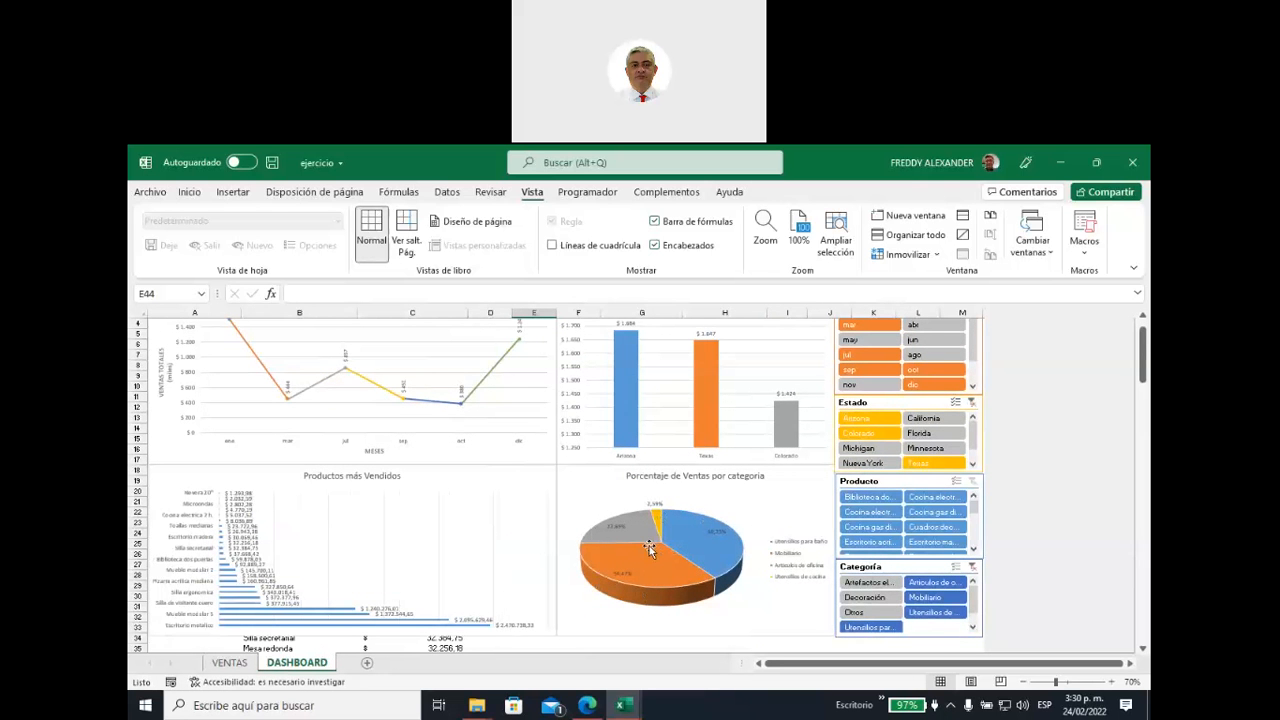
{"action": "mouse_move", "coordinate": [649, 548]}
{"action": "scroll", "coordinate": [368, 540], "scroll_direction": "down", "scroll_amount": 3}
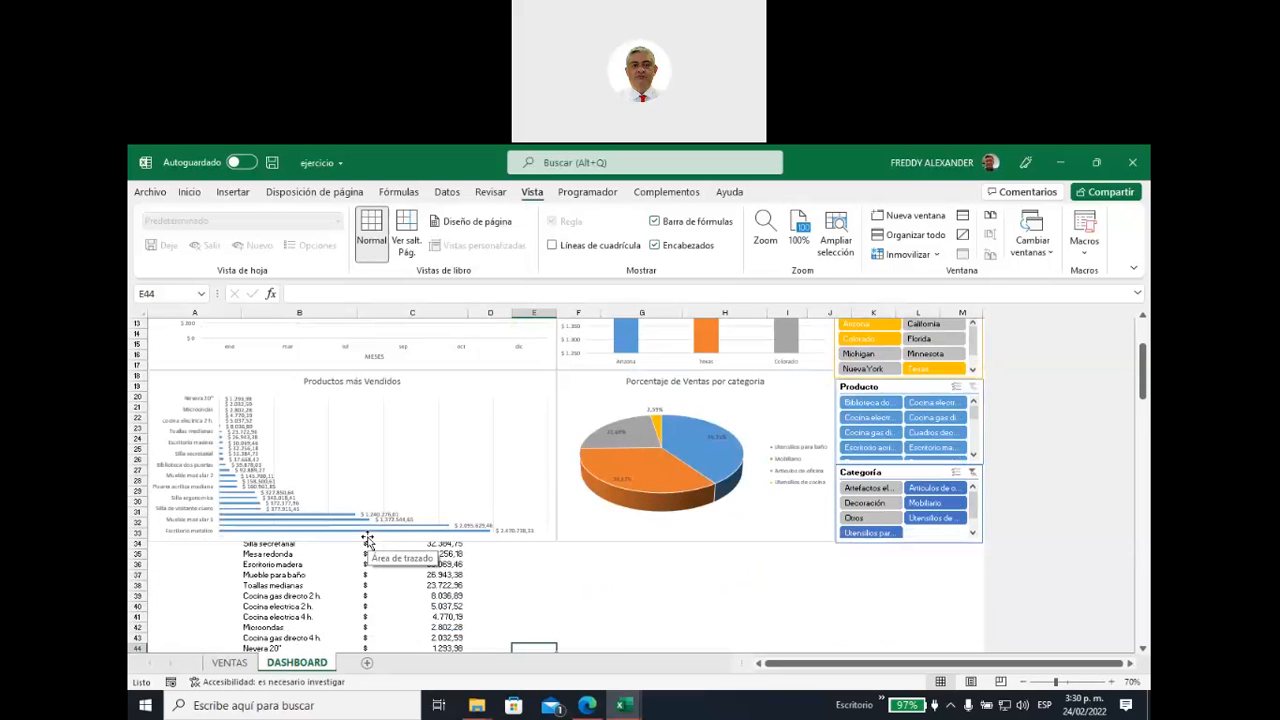
{"action": "scroll", "coordinate": [366, 537], "scroll_direction": "up", "scroll_amount": 1}
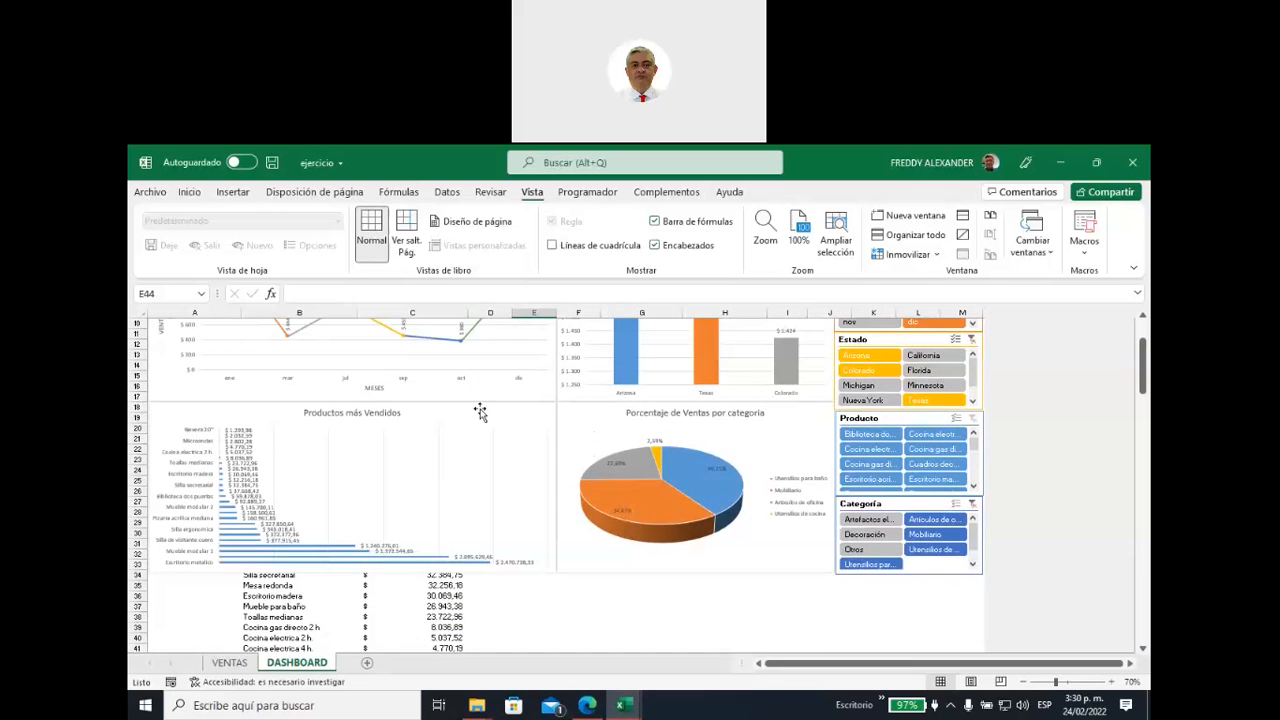
Step: Filter the pivot table behind the Productos más Vendidos chart to the top 10 items by Suma de TOTAL VENTAS, restoring the chart's place over it
{"action": "left_click_drag", "start_coordinate": [480, 412], "coordinate": [545, 585]}
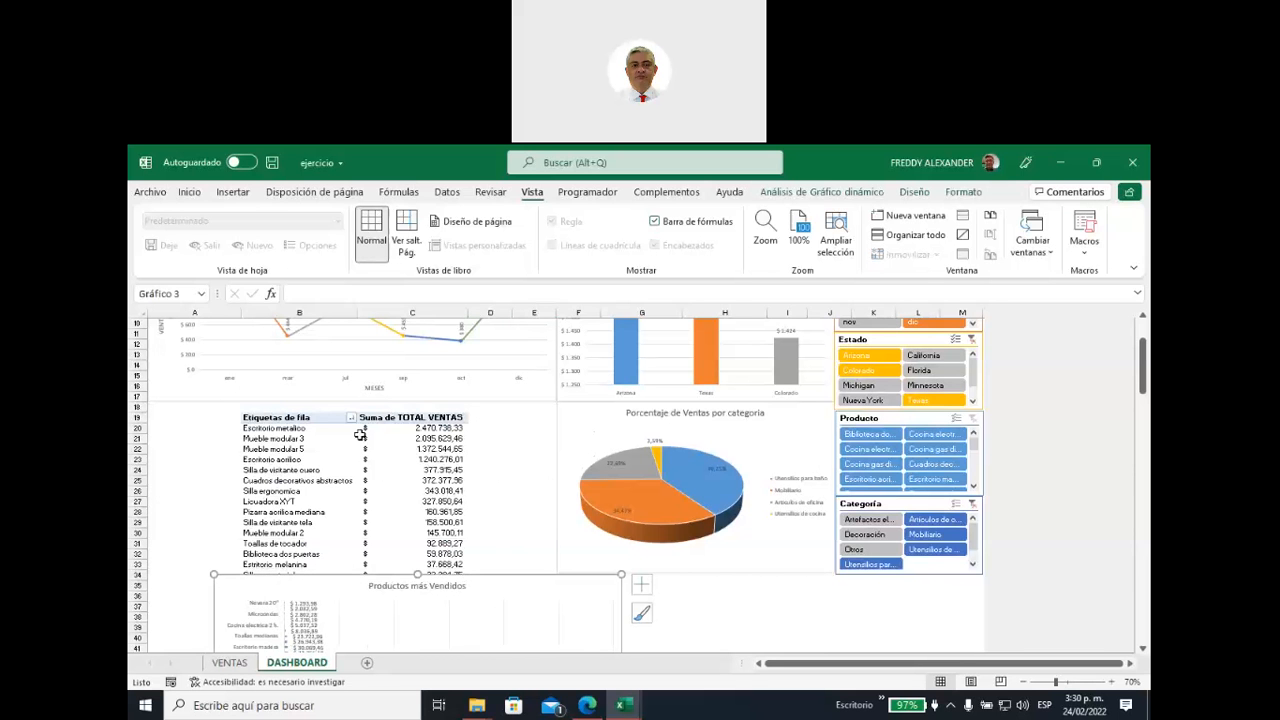
{"action": "left_click", "coordinate": [351, 418]}
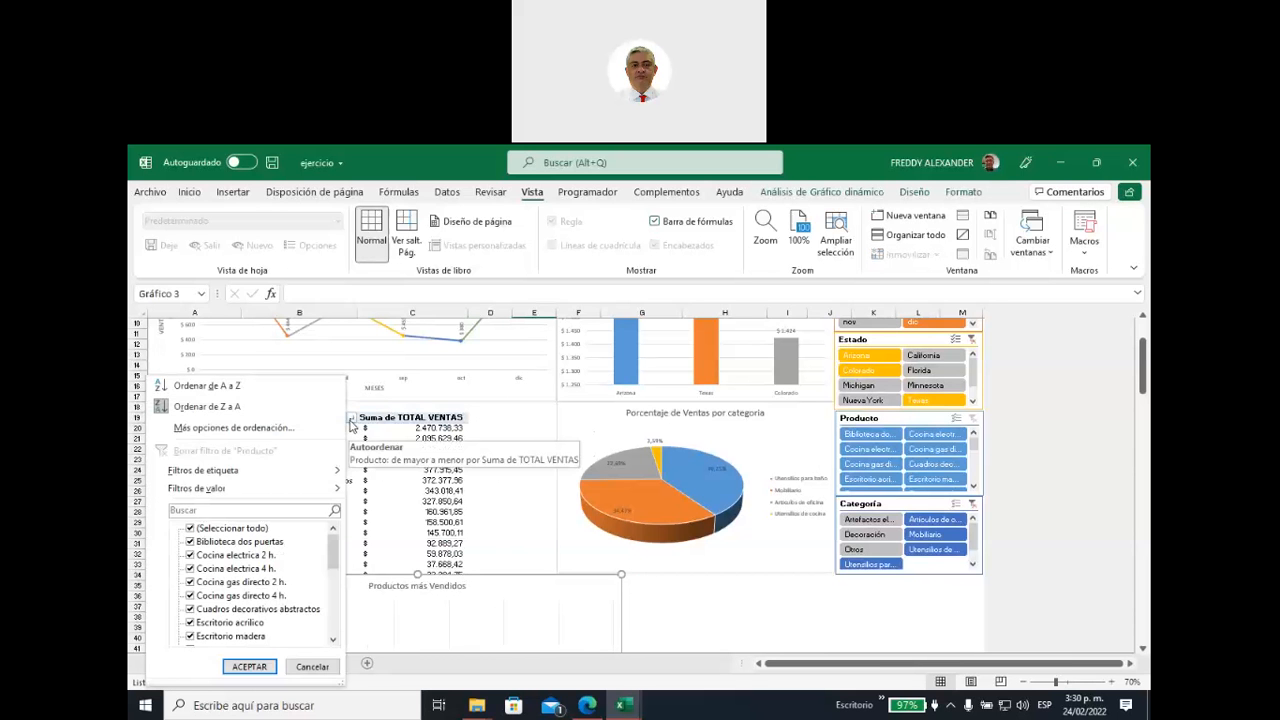
{"action": "mouse_move", "coordinate": [280, 492]}
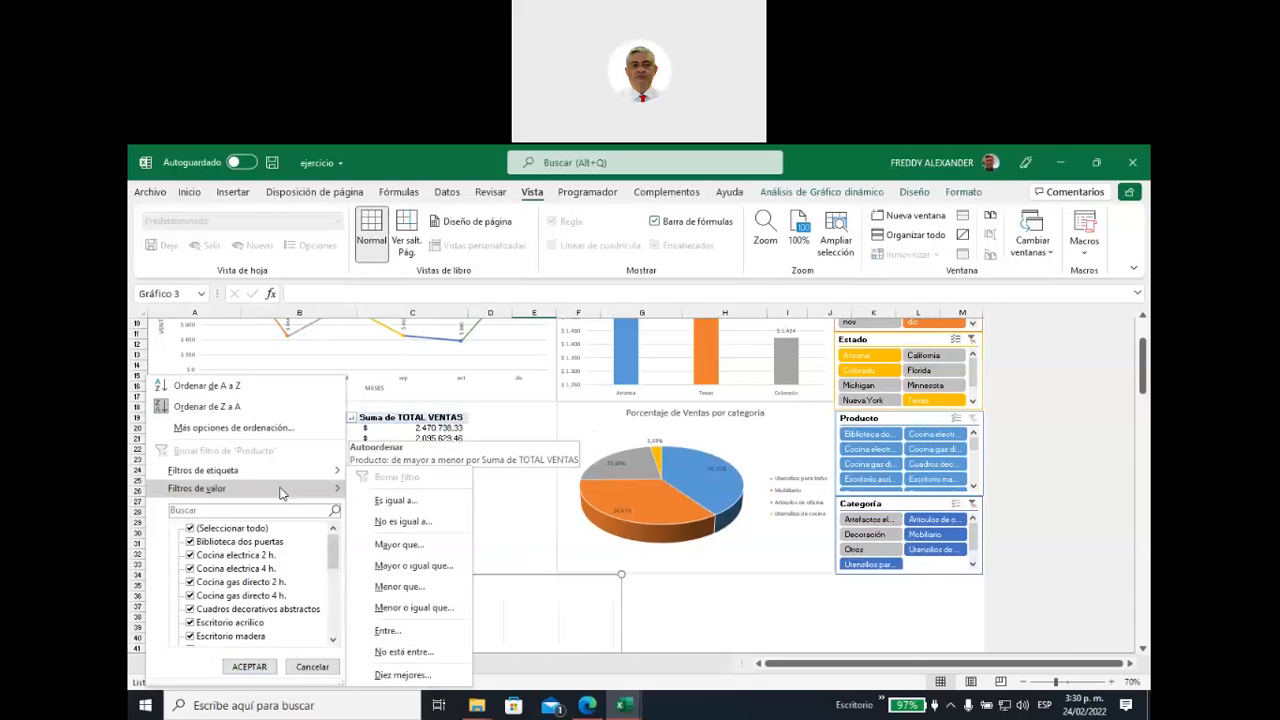
{"action": "left_click", "coordinate": [410, 675]}
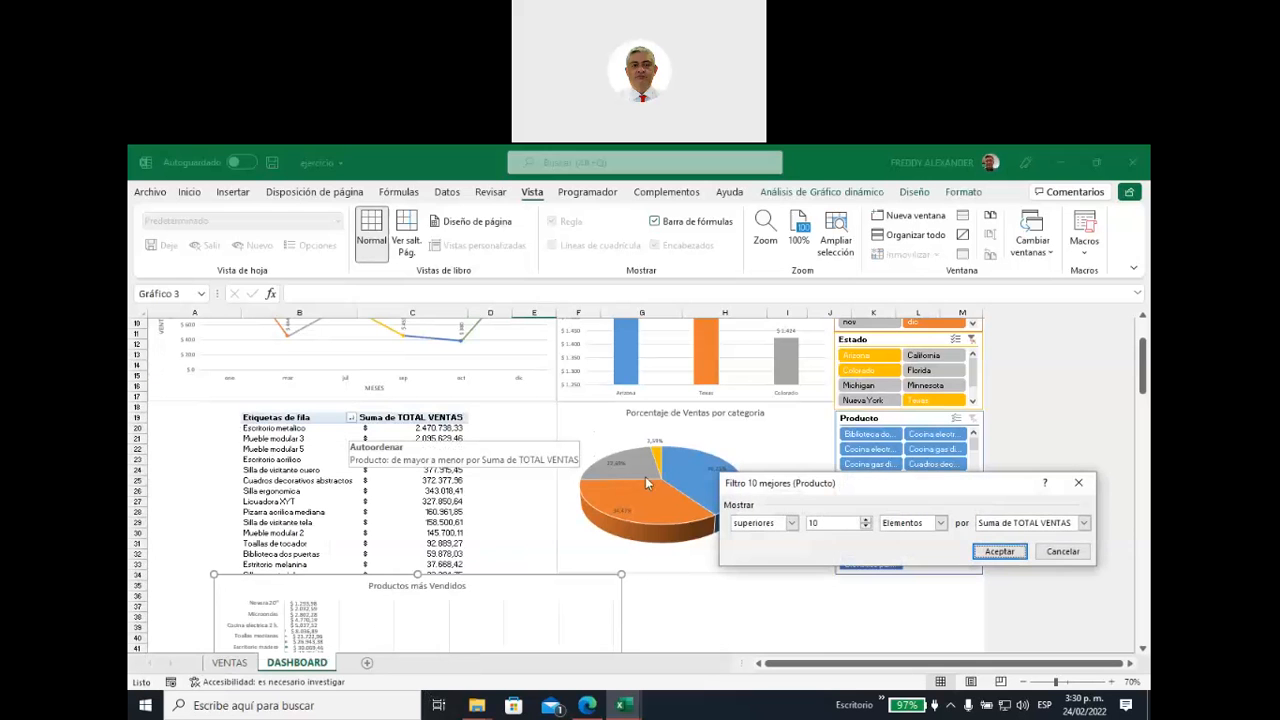
{"action": "left_click", "coordinate": [999, 552]}
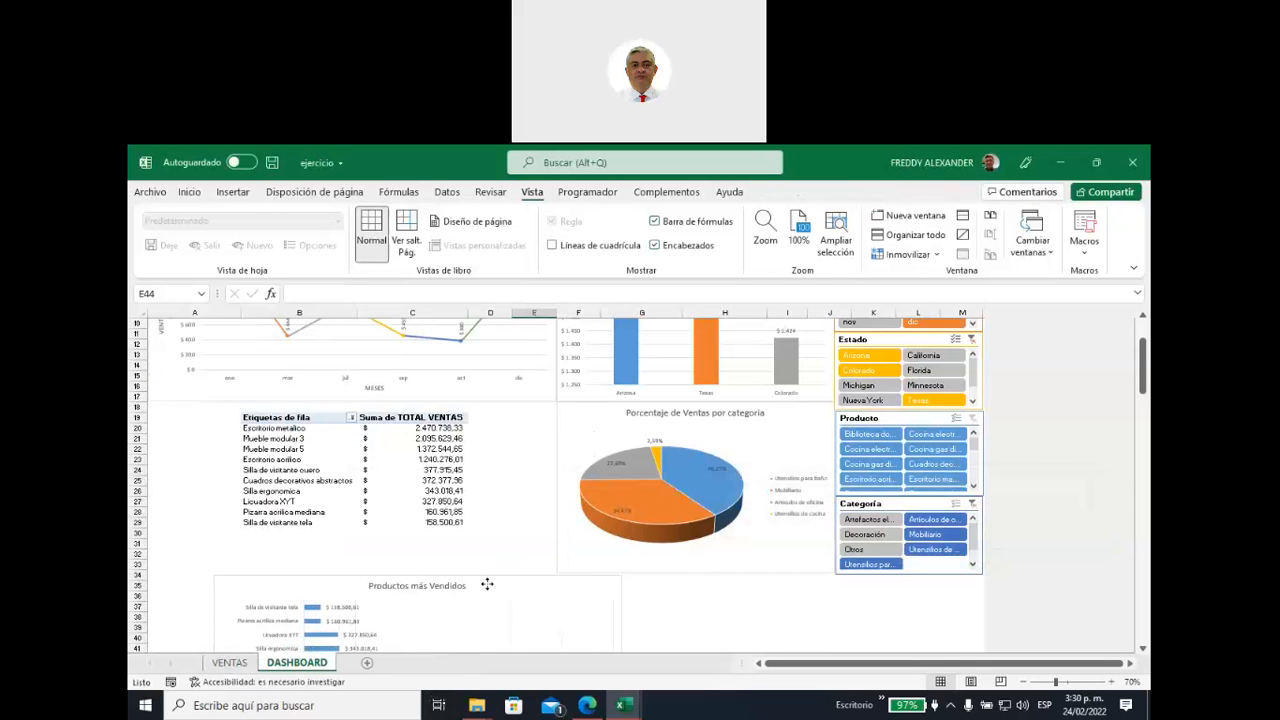
{"action": "left_click_drag", "start_coordinate": [487, 585], "coordinate": [423, 411]}
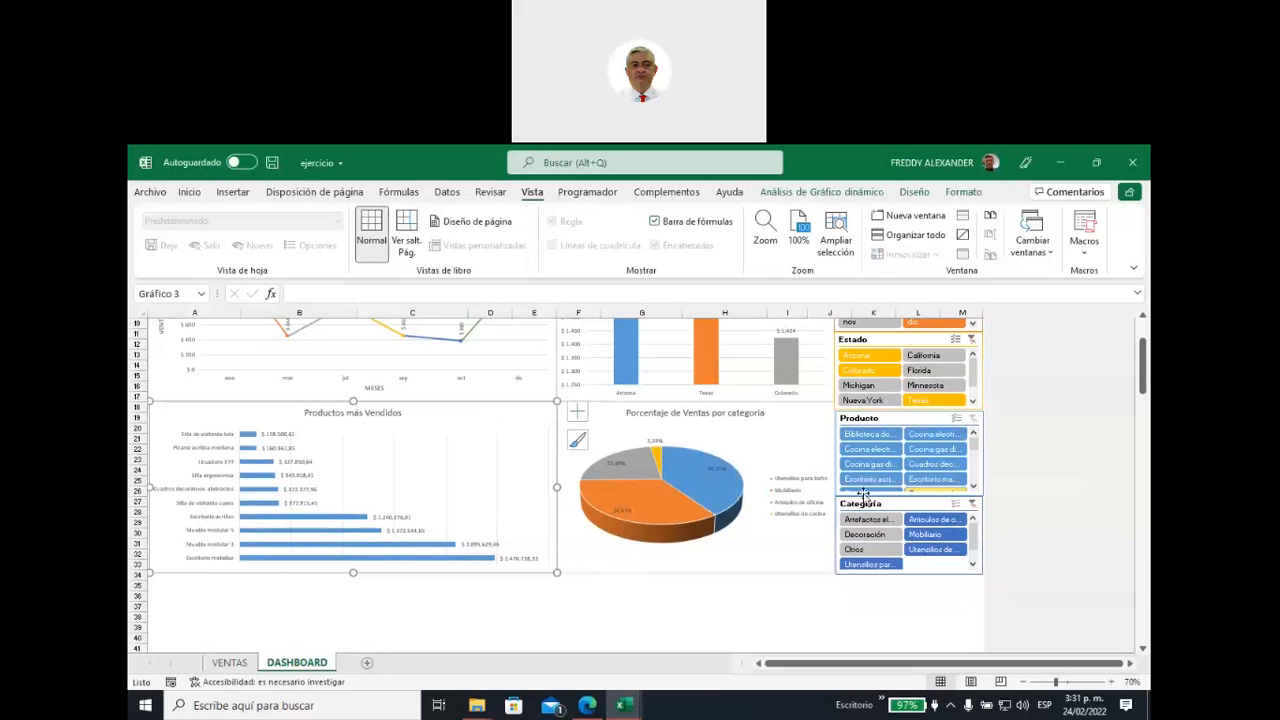
{"action": "left_click", "coordinate": [577, 607]}
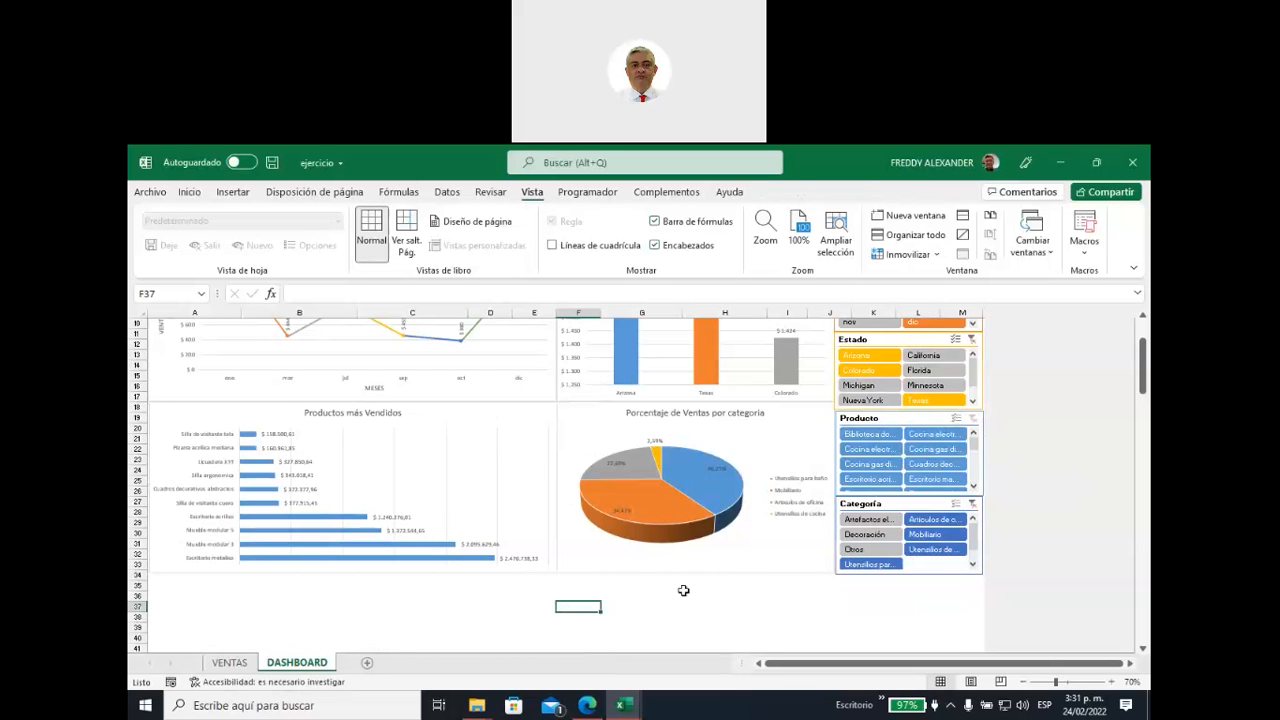
Step: Check the pivot table behind the Total Ventas por Estado chart and put the chart back over it
{"action": "scroll", "coordinate": [693, 600], "scroll_direction": "up", "scroll_amount": 2}
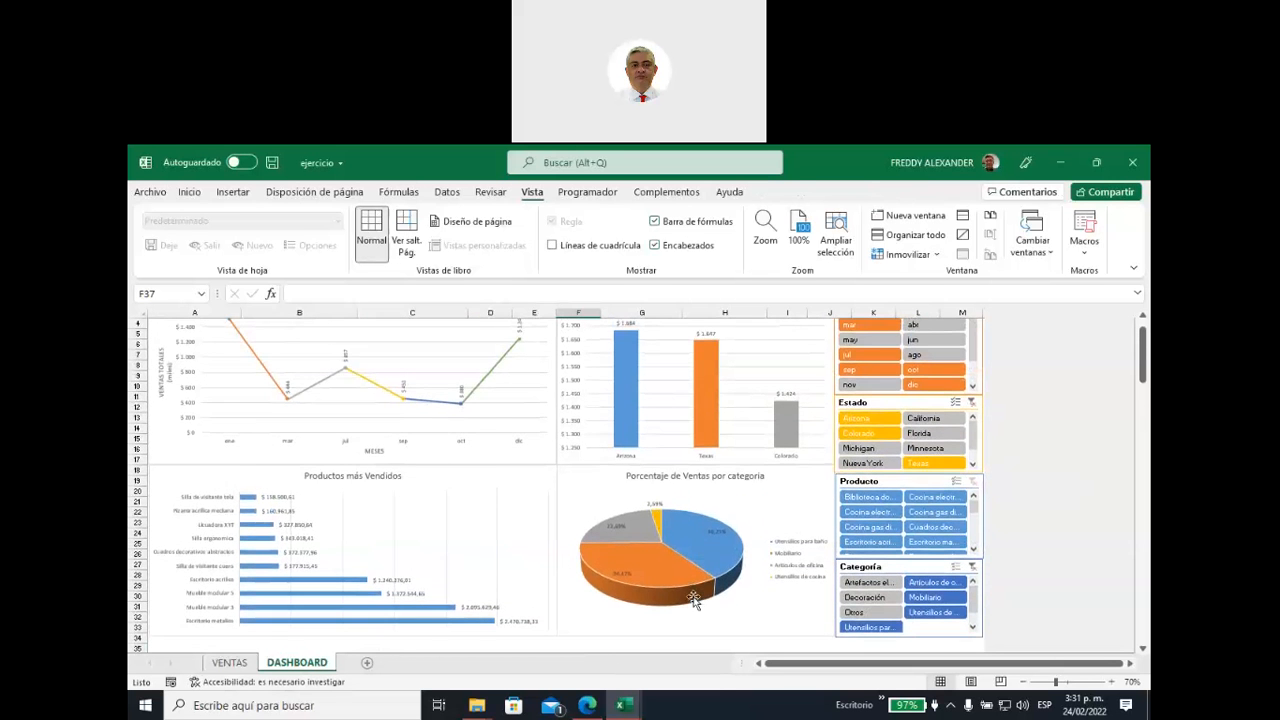
{"action": "scroll", "coordinate": [1018, 470], "scroll_direction": "up", "scroll_amount": 1}
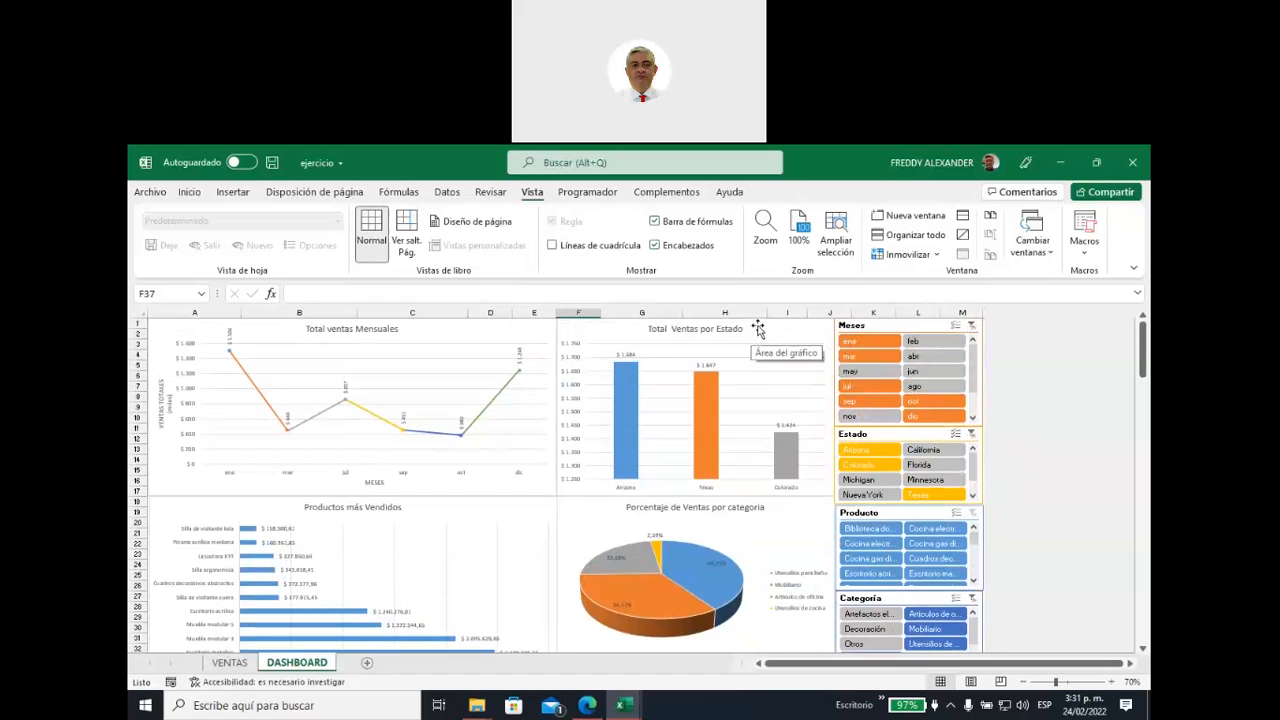
{"action": "left_click_drag", "start_coordinate": [758, 330], "coordinate": [760, 430]}
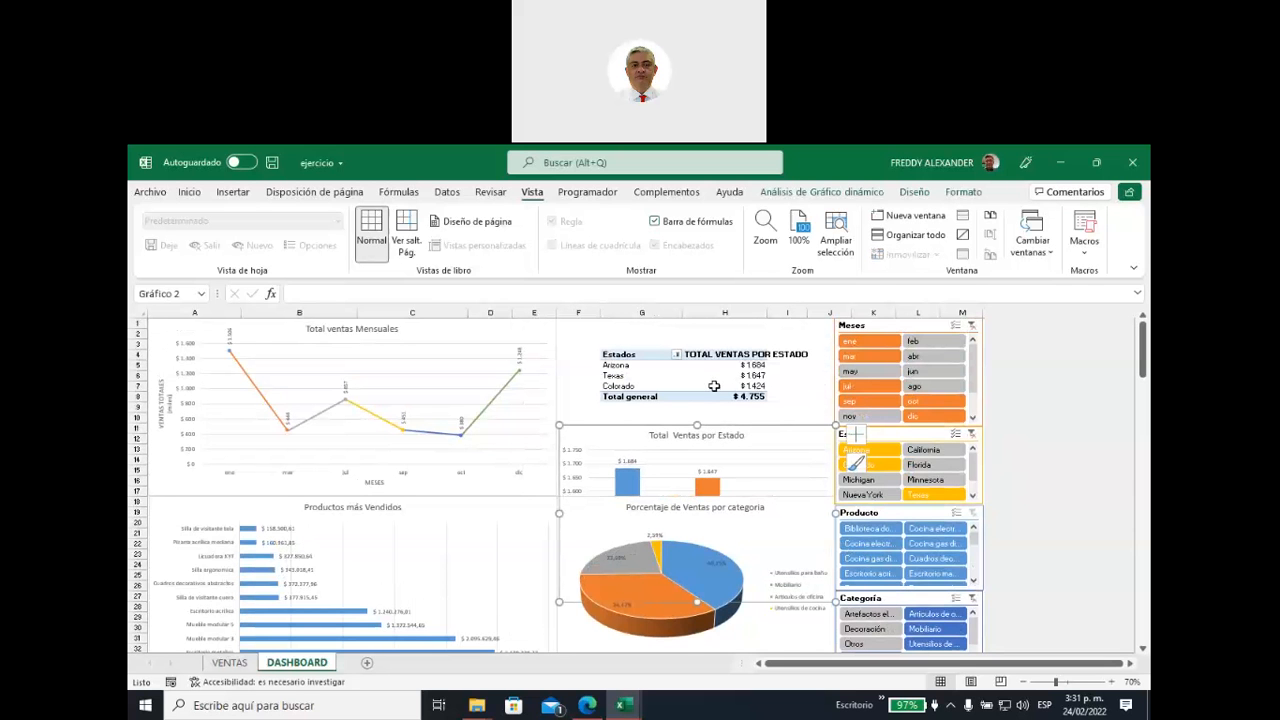
{"action": "mouse_move", "coordinate": [754, 365]}
{"action": "left_click_drag", "start_coordinate": [757, 440], "coordinate": [757, 326]}
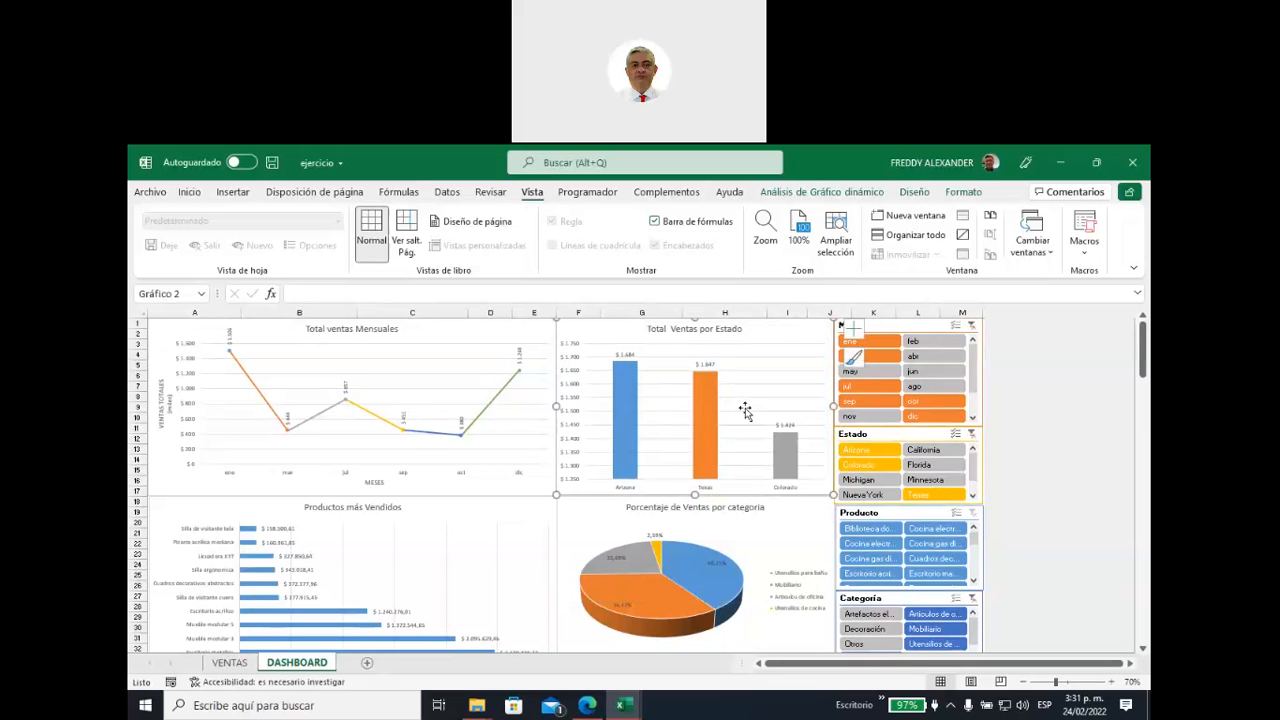
Step: Clear the filters of the Meses and Estado slicers
{"action": "left_click", "coordinate": [972, 325]}
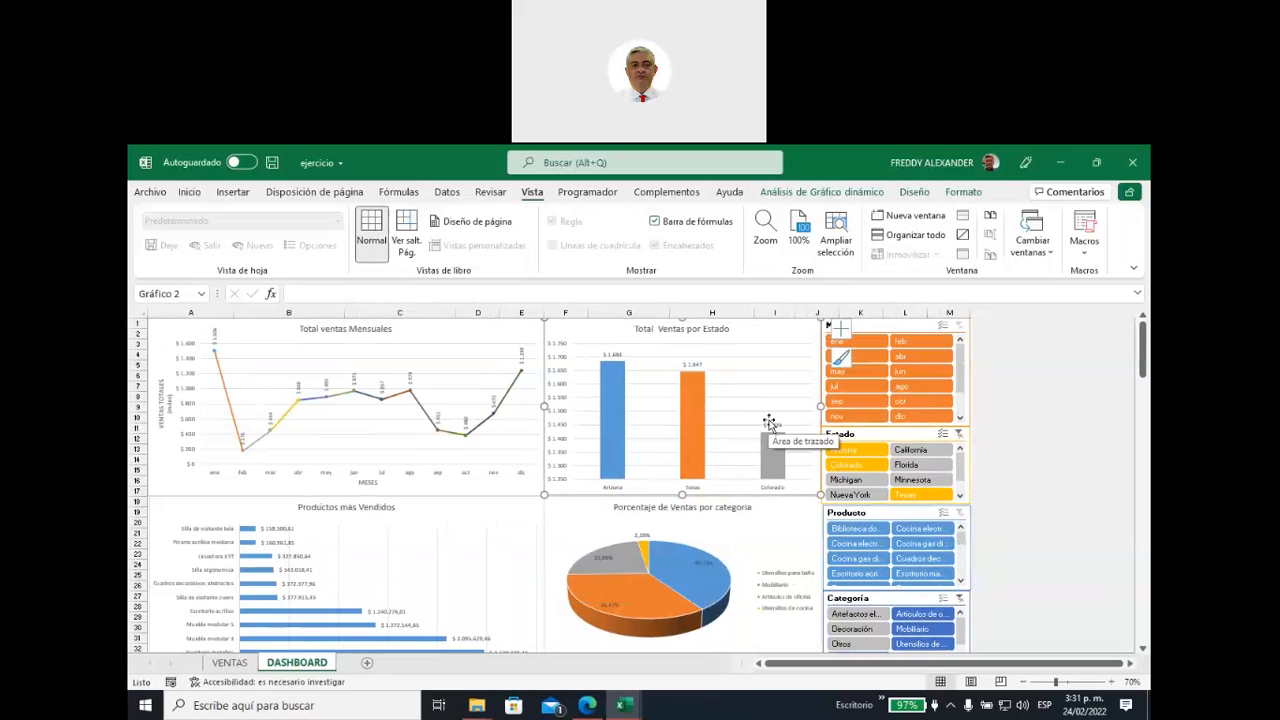
{"action": "left_click", "coordinate": [958, 436]}
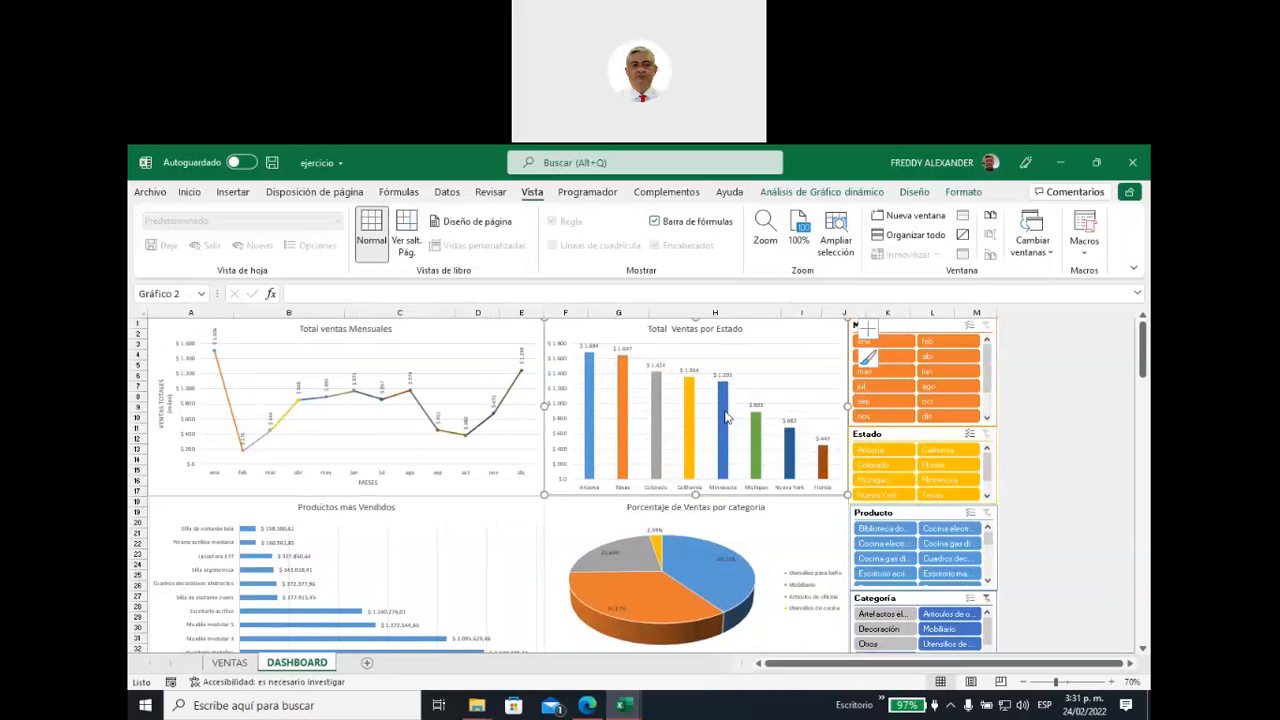
{"action": "mouse_move", "coordinate": [590, 369]}
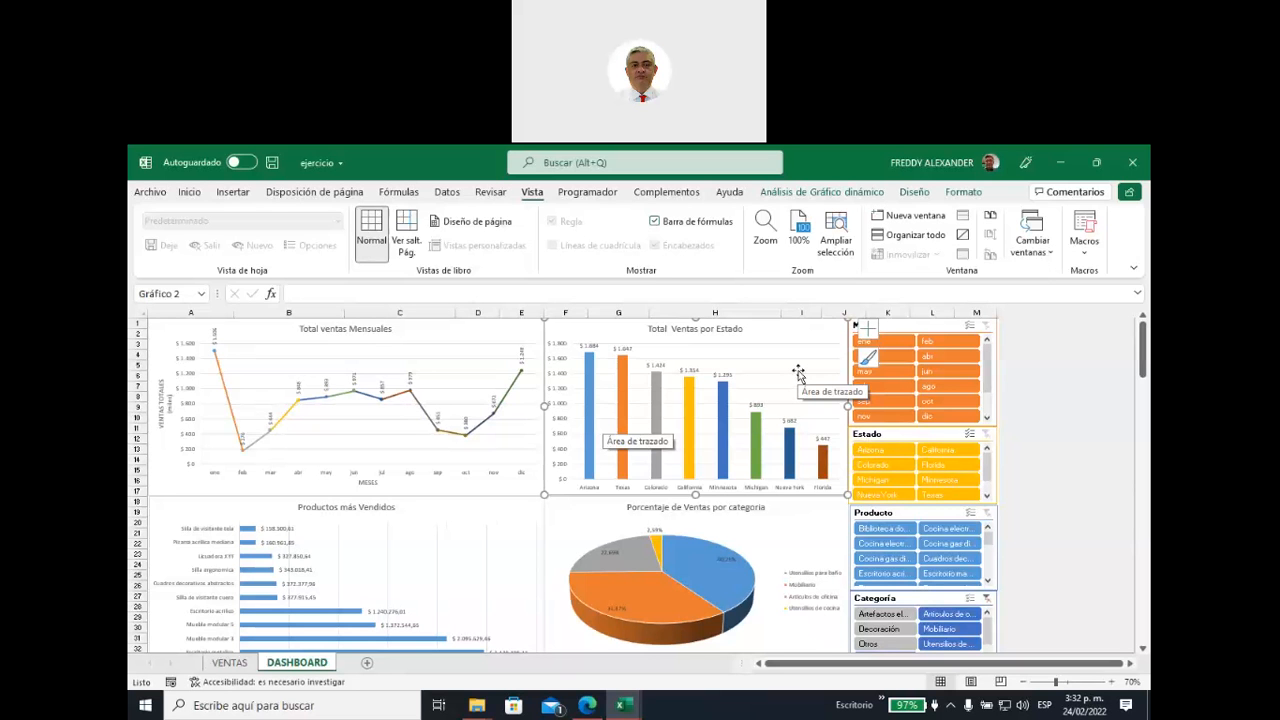
Step: Look through the entries of the Meses slicer from the first month to the last
{"action": "left_click", "coordinate": [908, 326]}
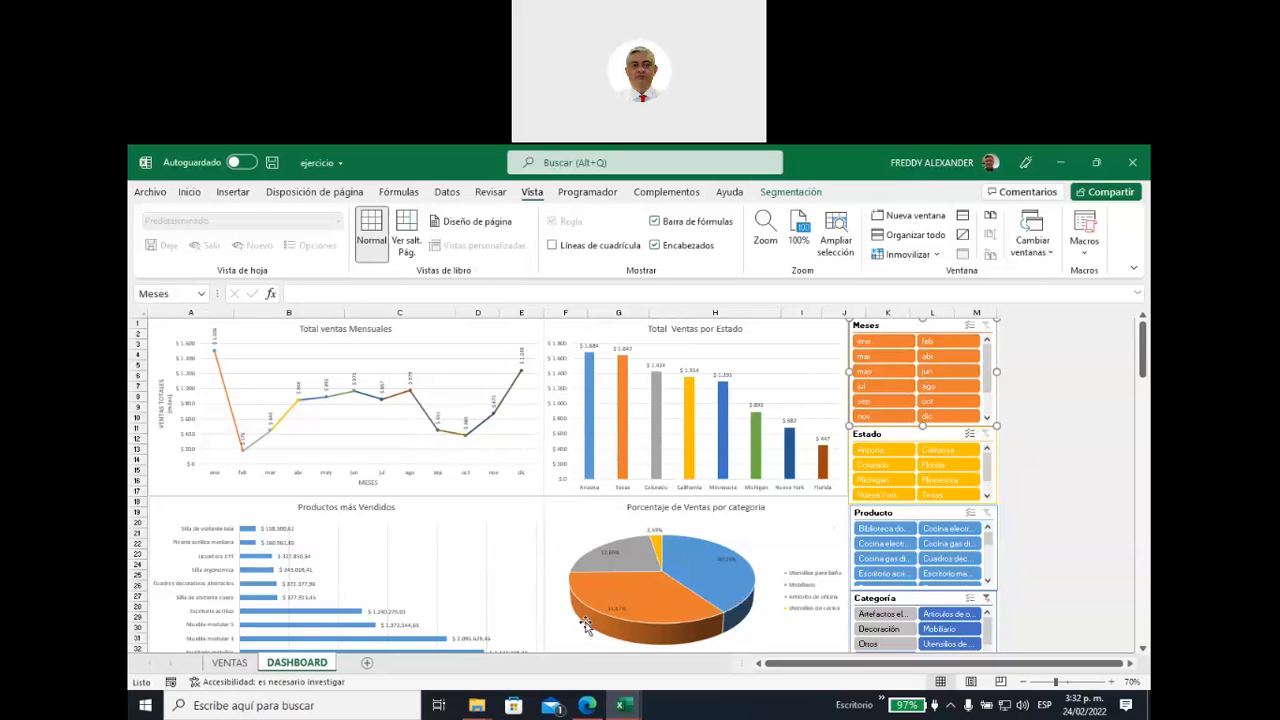
{"action": "scroll", "coordinate": [477, 581], "scroll_direction": "down", "scroll_amount": 2}
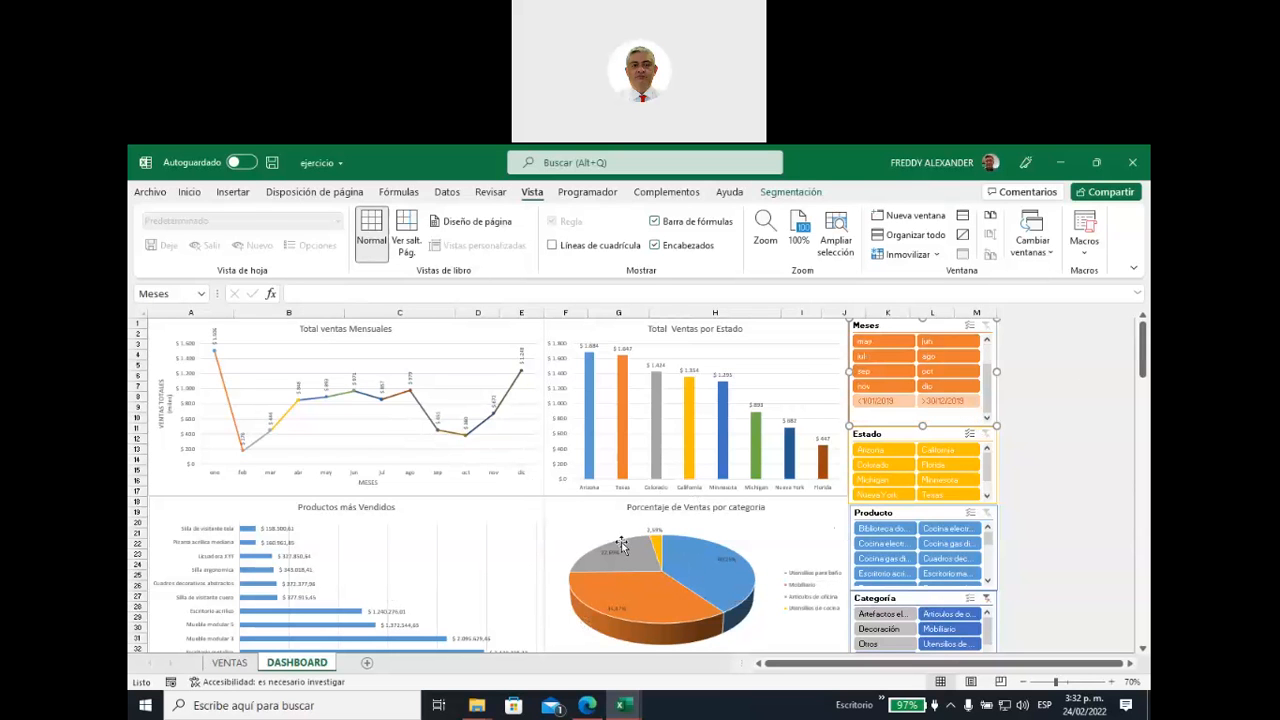
{"action": "scroll", "coordinate": [600, 549], "scroll_direction": "up", "scroll_amount": 2}
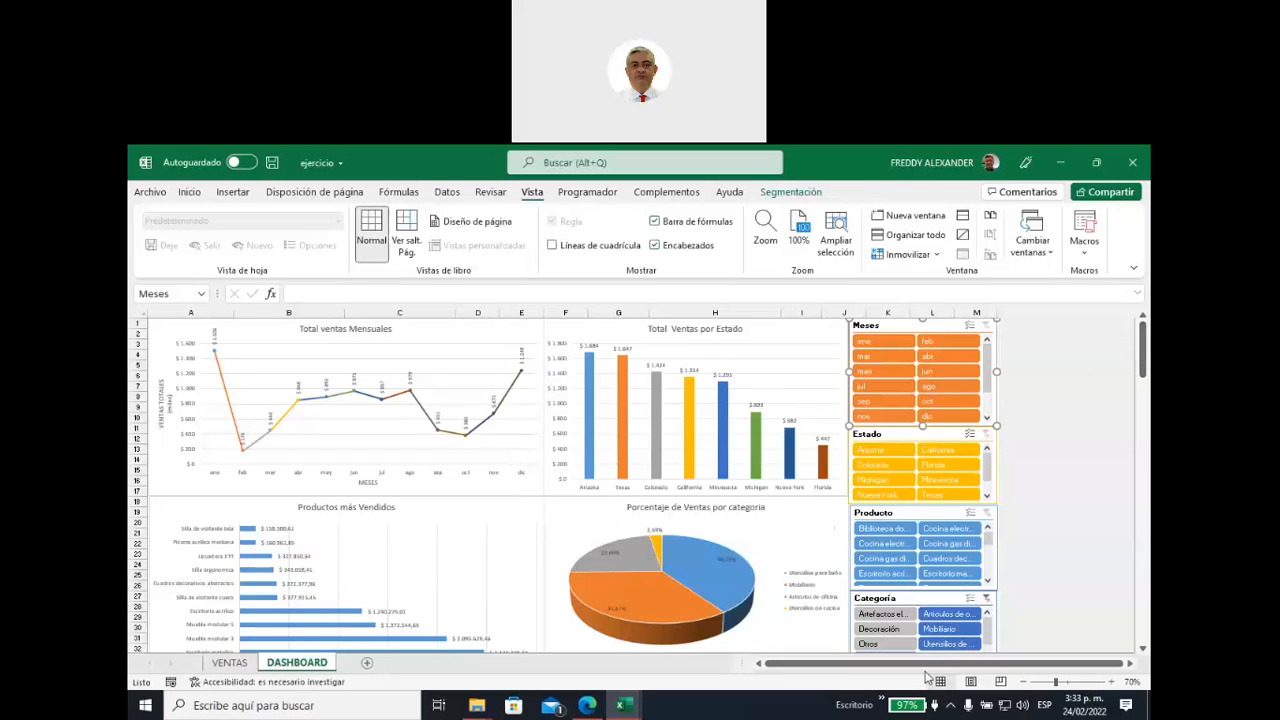
{"action": "scroll", "coordinate": [372, 476], "scroll_direction": "down", "scroll_amount": 1}
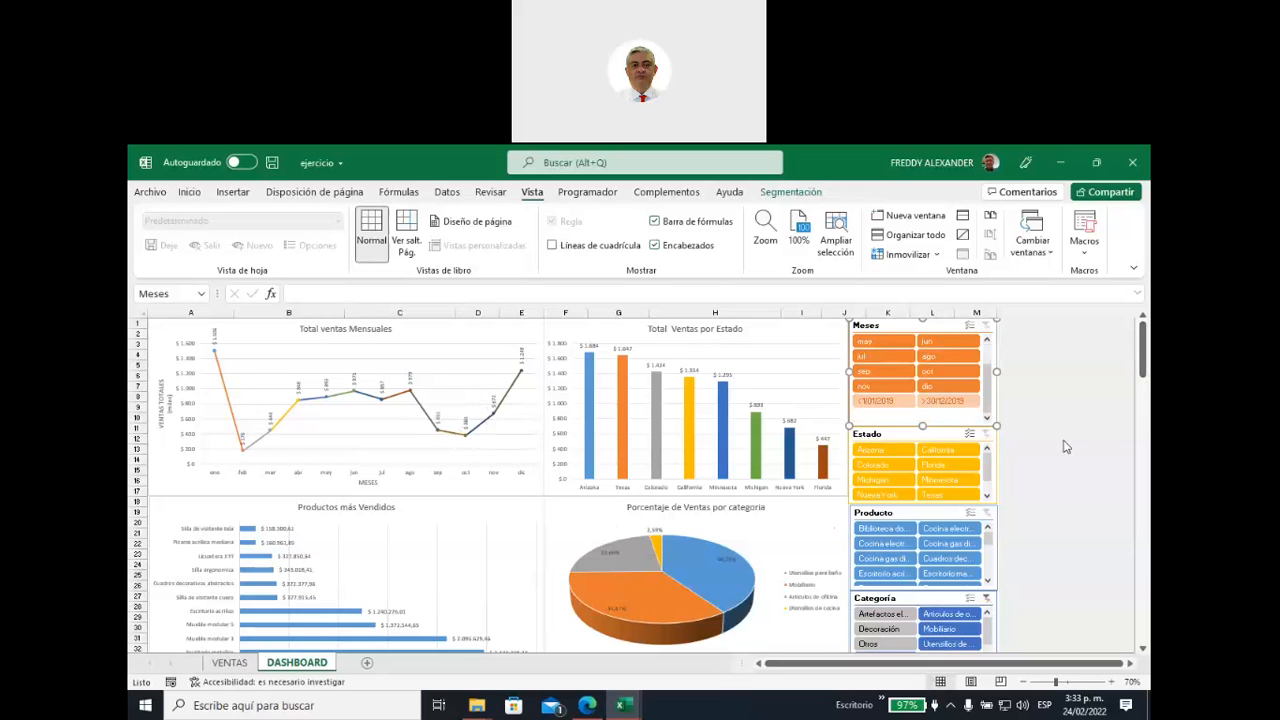
{"action": "scroll", "coordinate": [990, 362], "scroll_direction": "up", "scroll_amount": 1}
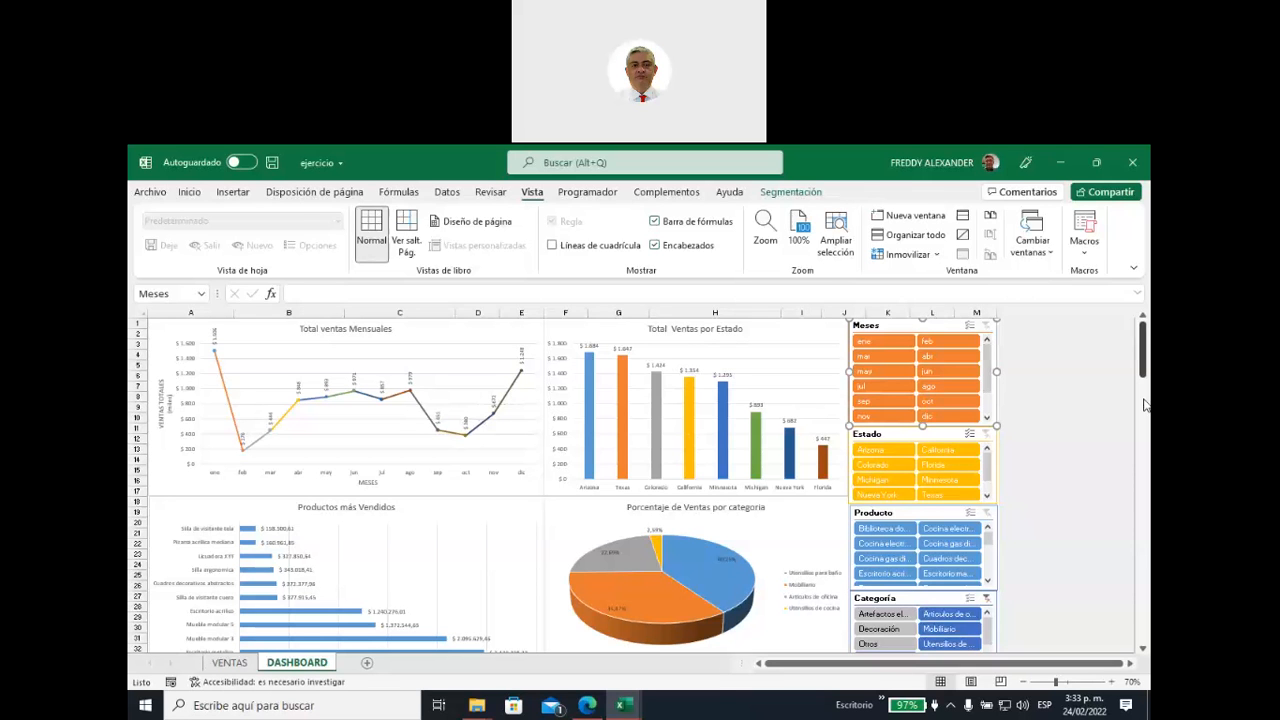
{"action": "left_click", "coordinate": [1125, 706]}
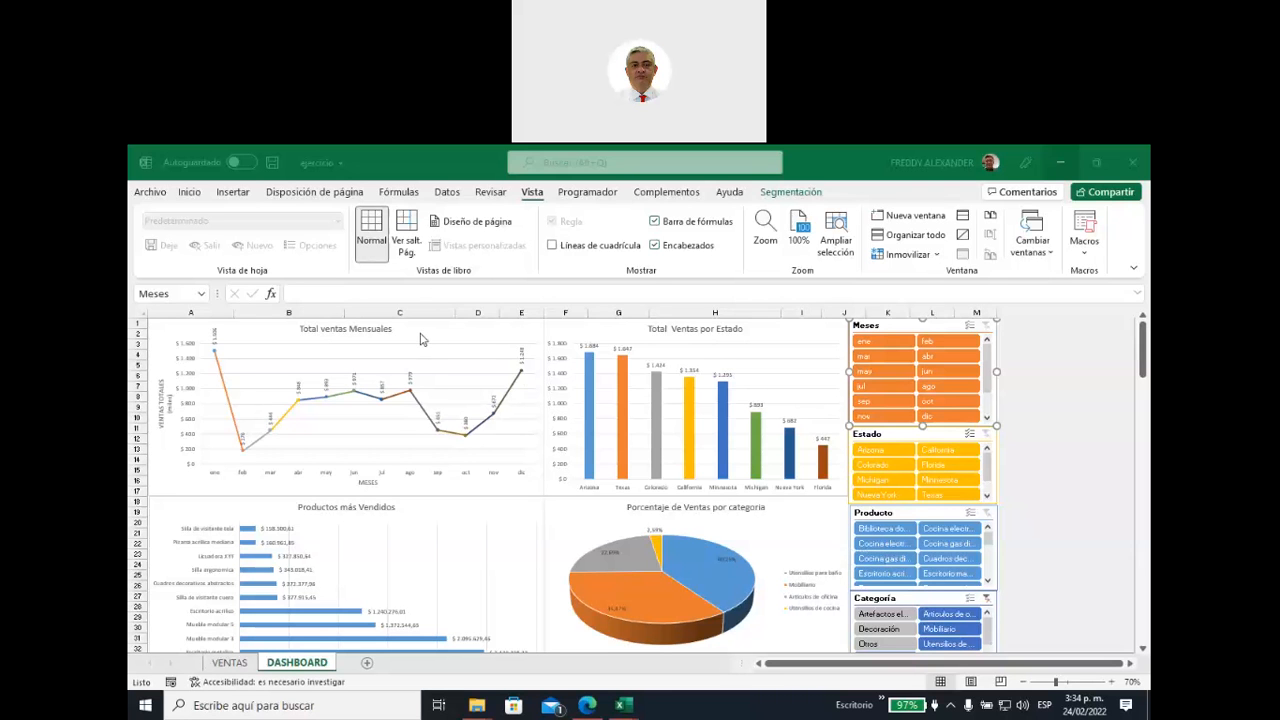
Step: Check the pivot table behind the Total ventas Mensuales chart, put the chart back and select the Productos más Vendidos chart
{"action": "left_click_drag", "start_coordinate": [420, 336], "coordinate": [433, 498]}
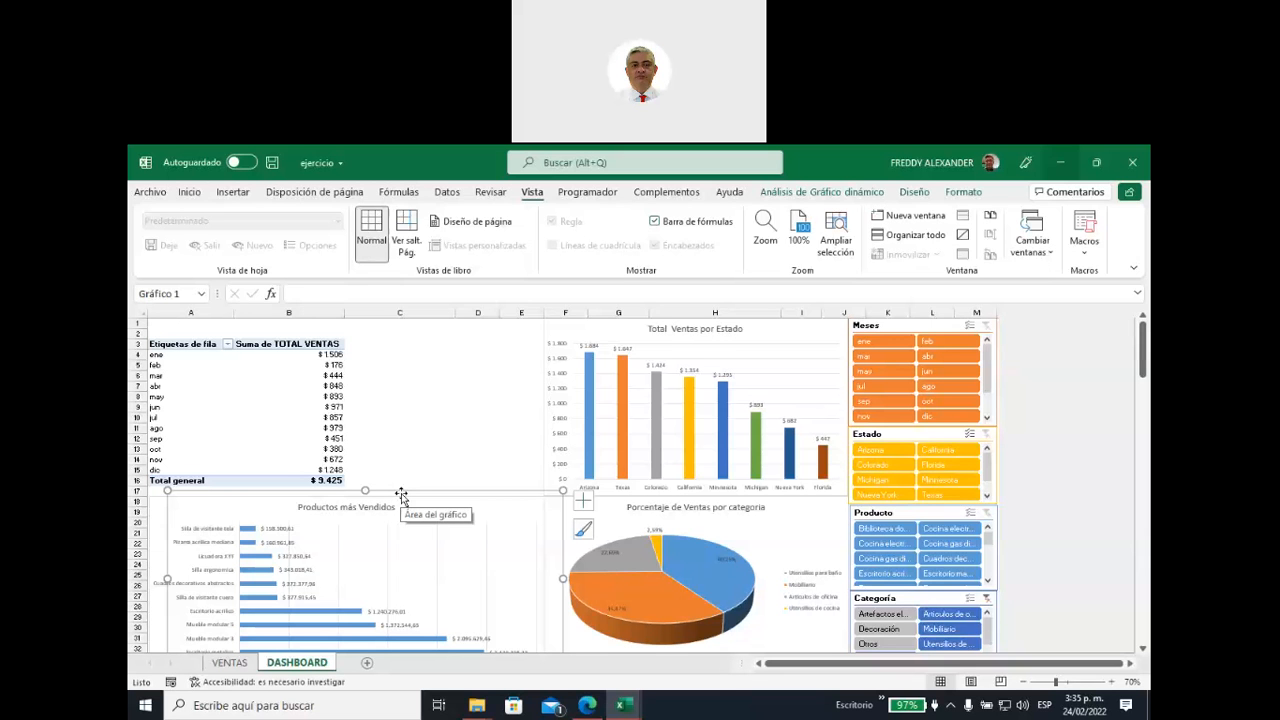
{"action": "left_click_drag", "start_coordinate": [401, 497], "coordinate": [373, 322]}
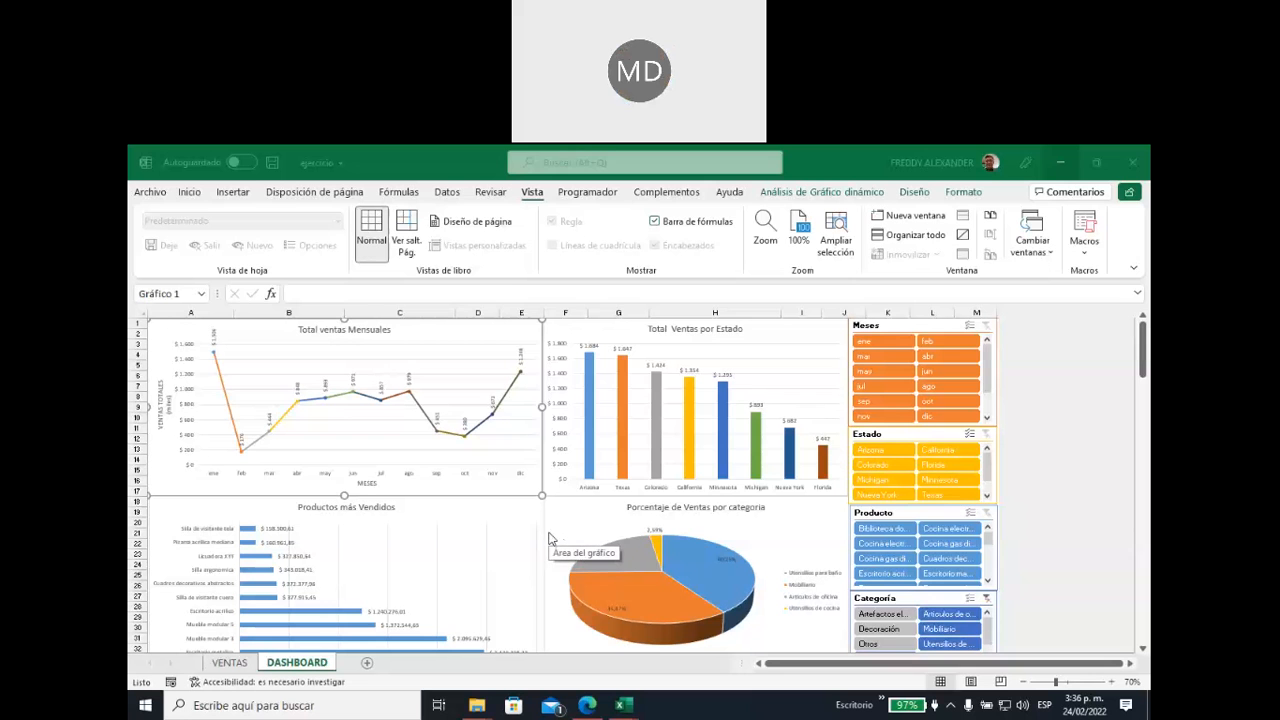
{"action": "left_click", "coordinate": [554, 532]}
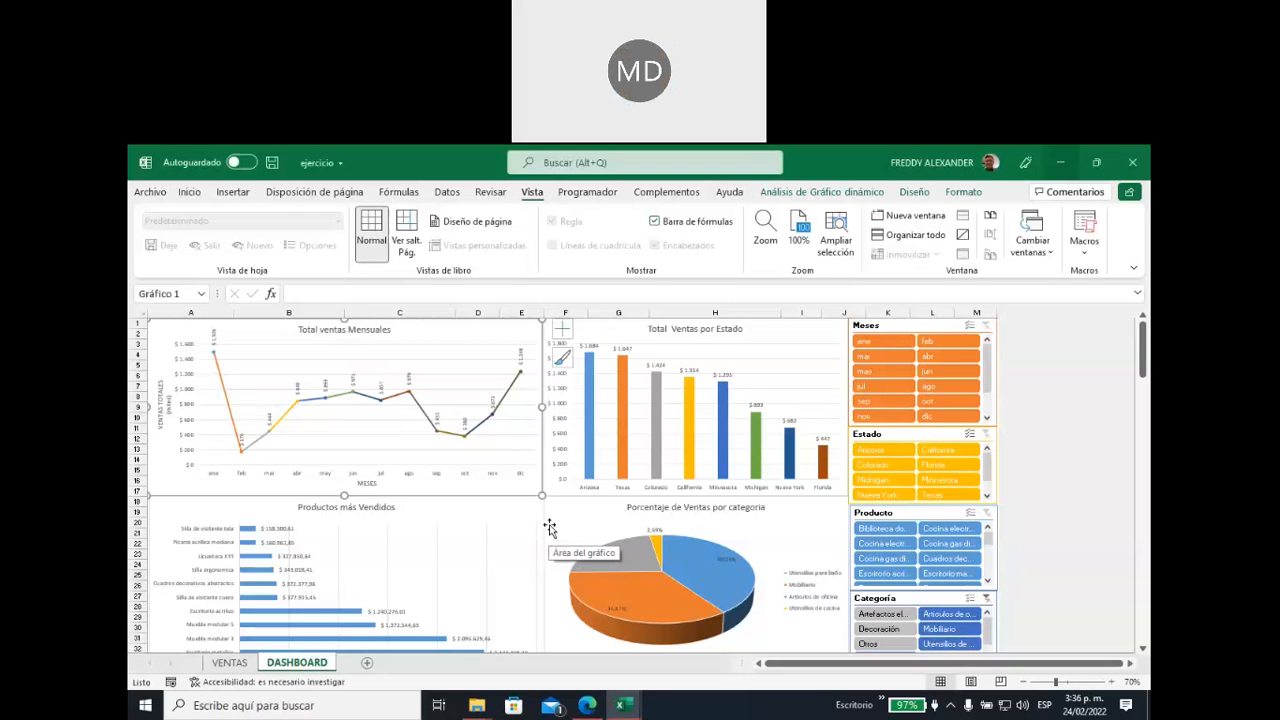
{"action": "left_click", "coordinate": [532, 516]}
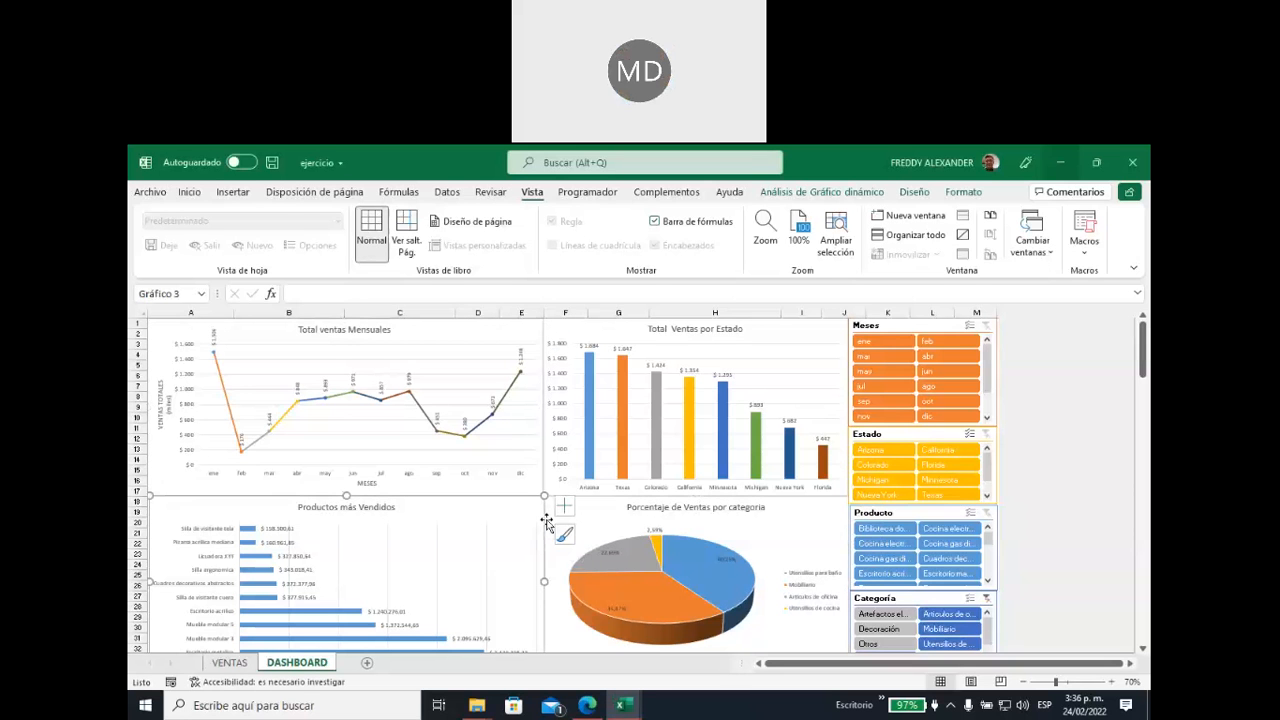